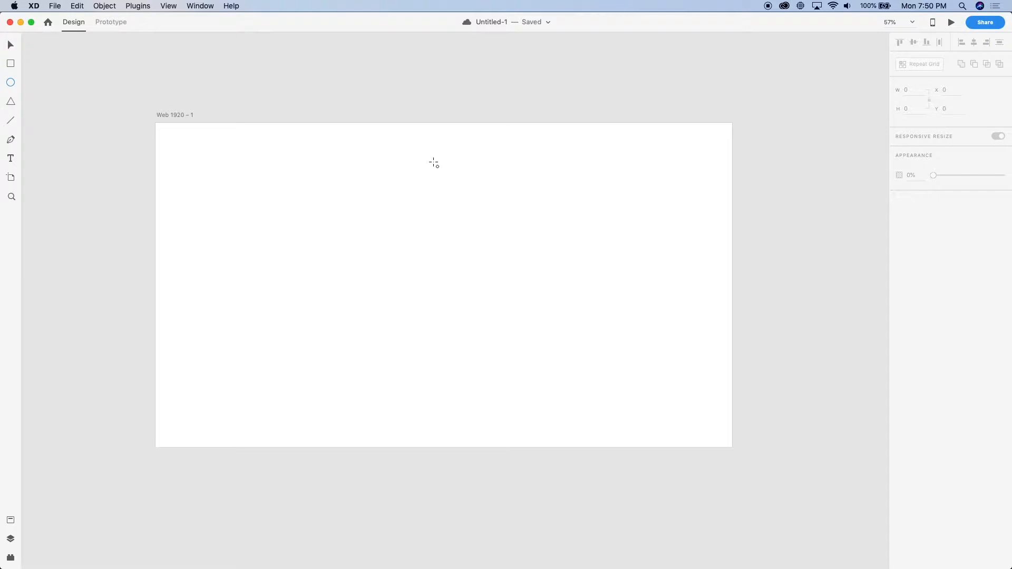
Draw a circle about 102 px in diameter near the artboard's upper centre, fill it dark grey and remove its border
{"action": "left_click_drag", "start_coordinate": [444, 161], "coordinate": [459, 207]}
{"action": "left_click_drag", "start_coordinate": [445, 163], "coordinate": [444, 187]}
{"action": "left_click", "coordinate": [909, 228]}
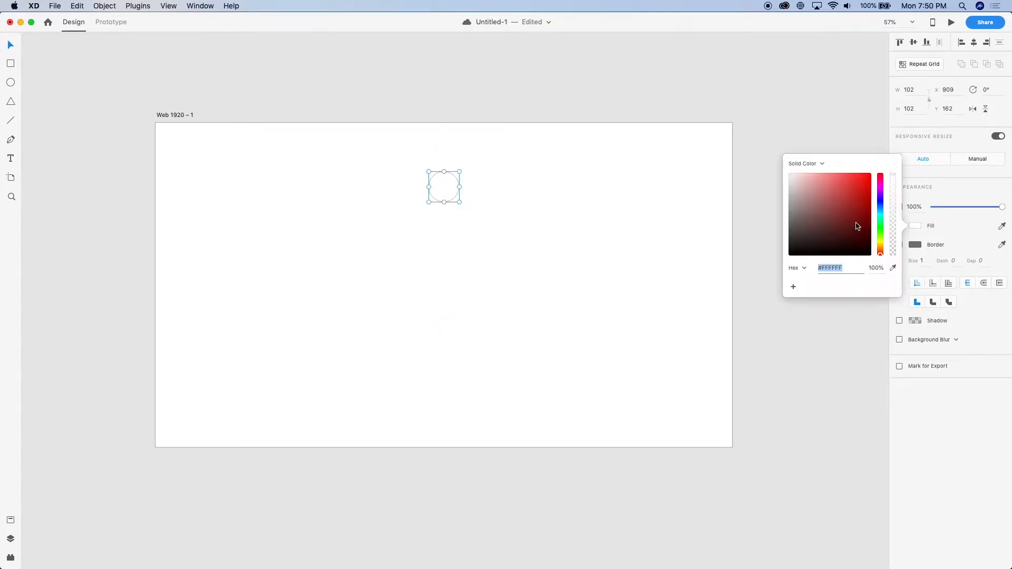
{"action": "left_click_drag", "start_coordinate": [793, 225], "coordinate": [764, 227]}
{"action": "left_click", "coordinate": [973, 252]}
{"action": "left_click", "coordinate": [899, 245]}
Draw a thin bar about 336 by 16 px below the circle, with a light grey fill and no border
{"action": "scroll", "coordinate": [486, 222], "scroll_direction": "up", "scroll_amount": 2}
{"action": "key", "text": "r"}
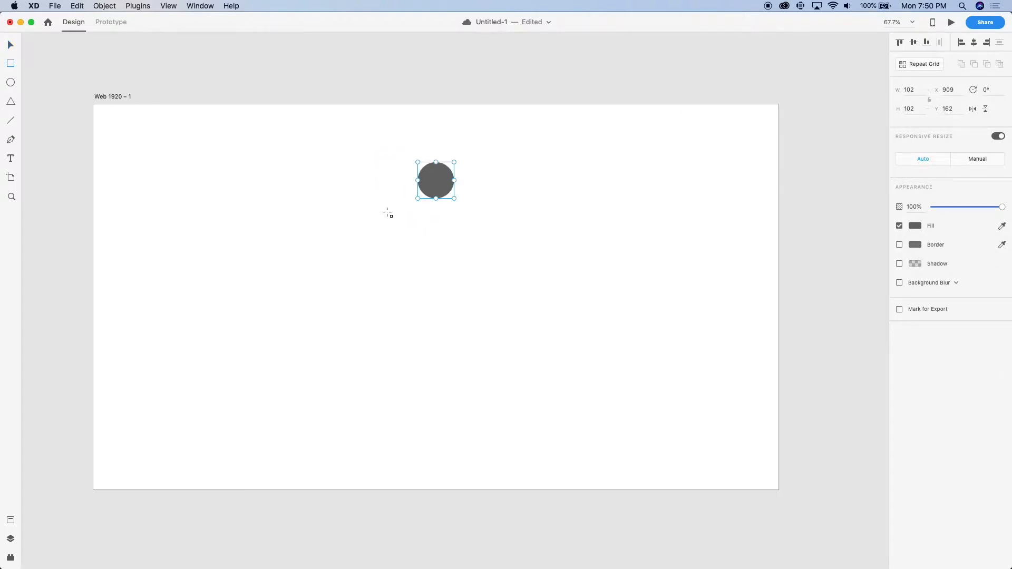
{"action": "mouse_move", "coordinate": [383, 206]}
{"action": "left_mouse_down"}
{"action": "mouse_move", "coordinate": [497, 222]}
{"action": "mouse_move", "coordinate": [503, 210]}
{"action": "left_mouse_up"}
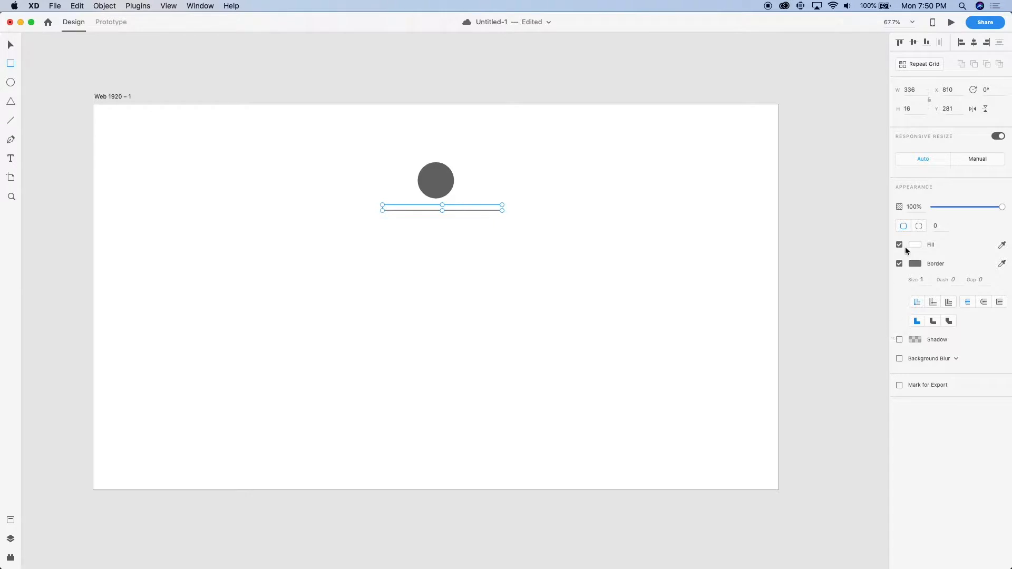
{"action": "left_click", "coordinate": [899, 264]}
{"action": "left_click", "coordinate": [915, 244]}
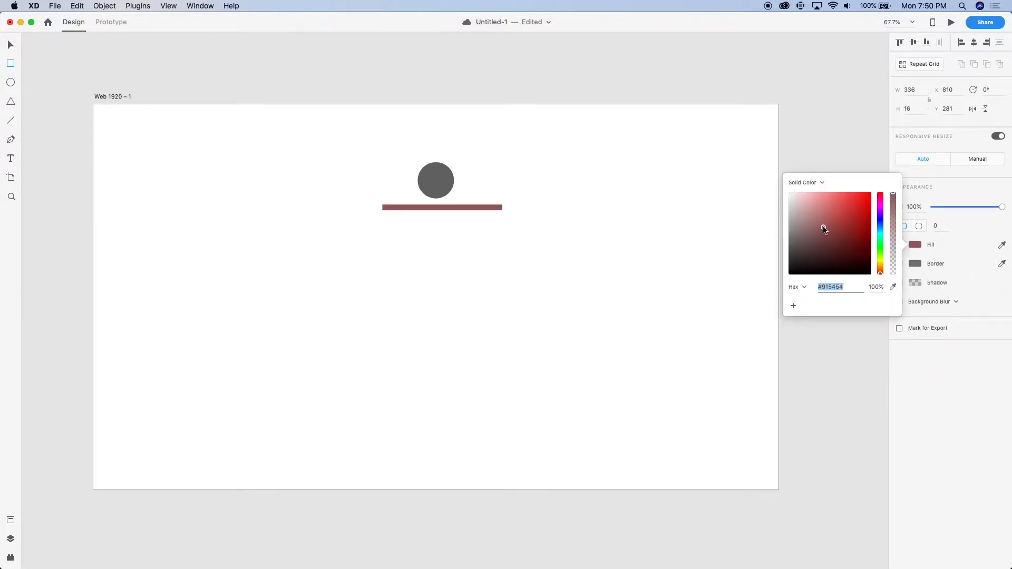
{"action": "type", "text": "v"}
{"action": "scroll", "coordinate": [464, 206], "scroll_direction": "up", "scroll_amount": 5}
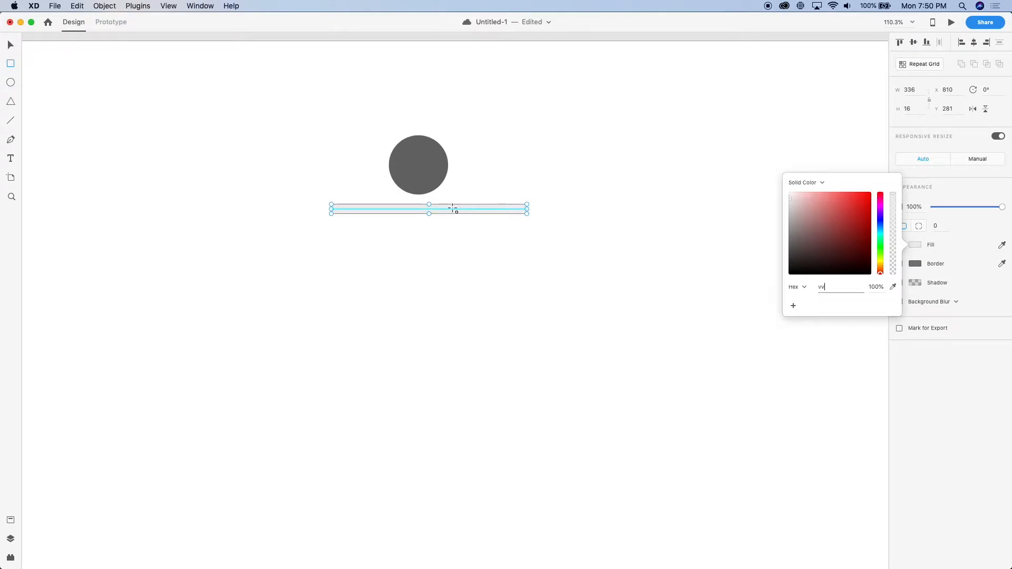
{"action": "key", "text": "Escape"}
Centre the bar under the circle and set its corner radius to 4
{"action": "key", "text": "v"}
{"action": "left_click_drag", "start_coordinate": [443, 209], "coordinate": [431, 207]}
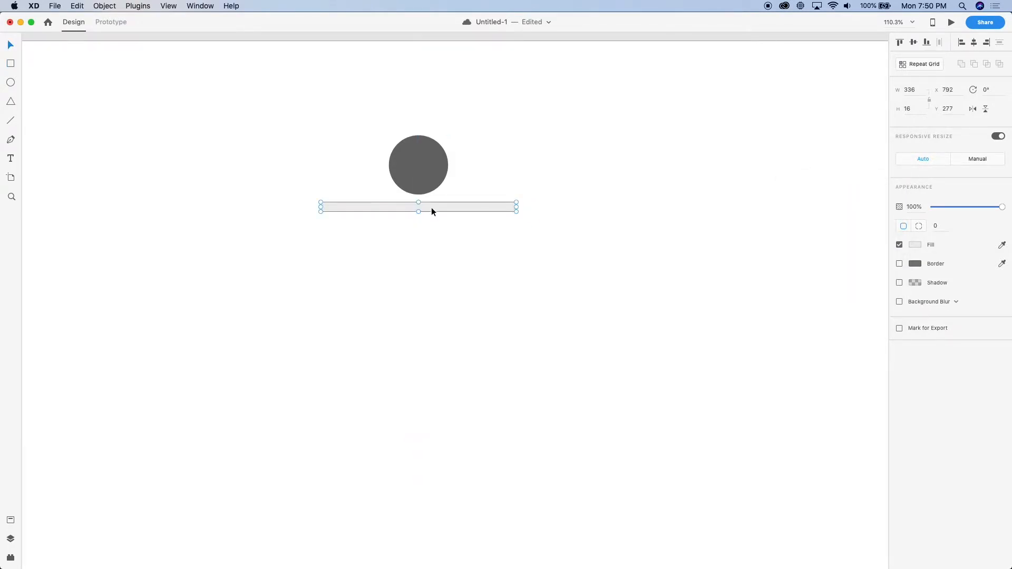
{"action": "left_click", "coordinate": [936, 226]}
{"action": "type", "text": "4"}
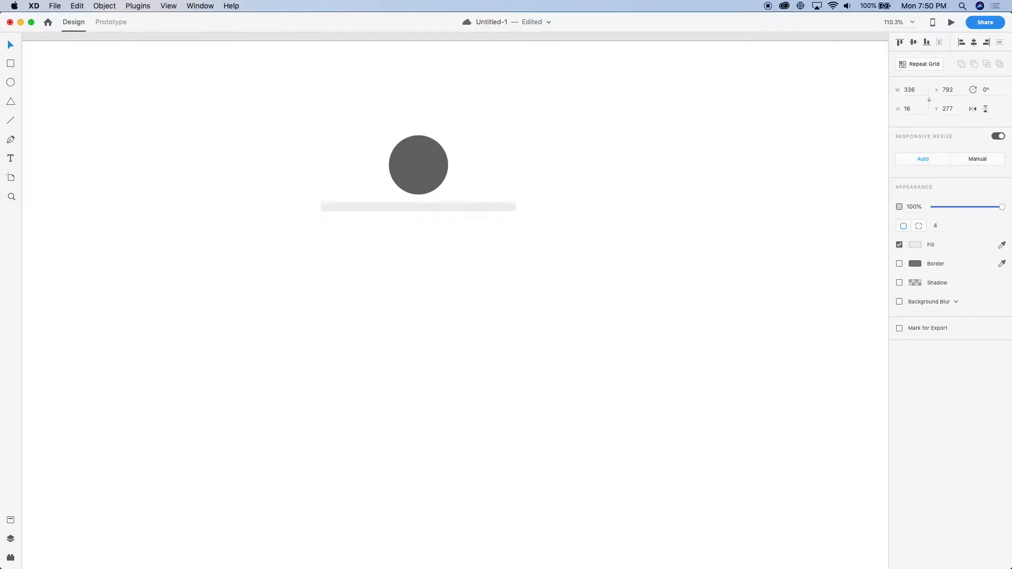
Duplicate the bar twice below the original and shorten the copies to different widths to mimic three text lines
{"action": "left_click", "coordinate": [492, 207]}
{"action": "left_click_drag", "start_coordinate": [491, 207], "coordinate": [431, 230]}
{"action": "scroll", "coordinate": [441, 226], "scroll_direction": "up", "scroll_amount": 5}
{"action": "left_click_drag", "start_coordinate": [505, 235], "coordinate": [552, 238]}
{"action": "left_click", "coordinate": [536, 298]}
{"action": "scroll", "coordinate": [536, 299], "scroll_direction": "down", "scroll_amount": 5}
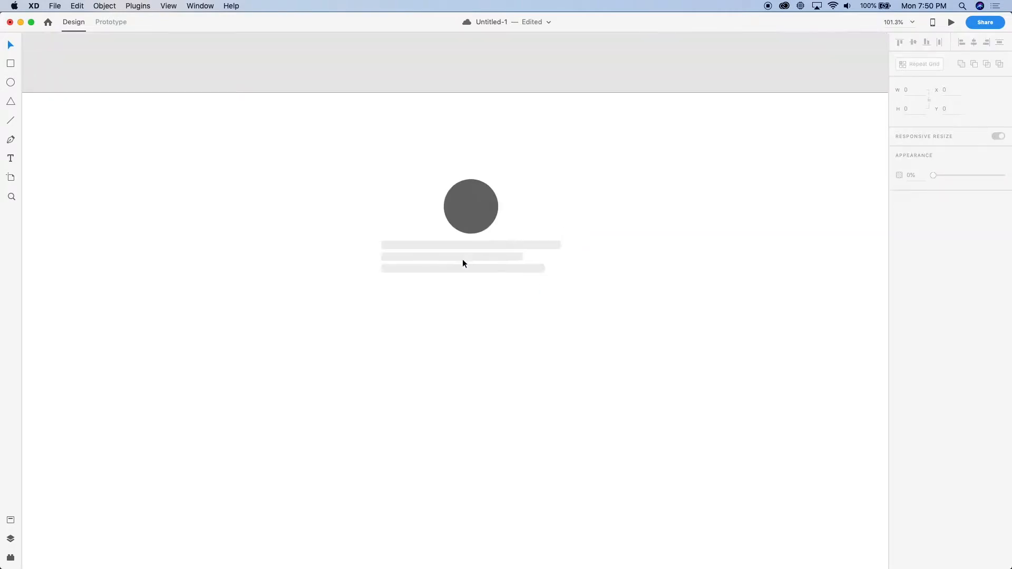
Move the circle to the left of the three bars and group the circle with the bars
{"action": "left_click_drag", "start_coordinate": [470, 206], "coordinate": [362, 256]}
{"action": "left_click", "coordinate": [431, 331]}
{"action": "scroll", "coordinate": [430, 331], "scroll_direction": "down", "scroll_amount": 5}
{"action": "left_click_drag", "start_coordinate": [509, 349], "coordinate": [304, 174]}
{"action": "key", "text": "super+g"}
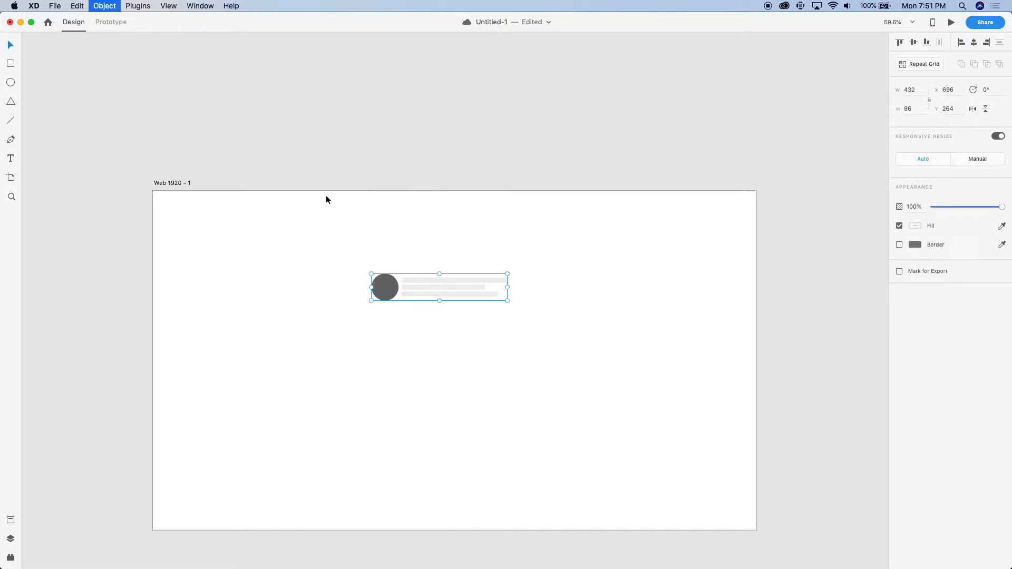
Centre the circle-and-bars group horizontally on the artboard and move it up slightly to Y 260
{"action": "key", "text": "ctrl+super+c"}
{"action": "left_click", "coordinate": [450, 358]}
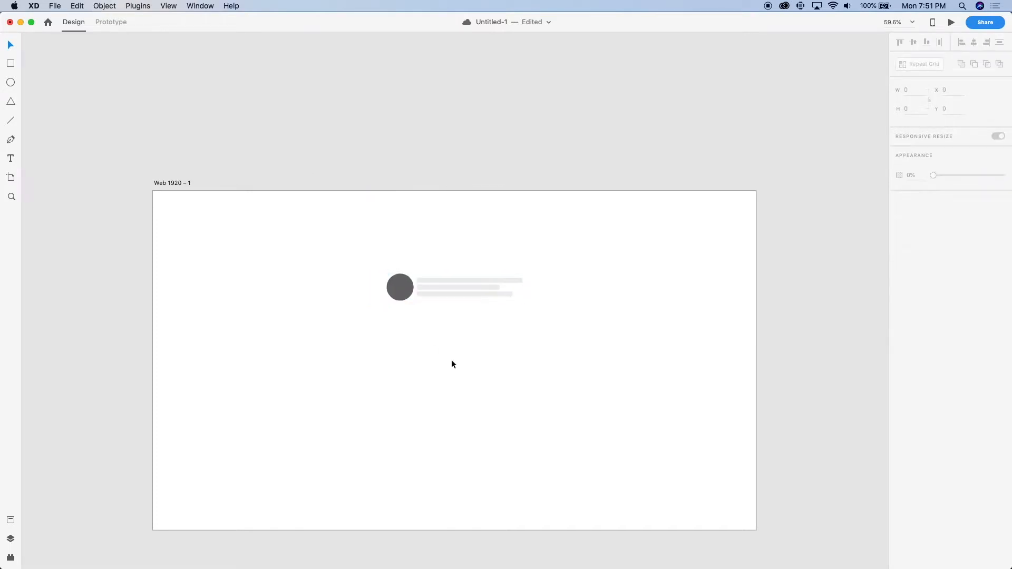
{"action": "scroll", "coordinate": [451, 359], "scroll_direction": "down", "scroll_amount": 1}
{"action": "scroll", "coordinate": [451, 359], "scroll_direction": "up", "scroll_amount": 3}
{"action": "scroll", "coordinate": [402, 165], "scroll_direction": "down", "scroll_amount": 2}
{"action": "scroll", "coordinate": [421, 185], "scroll_direction": "left", "scroll_amount": 2}
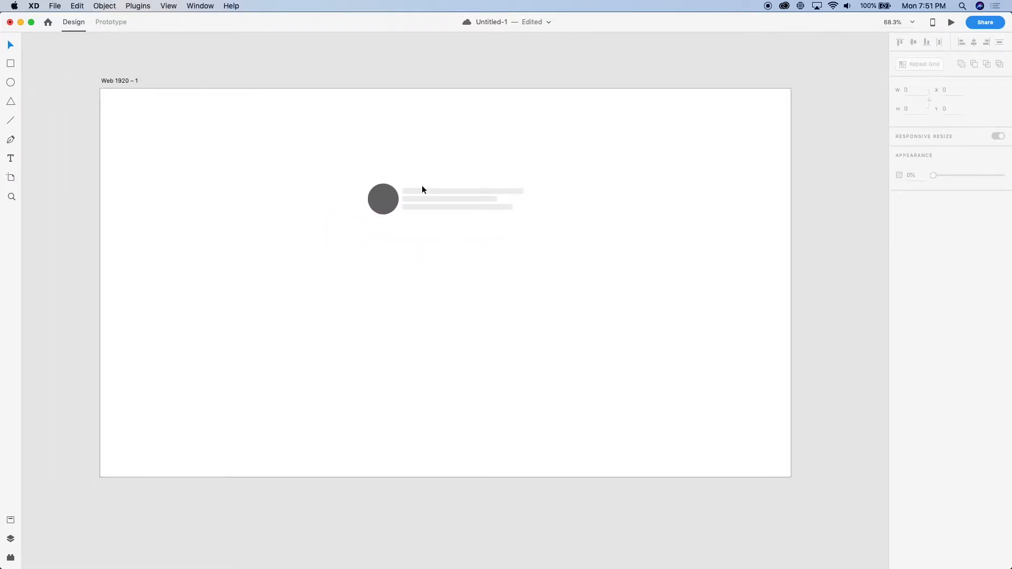
{"action": "left_click", "coordinate": [445, 204]}
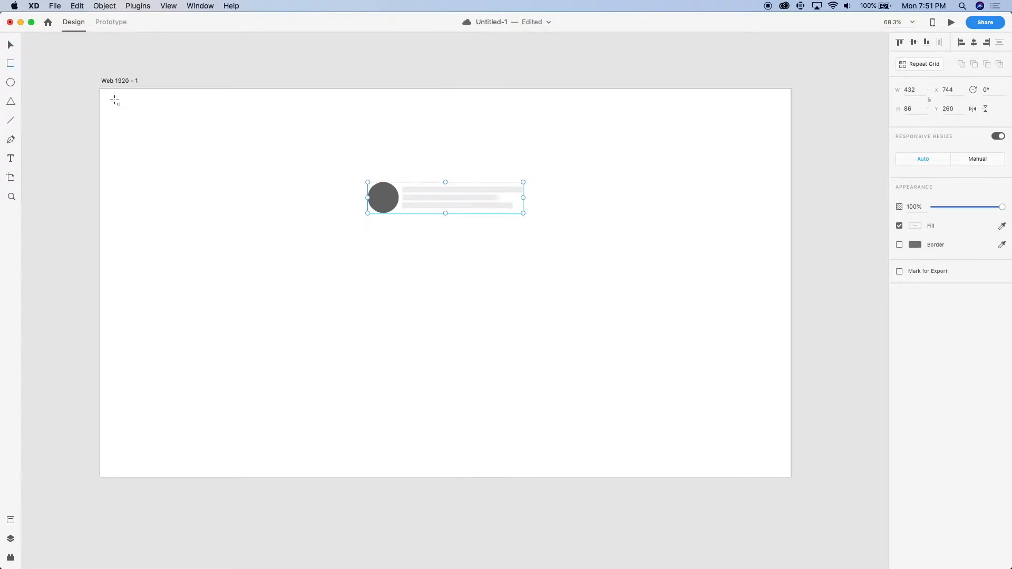
Draw a borderless background rectangle about 657 px high from the artboard's top-left corner, send it to the back and widen it to 1920 px
{"action": "mouse_move", "coordinate": [101, 89]}
{"action": "left_mouse_down"}
{"action": "mouse_move", "coordinate": [727, 330]}
{"action": "mouse_move", "coordinate": [804, 327]}
{"action": "mouse_move", "coordinate": [789, 325]}
{"action": "left_mouse_up"}
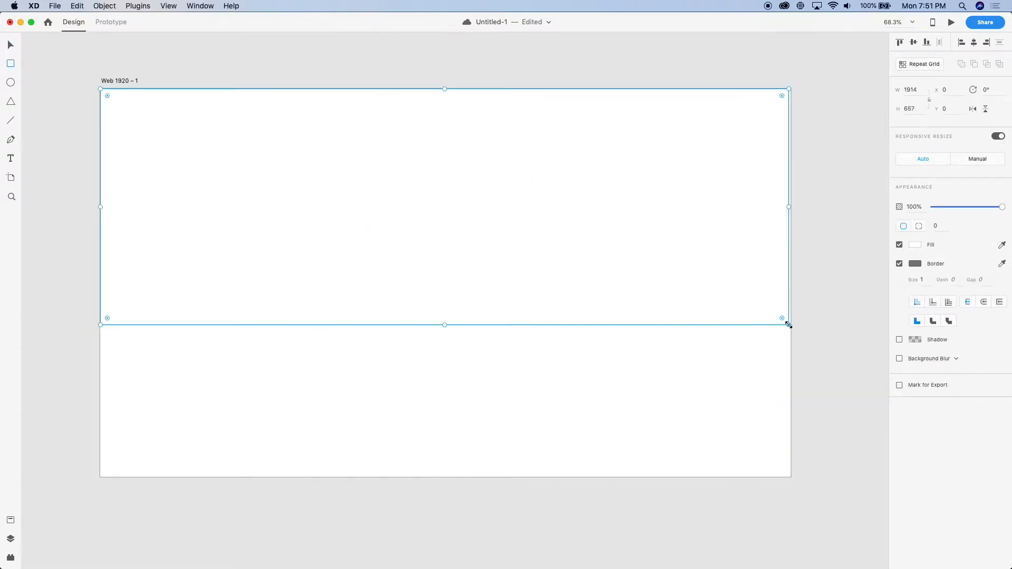
{"action": "key", "text": "shift+super+bracketleft"}
{"action": "left_click", "coordinate": [899, 264]}
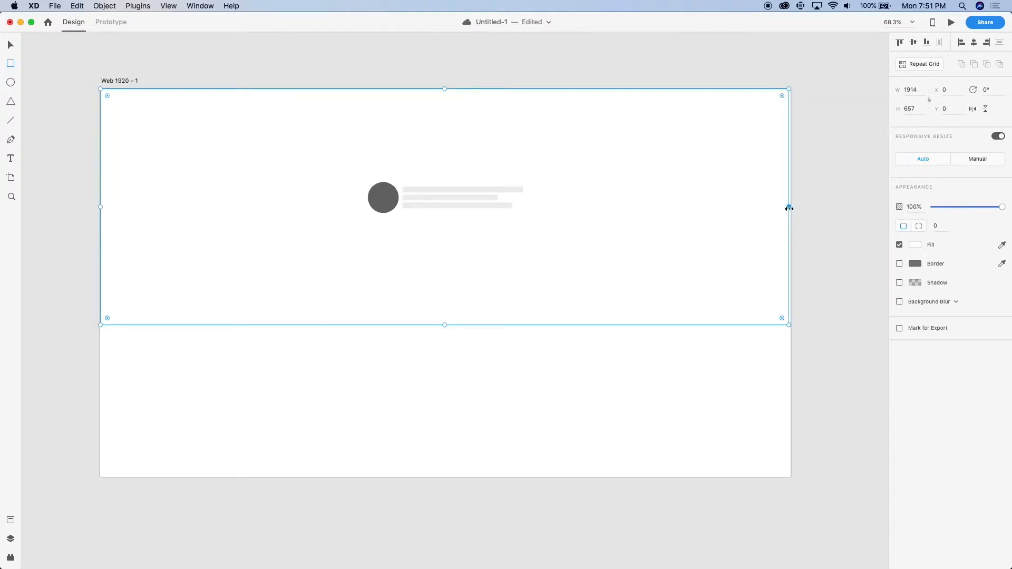
{"action": "left_click_drag", "start_coordinate": [790, 208], "coordinate": [791, 209]}
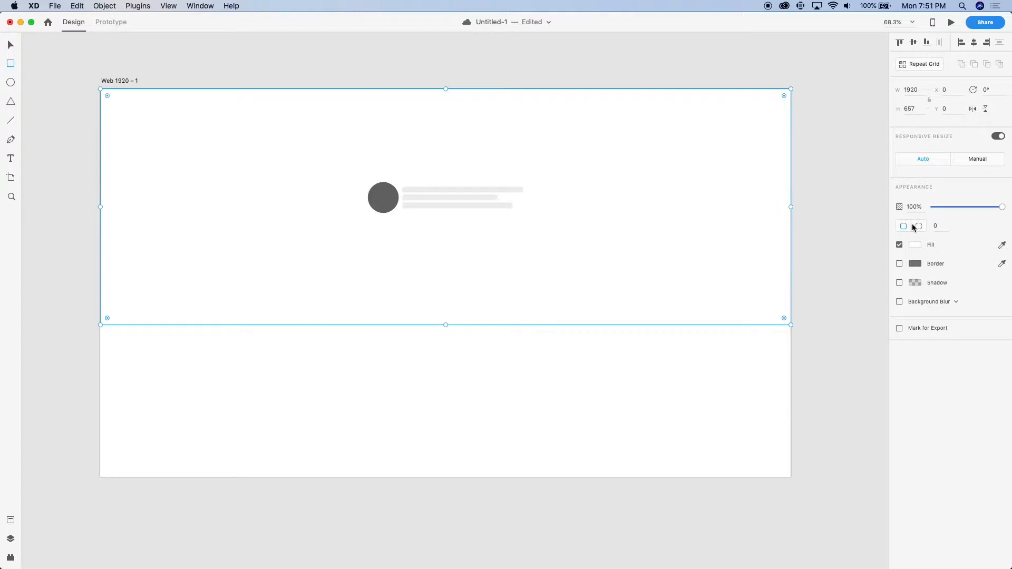
Fill the background rectangle with grey #B7B7B7
{"action": "left_click", "coordinate": [916, 246]}
{"action": "left_click_drag", "start_coordinate": [789, 197], "coordinate": [773, 214]}
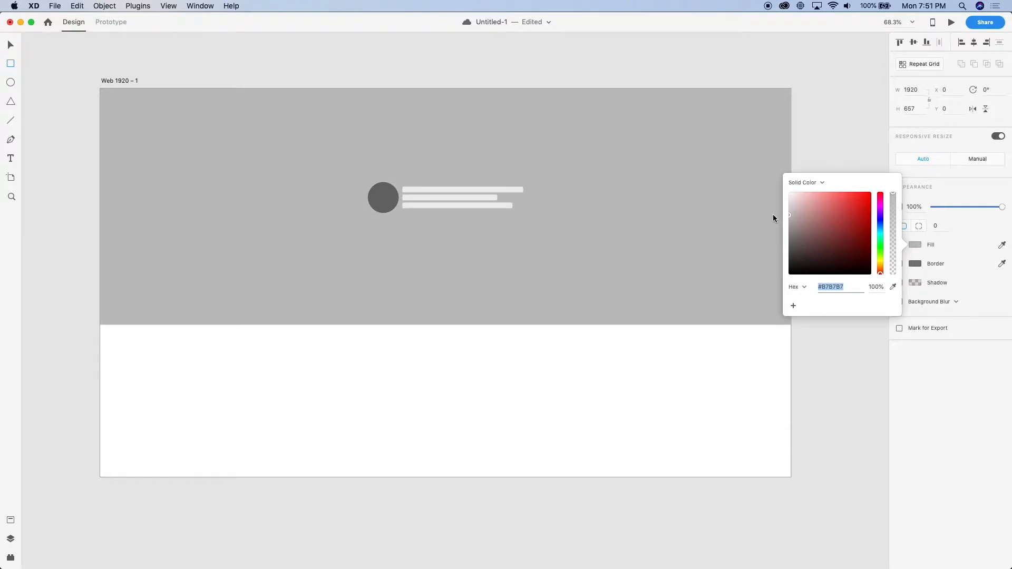
{"action": "left_click", "coordinate": [425, 282]}
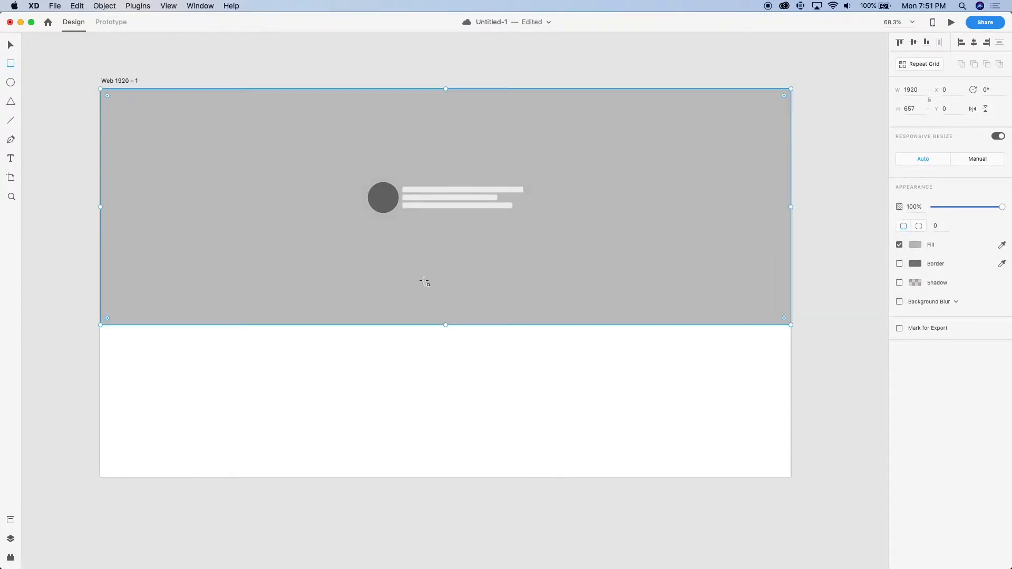
Set the background rectangle's height to three quarters of the 1080 px artboard height, 810 px
{"action": "left_click_drag", "start_coordinate": [445, 325], "coordinate": [441, 362]}
{"action": "left_click", "coordinate": [135, 79]}
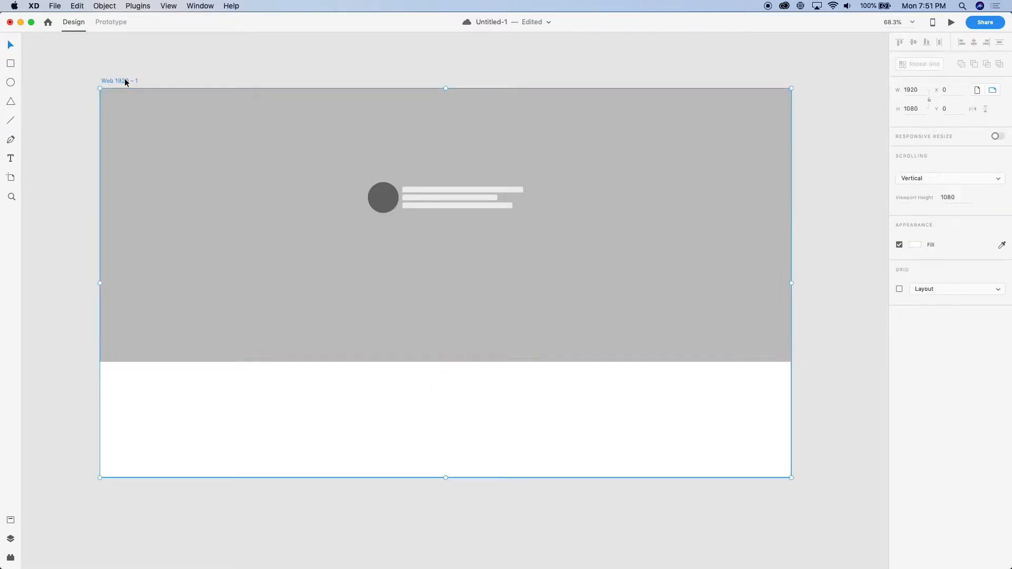
{"action": "left_click", "coordinate": [908, 108]}
{"action": "key", "text": "super+a"}
{"action": "left_click", "coordinate": [537, 254]}
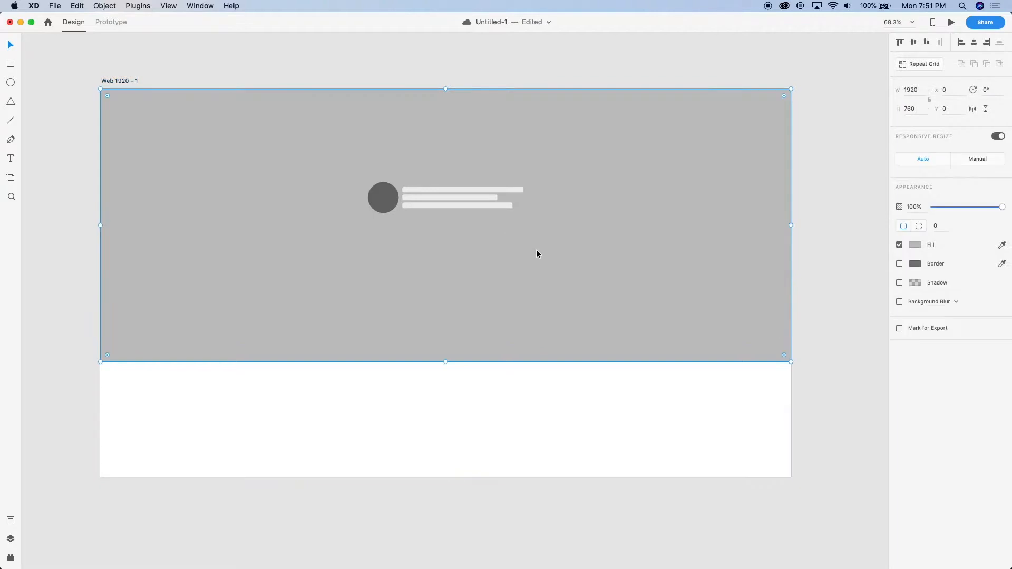
{"action": "left_click", "coordinate": [912, 112]}
{"action": "type", "text": "1080/3"}
{"action": "key", "text": "BackSpace"}
{"action": "type", "text": "4)*3"}
{"action": "key", "text": "Return"}
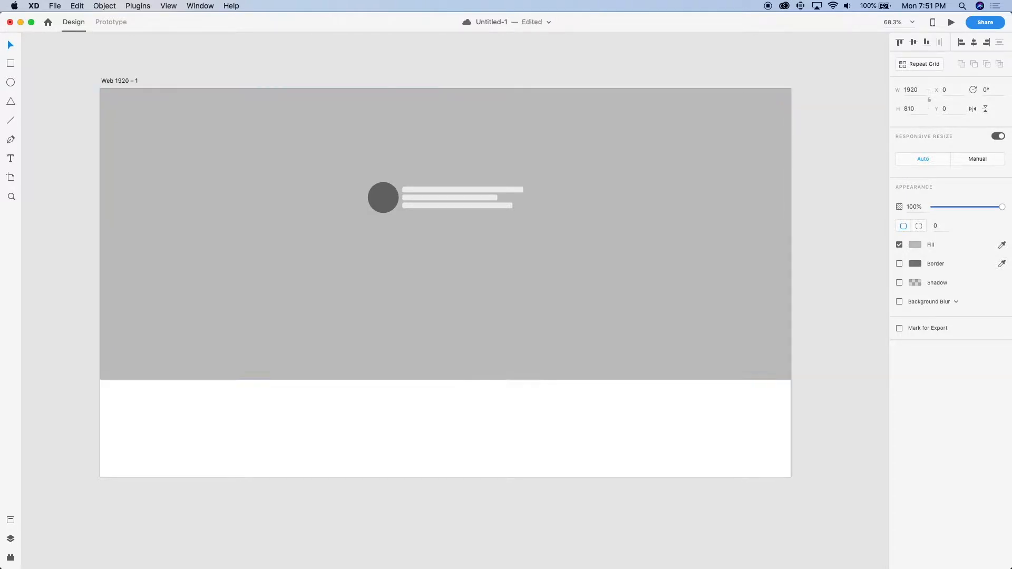
Align the circle-and-bars group vertically to the middle of the grey background rectangle
{"action": "left_click", "coordinate": [430, 199]}
{"action": "left_click", "coordinate": [416, 251], "text": "shift"}
{"action": "key", "text": "shift+m"}
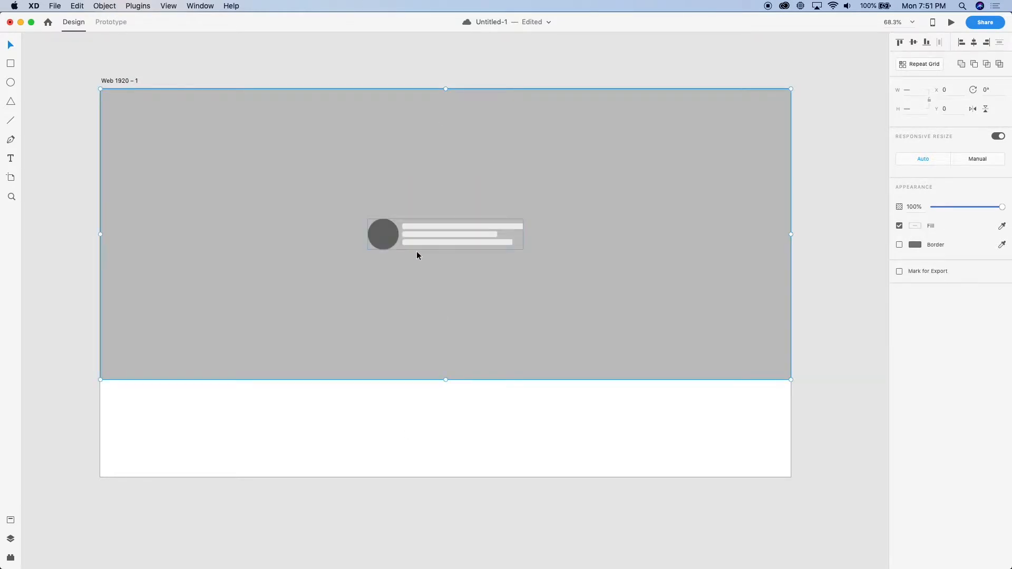
{"action": "left_click", "coordinate": [502, 457]}
Draw a button rectangle about 168 by 32 px below the bars, with no fill and a white #FFFFFF border
{"action": "scroll", "coordinate": [502, 437], "scroll_direction": "right", "scroll_amount": 1}
{"action": "scroll", "coordinate": [502, 438], "scroll_direction": "up", "scroll_amount": 3}
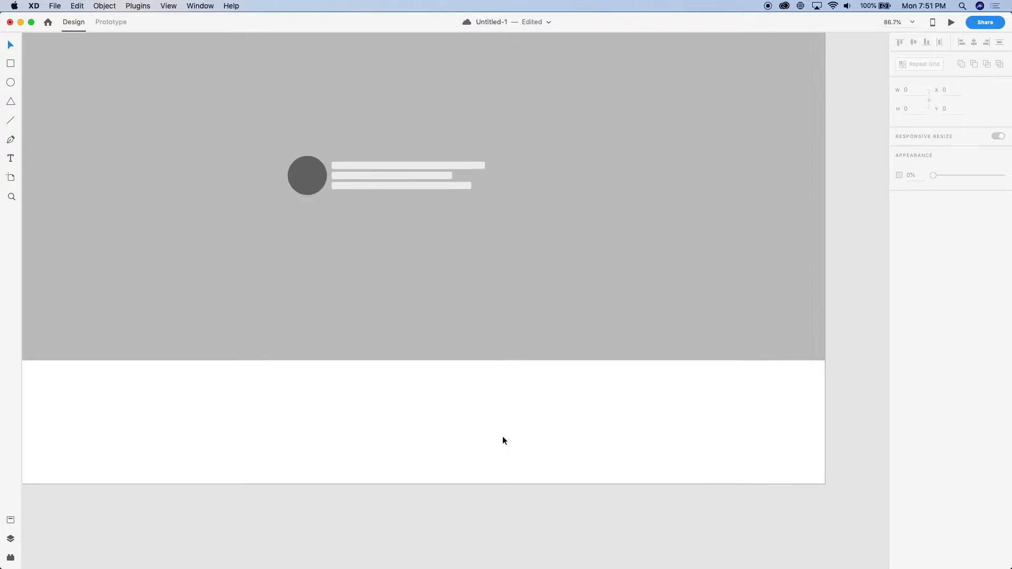
{"action": "scroll", "coordinate": [436, 253], "scroll_direction": "up", "scroll_amount": 3}
{"action": "mouse_move", "coordinate": [438, 210]}
{"action": "left_mouse_down"}
{"action": "mouse_move", "coordinate": [486, 228]}
{"action": "mouse_move", "coordinate": [493, 220]}
{"action": "left_mouse_up"}
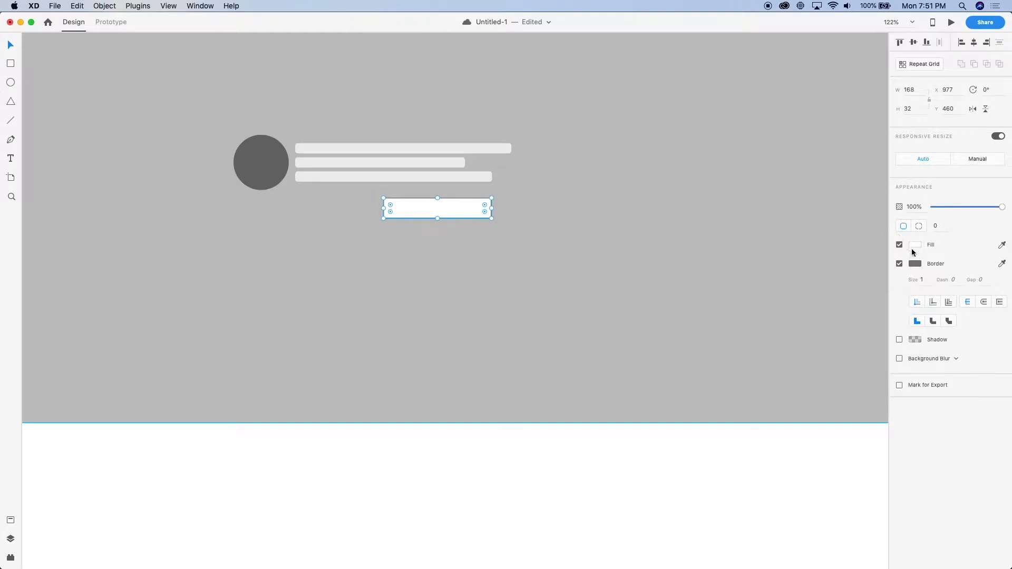
{"action": "left_click", "coordinate": [899, 245]}
{"action": "left_click", "coordinate": [899, 263]}
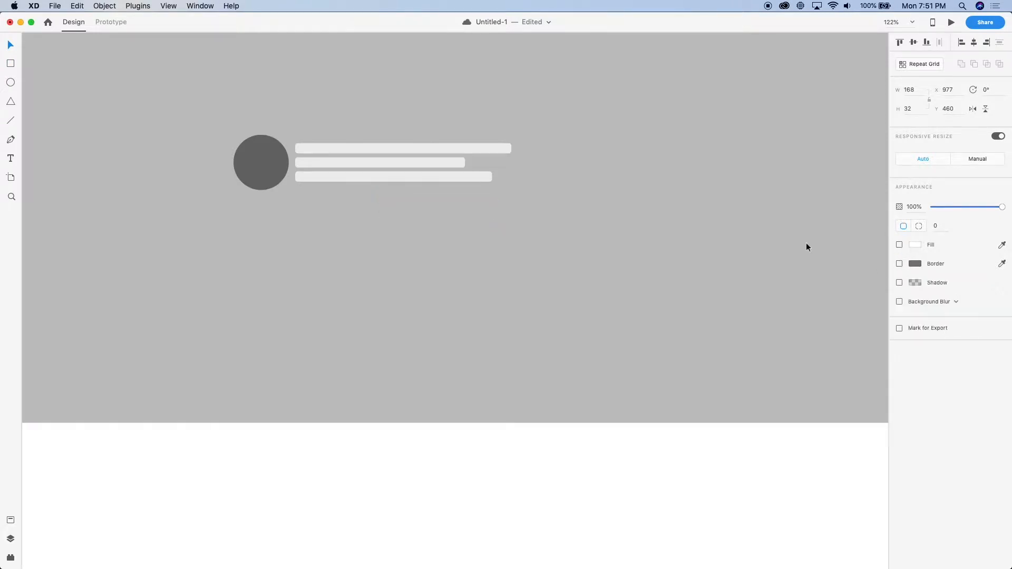
{"action": "left_click", "coordinate": [915, 264]}
{"action": "left_click", "coordinate": [801, 218]}
{"action": "left_click_drag", "start_coordinate": [801, 217], "coordinate": [766, 201]}
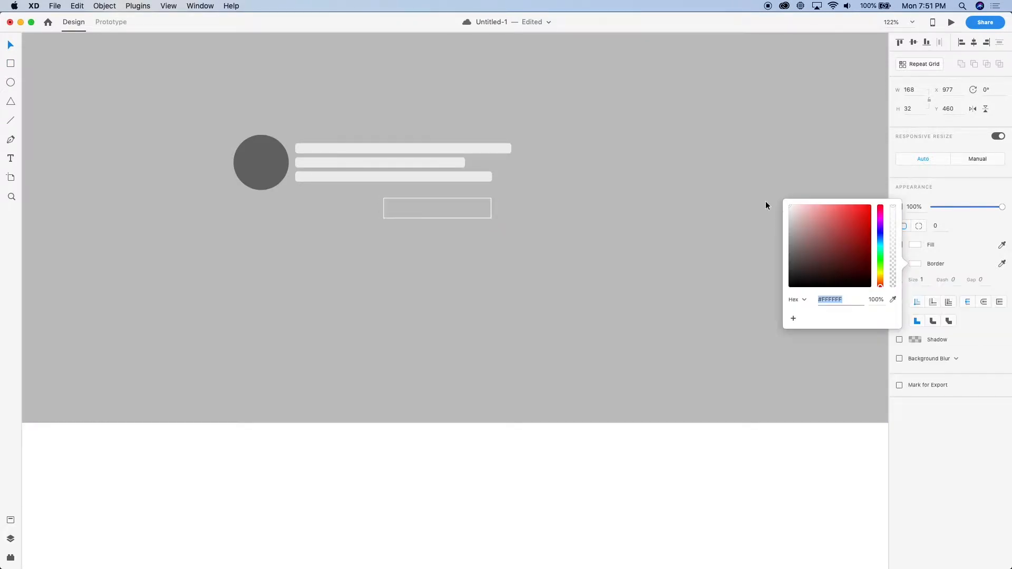
Set the button rectangle's corner radius to 8
{"action": "left_click", "coordinate": [936, 227]}
{"action": "type", "text": "8"}
{"action": "key", "text": "Return"}
Align the button's left edge with the bars at X 840, Y 453 and narrow it to 121 px
{"action": "scroll", "coordinate": [357, 248], "scroll_direction": "up", "scroll_amount": 5}
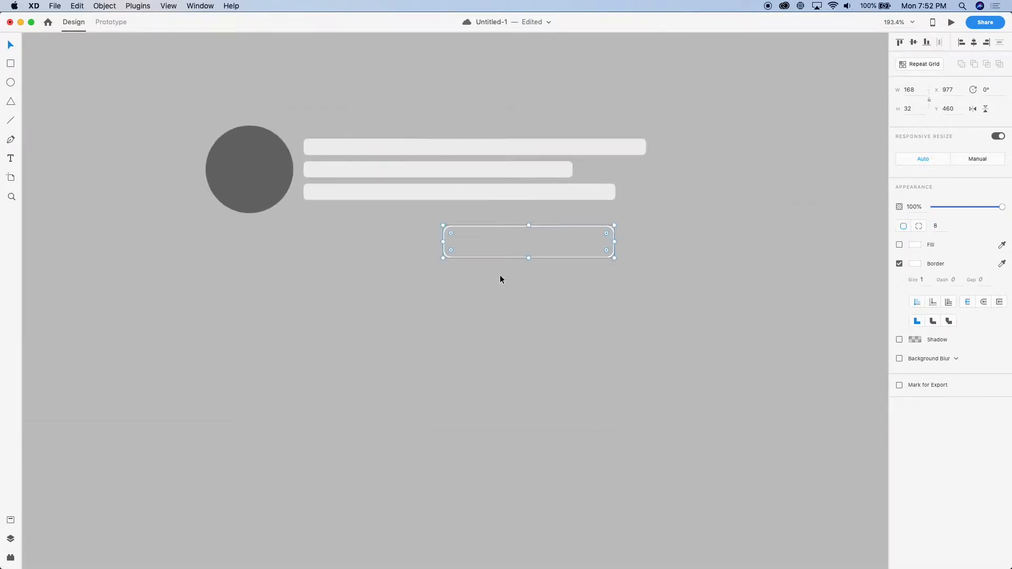
{"action": "left_click_drag", "start_coordinate": [468, 225], "coordinate": [327, 220]}
{"action": "left_click", "coordinate": [324, 191]}
{"action": "key", "text": "super+shift+g"}
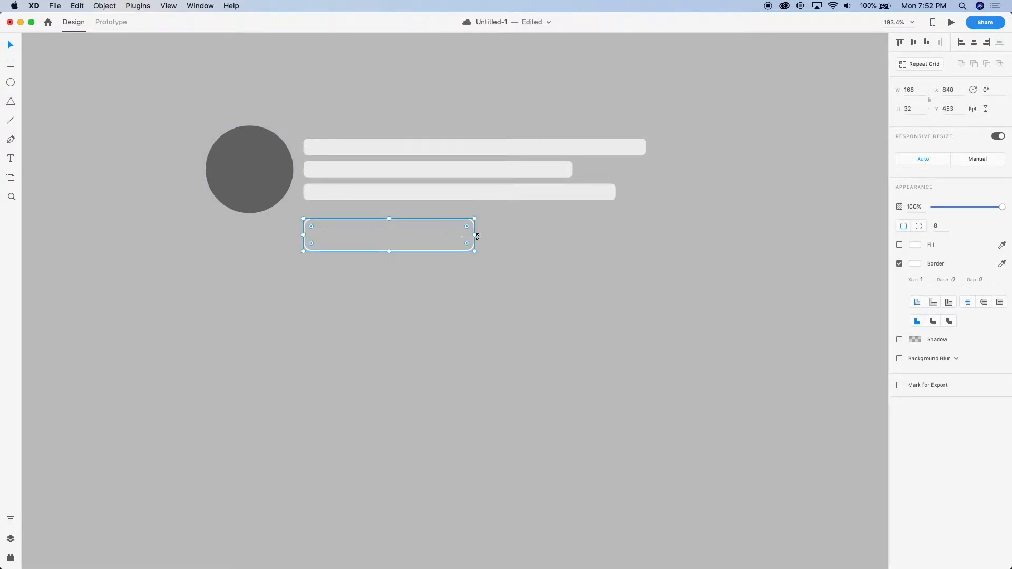
{"action": "left_click_drag", "start_coordinate": [473, 235], "coordinate": [427, 235]}
{"action": "scroll", "coordinate": [433, 271], "scroll_direction": "down", "scroll_amount": 5}
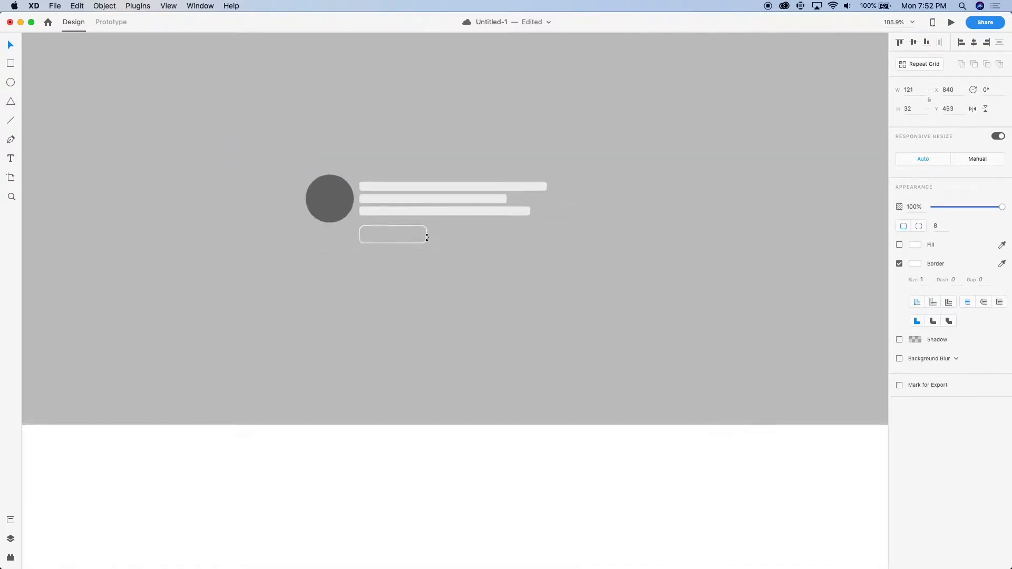
Duplicate the outlined button beside the original on the same row, at X 972
{"action": "scroll", "coordinate": [429, 249], "scroll_direction": "up", "scroll_amount": 2}
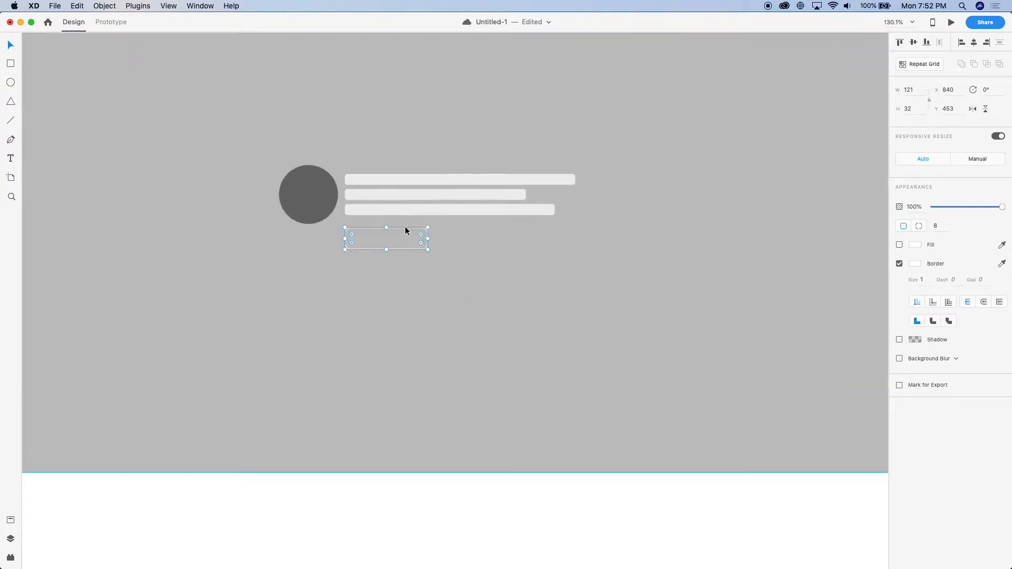
{"action": "left_click_drag", "start_coordinate": [407, 232], "coordinate": [494, 255], "text": "alt"}
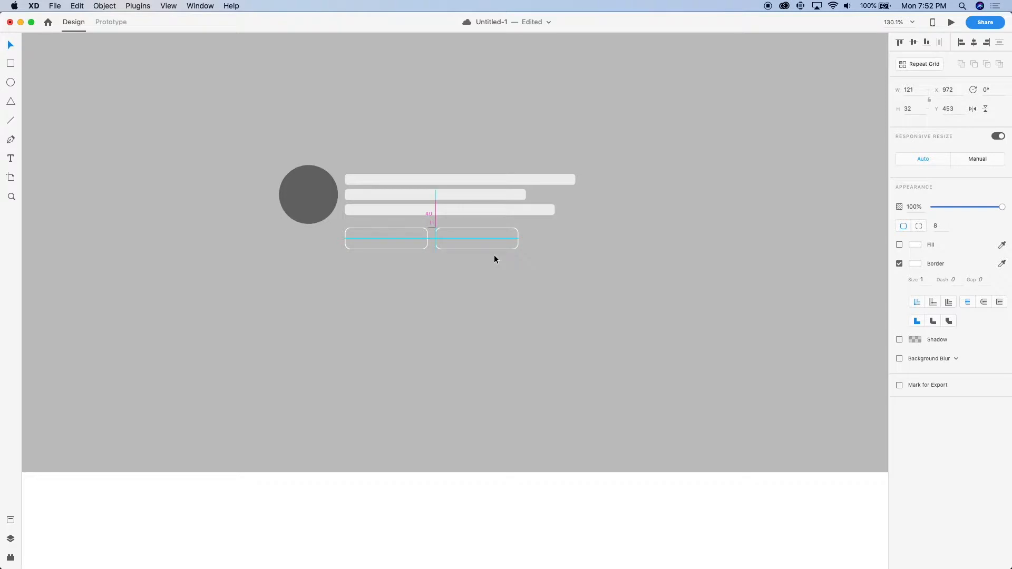
{"action": "left_click", "coordinate": [477, 309]}
Set the background rectangle's position to X 0 and Y 0
{"action": "scroll", "coordinate": [467, 333], "scroll_direction": "down", "scroll_amount": 5}
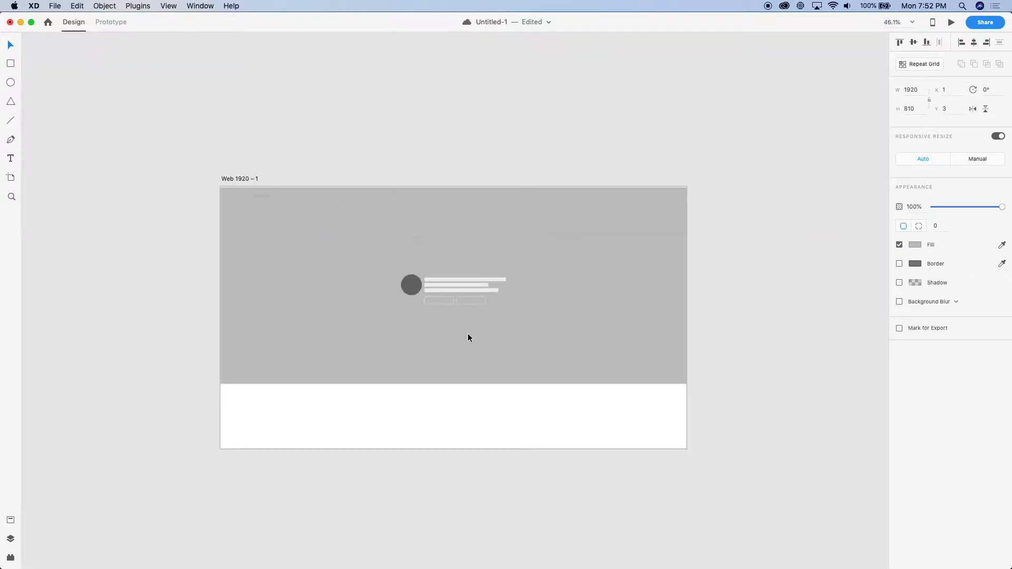
{"action": "scroll", "coordinate": [467, 333], "scroll_direction": "up", "scroll_amount": 4}
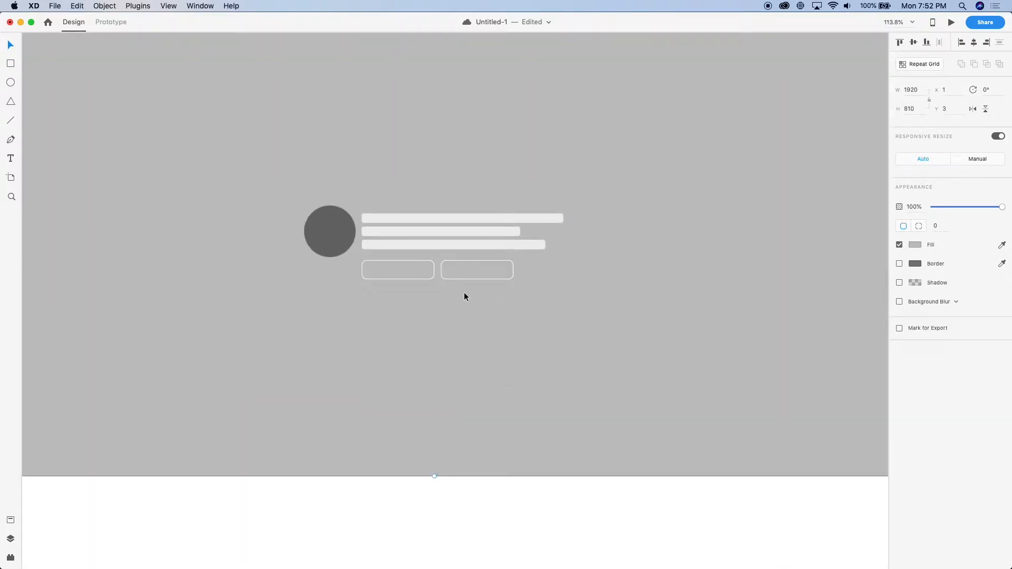
{"action": "scroll", "coordinate": [441, 266], "scroll_direction": "down", "scroll_amount": 5}
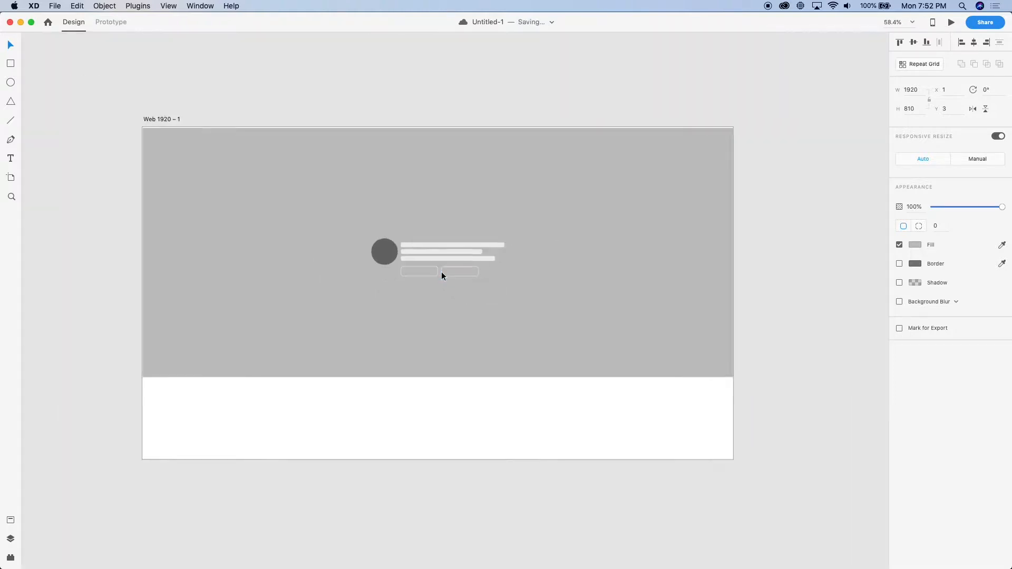
{"action": "scroll", "coordinate": [397, 277], "scroll_direction": "up", "scroll_amount": 3}
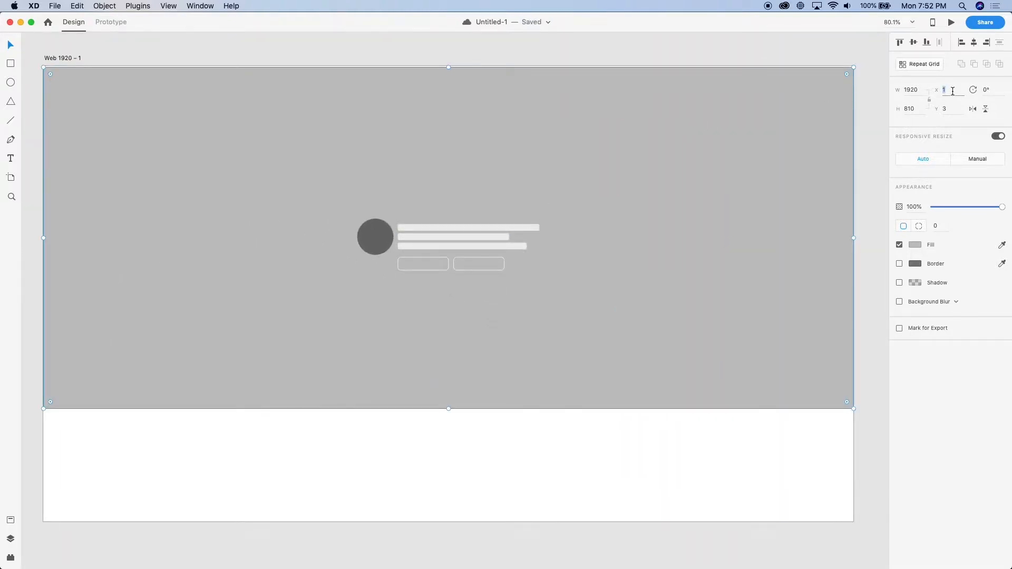
{"action": "type", "text": "0"}
{"action": "key", "text": "Return"}
{"action": "left_click", "coordinate": [952, 108]}
{"action": "type", "text": "0"}
{"action": "key", "text": "Return"}
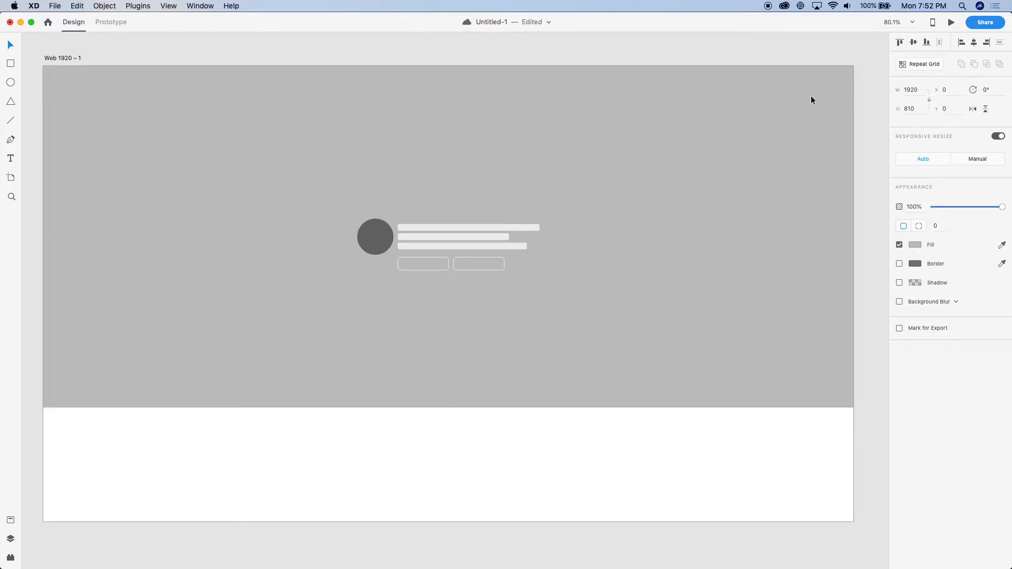
Delete the second outlined button and widen the remaining one to 336 px, matching the topmost bar's right edge
{"action": "left_click", "coordinate": [438, 244]}
{"action": "scroll", "coordinate": [416, 274], "scroll_direction": "up", "scroll_amount": 3}
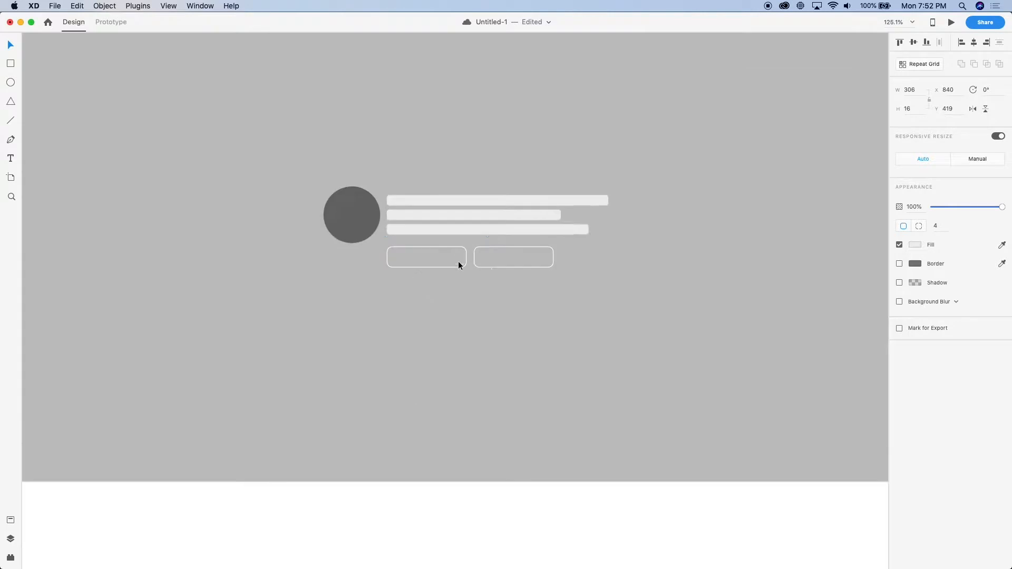
{"action": "left_click", "coordinate": [497, 266]}
{"action": "key", "text": "Delete"}
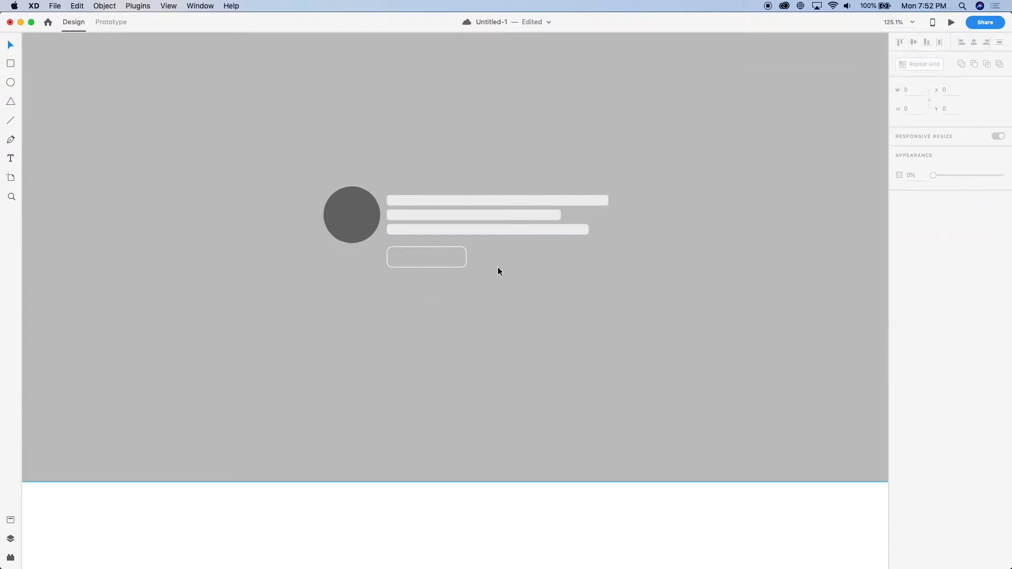
{"action": "left_click", "coordinate": [467, 260]}
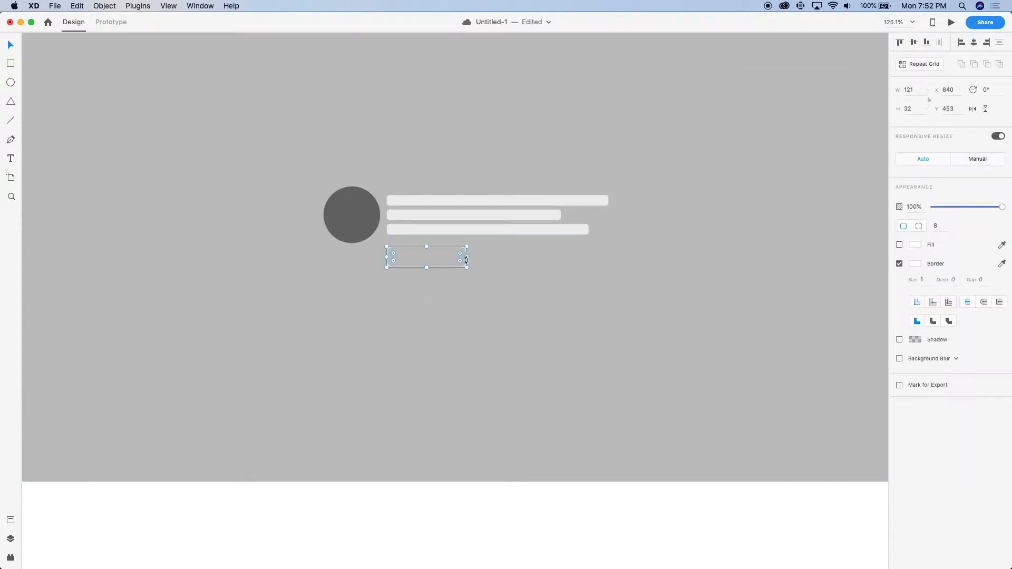
{"action": "left_click_drag", "start_coordinate": [466, 258], "coordinate": [608, 266]}
Add the text label "Let's work together" over the outlined button
{"action": "key", "text": "t"}
{"action": "left_click", "coordinate": [499, 256]}
{"action": "type", "text": "C"}
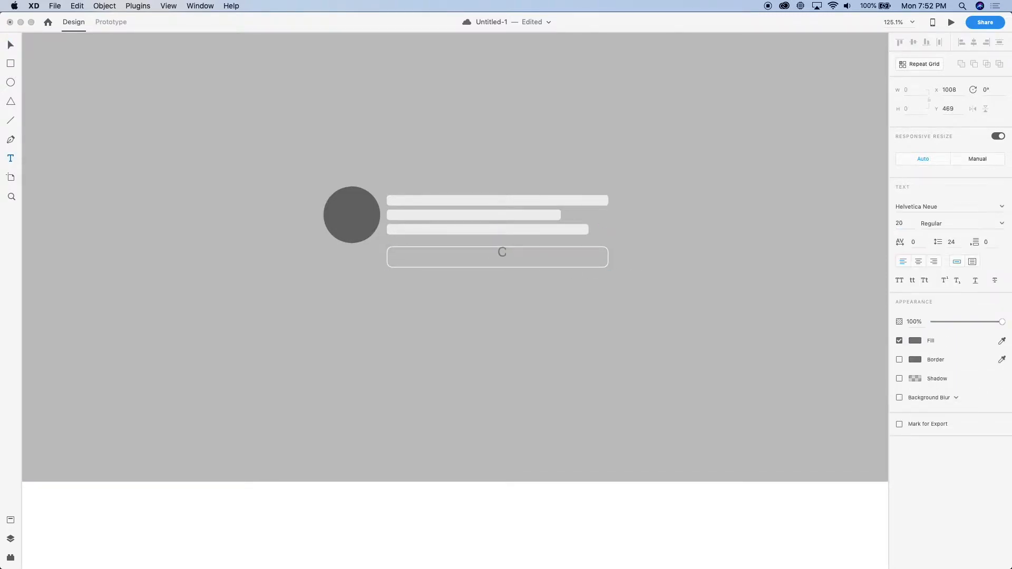
{"action": "type", "text": "et's work toe"}
{"action": "key", "text": "BackSpace"}
{"action": "key", "text": "BackSpace"}
{"action": "key", "text": "BackSpace"}
{"action": "key", "text": "BackSpace"}
{"action": "type", "text": "ogether"}
{"action": "key", "text": "Escape"}
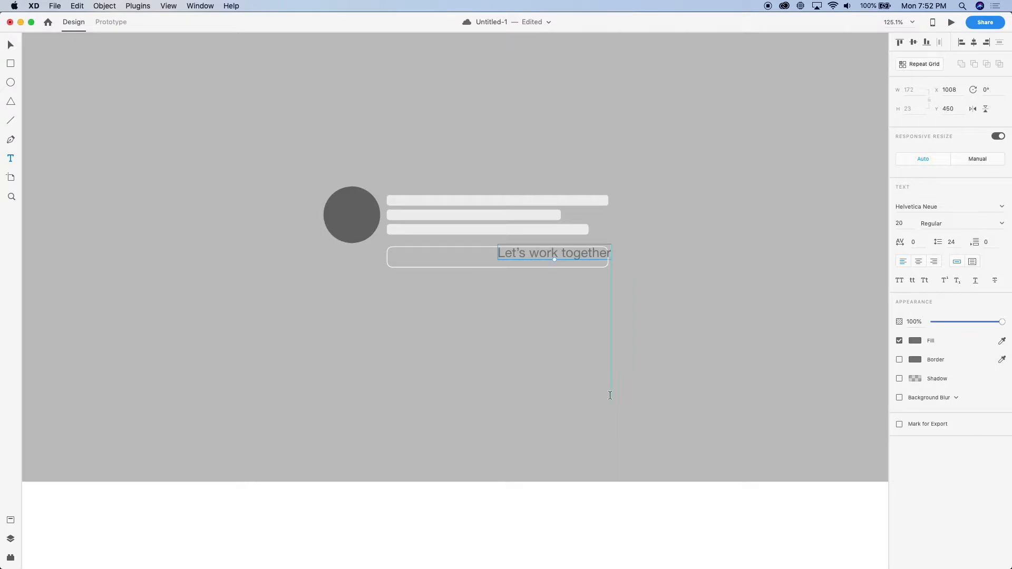
Set the label's fill to white and move it inside the button to X 922, Y 458
{"action": "left_click", "coordinate": [915, 340]}
{"action": "left_click_drag", "start_coordinate": [846, 316], "coordinate": [651, 222]}
{"action": "left_click", "coordinate": [648, 223]}
{"action": "left_click_drag", "start_coordinate": [546, 255], "coordinate": [489, 259]}
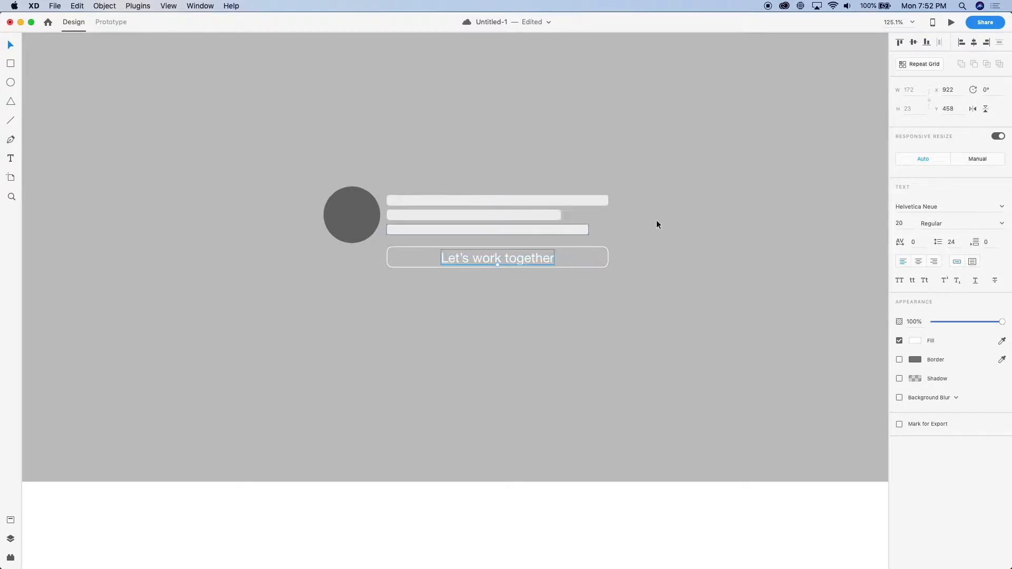
Set the label's font size to 18, centre-align its text and centre it in the button at X 931, Y 459
{"action": "type", "text": "18"}
{"action": "key", "text": "Return"}
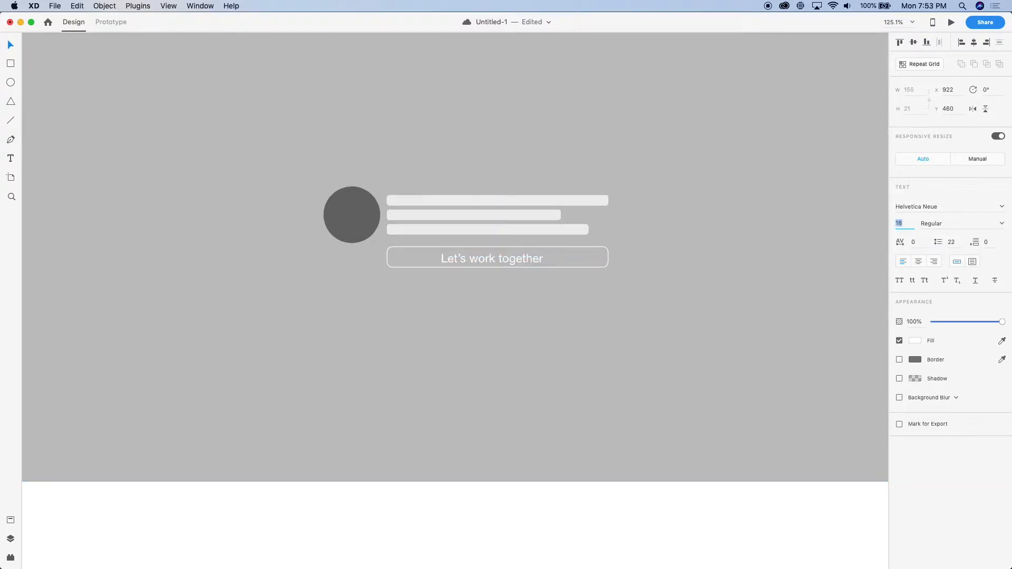
{"action": "scroll", "coordinate": [836, 228], "scroll_direction": "up", "scroll_amount": 4}
{"action": "scroll", "coordinate": [576, 282], "scroll_direction": "left", "scroll_amount": 3}
{"action": "left_click", "coordinate": [916, 262]}
{"action": "left_click_drag", "start_coordinate": [385, 286], "coordinate": [394, 285]}
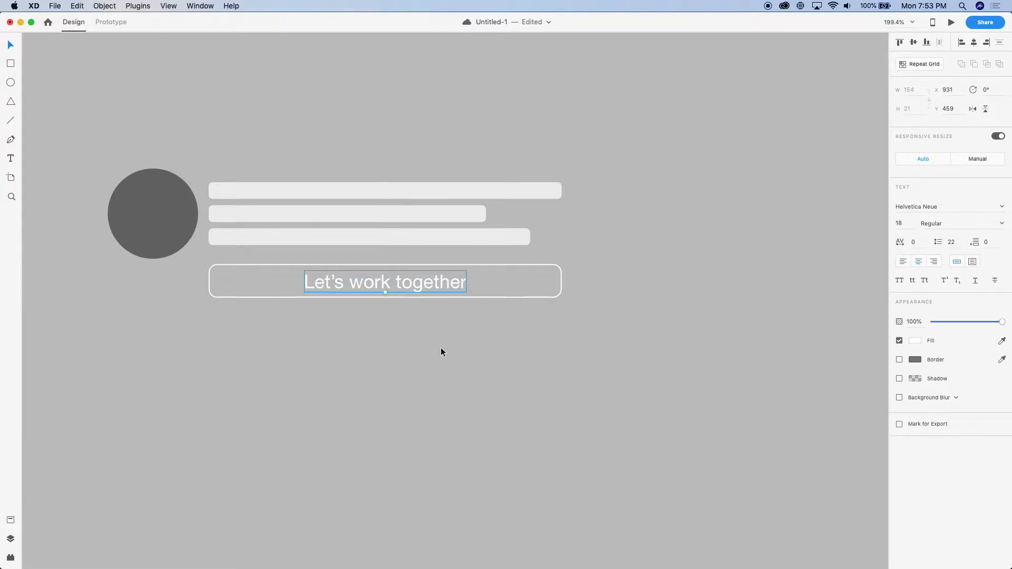
Group the "Let's work together" label with the button outline
{"action": "left_click", "coordinate": [500, 297], "text": "shift"}
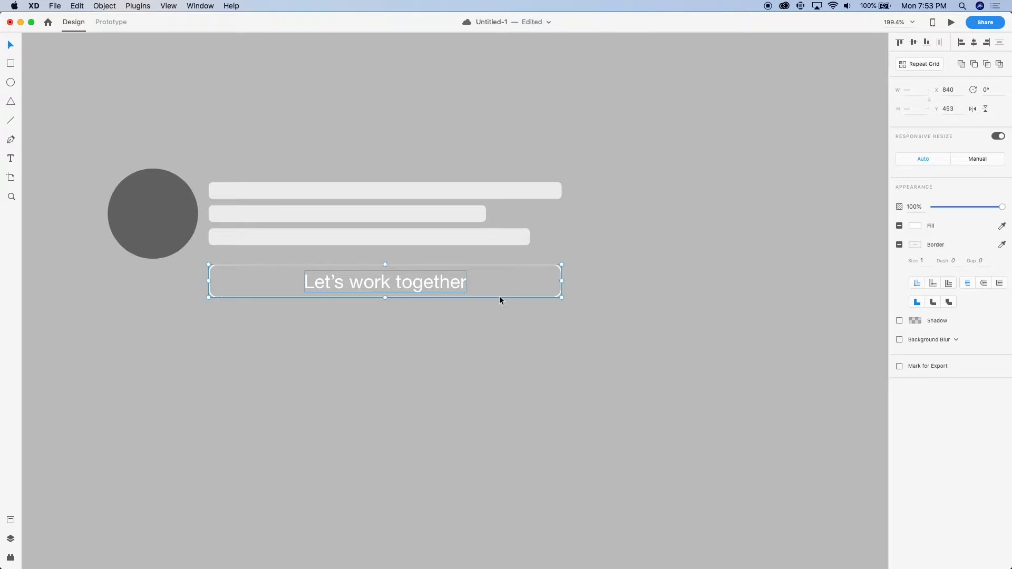
{"action": "key", "text": "super+g"}
{"action": "scroll", "coordinate": [499, 297], "scroll_direction": "down", "scroll_amount": 10}
{"action": "scroll", "coordinate": [500, 297], "scroll_direction": "up", "scroll_amount": 3}
{"action": "scroll", "coordinate": [499, 297], "scroll_direction": "up", "scroll_amount": 5}
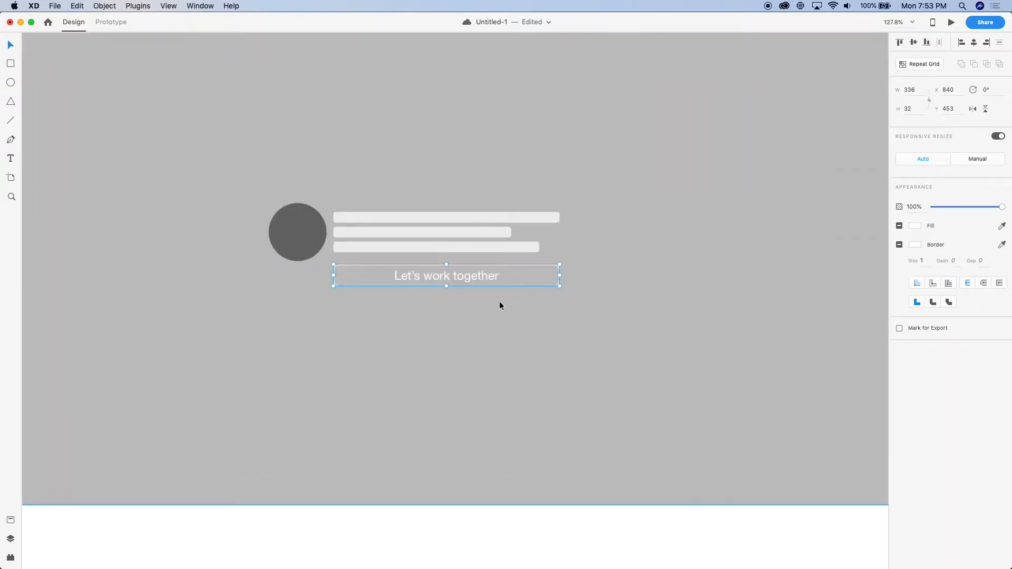
Narrow the grouped button to about 205 px, keeping its left edge at X 840
{"action": "scroll", "coordinate": [499, 301], "scroll_direction": "down", "scroll_amount": 7}
{"action": "scroll", "coordinate": [462, 308], "scroll_direction": "up", "scroll_amount": 5}
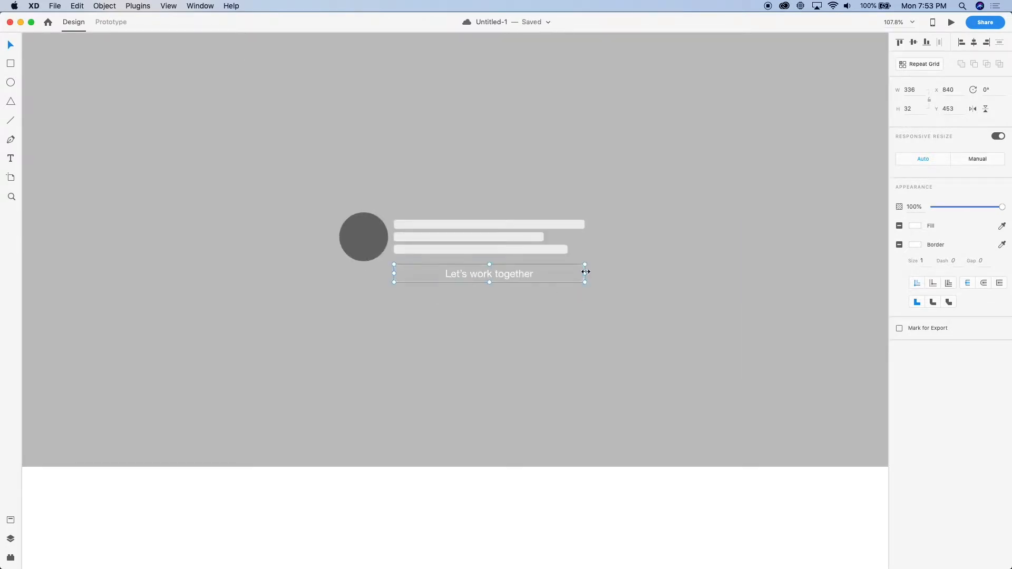
{"action": "left_click_drag", "start_coordinate": [585, 274], "coordinate": [508, 280]}
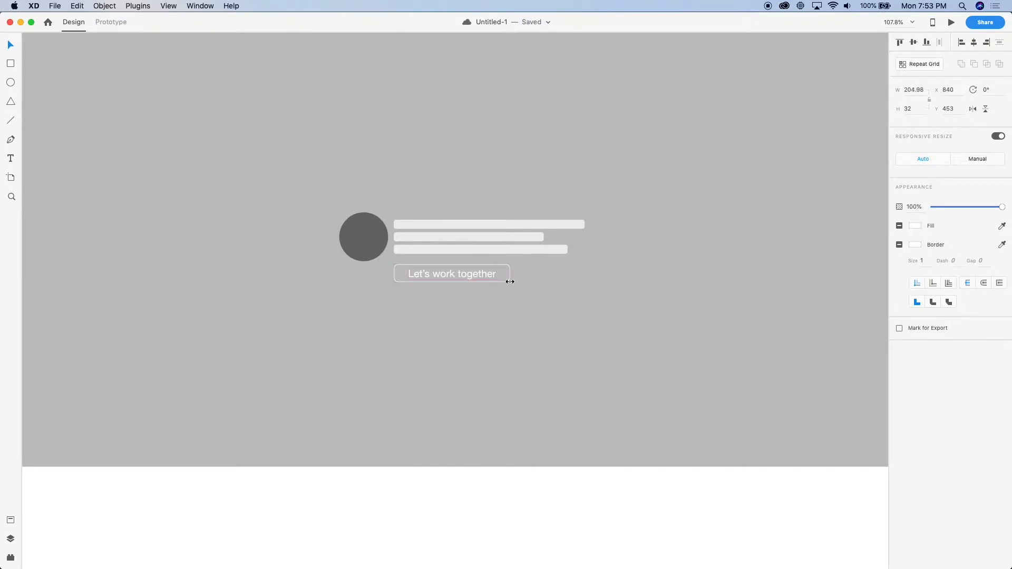
{"action": "left_click", "coordinate": [531, 314]}
Duplicate the Web 1920 – 1 artboard beside the original
{"action": "scroll", "coordinate": [531, 312], "scroll_direction": "down", "scroll_amount": 6}
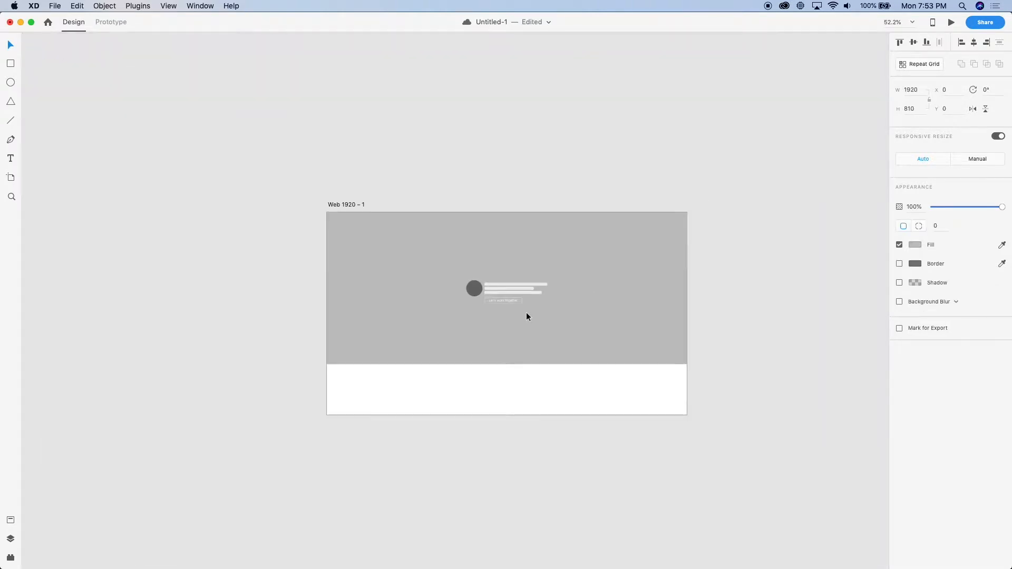
{"action": "scroll", "coordinate": [526, 312], "scroll_direction": "up", "scroll_amount": 4}
{"action": "scroll", "coordinate": [526, 316], "scroll_direction": "down", "scroll_amount": 5}
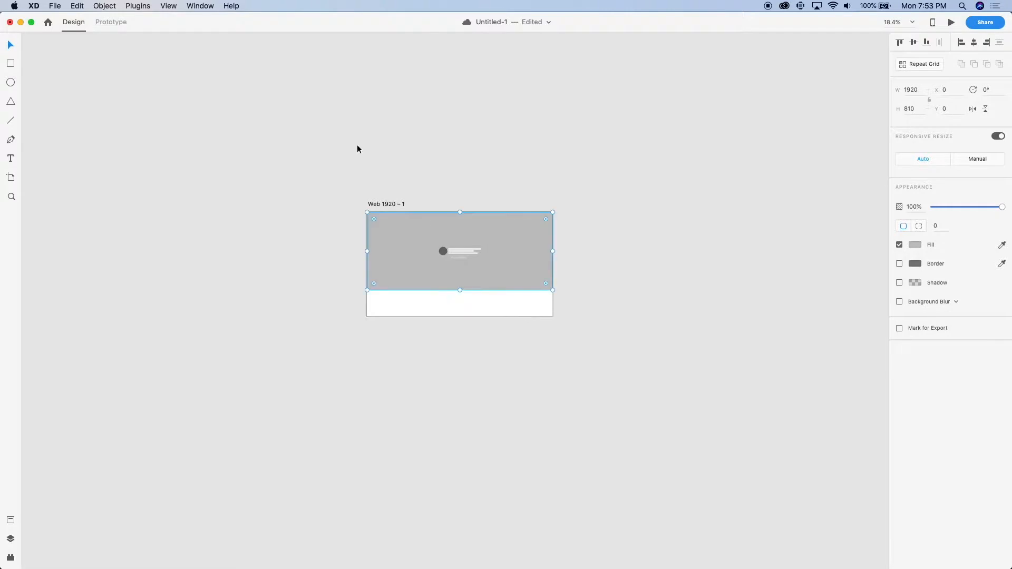
{"action": "left_click_drag", "start_coordinate": [394, 206], "coordinate": [355, 129]}
Draw a rectangle about 278 by 270 px directly below the grey hero on the duplicated artboard, at X 421, Y 810
{"action": "scroll", "coordinate": [377, 227], "scroll_direction": "up", "scroll_amount": 5}
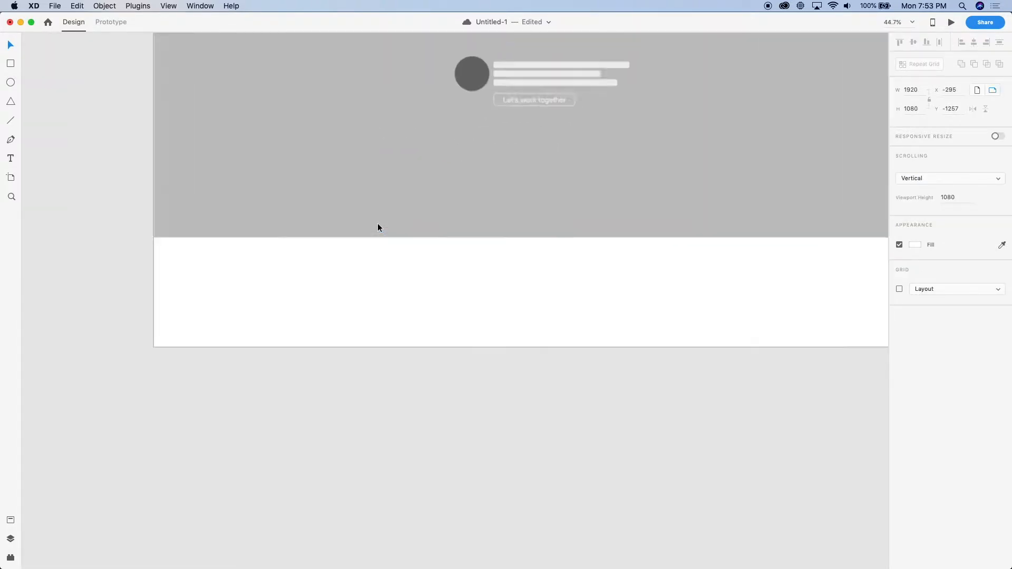
{"action": "scroll", "coordinate": [377, 227], "scroll_direction": "down", "scroll_amount": 3}
{"action": "key", "text": "r"}
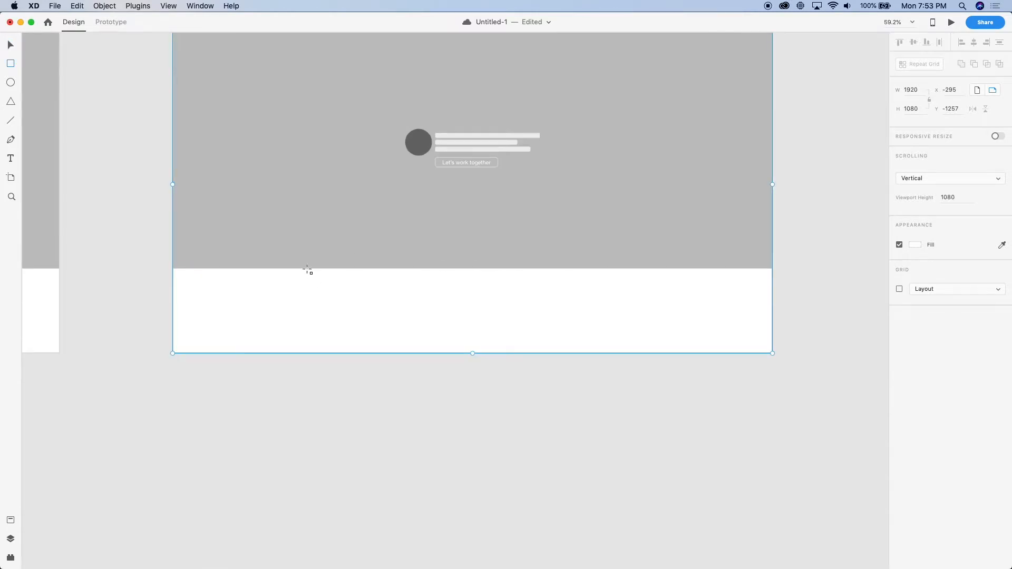
{"action": "left_click_drag", "start_coordinate": [304, 269], "coordinate": [304, 270]}
{"action": "mouse_move", "coordinate": [385, 355]}
{"action": "left_mouse_down"}
{"action": "mouse_move", "coordinate": [400, 366]}
{"action": "mouse_move", "coordinate": [391, 353]}
{"action": "left_mouse_up"}
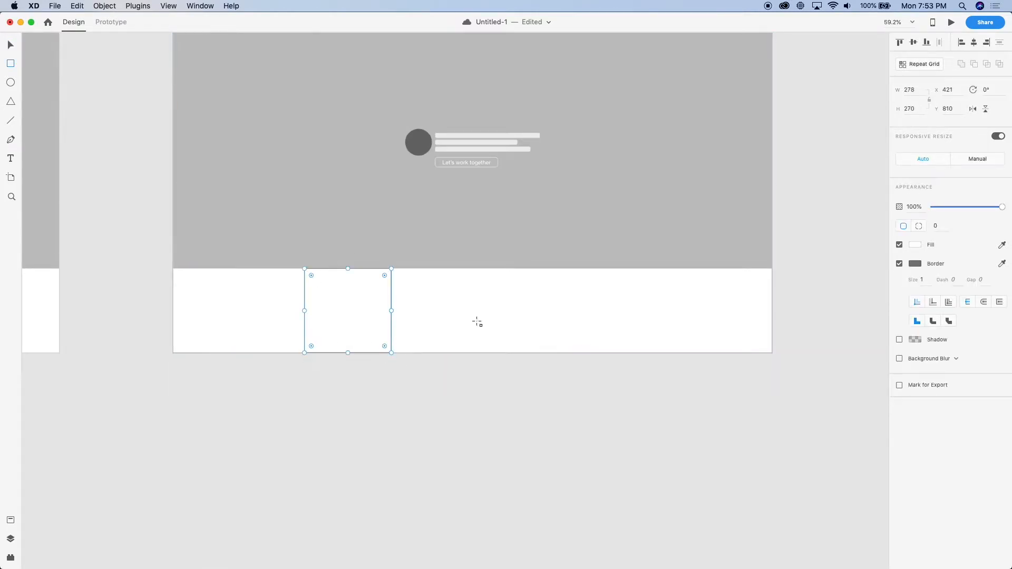
Set the new rectangle's width to 300 px
{"action": "left_click", "coordinate": [911, 92]}
{"action": "type", "text": "300"}
{"action": "key", "text": "Tab"}
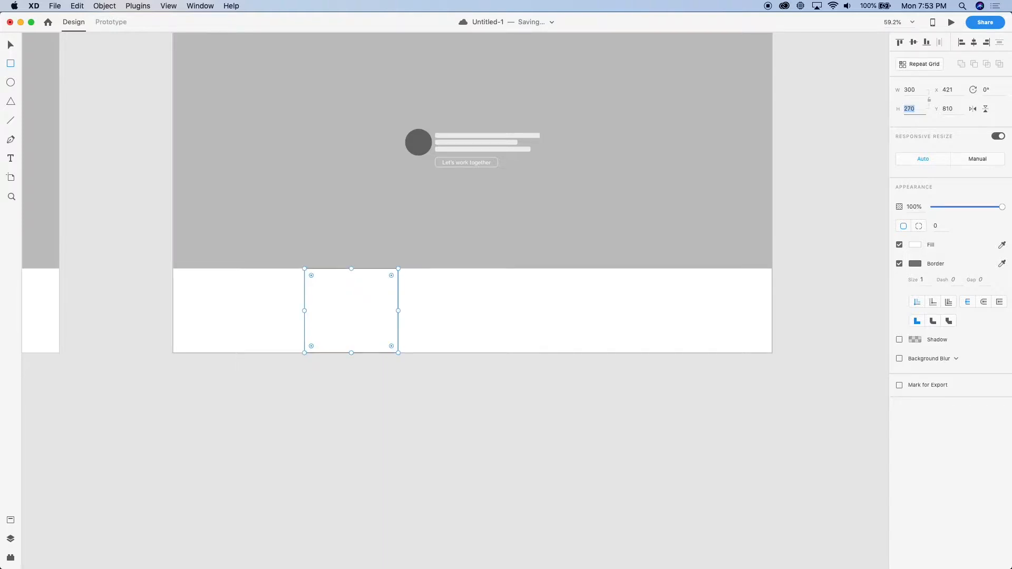
Set the rectangle's size to 400 px wide and 600 px high
{"action": "left_click", "coordinate": [918, 90]}
{"action": "type", "text": "400"}
{"action": "key", "text": "Tab"}
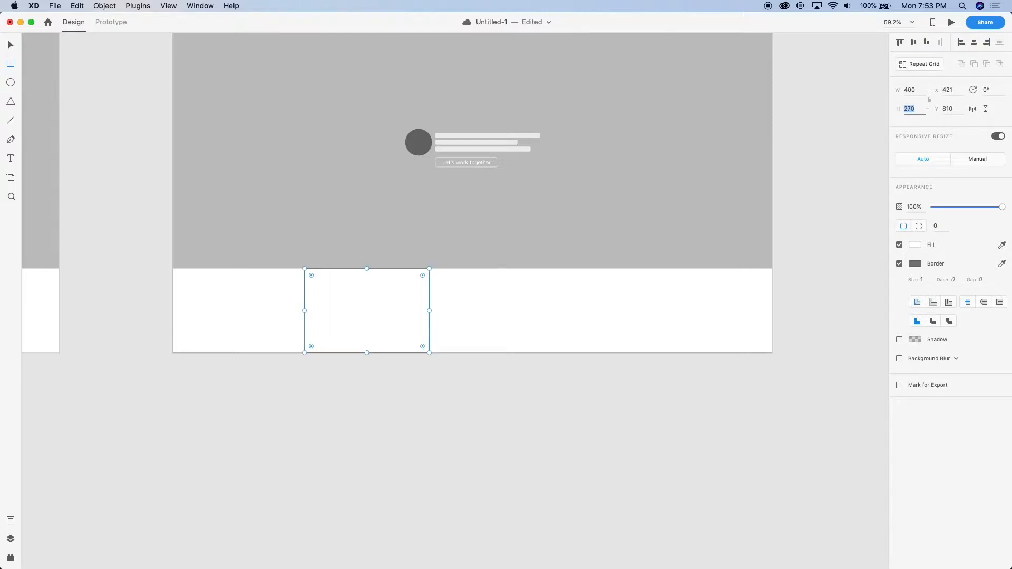
{"action": "type", "text": "6"}
{"action": "key", "text": "Return"}
Extend the Web 1920 – 2 artboard downward to a height of 1930 px
{"action": "scroll", "coordinate": [484, 381], "scroll_direction": "down", "scroll_amount": 5}
{"action": "key", "text": "v"}
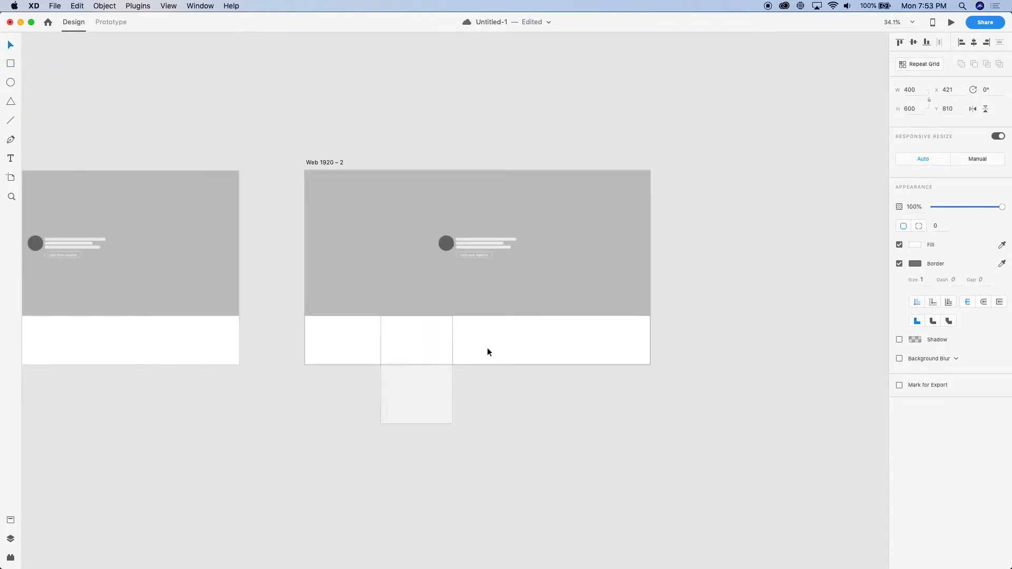
{"action": "left_click", "coordinate": [486, 358]}
{"action": "double_click", "coordinate": [484, 349]}
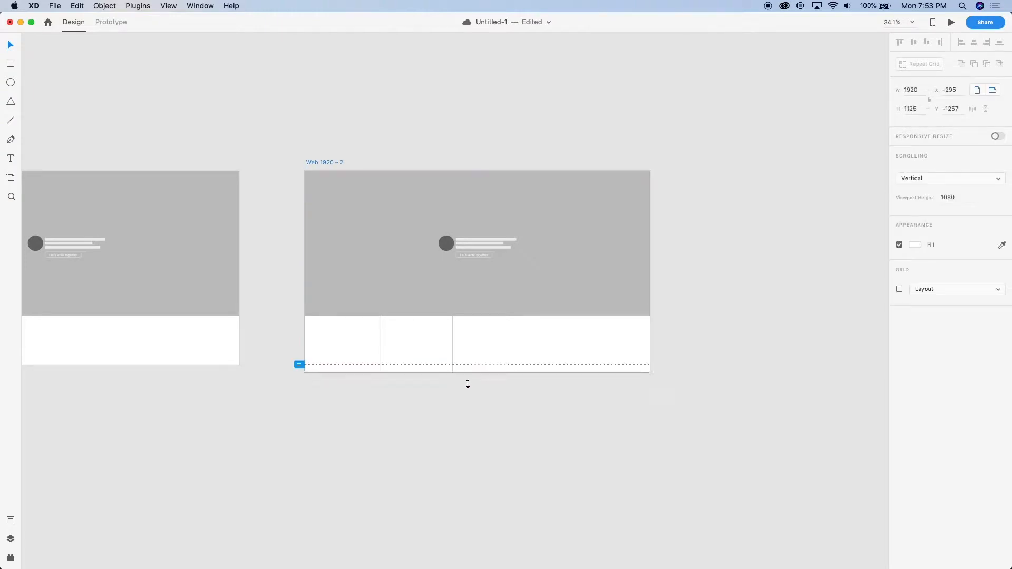
{"action": "left_click_drag", "start_coordinate": [477, 365], "coordinate": [440, 517]}
{"action": "scroll", "coordinate": [428, 463], "scroll_direction": "down", "scroll_amount": 3}
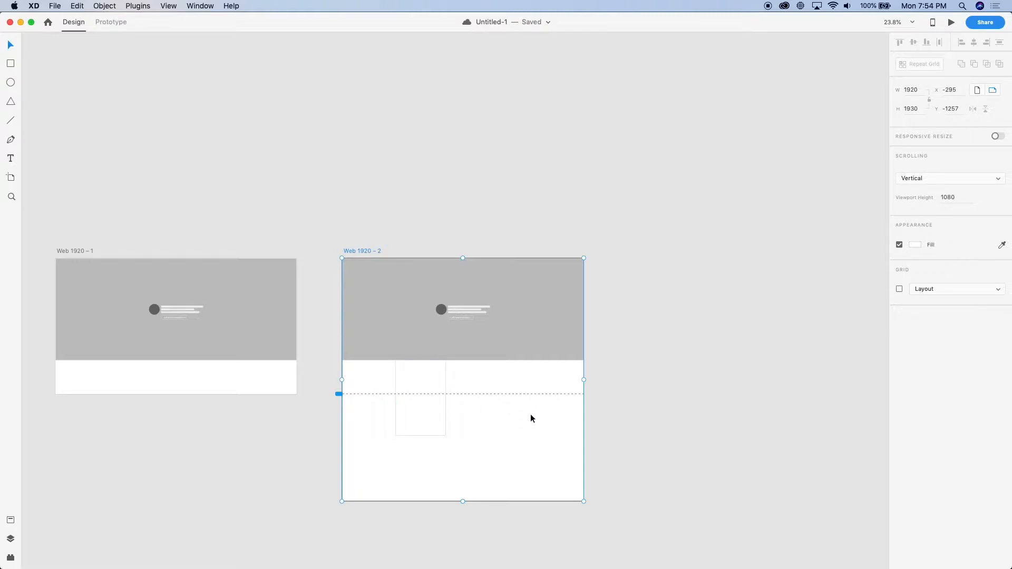
Fill the 400 by 600 px rectangle with black and remove its border
{"action": "scroll", "coordinate": [530, 413], "scroll_direction": "up", "scroll_amount": 5}
{"action": "left_click", "coordinate": [350, 267]}
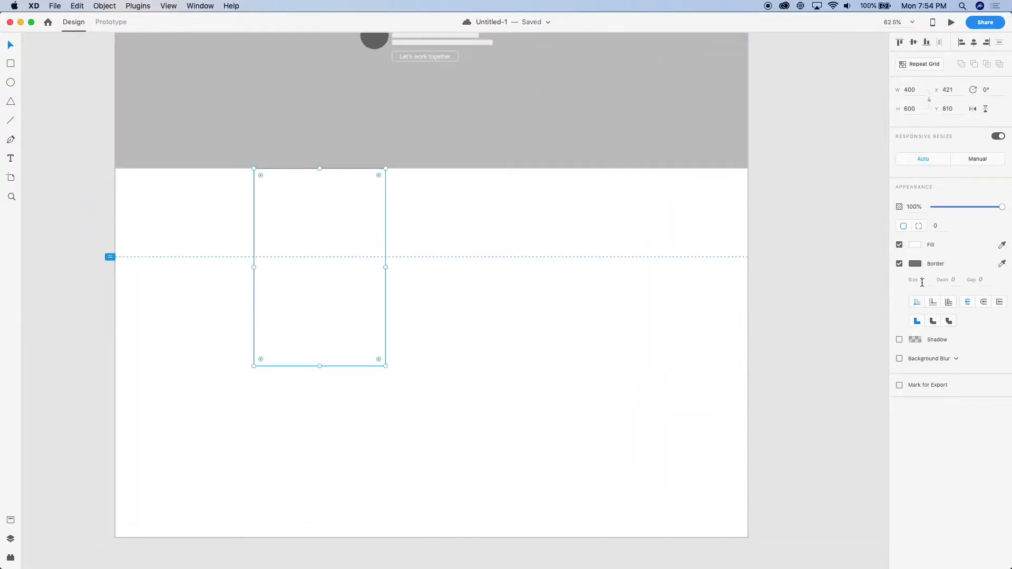
{"action": "left_click", "coordinate": [916, 247]}
{"action": "left_click_drag", "start_coordinate": [838, 217], "coordinate": [788, 279]}
{"action": "left_click", "coordinate": [564, 309]}
Place the black rectangle at X 64 and turn it into a Repeat Grid with four cards in one row
{"action": "left_click_drag", "start_coordinate": [335, 283], "coordinate": [373, 301]}
{"action": "key", "text": "Delete"}
{"action": "left_click", "coordinate": [190, 273]}
{"action": "key", "text": "super+r"}
{"action": "left_click_drag", "start_coordinate": [271, 270], "coordinate": [683, 319]}
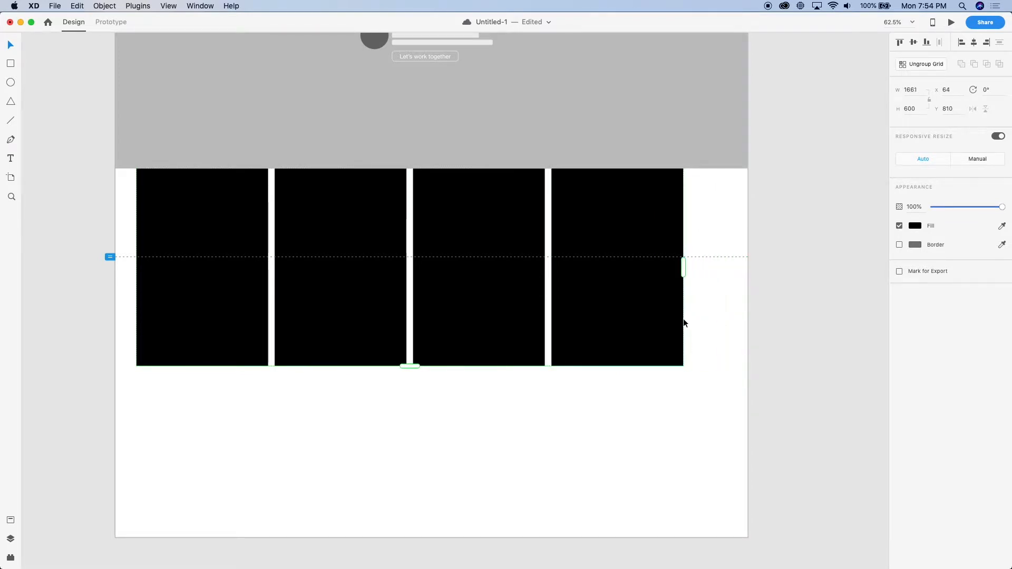
Set the Repeat Grid's width to 1660 px
{"action": "scroll", "coordinate": [568, 244], "scroll_direction": "up", "scroll_amount": 10}
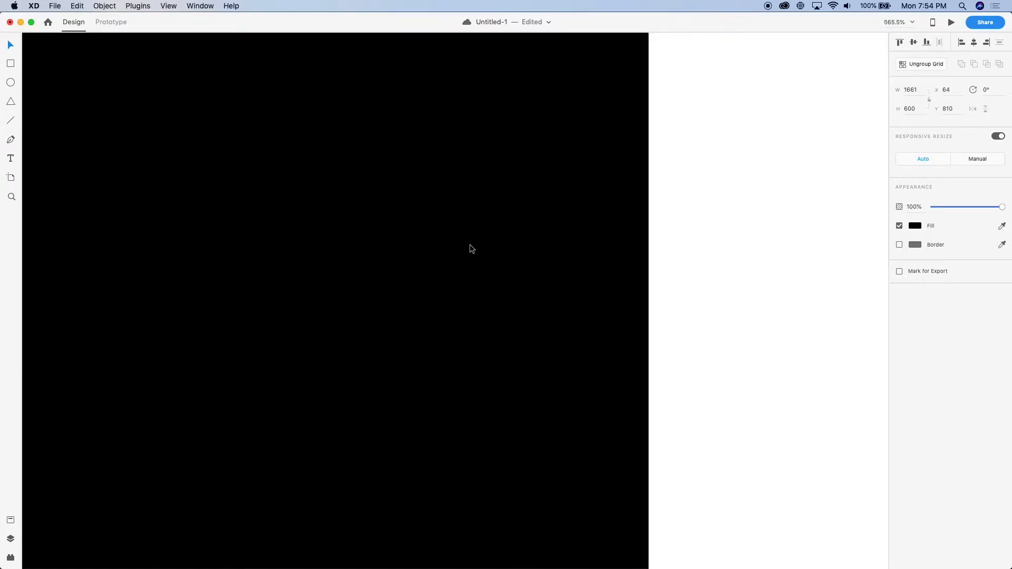
{"action": "left_click", "coordinate": [915, 89]}
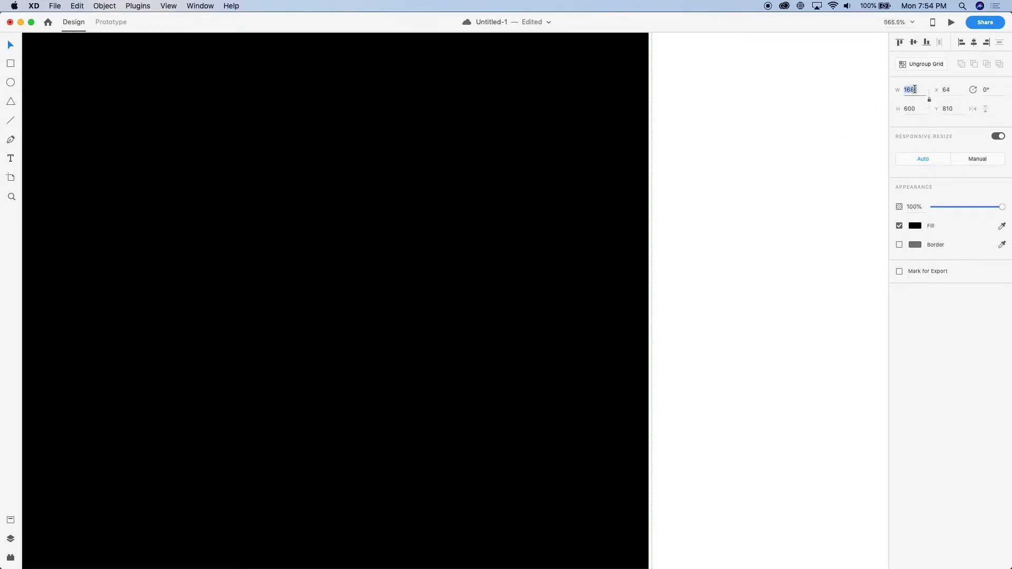
{"action": "type", "text": "1660"}
{"action": "key", "text": "Return"}
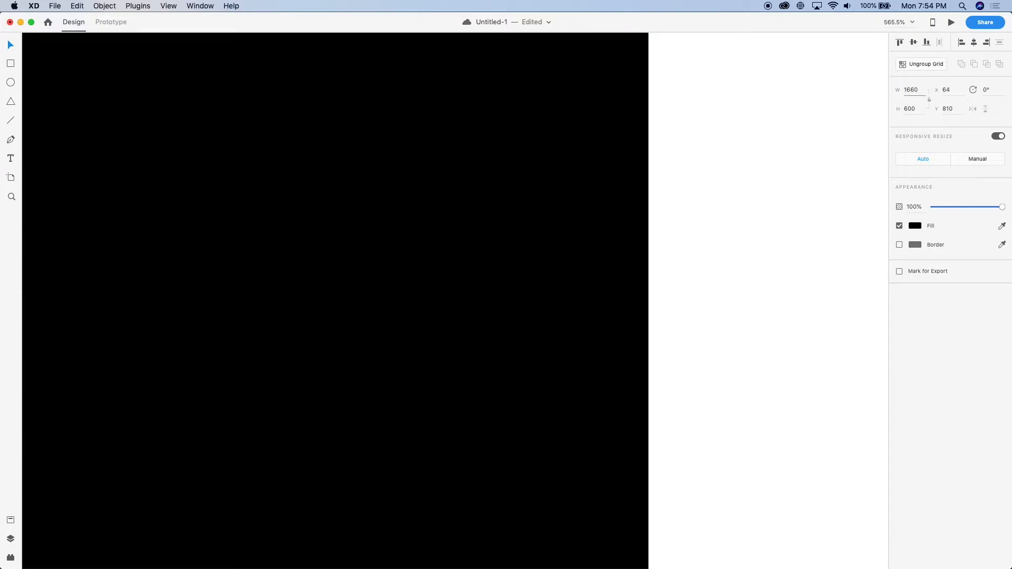
Move the card grid to X 130, Y 874, centred horizontally and spaced below the hero
{"action": "scroll", "coordinate": [705, 156], "scroll_direction": "down", "scroll_amount": 15}
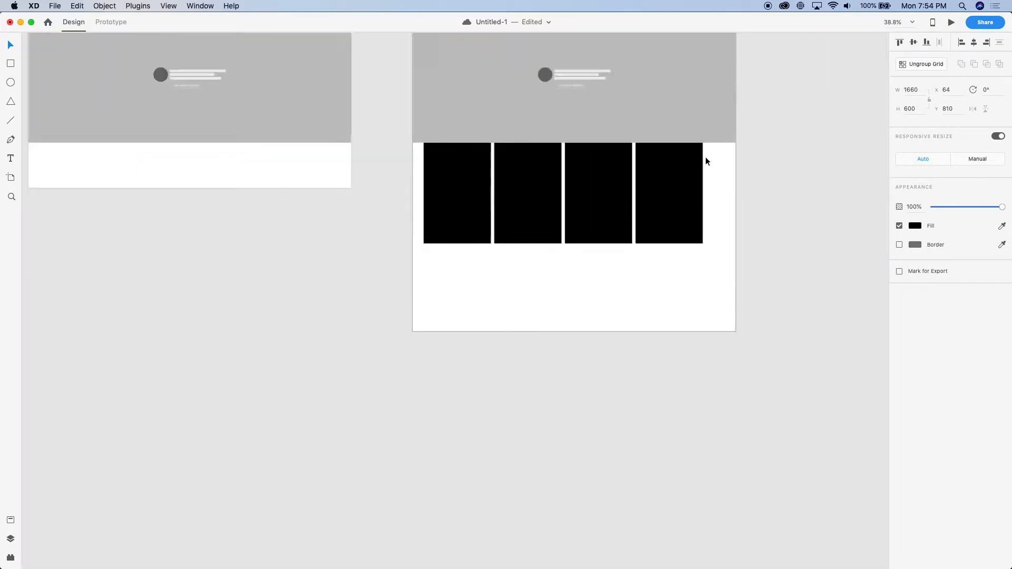
{"action": "scroll", "coordinate": [618, 212], "scroll_direction": "up", "scroll_amount": 5}
{"action": "left_click_drag", "start_coordinate": [459, 170], "coordinate": [480, 187]}
{"action": "left_click", "coordinate": [781, 238]}
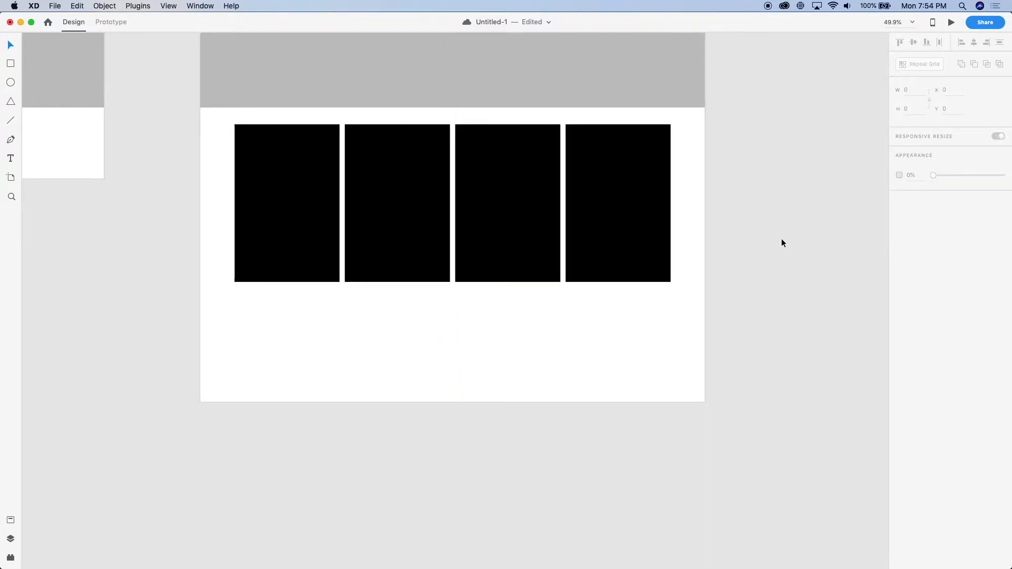
Preview the Web 1920 – 2 artboard, examine the hero and card row while scrolling, and close the preview
{"action": "scroll", "coordinate": [781, 238], "scroll_direction": "up", "scroll_amount": 5}
{"action": "scroll", "coordinate": [780, 240], "scroll_direction": "down", "scroll_amount": 2}
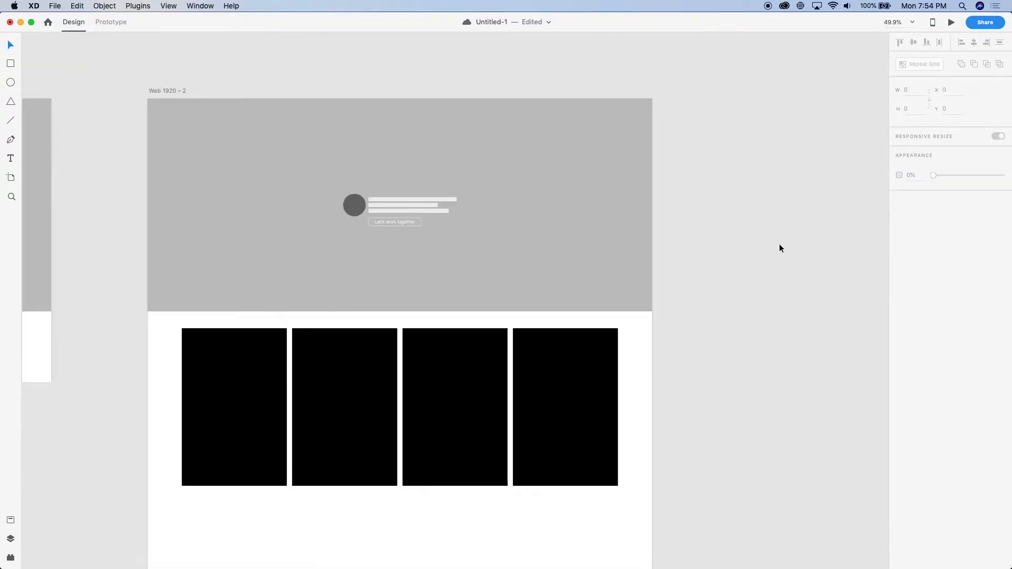
{"action": "left_click", "coordinate": [332, 230]}
{"action": "key", "text": "super+Return"}
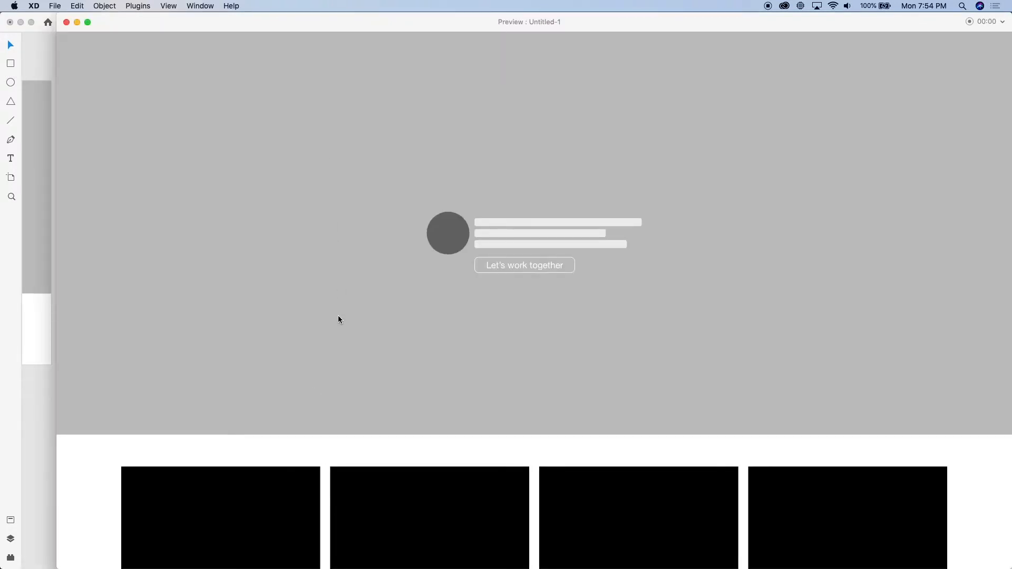
{"action": "scroll", "coordinate": [320, 519], "scroll_direction": "down", "scroll_amount": 1}
{"action": "scroll", "coordinate": [320, 519], "scroll_direction": "down", "scroll_amount": 5}
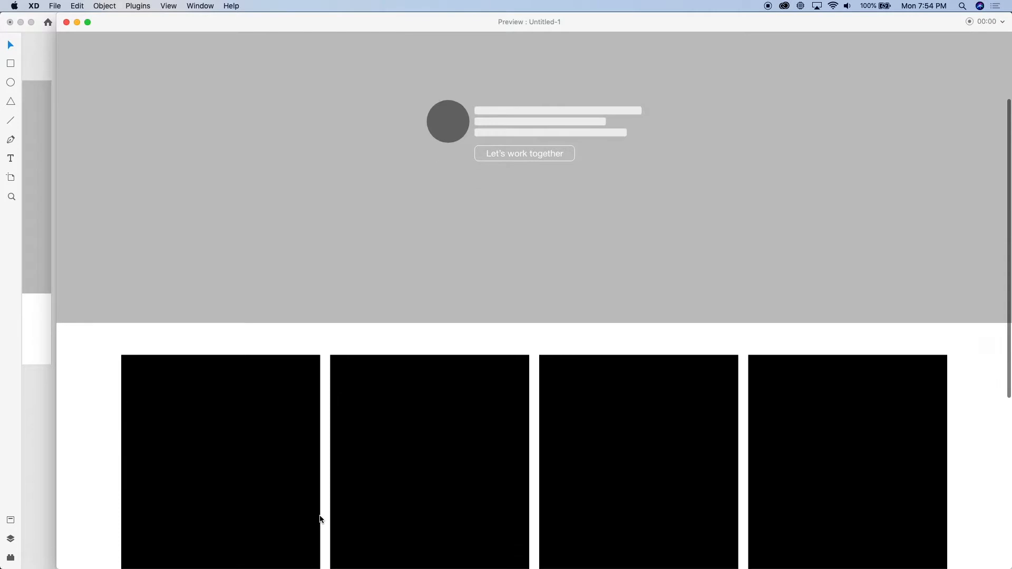
{"action": "scroll", "coordinate": [319, 519], "scroll_direction": "up", "scroll_amount": 3}
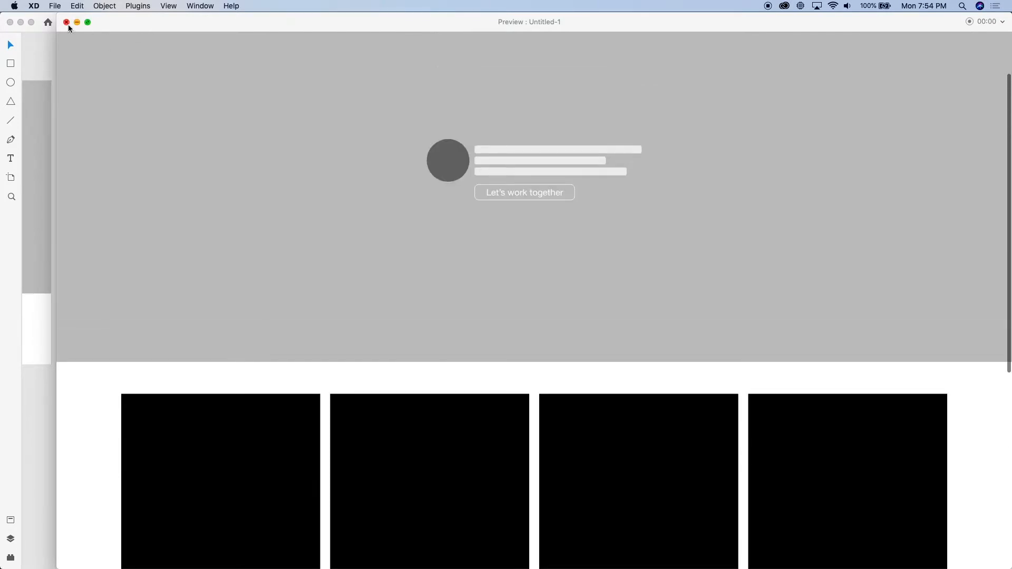
{"action": "left_click", "coordinate": [66, 23]}
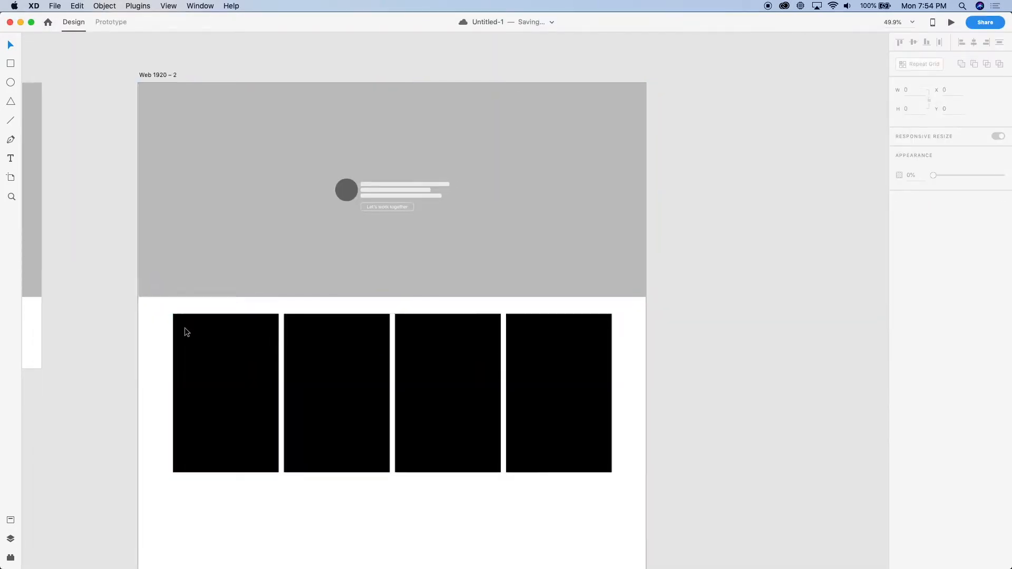
Set the corner radius of the cards in the Repeat Grid to 8
{"action": "scroll", "coordinate": [184, 328], "scroll_direction": "up", "scroll_amount": 3}
{"action": "left_click", "coordinate": [207, 371]}
{"action": "left_click", "coordinate": [941, 225]}
{"action": "type", "text": "8"}
{"action": "key", "text": "Return"}
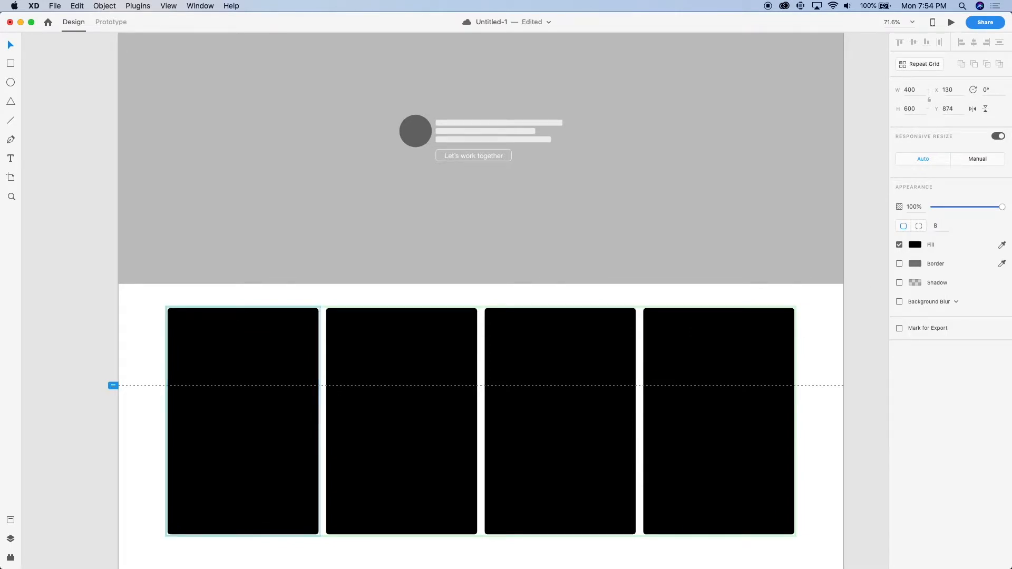
{"action": "left_click", "coordinate": [355, 298]}
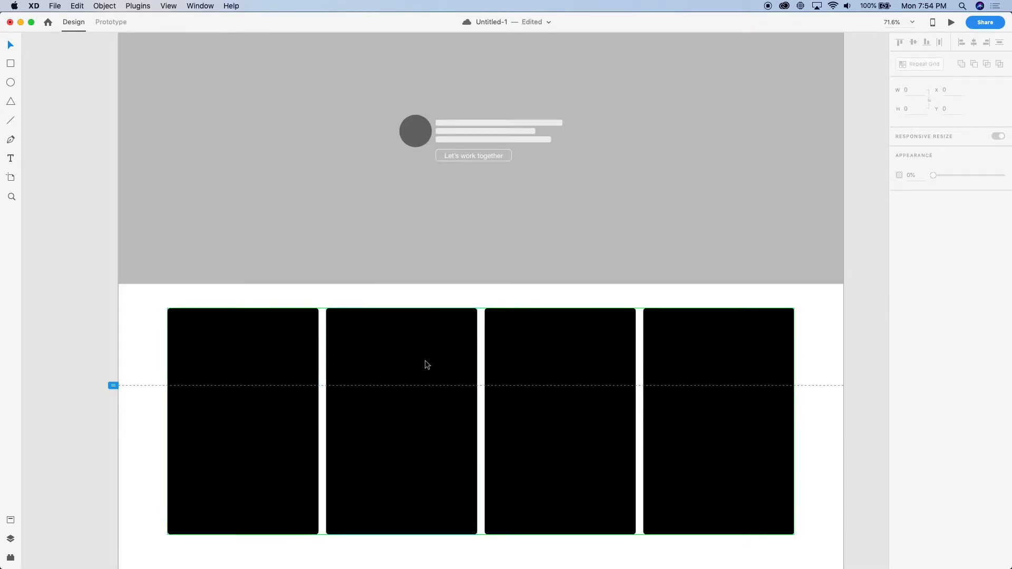
{"action": "left_click", "coordinate": [431, 391]}
{"action": "double_click", "coordinate": [430, 390]}
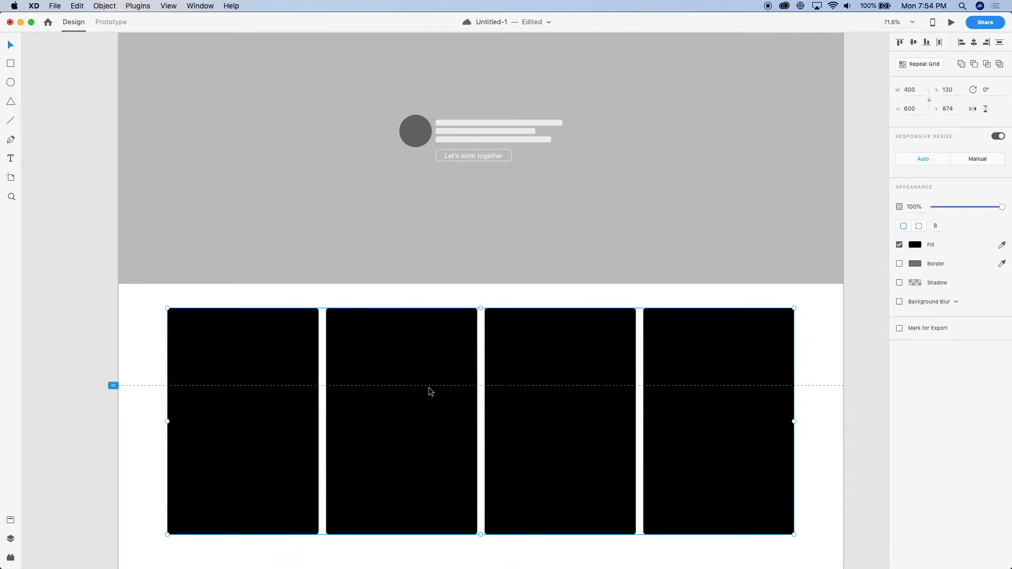
{"action": "left_click", "coordinate": [130, 324]}
{"action": "scroll", "coordinate": [131, 323], "scroll_direction": "down", "scroll_amount": 3}
Raise the first and third cards in the Repeat Grid by 128 px to stagger the columns
{"action": "left_click", "coordinate": [316, 389]}
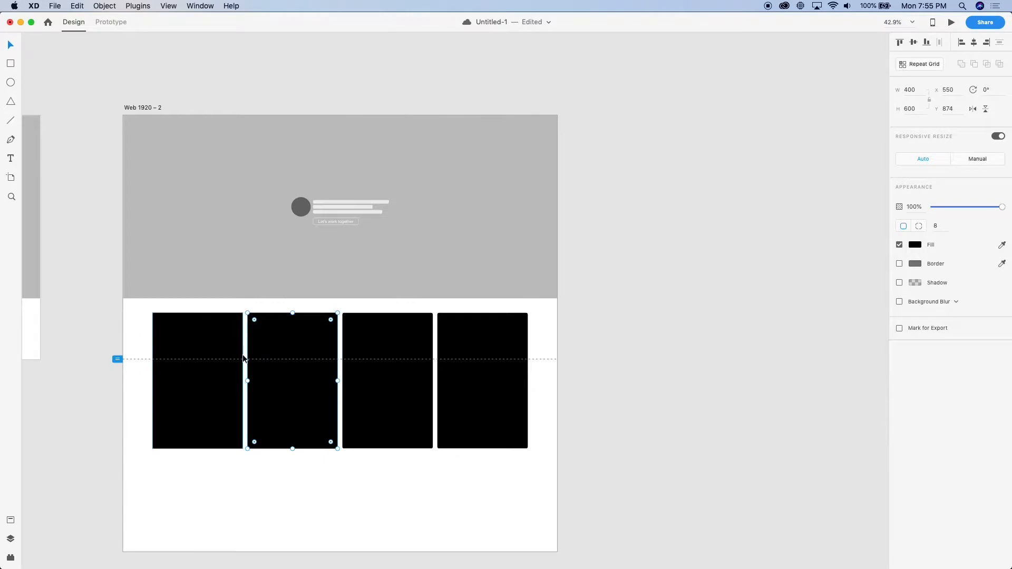
{"action": "scroll", "coordinate": [217, 346], "scroll_direction": "up", "scroll_amount": 3}
{"action": "left_click", "coordinate": [217, 346]}
{"action": "left_click", "coordinate": [566, 354], "text": "shift"}
{"action": "left_click_drag", "start_coordinate": [569, 358], "coordinate": [586, 327]}
{"action": "key", "text": "super+z"}
{"action": "left_click", "coordinate": [947, 111]}
{"action": "key", "text": "Right"}
{"action": "type", "text": "-128"}
{"action": "key", "text": "Return"}
Set the hero rectangle's opacity to 0% on the Web 1920 – 2 artboard and check it briefly in the preview
{"action": "scroll", "coordinate": [785, 150], "scroll_direction": "down", "scroll_amount": 5}
{"action": "scroll", "coordinate": [664, 252], "scroll_direction": "right", "scroll_amount": 1}
{"action": "left_click", "coordinate": [864, 273]}
{"action": "scroll", "coordinate": [864, 273], "scroll_direction": "right", "scroll_amount": 4}
{"action": "scroll", "coordinate": [865, 273], "scroll_direction": "up", "scroll_amount": 2}
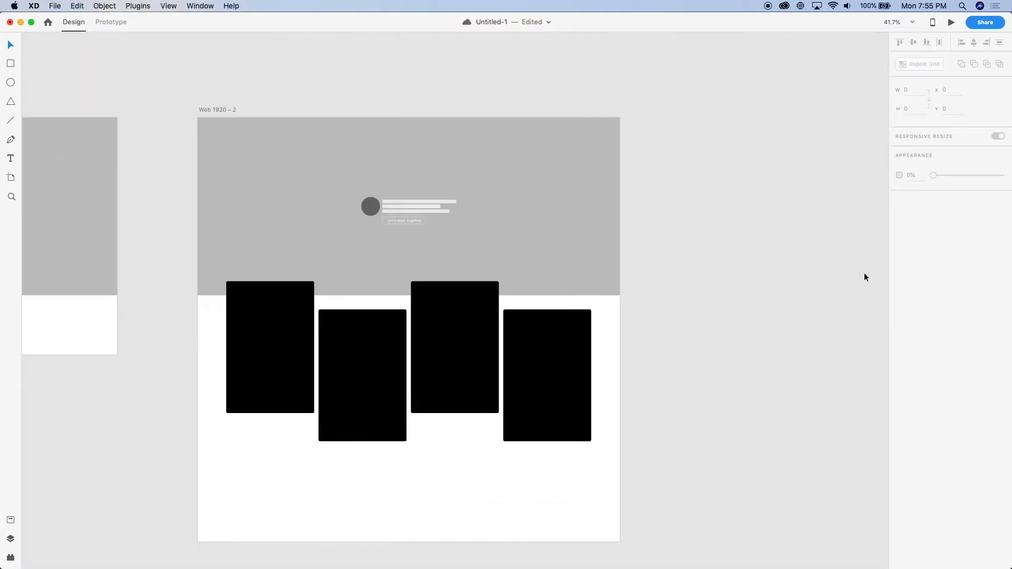
{"action": "left_click", "coordinate": [510, 261]}
{"action": "key", "text": "0"}
{"action": "key", "text": "0"}
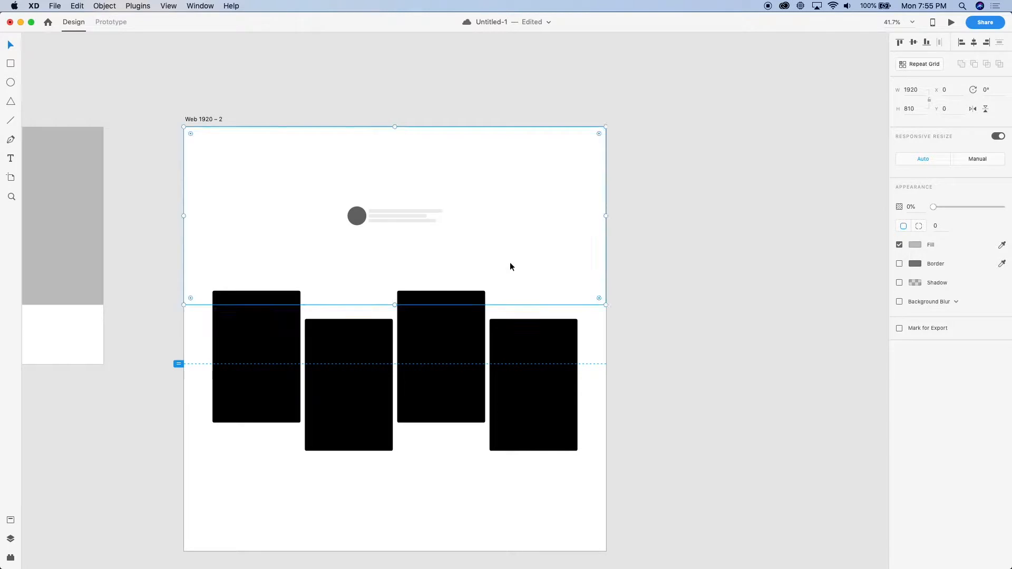
{"action": "key", "text": "super+Return"}
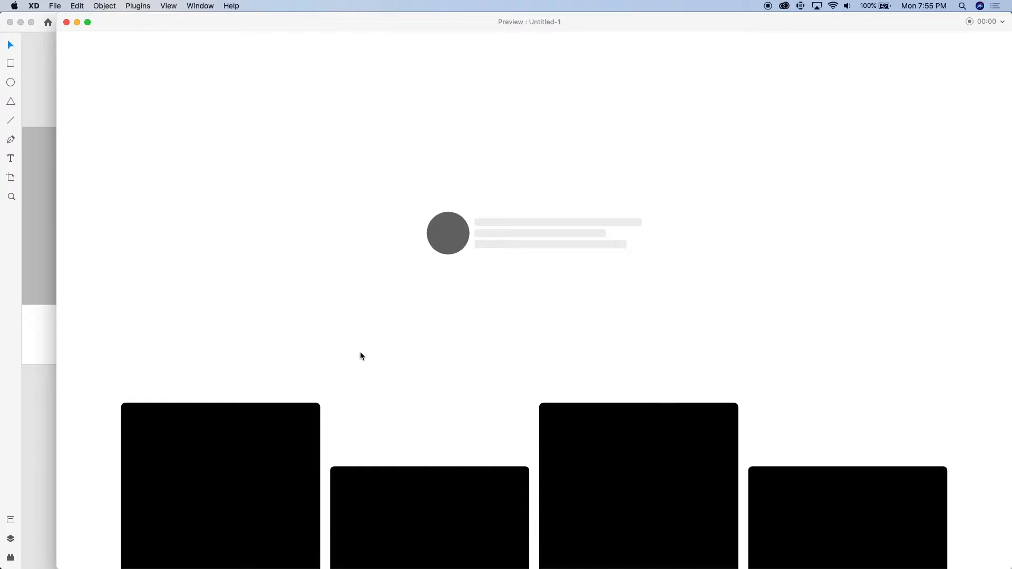
{"action": "left_click", "coordinate": [66, 22]}
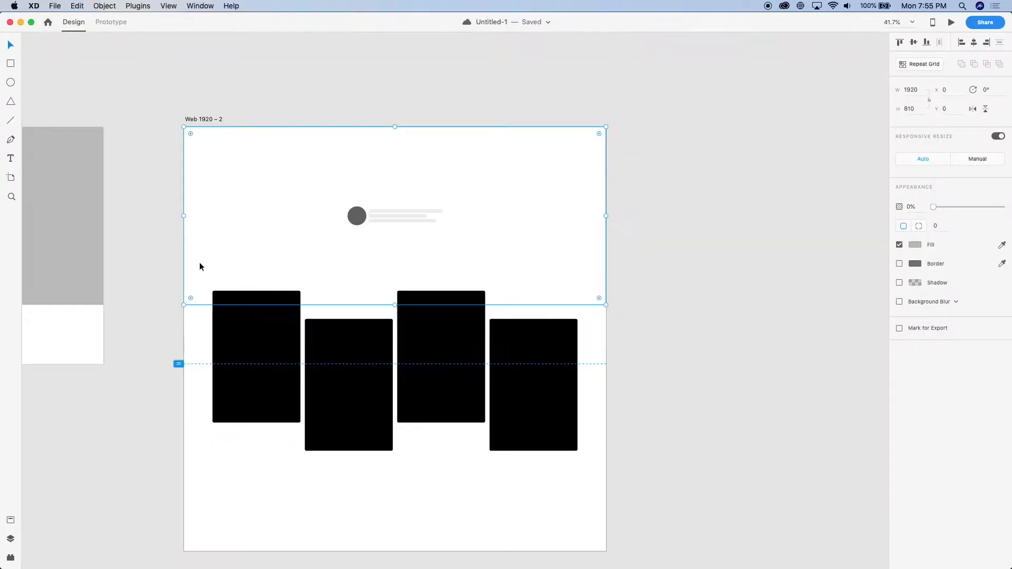
Extend the Web 1920 – 2 artboard downward to make room for more card rows
{"action": "scroll", "coordinate": [194, 455], "scroll_direction": "down", "scroll_amount": 3}
{"action": "left_click_drag", "start_coordinate": [559, 444], "coordinate": [197, 284]}
{"action": "left_click", "coordinate": [350, 412]}
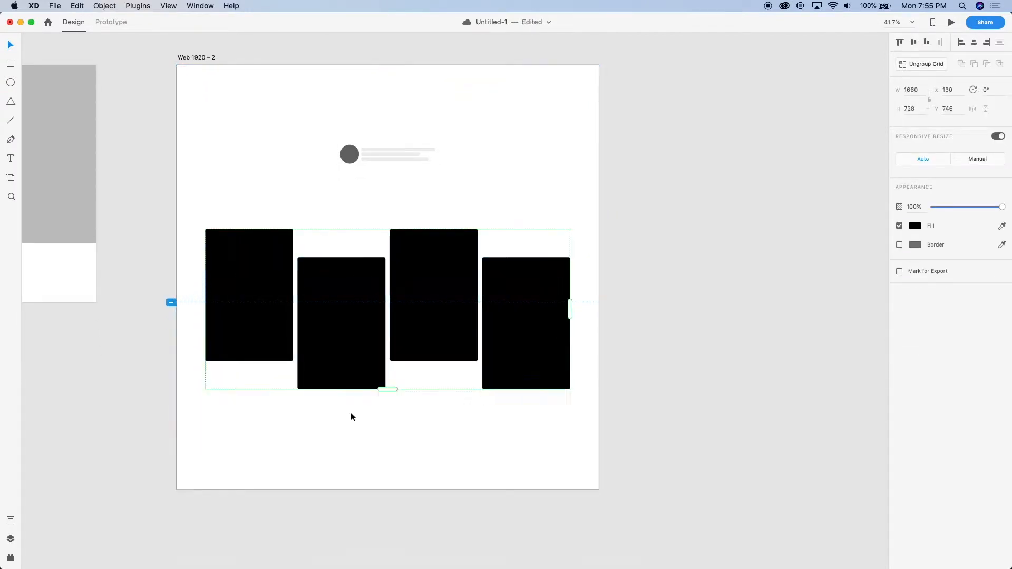
{"action": "scroll", "coordinate": [359, 406], "scroll_direction": "down", "scroll_amount": 5}
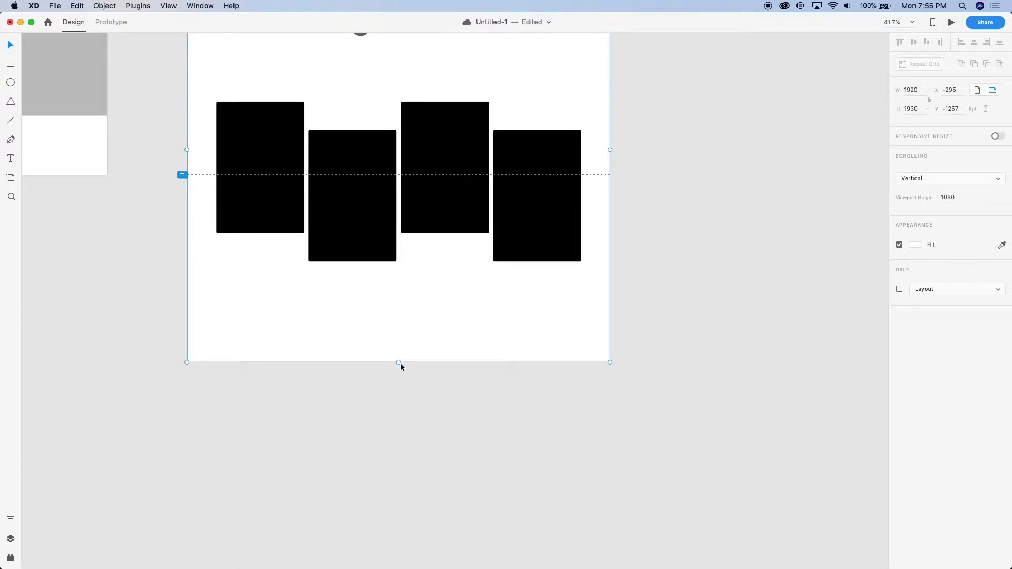
{"action": "left_click_drag", "start_coordinate": [399, 362], "coordinate": [399, 567]}
Extend the card Repeat Grid to about 1564 px high and tighten the row gap to match the column gap
{"action": "left_click", "coordinate": [381, 196]}
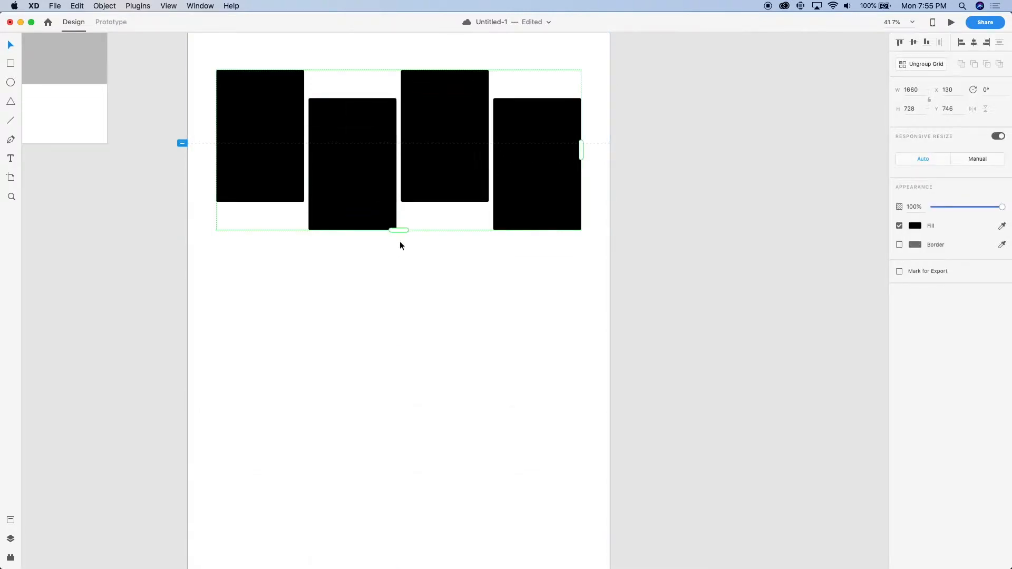
{"action": "left_click_drag", "start_coordinate": [399, 230], "coordinate": [359, 416]}
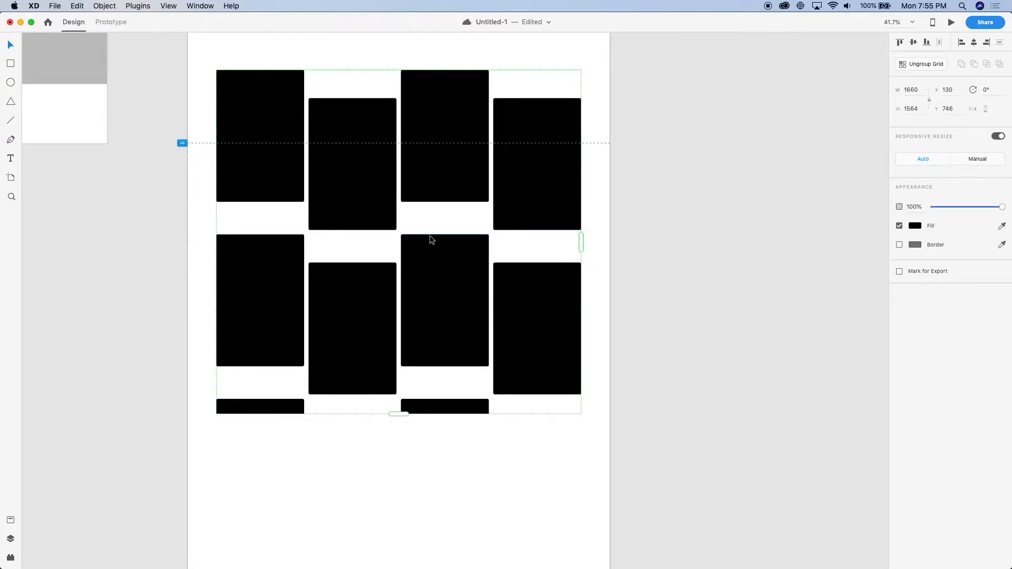
{"action": "mouse_move", "coordinate": [429, 231]}
{"action": "left_click_drag", "start_coordinate": [429, 232], "coordinate": [436, 203]}
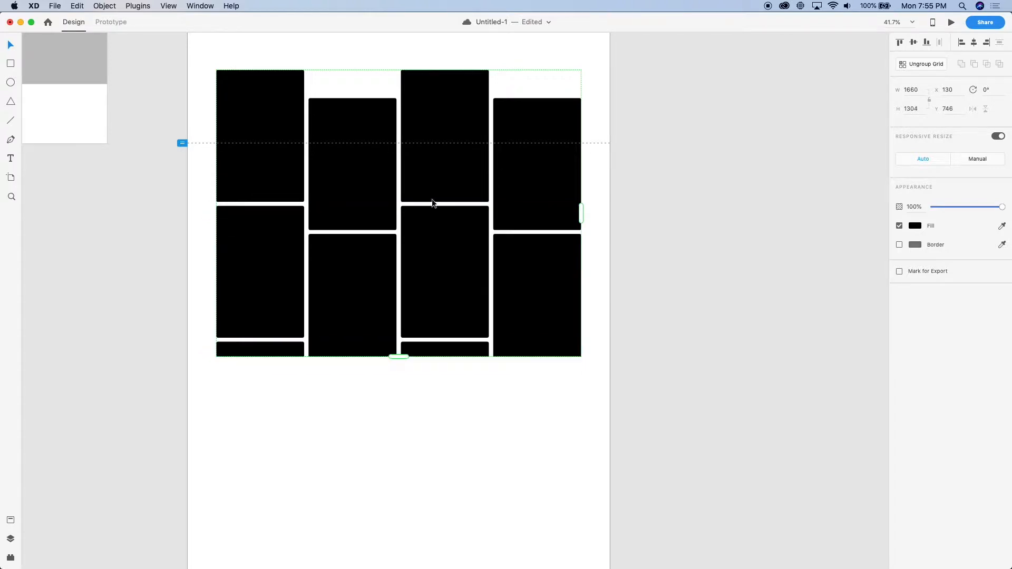
Extend the card Repeat Grid down to the artboard's bottom edge
{"action": "scroll", "coordinate": [260, 190], "scroll_direction": "up", "scroll_amount": 5}
{"action": "scroll", "coordinate": [259, 208], "scroll_direction": "down", "scroll_amount": 5}
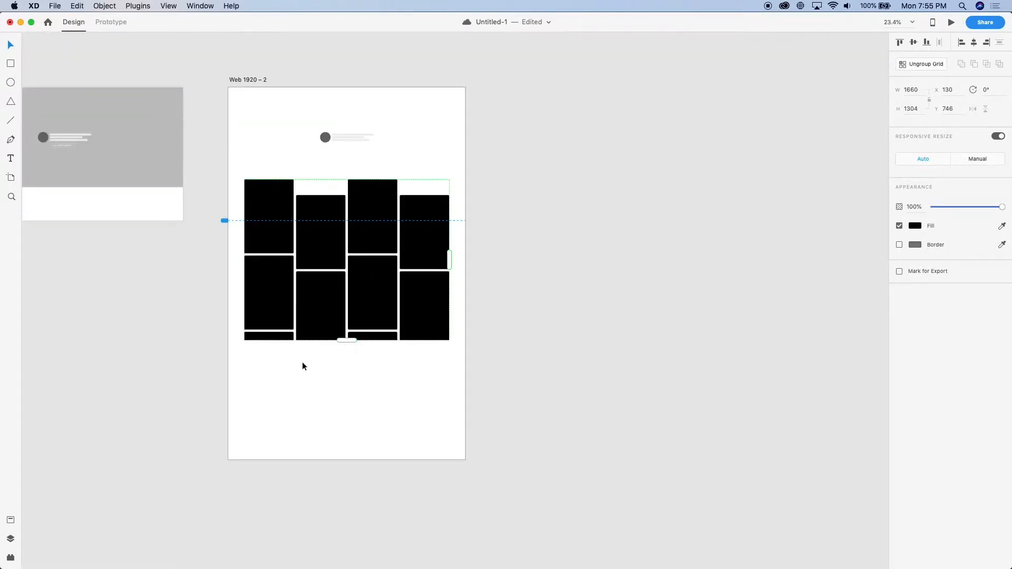
{"action": "scroll", "coordinate": [307, 309], "scroll_direction": "down", "scroll_amount": 2}
{"action": "left_click_drag", "start_coordinate": [349, 272], "coordinate": [331, 391]}
{"action": "left_click", "coordinate": [204, 362]}
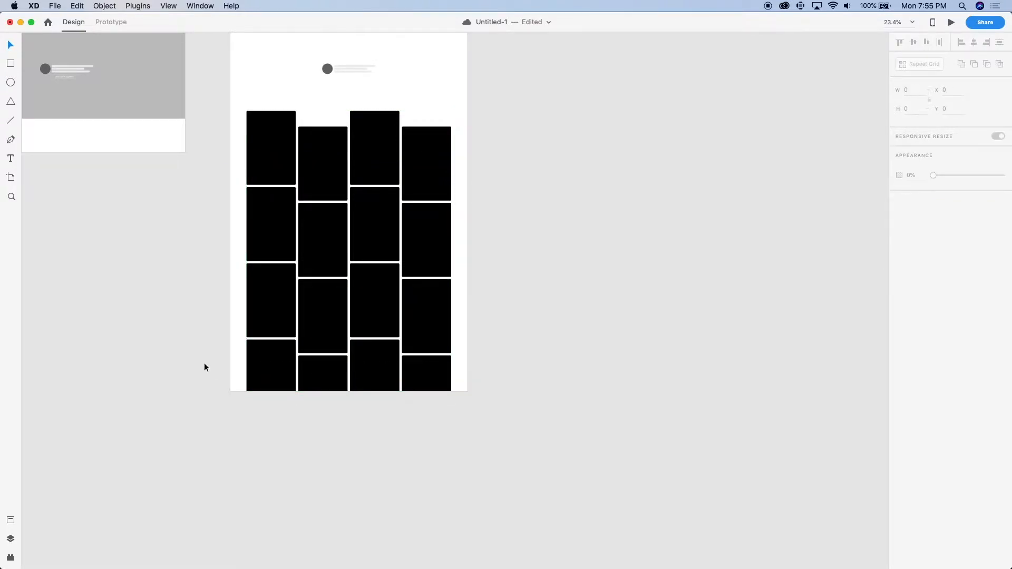
Preview the Web 1920 – 2 artboard, scroll through the staggered card grid, and close the preview
{"action": "scroll", "coordinate": [204, 362], "scroll_direction": "up", "scroll_amount": 5}
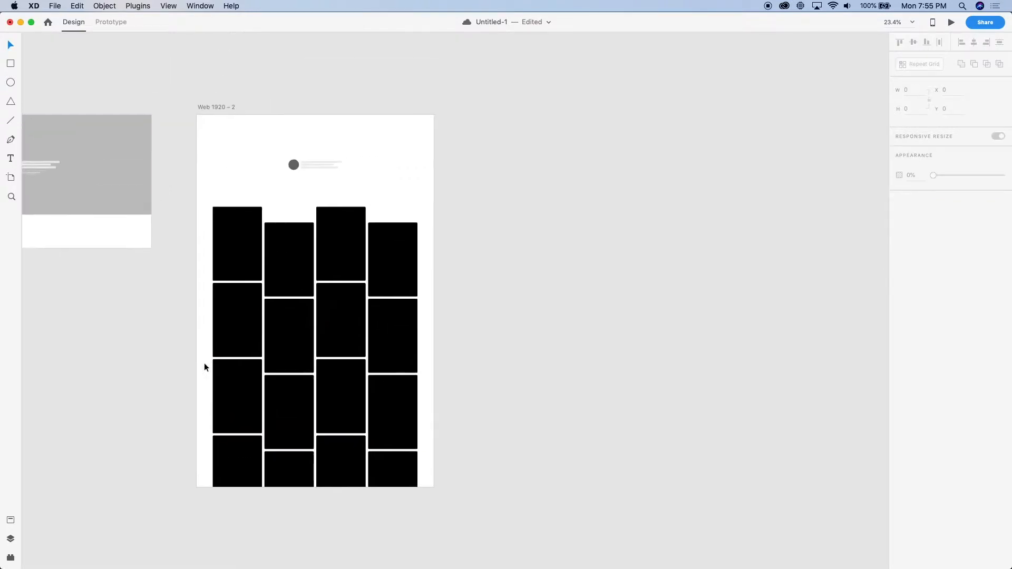
{"action": "left_click", "coordinate": [235, 165]}
{"action": "key", "text": "super+Return"}
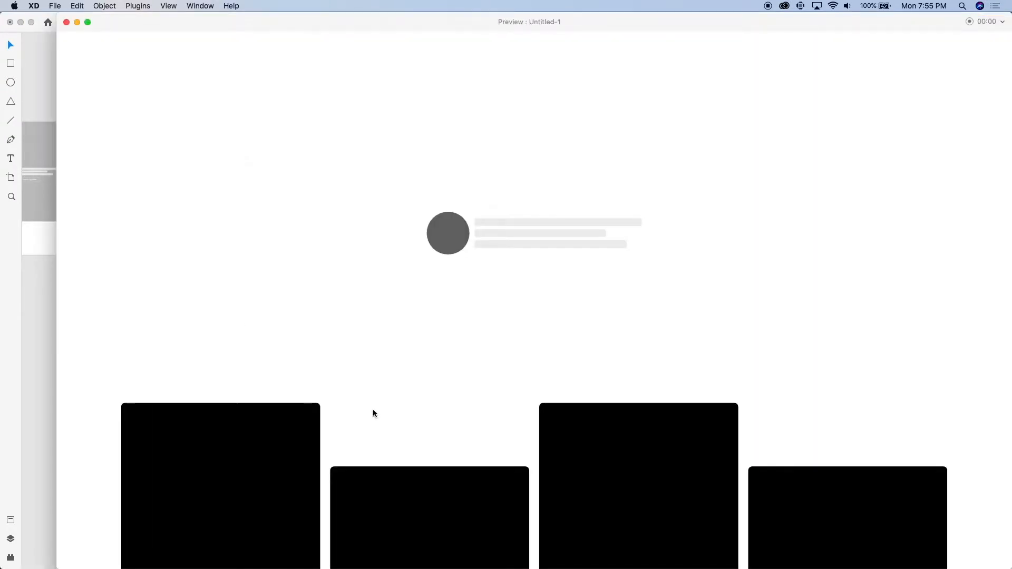
{"action": "scroll", "coordinate": [373, 413], "scroll_direction": "down", "scroll_amount": 15}
{"action": "scroll", "coordinate": [373, 413], "scroll_direction": "down", "scroll_amount": 10}
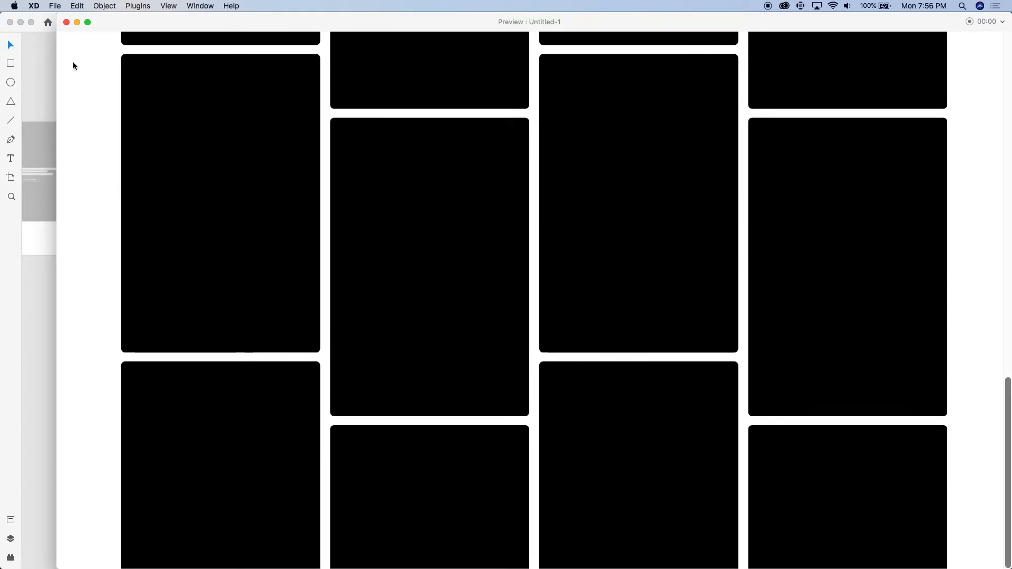
{"action": "left_click", "coordinate": [67, 22]}
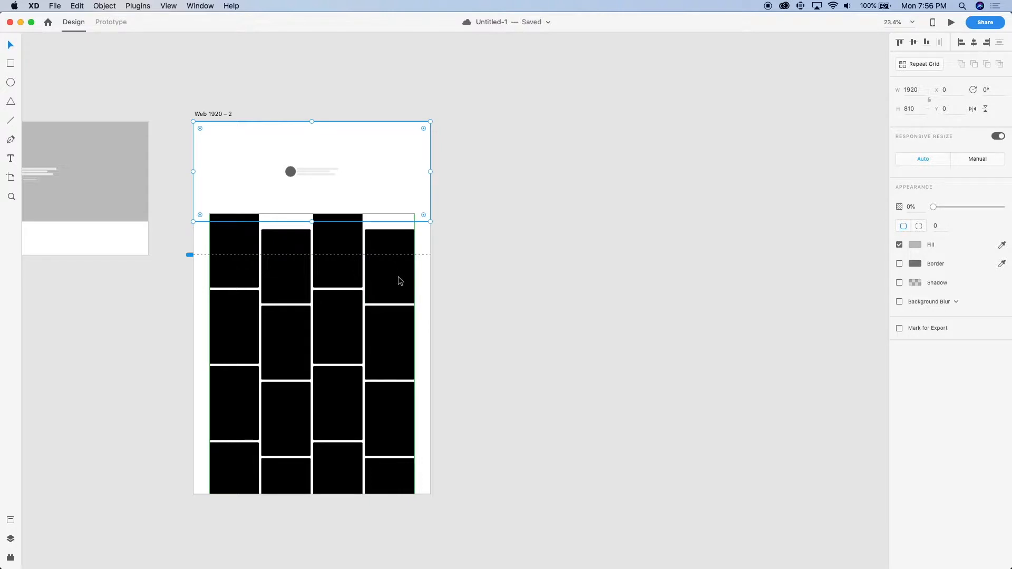
Duplicate the Web 1920 – 2 artboard and place the copy beside the original
{"action": "left_click", "coordinate": [545, 273]}
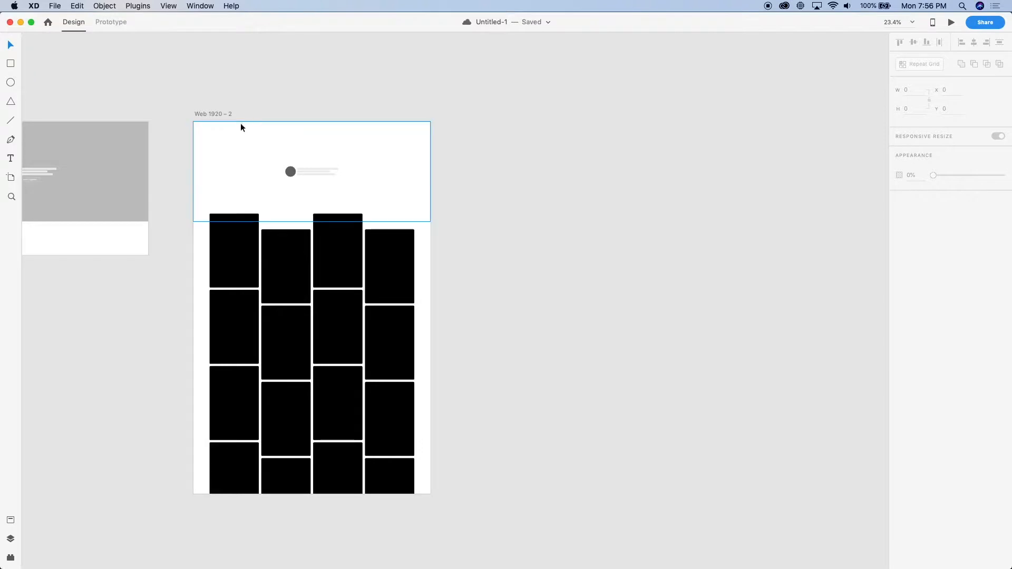
{"action": "left_click", "coordinate": [218, 114]}
{"action": "left_click_drag", "start_coordinate": [218, 117], "coordinate": [489, 115]}
{"action": "left_click", "coordinate": [479, 85]}
Examine the header and staggered card grid on the duplicated artboard
{"action": "scroll", "coordinate": [478, 85], "scroll_direction": "down", "scroll_amount": 2}
{"action": "scroll", "coordinate": [479, 86], "scroll_direction": "right", "scroll_amount": 3}
{"action": "scroll", "coordinate": [478, 86], "scroll_direction": "up", "scroll_amount": 3}
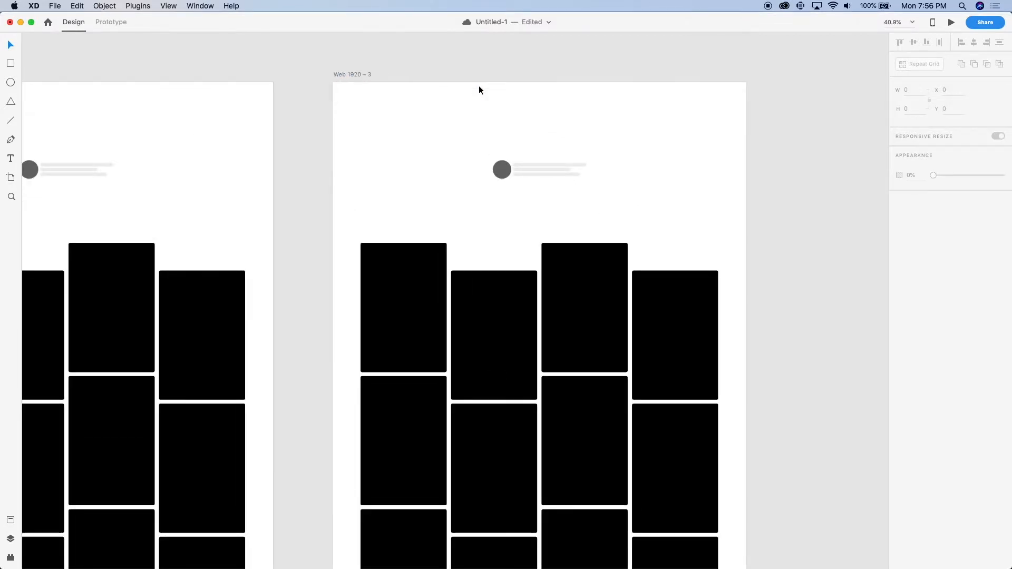
{"action": "scroll", "coordinate": [479, 85], "scroll_direction": "right", "scroll_amount": 5}
{"action": "scroll", "coordinate": [472, 126], "scroll_direction": "down", "scroll_amount": 1}
{"action": "scroll", "coordinate": [426, 234], "scroll_direction": "up", "scroll_amount": 1}
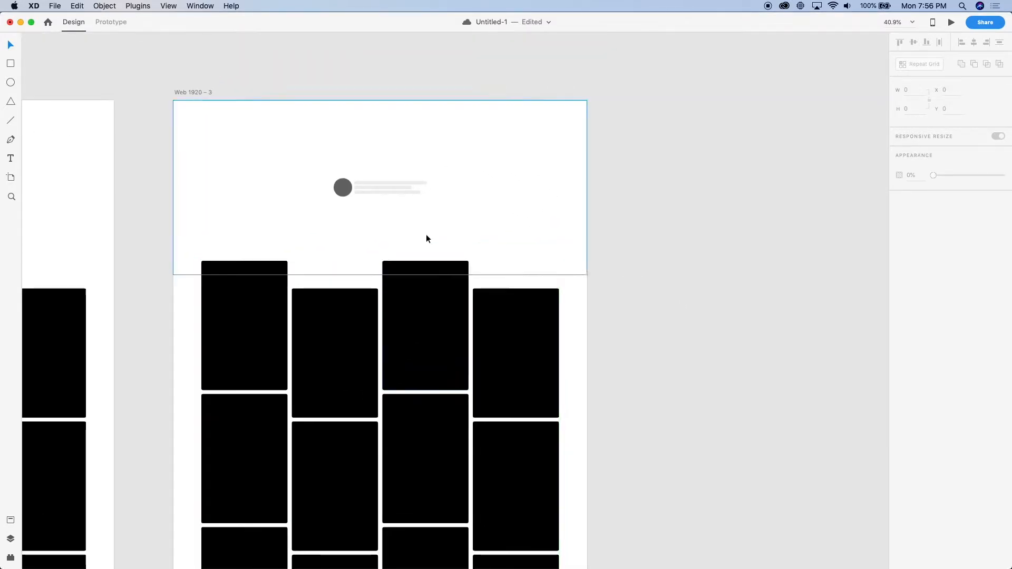
{"action": "scroll", "coordinate": [388, 225], "scroll_direction": "up", "scroll_amount": 4}
{"action": "scroll", "coordinate": [388, 225], "scroll_direction": "up", "scroll_amount": 2}
{"action": "scroll", "coordinate": [387, 225], "scroll_direction": "down", "scroll_amount": 4}
{"action": "scroll", "coordinate": [387, 226], "scroll_direction": "down", "scroll_amount": 2}
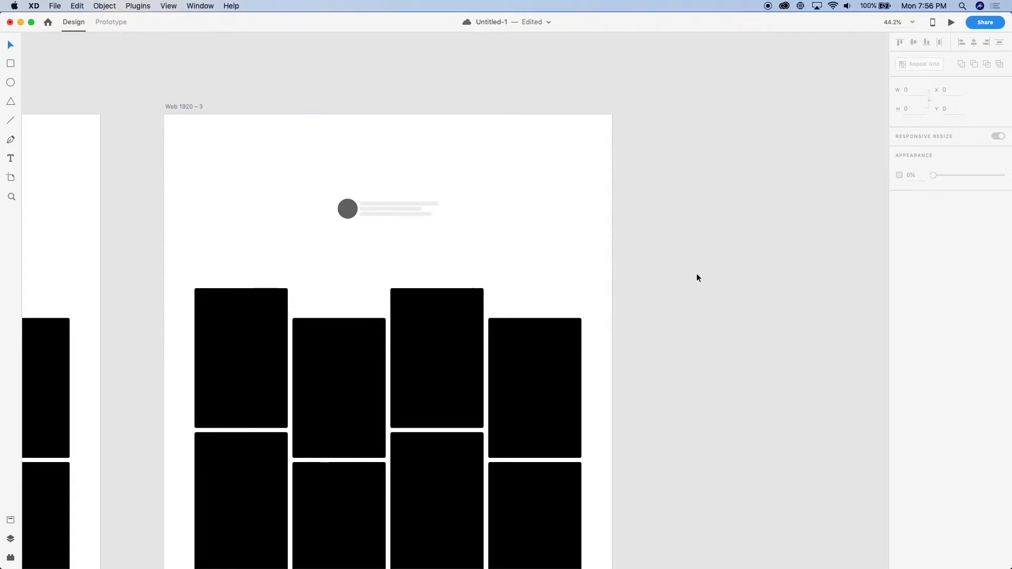
On Web 1920 – 2, set the "Let's work together" label's fill to #000000 and the button's border to black
{"action": "scroll", "coordinate": [280, 185], "scroll_direction": "left", "scroll_amount": 8}
{"action": "double_click", "coordinate": [214, 209]}
{"action": "scroll", "coordinate": [215, 208], "scroll_direction": "up", "scroll_amount": 5}
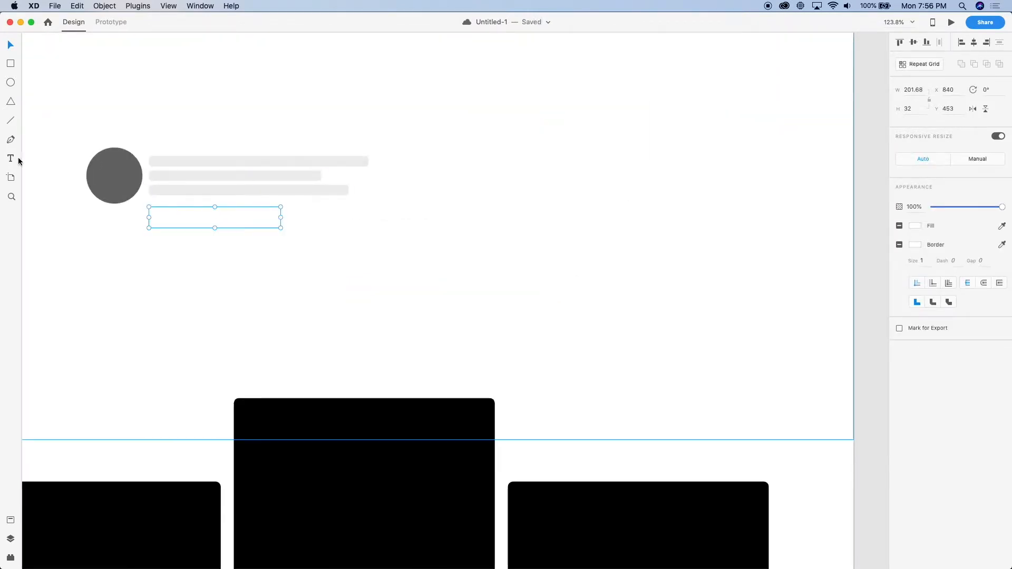
{"action": "double_click", "coordinate": [204, 225]}
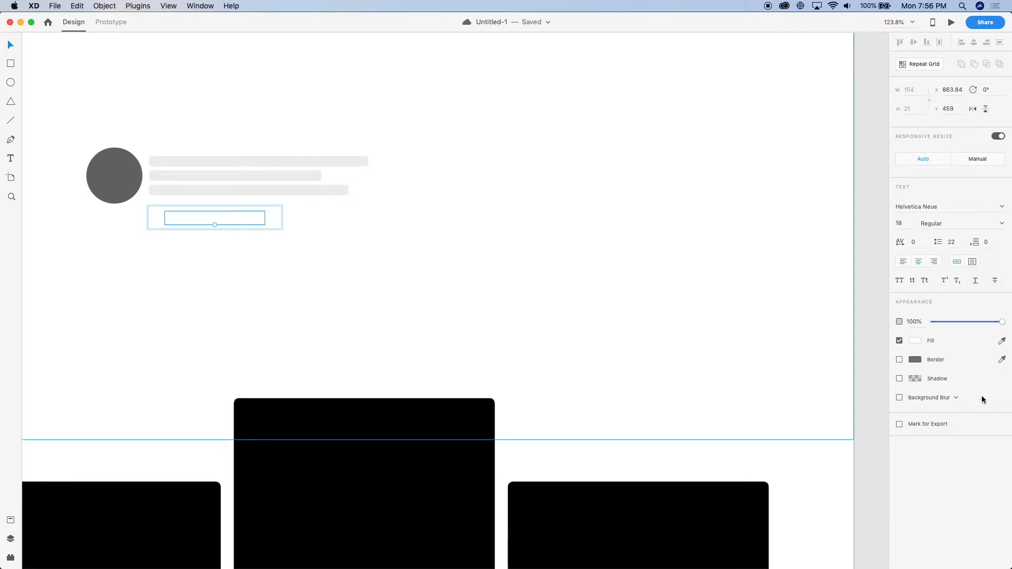
{"action": "left_click", "coordinate": [915, 340]}
{"action": "type", "text": "000000"}
{"action": "key", "text": "Return"}
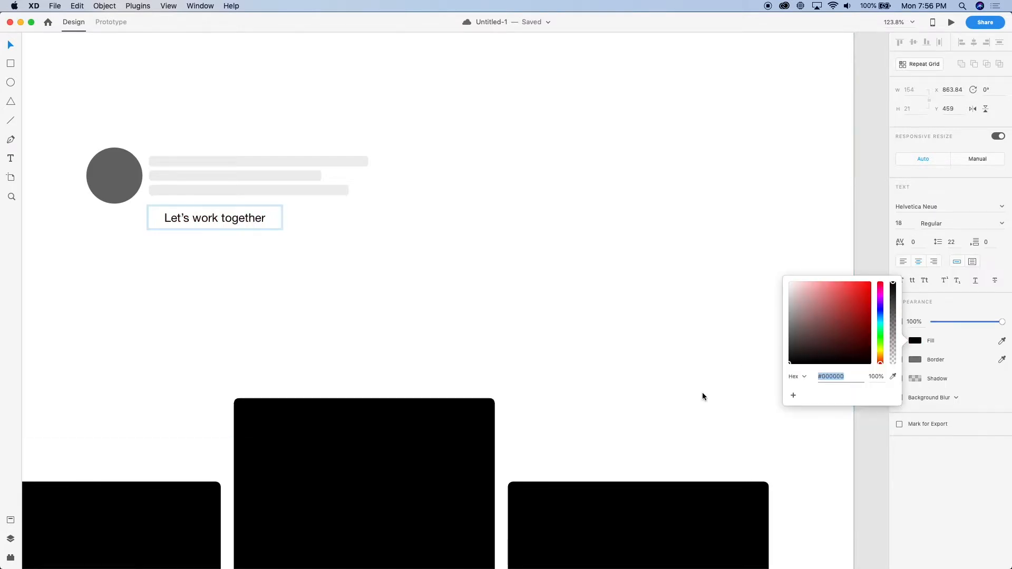
{"action": "left_click", "coordinate": [277, 226]}
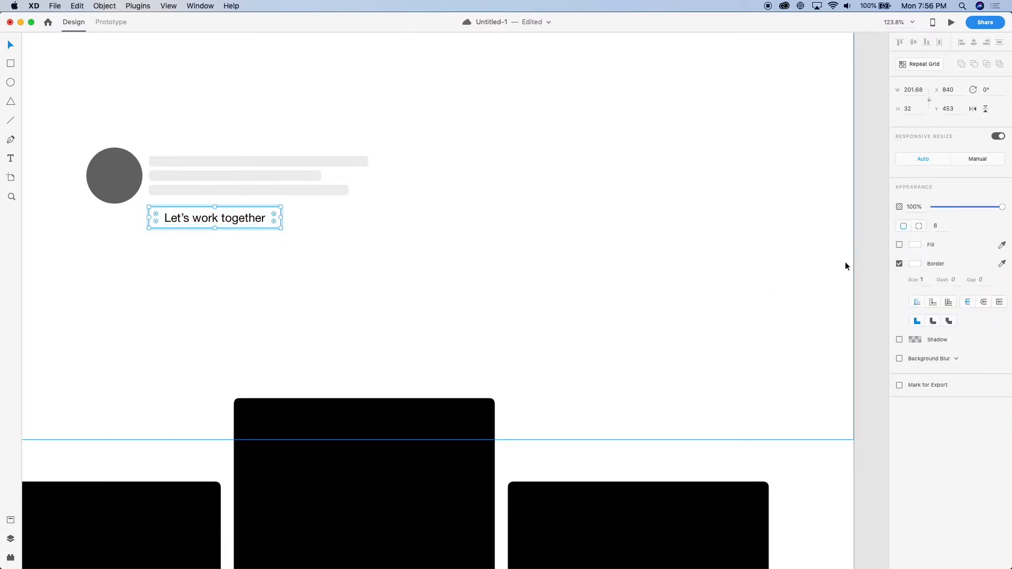
{"action": "left_click", "coordinate": [915, 264]}
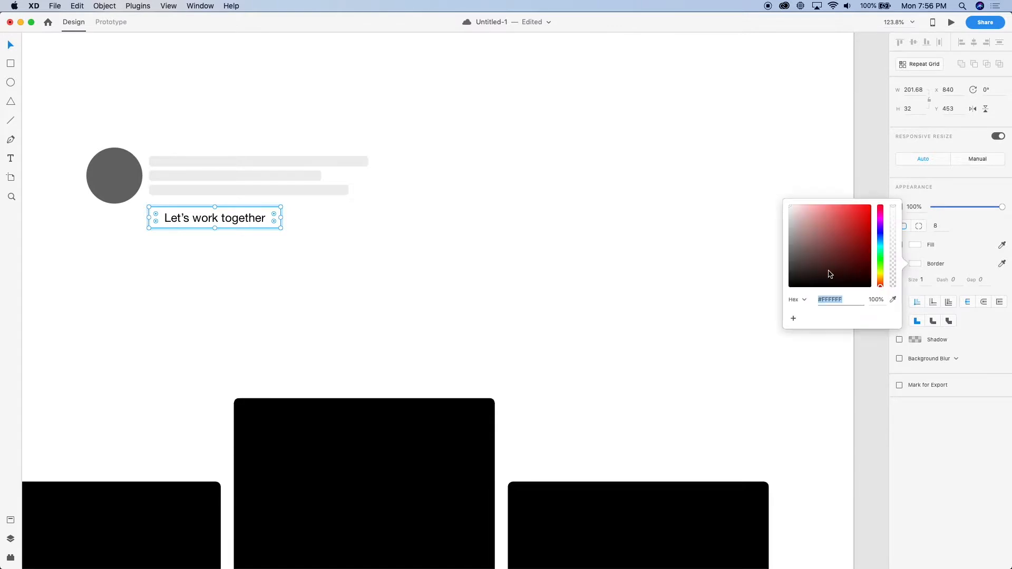
{"action": "left_click_drag", "start_coordinate": [829, 273], "coordinate": [793, 284]}
Set the avatar circle's fill to black (#000000)
{"action": "left_click", "coordinate": [117, 169]}
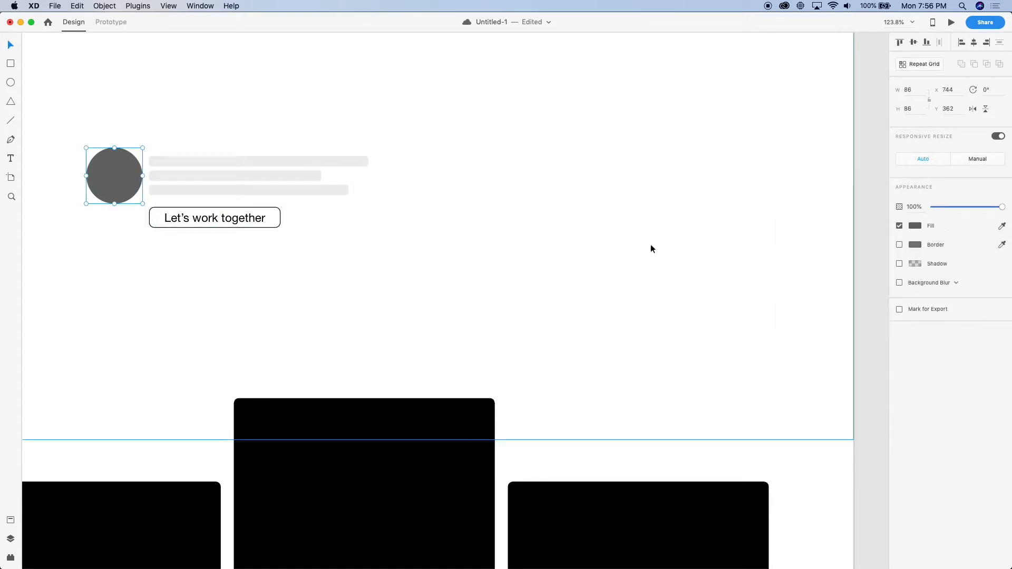
{"action": "left_click", "coordinate": [912, 226]}
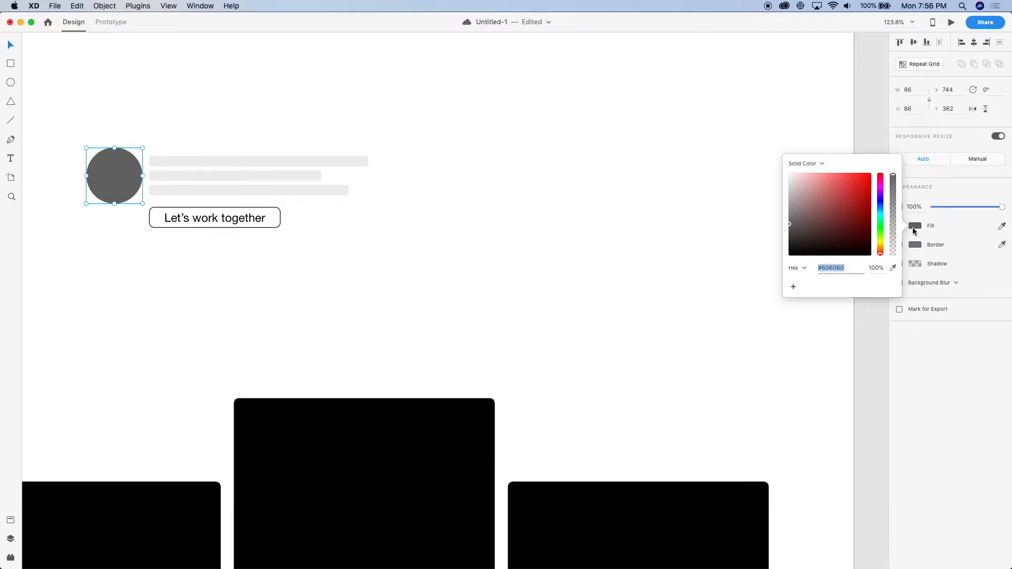
{"action": "left_click_drag", "start_coordinate": [838, 244], "coordinate": [562, 331]}
{"action": "scroll", "coordinate": [290, 226], "scroll_direction": "up", "scroll_amount": 2}
{"action": "scroll", "coordinate": [290, 225], "scroll_direction": "left", "scroll_amount": 3}
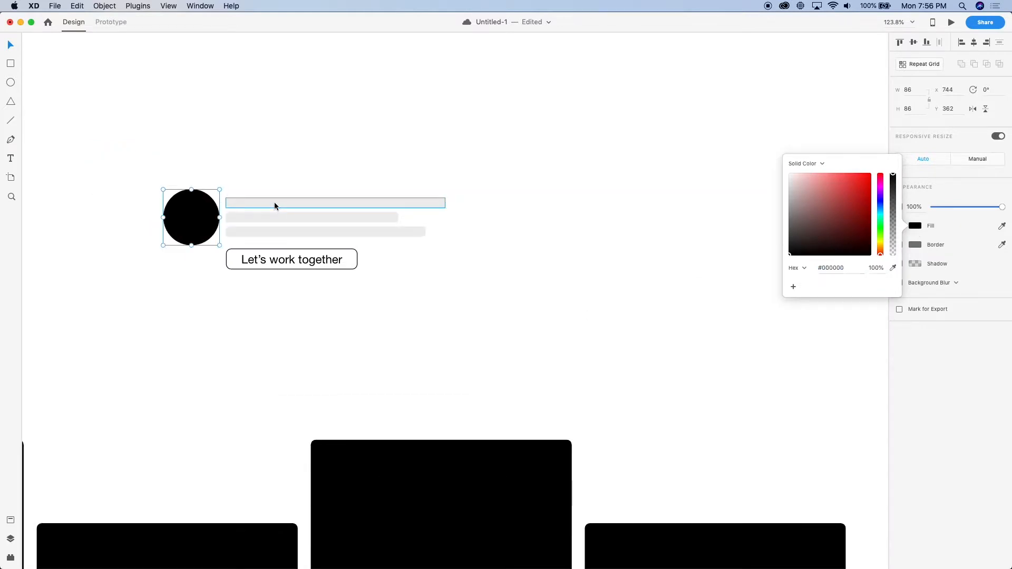
{"action": "left_click", "coordinate": [275, 204]}
{"action": "left_click", "coordinate": [274, 218], "text": "shift"}
{"action": "left_click", "coordinate": [275, 230], "text": "shift"}
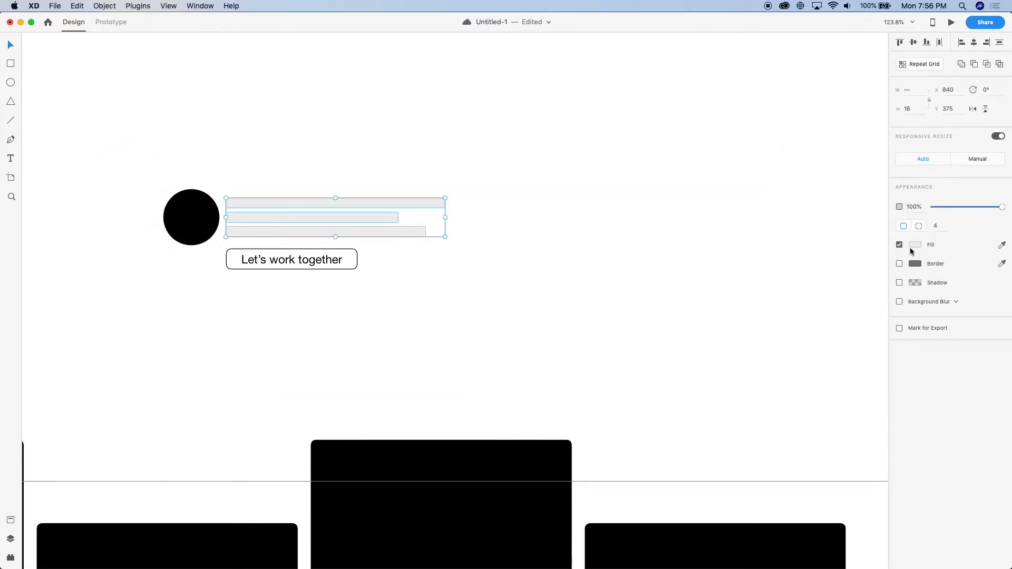
{"action": "scroll", "coordinate": [551, 268], "scroll_direction": "down", "scroll_amount": 5}
{"action": "scroll", "coordinate": [470, 249], "scroll_direction": "up", "scroll_amount": 1}
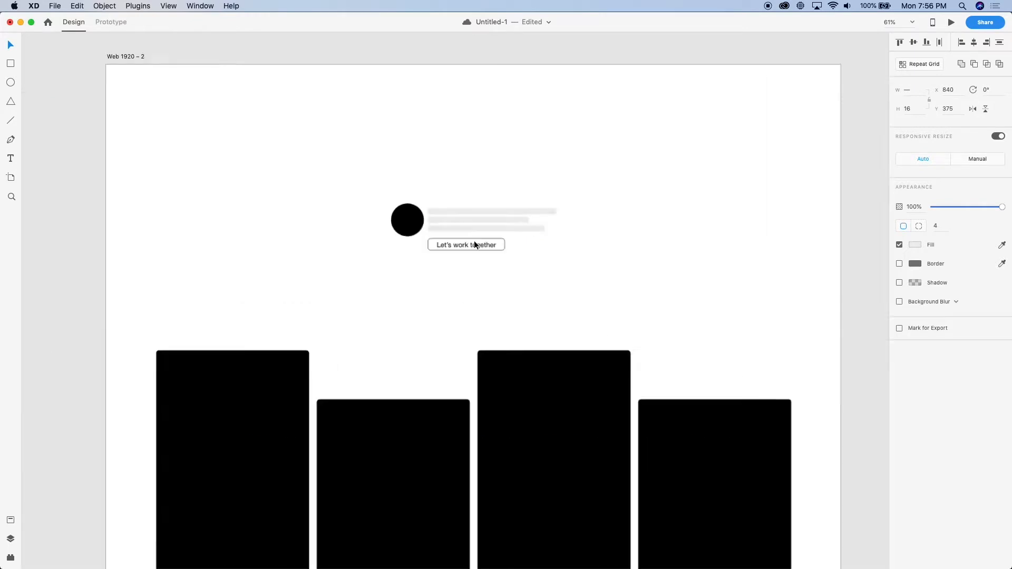
Duplicate the second text bar to add a fourth bar below the third
{"action": "scroll", "coordinate": [473, 242], "scroll_direction": "up", "scroll_amount": 5}
{"action": "left_click", "coordinate": [462, 273]}
{"action": "left_click_drag", "start_coordinate": [452, 206], "coordinate": [450, 233]}
Move the four text bars up level with the avatar's top and place the button below them at Y 462
{"action": "left_click", "coordinate": [455, 217], "text": "shift"}
{"action": "left_click", "coordinate": [454, 203], "text": "shift"}
{"action": "left_click", "coordinate": [454, 191], "text": "shift"}
{"action": "left_click_drag", "start_coordinate": [450, 206], "coordinate": [451, 195]}
{"action": "left_click", "coordinate": [438, 273]}
{"action": "left_click_drag", "start_coordinate": [438, 276], "coordinate": [439, 255]}
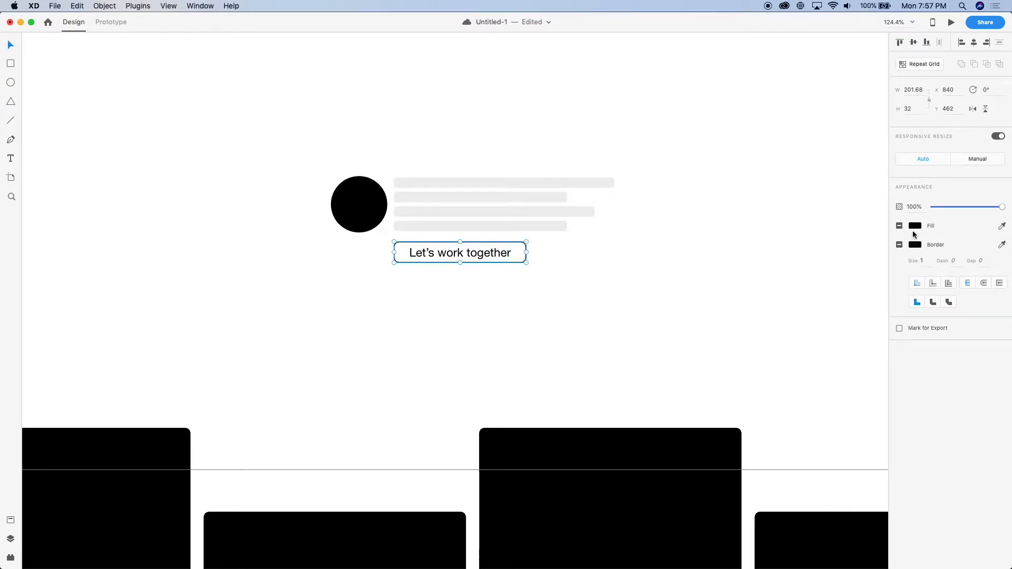
Group the avatar, text bars and button on Web 1920 – 2 and align the group vertically to the middle of the header area
{"action": "left_click", "coordinate": [482, 223], "text": "shift"}
{"action": "left_click", "coordinate": [359, 216], "text": "shift"}
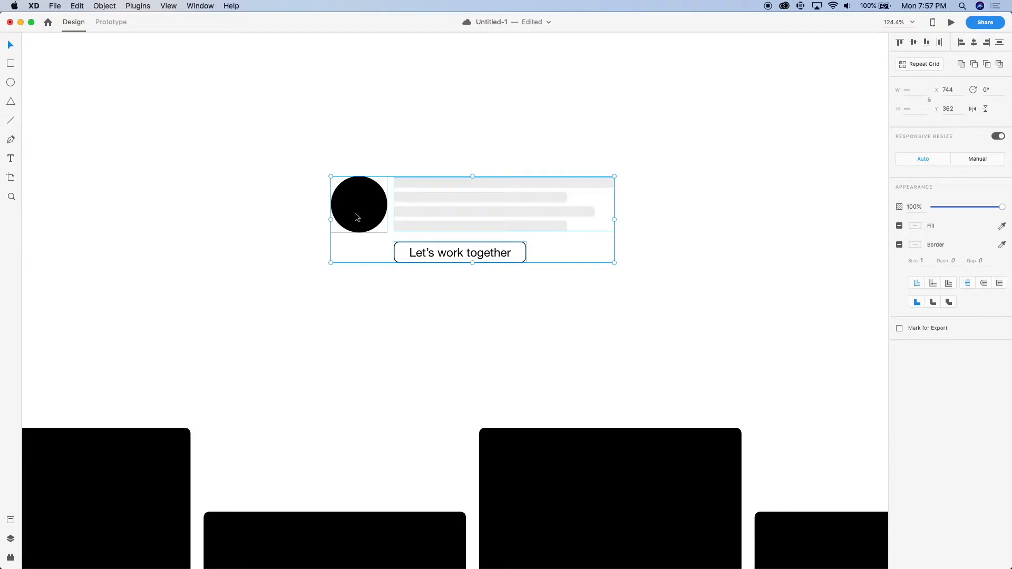
{"action": "key", "text": "super+g"}
{"action": "scroll", "coordinate": [355, 213], "scroll_direction": "down", "scroll_amount": 5}
{"action": "left_click", "coordinate": [376, 242], "text": "shift"}
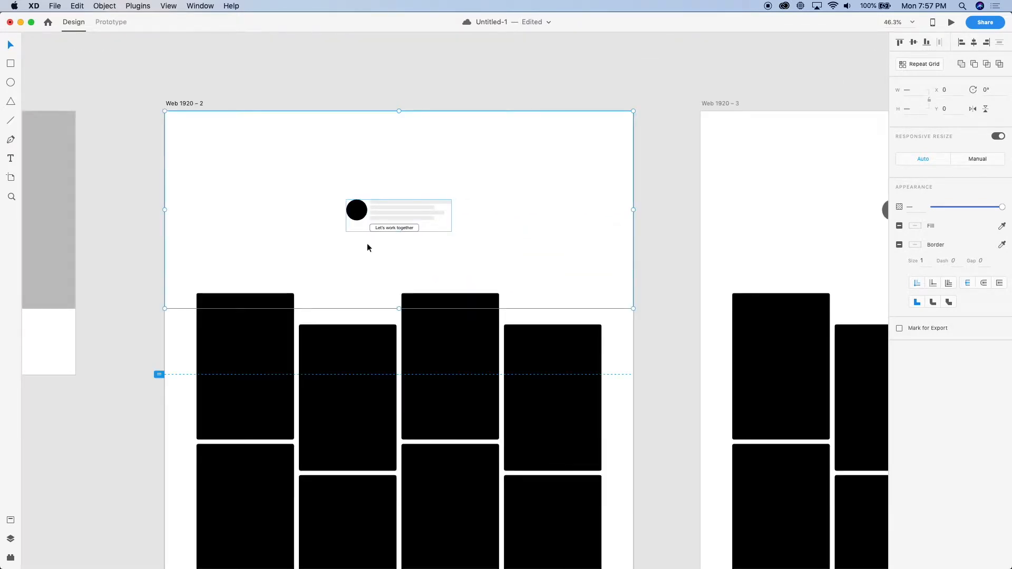
{"action": "key", "text": "ctrl+super+m"}
{"action": "left_click", "coordinate": [359, 244], "text": "shift"}
Replace the grey header elements on Web 1920 – 3 with a copy of the black header group from Web 1920 – 2
{"action": "scroll", "coordinate": [795, 214], "scroll_direction": "right", "scroll_amount": 5}
{"action": "scroll", "coordinate": [657, 188], "scroll_direction": "right", "scroll_amount": 5}
{"action": "left_click_drag", "start_coordinate": [536, 85], "coordinate": [680, 237]}
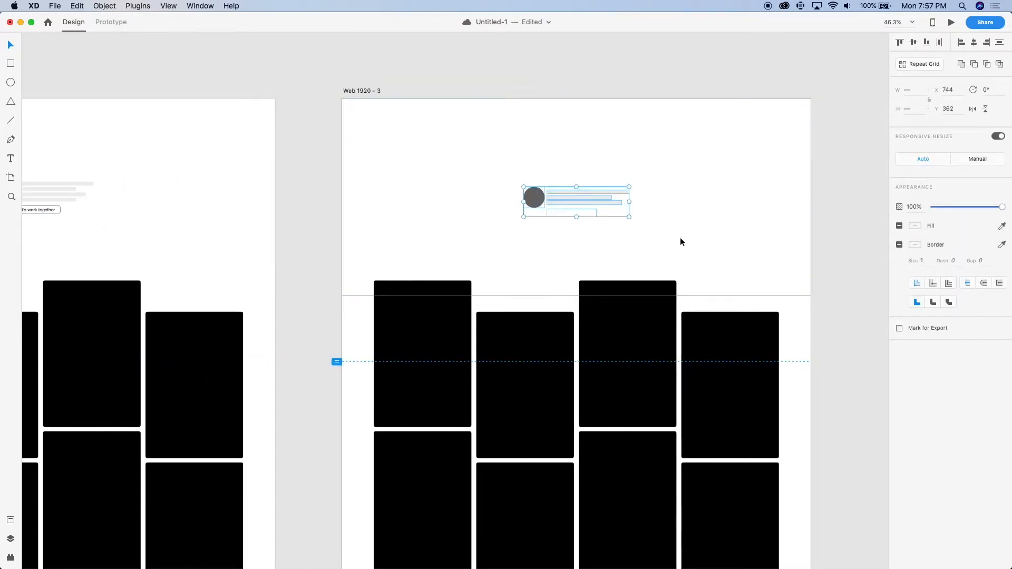
{"action": "left_click", "coordinate": [866, 213]}
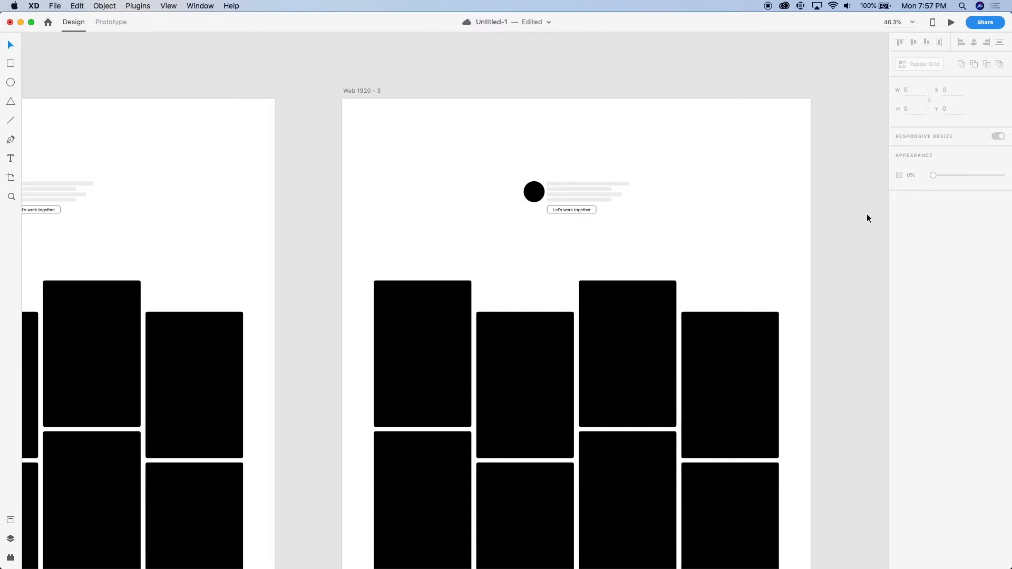
Preview the Web 1920 – 3 artboard to examine its header and card grid, and close the preview
{"action": "scroll", "coordinate": [867, 214], "scroll_direction": "right", "scroll_amount": 5}
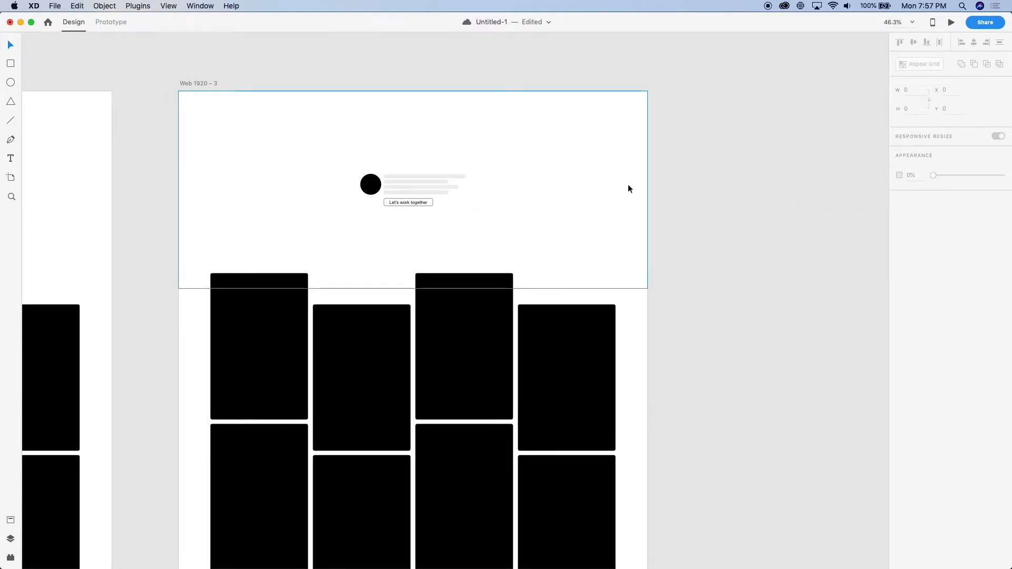
{"action": "scroll", "coordinate": [628, 188], "scroll_direction": "right", "scroll_amount": 5}
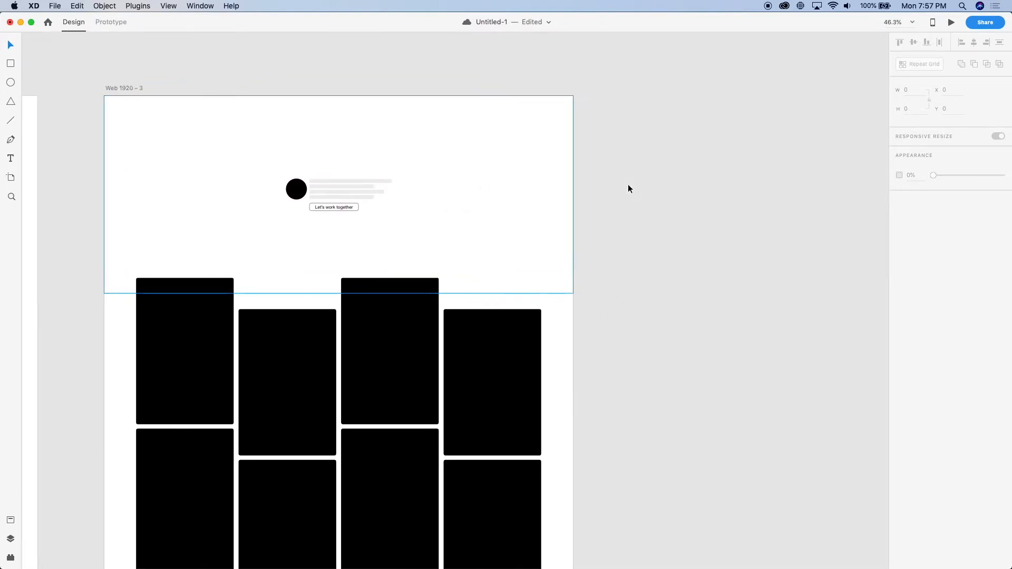
{"action": "left_click", "coordinate": [111, 92]}
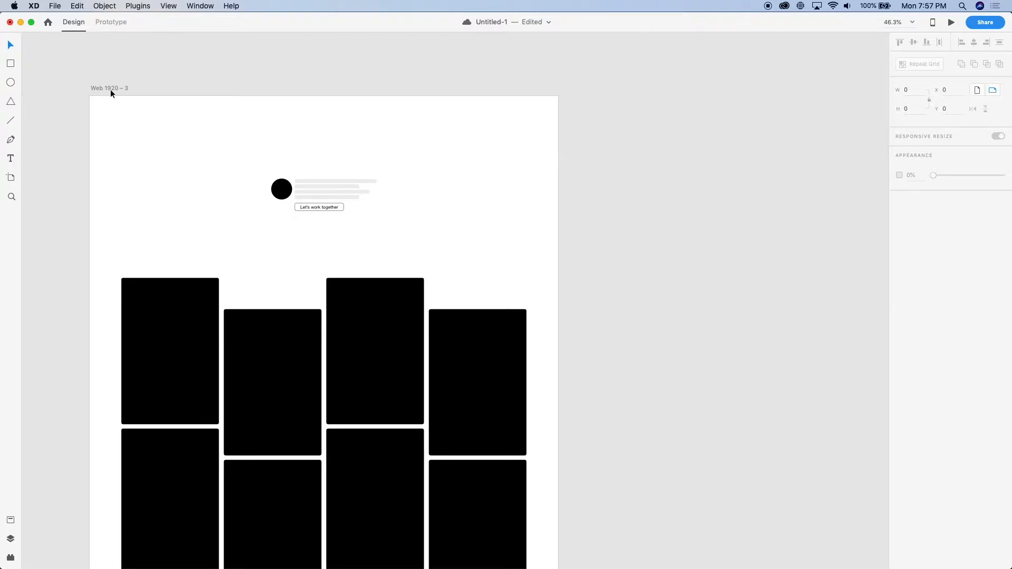
{"action": "key", "text": "super+Return"}
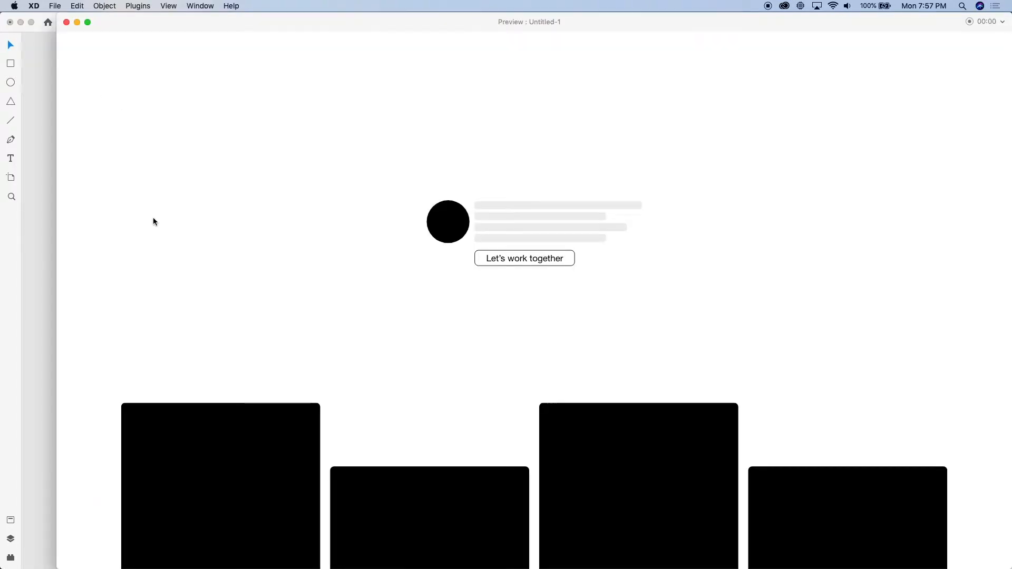
{"action": "left_click_drag", "start_coordinate": [233, 31], "coordinate": [209, 46]}
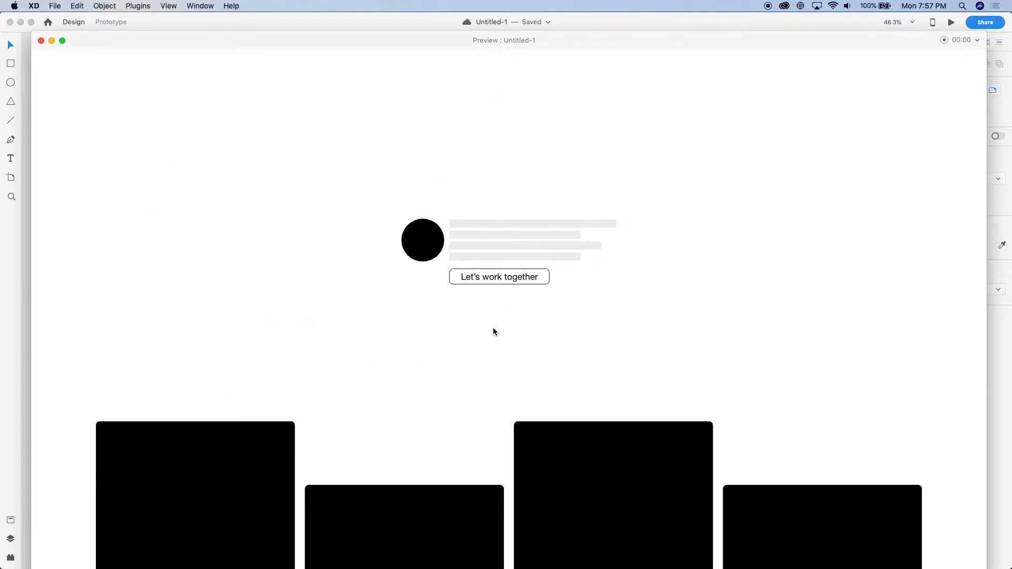
{"action": "left_click", "coordinate": [41, 40]}
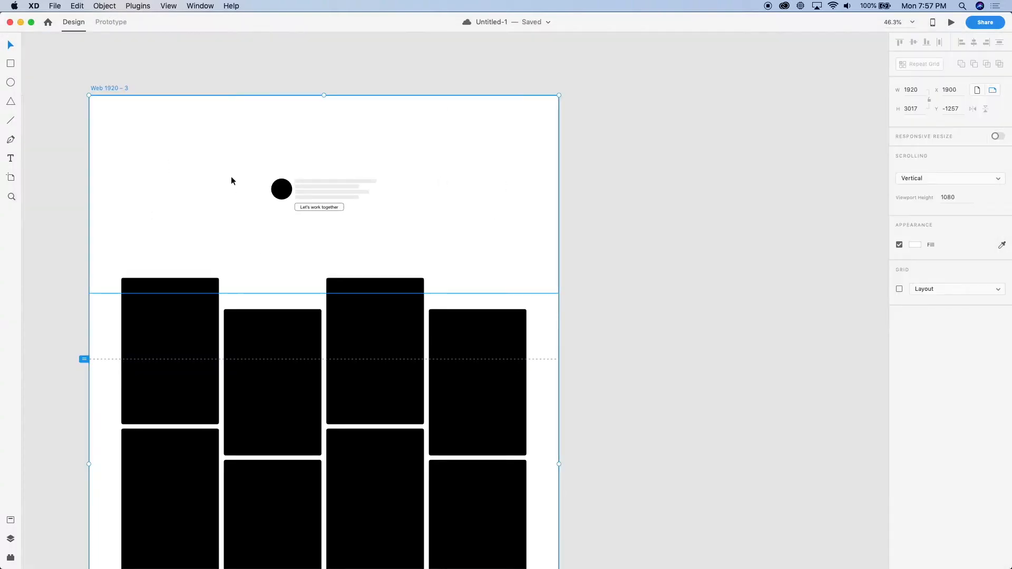
{"action": "scroll", "coordinate": [231, 176], "scroll_direction": "up", "scroll_amount": 5}
{"action": "scroll", "coordinate": [230, 176], "scroll_direction": "left", "scroll_amount": 5}
{"action": "scroll", "coordinate": [231, 176], "scroll_direction": "down", "scroll_amount": 5}
{"action": "left_click", "coordinate": [236, 192]}
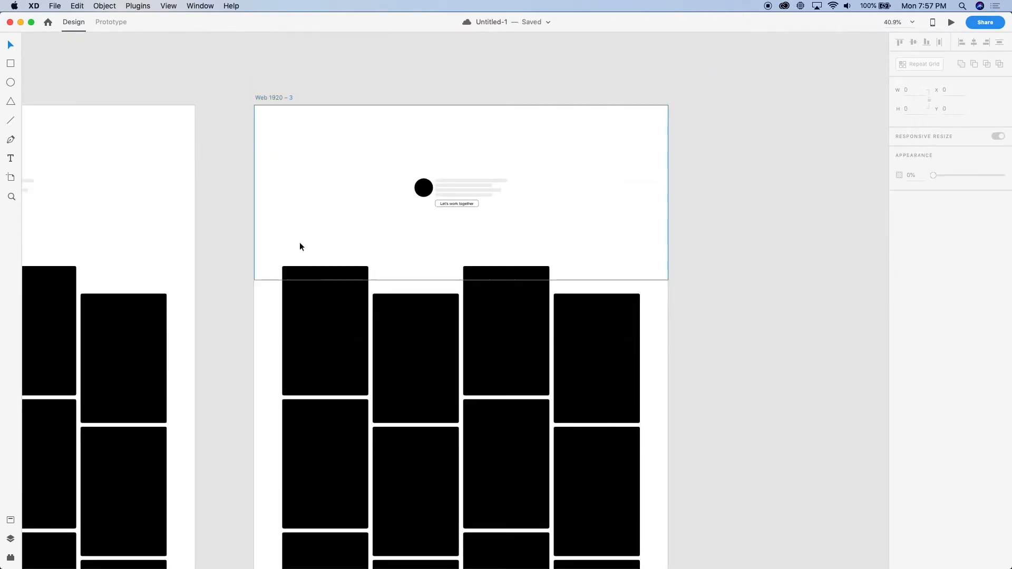
{"action": "scroll", "coordinate": [298, 244], "scroll_direction": "up", "scroll_amount": 5}
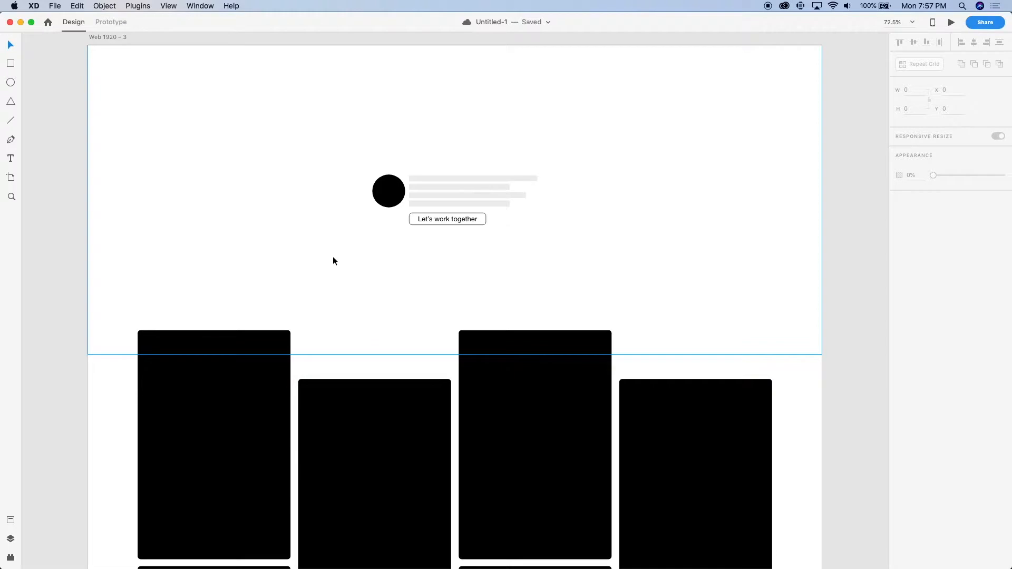
{"action": "scroll", "coordinate": [330, 257], "scroll_direction": "right", "scroll_amount": 2}
{"action": "scroll", "coordinate": [329, 257], "scroll_direction": "up", "scroll_amount": 1}
{"action": "key", "text": "super+Tab"}
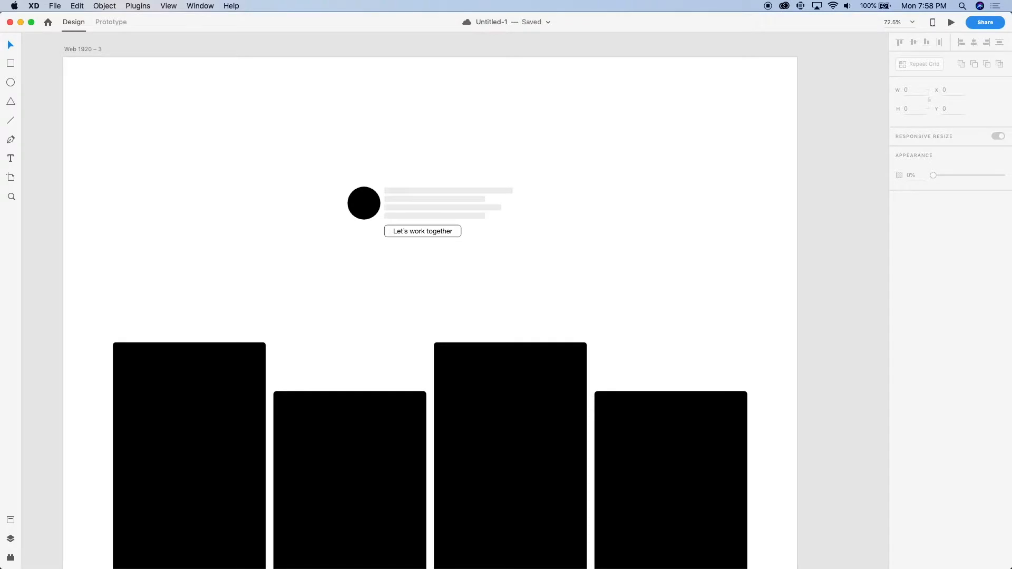
{"action": "key", "text": "super+Tab"}
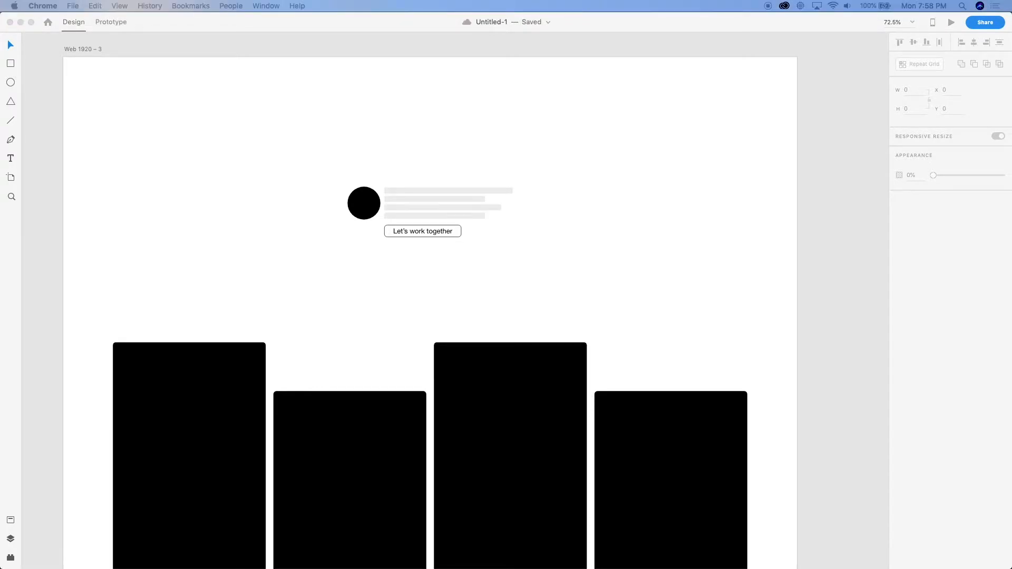
{"action": "scroll", "coordinate": [93, 255], "scroll_direction": "up", "scroll_amount": 2}
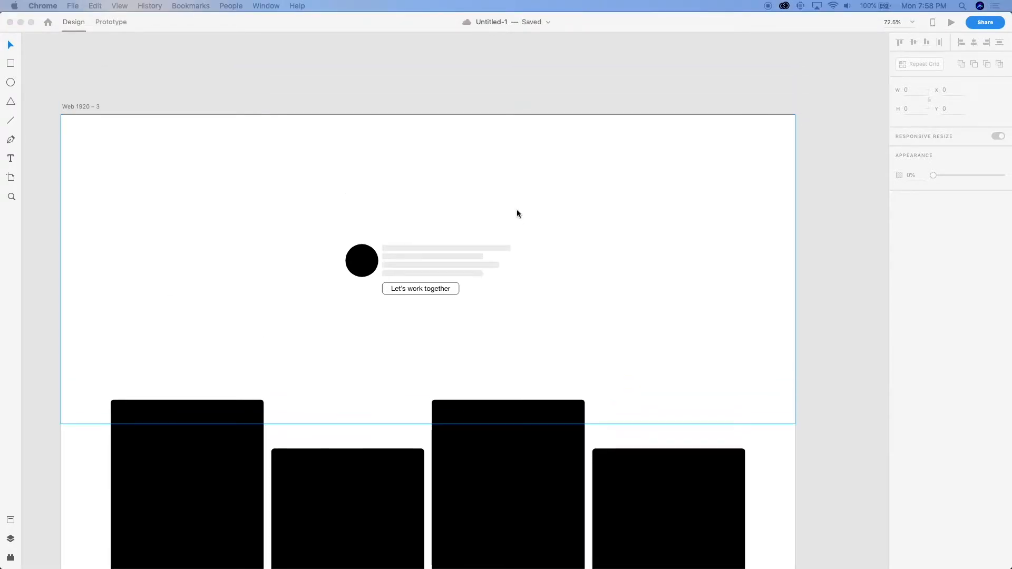
Enlarge the avatar circle on Web 1920 – 3 to 150 × 150 and move it beside the text bars at X 669, Y 289
{"action": "left_click", "coordinate": [429, 232]}
{"action": "scroll", "coordinate": [429, 232], "scroll_direction": "up", "scroll_amount": 5}
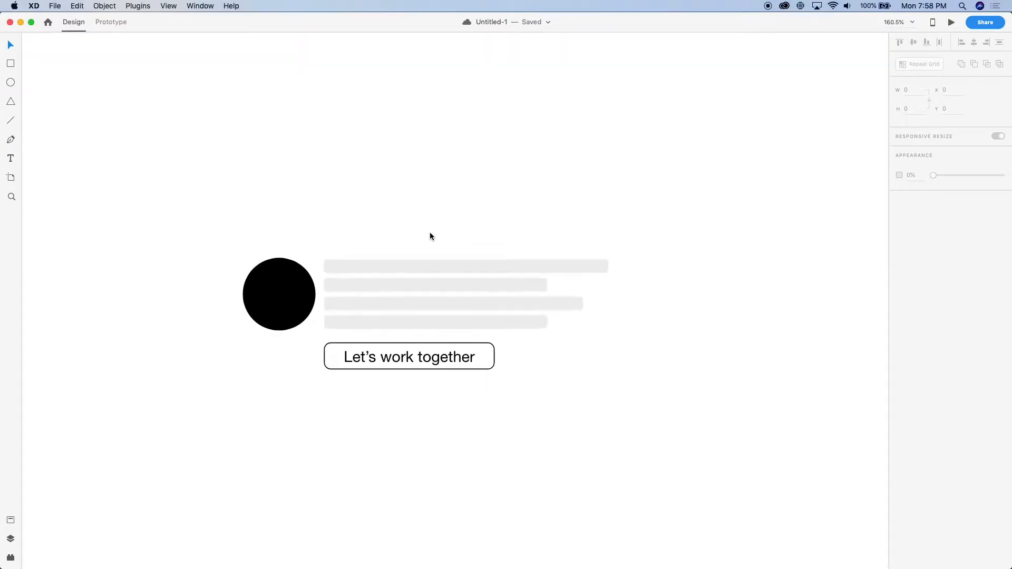
{"action": "double_click", "coordinate": [294, 285]}
{"action": "scroll", "coordinate": [293, 284], "scroll_direction": "left", "scroll_amount": 1}
{"action": "key", "text": "alt"}
{"action": "left_click_drag", "start_coordinate": [347, 291], "coordinate": [722, 169]}
{"action": "key", "text": "super+z"}
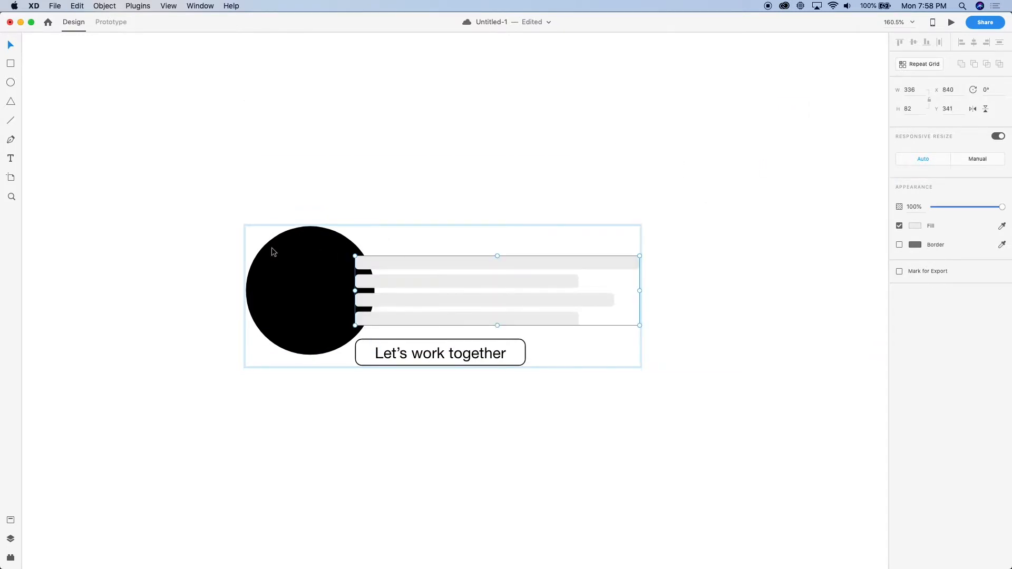
{"action": "left_click", "coordinate": [270, 285]}
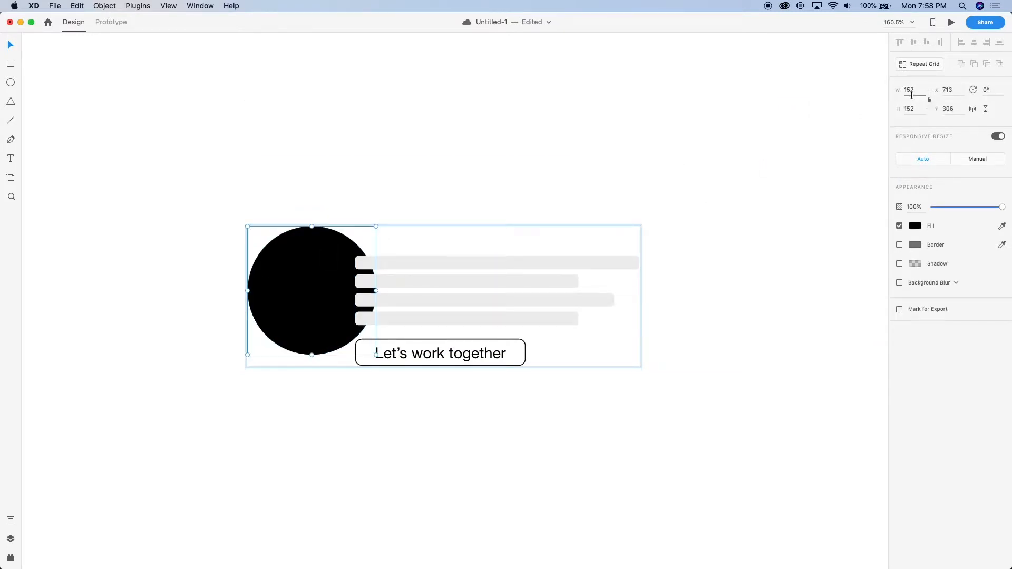
{"action": "type", "text": "150"}
{"action": "key", "text": "Return"}
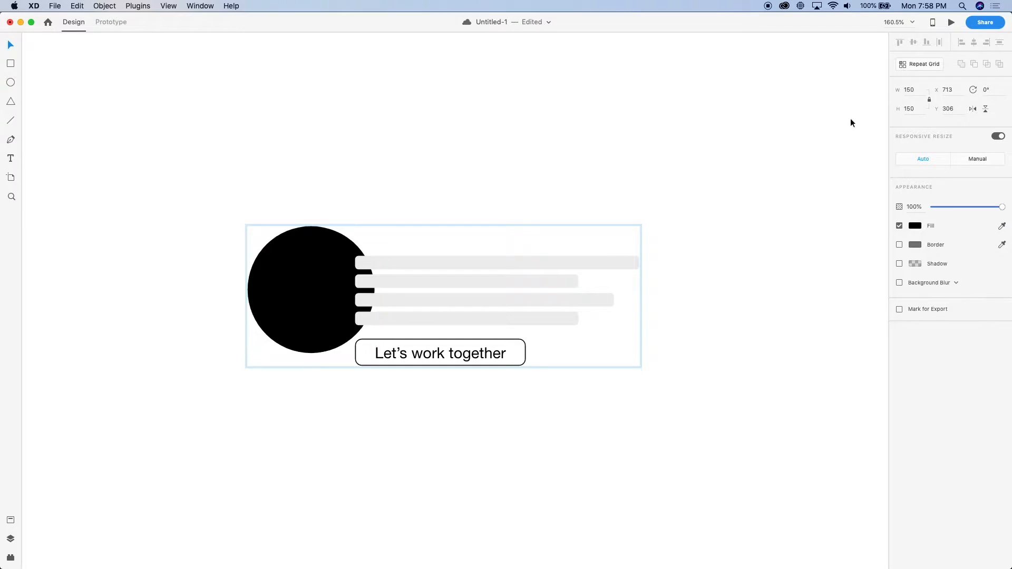
{"action": "left_click_drag", "start_coordinate": [313, 305], "coordinate": [276, 293]}
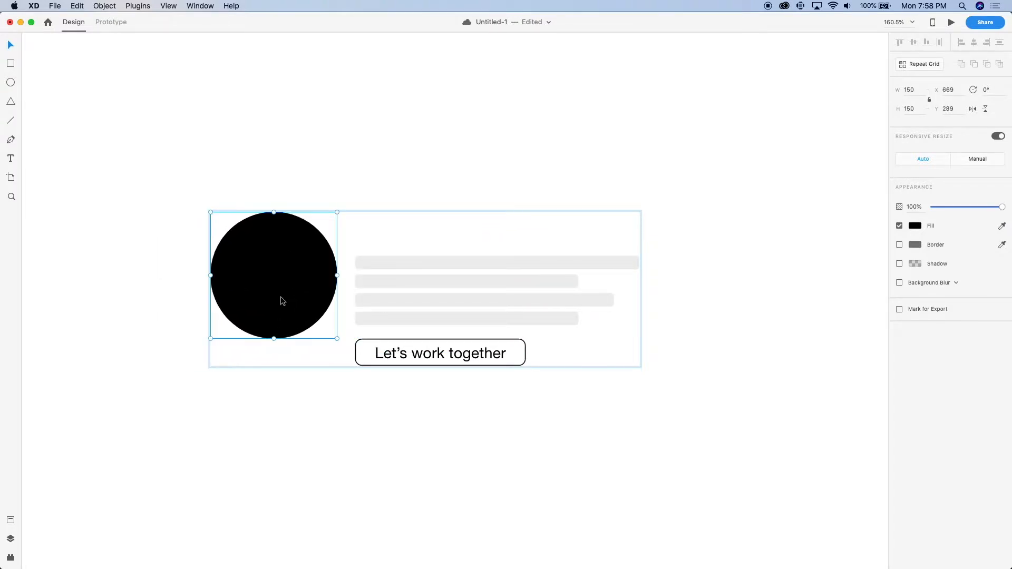
Copy the first text bar and place the copy above the four bars at X 840, Y 309
{"action": "key", "text": "v"}
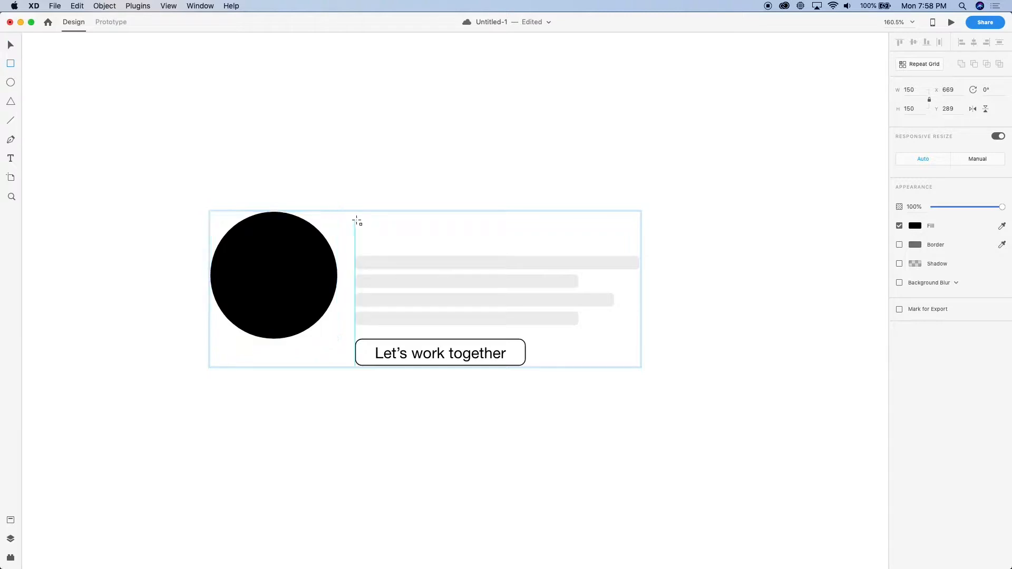
{"action": "double_click", "coordinate": [383, 261]}
{"action": "left_click", "coordinate": [387, 286]}
{"action": "left_click", "coordinate": [397, 259]}
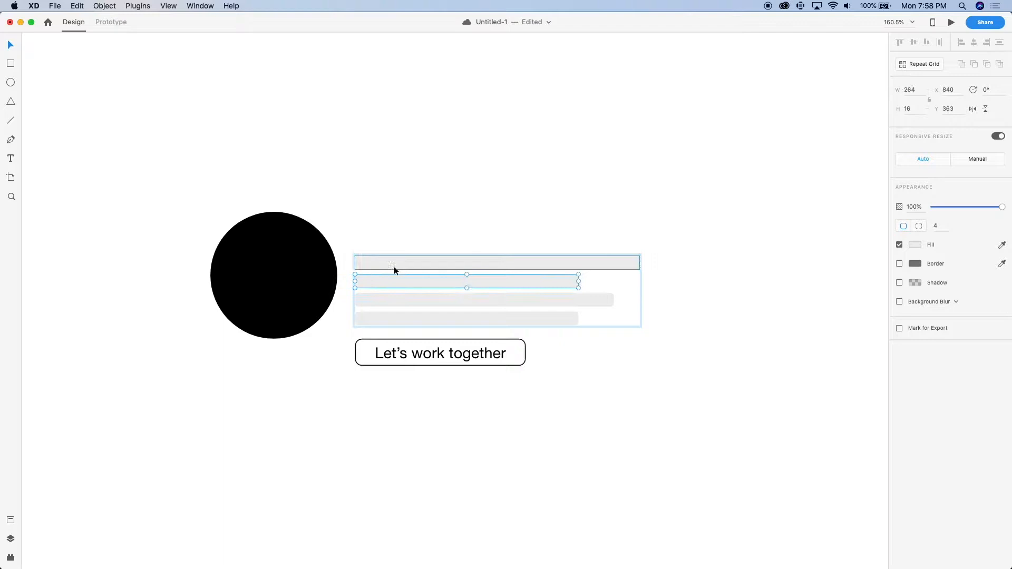
{"action": "left_click_drag", "start_coordinate": [399, 264], "coordinate": [400, 242], "text": "alt"}
{"action": "key", "text": "super+z"}
{"action": "left_click", "coordinate": [316, 257]}
{"action": "key", "text": "super+shift+z"}
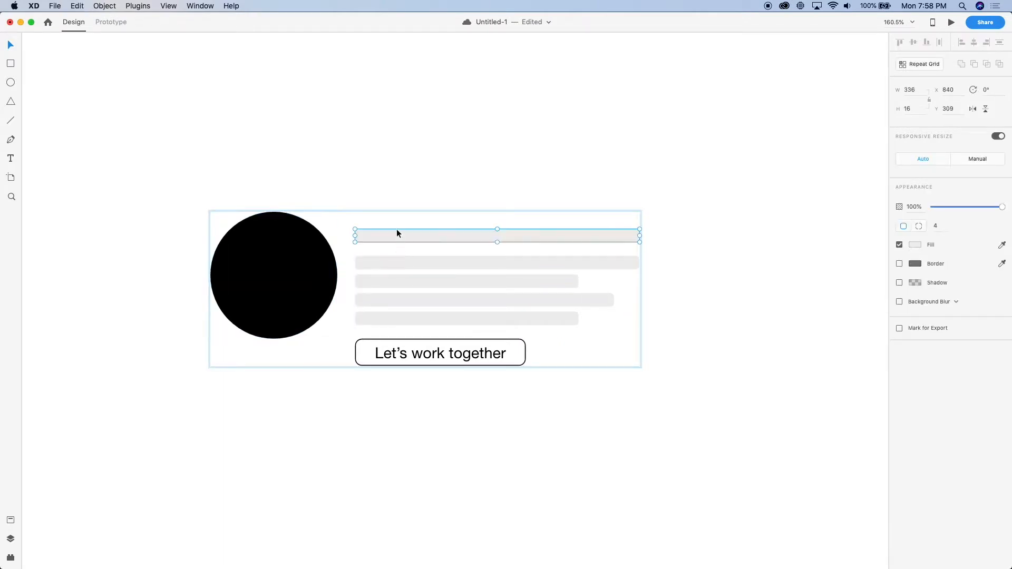
Resize the copied bar to about 262 × 28 and set its fill to #121212
{"action": "left_click_drag", "start_coordinate": [496, 244], "coordinate": [497, 253]}
{"action": "left_click_drag", "start_coordinate": [639, 239], "coordinate": [576, 239]}
{"action": "left_click", "coordinate": [915, 244]}
{"action": "left_click_drag", "start_coordinate": [842, 240], "coordinate": [732, 270]}
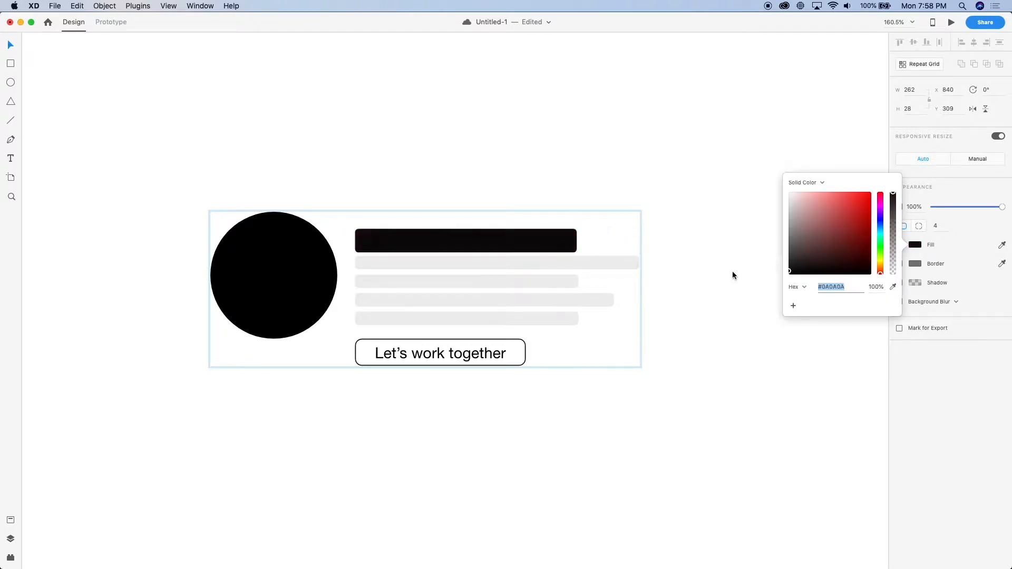
Adjust the dark heading bar's spacing above the text bars, group them, and align the group with the avatar's top at X 839, Y 289
{"action": "left_click", "coordinate": [520, 234]}
{"action": "left_click_drag", "start_coordinate": [520, 235], "coordinate": [519, 227]}
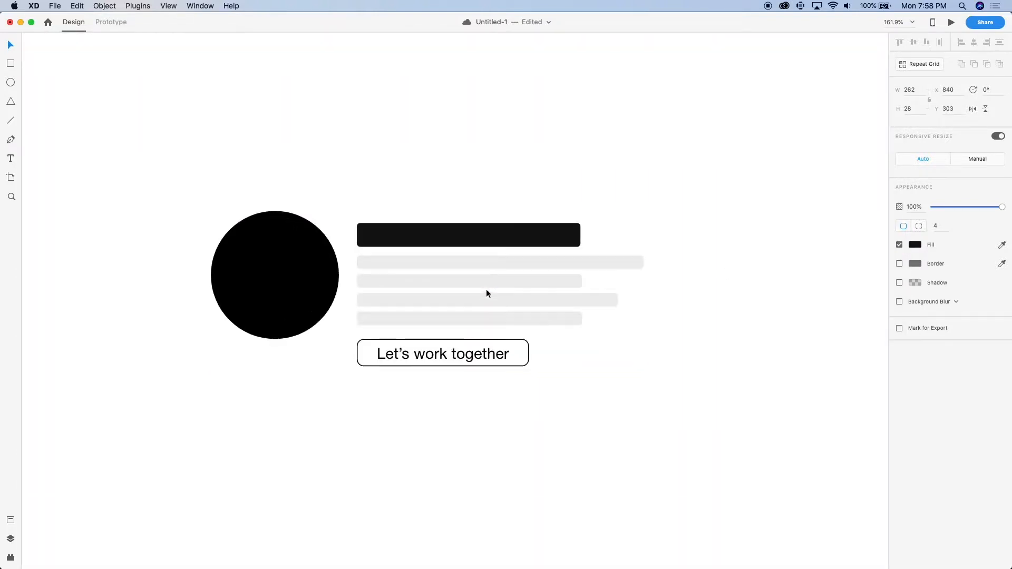
{"action": "left_click", "coordinate": [486, 259]}
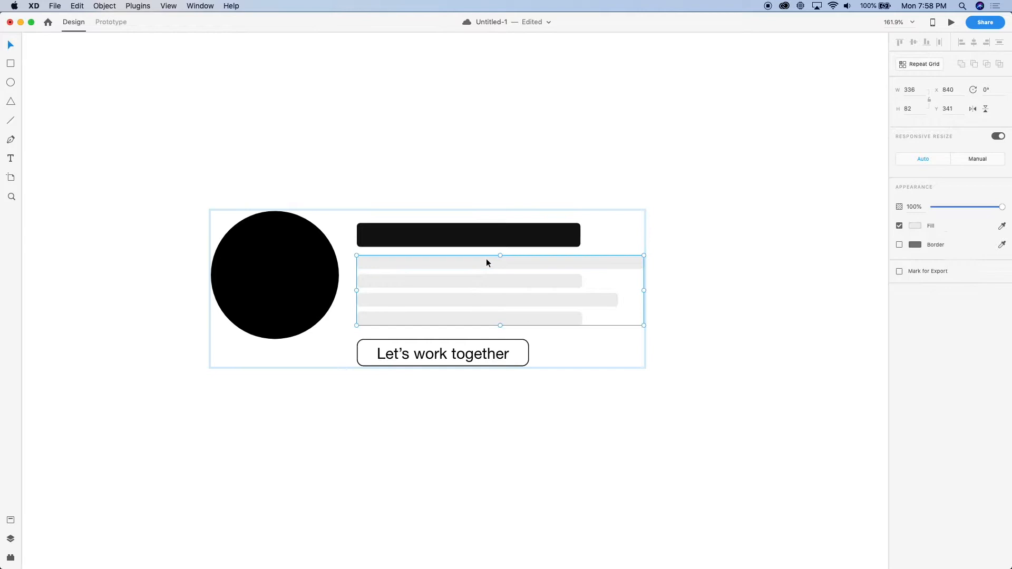
{"action": "left_click", "coordinate": [452, 240], "text": "shift"}
{"action": "left_click_drag", "start_coordinate": [452, 238], "coordinate": [455, 228]}
{"action": "key", "text": "super+g"}
{"action": "left_click", "coordinate": [404, 248]}
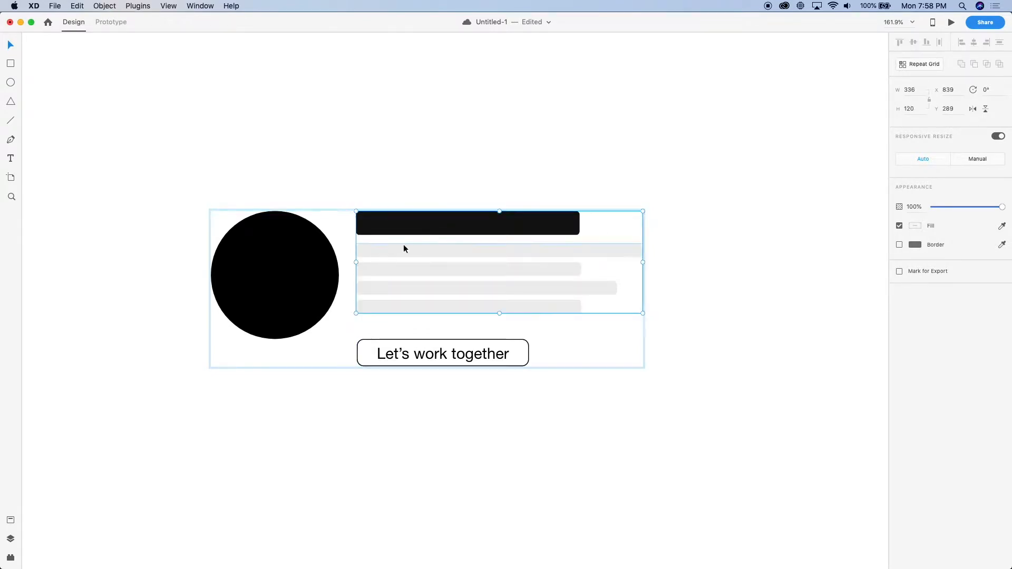
Move the "Let's work together" button up beneath the text bars and align it with their left edge at X 839, Y 425
{"action": "mouse_move", "coordinate": [417, 355]}
{"action": "left_mouse_down"}
{"action": "mouse_move", "coordinate": [420, 328]}
{"action": "mouse_move", "coordinate": [417, 339]}
{"action": "left_mouse_up"}
{"action": "key", "text": "Left"}
{"action": "key", "text": "Down"}
{"action": "key", "text": "Down"}
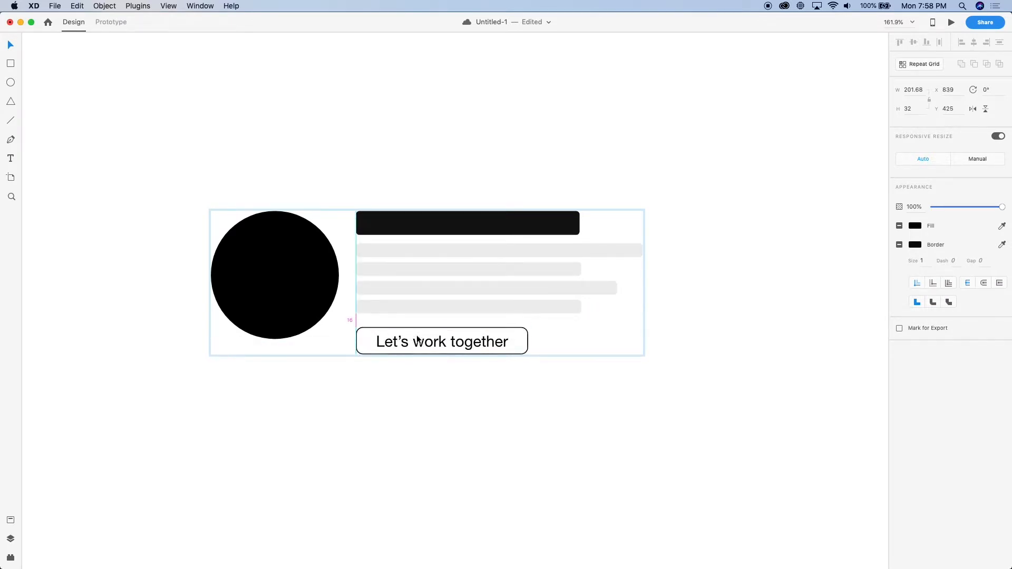
Move the "Let's work together" button down to Y 462, leaving a gap beneath the text bars
{"action": "scroll", "coordinate": [274, 456], "scroll_direction": "down", "scroll_amount": 5}
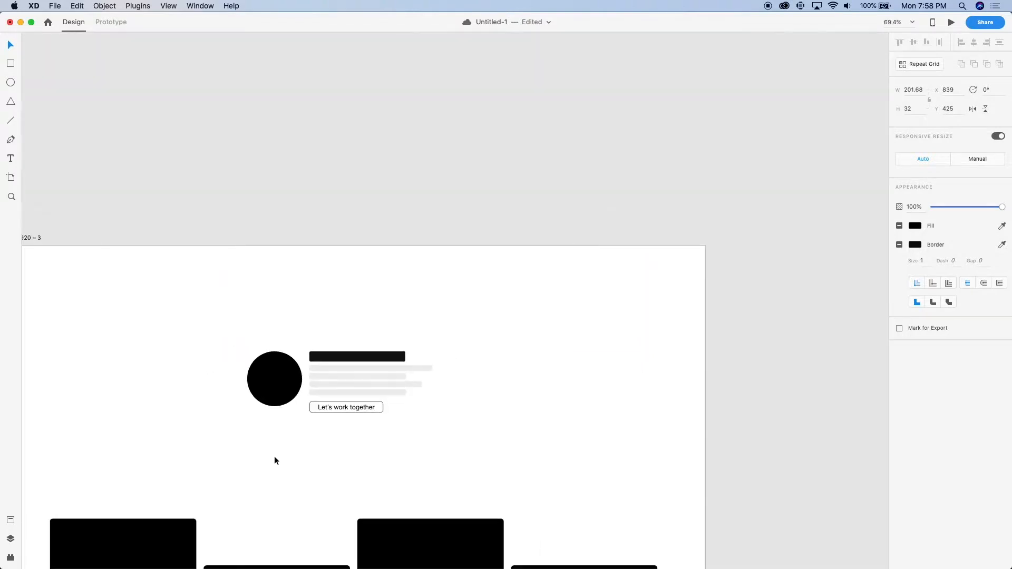
{"action": "scroll", "coordinate": [274, 457], "scroll_direction": "up", "scroll_amount": 4}
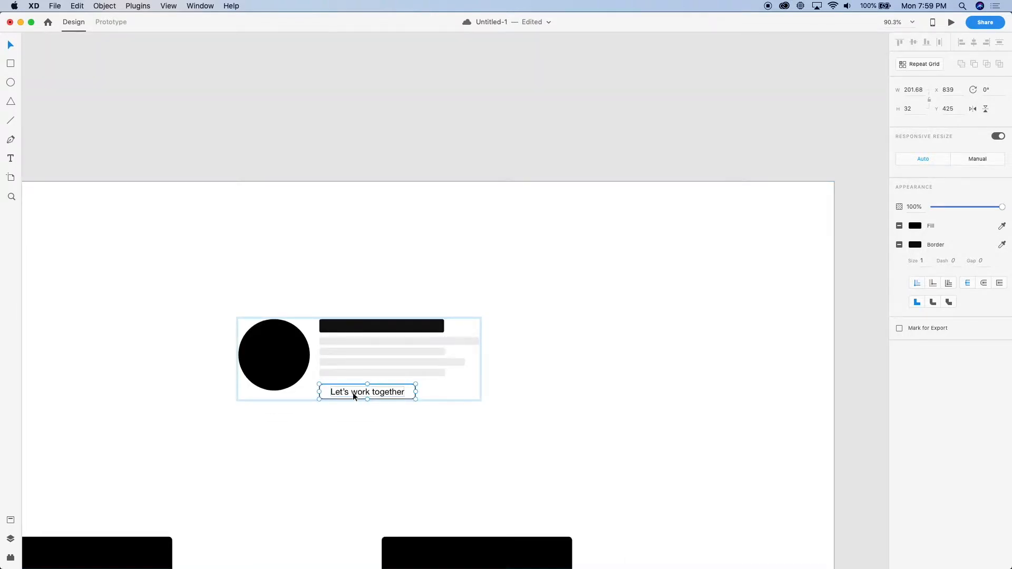
{"action": "left_click_drag", "start_coordinate": [352, 392], "coordinate": [349, 410]}
{"action": "scroll", "coordinate": [319, 381], "scroll_direction": "up", "scroll_amount": 5}
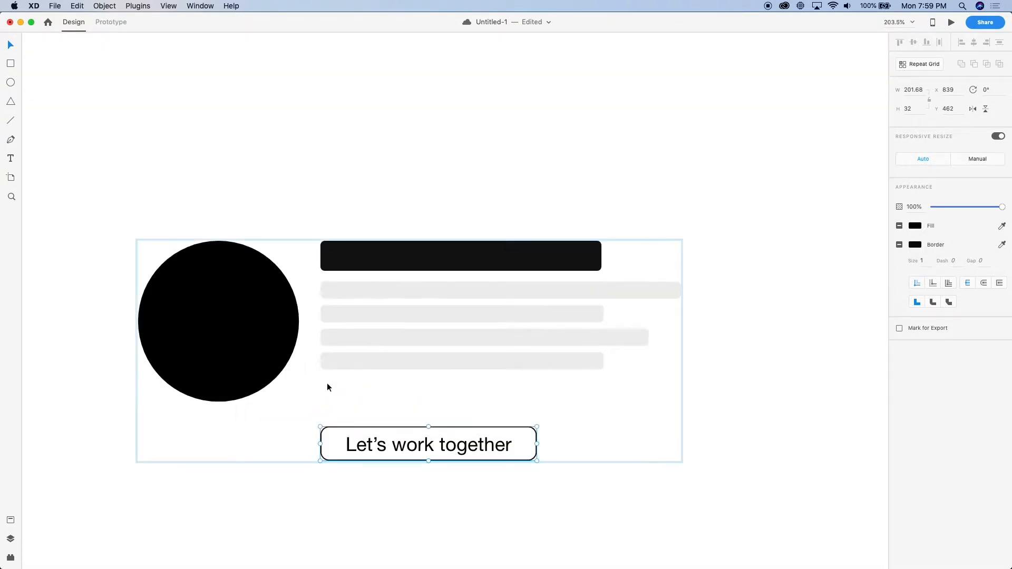
Draw a small square between the text bars and button, size it 24 × 24, and place it at X 839, Y 419
{"action": "key", "text": "e"}
{"action": "left_click_drag", "start_coordinate": [313, 376], "coordinate": [330, 392]}
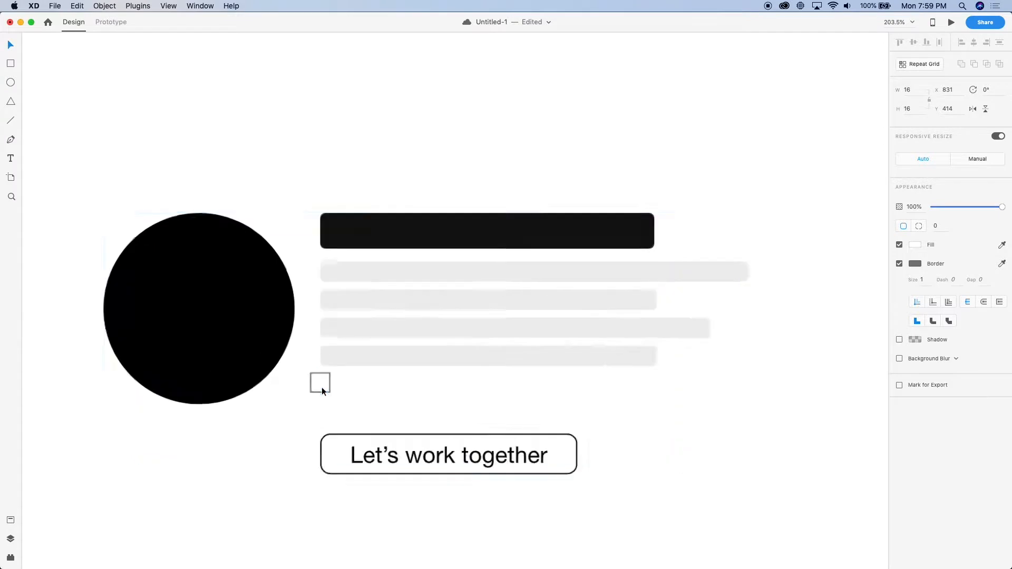
{"action": "scroll", "coordinate": [321, 387], "scroll_direction": "up", "scroll_amount": 5}
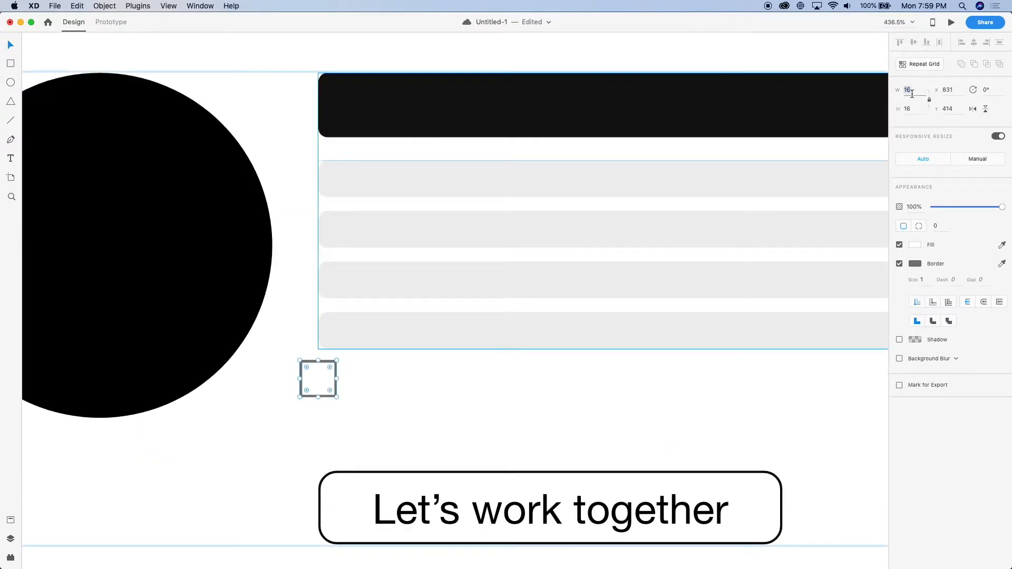
{"action": "type", "text": "24"}
{"action": "key", "text": "Return"}
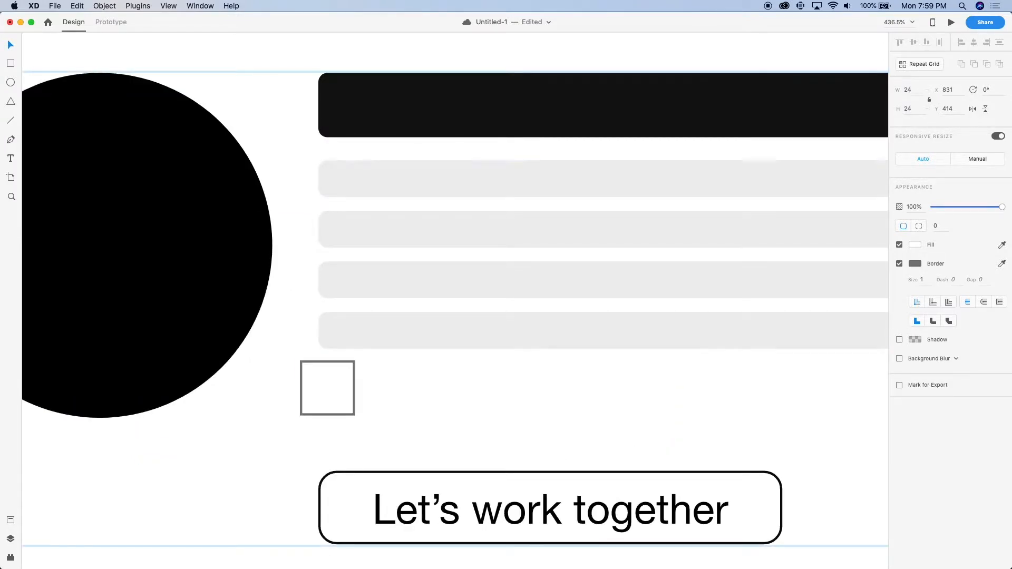
{"action": "left_click_drag", "start_coordinate": [318, 387], "coordinate": [339, 400]}
Fill the square with the text bars' light grey and remove its border
{"action": "key", "text": "i"}
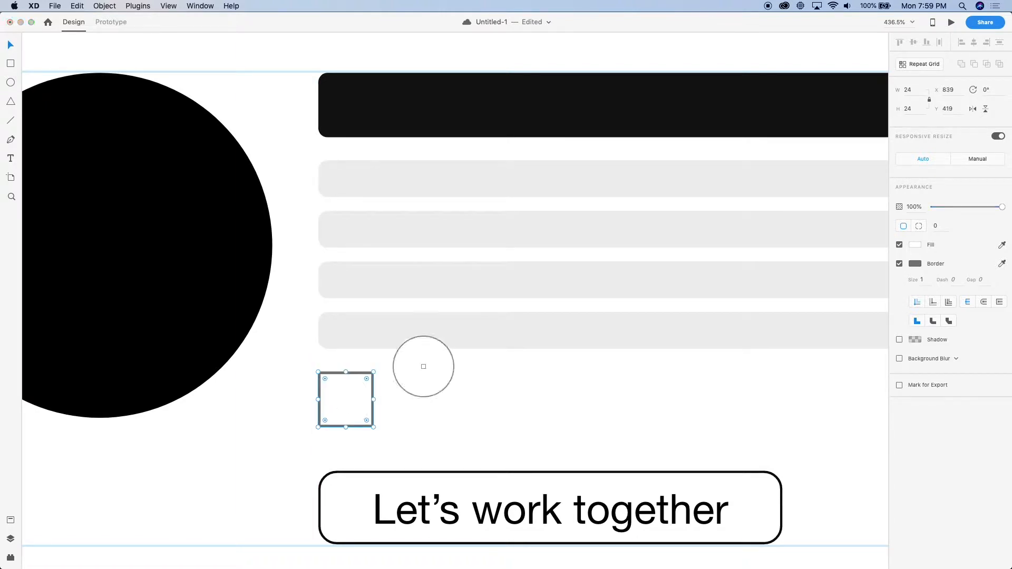
{"action": "left_click", "coordinate": [457, 327]}
{"action": "left_click", "coordinate": [899, 264]}
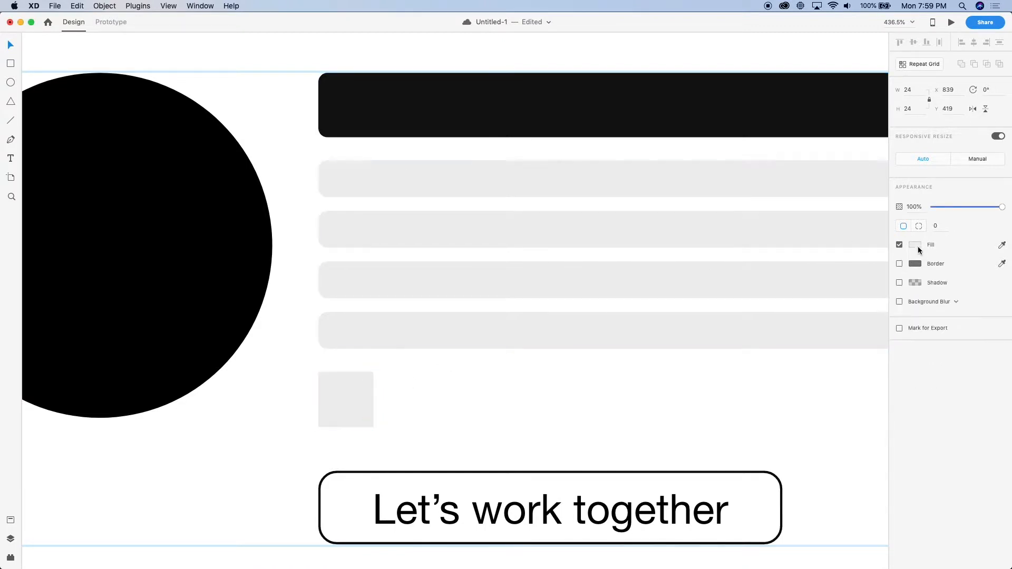
Round the small square's corners to 2 and duplicate it into a row of four evenly spaced squares
{"action": "left_click", "coordinate": [938, 226]}
{"action": "scroll", "coordinate": [334, 458], "scroll_direction": "down", "scroll_amount": 5}
{"action": "left_click_drag", "start_coordinate": [340, 437], "coordinate": [373, 436]}
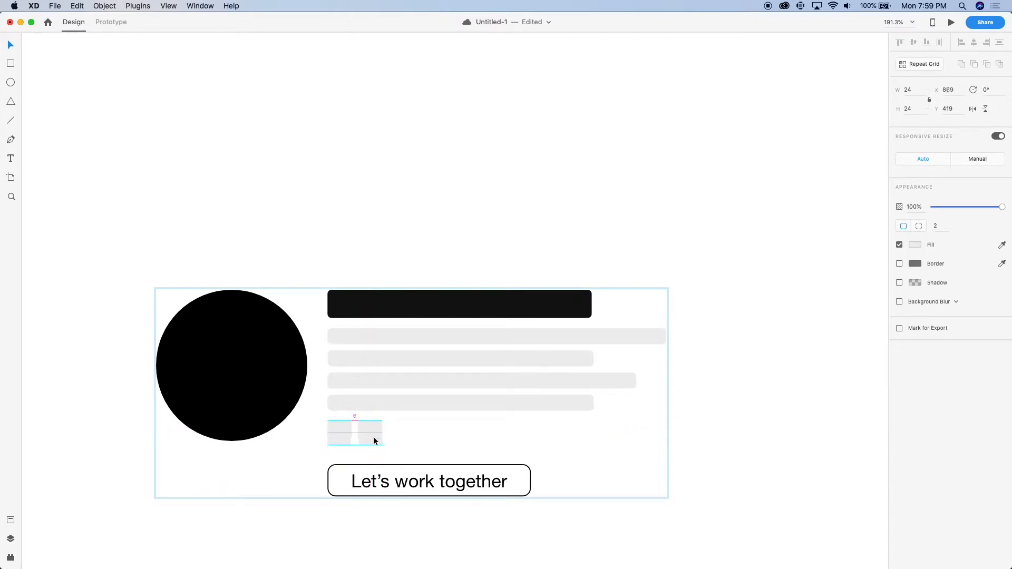
{"action": "left_click_drag", "start_coordinate": [375, 438], "coordinate": [431, 441]}
{"action": "left_click", "coordinate": [507, 453]}
Group the four small squares above the "Let's work together" button
{"action": "left_click", "coordinate": [429, 438]}
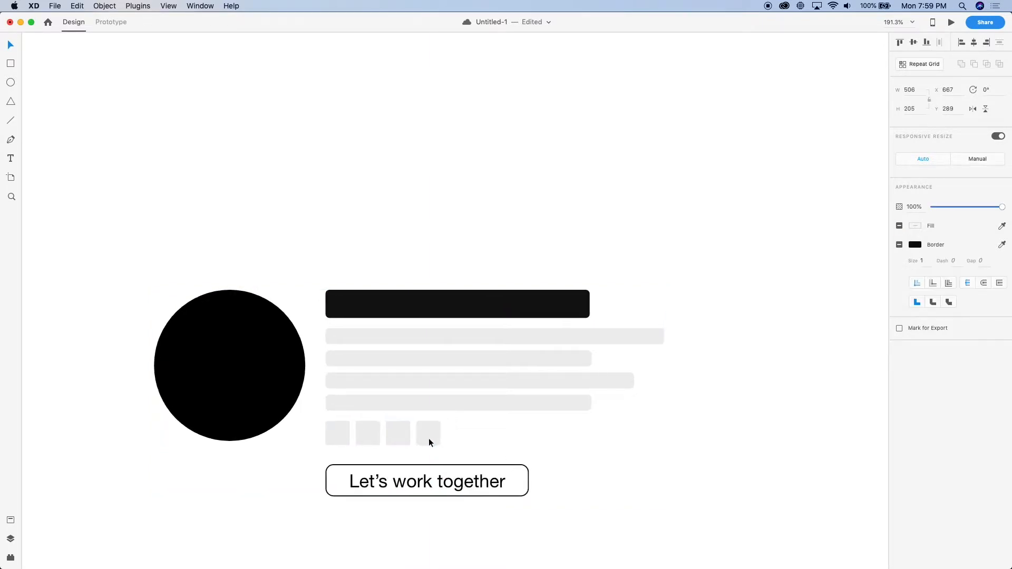
{"action": "double_click", "coordinate": [429, 438]}
{"action": "left_click", "coordinate": [403, 438], "text": "shift"}
{"action": "left_click", "coordinate": [369, 430], "text": "shift"}
{"action": "left_click", "coordinate": [329, 431], "text": "shift"}
{"action": "key", "text": "super+g"}
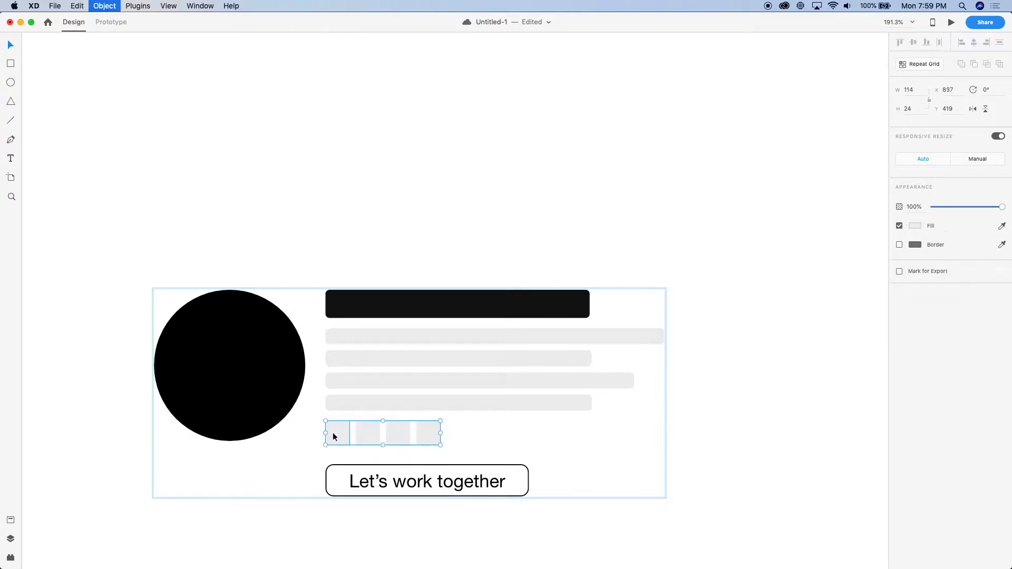
Move the "Let's work together" button up to Y 453, leaving a gap of 10 beneath the squares
{"action": "scroll", "coordinate": [343, 438], "scroll_direction": "down", "scroll_amount": 5}
{"action": "scroll", "coordinate": [342, 439], "scroll_direction": "down", "scroll_amount": 2}
{"action": "left_click", "coordinate": [381, 412]}
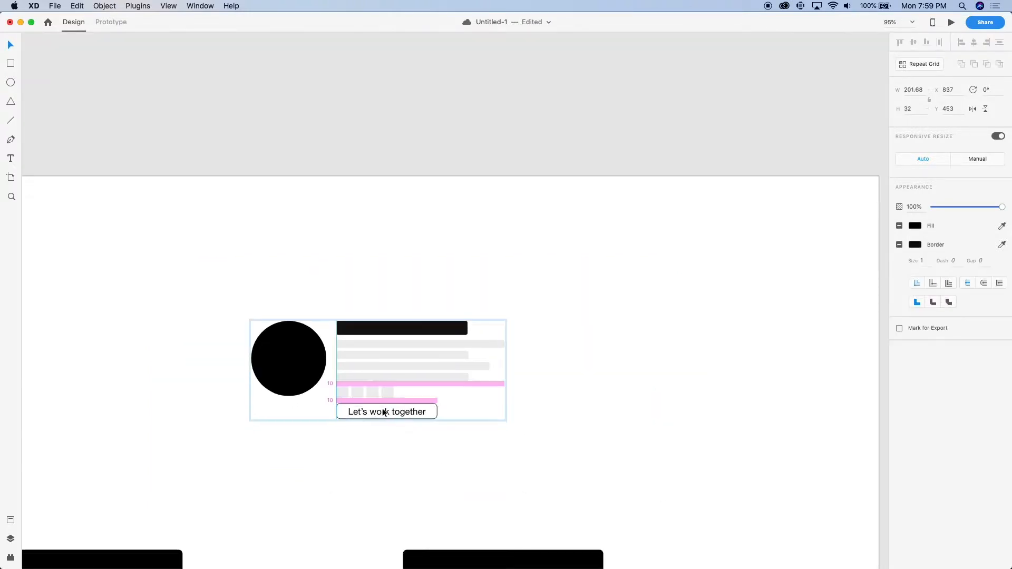
{"action": "scroll", "coordinate": [363, 422], "scroll_direction": "down", "scroll_amount": 6}
{"action": "left_click", "coordinate": [437, 205]}
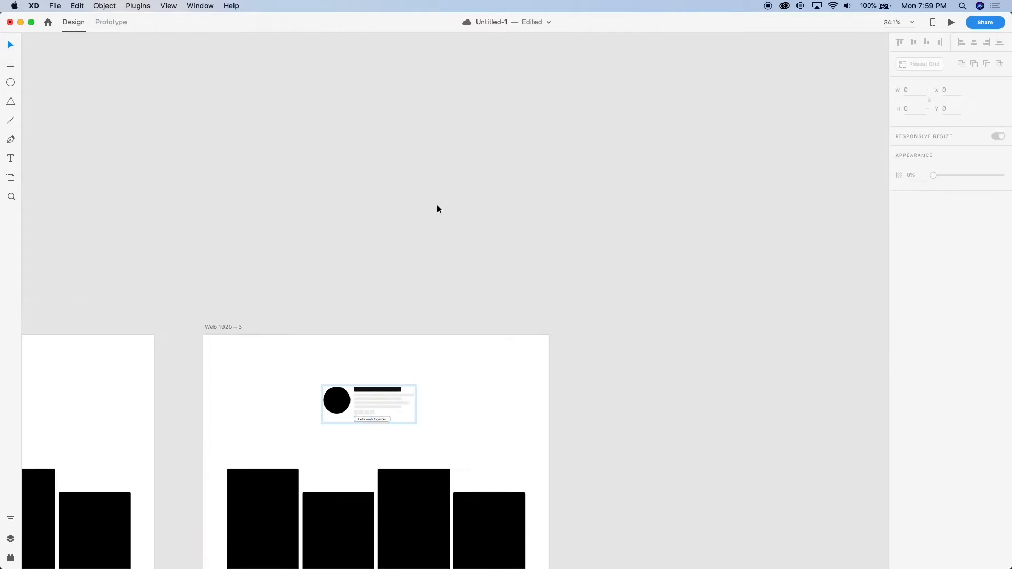
Centre the header group vertically within the header area of the third artboard, at Y 307
{"action": "scroll", "coordinate": [377, 311], "scroll_direction": "up", "scroll_amount": 3}
{"action": "scroll", "coordinate": [374, 308], "scroll_direction": "down", "scroll_amount": 4}
{"action": "scroll", "coordinate": [363, 301], "scroll_direction": "up", "scroll_amount": 8}
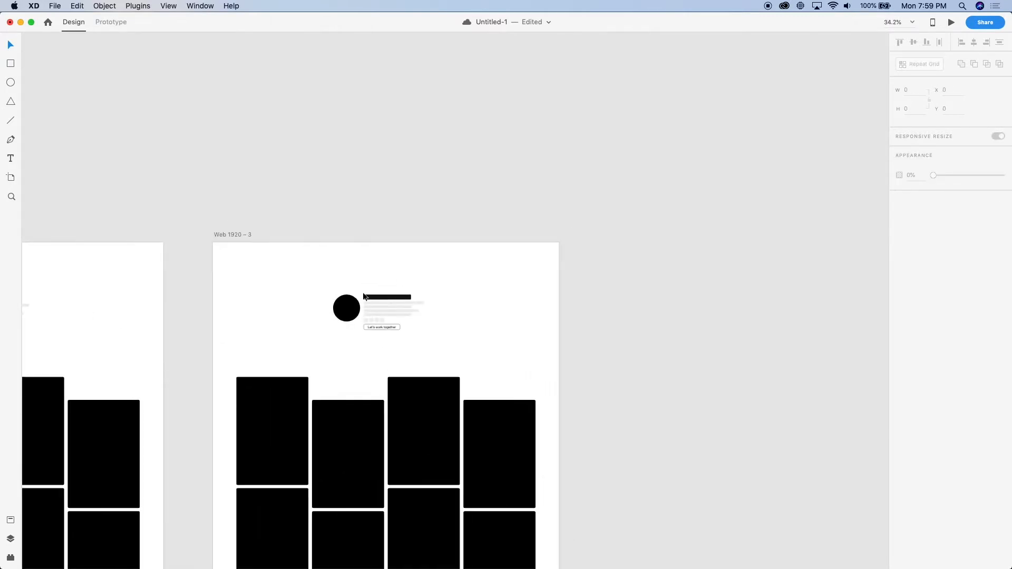
{"action": "left_click_drag", "start_coordinate": [396, 302], "coordinate": [396, 310]}
{"action": "scroll", "coordinate": [396, 311], "scroll_direction": "down", "scroll_amount": 8}
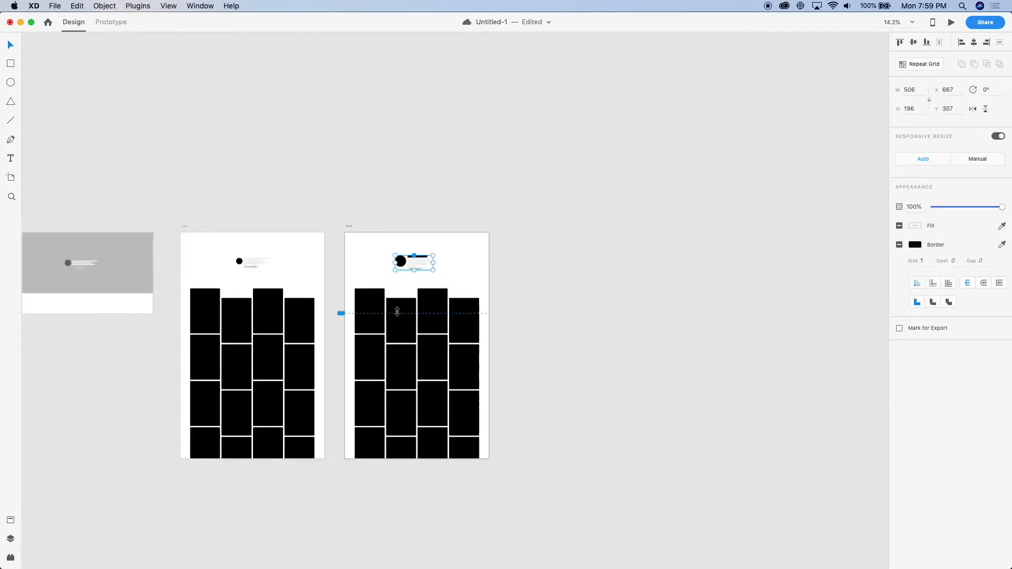
Move the three artboards together to the upper-left area of the pasteboard to free space for more pages
{"action": "scroll", "coordinate": [460, 322], "scroll_direction": "down", "scroll_amount": 3}
{"action": "left_click_drag", "start_coordinate": [544, 420], "coordinate": [195, 168]}
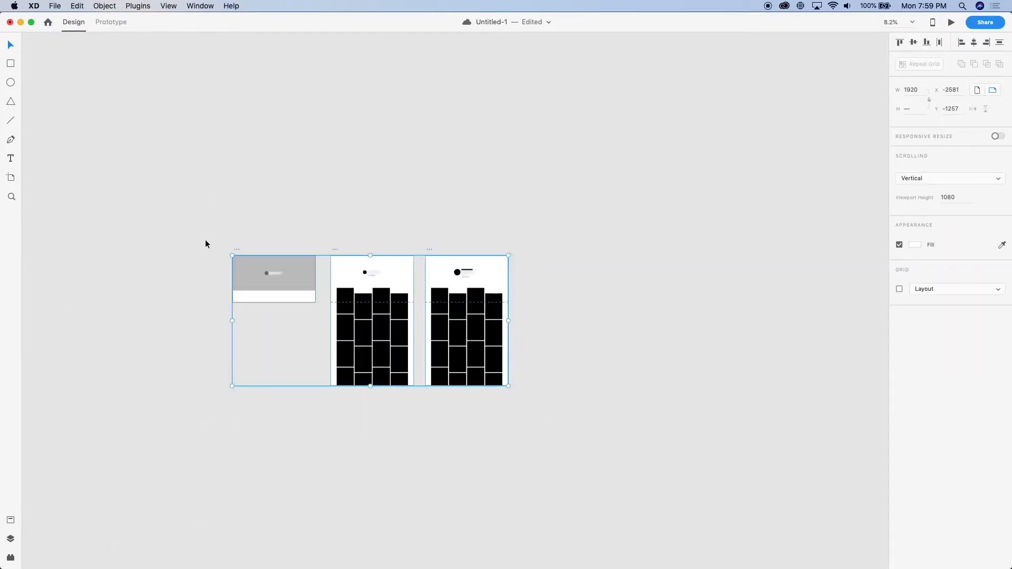
{"action": "left_click_drag", "start_coordinate": [237, 250], "coordinate": [63, 89]}
{"action": "left_click", "coordinate": [318, 336]}
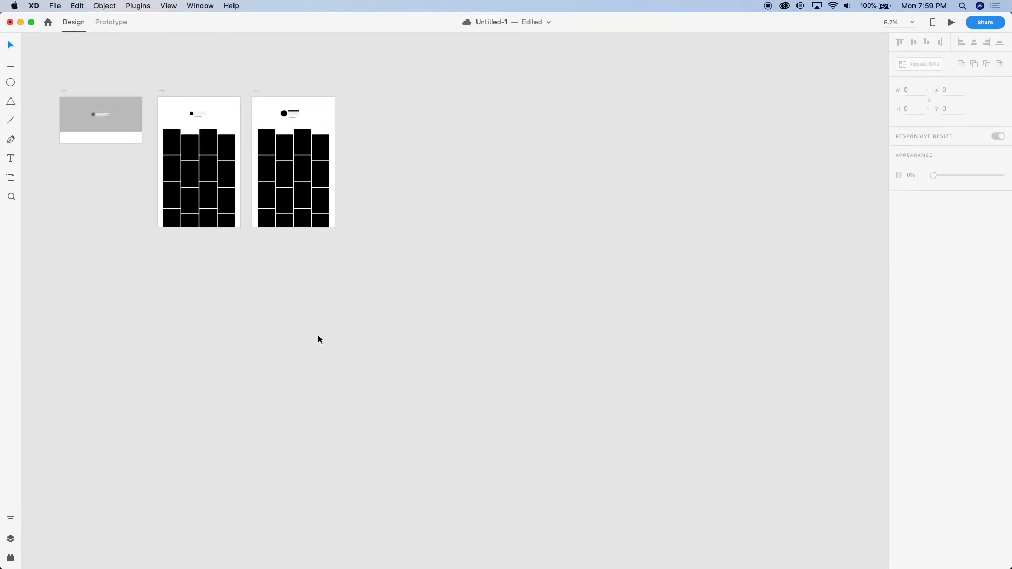
{"action": "scroll", "coordinate": [318, 336], "scroll_direction": "up", "scroll_amount": 5}
{"action": "scroll", "coordinate": [318, 335], "scroll_direction": "down", "scroll_amount": 3}
{"action": "scroll", "coordinate": [318, 338], "scroll_direction": "down", "scroll_amount": 4}
{"action": "left_click_drag", "start_coordinate": [497, 395], "coordinate": [358, 211]}
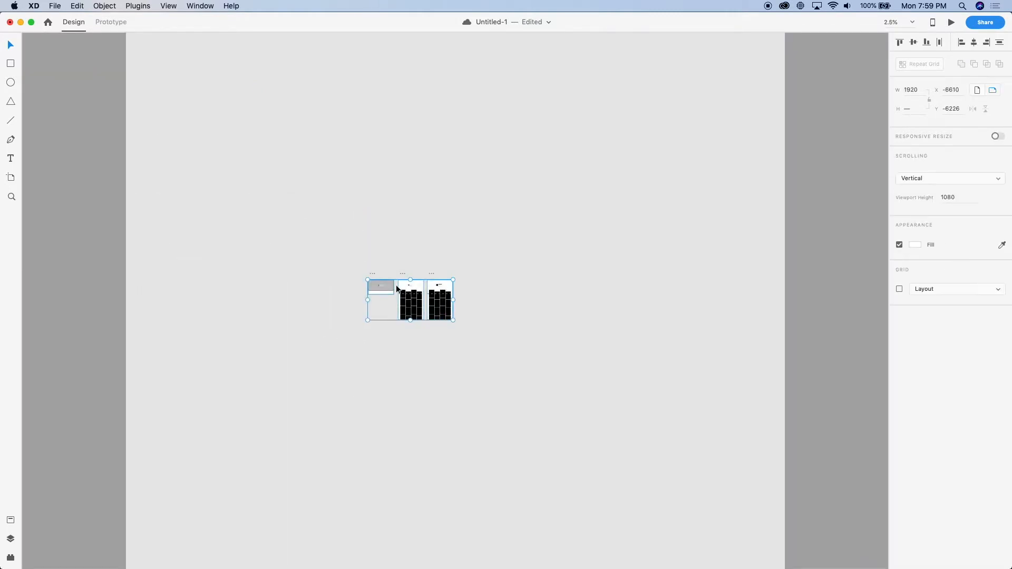
{"action": "left_click_drag", "start_coordinate": [403, 273], "coordinate": [225, 54]}
{"action": "left_click", "coordinate": [345, 87]}
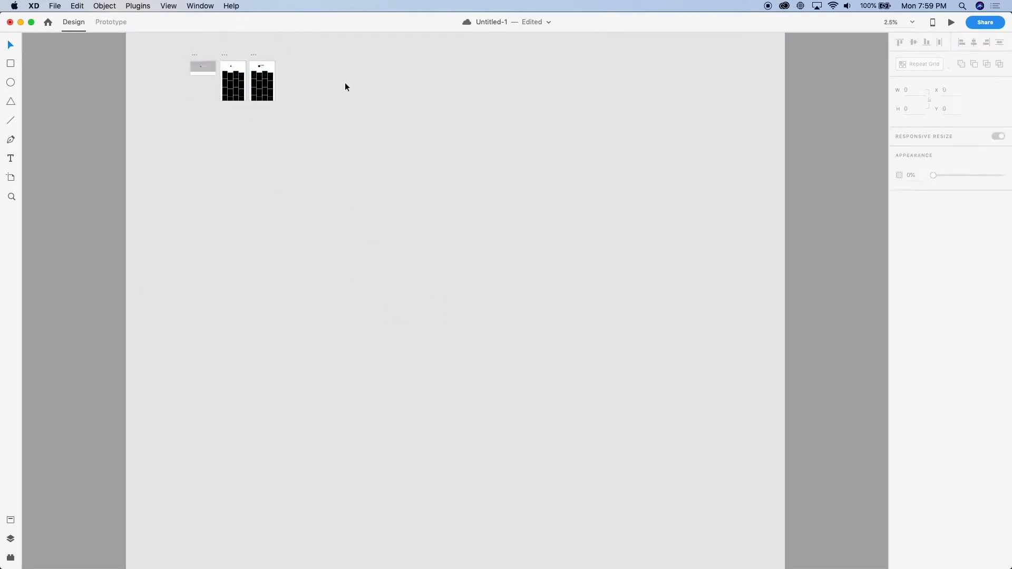
Duplicate the Web 1920 – 3 artboard and place the copy beside the original
{"action": "scroll", "coordinate": [278, 74], "scroll_direction": "up", "scroll_amount": 5}
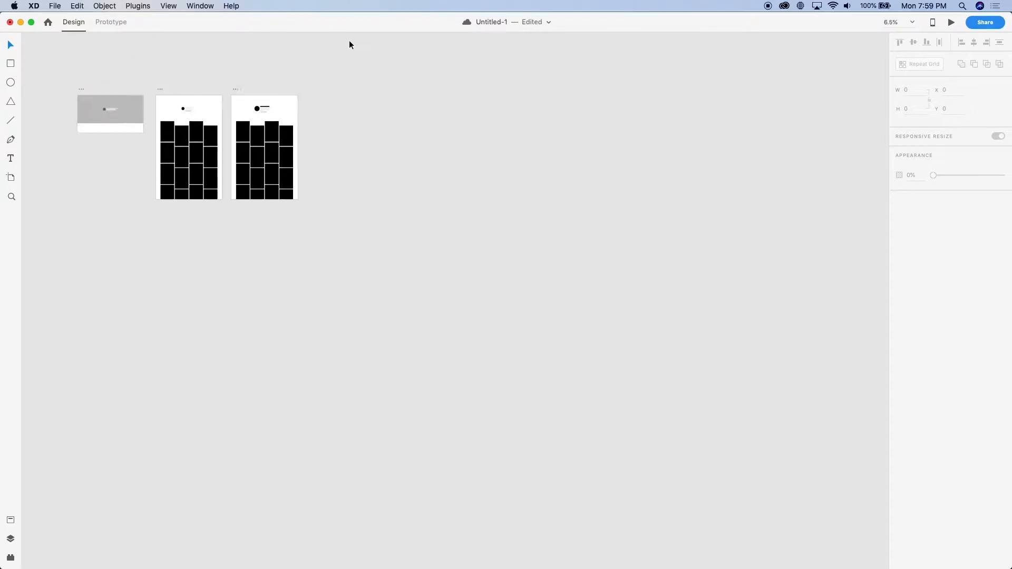
{"action": "scroll", "coordinate": [353, 113], "scroll_direction": "up", "scroll_amount": 10}
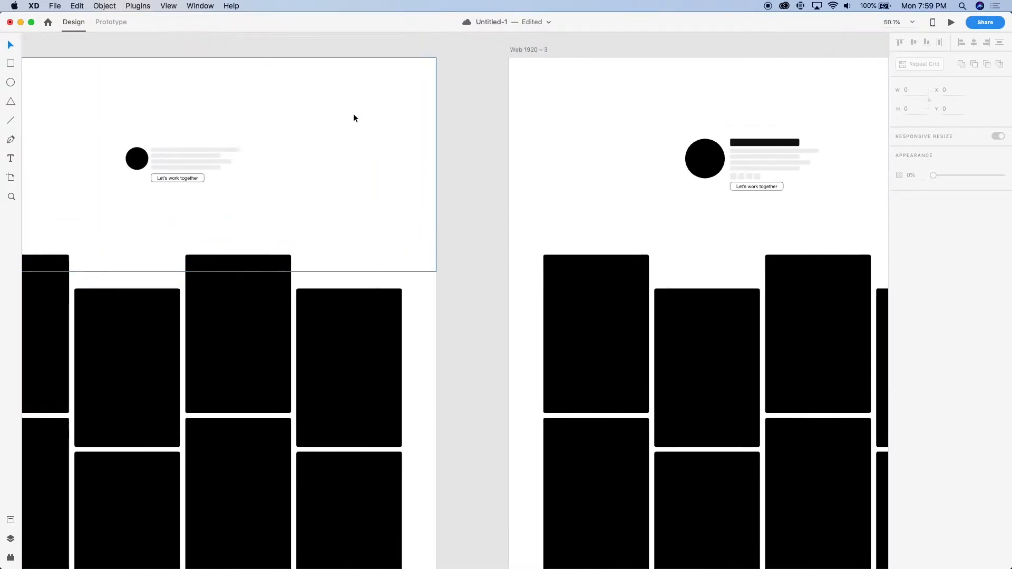
{"action": "scroll", "coordinate": [353, 112], "scroll_direction": "up", "scroll_amount": 2}
{"action": "scroll", "coordinate": [482, 220], "scroll_direction": "up", "scroll_amount": 5}
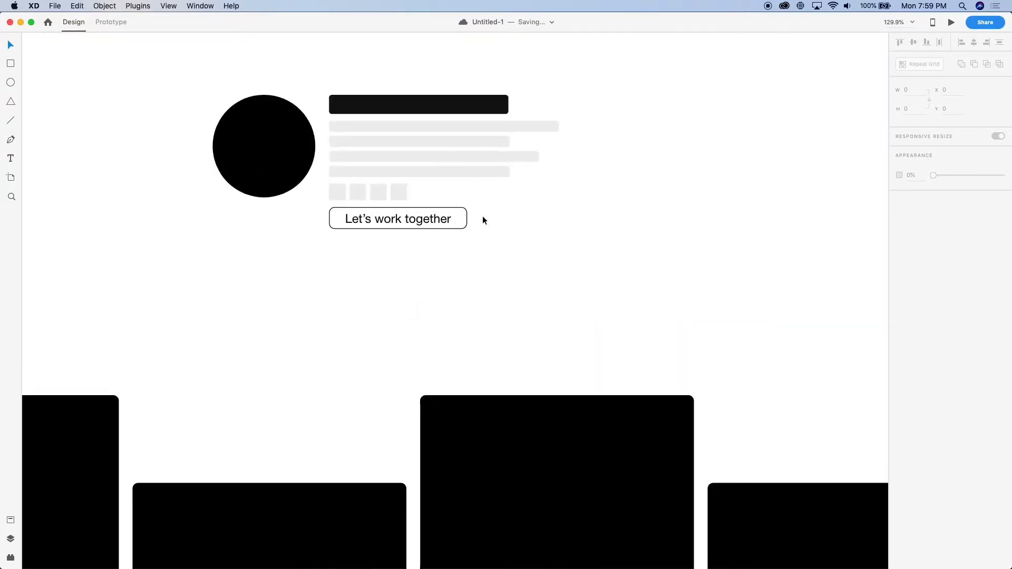
{"action": "scroll", "coordinate": [482, 220], "scroll_direction": "down", "scroll_amount": 6}
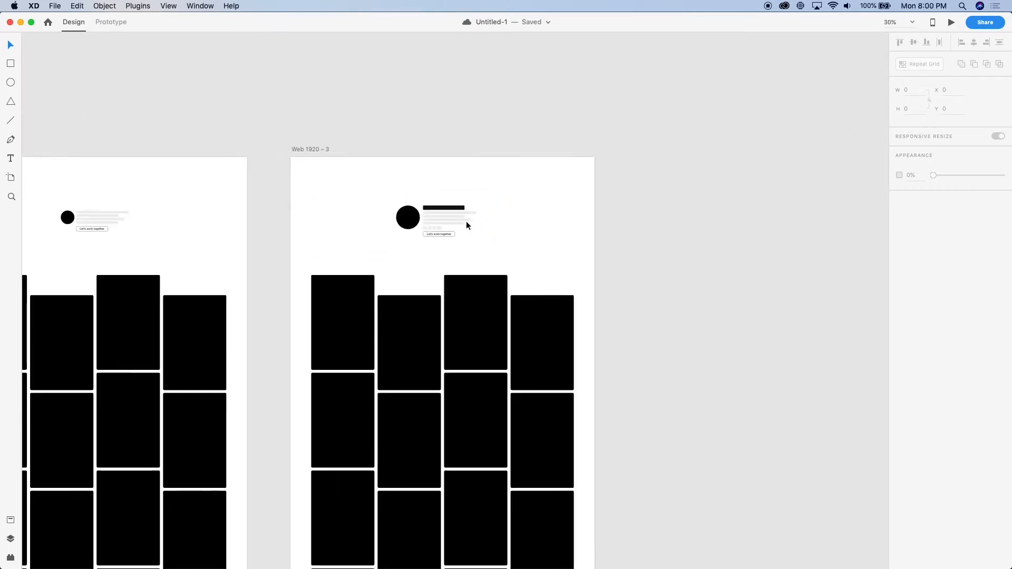
{"action": "scroll", "coordinate": [470, 220], "scroll_direction": "up", "scroll_amount": 4}
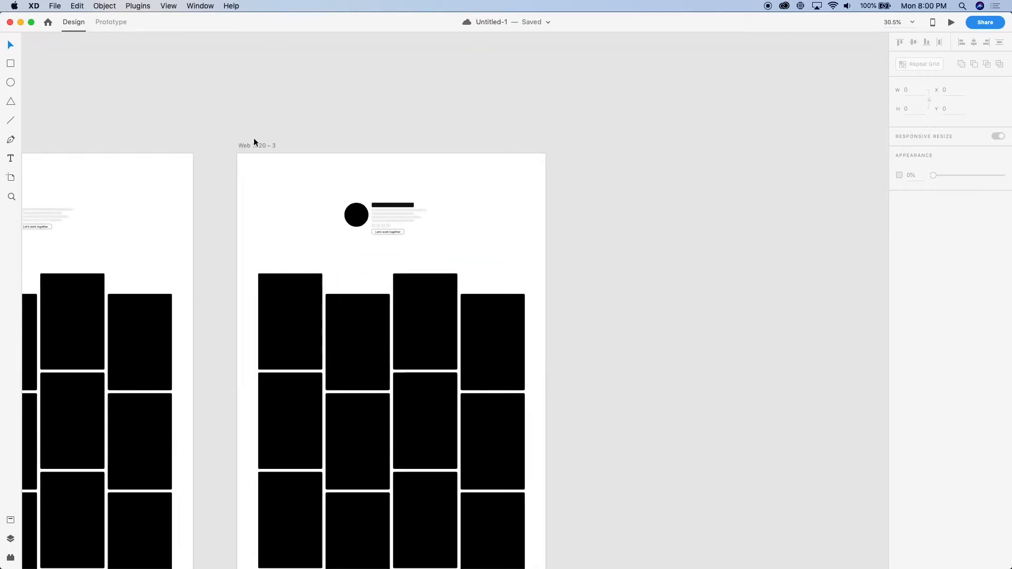
{"action": "left_click_drag", "start_coordinate": [254, 138], "coordinate": [611, 183]}
{"action": "scroll", "coordinate": [612, 182], "scroll_direction": "up", "scroll_amount": 6}
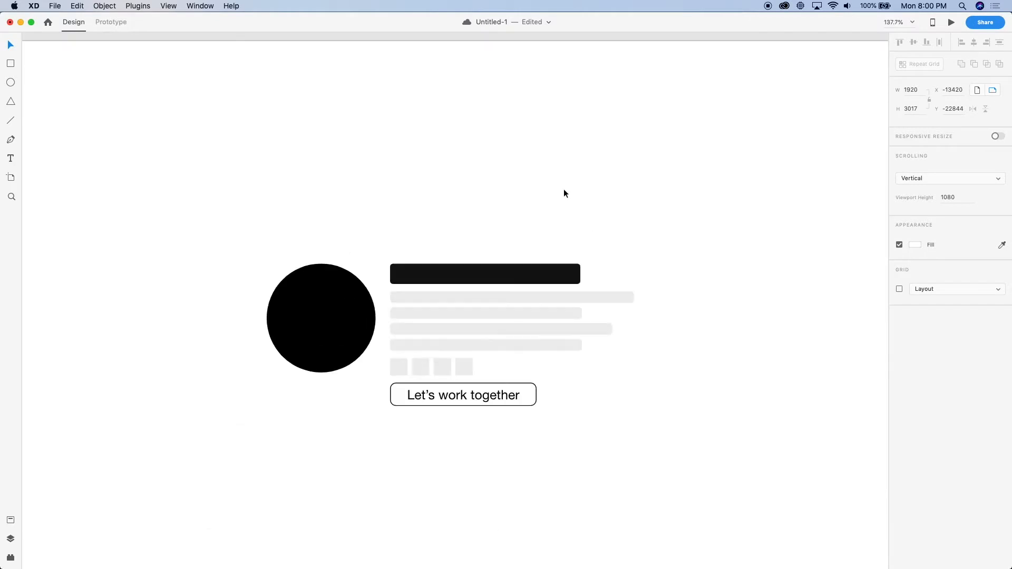
Place the copied page's avatar above the heading bar at X 876, Y 147 and centre the four text bars on one another
{"action": "left_click_drag", "start_coordinate": [323, 323], "coordinate": [475, 203]}
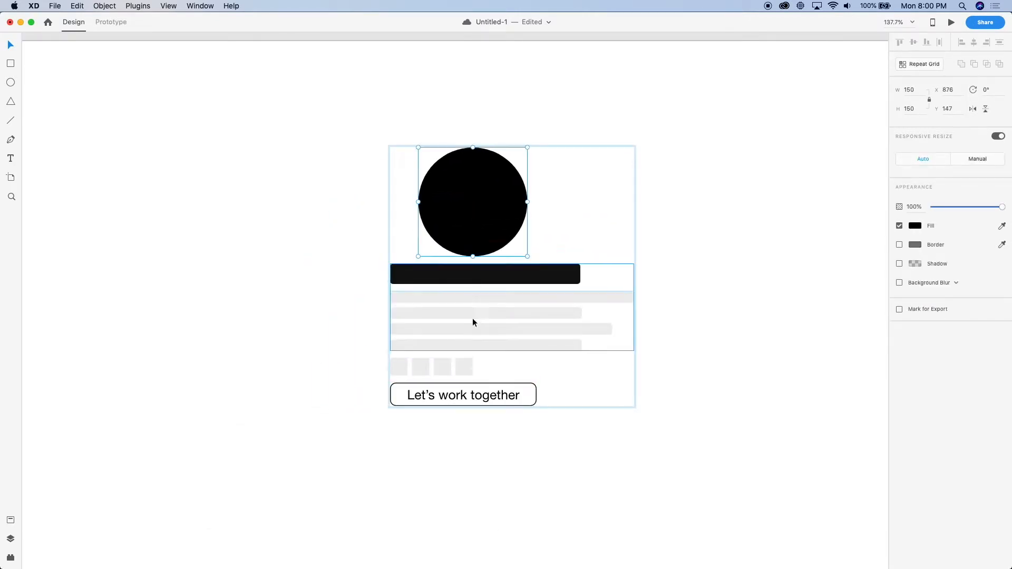
{"action": "left_click", "coordinate": [489, 299]}
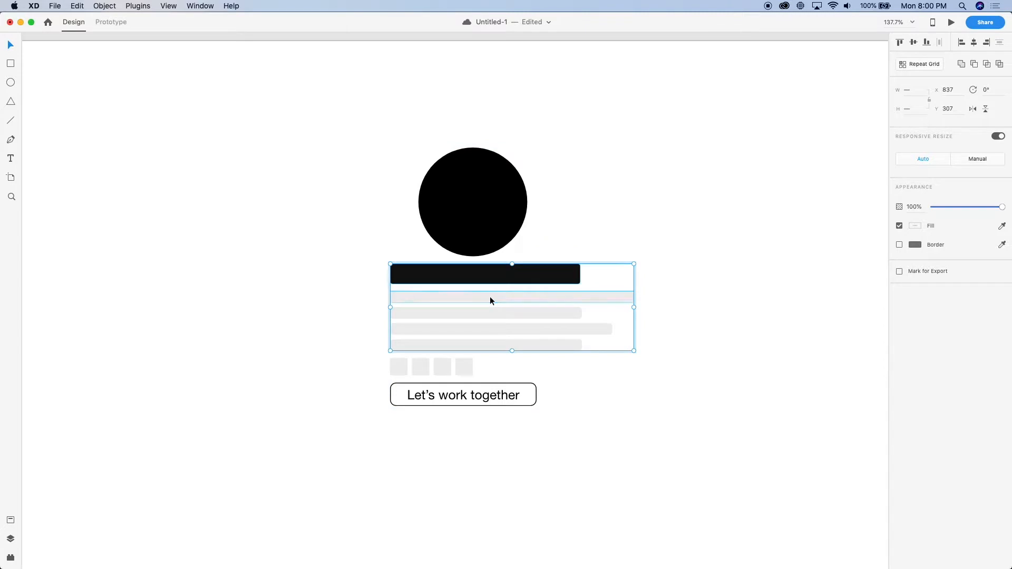
{"action": "double_click", "coordinate": [490, 297]}
{"action": "key", "text": "super+a"}
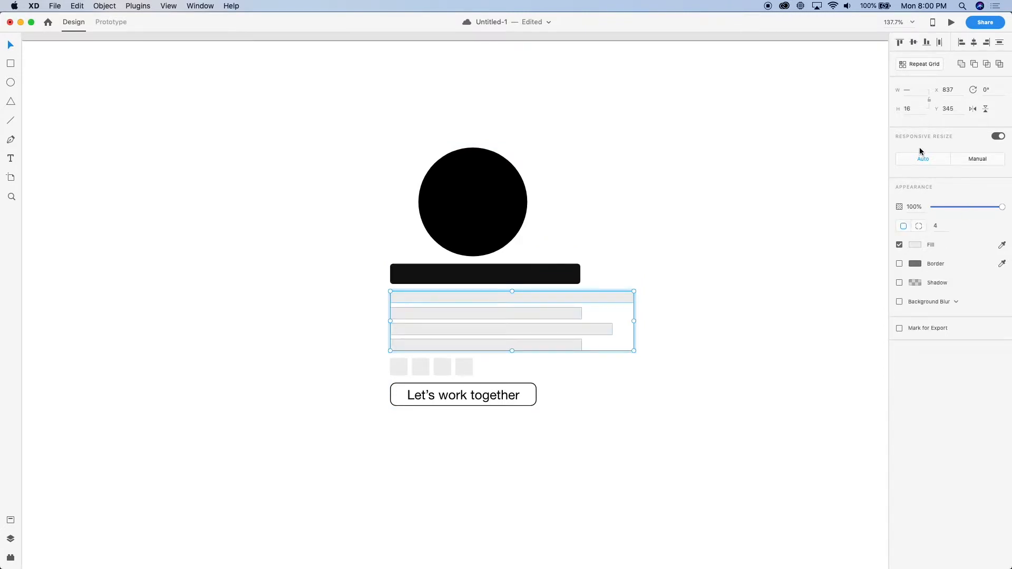
{"action": "key", "text": "ctrl+super+c"}
Centre the heading and text block, the row of squares and the "Let's work together" button beneath the avatar
{"action": "left_click", "coordinate": [508, 276]}
{"action": "left_click_drag", "start_coordinate": [514, 305], "coordinate": [476, 273]}
{"action": "left_click", "coordinate": [486, 272], "text": "shift"}
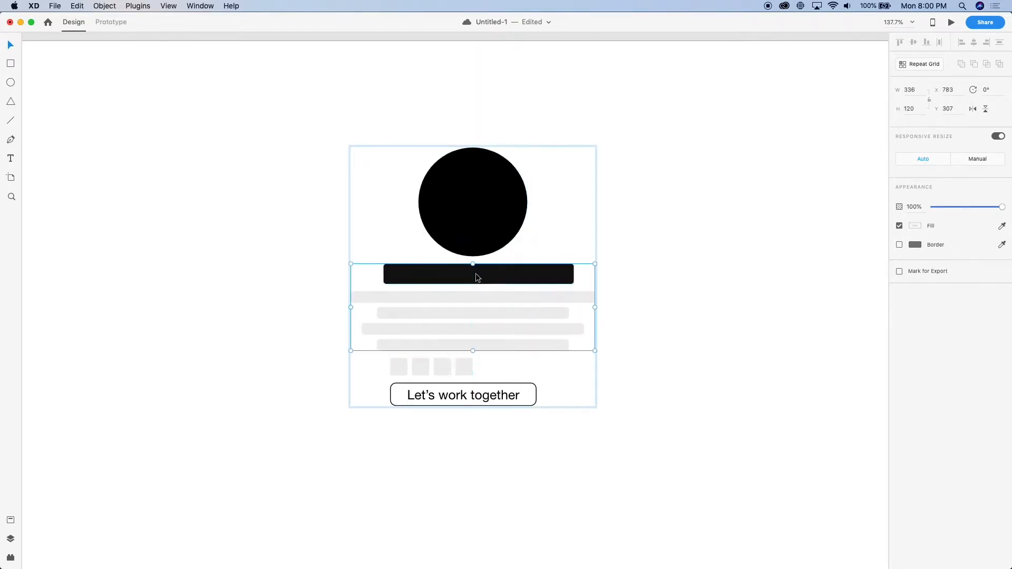
{"action": "left_click", "coordinate": [443, 372]}
{"action": "left_click_drag", "start_coordinate": [443, 373], "coordinate": [479, 409]}
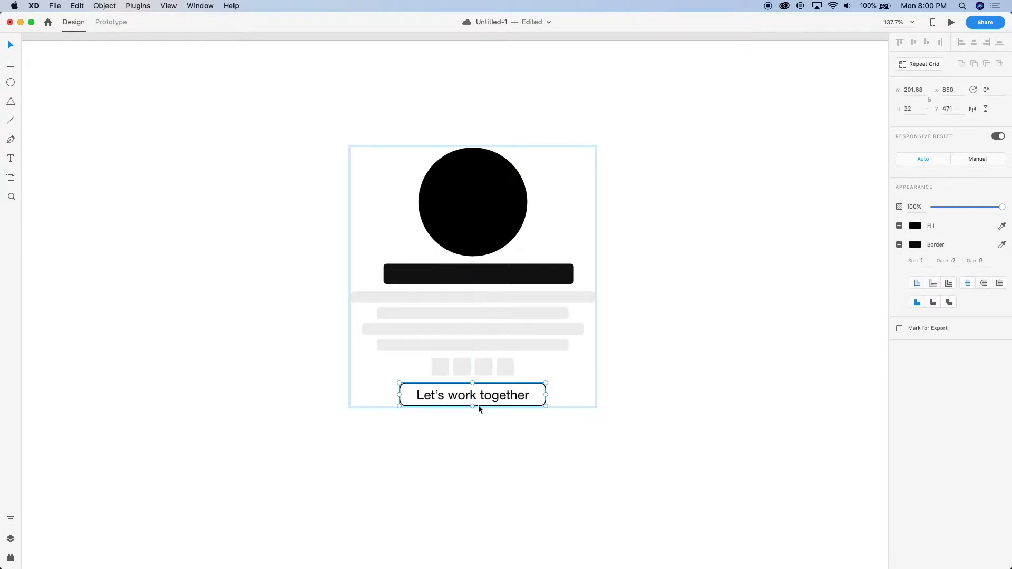
Centre the stacked header group horizontally and vertically on the header background rectangle
{"action": "scroll", "coordinate": [478, 405], "scroll_direction": "down", "scroll_amount": 10}
{"action": "scroll", "coordinate": [474, 357], "scroll_direction": "up", "scroll_amount": 1}
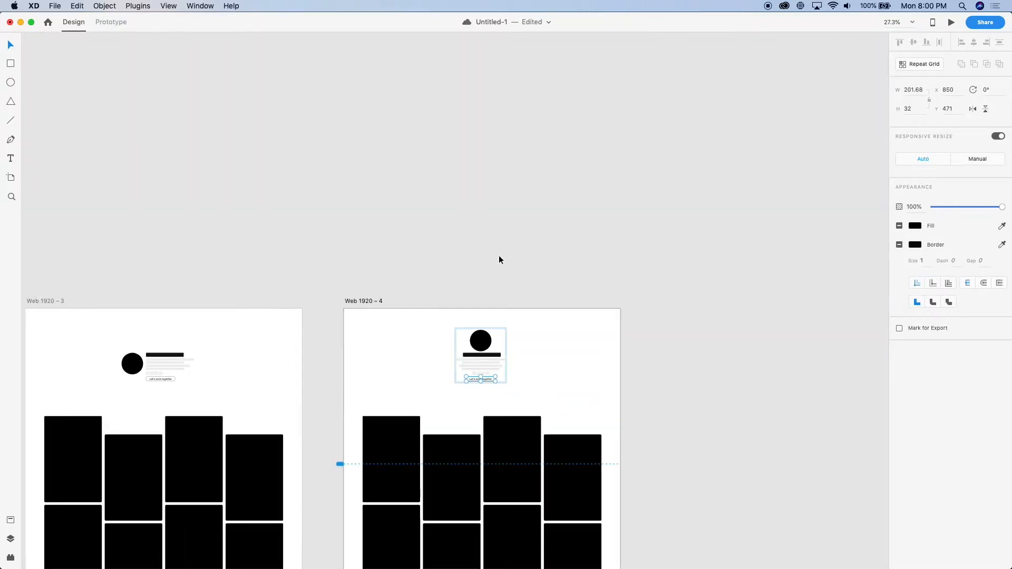
{"action": "left_click", "coordinate": [498, 259]}
{"action": "scroll", "coordinate": [480, 331], "scroll_direction": "up", "scroll_amount": 5}
{"action": "left_click", "coordinate": [479, 369]}
{"action": "left_click", "coordinate": [583, 392], "text": "shift"}
{"action": "key", "text": "ctrl+super+c"}
{"action": "key", "text": "ctrl+super+m"}
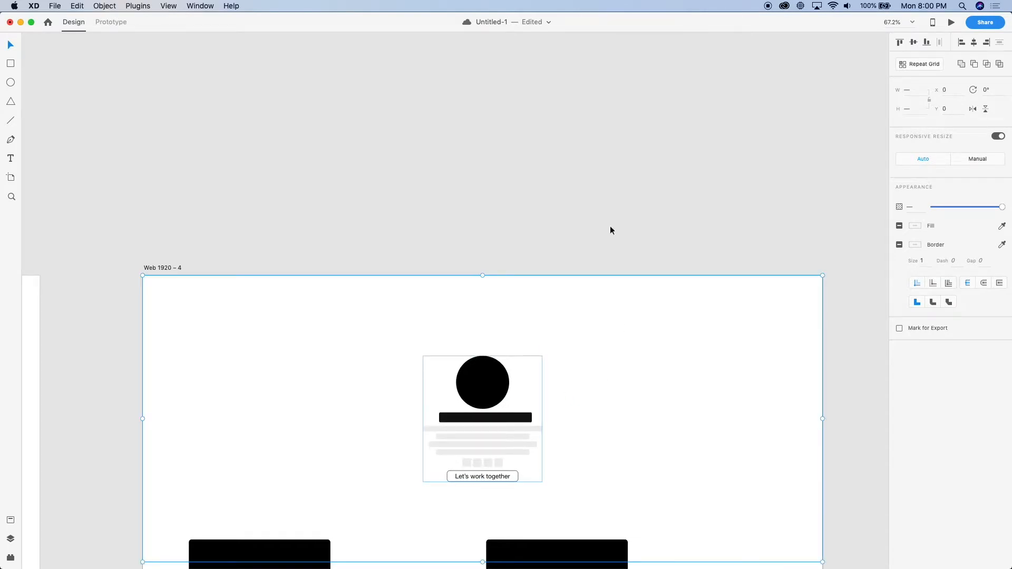
Preview the artboard with the centred header to check its alignment, and close the preview
{"action": "scroll", "coordinate": [595, 211], "scroll_direction": "down", "scroll_amount": 5}
{"action": "scroll", "coordinate": [574, 226], "scroll_direction": "up", "scroll_amount": 1}
{"action": "key", "text": "super+Return"}
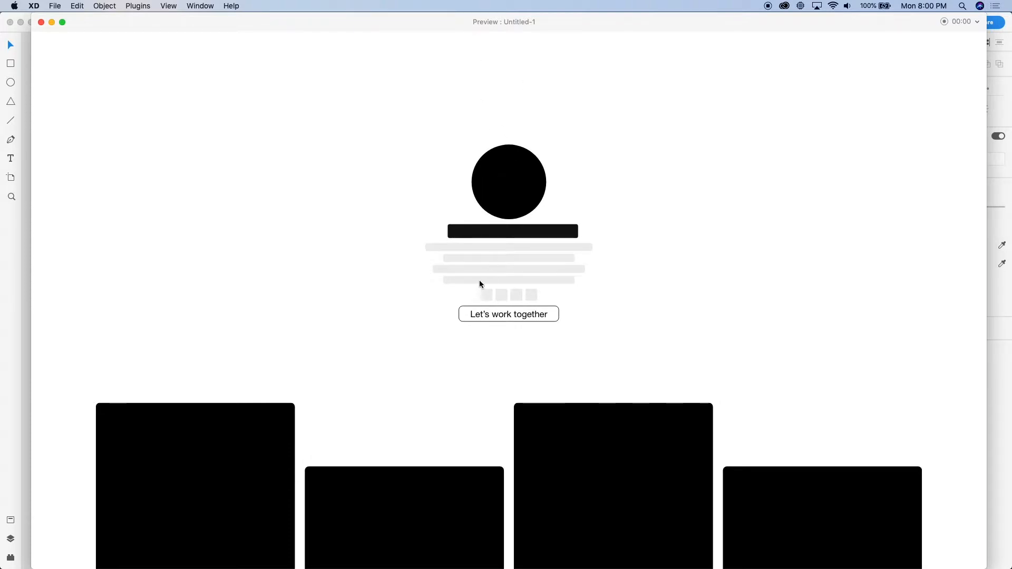
{"action": "left_click", "coordinate": [41, 22]}
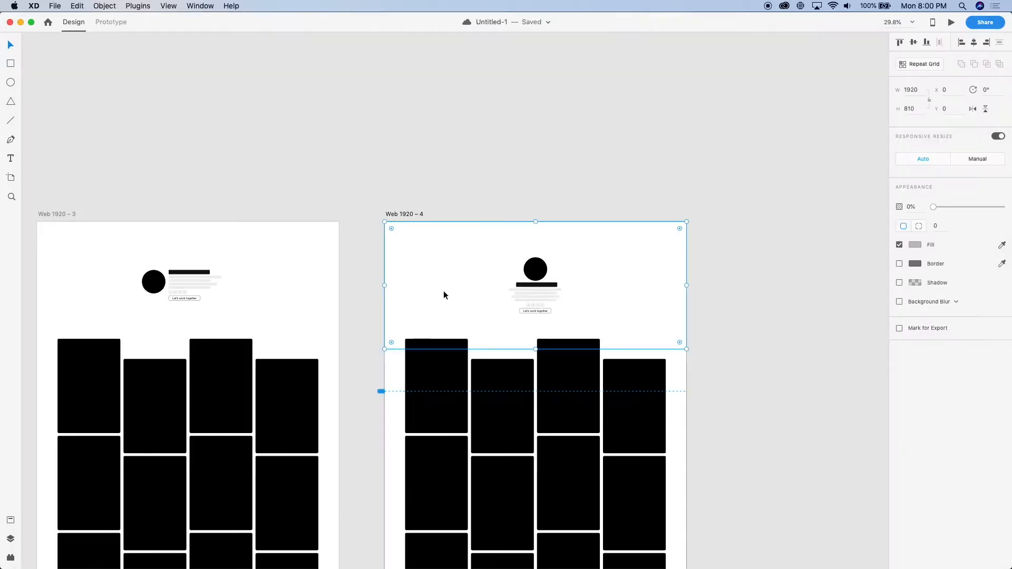
Centre the heading bar over the text bars and the avatar over the heading and text block
{"action": "scroll", "coordinate": [601, 262], "scroll_direction": "up", "scroll_amount": 5}
{"action": "scroll", "coordinate": [379, 311], "scroll_direction": "up", "scroll_amount": 4}
{"action": "double_click", "coordinate": [414, 300]}
{"action": "left_click_drag", "start_coordinate": [413, 299], "coordinate": [422, 304]}
{"action": "double_click", "coordinate": [421, 363]}
{"action": "left_click", "coordinate": [420, 397], "text": "shift"}
{"action": "key", "text": "shift+c"}
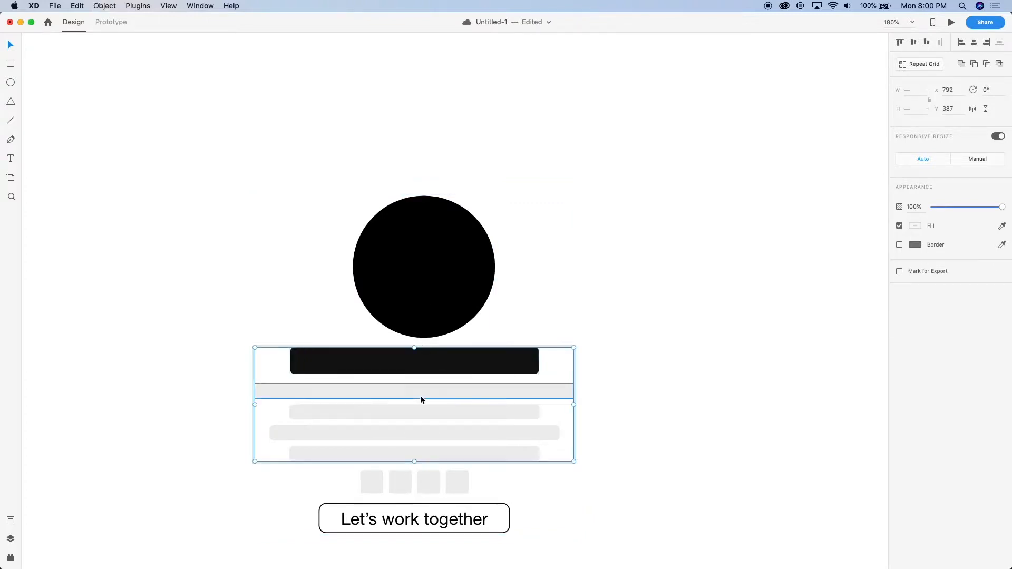
{"action": "left_click", "coordinate": [416, 285], "text": "shift"}
{"action": "key", "text": "shift+c"}
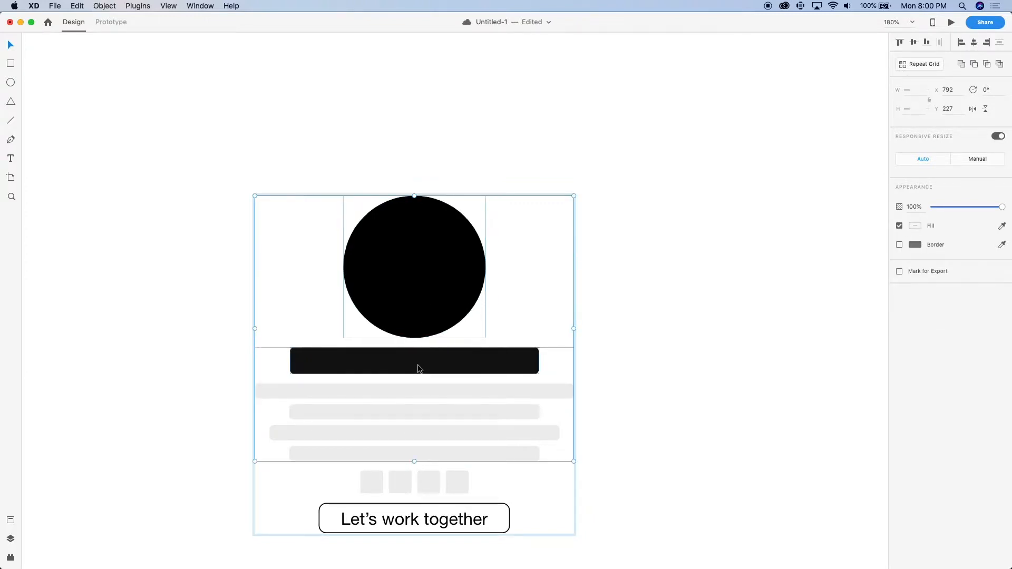
Preview the page, examine the header and card grid along its full length, and close the preview
{"action": "key", "text": "super+0"}
{"action": "key", "text": "super+Return"}
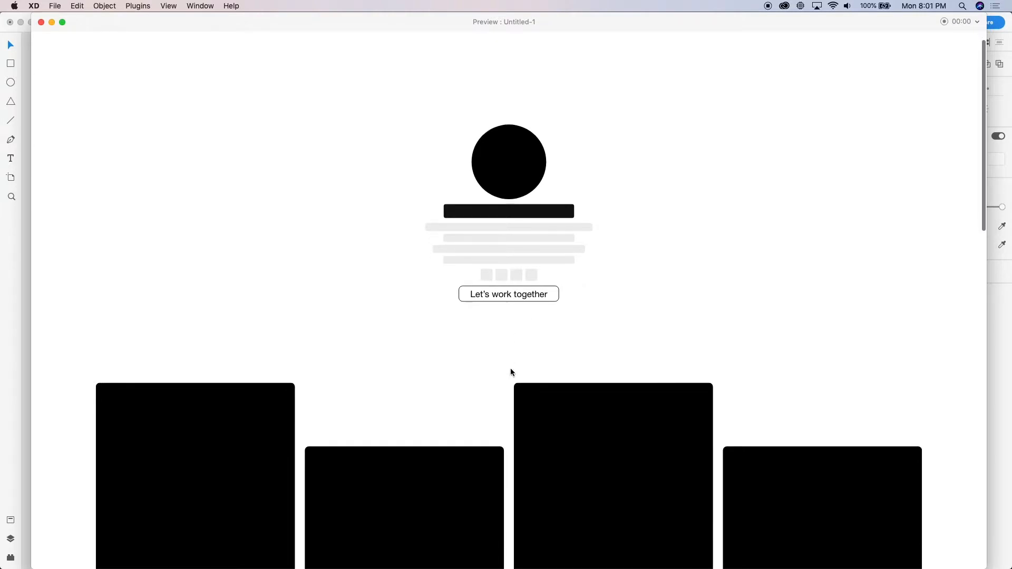
{"action": "scroll", "coordinate": [440, 402], "scroll_direction": "down", "scroll_amount": 10}
{"action": "scroll", "coordinate": [439, 403], "scroll_direction": "down", "scroll_amount": 15}
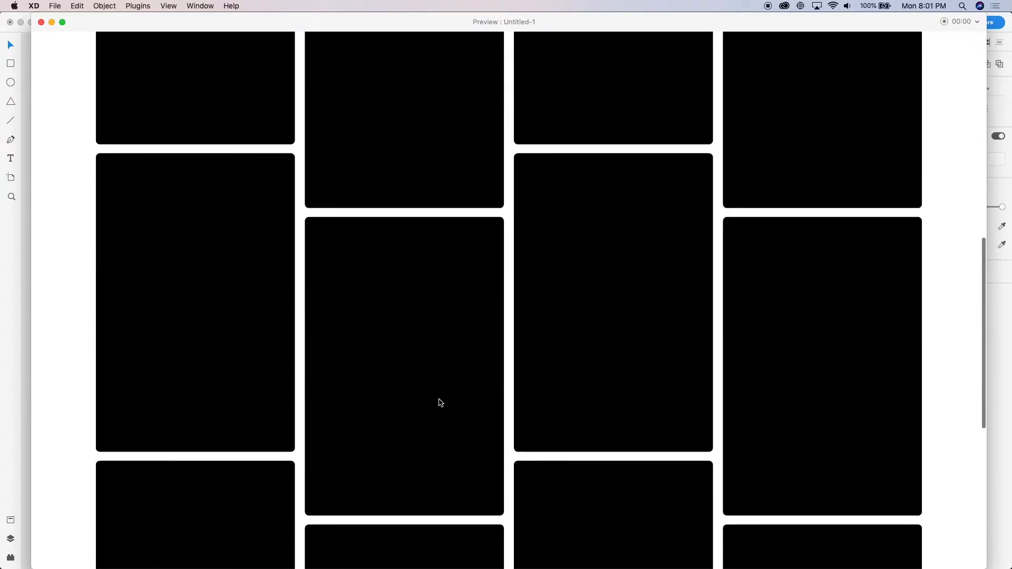
{"action": "scroll", "coordinate": [439, 402], "scroll_direction": "up", "scroll_amount": 15}
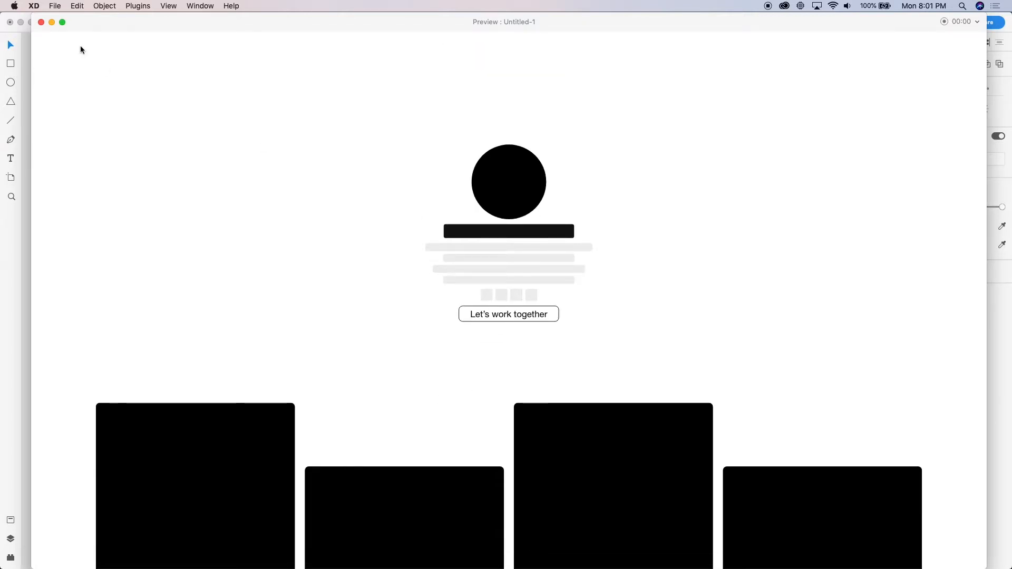
{"action": "left_click", "coordinate": [41, 23]}
Draw a rectangle on the pasteboard beside the Web 1920 – 4 artboard and size it 150 × 56
{"action": "left_click", "coordinate": [609, 372]}
{"action": "scroll", "coordinate": [608, 373], "scroll_direction": "down", "scroll_amount": 5}
{"action": "scroll", "coordinate": [609, 372], "scroll_direction": "down", "scroll_amount": 2}
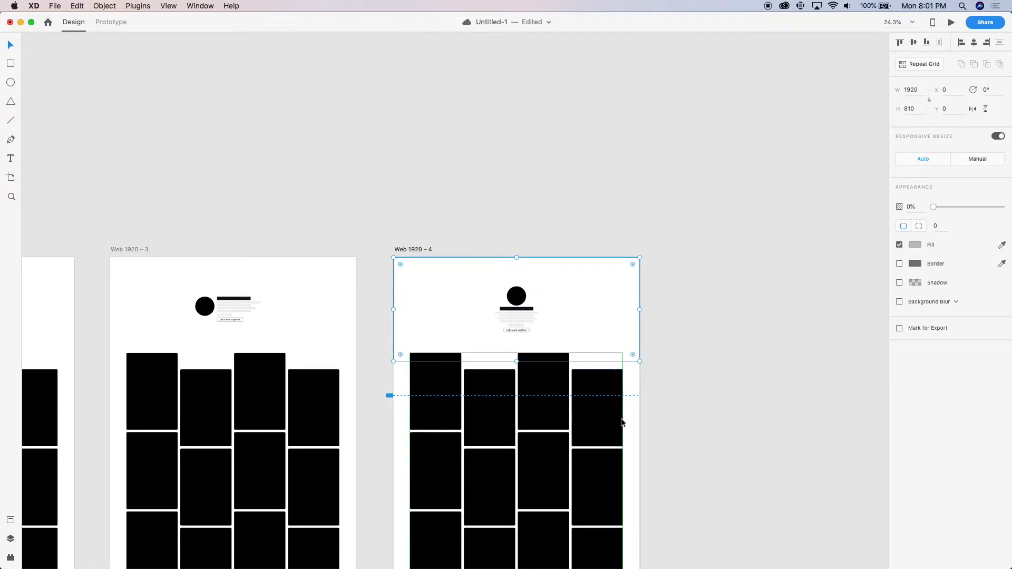
{"action": "scroll", "coordinate": [583, 378], "scroll_direction": "right", "scroll_amount": 4}
{"action": "scroll", "coordinate": [583, 377], "scroll_direction": "down", "scroll_amount": 3}
{"action": "left_click", "coordinate": [535, 337]}
{"action": "scroll", "coordinate": [535, 337], "scroll_direction": "up", "scroll_amount": 5}
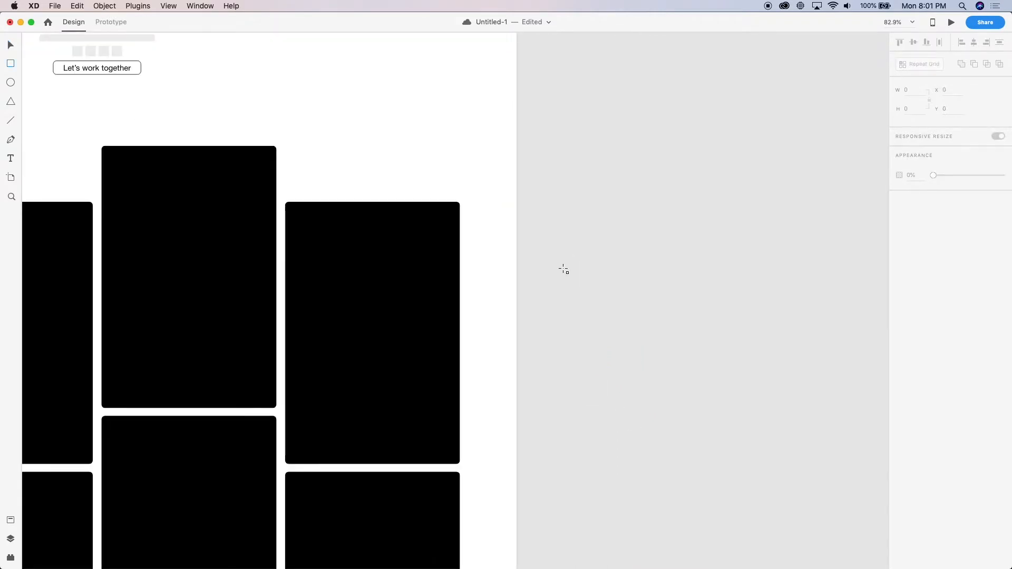
{"action": "mouse_move", "coordinate": [550, 254]}
{"action": "left_mouse_down"}
{"action": "mouse_move", "coordinate": [653, 291]}
{"action": "mouse_move", "coordinate": [643, 280]}
{"action": "mouse_move", "coordinate": [584, 271]}
{"action": "left_mouse_up"}
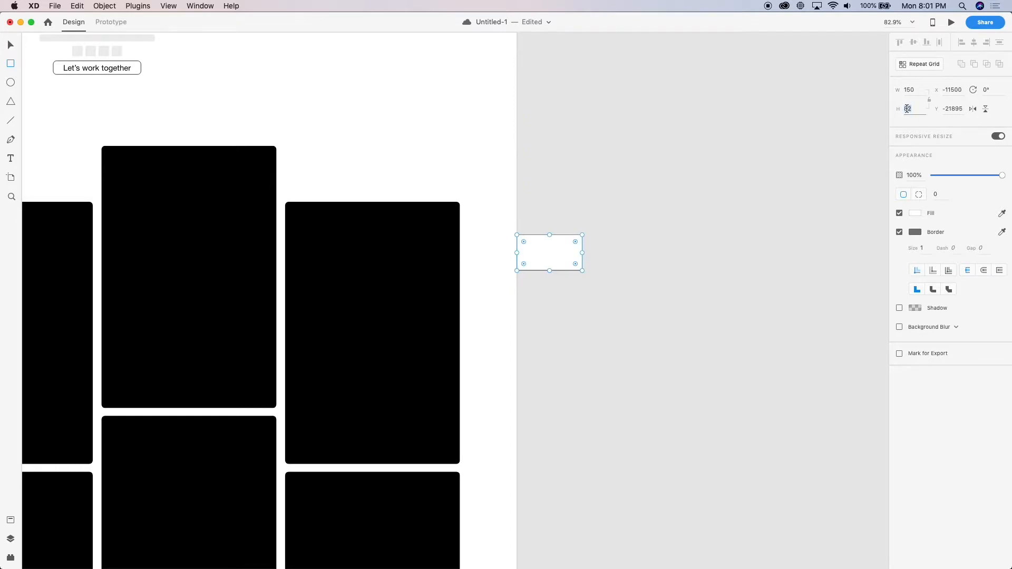
{"action": "type", "text": "56"}
{"action": "key", "text": "Return"}
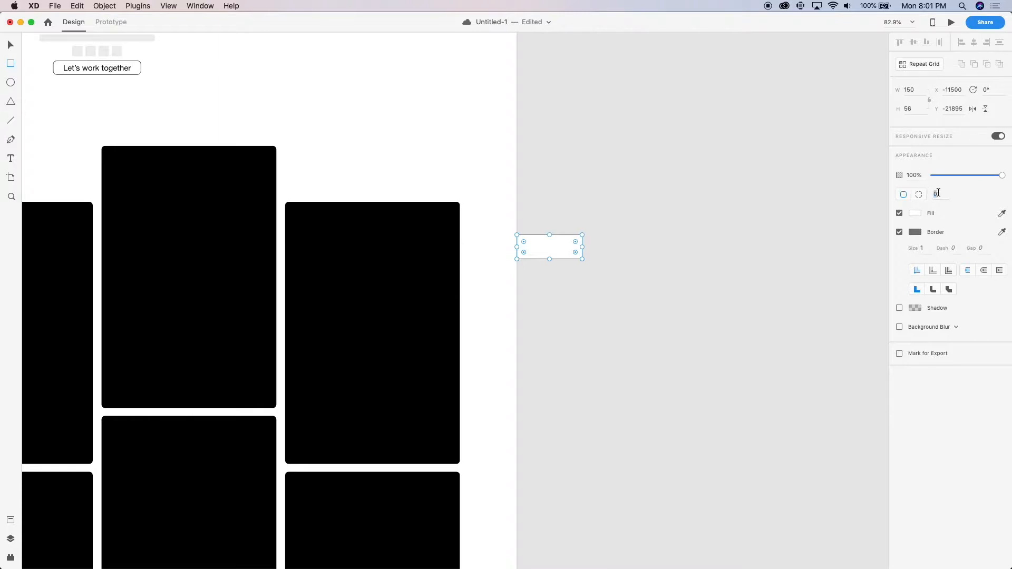
Set the rectangle's corner radius to 56 to give it a pill shape
{"action": "type", "text": "56"}
{"action": "key", "text": "Return"}
{"action": "key", "text": "v"}
Move the pill onto the Web 1920 – 4 artboard, overlapping the fourth column's first card at X 1689, Y 1263
{"action": "scroll", "coordinate": [564, 316], "scroll_direction": "up", "scroll_amount": 5}
{"action": "scroll", "coordinate": [561, 313], "scroll_direction": "down", "scroll_amount": 6}
{"action": "scroll", "coordinate": [561, 313], "scroll_direction": "left", "scroll_amount": 2}
{"action": "left_click_drag", "start_coordinate": [606, 268], "coordinate": [527, 374]}
{"action": "scroll", "coordinate": [418, 439], "scroll_direction": "left", "scroll_amount": 2}
{"action": "scroll", "coordinate": [419, 439], "scroll_direction": "down", "scroll_amount": 3}
{"action": "scroll", "coordinate": [489, 416], "scroll_direction": "up", "scroll_amount": 4}
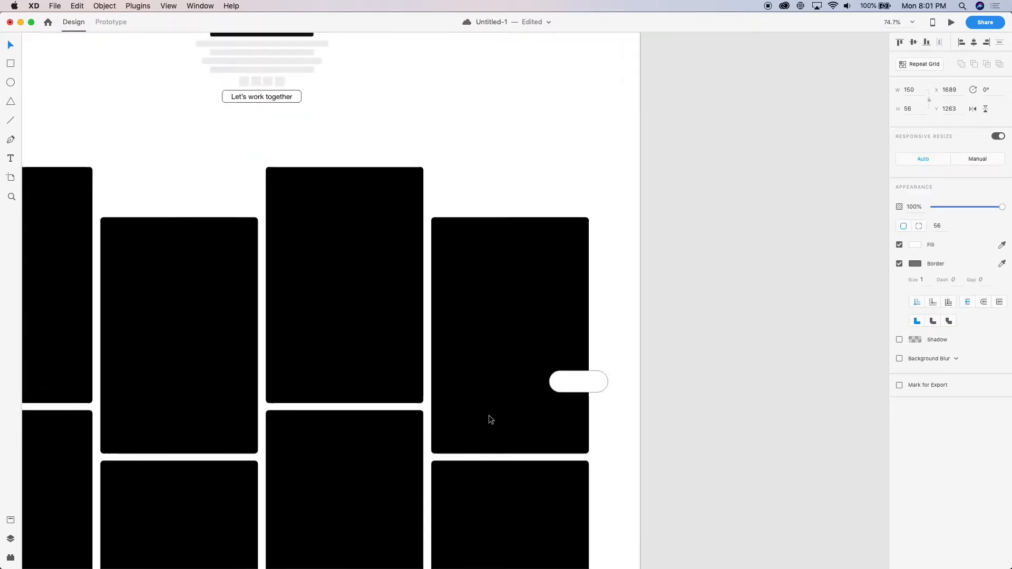
Reposition the pill over the right edge of the fourth column's first card, at X 1738, Y 992
{"action": "left_click_drag", "start_coordinate": [576, 384], "coordinate": [607, 288]}
{"action": "scroll", "coordinate": [607, 288], "scroll_direction": "up", "scroll_amount": 6}
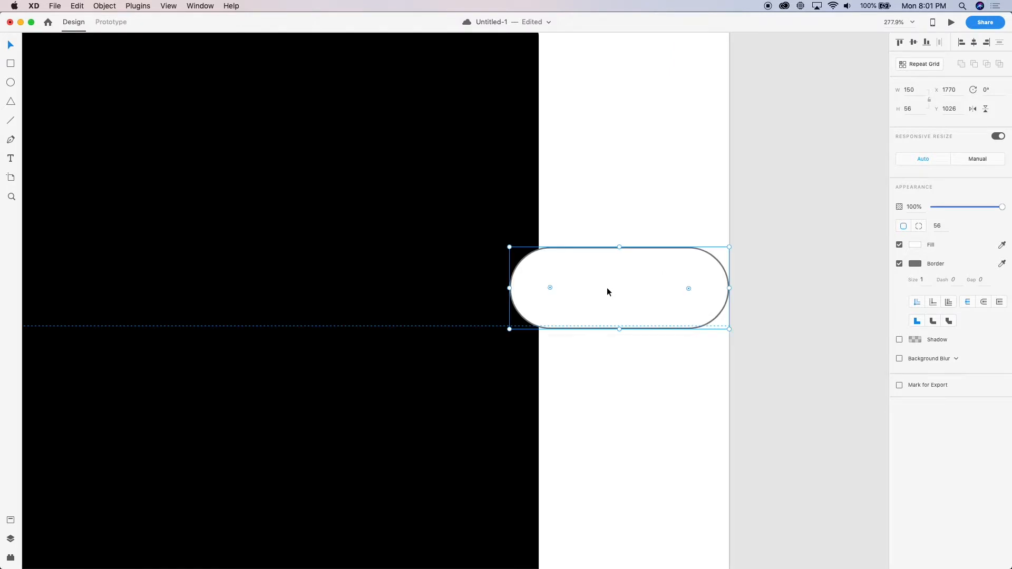
{"action": "key", "text": "Up"}
{"action": "key", "text": "Up"}
{"action": "key", "text": "shift+Up"}
{"action": "key", "text": "shift+Up"}
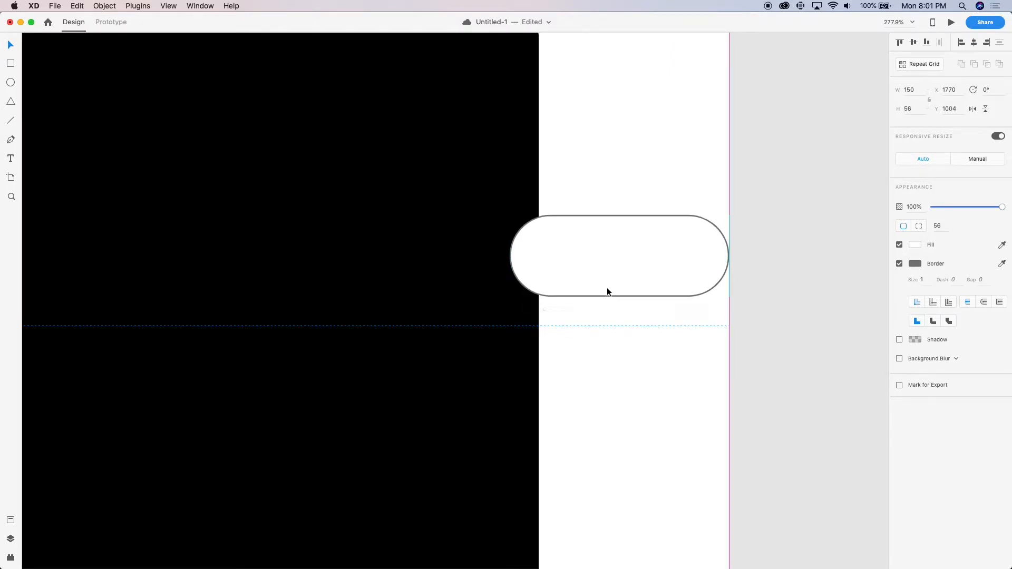
{"action": "key", "text": "shift+Up"}
{"action": "key", "text": "Up"}
{"action": "key", "text": "Up"}
{"action": "key", "text": "shift+Left"}
{"action": "key", "text": "shift+Left"}
{"action": "key", "text": "shift+Left"}
{"action": "key", "text": "Left"}
{"action": "key", "text": "Left"}
Remove the pill's border and change its fill to dark grey #4E4E4E
{"action": "left_click", "coordinate": [899, 265]}
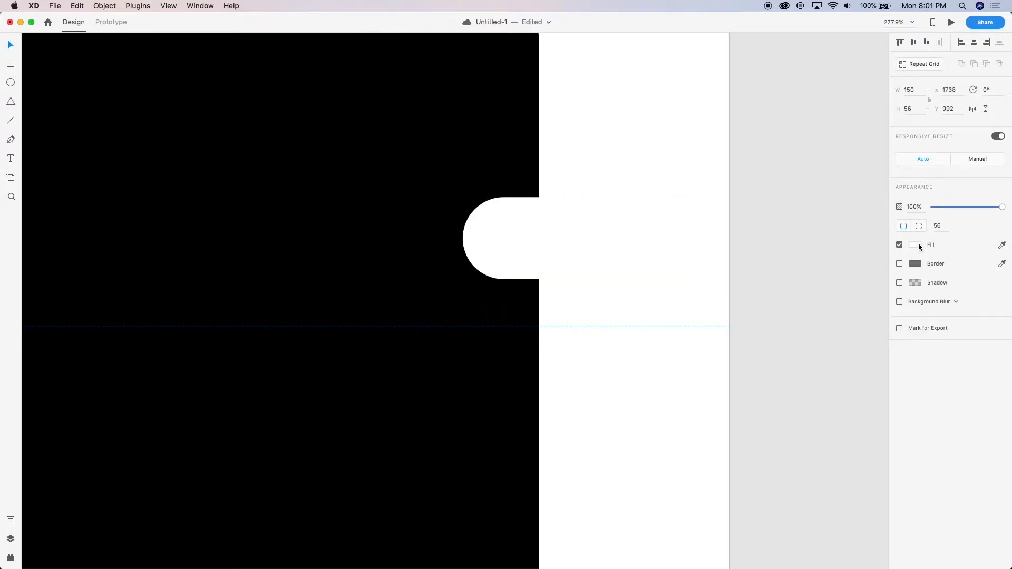
{"action": "left_click", "coordinate": [915, 245]}
{"action": "left_click_drag", "start_coordinate": [811, 226], "coordinate": [775, 249]}
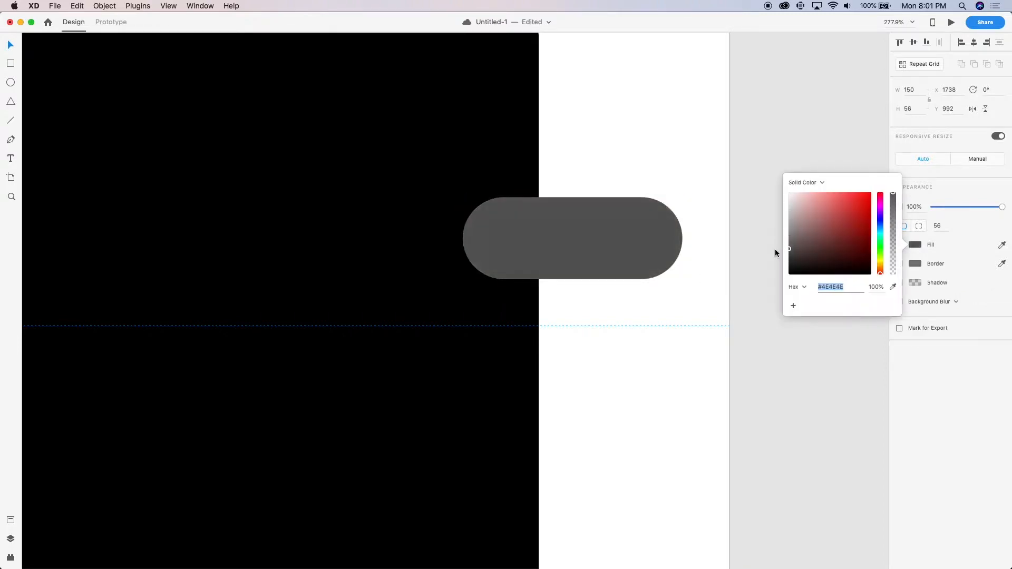
Enable the pill's shadow and raise the shadow colour's opacity
{"action": "left_click", "coordinate": [943, 286]}
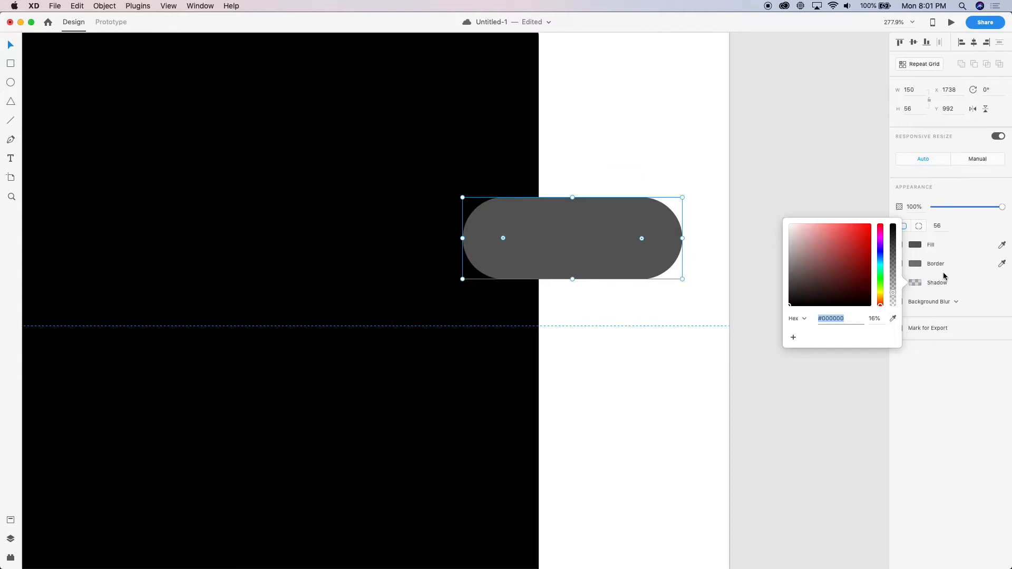
{"action": "left_click", "coordinate": [899, 283]}
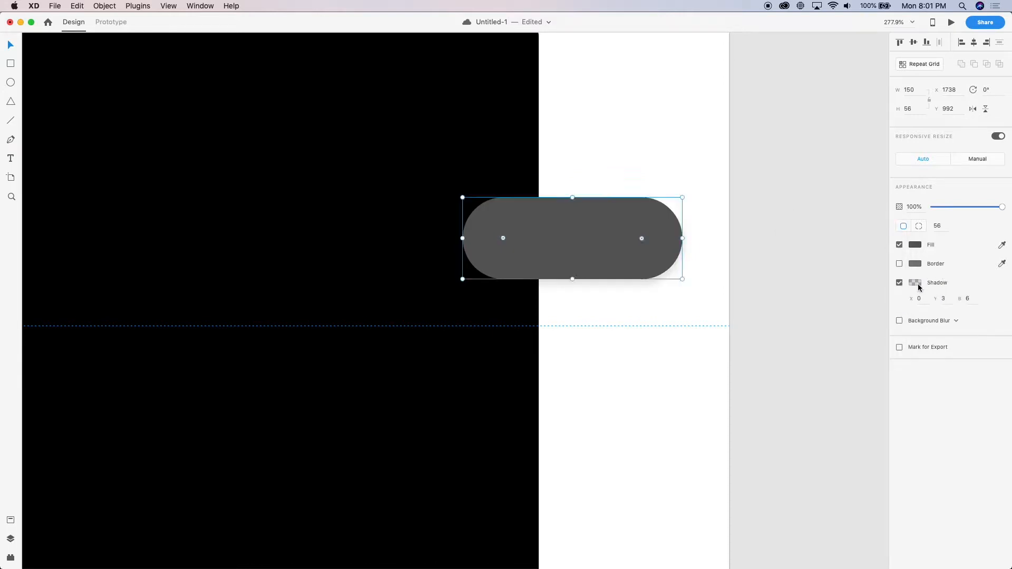
{"action": "left_click", "coordinate": [915, 283]}
{"action": "left_click_drag", "start_coordinate": [894, 297], "coordinate": [889, 279]}
{"action": "left_click", "coordinate": [786, 111]}
Preview the Web 1920 – 4 artboard, examine how the pill behaves while the page scrolls, and close the preview
{"action": "scroll", "coordinate": [786, 112], "scroll_direction": "down", "scroll_amount": 10}
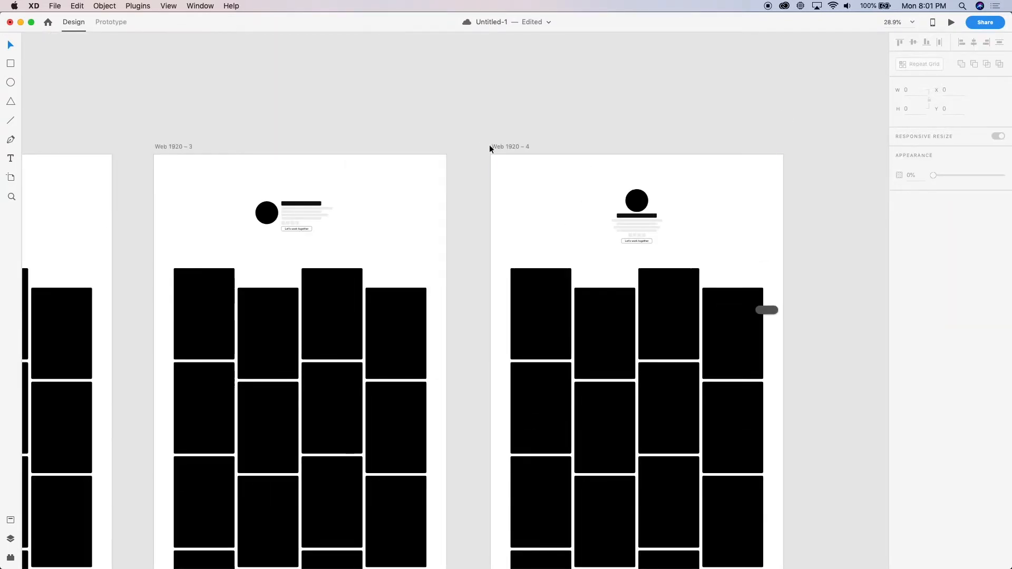
{"action": "left_click", "coordinate": [490, 148]}
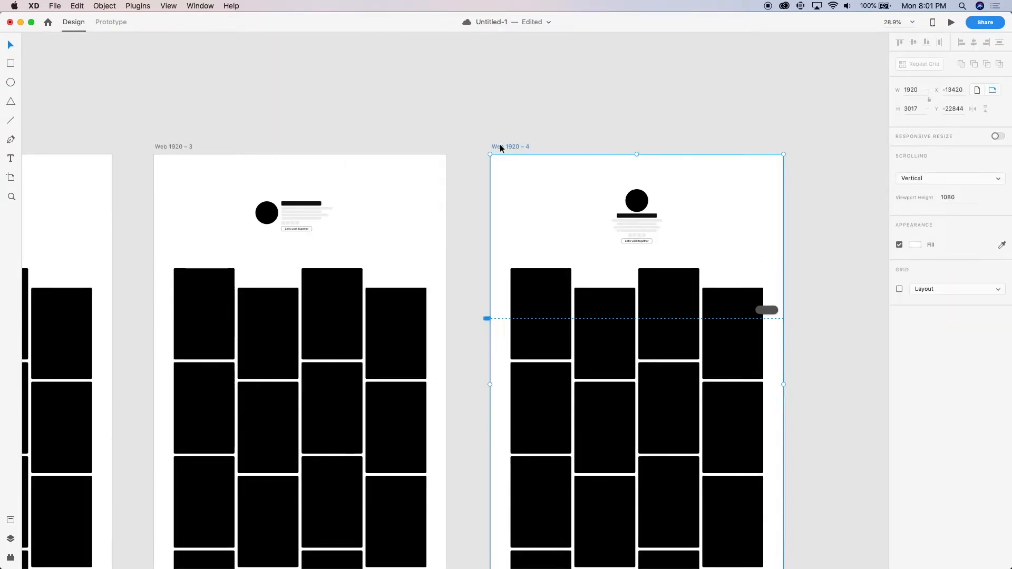
{"action": "key", "text": "super+Return"}
{"action": "scroll", "coordinate": [515, 207], "scroll_direction": "down", "scroll_amount": 3}
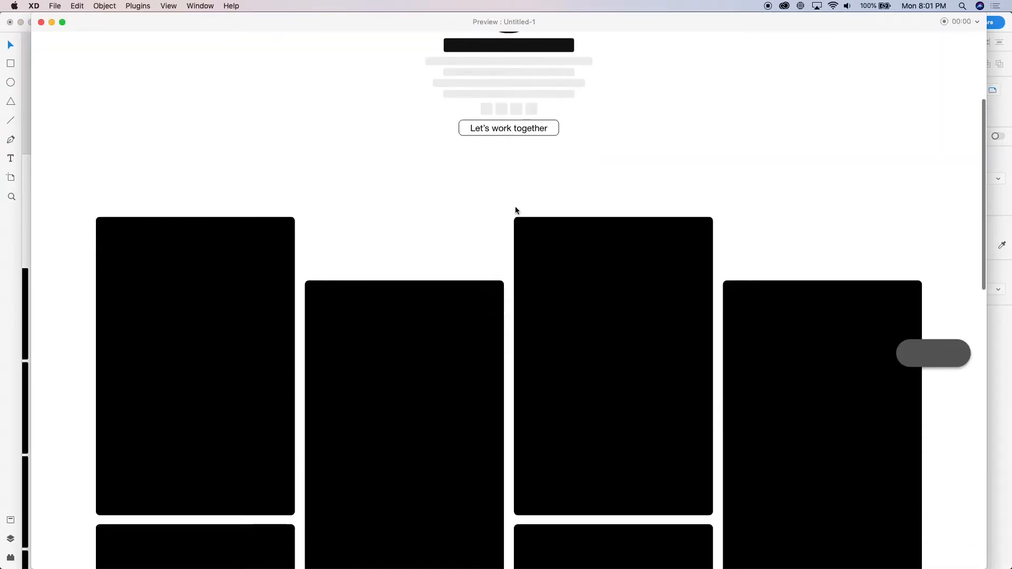
{"action": "key", "text": "super+w"}
Fix the pill's position when scrolling in Prototype mode and return to Design mode
{"action": "left_click", "coordinate": [771, 309]}
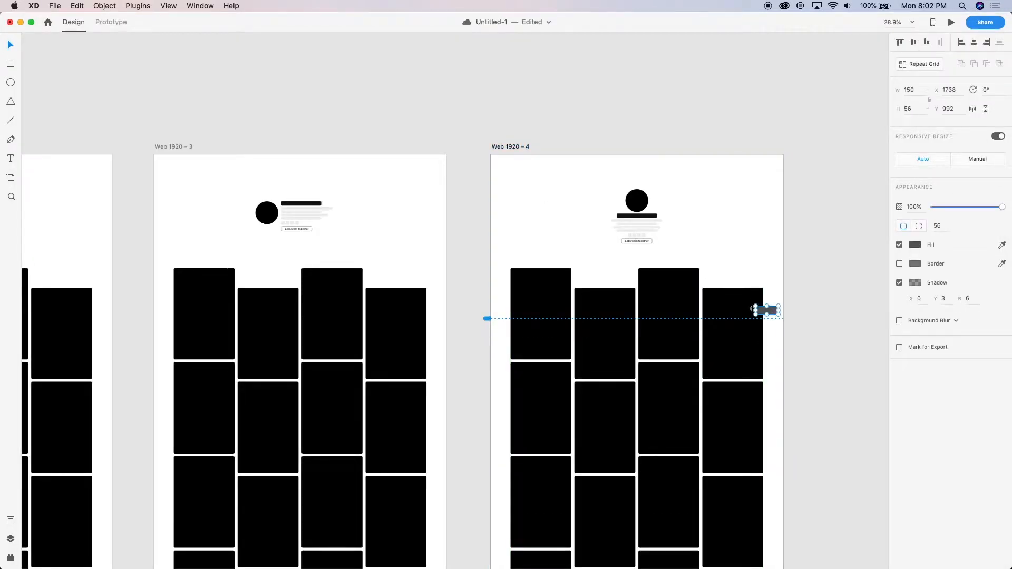
{"action": "key", "text": "ctrl+Tab"}
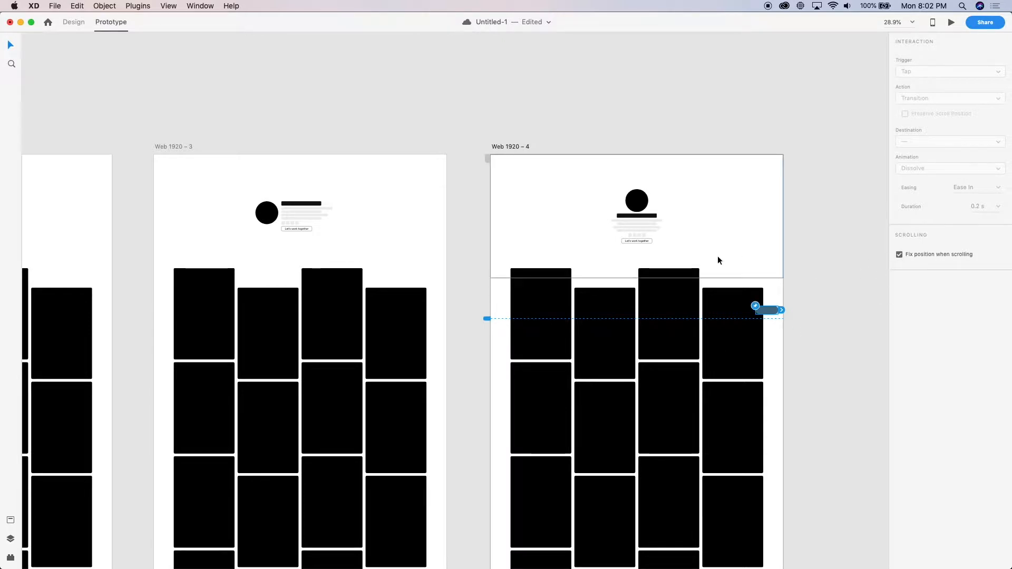
{"action": "key", "text": "ctrl+Tab"}
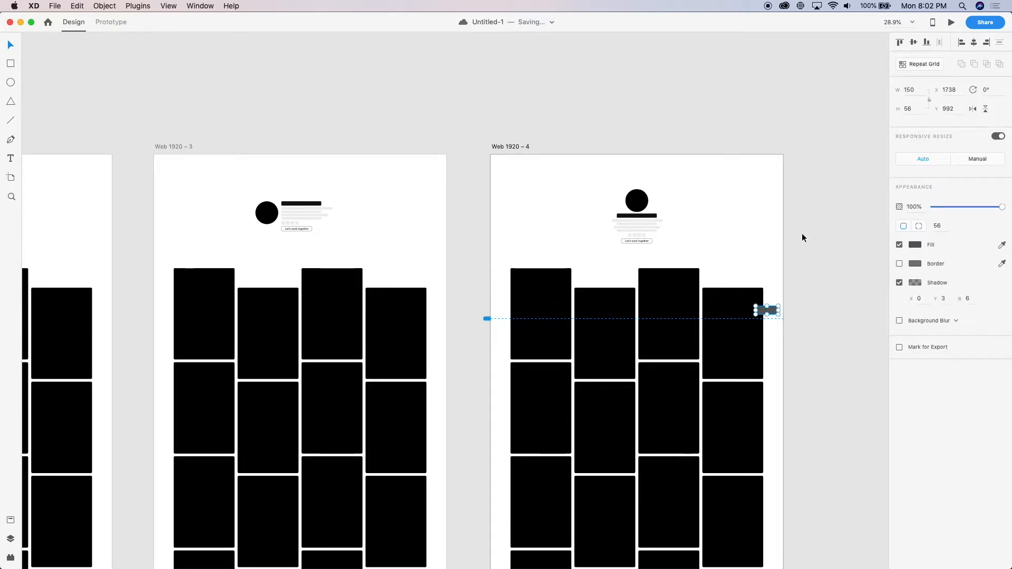
Preview Web 1920 – 4 again, check the pill's fixed position while scrolling down and back up, and close the preview
{"action": "left_click", "coordinate": [811, 324]}
{"action": "scroll", "coordinate": [812, 323], "scroll_direction": "up", "scroll_amount": 5}
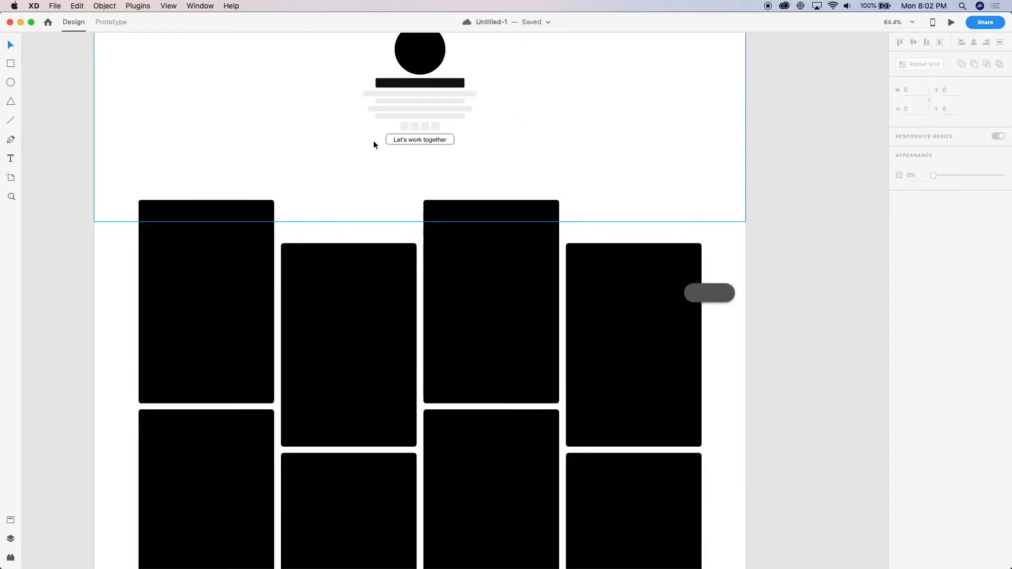
{"action": "scroll", "coordinate": [373, 141], "scroll_direction": "down", "scroll_amount": 6}
{"action": "left_click", "coordinate": [300, 64]}
{"action": "key", "text": "super+Return"}
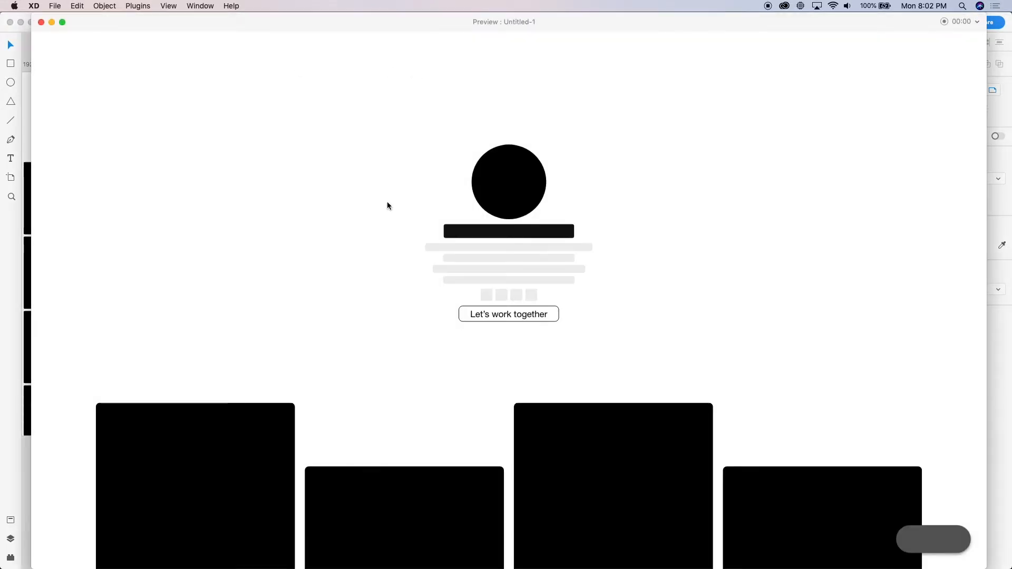
{"action": "scroll", "coordinate": [387, 206], "scroll_direction": "down", "scroll_amount": 10}
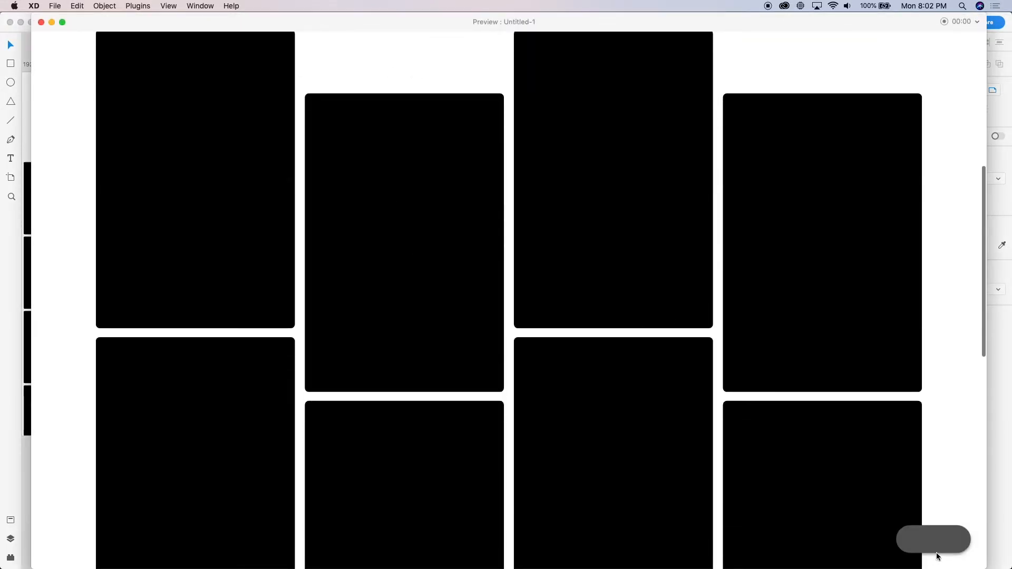
{"action": "scroll", "coordinate": [714, 410], "scroll_direction": "down", "scroll_amount": 7}
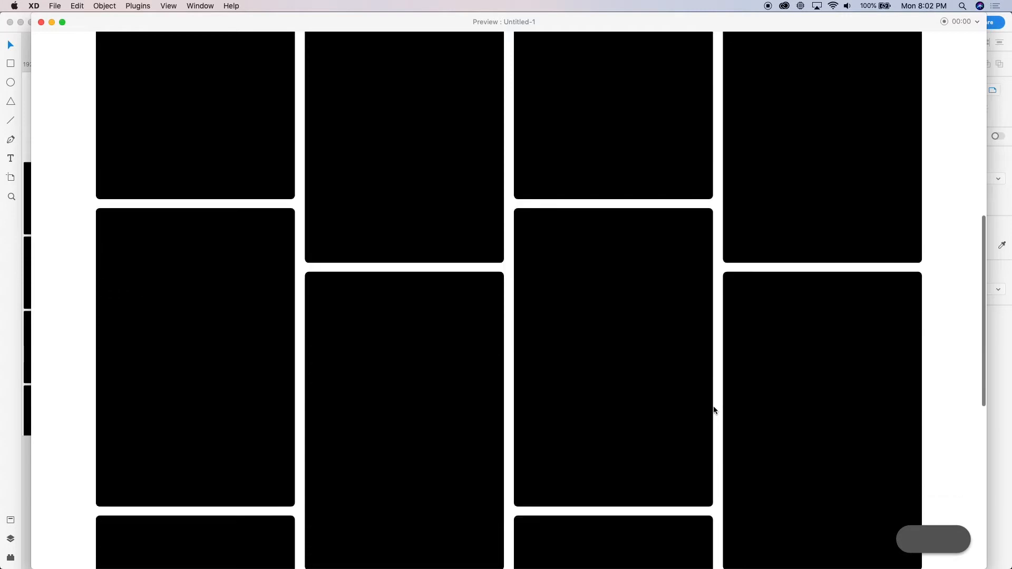
{"action": "scroll", "coordinate": [714, 410], "scroll_direction": "up", "scroll_amount": 12}
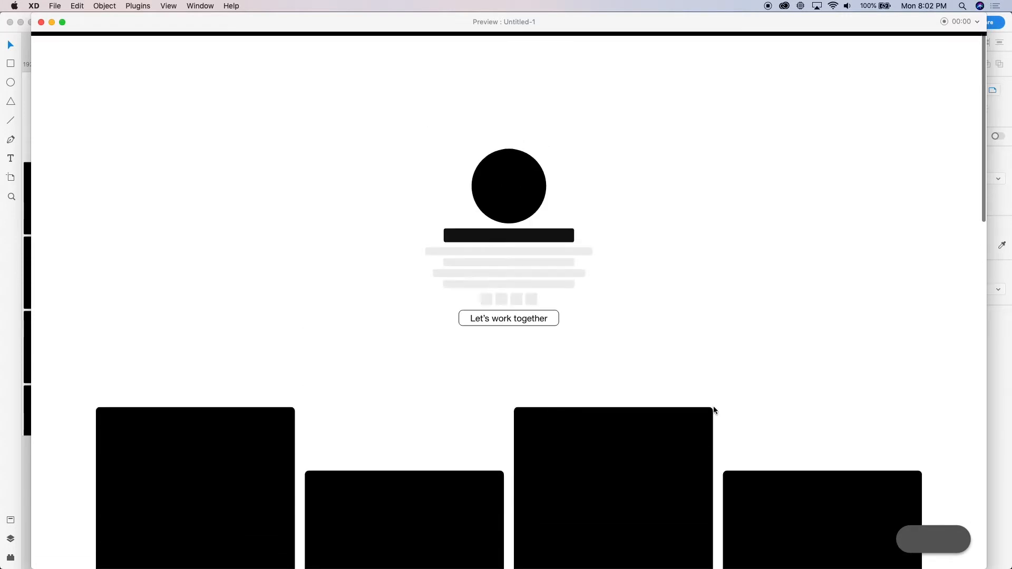
{"action": "left_click", "coordinate": [41, 23]}
Duplicate the Web 1920 – 4 artboard into the empty space beside it
{"action": "scroll", "coordinate": [346, 164], "scroll_direction": "down", "scroll_amount": 5}
{"action": "left_click", "coordinate": [451, 134]}
{"action": "scroll", "coordinate": [451, 133], "scroll_direction": "right", "scroll_amount": 5}
{"action": "scroll", "coordinate": [272, 153], "scroll_direction": "left", "scroll_amount": 5}
{"action": "left_click_drag", "start_coordinate": [149, 117], "coordinate": [246, 148]}
{"action": "scroll", "coordinate": [246, 148], "scroll_direction": "up", "scroll_amount": 5}
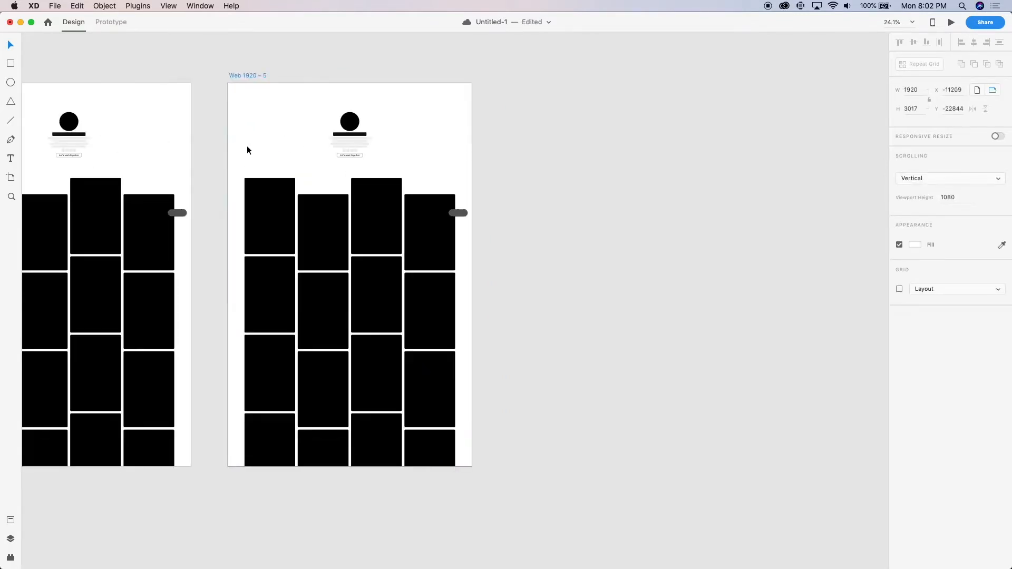
Move the duplicate artboard's card grid up to X 130, Y -29 and shift the centred header group slightly down
{"action": "scroll", "coordinate": [338, 125], "scroll_direction": "down", "scroll_amount": 5}
{"action": "scroll", "coordinate": [340, 278], "scroll_direction": "up", "scroll_amount": 5}
{"action": "left_click_drag", "start_coordinate": [340, 278], "coordinate": [387, 146]}
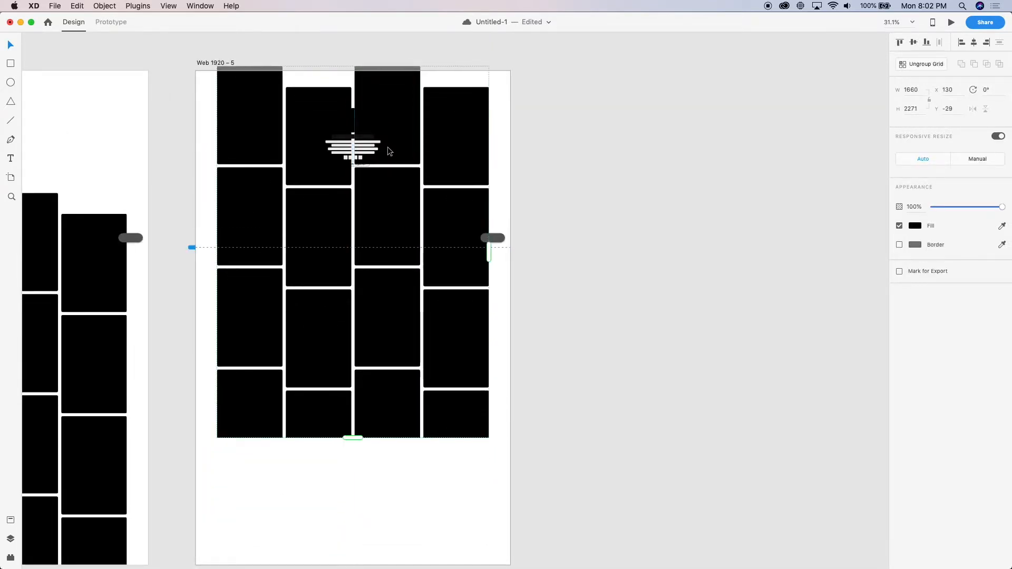
{"action": "left_click", "coordinate": [600, 117]}
{"action": "scroll", "coordinate": [339, 66], "scroll_direction": "up", "scroll_amount": 4}
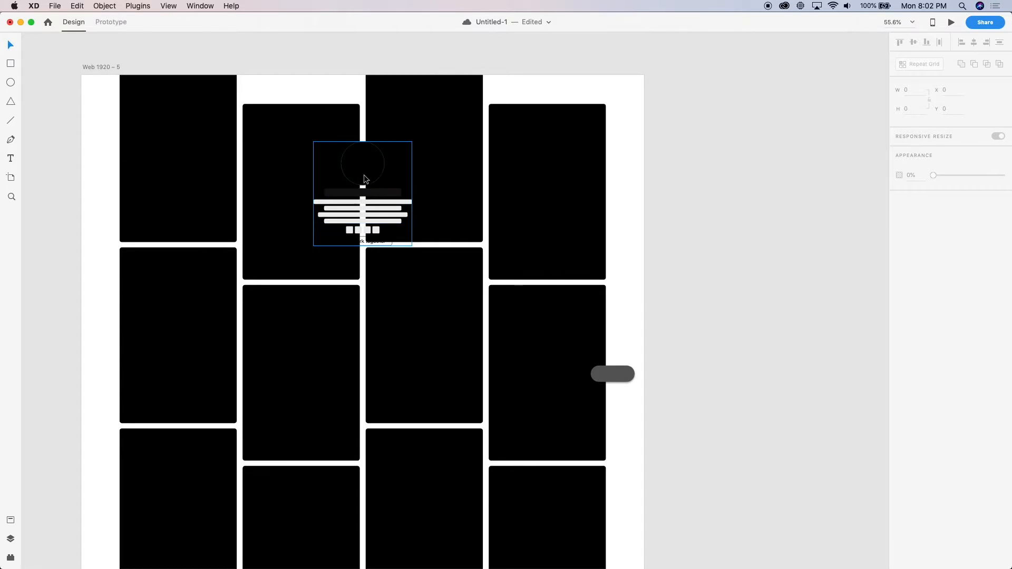
{"action": "mouse_move", "coordinate": [362, 167]}
{"action": "left_mouse_down"}
{"action": "mouse_move", "coordinate": [363, 91]}
{"action": "mouse_move", "coordinate": [422, 213]}
{"action": "left_mouse_up"}
Draw a full-width white bar across the top of Web 1920 – 5, set its height to 100, and remove its border
{"action": "key", "text": "r"}
{"action": "mouse_move", "coordinate": [644, 74]}
{"action": "left_mouse_down"}
{"action": "mouse_move", "coordinate": [218, 109]}
{"action": "mouse_move", "coordinate": [82, 102]}
{"action": "left_mouse_up"}
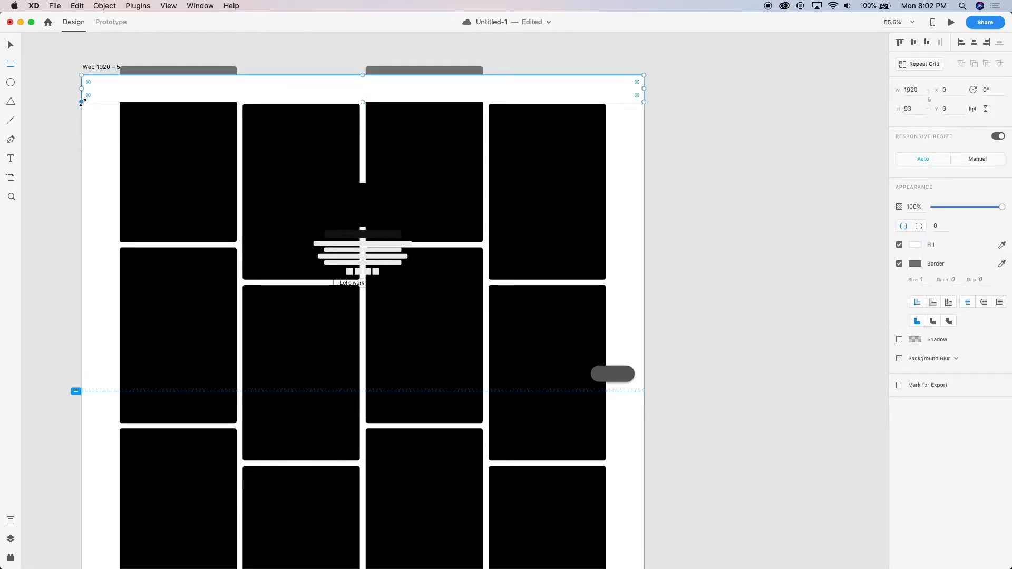
{"action": "left_click", "coordinate": [913, 109]}
{"action": "type", "text": "100"}
{"action": "key", "text": "Return"}
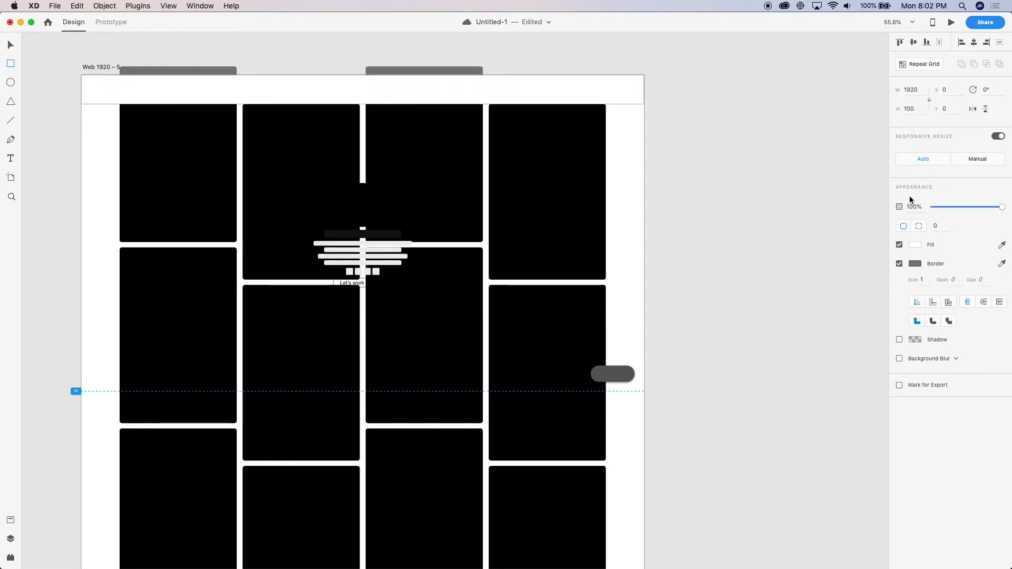
{"action": "left_click", "coordinate": [900, 263]}
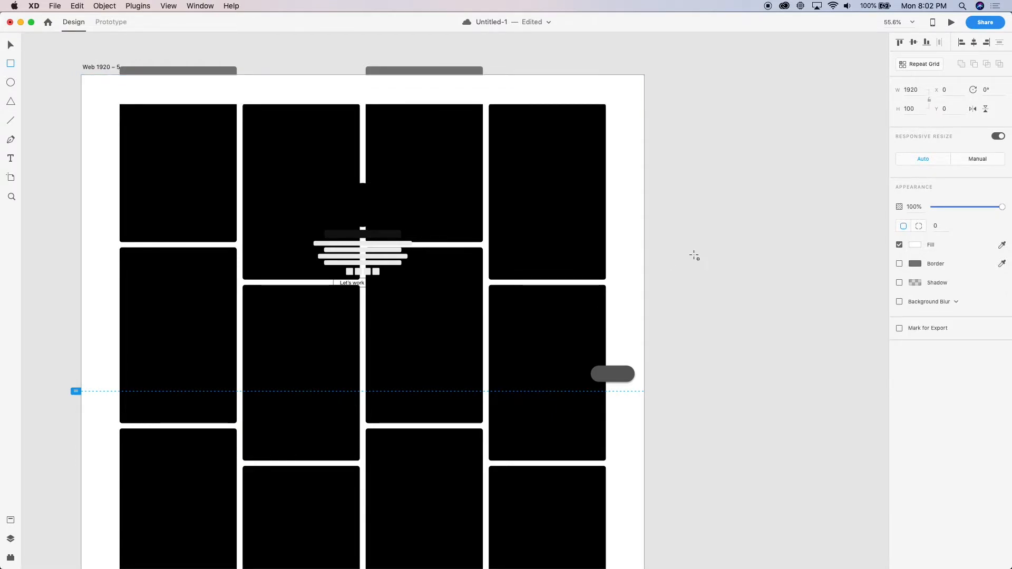
Move the centred header group off Web 1920 – 5 onto the pasteboard above it
{"action": "scroll", "coordinate": [316, 252], "scroll_direction": "up", "scroll_amount": 2}
{"action": "left_click_drag", "start_coordinate": [413, 276], "coordinate": [294, 99]}
{"action": "scroll", "coordinate": [294, 99], "scroll_direction": "left", "scroll_amount": 2}
Copy the header group's black circle into the white top bar and scale it down to 62 × 62 near the bar's left end
{"action": "double_click", "coordinate": [375, 57]}
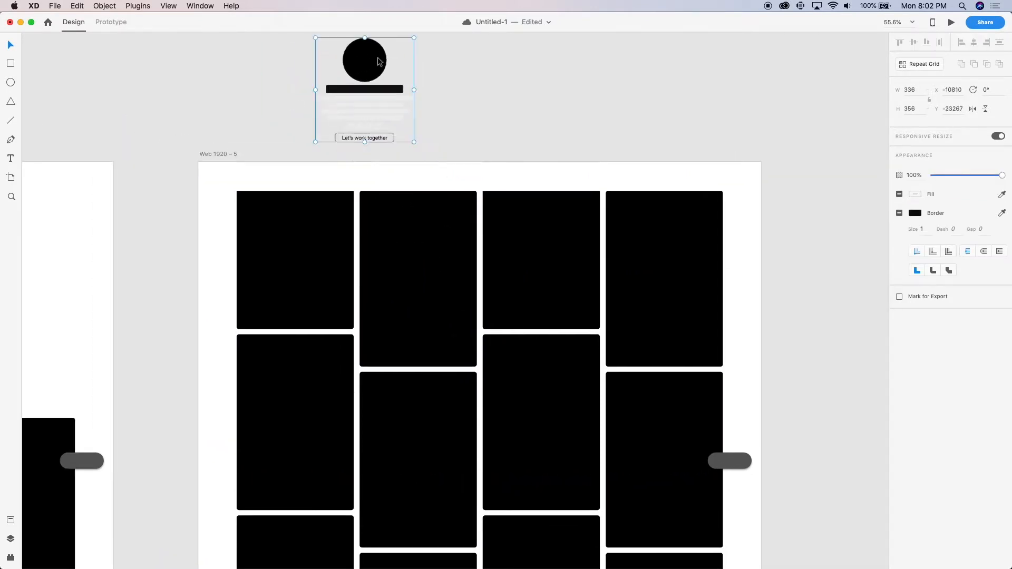
{"action": "scroll", "coordinate": [196, 193], "scroll_direction": "up", "scroll_amount": 5}
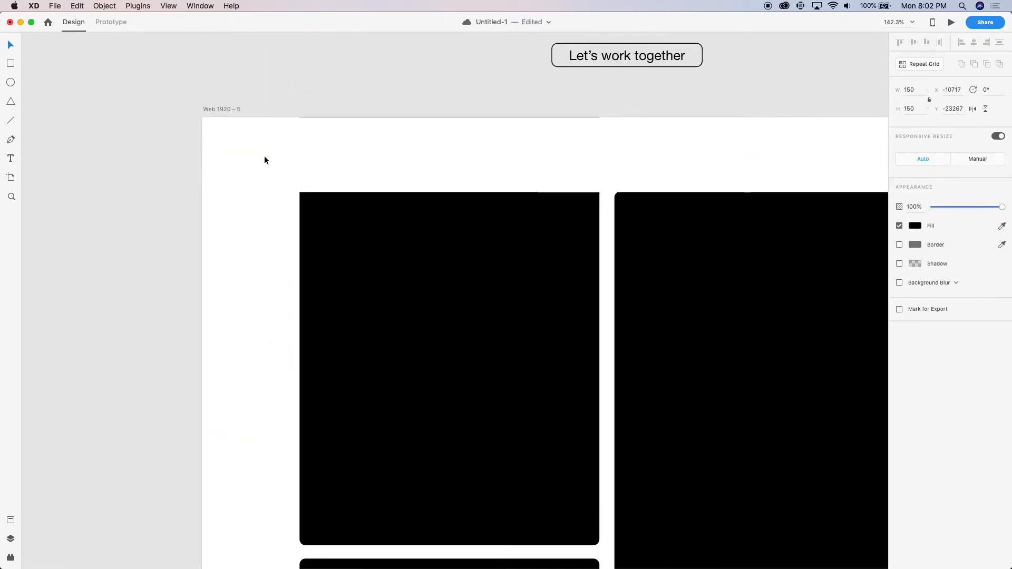
{"action": "scroll", "coordinate": [293, 147], "scroll_direction": "up", "scroll_amount": 3}
{"action": "left_click", "coordinate": [262, 289]}
{"action": "key", "text": "super+v"}
{"action": "left_click_drag", "start_coordinate": [506, 420], "coordinate": [232, 315]}
{"action": "left_click_drag", "start_coordinate": [299, 373], "coordinate": [232, 295]}
Align the small circle vertically to the middle of the white top bar
{"action": "left_click", "coordinate": [313, 303], "text": "shift"}
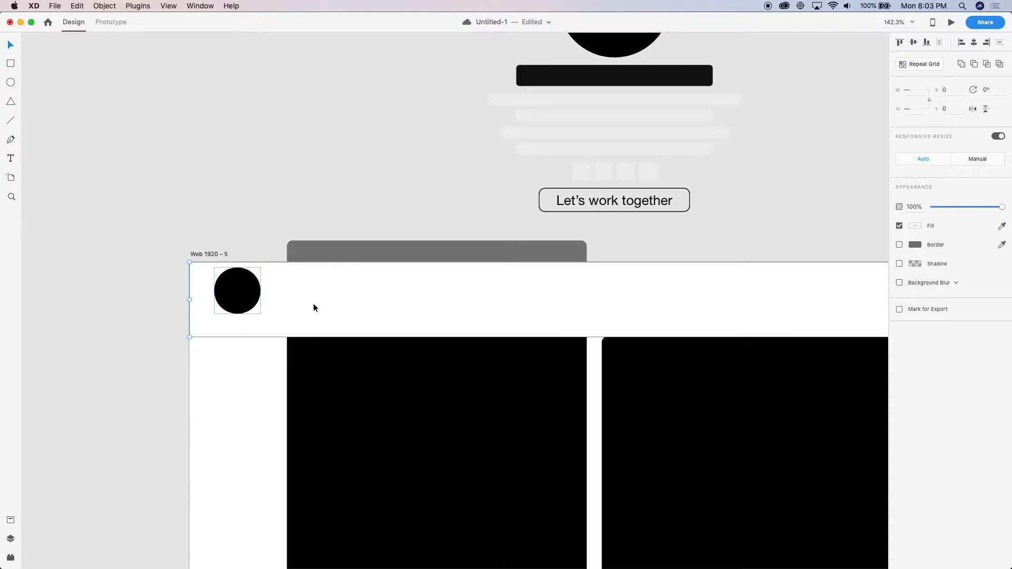
{"action": "key", "text": "ctrl+super+c"}
{"action": "key", "text": "super+z"}
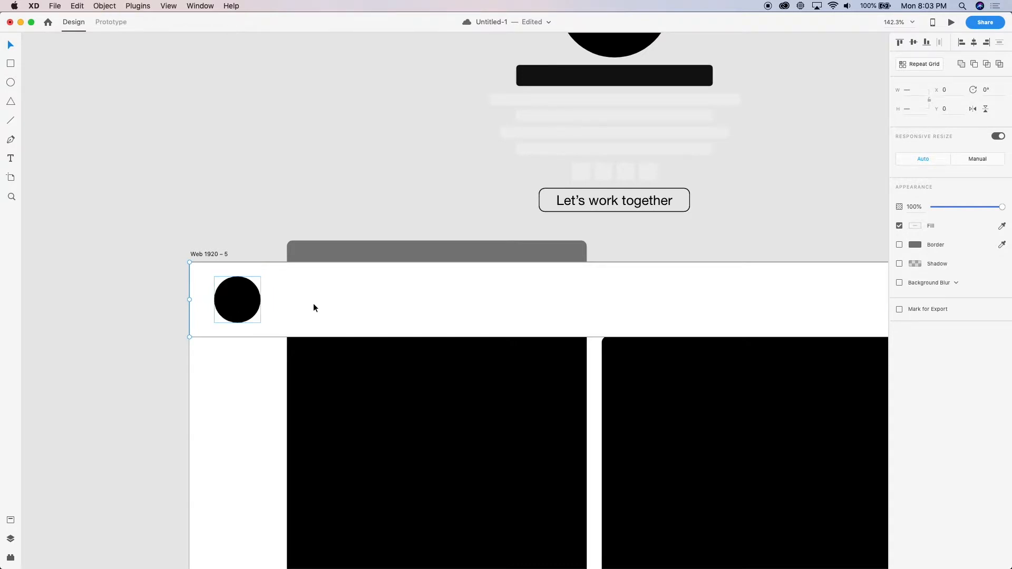
{"action": "scroll", "coordinate": [241, 240], "scroll_direction": "down", "scroll_amount": 3}
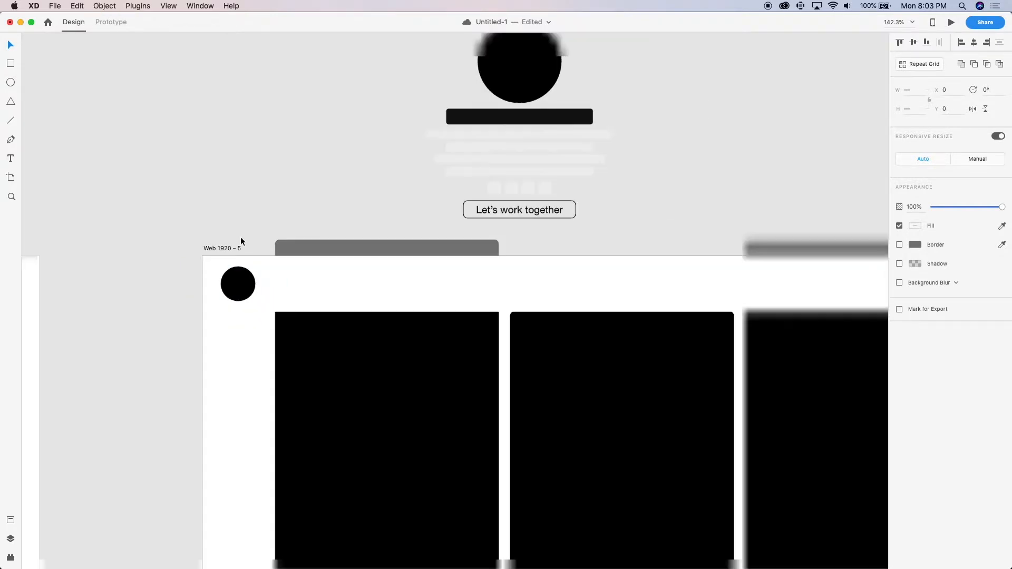
{"action": "left_click", "coordinate": [320, 286], "text": "shift"}
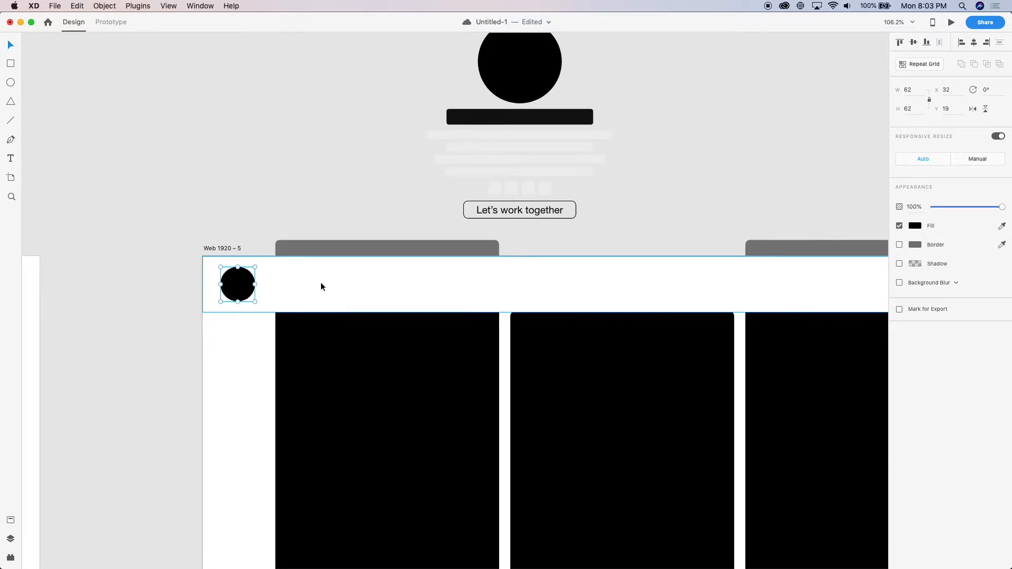
Preview the Web 1920 – 5 page, examine the top bar and card grid while scrolling, and close the preview
{"action": "key", "text": "super+Return"}
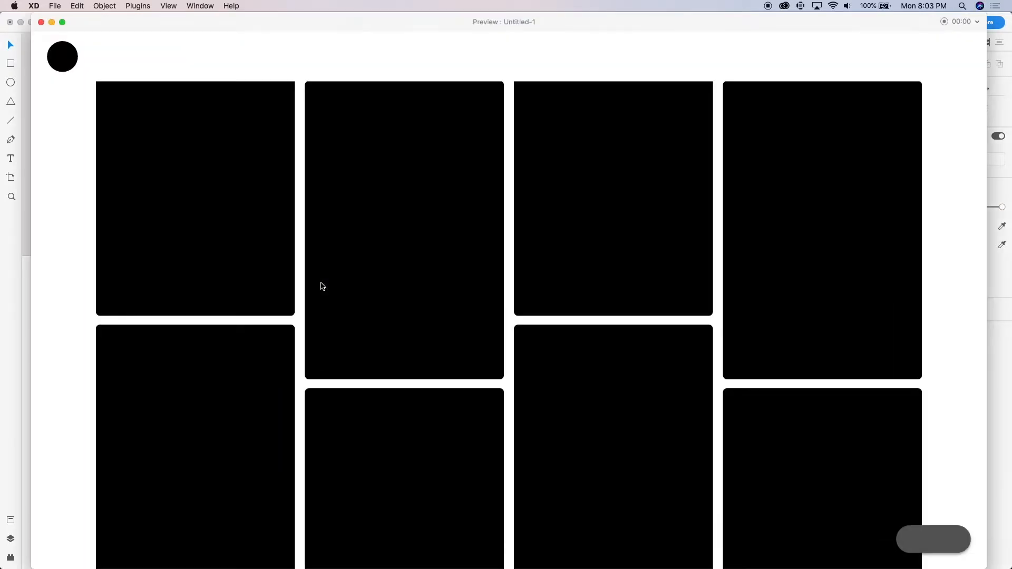
{"action": "scroll", "coordinate": [323, 286], "scroll_direction": "down", "scroll_amount": 2}
{"action": "scroll", "coordinate": [323, 286], "scroll_direction": "up", "scroll_amount": 2}
{"action": "key", "text": "super+w"}
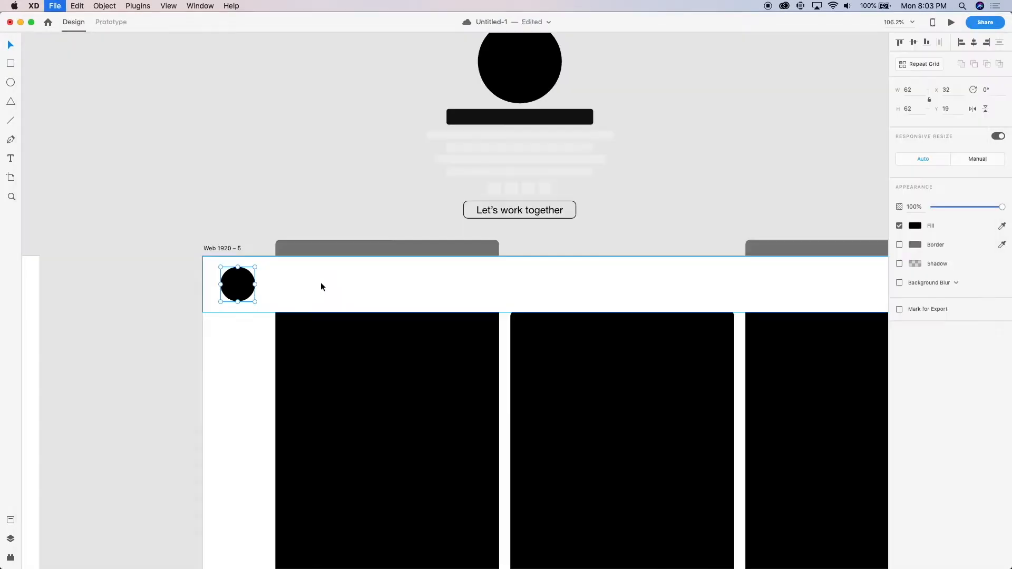
Delete the white top bar and its small circle from Web 1920 – 5
{"action": "scroll", "coordinate": [295, 313], "scroll_direction": "down", "scroll_amount": 8}
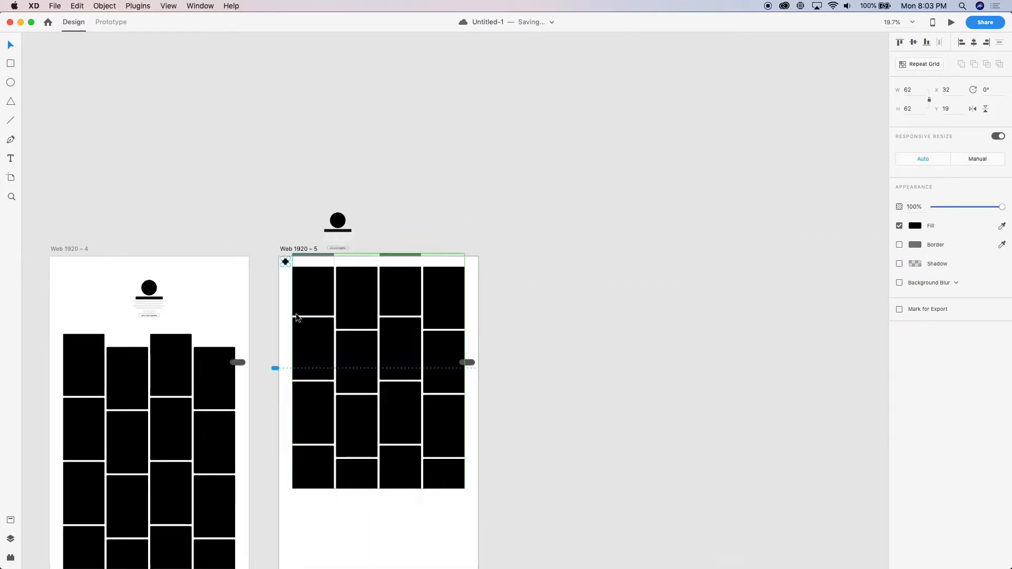
{"action": "scroll", "coordinate": [295, 311], "scroll_direction": "up", "scroll_amount": 5}
{"action": "left_click", "coordinate": [311, 184]}
{"action": "key", "text": "Delete"}
Delete the Web 1920 – 5 artboard and the leftover header group on the pasteboard above it
{"action": "left_click", "coordinate": [127, 176]}
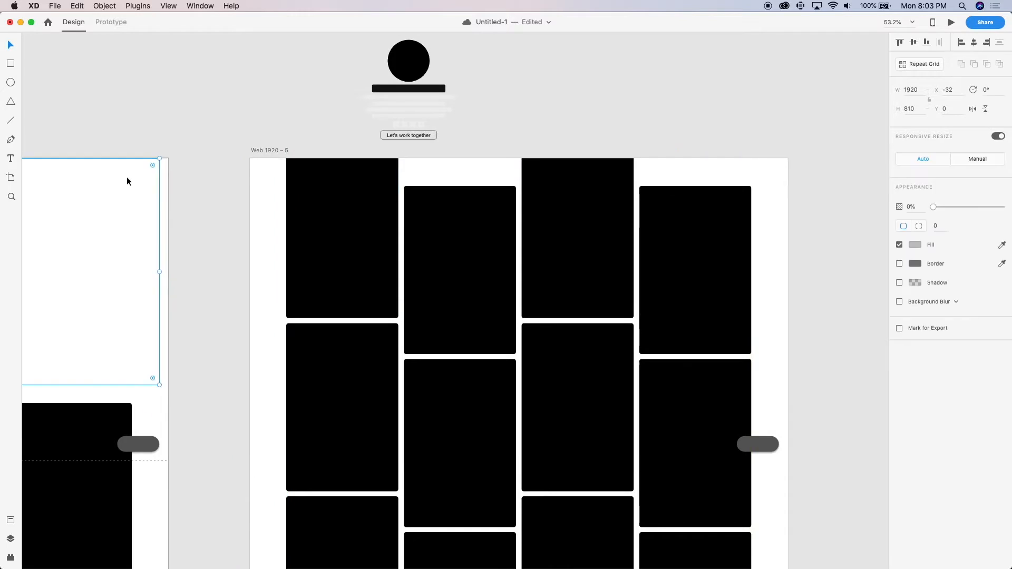
{"action": "scroll", "coordinate": [127, 176], "scroll_direction": "down", "scroll_amount": 4}
{"action": "left_click", "coordinate": [206, 166]}
{"action": "key", "text": "Delete"}
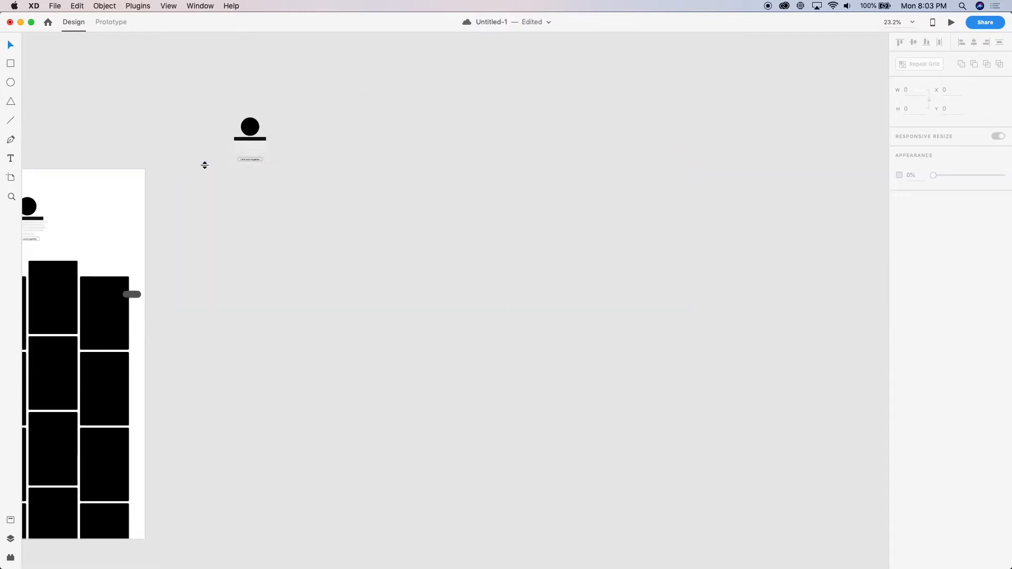
{"action": "left_click_drag", "start_coordinate": [281, 193], "coordinate": [175, 19]}
{"action": "key", "text": "Delete"}
Save the document to Cloud Documents as Photographer Portfolio
{"action": "key", "text": "super+s"}
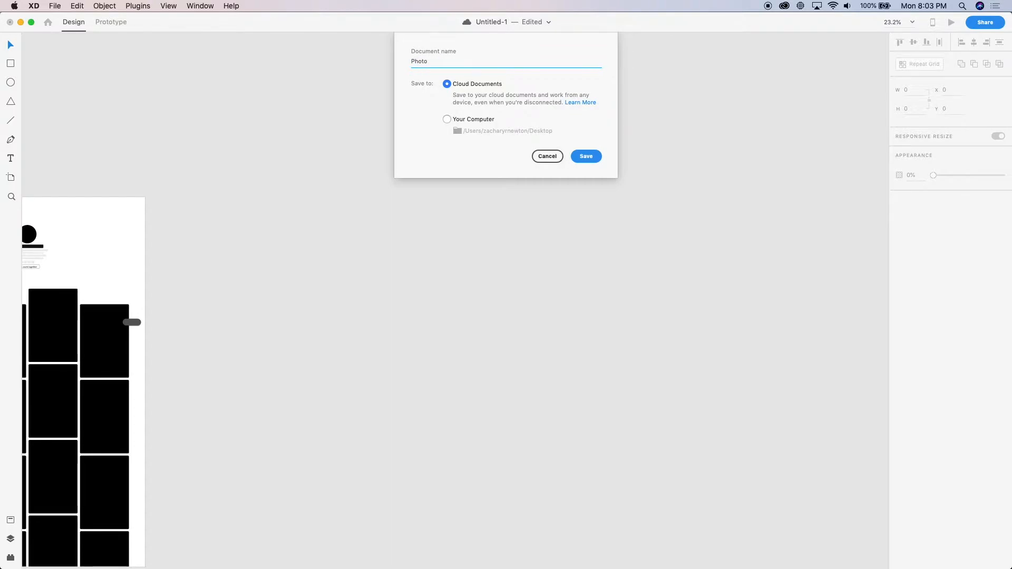
{"action": "type", "text": "Port"}
{"action": "key", "text": "Return"}
Examine the centred header and the staggered card grid of the Web 1920 – 4 page at different magnifications
{"action": "scroll", "coordinate": [526, 211], "scroll_direction": "left", "scroll_amount": 10}
{"action": "scroll", "coordinate": [527, 212], "scroll_direction": "down", "scroll_amount": 3}
{"action": "scroll", "coordinate": [526, 211], "scroll_direction": "left", "scroll_amount": 2}
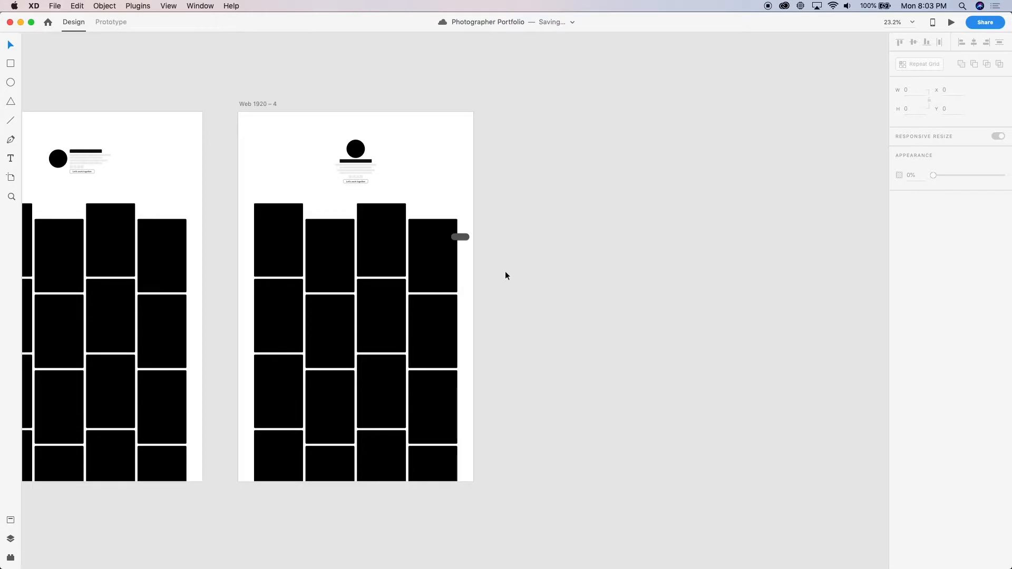
{"action": "scroll", "coordinate": [505, 271], "scroll_direction": "up", "scroll_amount": 2}
{"action": "scroll", "coordinate": [505, 271], "scroll_direction": "up", "scroll_amount": 3}
{"action": "scroll", "coordinate": [460, 283], "scroll_direction": "left", "scroll_amount": 4}
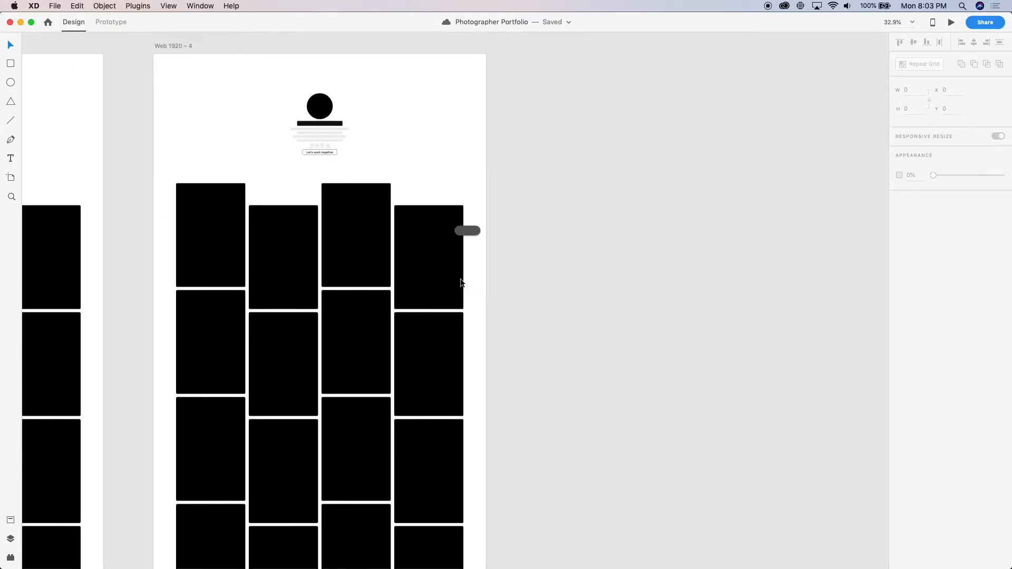
{"action": "scroll", "coordinate": [431, 151], "scroll_direction": "up", "scroll_amount": 5}
{"action": "scroll", "coordinate": [432, 283], "scroll_direction": "up", "scroll_amount": 2}
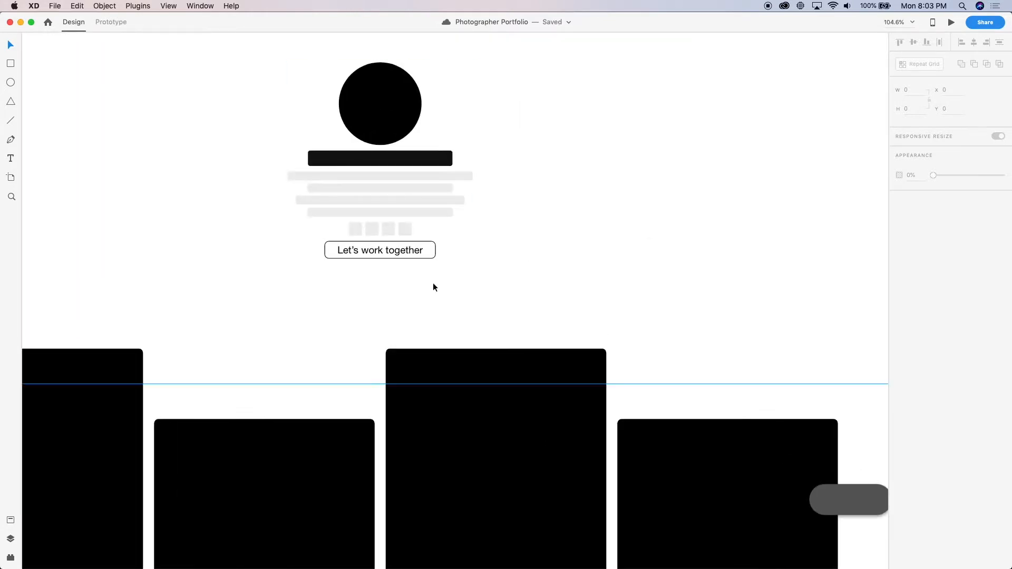
{"action": "scroll", "coordinate": [432, 283], "scroll_direction": "down", "scroll_amount": 4}
{"action": "scroll", "coordinate": [472, 256], "scroll_direction": "down", "scroll_amount": 3}
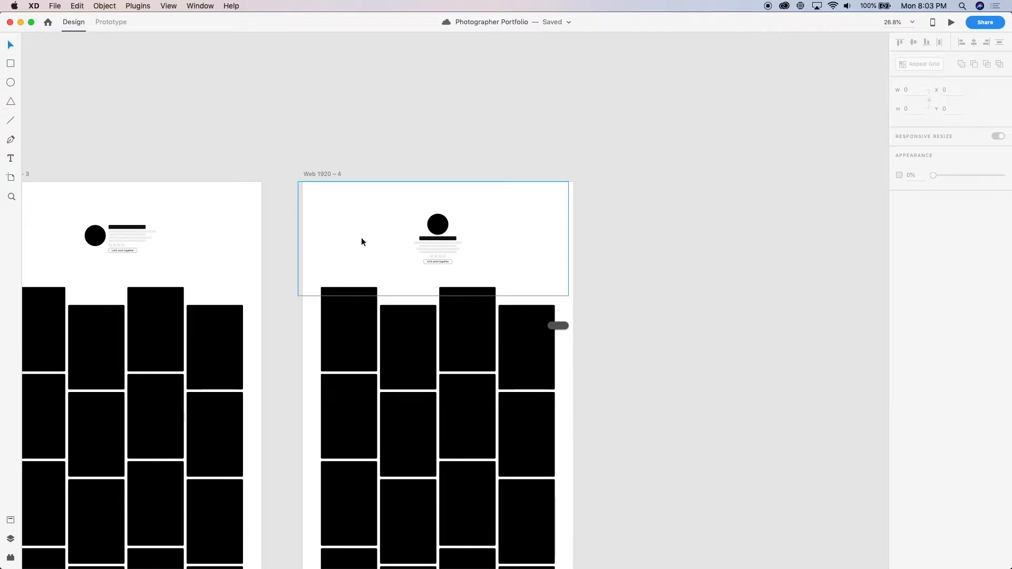
Align the transparent 1920 × 810 header rectangle with the left edge of Web 1920 – 4 and check the header group against it
{"action": "left_click", "coordinate": [492, 234]}
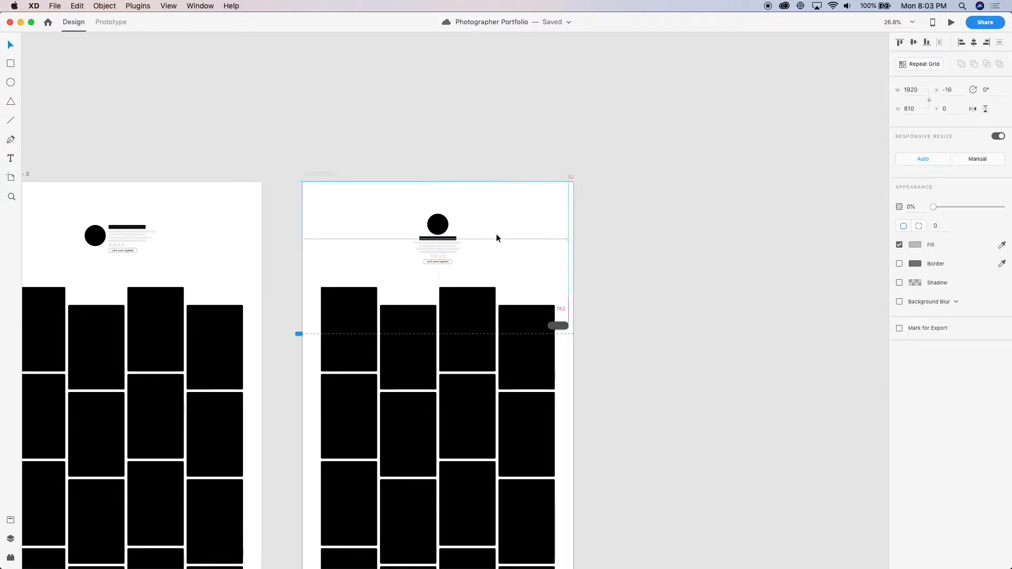
{"action": "left_click_drag", "start_coordinate": [497, 235], "coordinate": [497, 235]}
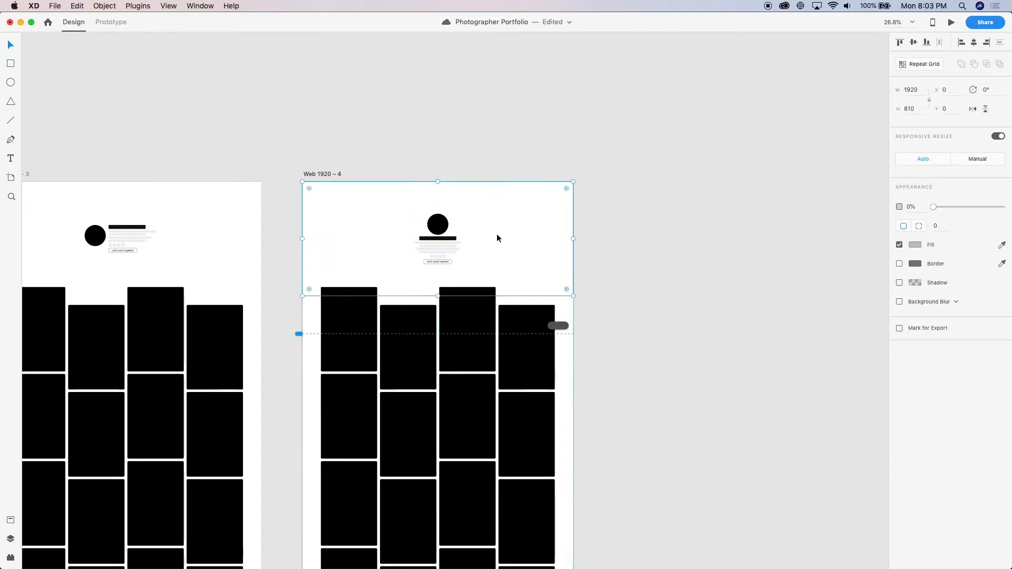
{"action": "left_click", "coordinate": [457, 244]}
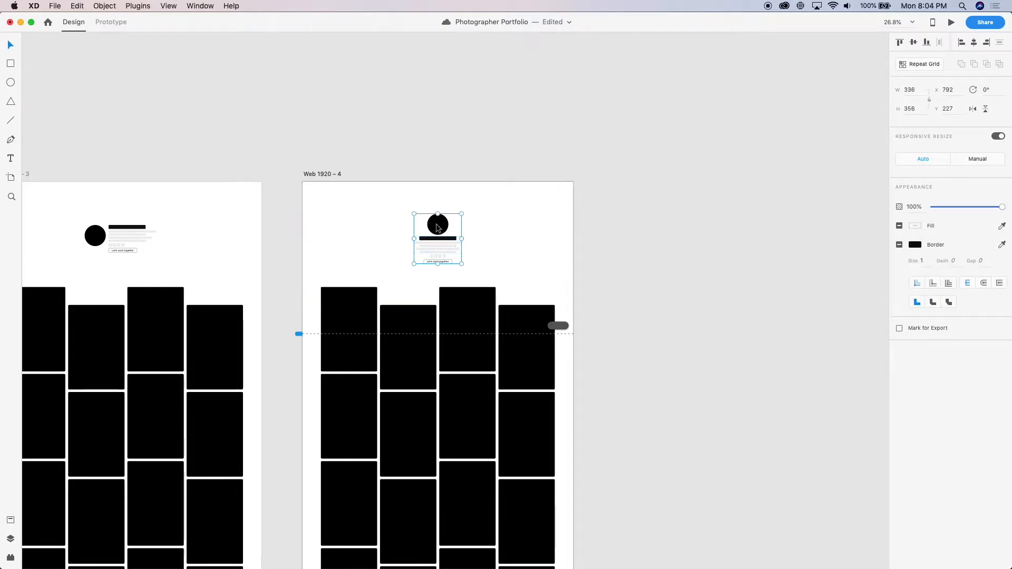
{"action": "left_click", "coordinate": [508, 245], "text": "shift"}
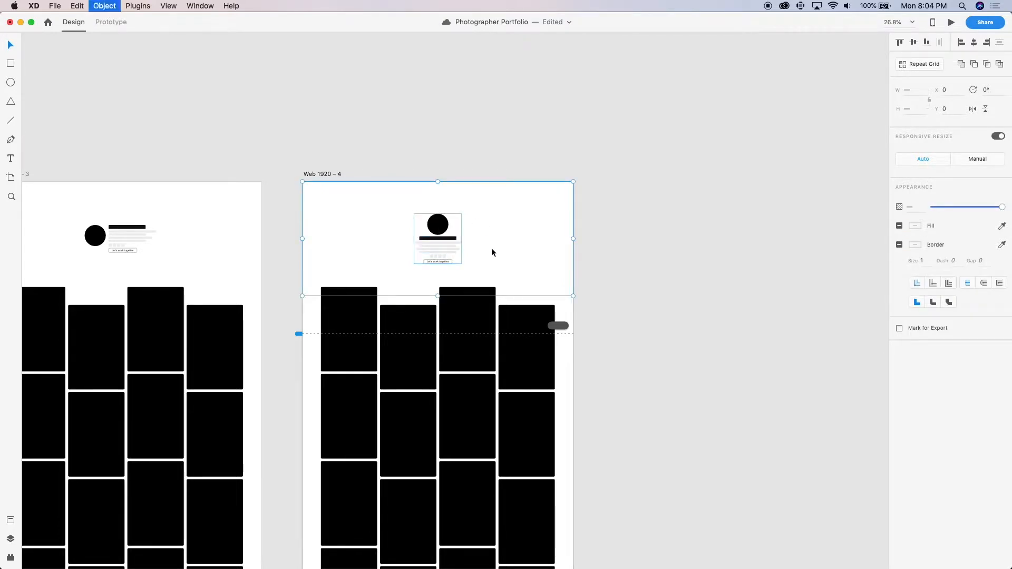
{"action": "left_click", "coordinate": [783, 236]}
{"action": "scroll", "coordinate": [630, 260], "scroll_direction": "down", "scroll_amount": 5}
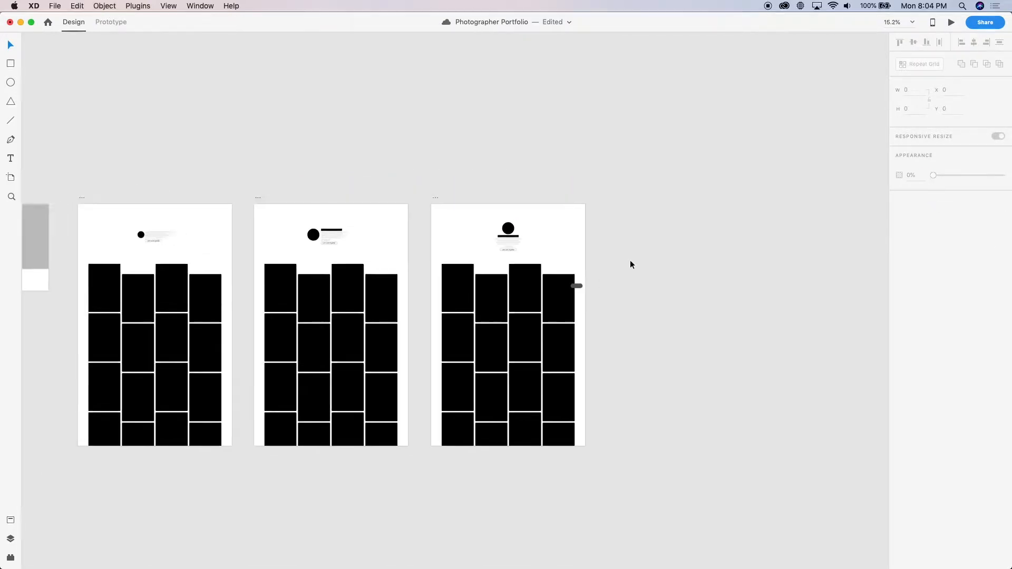
{"action": "scroll", "coordinate": [630, 260], "scroll_direction": "right", "scroll_amount": 3}
{"action": "left_click_drag", "start_coordinate": [316, 195], "coordinate": [494, 185]}
{"action": "left_click", "coordinate": [495, 185]}
{"action": "scroll", "coordinate": [494, 185], "scroll_direction": "right", "scroll_amount": 3}
{"action": "scroll", "coordinate": [495, 186], "scroll_direction": "down", "scroll_amount": 1}
{"action": "left_click", "coordinate": [362, 145]}
{"action": "key", "text": "Delete"}
Add an iPhone XR/XS Max artboard beside Web 1920 – 4
{"action": "key", "text": "a"}
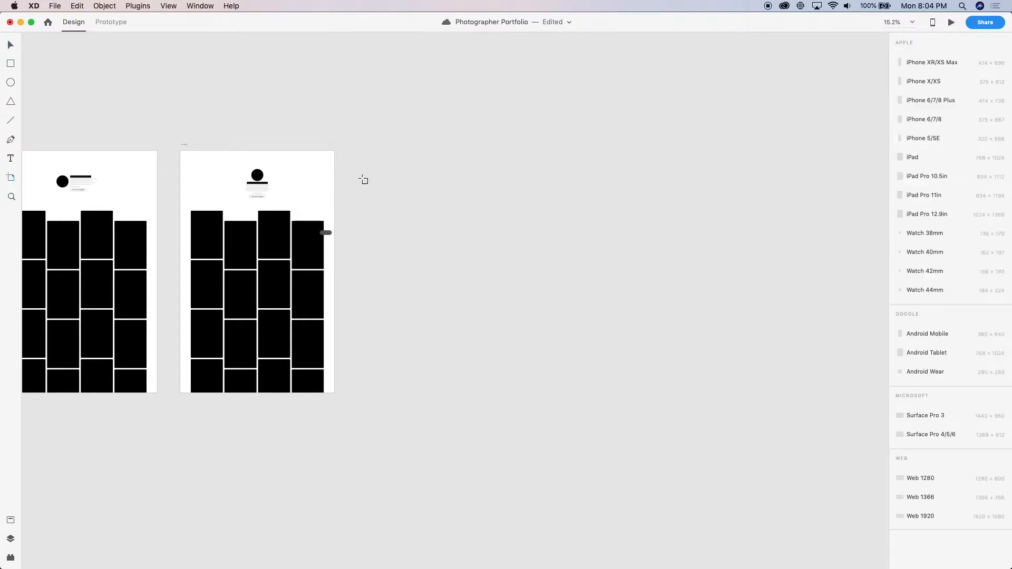
{"action": "left_click", "coordinate": [930, 62]}
{"action": "scroll", "coordinate": [332, 189], "scroll_direction": "up", "scroll_amount": 5}
{"action": "left_click", "coordinate": [406, 310]}
{"action": "scroll", "coordinate": [406, 310], "scroll_direction": "up", "scroll_amount": 3}
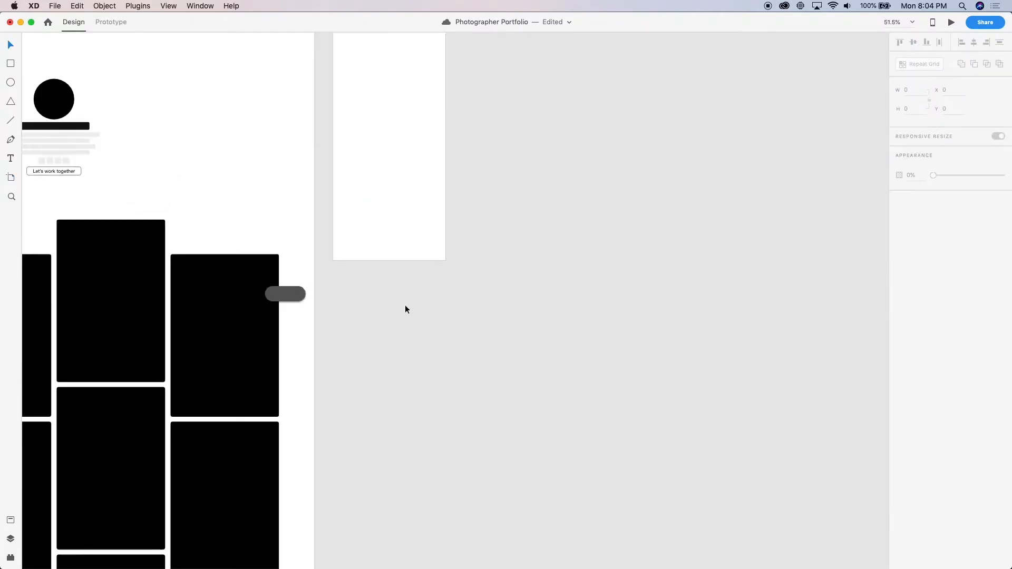
Copy the dark floating pill from Web 1920 – 4 into the iPhone artboard
{"action": "scroll", "coordinate": [406, 316], "scroll_direction": "left", "scroll_amount": 2}
{"action": "scroll", "coordinate": [406, 316], "scroll_direction": "up", "scroll_amount": 1}
{"action": "left_click", "coordinate": [360, 334]}
{"action": "scroll", "coordinate": [359, 334], "scroll_direction": "up", "scroll_amount": 4}
{"action": "key", "text": "super+c"}
{"action": "left_click", "coordinate": [434, 176]}
{"action": "key", "text": "super+v"}
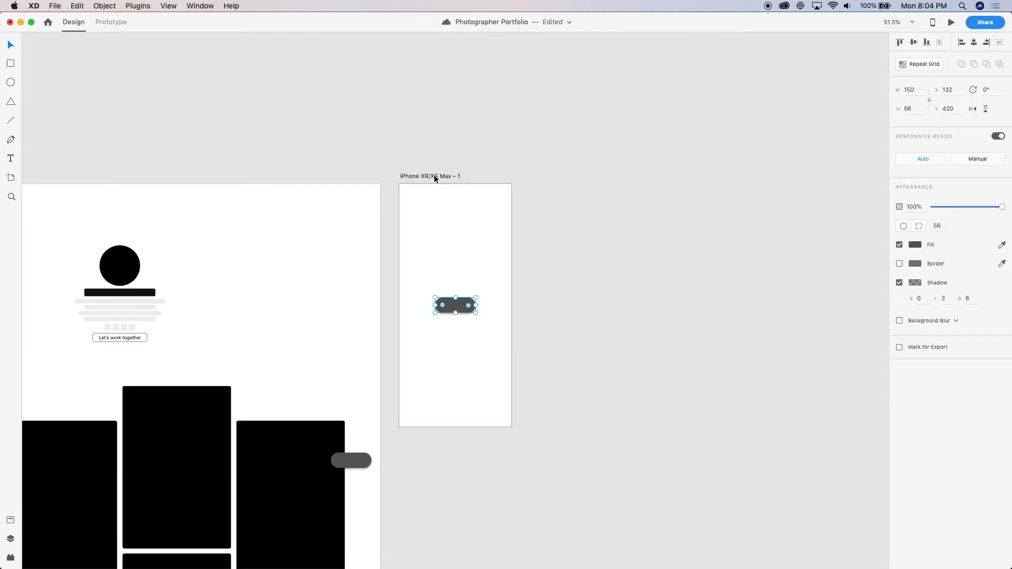
Place the pill in the iPhone artboard's bottom-right corner, about 16 px in from both edges
{"action": "key", "text": "ctrl+super+Right"}
{"action": "key", "text": "ctrl+super+Down"}
{"action": "key", "text": "shift+Up"}
{"action": "key", "text": "shift+Up"}
{"action": "key", "text": "Down"}
{"action": "key", "text": "Down"}
{"action": "key", "text": "Down"}
{"action": "key", "text": "Down"}
{"action": "key", "text": "shift+Left"}
{"action": "key", "text": "shift+Left"}
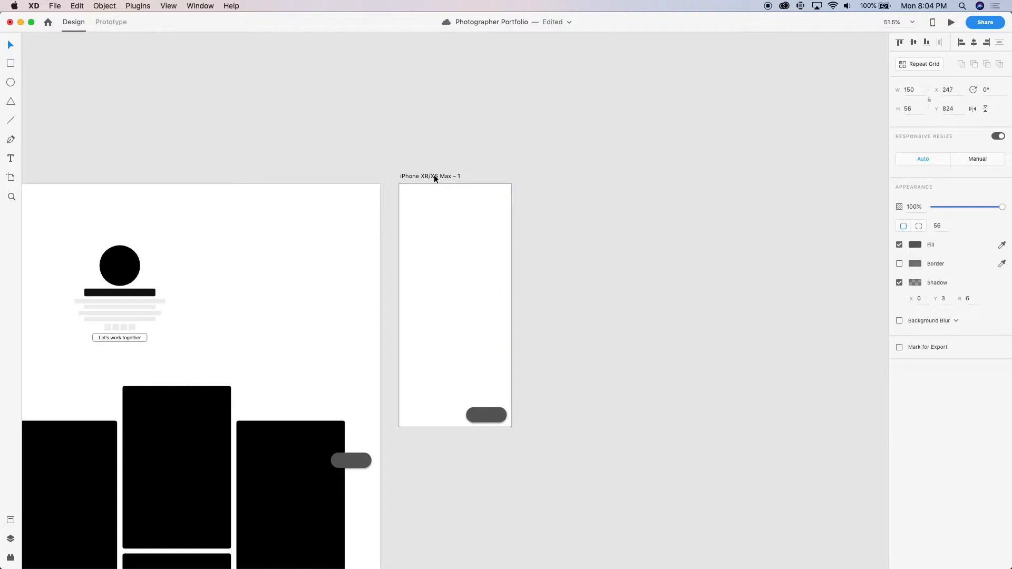
{"action": "left_click", "coordinate": [587, 277]}
{"action": "scroll", "coordinate": [564, 280], "scroll_direction": "down", "scroll_amount": 3}
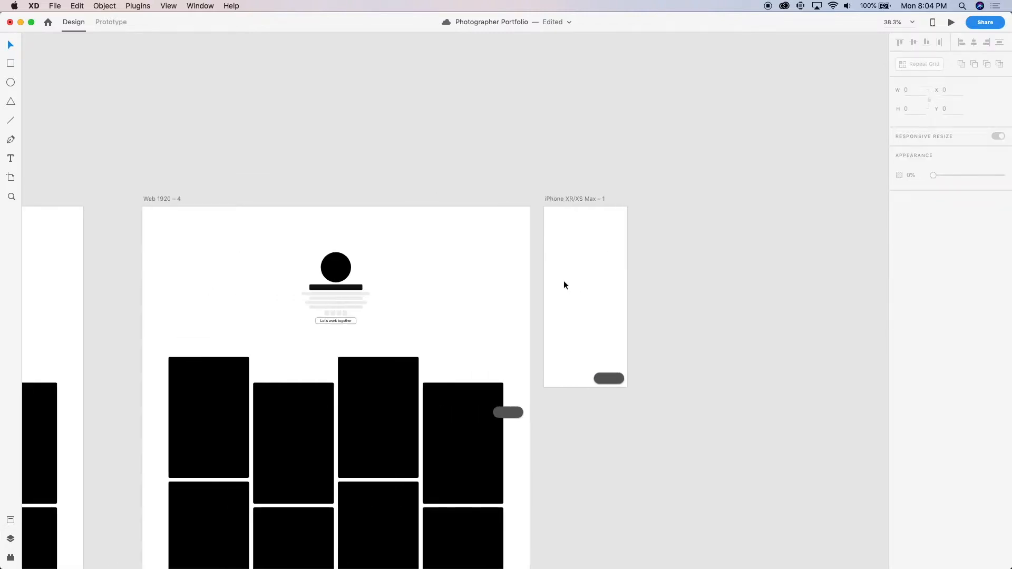
Copy the centred header group from Web 1920 – 4 into the iPhone artboard, horizontally centred and 64 px below its top
{"action": "scroll", "coordinate": [372, 463], "scroll_direction": "down", "scroll_amount": 3}
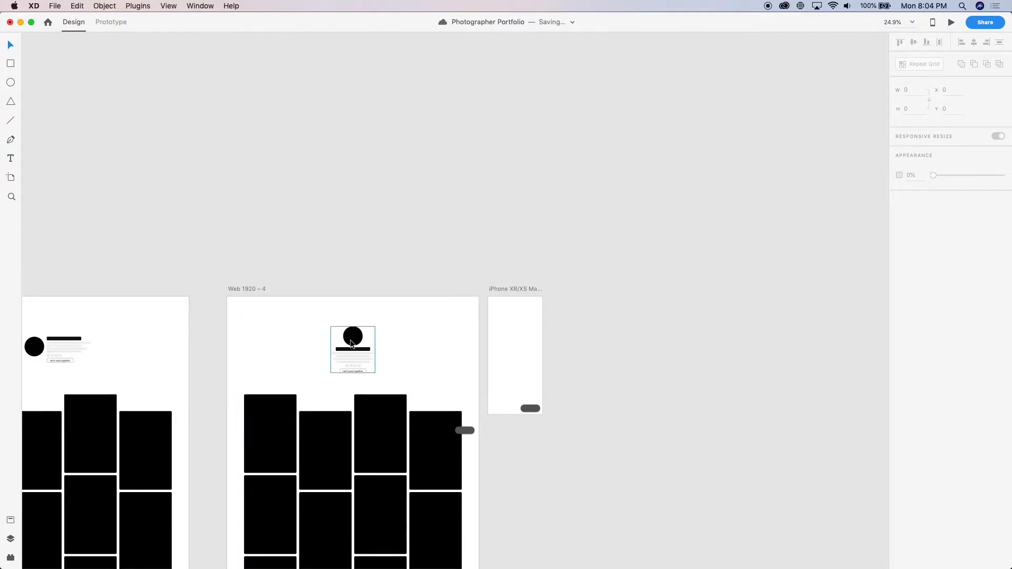
{"action": "left_click", "coordinate": [352, 343]}
{"action": "left_click", "coordinate": [517, 288]}
{"action": "scroll", "coordinate": [516, 287], "scroll_direction": "up", "scroll_amount": 4}
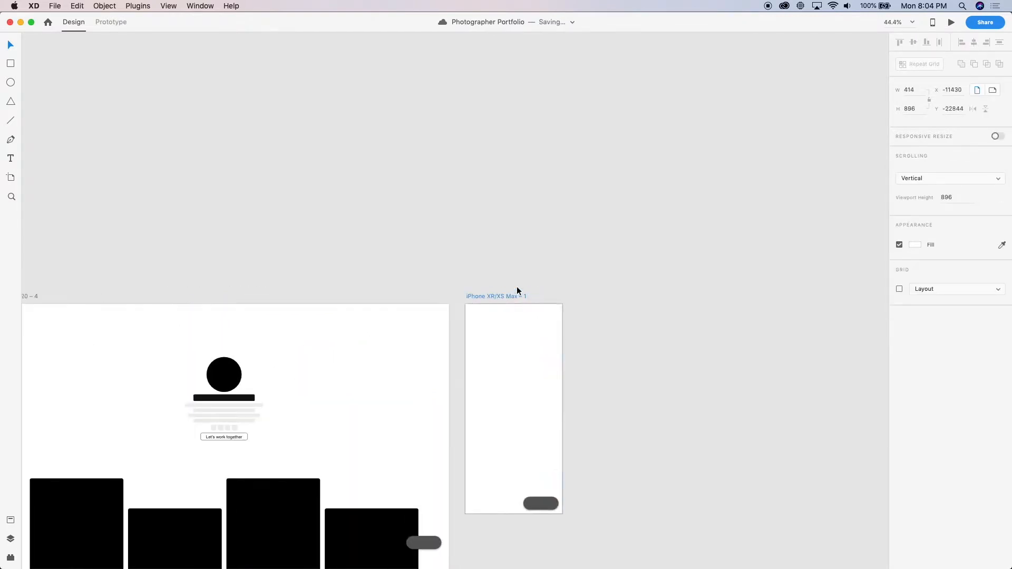
{"action": "key", "text": "super+v"}
{"action": "scroll", "coordinate": [533, 320], "scroll_direction": "up", "scroll_amount": 4}
{"action": "left_click_drag", "start_coordinate": [518, 432], "coordinate": [530, 346]}
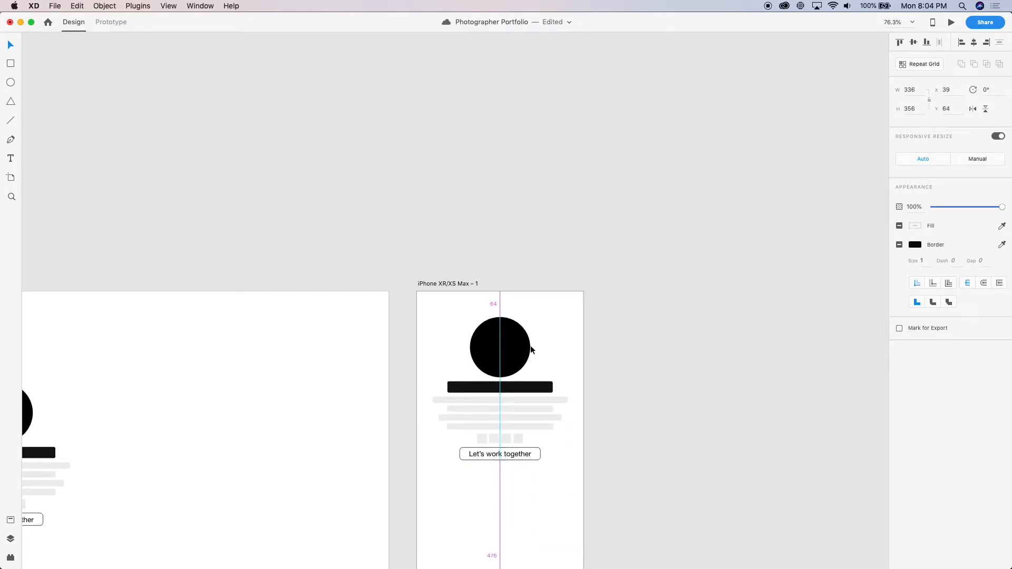
{"action": "scroll", "coordinate": [584, 346], "scroll_direction": "down", "scroll_amount": 3}
{"action": "scroll", "coordinate": [584, 346], "scroll_direction": "down", "scroll_amount": 5}
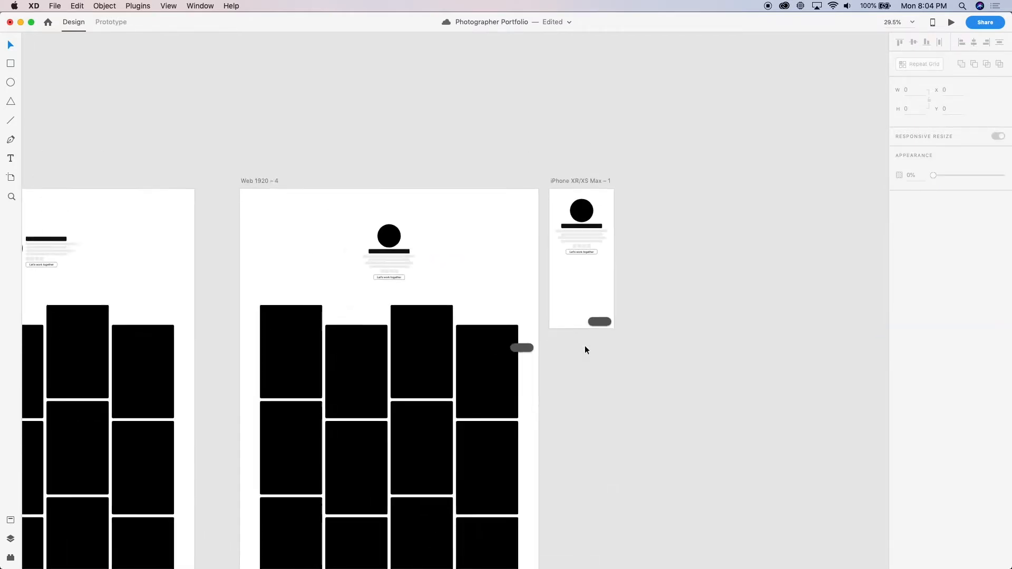
{"action": "scroll", "coordinate": [584, 346], "scroll_direction": "left", "scroll_amount": 4}
{"action": "left_click", "coordinate": [162, 328]}
{"action": "scroll", "coordinate": [389, 334], "scroll_direction": "right", "scroll_amount": 5}
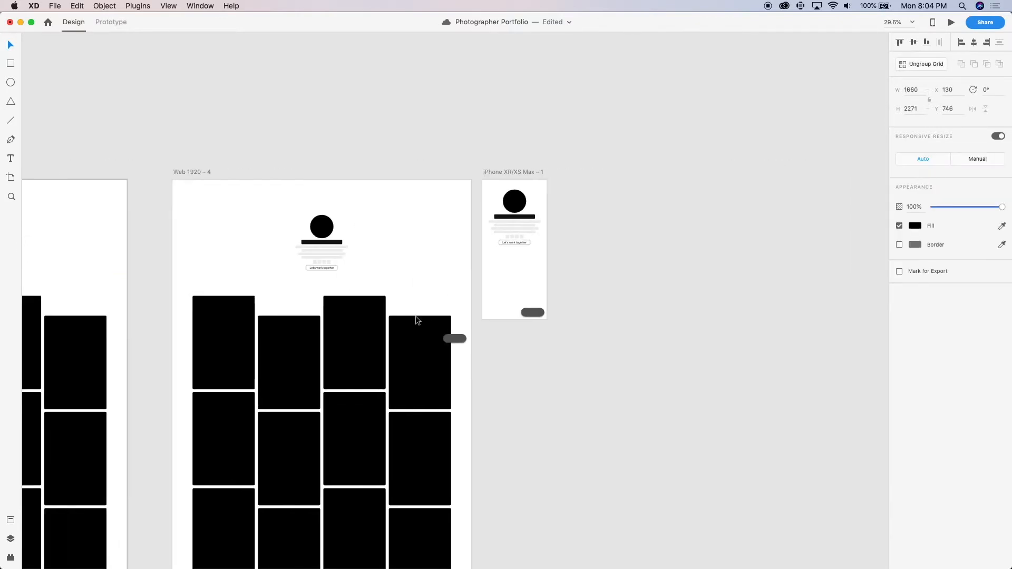
Draw a rectangle about 189 × 211 px at the iPhone artboard's left edge, below the Let's work together button
{"action": "scroll", "coordinate": [579, 224], "scroll_direction": "up", "scroll_amount": 5}
{"action": "scroll", "coordinate": [340, 377], "scroll_direction": "up", "scroll_amount": 2}
{"action": "key", "text": "r"}
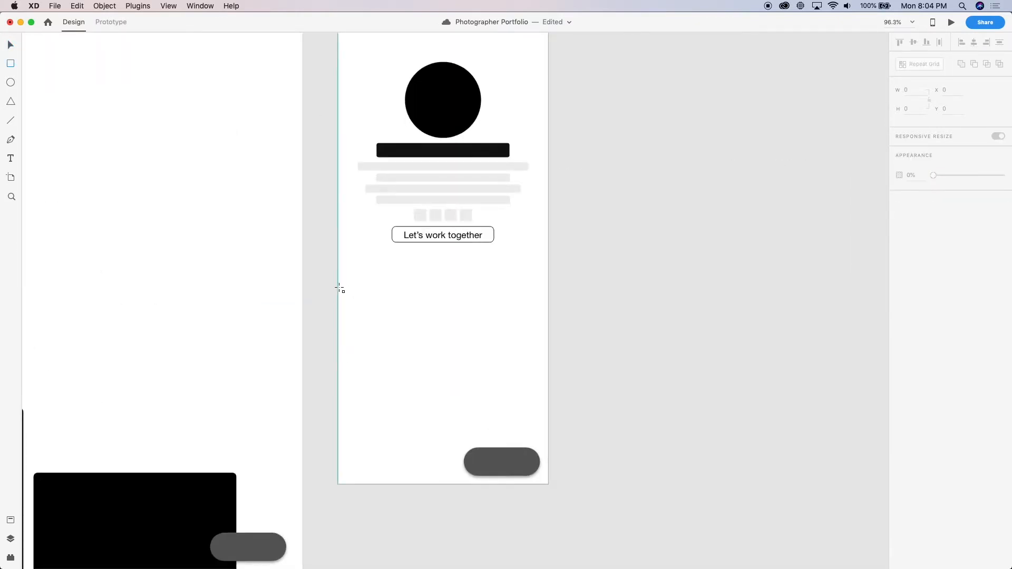
{"action": "left_click_drag", "start_coordinate": [339, 285], "coordinate": [434, 391]}
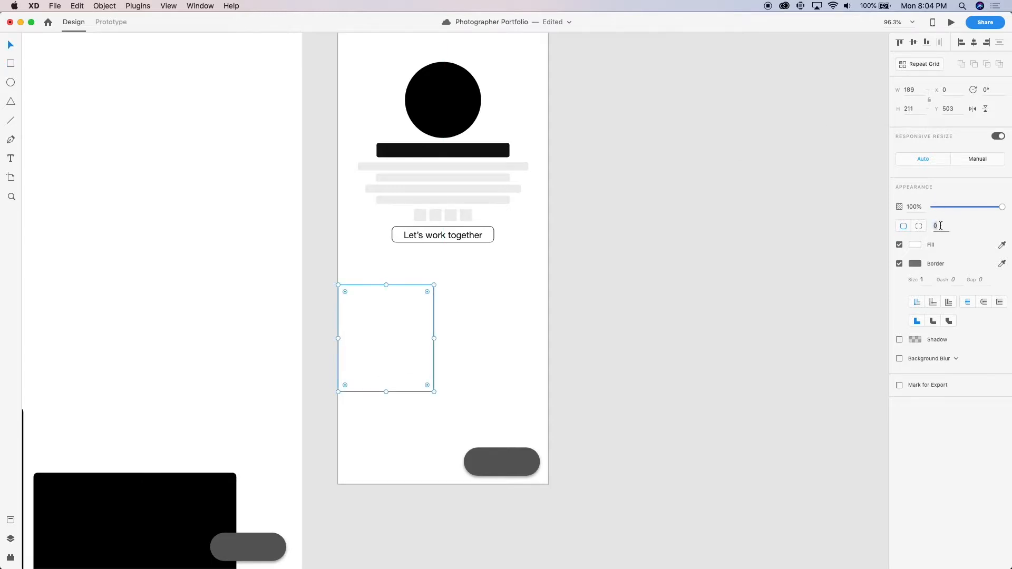
Give the new rectangle a corner radius of 8 and a black #000000 fill
{"action": "type", "text": "8"}
{"action": "left_click", "coordinate": [912, 247]}
{"action": "left_click_drag", "start_coordinate": [840, 242], "coordinate": [616, 370]}
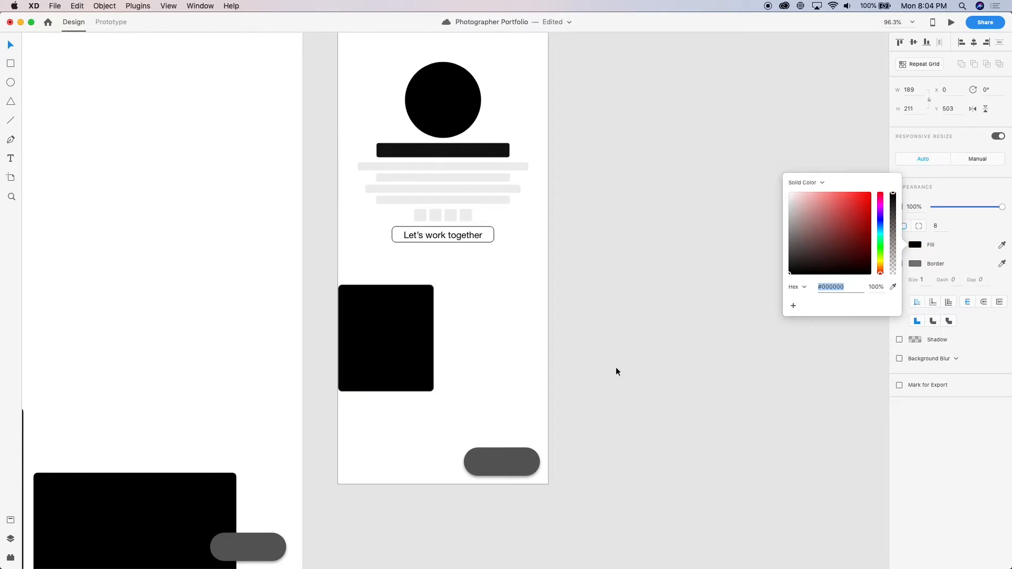
{"action": "left_click", "coordinate": [675, 229]}
{"action": "scroll", "coordinate": [577, 385], "scroll_direction": "down", "scroll_amount": 5}
Inset the black card about 16 px from the iPhone artboard's left edge and place a copy beside it
{"action": "left_click", "coordinate": [465, 368]}
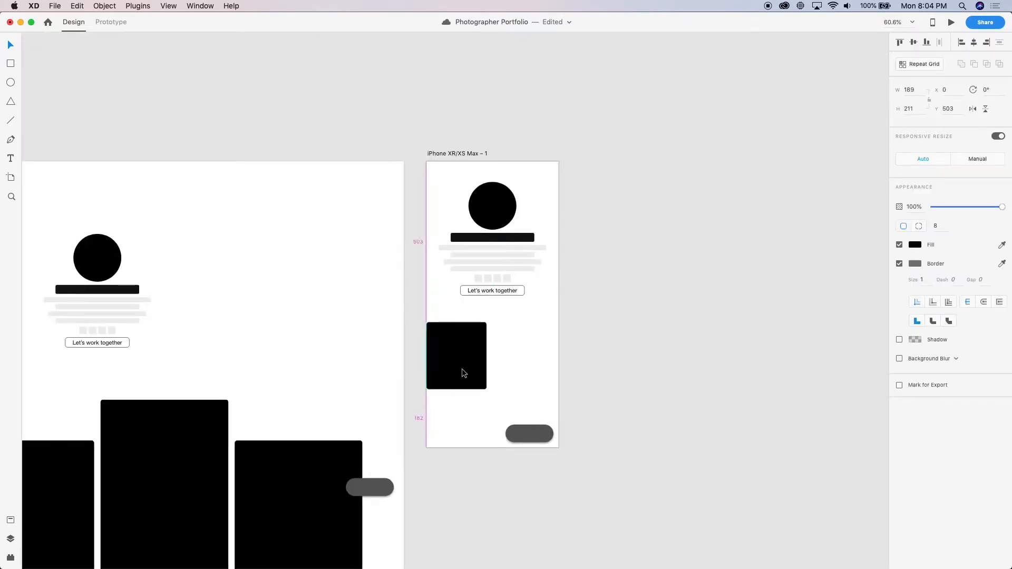
{"action": "key", "text": "shift+Right"}
{"action": "key", "text": "shift+Right"}
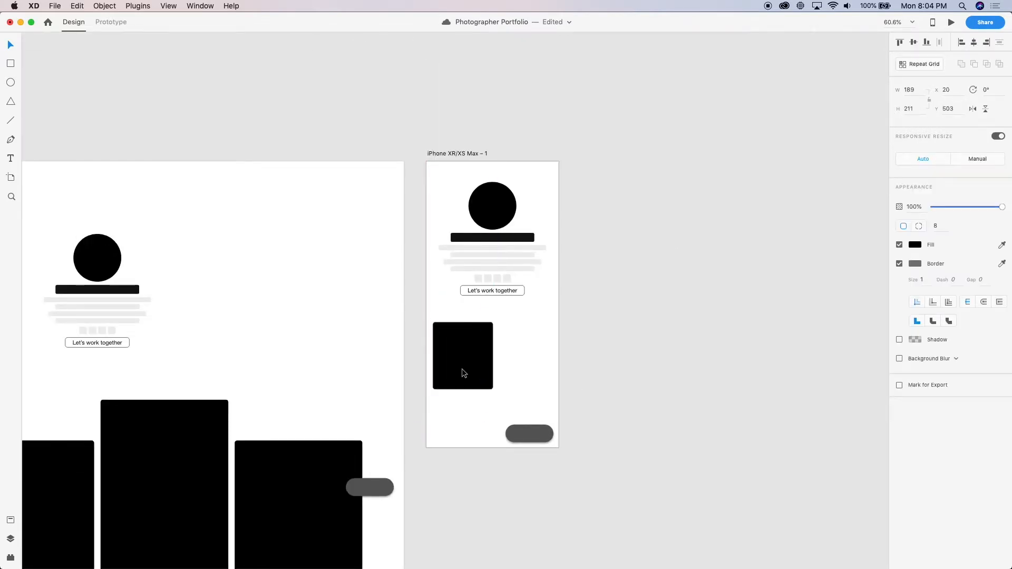
{"action": "left_click_drag", "start_coordinate": [462, 369], "coordinate": [531, 366]}
{"action": "key", "text": "shift+Left"}
{"action": "key", "text": "Right"}
{"action": "key", "text": "Right"}
{"action": "key", "text": "Right"}
{"action": "key", "text": "Right"}
Set both cards' widths to 187 and shift the right card to X 211, leaving an 8 px gap
{"action": "scroll", "coordinate": [531, 367], "scroll_direction": "up", "scroll_amount": 5}
{"action": "left_click", "coordinate": [377, 337]}
{"action": "type", "text": "187"}
{"action": "key", "text": "Return"}
{"action": "left_click", "coordinate": [590, 300]}
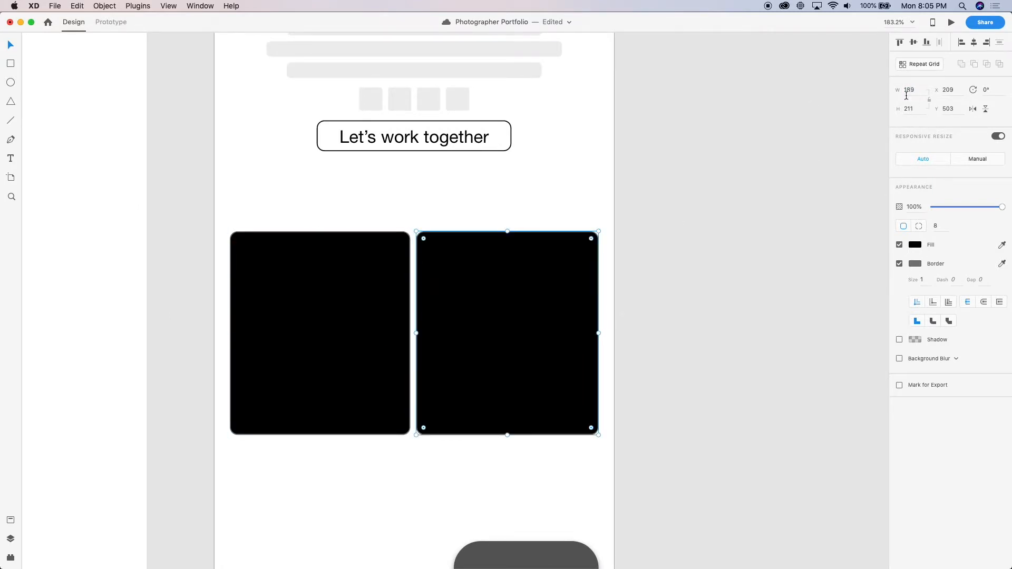
{"action": "type", "text": "187"}
{"action": "key", "text": "Return"}
{"action": "left_click", "coordinate": [435, 399]}
{"action": "key", "text": "Right"}
{"action": "key", "text": "Right"}
Remove the border from both black cards on the iPhone artboard
{"action": "scroll", "coordinate": [432, 410], "scroll_direction": "down", "scroll_amount": 4}
{"action": "left_click", "coordinate": [432, 410]}
{"action": "left_click_drag", "start_coordinate": [496, 453], "coordinate": [352, 333]}
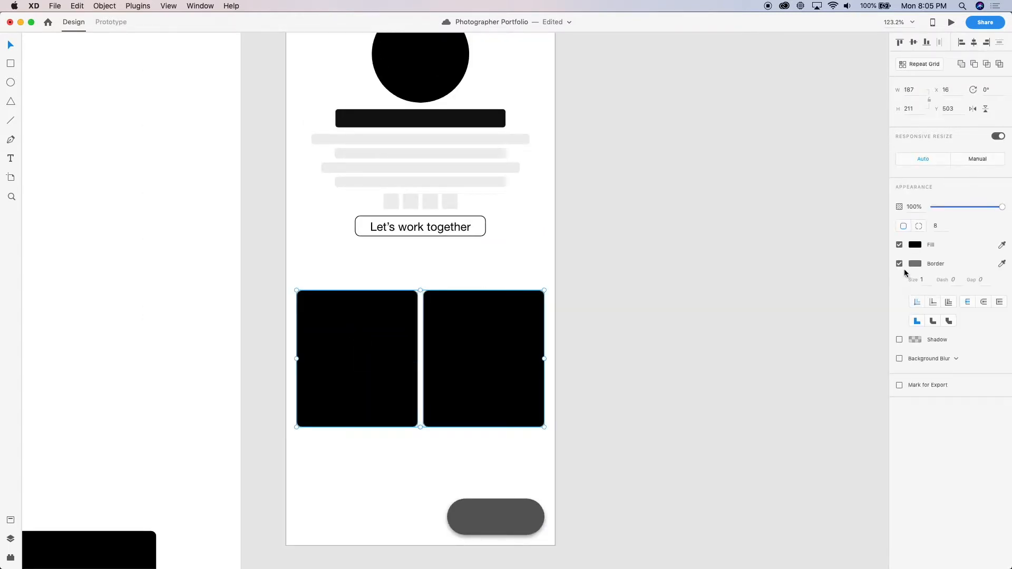
{"action": "left_click", "coordinate": [900, 263]}
{"action": "left_click", "coordinate": [579, 313]}
{"action": "scroll", "coordinate": [578, 313], "scroll_direction": "down", "scroll_amount": 5}
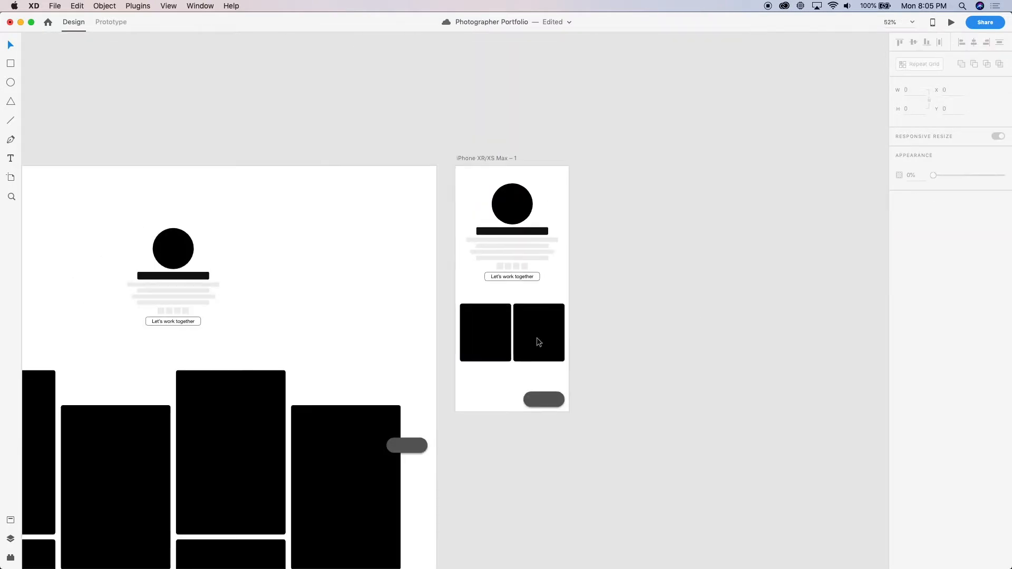
Copy the transparent header rectangle from Web 1920 – 4 into the iPhone artboard and set its width to 412
{"action": "scroll", "coordinate": [480, 334], "scroll_direction": "down", "scroll_amount": 3}
{"action": "scroll", "coordinate": [480, 316], "scroll_direction": "left", "scroll_amount": 4}
{"action": "left_click", "coordinate": [480, 299]}
{"action": "left_click", "coordinate": [583, 160]}
{"action": "left_click", "coordinate": [660, 335]}
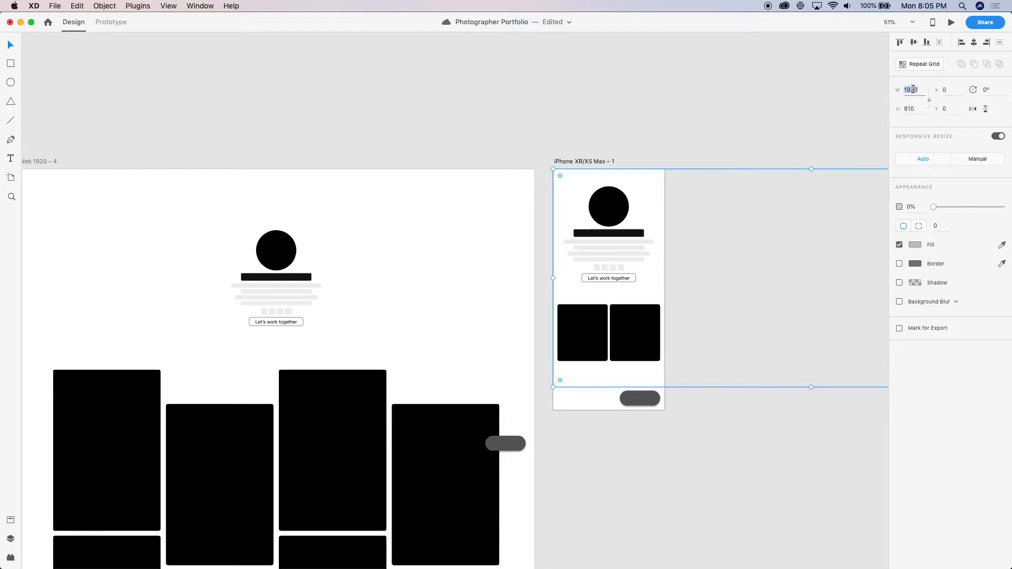
{"action": "type", "text": "412"}
{"action": "key", "text": "Return"}
Set the transparent header rectangle's width to 414 to match the iPhone artboard
{"action": "scroll", "coordinate": [598, 205], "scroll_direction": "up", "scroll_amount": 5}
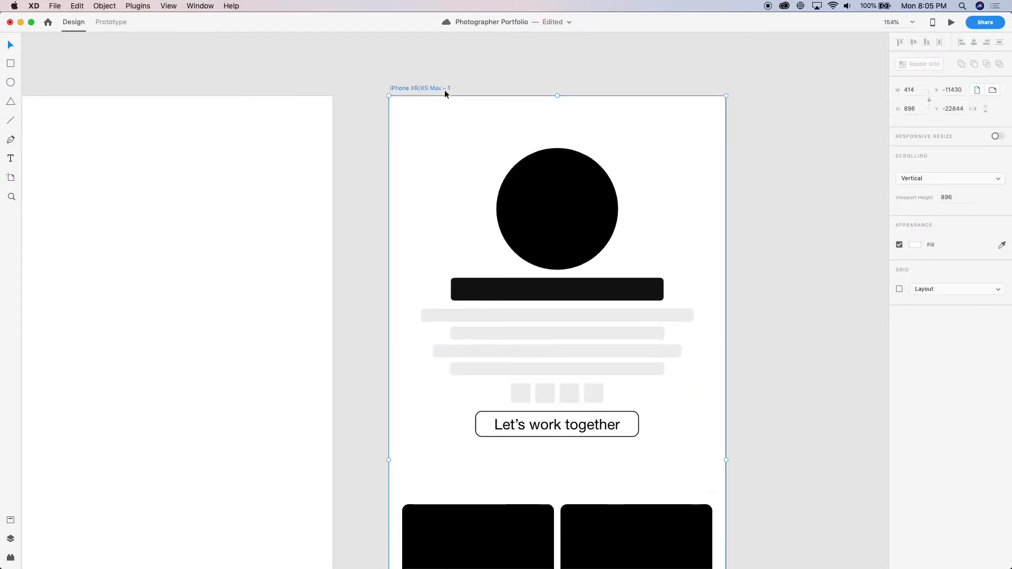
{"action": "type", "text": "414"}
{"action": "key", "text": "Return"}
{"action": "left_click", "coordinate": [754, 202]}
{"action": "left_click", "coordinate": [665, 197]}
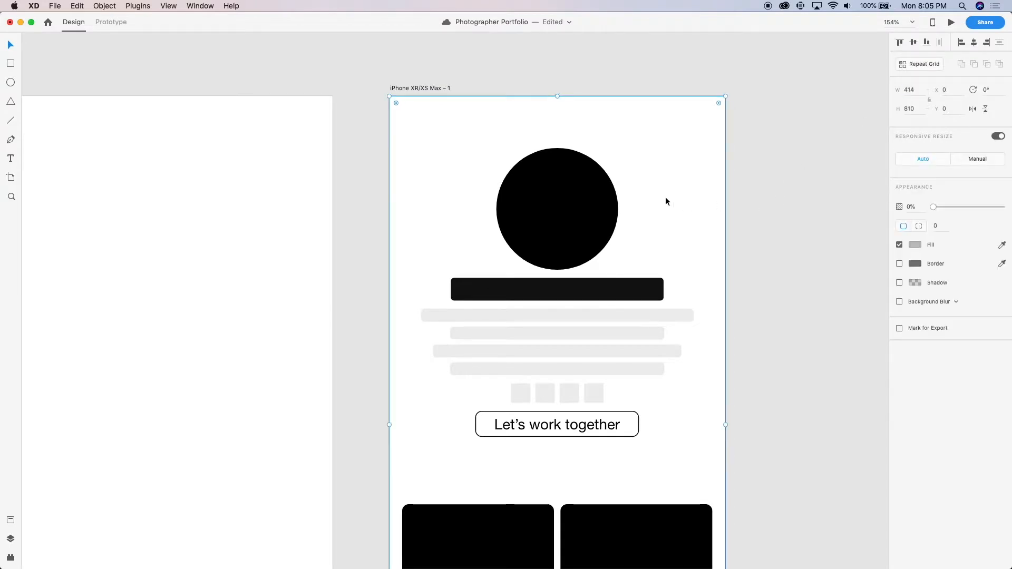
Set the transparent header rectangle's height to 896/2 and centre the header group vertically within it
{"action": "scroll", "coordinate": [665, 197], "scroll_direction": "down", "scroll_amount": 5}
{"action": "left_click", "coordinate": [554, 137]}
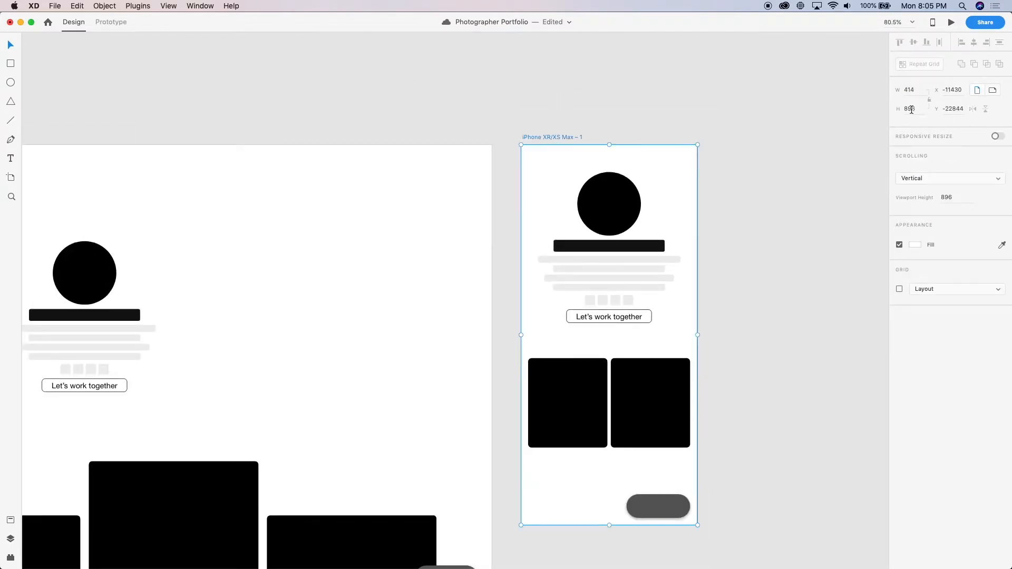
{"action": "left_click", "coordinate": [673, 168]}
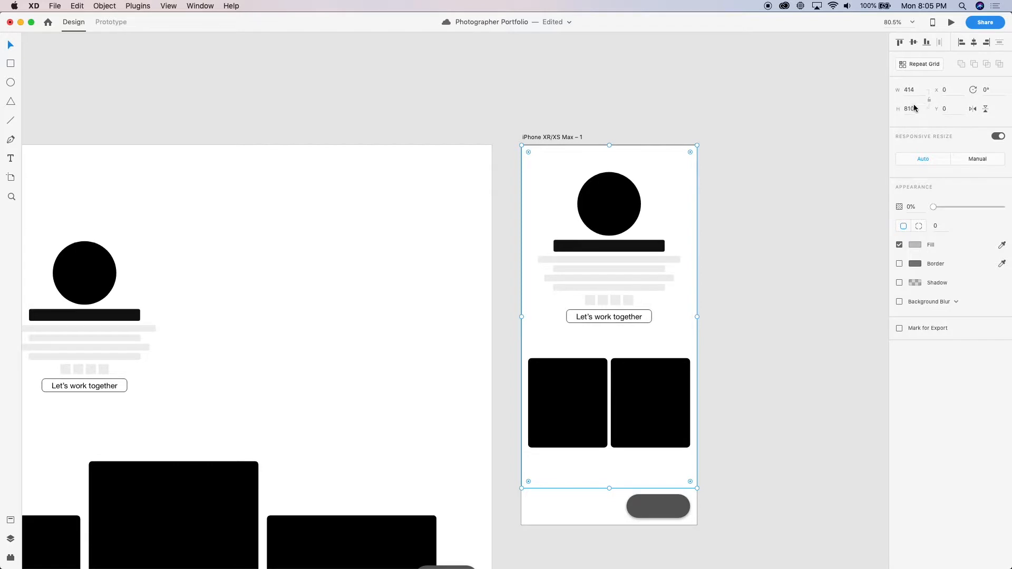
{"action": "type", "text": "896/2"}
{"action": "key", "text": "Return"}
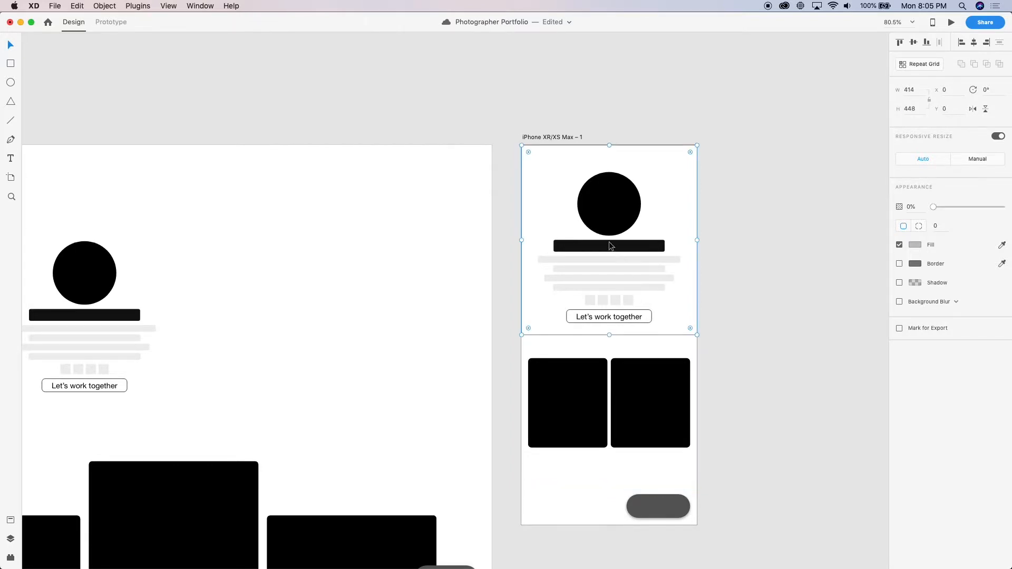
{"action": "left_click_drag", "start_coordinate": [603, 210], "coordinate": [627, 189]}
{"action": "key", "text": "super+z"}
Move both black cards to Y 480, 32 px below the transparent header rectangle
{"action": "left_click", "coordinate": [578, 410]}
{"action": "mouse_move", "coordinate": [580, 414]}
{"action": "left_mouse_down"}
{"action": "mouse_move", "coordinate": [574, 384]}
{"action": "mouse_move", "coordinate": [578, 412]}
{"action": "left_mouse_up"}
{"action": "left_click", "coordinate": [646, 390], "text": "shift"}
{"action": "left_click_drag", "start_coordinate": [646, 391], "coordinate": [644, 367]}
{"action": "key", "text": "shift+Down"}
{"action": "key", "text": "shift+Down"}
{"action": "key", "text": "shift+Down"}
{"action": "key", "text": "Down"}
{"action": "key", "text": "Down"}
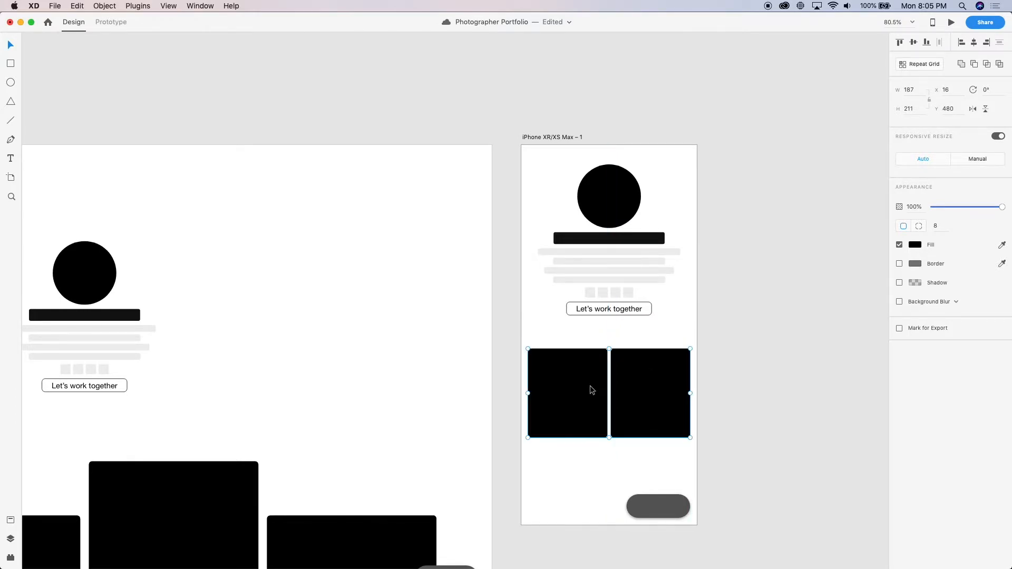
Stagger the two cards by raising the left one to Y 448
{"action": "left_click", "coordinate": [654, 375], "text": "shift"}
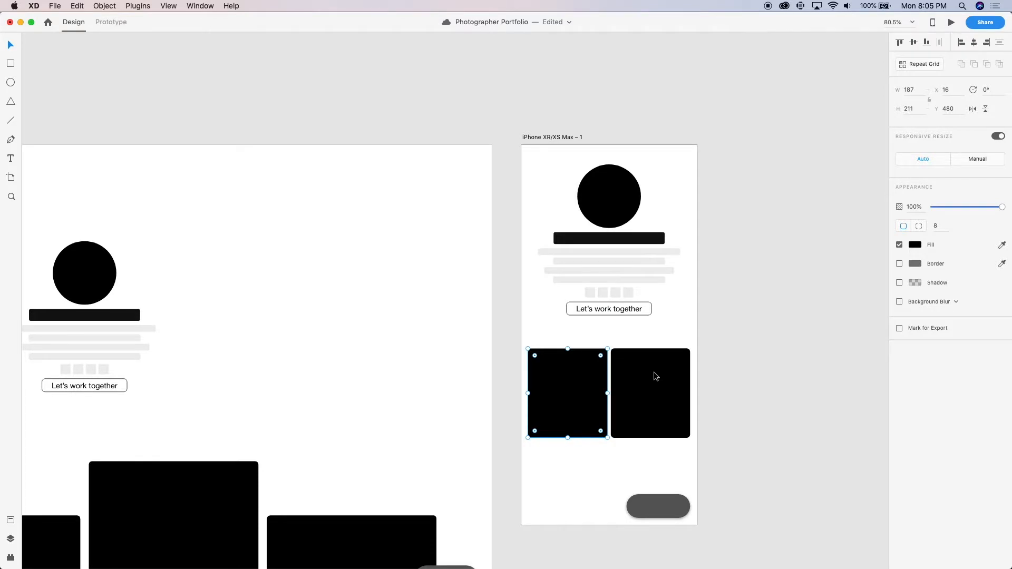
{"action": "key", "text": "shift+Up"}
{"action": "key", "text": "shift+Up"}
{"action": "key", "text": "shift+Up"}
{"action": "key", "text": "shift+Up"}
{"action": "key", "text": "shift+Up"}
{"action": "key", "text": "shift+Up"}
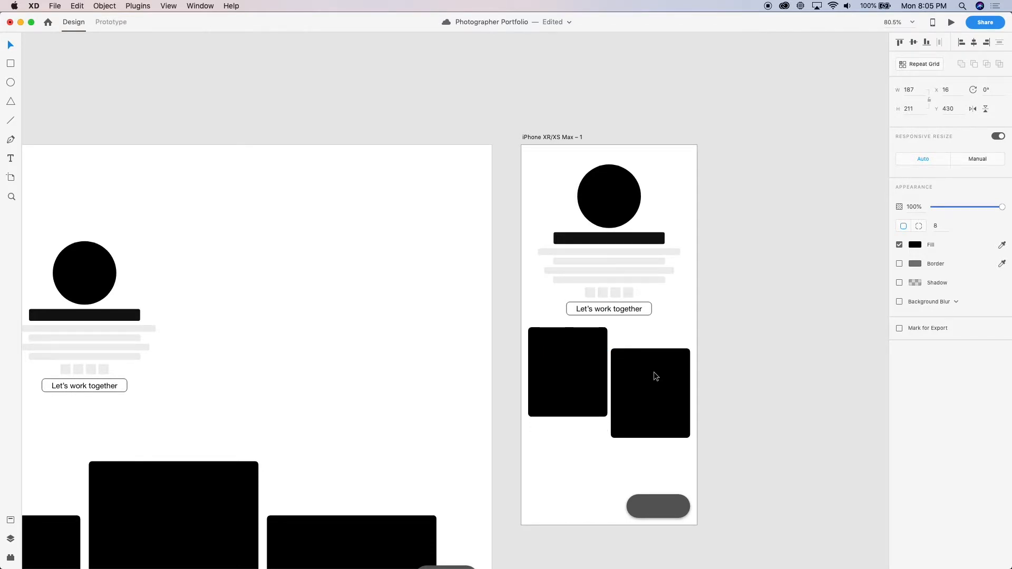
{"action": "key", "text": "shift+Down"}
{"action": "key", "text": "shift+Down"}
{"action": "key", "text": "shift+Down"}
{"action": "key", "text": "shift+Down"}
{"action": "key", "text": "shift+Down"}
{"action": "key", "text": "shift+Down"}
{"action": "key", "text": "shift+Up"}
{"action": "key", "text": "shift+Up"}
{"action": "key", "text": "shift+Up"}
{"action": "key", "text": "shift+Up"}
{"action": "key", "text": "shift+Up"}
{"action": "key", "text": "shift+Up"}
{"action": "key", "text": "shift+Down"}
{"action": "key", "text": "shift+Down"}
{"action": "key", "text": "shift+Down"}
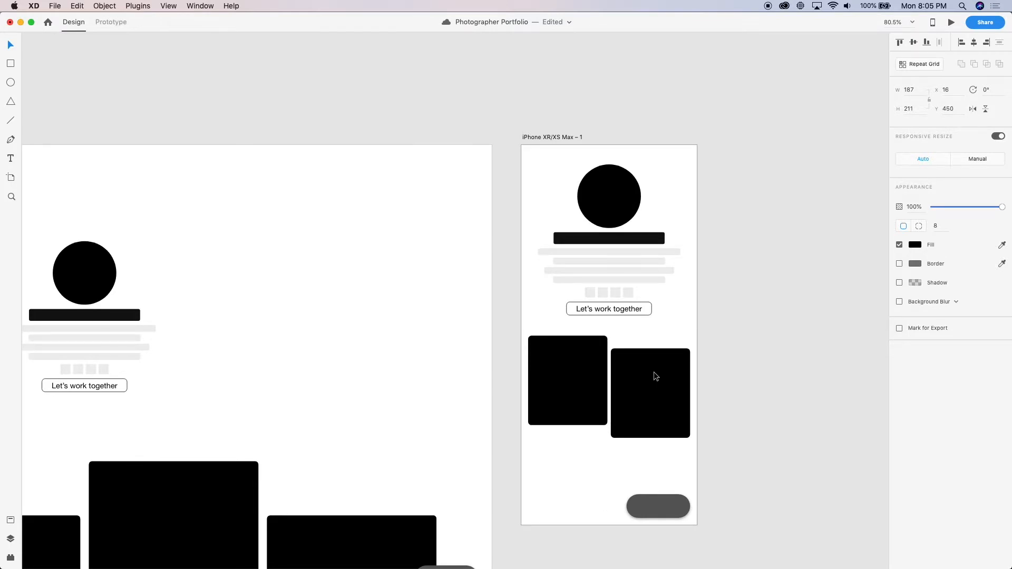
{"action": "key", "text": "Escape"}
{"action": "left_click", "coordinate": [654, 371]}
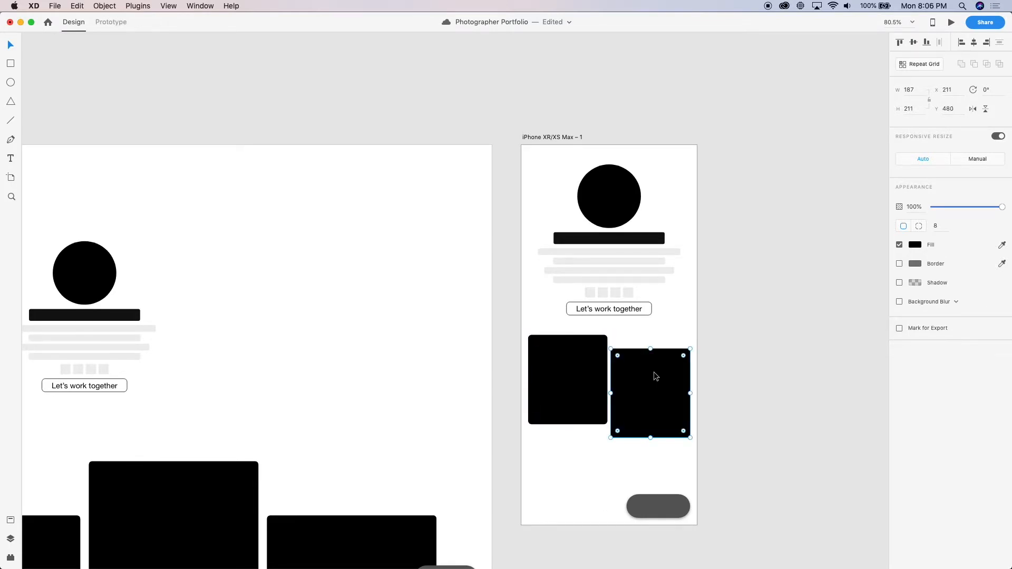
{"action": "left_click", "coordinate": [775, 365]}
Select both staggered cards on the iPhone artboard
{"action": "scroll", "coordinate": [775, 364], "scroll_direction": "down", "scroll_amount": 5}
{"action": "left_click", "coordinate": [704, 394]}
{"action": "left_click", "coordinate": [653, 384], "text": "shift"}
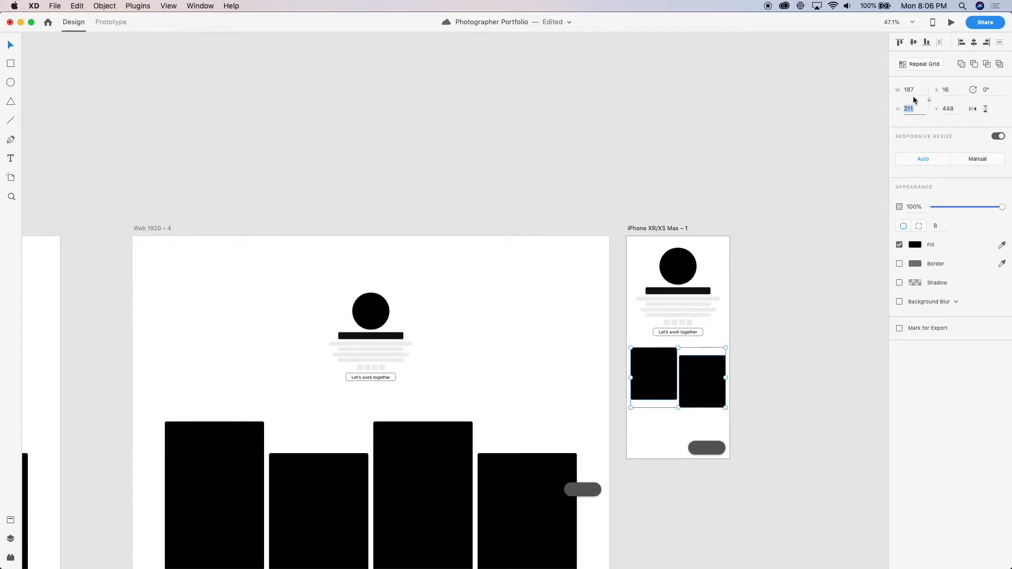
Set the height of both staggered cards on the iPhone artboard to 350
{"action": "type", "text": "35"}
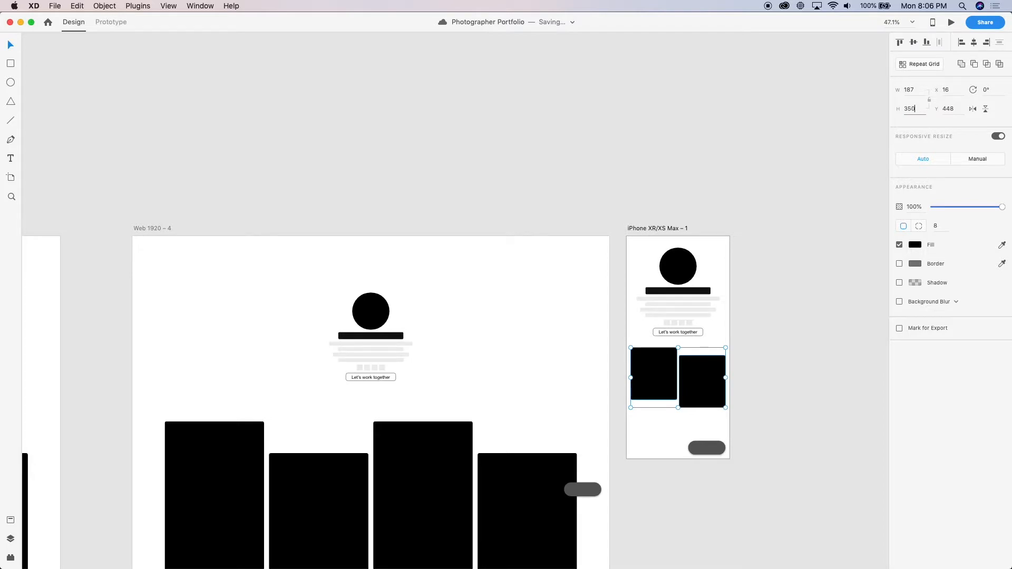
{"action": "type", "text": "0"}
{"action": "key", "text": "Return"}
{"action": "left_click", "coordinate": [797, 415]}
{"action": "left_click", "coordinate": [685, 403]}
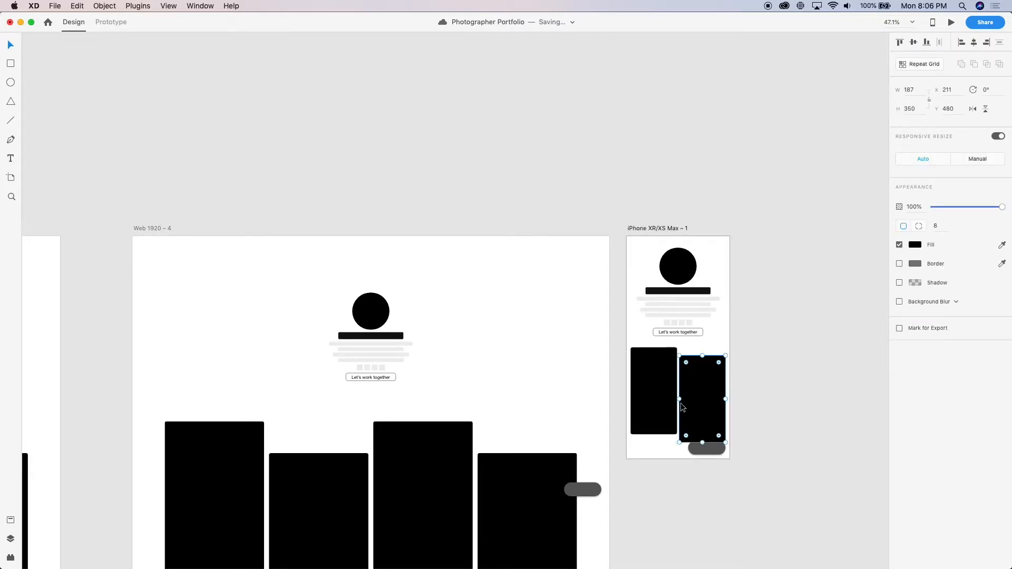
{"action": "left_click", "coordinate": [660, 398], "text": "shift"}
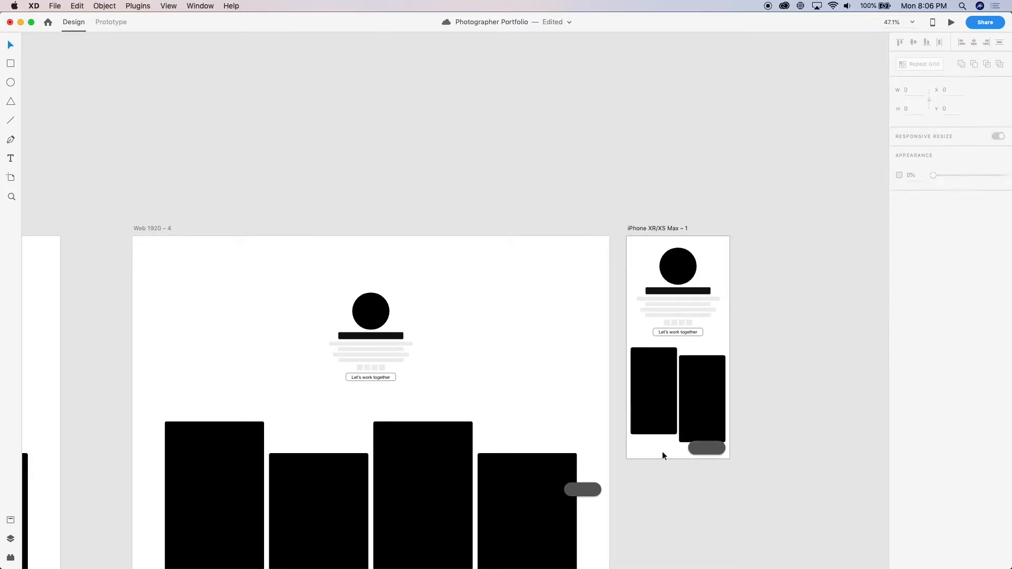
Extend the iPhone artboard downward to about 2141 px tall
{"action": "left_click", "coordinate": [662, 451]}
{"action": "scroll", "coordinate": [662, 451], "scroll_direction": "down", "scroll_amount": 5}
{"action": "scroll", "coordinate": [661, 452], "scroll_direction": "right", "scroll_amount": 2}
{"action": "left_click_drag", "start_coordinate": [590, 280], "coordinate": [590, 567]}
Turn the two staggered cards into a Repeat Grid and extend it downward to about 1241 px tall
{"action": "left_click", "coordinate": [565, 172]}
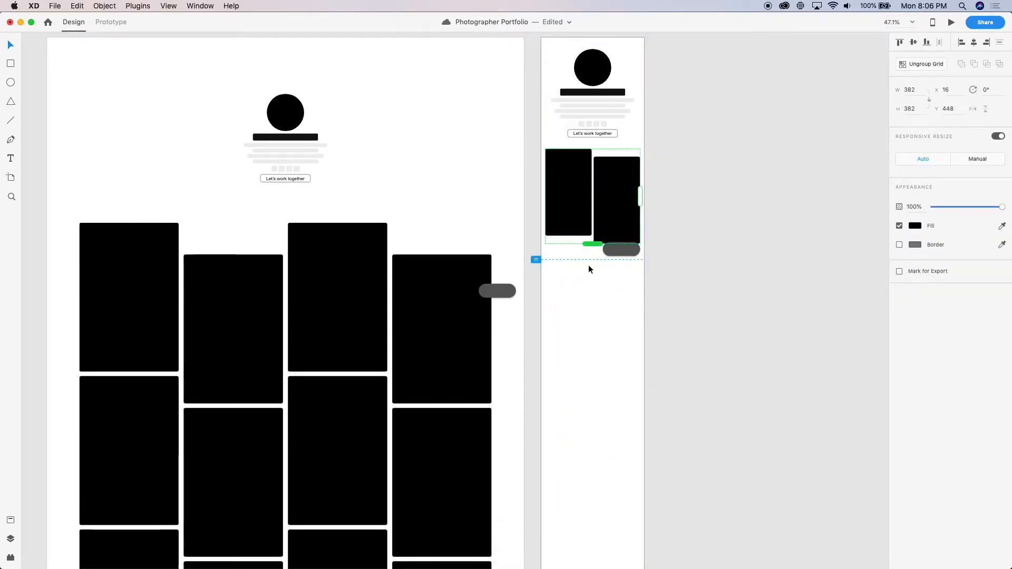
{"action": "scroll", "coordinate": [593, 261], "scroll_direction": "up", "scroll_amount": 3}
{"action": "left_click_drag", "start_coordinate": [594, 240], "coordinate": [581, 492]}
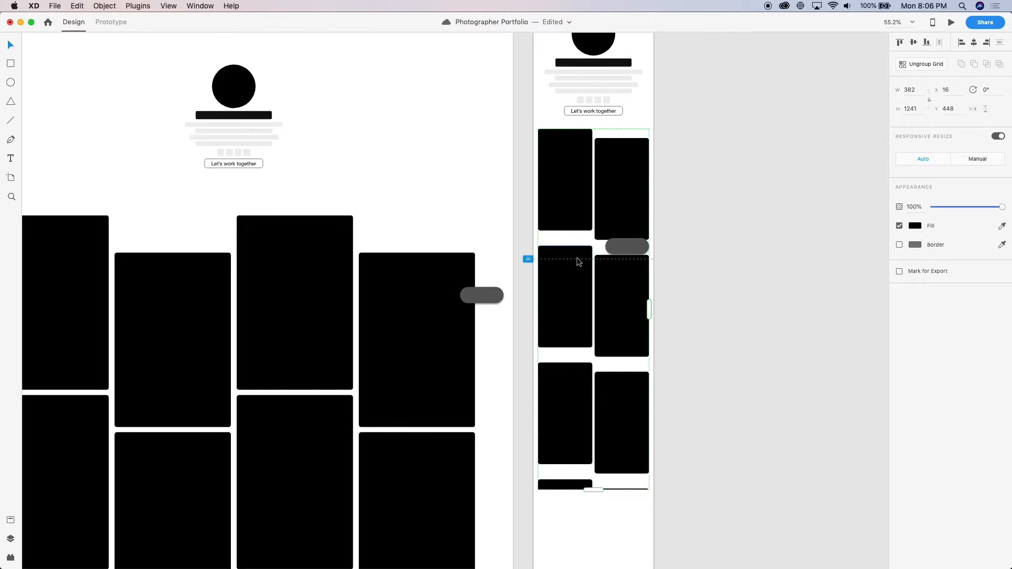
Reduce the Repeat Grid's row spacing until the staggered rows overlap and only a narrow gap separates cards within each column
{"action": "left_click_drag", "start_coordinate": [587, 242], "coordinate": [589, 229]}
{"action": "scroll", "coordinate": [590, 229], "scroll_direction": "up", "scroll_amount": 5}
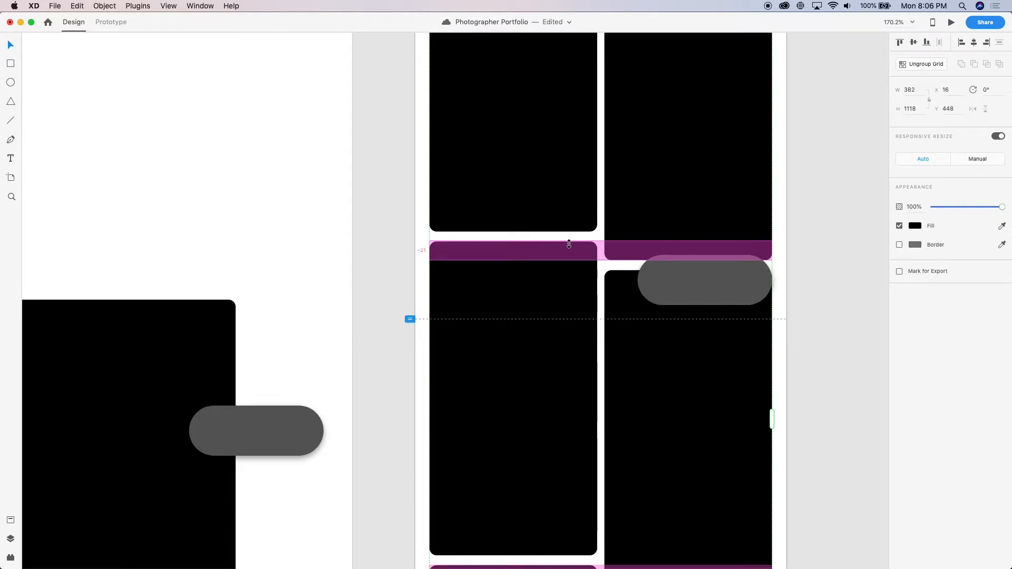
{"action": "left_click_drag", "start_coordinate": [569, 244], "coordinate": [568, 245]}
{"action": "left_click", "coordinate": [828, 174]}
Extend the iPhone card grid down to the artboard's lower edge, making it 1693 px tall
{"action": "scroll", "coordinate": [828, 172], "scroll_direction": "down", "scroll_amount": 5}
{"action": "scroll", "coordinate": [828, 173], "scroll_direction": "down", "scroll_amount": 3}
{"action": "scroll", "coordinate": [829, 173], "scroll_direction": "right", "scroll_amount": 3}
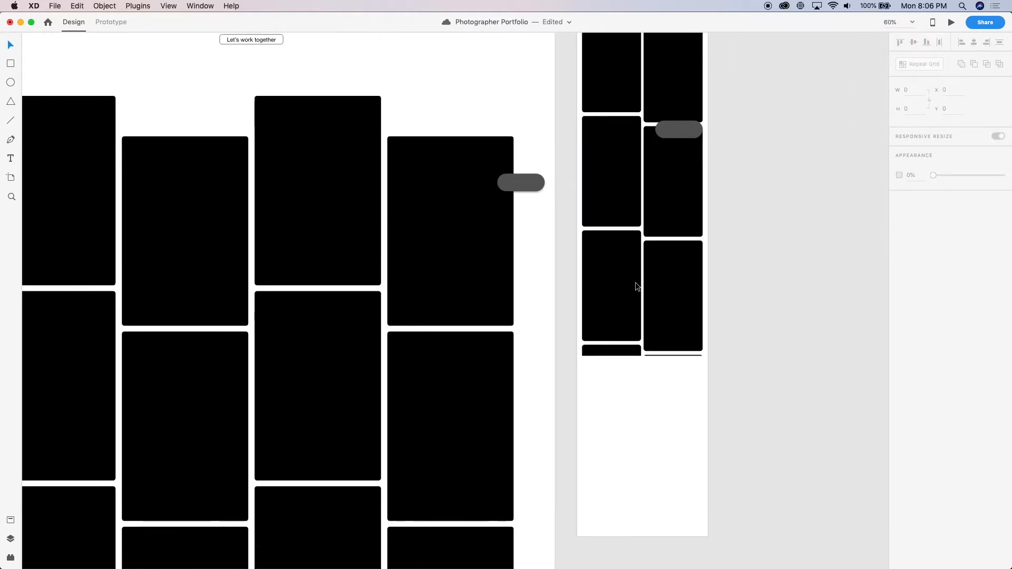
{"action": "scroll", "coordinate": [601, 330], "scroll_direction": "down", "scroll_amount": 2}
{"action": "scroll", "coordinate": [600, 330], "scroll_direction": "right", "scroll_amount": 2}
{"action": "scroll", "coordinate": [601, 330], "scroll_direction": "down", "scroll_amount": 1}
{"action": "scroll", "coordinate": [601, 330], "scroll_direction": "right", "scroll_amount": 2}
{"action": "left_click", "coordinate": [565, 294]}
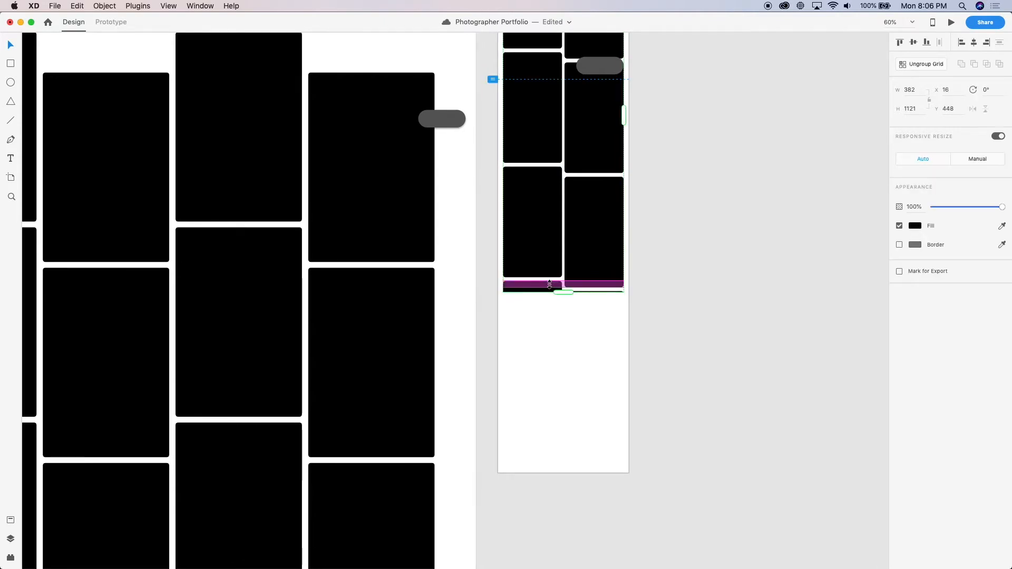
{"action": "left_click_drag", "start_coordinate": [560, 294], "coordinate": [549, 473]}
{"action": "scroll", "coordinate": [682, 366], "scroll_direction": "up", "scroll_amount": 10}
{"action": "scroll", "coordinate": [682, 365], "scroll_direction": "left", "scroll_amount": 1}
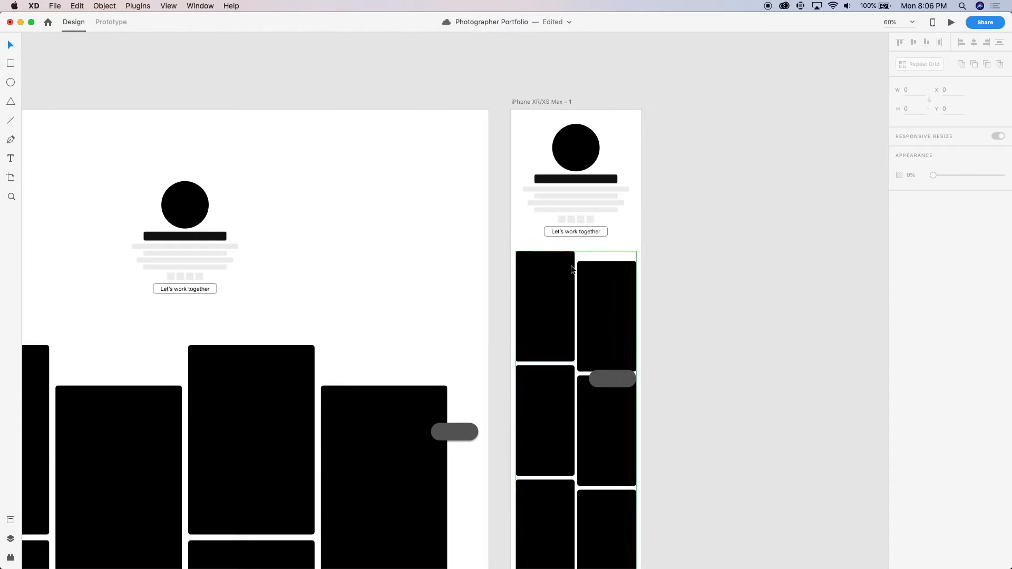
Preview the iPhone artboard, check how the staggered cards scroll, and close the preview
{"action": "key", "text": "super+Return"}
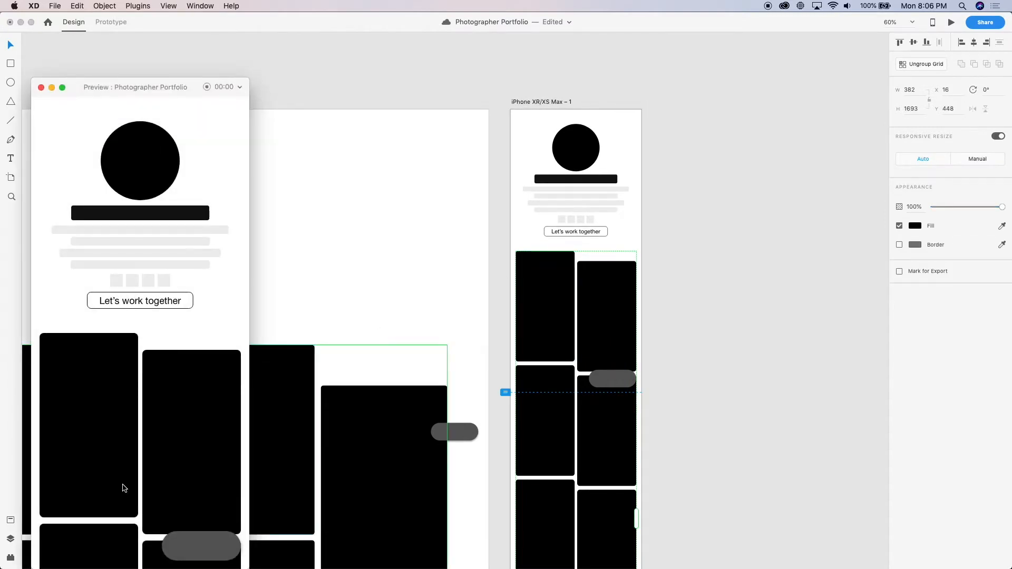
{"action": "scroll", "coordinate": [130, 488], "scroll_direction": "down", "scroll_amount": 2}
{"action": "scroll", "coordinate": [130, 488], "scroll_direction": "down", "scroll_amount": 10}
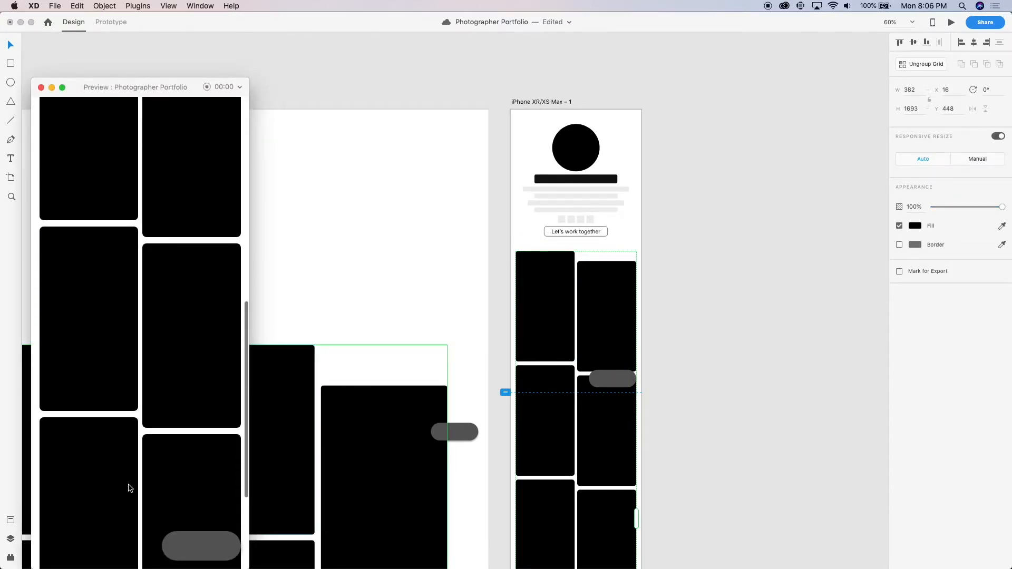
{"action": "left_click", "coordinate": [40, 87]}
Lower the right-column card inside the Repeat Grid to Y 512 to increase the stagger
{"action": "double_click", "coordinate": [592, 339]}
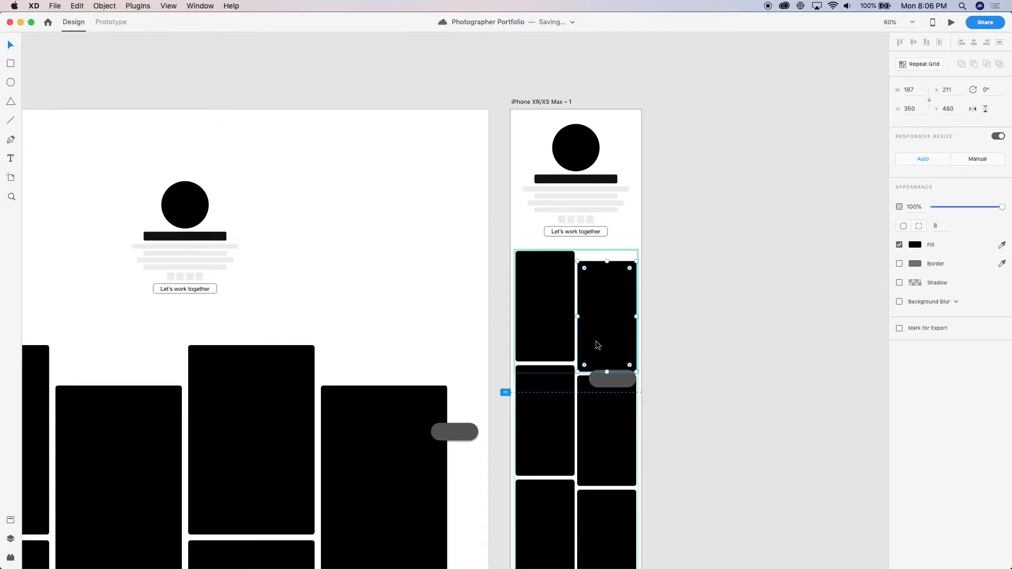
{"action": "left_click", "coordinate": [733, 298]}
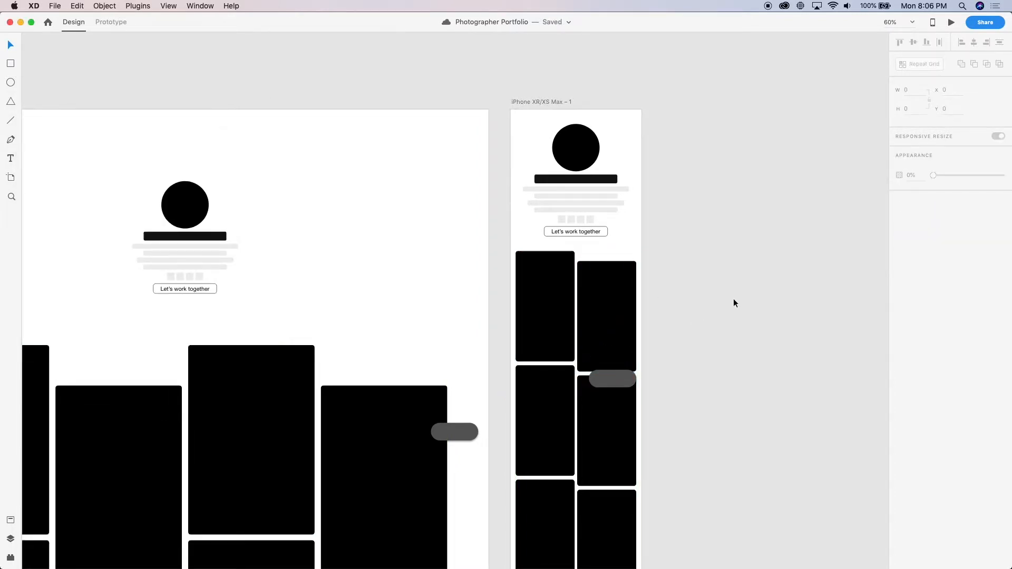
{"action": "scroll", "coordinate": [733, 298], "scroll_direction": "down", "scroll_amount": 2}
{"action": "scroll", "coordinate": [732, 298], "scroll_direction": "right", "scroll_amount": 2}
{"action": "double_click", "coordinate": [568, 289]}
{"action": "key", "text": "shift+Down"}
{"action": "key", "text": "shift+Down"}
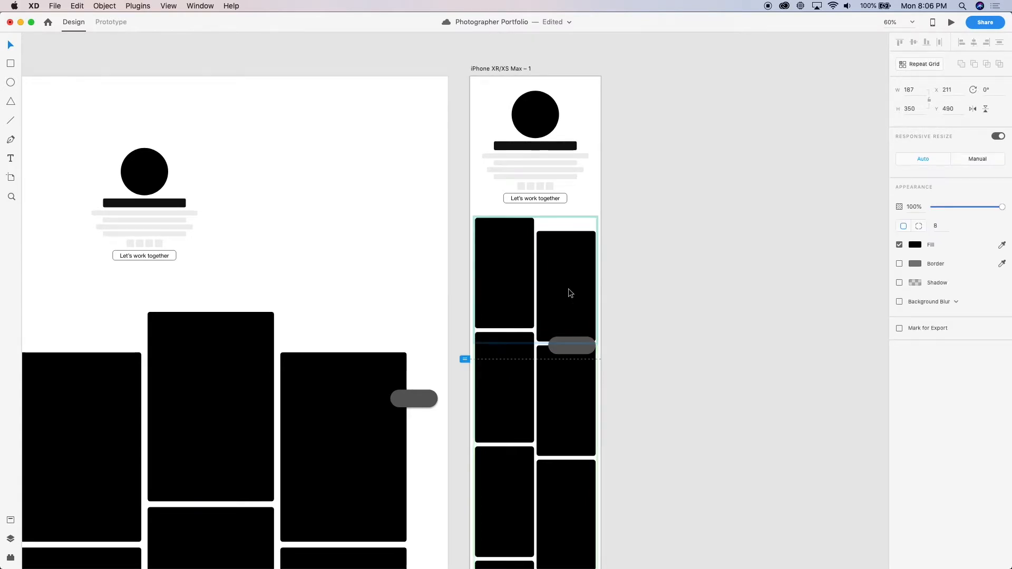
{"action": "key", "text": "shift+Down"}
{"action": "key", "text": "shift+Down"}
{"action": "key", "text": "shift+Down"}
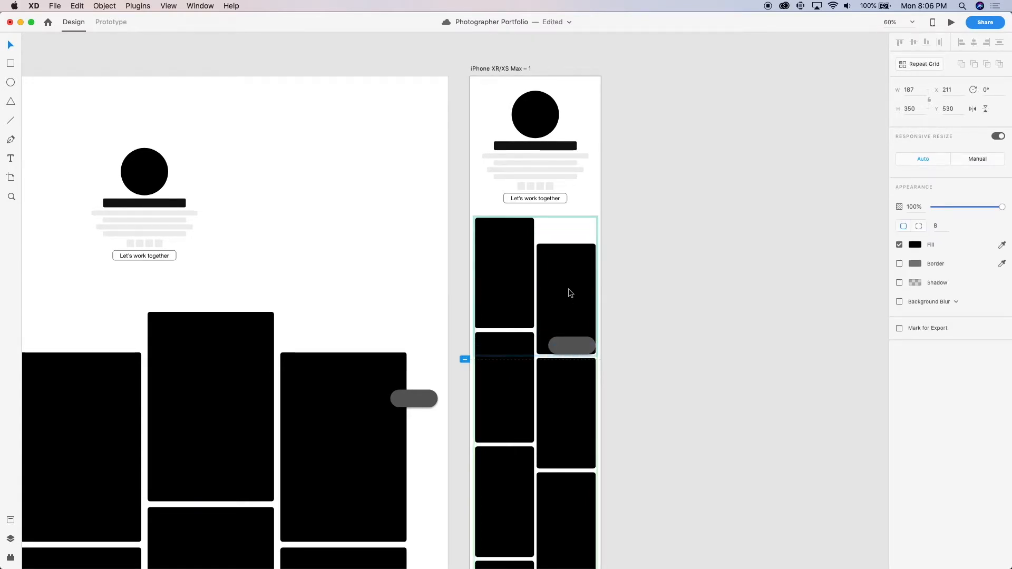
{"action": "key", "text": "shift+Up"}
{"action": "key", "text": "shift+Up"}
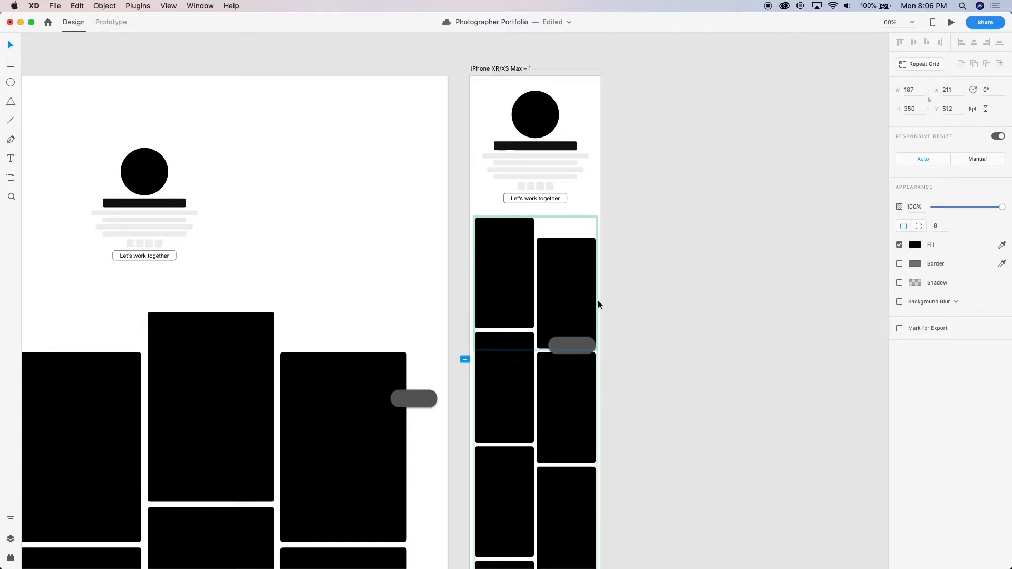
{"action": "left_click", "coordinate": [608, 312]}
Preview the iPhone artboard again and scroll through the cards to examine the increased stagger
{"action": "scroll", "coordinate": [608, 313], "scroll_direction": "down", "scroll_amount": 5}
{"action": "left_click", "coordinate": [587, 309]}
{"action": "key", "text": "super+Return"}
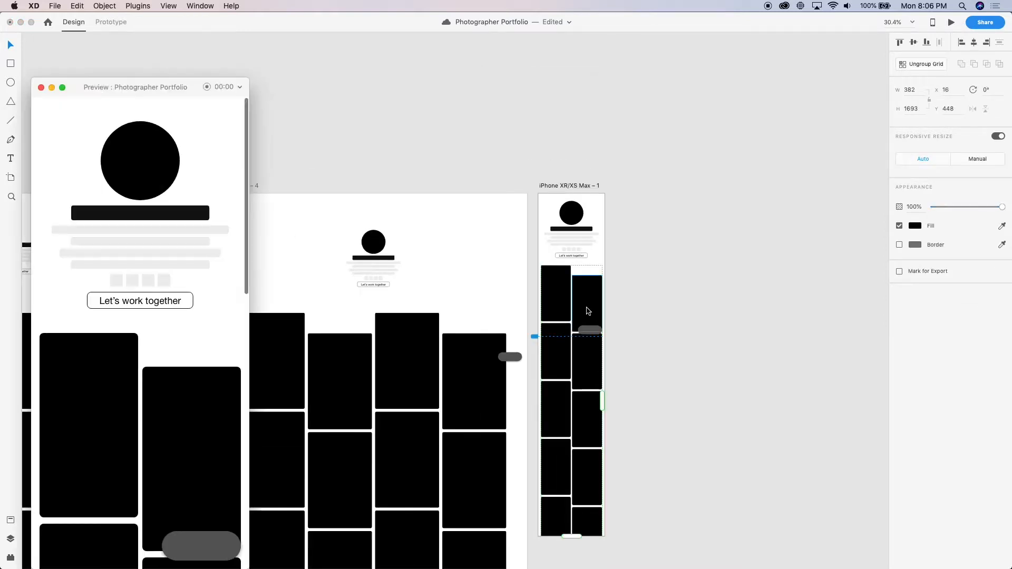
{"action": "scroll", "coordinate": [105, 419], "scroll_direction": "down", "scroll_amount": 10}
{"action": "scroll", "coordinate": [106, 420], "scroll_direction": "down", "scroll_amount": 3}
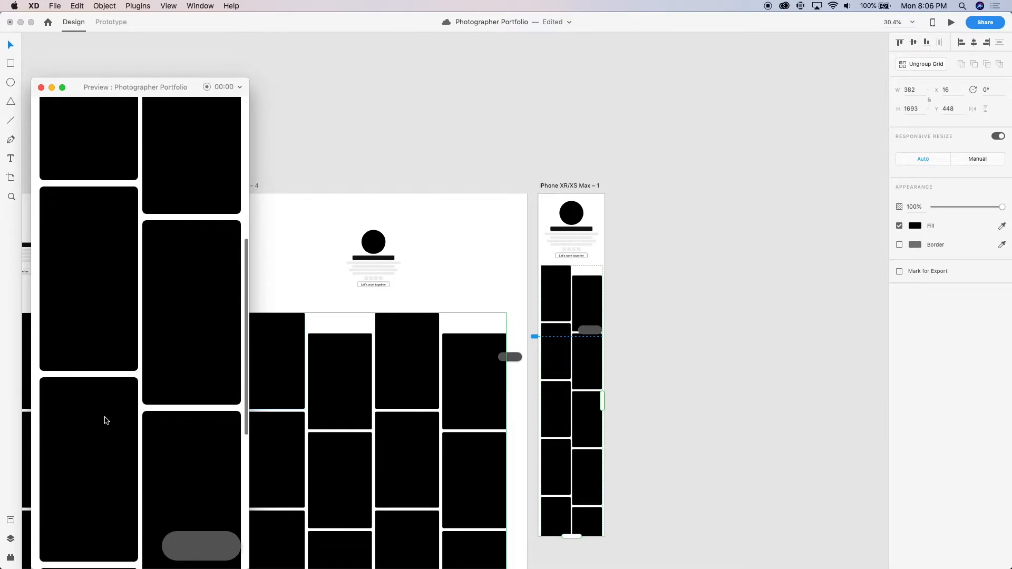
Lower the right-column card inside the Repeat Grid further to Y 576
{"action": "double_click", "coordinate": [589, 287]}
{"action": "key", "text": "shift+Down"}
{"action": "key", "text": "shift+Down"}
{"action": "key", "text": "shift+Down"}
{"action": "key", "text": "shift+Down"}
{"action": "key", "text": "shift+Down"}
{"action": "key", "text": "shift+Down"}
{"action": "key", "text": "Down"}
{"action": "key", "text": "Down"}
{"action": "key", "text": "Down"}
{"action": "key", "text": "Down"}
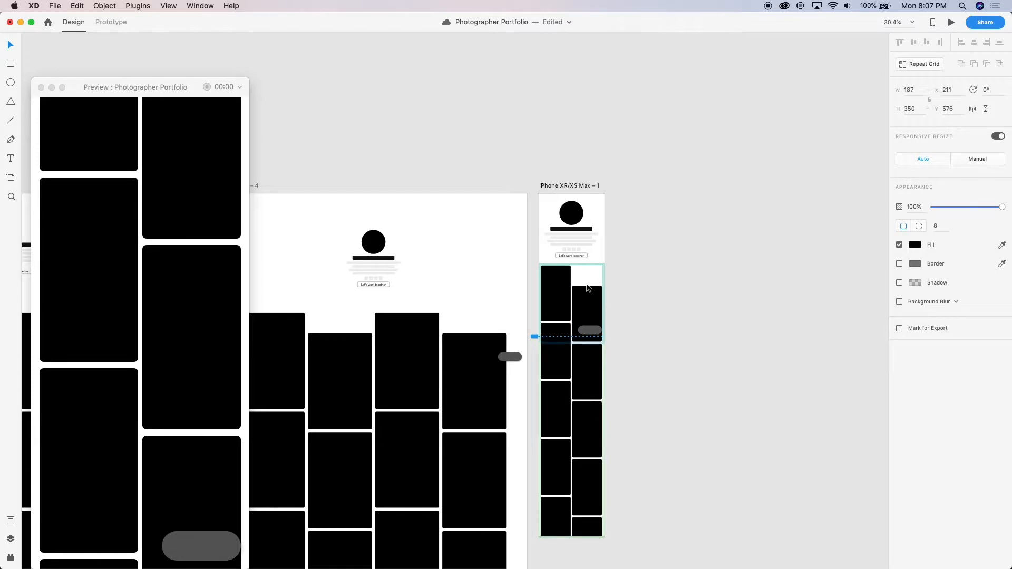
{"action": "left_click", "coordinate": [703, 316]}
Check the larger card stagger in the iPhone preview by scrolling through it, and close the preview window
{"action": "left_click", "coordinate": [580, 299]}
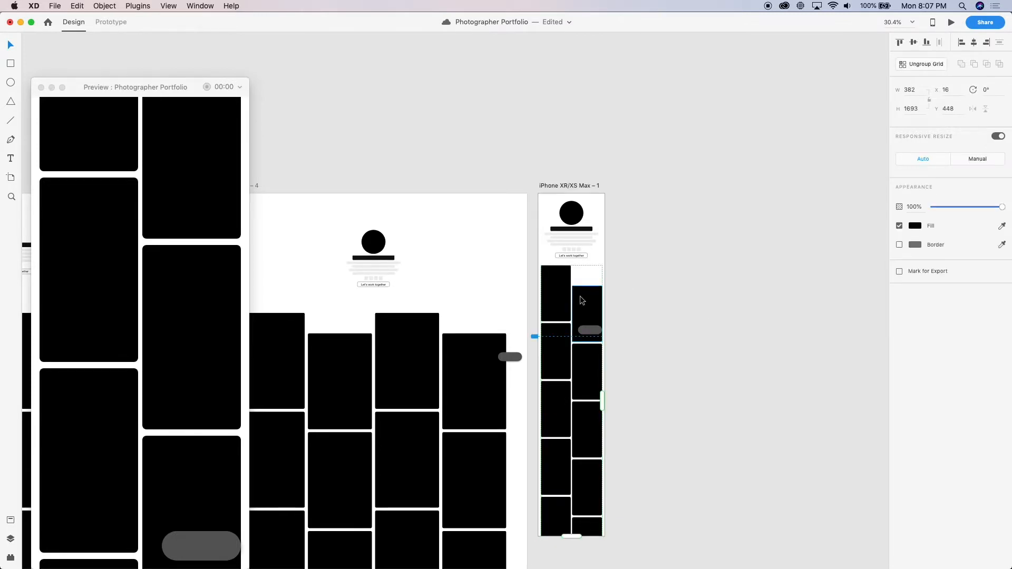
{"action": "key", "text": "super+Return"}
{"action": "scroll", "coordinate": [203, 518], "scroll_direction": "up", "scroll_amount": 10}
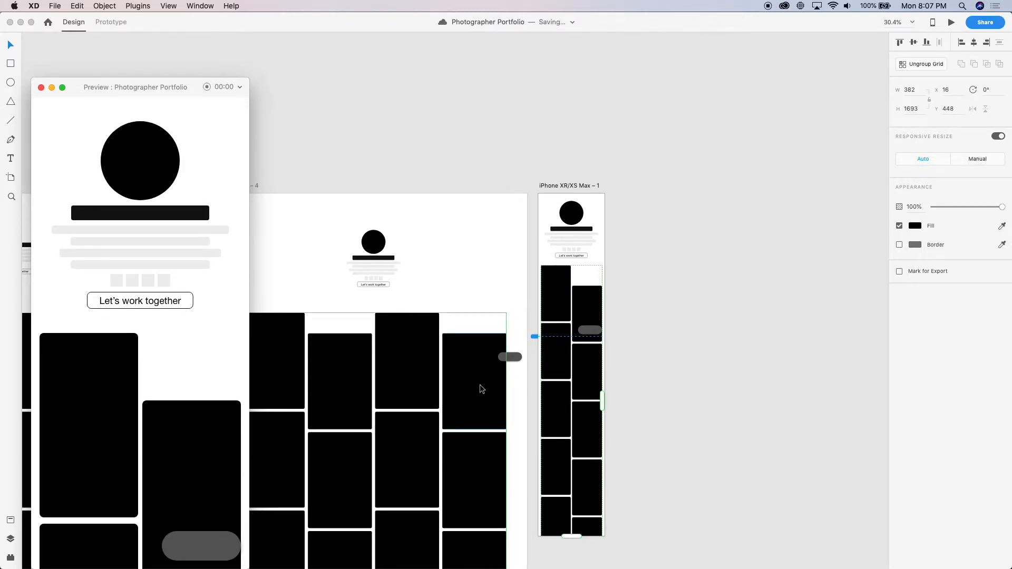
{"action": "scroll", "coordinate": [422, 393], "scroll_direction": "left", "scroll_amount": 3}
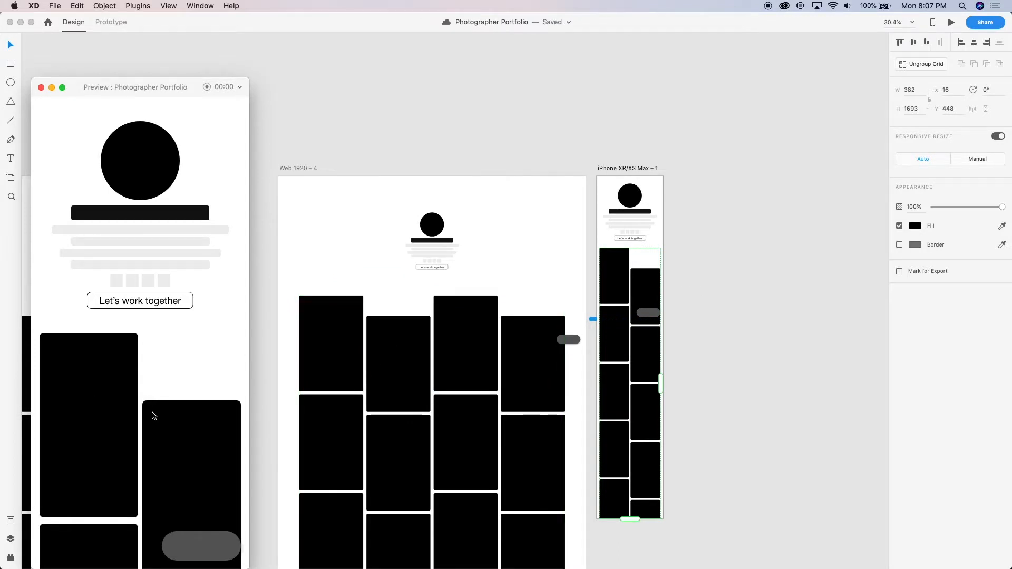
{"action": "scroll", "coordinate": [46, 464], "scroll_direction": "down", "scroll_amount": 10}
{"action": "scroll", "coordinate": [47, 464], "scroll_direction": "up", "scroll_amount": 10}
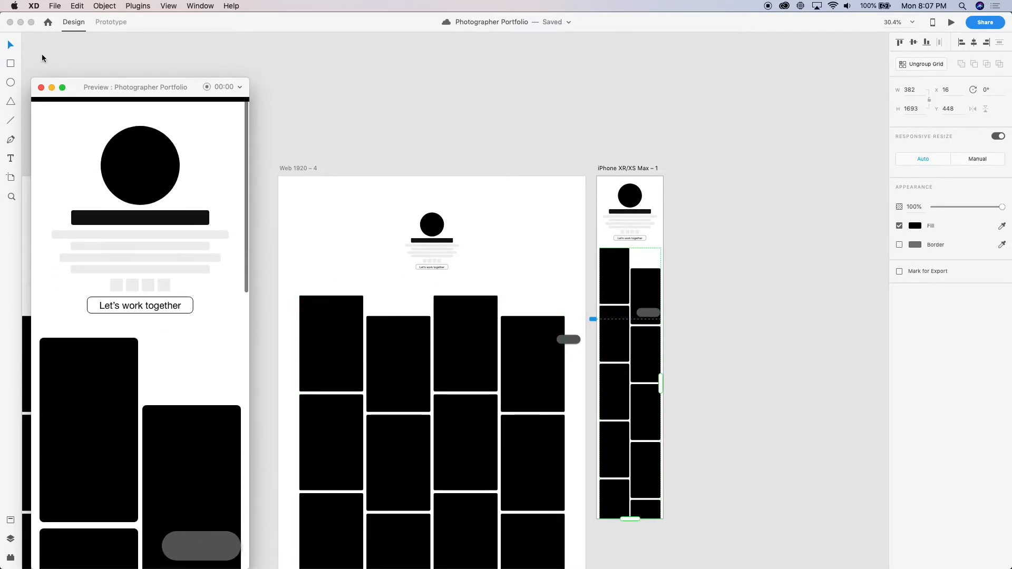
{"action": "left_click", "coordinate": [41, 87]}
Duplicate the iPhone XR/XS Max artboard and place the copy just to the right of the original
{"action": "scroll", "coordinate": [537, 134], "scroll_direction": "right", "scroll_amount": 4}
{"action": "left_click", "coordinate": [537, 133]}
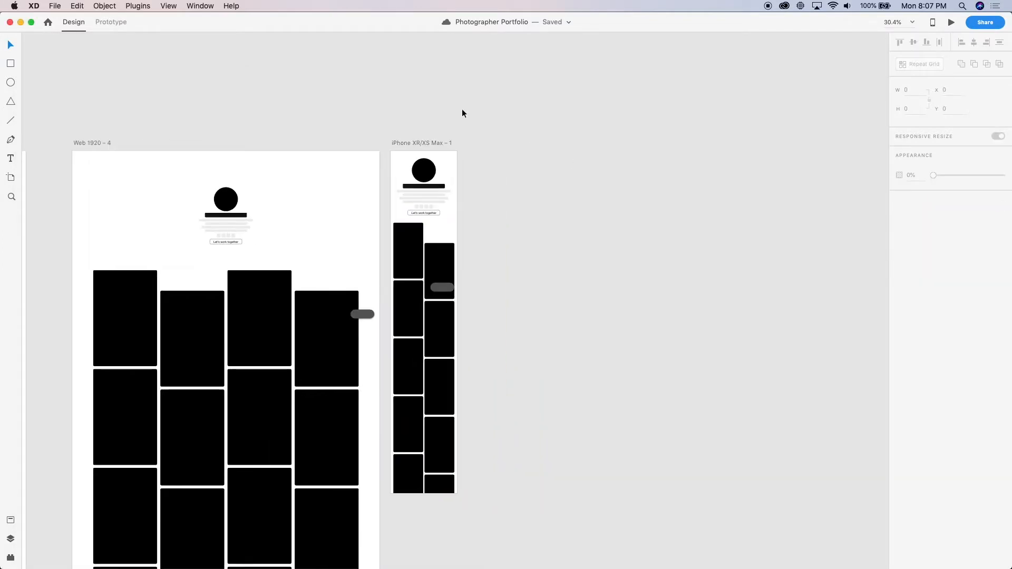
{"action": "left_click_drag", "start_coordinate": [422, 143], "coordinate": [501, 155]}
{"action": "scroll", "coordinate": [501, 155], "scroll_direction": "down", "scroll_amount": 5}
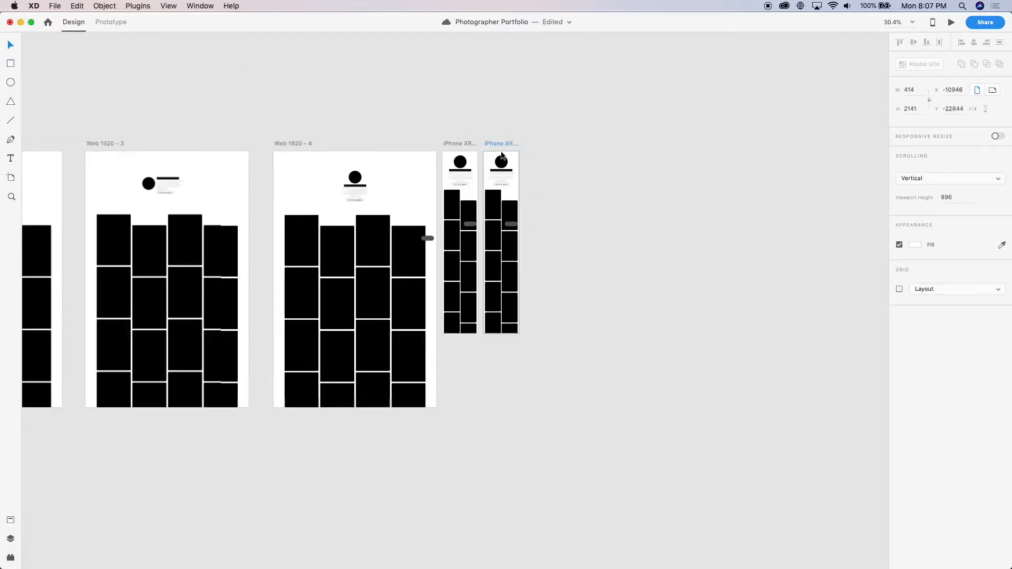
Add the text note "I like this one" at size 180 above the Web 1920 – 4 artboard
{"action": "left_click", "coordinate": [367, 125]}
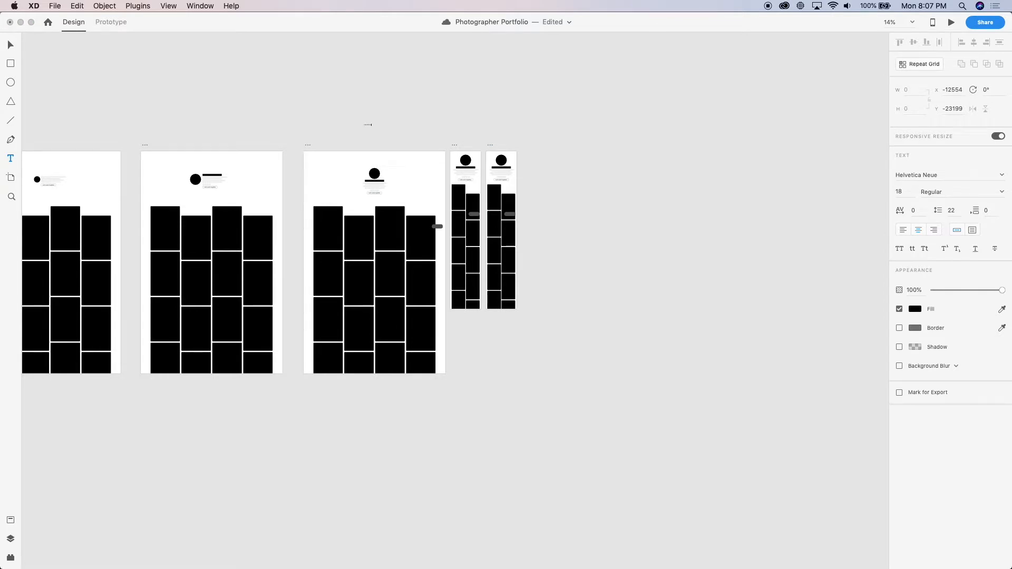
{"action": "type", "text": "I like this one"}
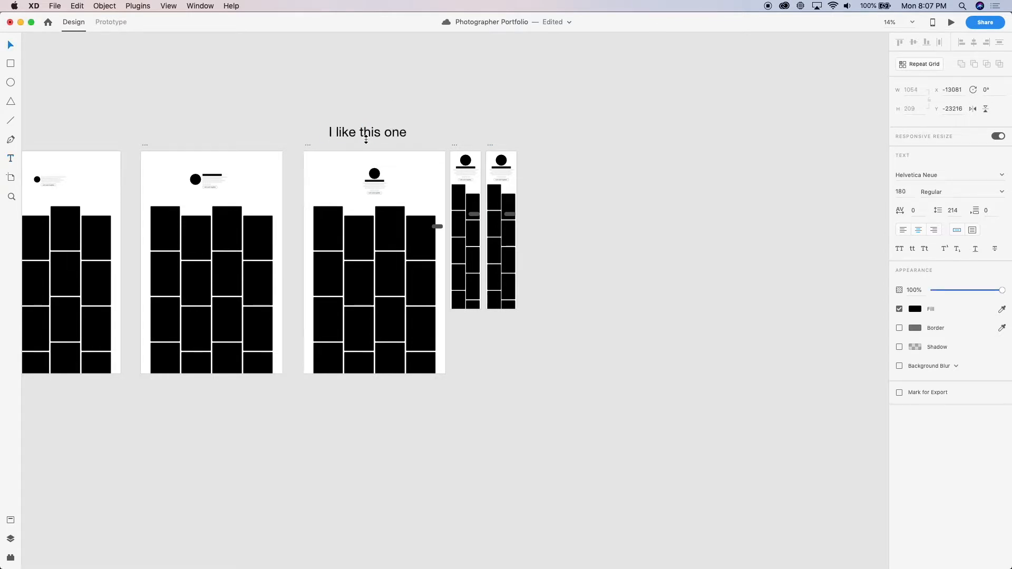
{"action": "left_click", "coordinate": [653, 69]}
On iPhone XR/XS Max – 2, move the profile circle to the header's left side and resize it to 75 × 75
{"action": "scroll", "coordinate": [546, 147], "scroll_direction": "up", "scroll_amount": 5}
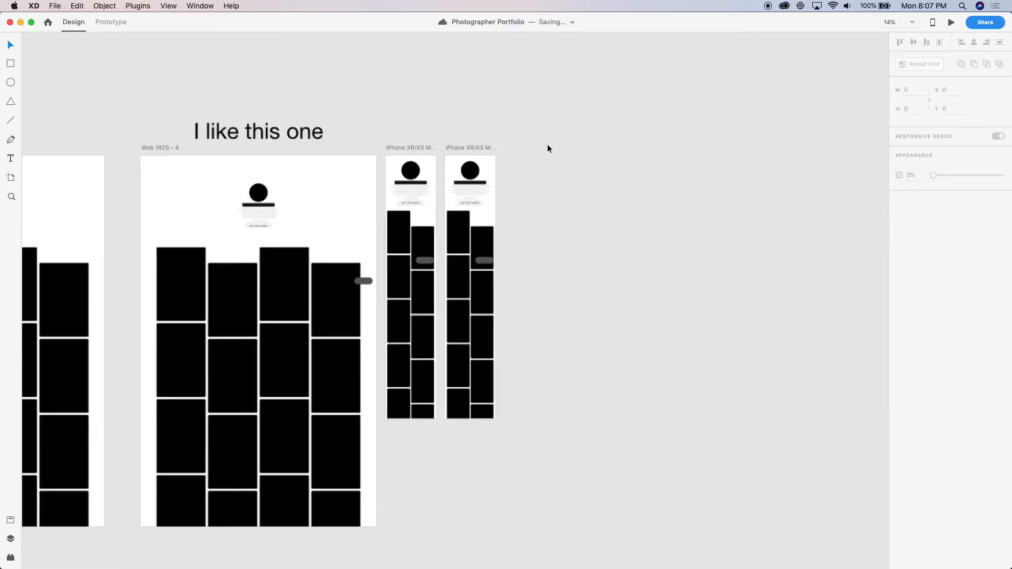
{"action": "scroll", "coordinate": [449, 152], "scroll_direction": "up", "scroll_amount": 4}
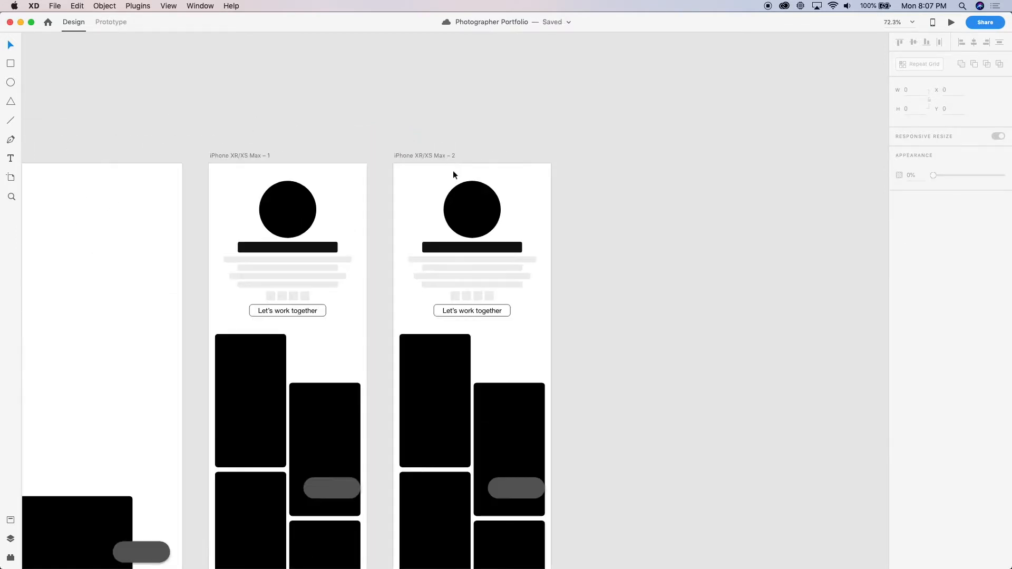
{"action": "scroll", "coordinate": [546, 235], "scroll_direction": "right", "scroll_amount": 3}
{"action": "scroll", "coordinate": [546, 235], "scroll_direction": "up", "scroll_amount": 3}
{"action": "left_click", "coordinate": [428, 205]}
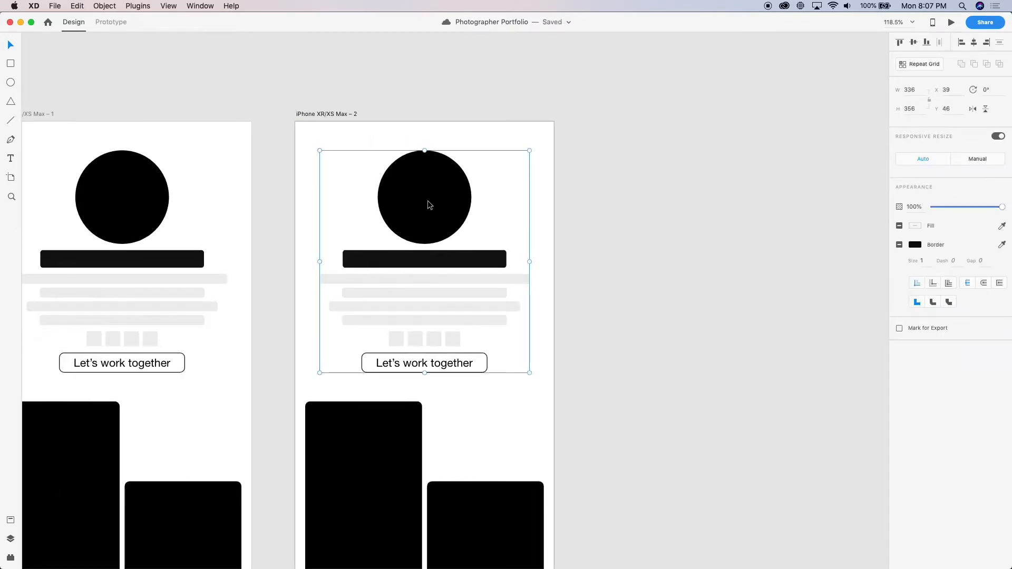
{"action": "left_click", "coordinate": [497, 225]}
{"action": "double_click", "coordinate": [426, 212]}
{"action": "left_click_drag", "start_coordinate": [426, 212], "coordinate": [363, 209]}
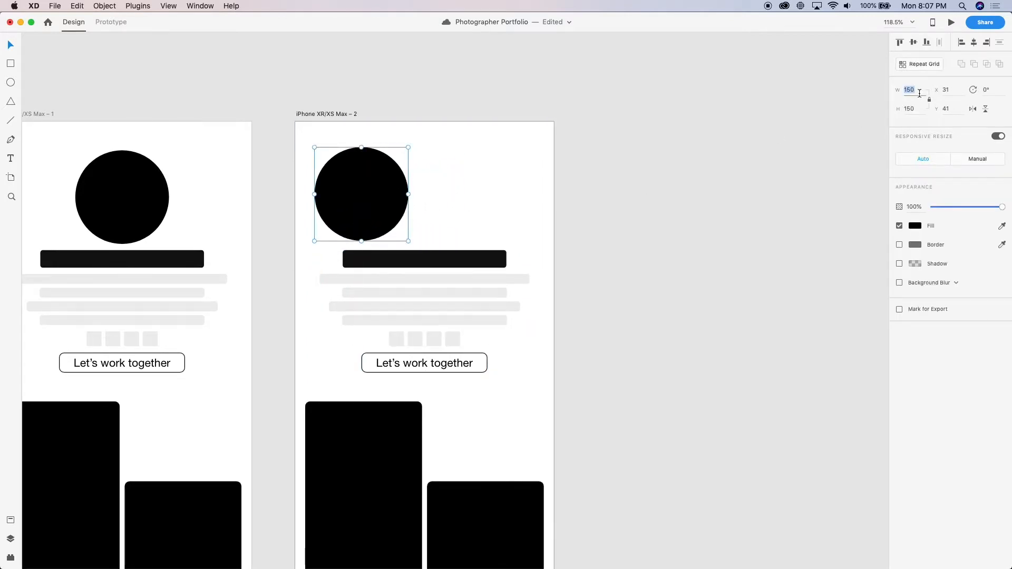
{"action": "type", "text": "75"}
{"action": "key", "text": "Return"}
Position the small profile circle in the duplicate artboard's upper-left corner at X 18, Y 32
{"action": "left_click_drag", "start_coordinate": [334, 165], "coordinate": [321, 147]}
{"action": "key", "text": "Down"}
{"action": "key", "text": "Down"}
{"action": "key", "text": "Down"}
{"action": "key", "text": "Down"}
{"action": "key", "text": "Down"}
{"action": "key", "text": "Down"}
{"action": "key", "text": "Down"}
{"action": "key", "text": "Down"}
{"action": "key", "text": "Down"}
{"action": "key", "text": "Down"}
{"action": "key", "text": "Down"}
{"action": "key", "text": "Down"}
{"action": "key", "text": "Down"}
{"action": "key", "text": "Down"}
{"action": "key", "text": "Down"}
{"action": "key", "text": "Down"}
{"action": "key", "text": "Down"}
{"action": "key", "text": "Down"}
{"action": "key", "text": "Down"}
{"action": "key", "text": "Down"}
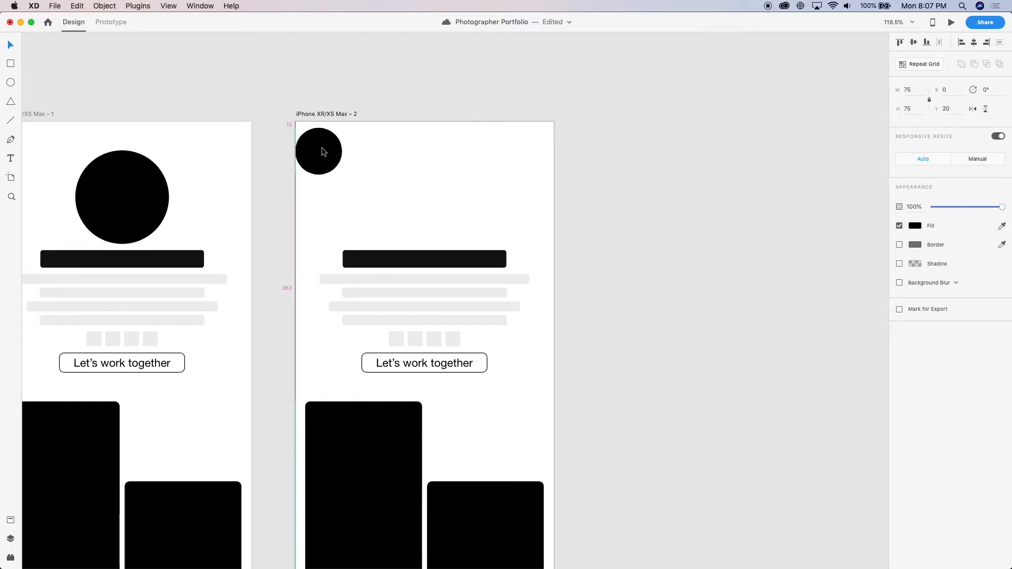
{"action": "key", "text": "Right"}
{"action": "key", "text": "Right"}
{"action": "key", "text": "Right"}
{"action": "key", "text": "Right"}
{"action": "key", "text": "Right"}
{"action": "key", "text": "Right"}
{"action": "key", "text": "Right"}
{"action": "key", "text": "Right"}
{"action": "key", "text": "Right"}
{"action": "key", "text": "Right"}
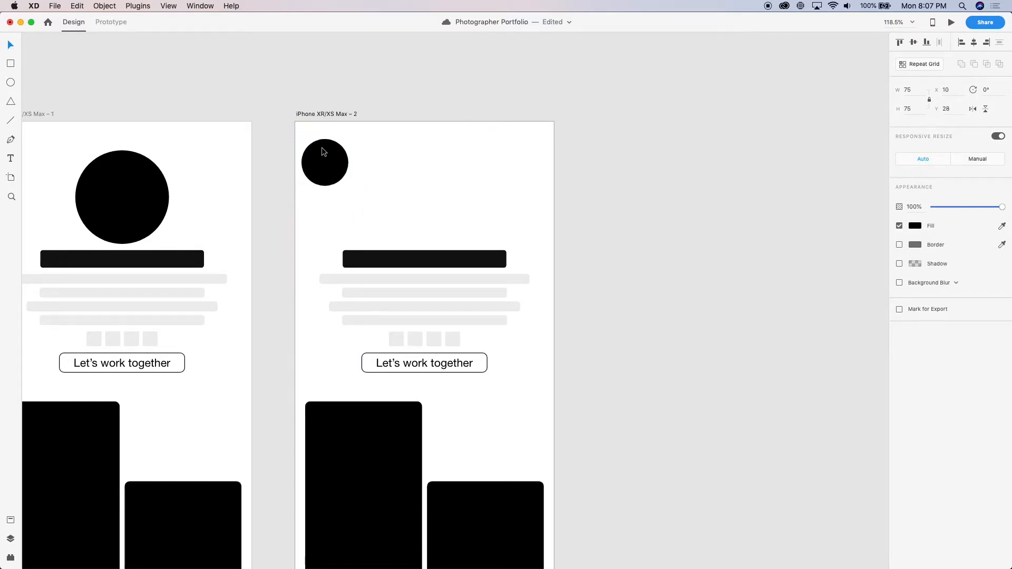
{"action": "key", "text": "Down"}
{"action": "key", "text": "Down"}
{"action": "key", "text": "Down"}
{"action": "key", "text": "Down"}
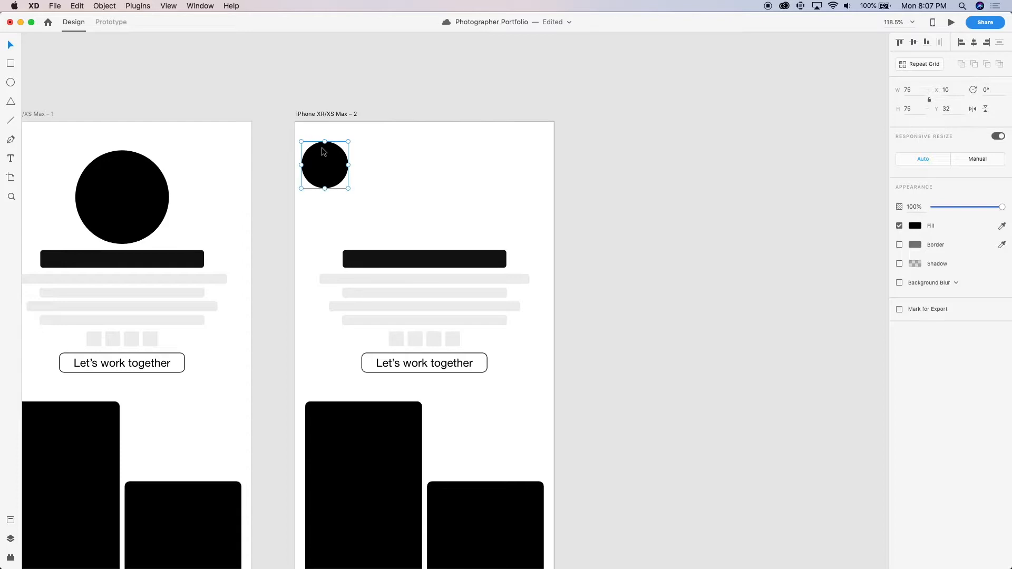
{"action": "key", "text": "Right"}
{"action": "key", "text": "Right"}
{"action": "key", "text": "Right"}
{"action": "key", "text": "Right"}
{"action": "key", "text": "Right"}
{"action": "key", "text": "Right"}
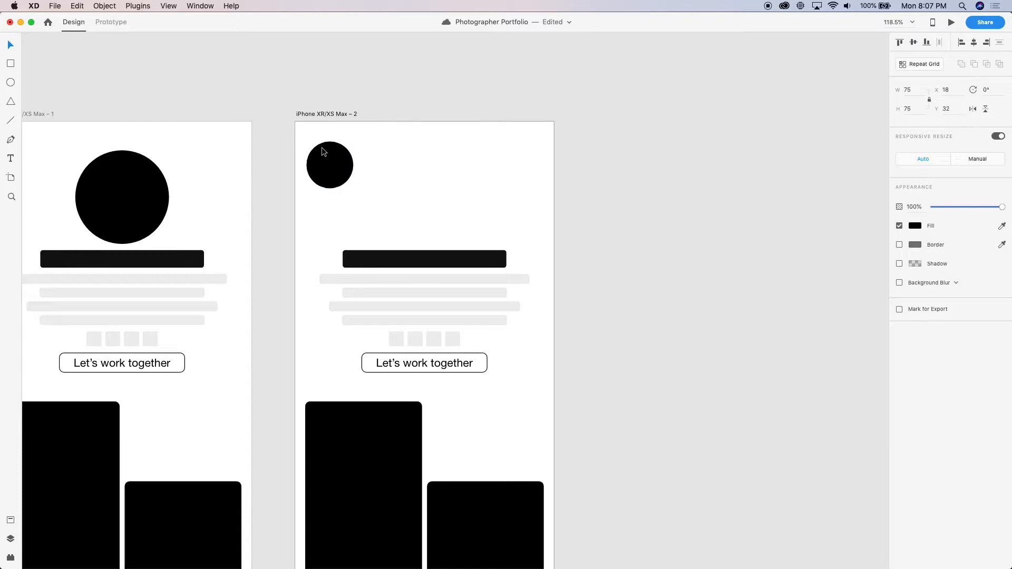
Move the title bar and grey text lines beside the profile circle, and left-align the four text lines with one another
{"action": "scroll", "coordinate": [312, 168], "scroll_direction": "up", "scroll_amount": 5}
{"action": "left_click_drag", "start_coordinate": [431, 335], "coordinate": [499, 126]}
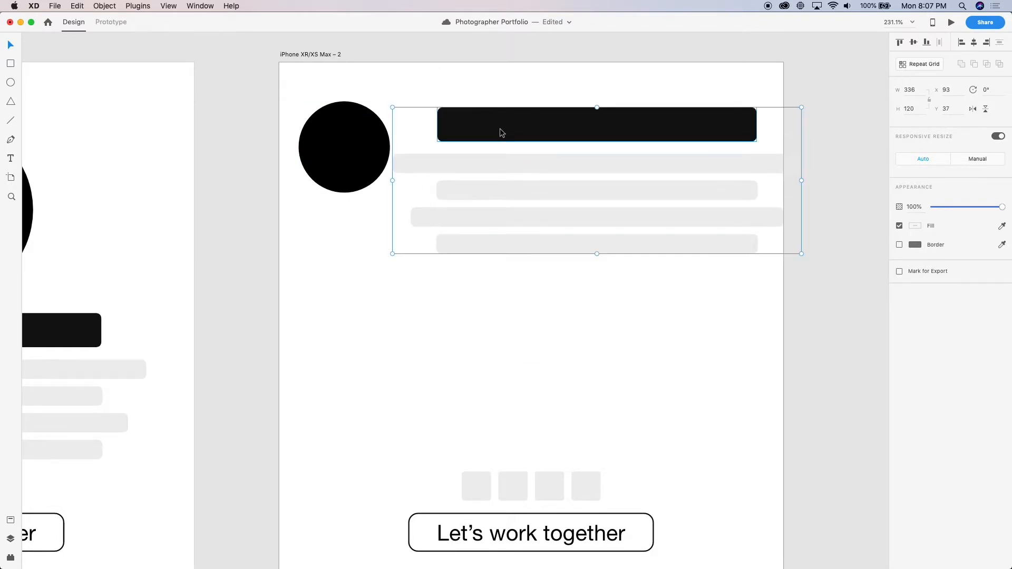
{"action": "double_click", "coordinate": [508, 165]}
{"action": "key", "text": "super+a"}
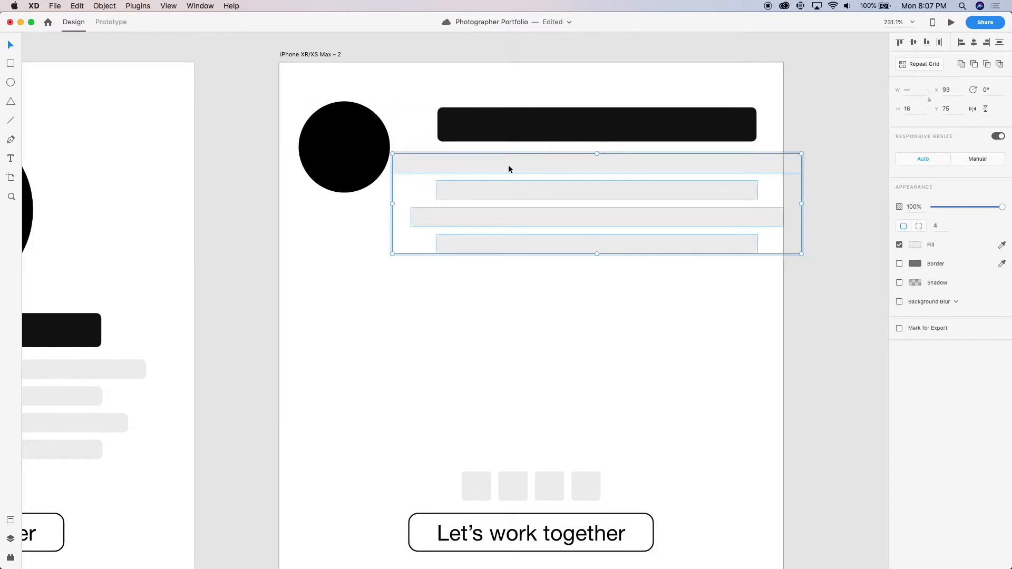
{"action": "key", "text": "ctrl+super+Left"}
{"action": "left_click", "coordinate": [511, 375]}
{"action": "scroll", "coordinate": [463, 220], "scroll_direction": "up", "scroll_amount": 3}
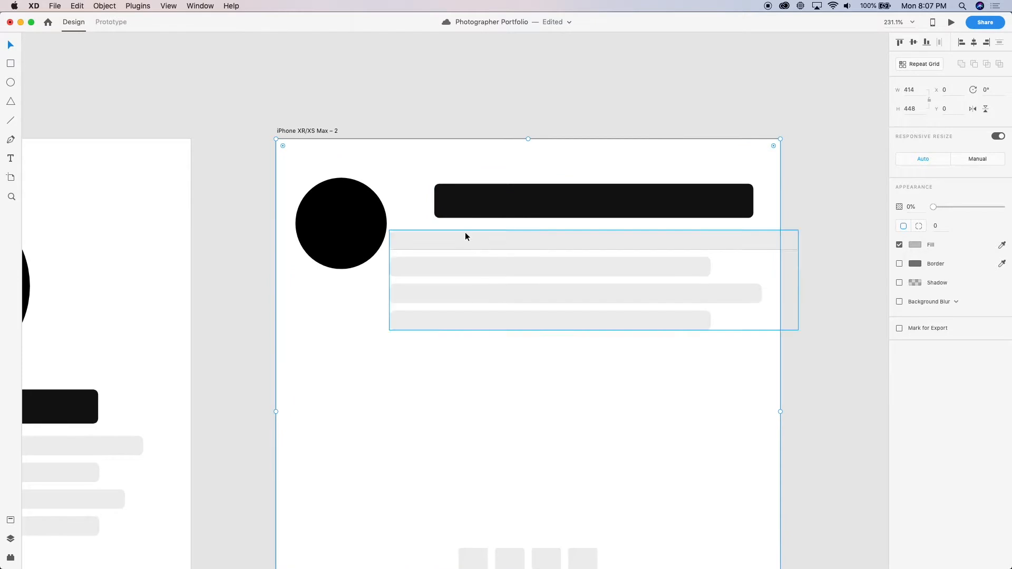
Narrow the text-line group to the artboard's right edge and align the title bar with its left edge at X 93, Y 32
{"action": "left_click", "coordinate": [517, 235]}
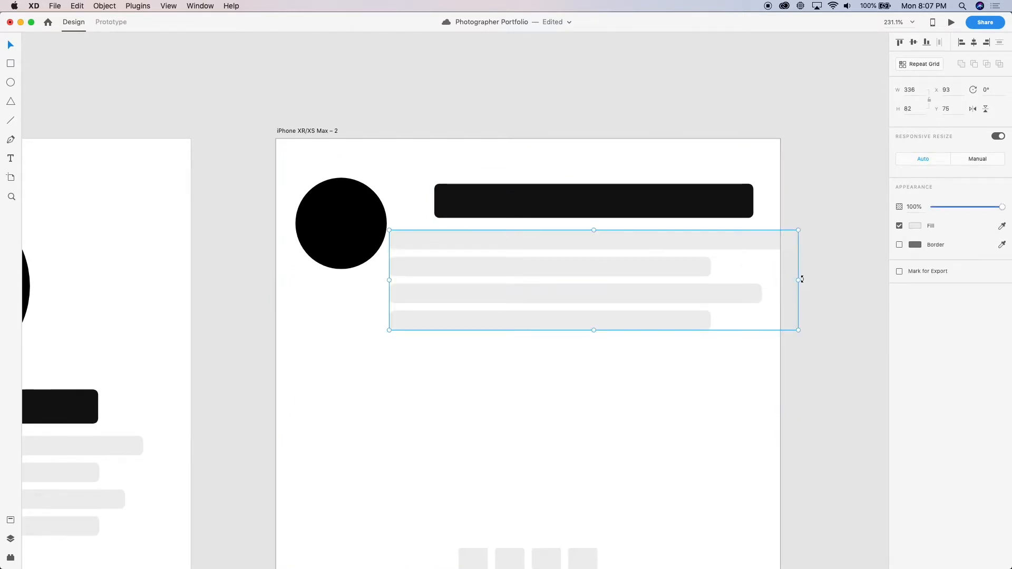
{"action": "mouse_move", "coordinate": [797, 280]}
{"action": "left_mouse_down"}
{"action": "mouse_move", "coordinate": [764, 274]}
{"action": "mouse_move", "coordinate": [780, 278]}
{"action": "left_mouse_up"}
{"action": "left_click", "coordinate": [485, 195]}
{"action": "left_click_drag", "start_coordinate": [486, 195], "coordinate": [439, 187]}
{"action": "key", "text": "Down"}
{"action": "key", "text": "Up"}
{"action": "key", "text": "Up"}
{"action": "key", "text": "Down"}
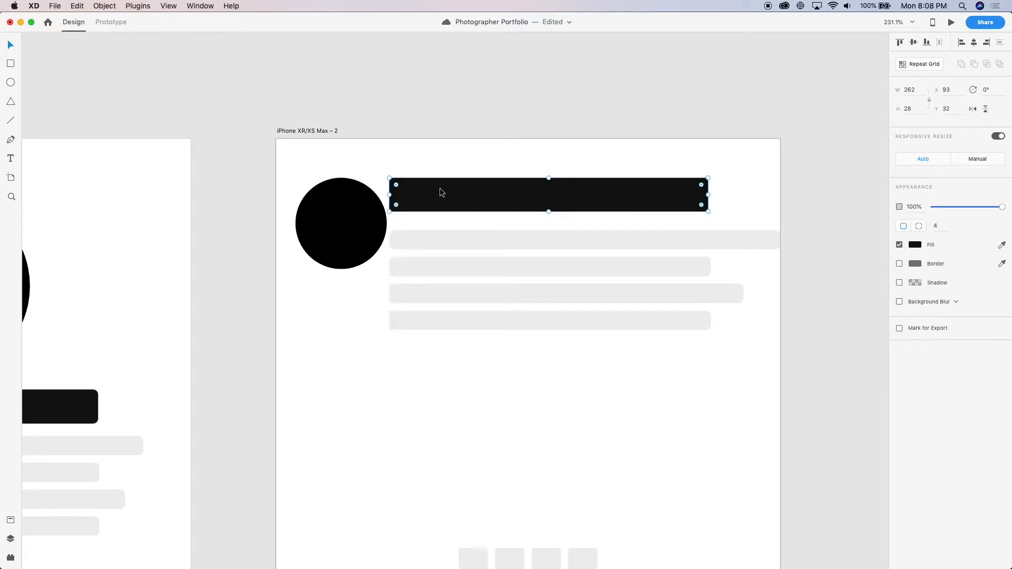
Nudge the title bar and text lines together away from the circle, placing the title bar at X 99, Y 36
{"action": "left_click", "coordinate": [431, 244], "text": "shift"}
{"action": "key", "text": "Right"}
{"action": "key", "text": "Right"}
{"action": "key", "text": "Right"}
{"action": "key", "text": "Right"}
{"action": "key", "text": "Right"}
{"action": "key", "text": "Right"}
{"action": "key", "text": "Right"}
{"action": "key", "text": "Right"}
{"action": "key", "text": "Left"}
{"action": "key", "text": "Left"}
{"action": "key", "text": "Down"}
{"action": "key", "text": "Down"}
{"action": "key", "text": "Down"}
{"action": "key", "text": "Down"}
Set the title bar's height to 24
{"action": "left_click", "coordinate": [454, 210]}
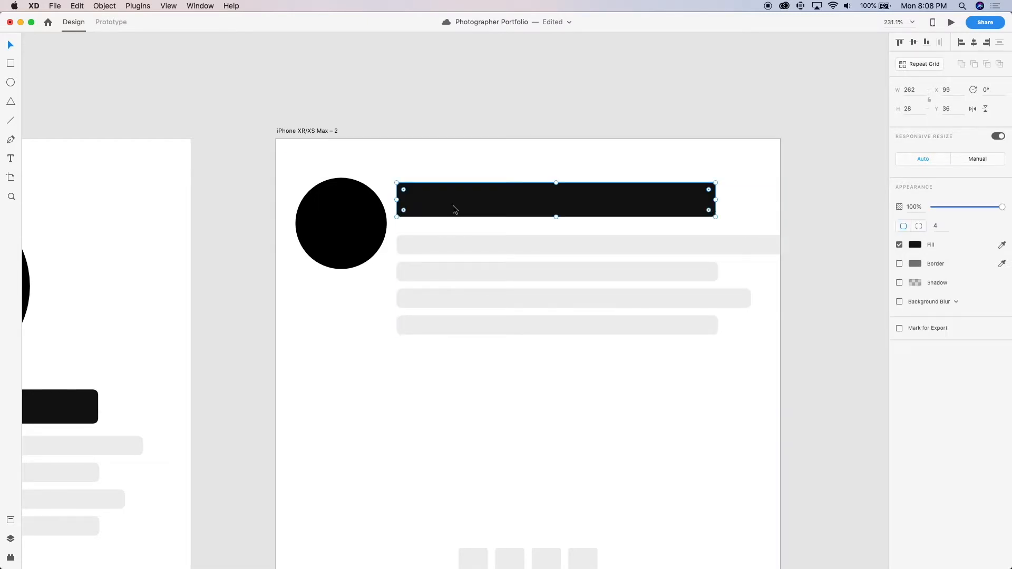
{"action": "key", "text": "shift+Down"}
{"action": "key", "text": "Up"}
{"action": "key", "text": "Up"}
{"action": "key", "text": "Up"}
{"action": "key", "text": "Up"}
{"action": "key", "text": "Up"}
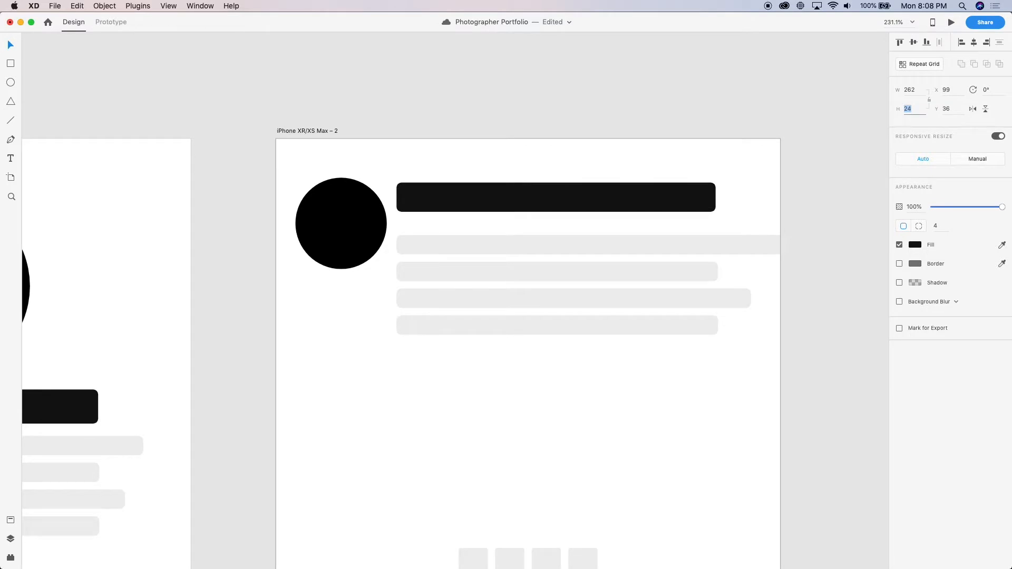
Move the text-line group up to Y 68 and narrow it to 288.48 wide
{"action": "left_click_drag", "start_coordinate": [543, 252], "coordinate": [541, 220]}
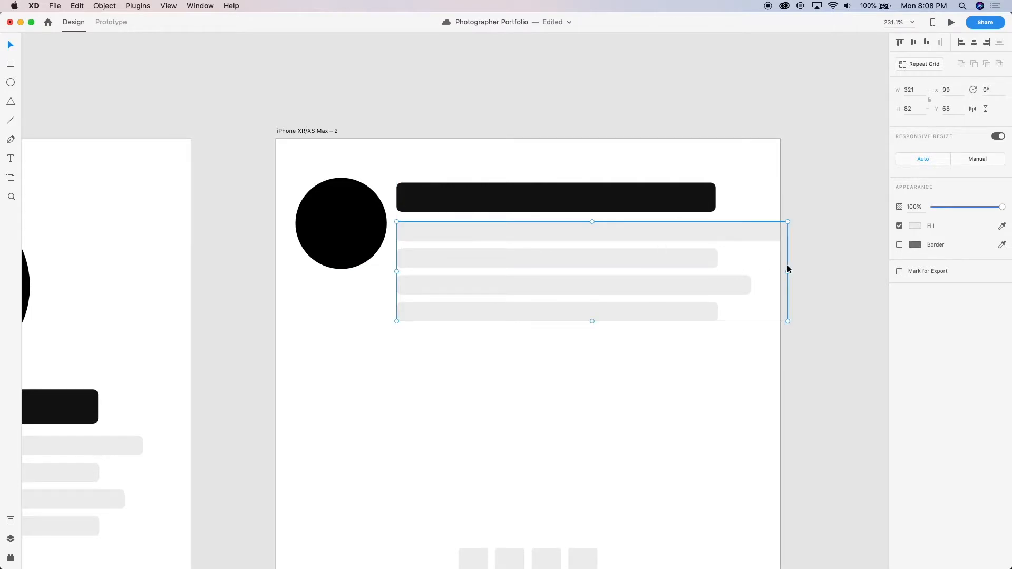
{"action": "left_click_drag", "start_coordinate": [787, 271], "coordinate": [748, 262]}
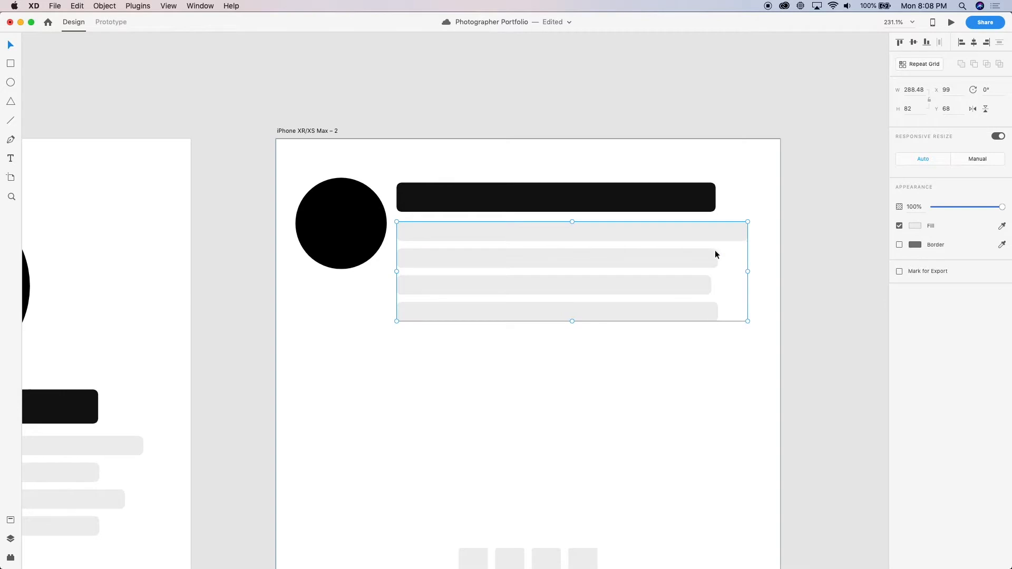
Set the height of all four grey text lines to 14
{"action": "double_click", "coordinate": [685, 236]}
{"action": "key", "text": "super+a"}
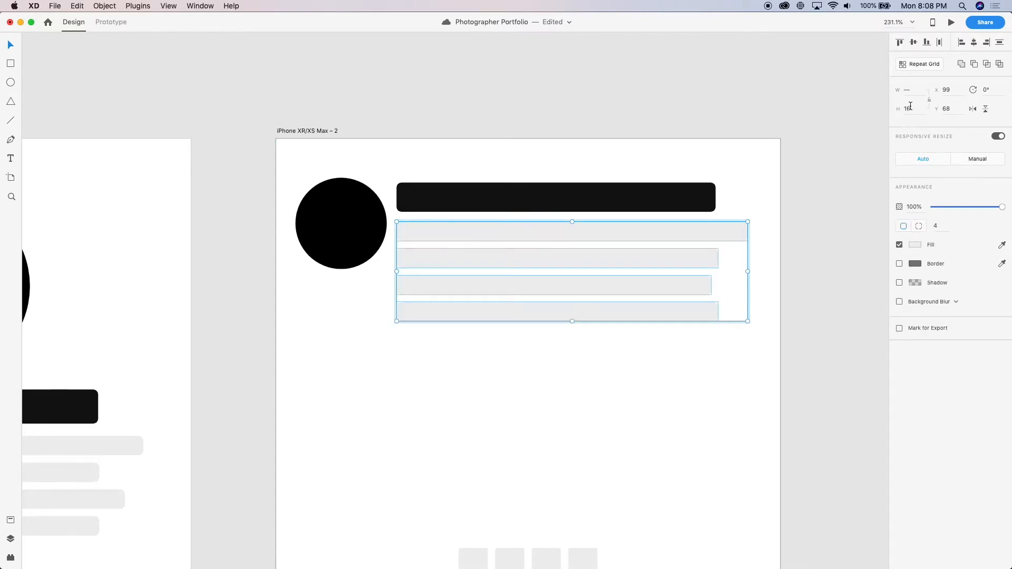
{"action": "type", "text": "14"}
{"action": "key", "text": "Return"}
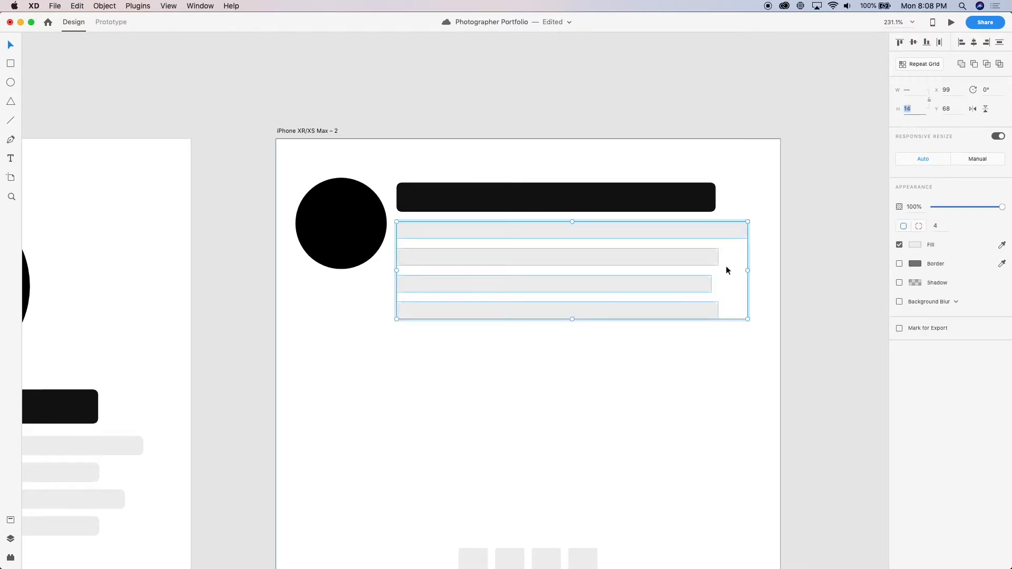
Nudge the text lines upward one after another to tighten the spacing between them
{"action": "left_click", "coordinate": [669, 233], "text": "shift"}
{"action": "key", "text": "Up"}
{"action": "key", "text": "Up"}
{"action": "key", "text": "Up"}
{"action": "key", "text": "Up"}
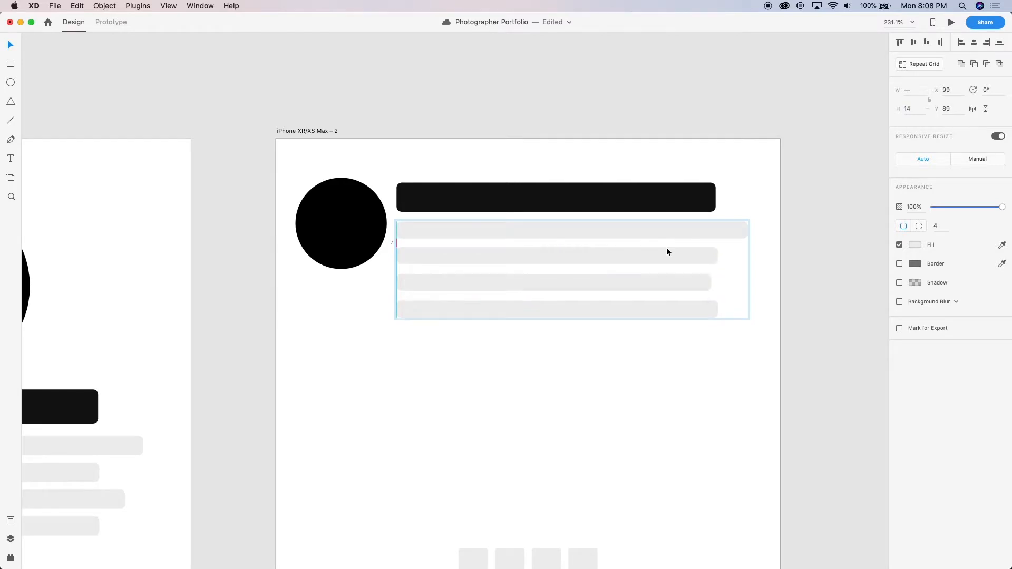
{"action": "left_click", "coordinate": [658, 255], "text": "shift"}
{"action": "key", "text": "Up"}
{"action": "key", "text": "Up"}
{"action": "key", "text": "Up"}
{"action": "key", "text": "Up"}
{"action": "left_click", "coordinate": [632, 280], "text": "shift"}
{"action": "key", "text": "Up"}
{"action": "key", "text": "Up"}
{"action": "key", "text": "Up"}
{"action": "key", "text": "Up"}
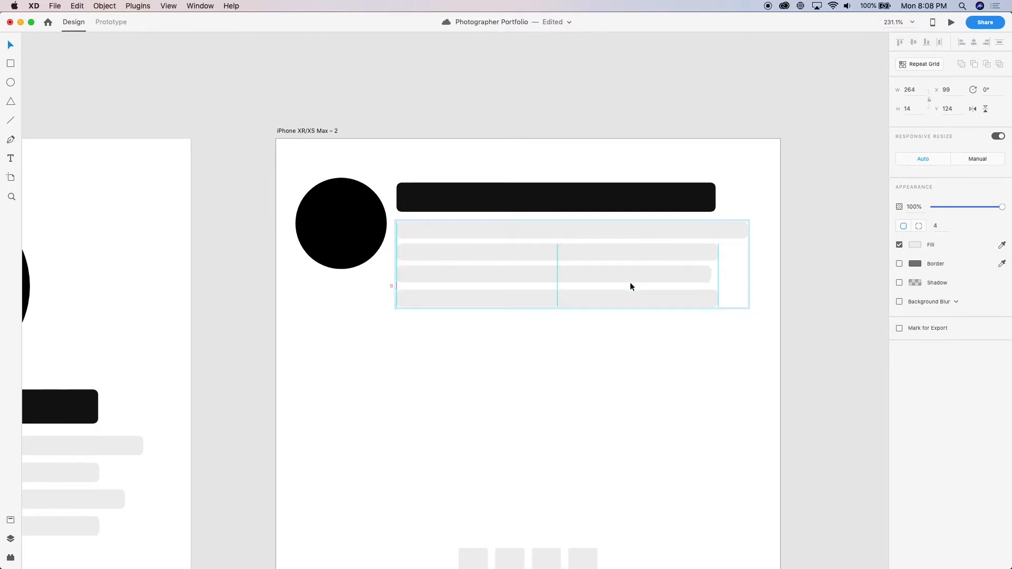
{"action": "left_click", "coordinate": [597, 350]}
Move the four icon squares and the "Let's work together" button below the text lines at X 99, and save the document
{"action": "scroll", "coordinate": [596, 350], "scroll_direction": "down", "scroll_amount": 5}
{"action": "scroll", "coordinate": [597, 350], "scroll_direction": "up", "scroll_amount": 5}
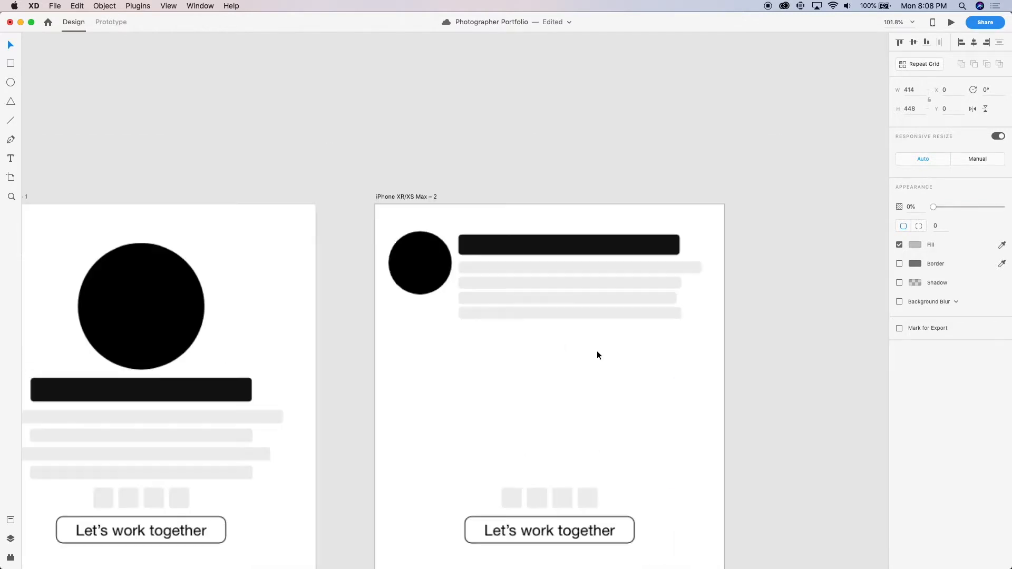
{"action": "scroll", "coordinate": [489, 326], "scroll_direction": "down", "scroll_amount": 5}
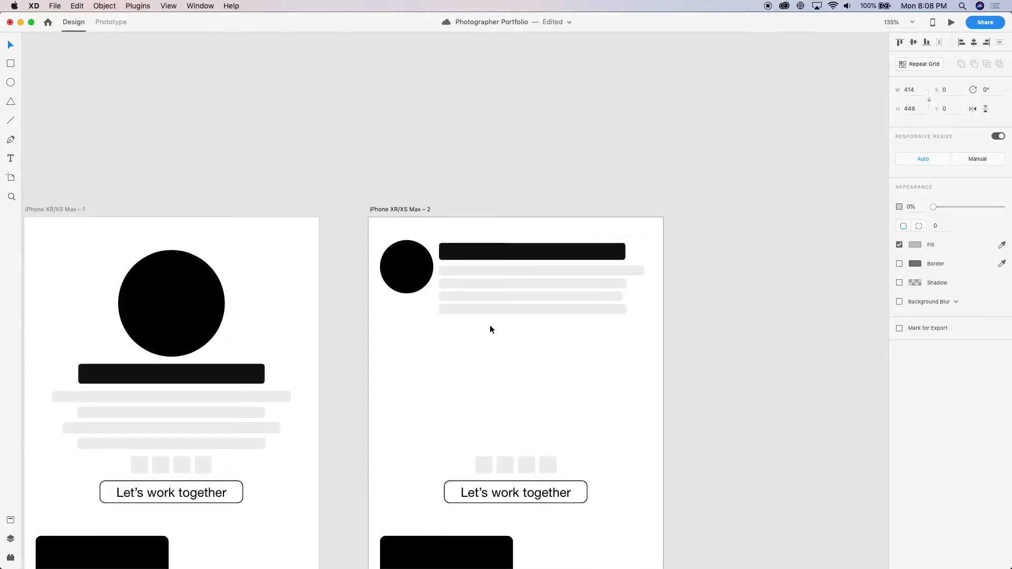
{"action": "left_click_drag", "start_coordinate": [486, 438], "coordinate": [498, 353]}
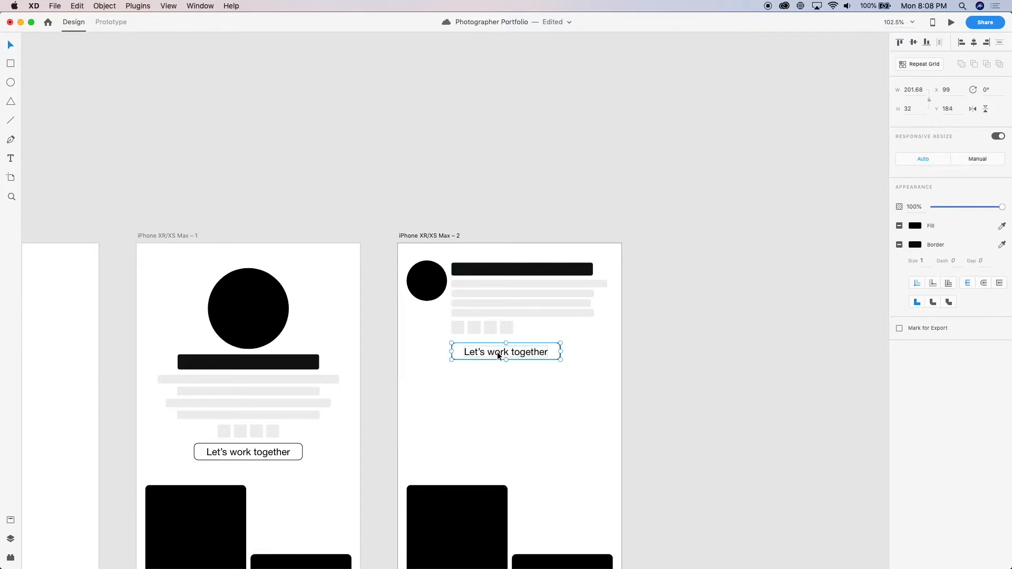
{"action": "left_click", "coordinate": [718, 382]}
{"action": "scroll", "coordinate": [718, 382], "scroll_direction": "down", "scroll_amount": 5}
{"action": "scroll", "coordinate": [718, 385], "scroll_direction": "up", "scroll_amount": 3}
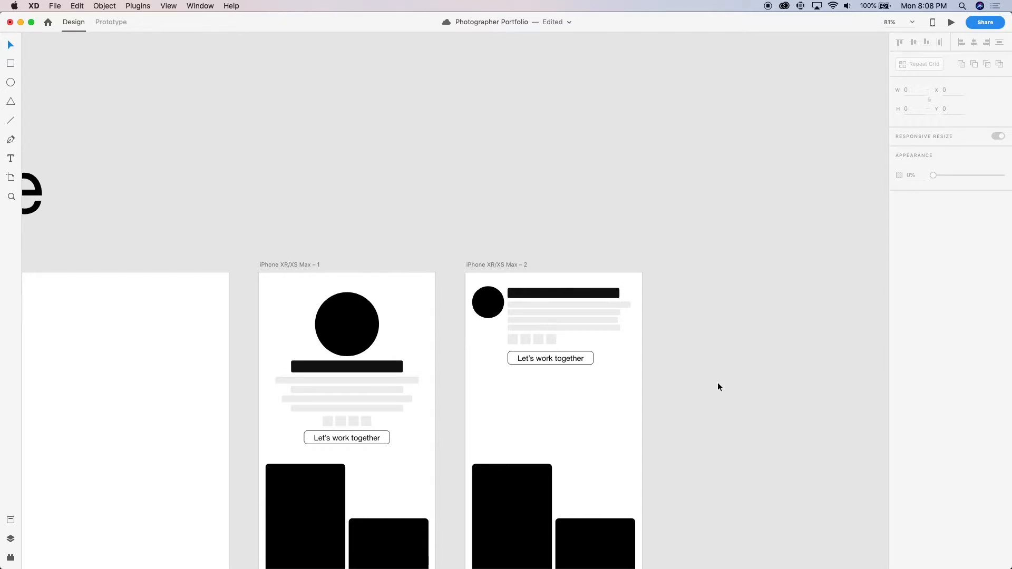
{"action": "key", "text": "super+s"}
Move the card grid on iPhone XR/XS Max – 2 up to just below the button
{"action": "scroll", "coordinate": [718, 383], "scroll_direction": "down", "scroll_amount": 5}
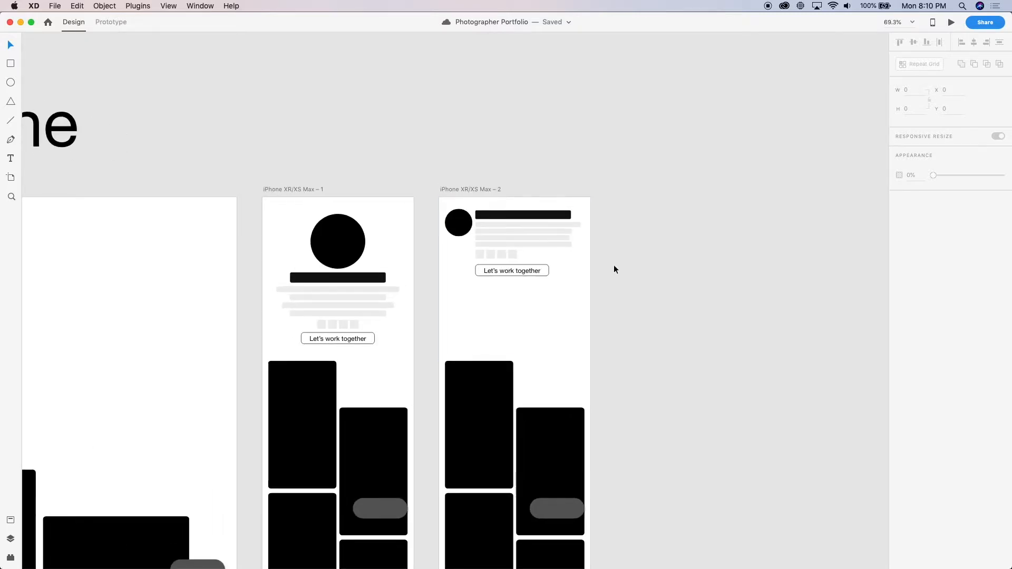
{"action": "left_click", "coordinate": [482, 404]}
{"action": "left_click_drag", "start_coordinate": [482, 404], "coordinate": [483, 328]}
{"action": "left_click", "coordinate": [674, 283]}
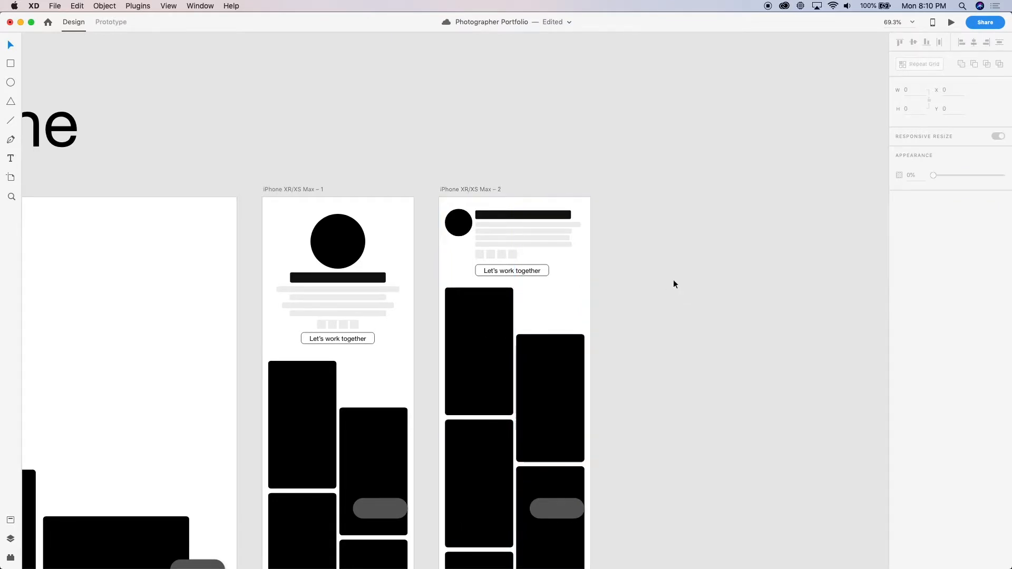
Duplicate the iPhone XR/XS Max – 2 artboard and place the copy to its right with a 70 gap
{"action": "scroll", "coordinate": [672, 284], "scroll_direction": "down", "scroll_amount": 3}
{"action": "scroll", "coordinate": [380, 229], "scroll_direction": "right", "scroll_amount": 5}
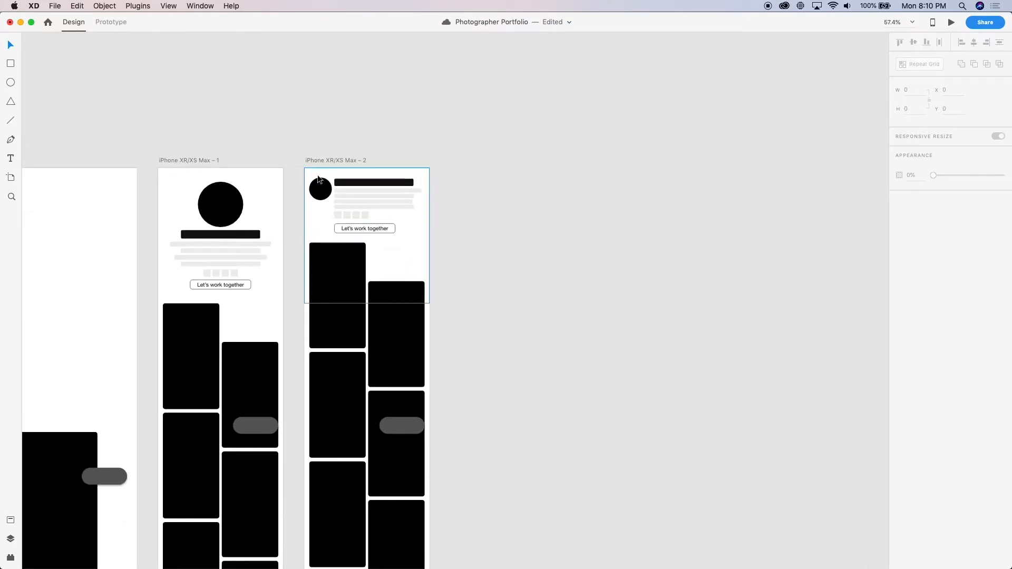
{"action": "left_click_drag", "start_coordinate": [323, 159], "coordinate": [467, 198]}
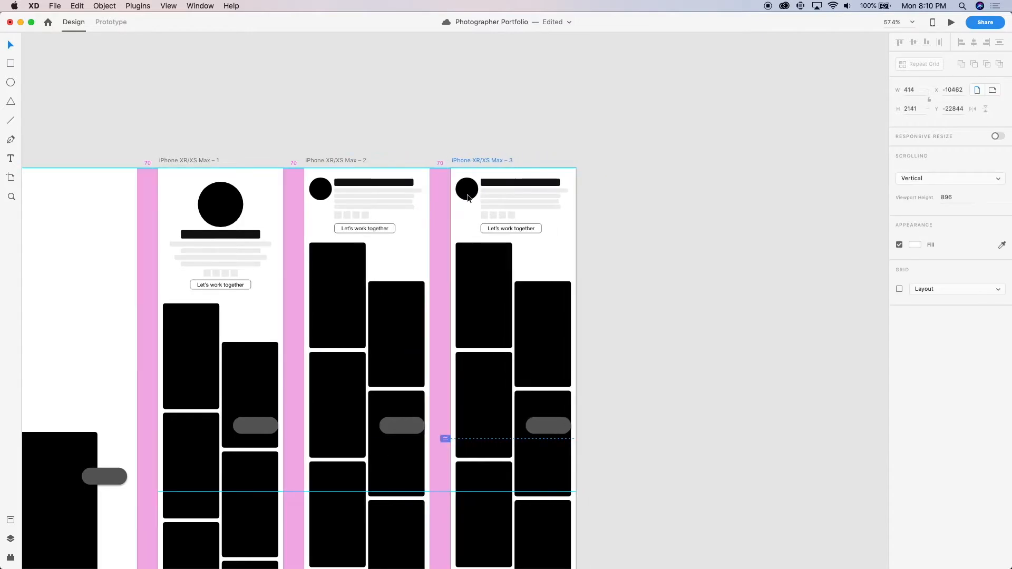
Move the four icon squares off the duplicate artboard onto the empty canvas beside it
{"action": "key", "text": "super+3"}
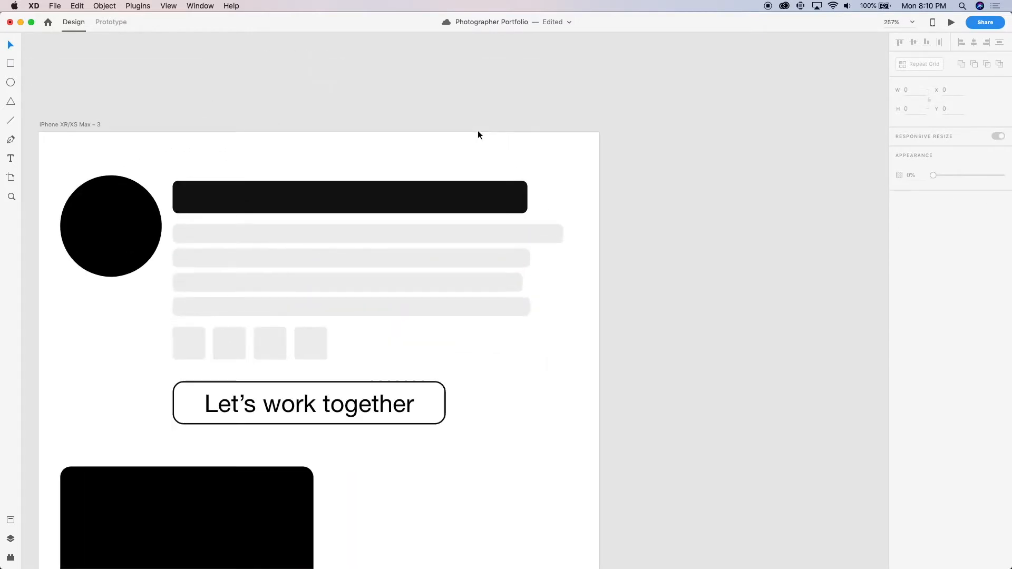
{"action": "scroll", "coordinate": [343, 264], "scroll_direction": "down", "scroll_amount": 5}
{"action": "left_click_drag", "start_coordinate": [315, 298], "coordinate": [621, 279]}
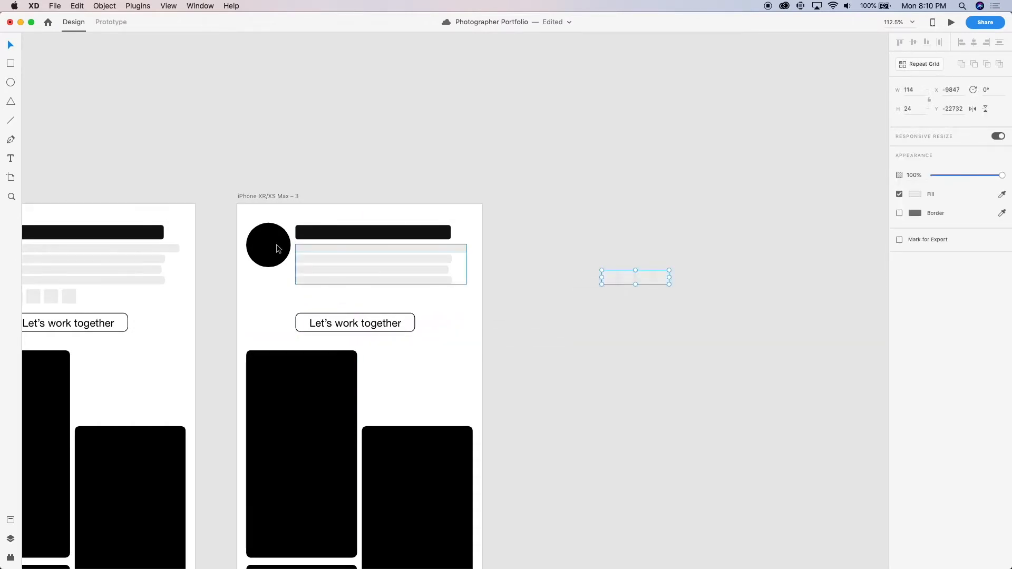
{"action": "double_click", "coordinate": [345, 270]}
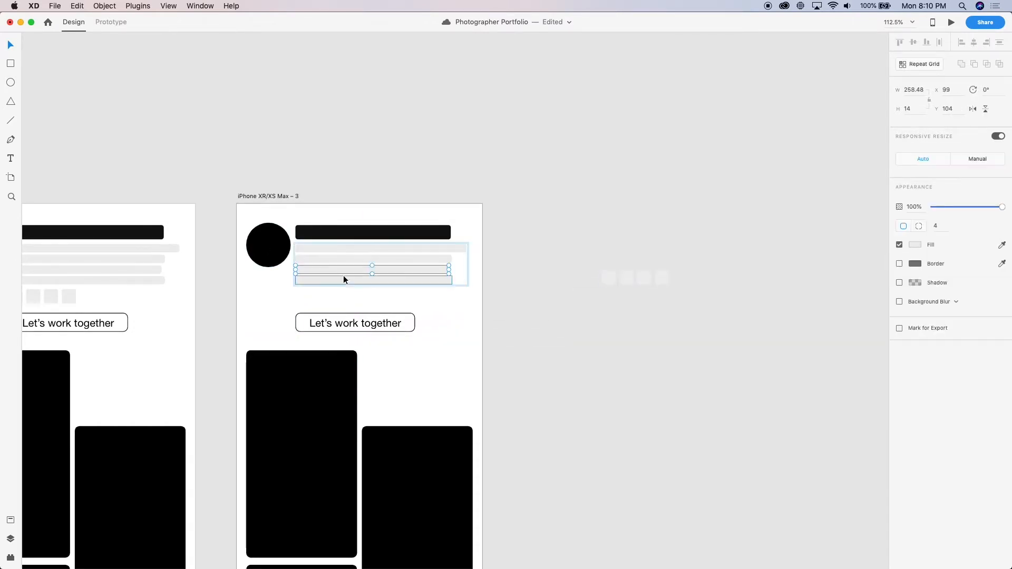
{"action": "left_click", "coordinate": [274, 300]}
On iPhone XR/XS Max – 3, shift the title bar and text lines right and enlarge the profile circle to 83 × 83
{"action": "scroll", "coordinate": [274, 300], "scroll_direction": "up", "scroll_amount": 5}
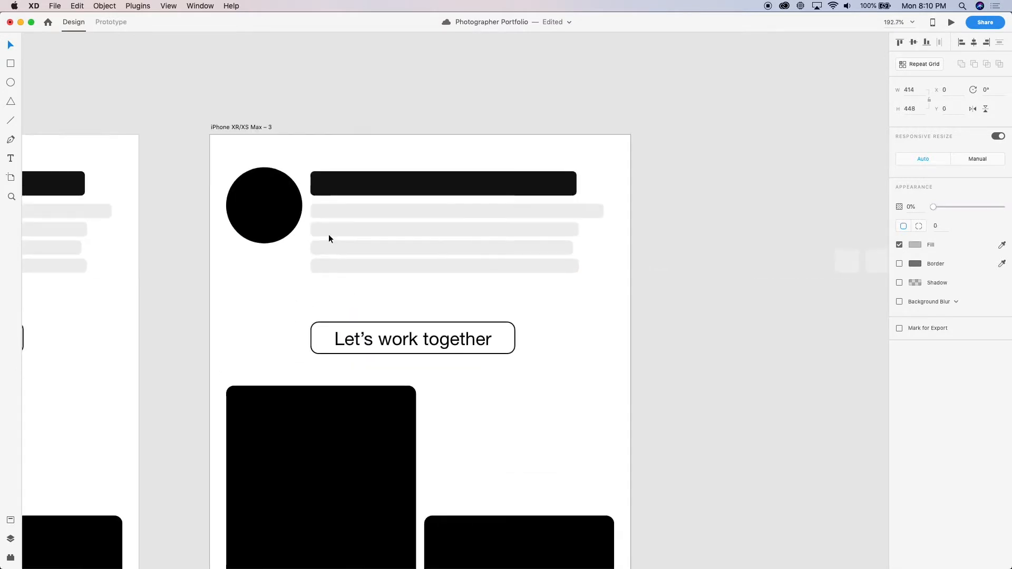
{"action": "left_click", "coordinate": [384, 188]}
{"action": "left_click", "coordinate": [386, 210], "text": "shift"}
{"action": "left_click_drag", "start_coordinate": [386, 211], "coordinate": [406, 218]}
{"action": "key", "text": "super+z"}
{"action": "key", "text": "Right"}
{"action": "key", "text": "Right"}
{"action": "key", "text": "Right"}
{"action": "left_click", "coordinate": [249, 231]}
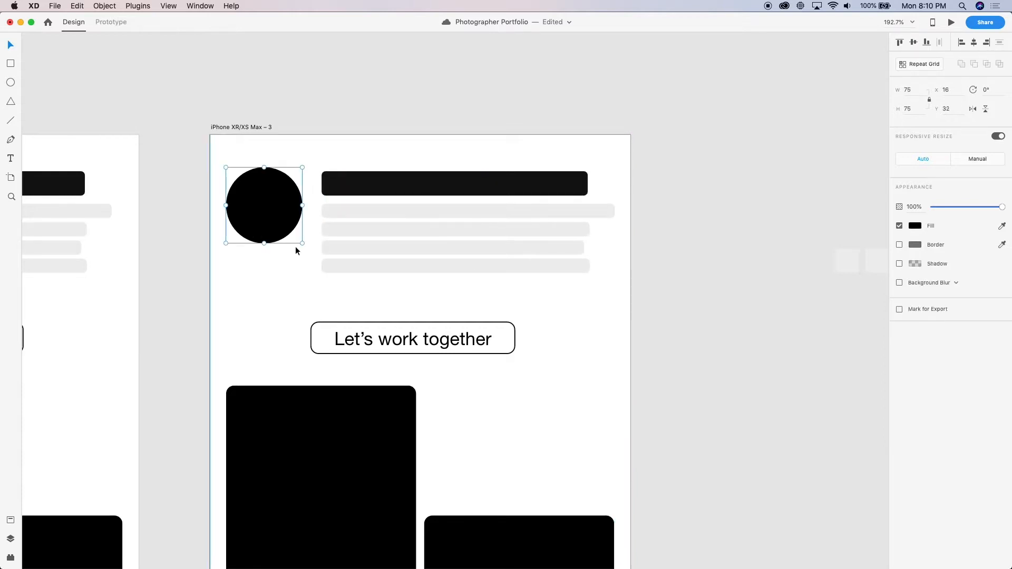
{"action": "left_click_drag", "start_coordinate": [304, 245], "coordinate": [311, 252]}
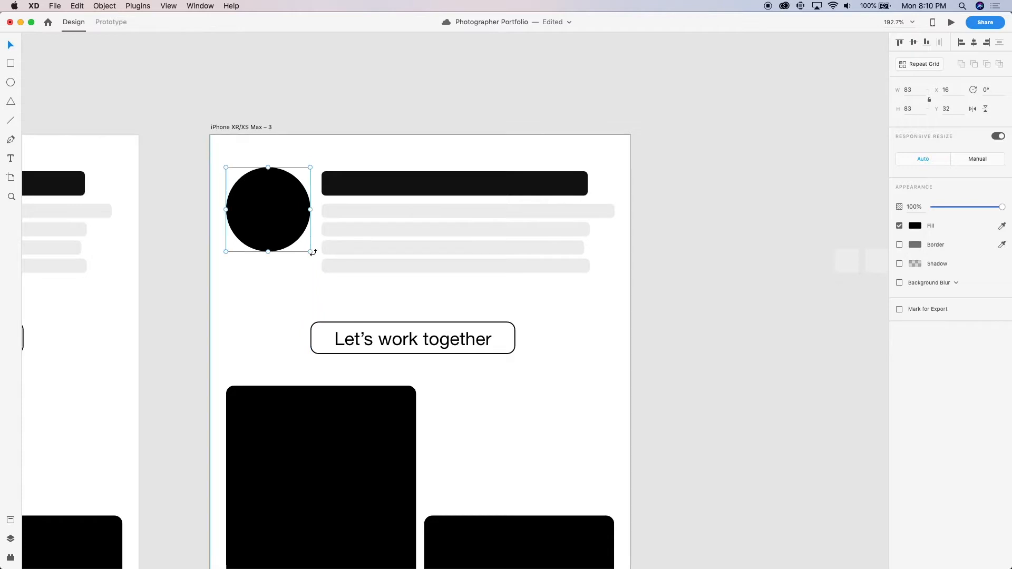
Move the "Let's work together" button to X 16, Y 144 and widen its outline to 382.48
{"action": "left_click", "coordinate": [379, 332]}
{"action": "left_click_drag", "start_coordinate": [378, 333], "coordinate": [296, 294]}
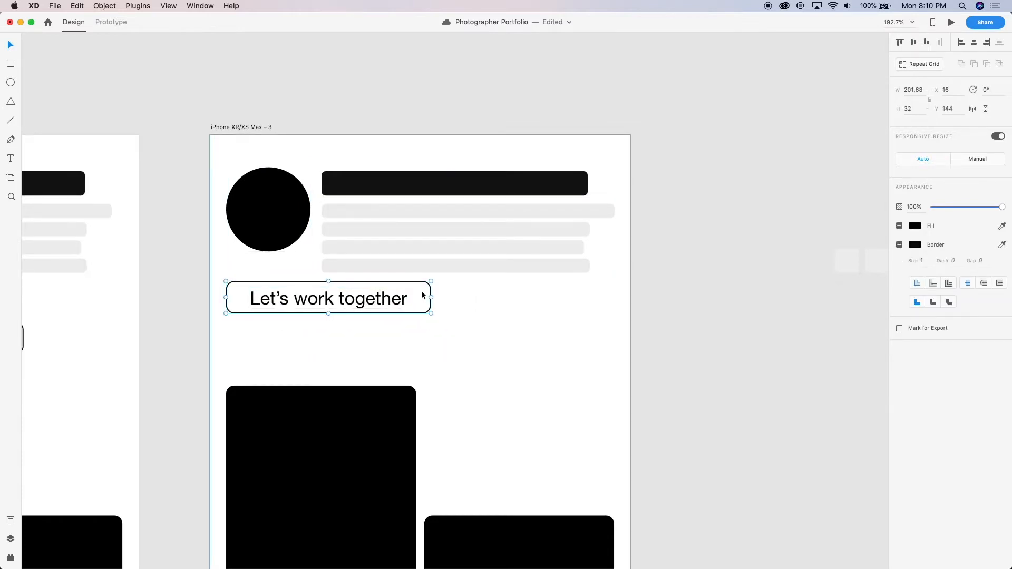
{"action": "left_click_drag", "start_coordinate": [431, 295], "coordinate": [611, 300]}
{"action": "key", "text": "super+z"}
{"action": "left_click", "coordinate": [362, 296]}
{"action": "left_click_drag", "start_coordinate": [430, 296], "coordinate": [615, 297]}
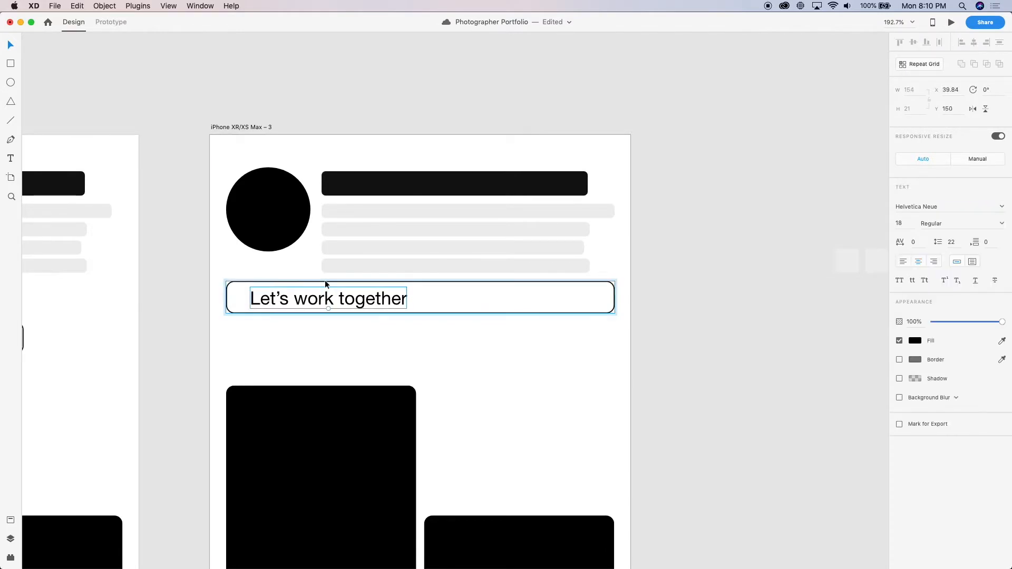
Center the "Let's work together" label horizontally within the widened button outline
{"action": "left_click", "coordinate": [328, 280], "text": "shift"}
{"action": "key", "text": "shift+c"}
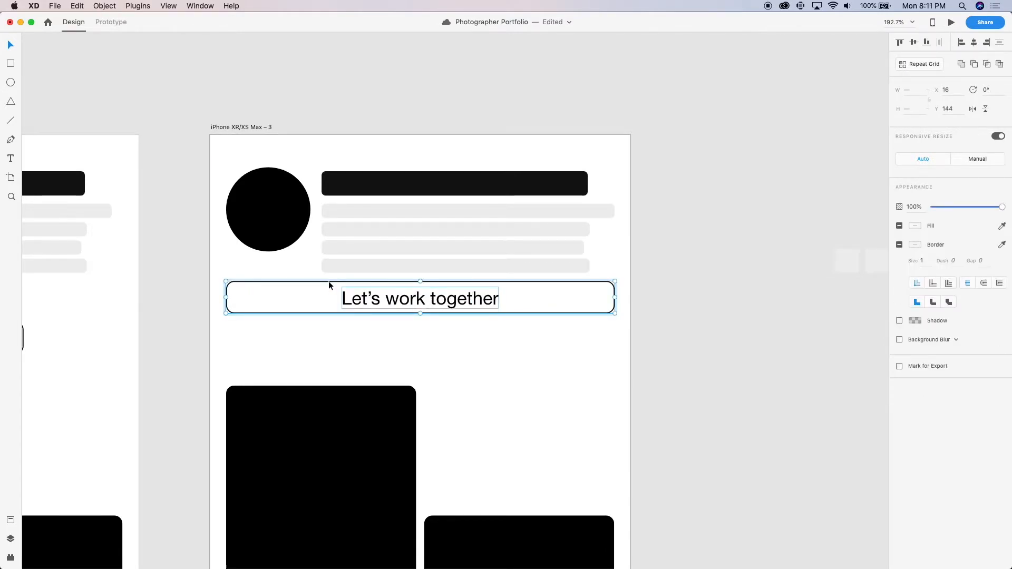
{"action": "left_click", "coordinate": [691, 232]}
Move the full-width button down to Y 179
{"action": "scroll", "coordinate": [691, 232], "scroll_direction": "down", "scroll_amount": 5}
{"action": "scroll", "coordinate": [590, 270], "scroll_direction": "up", "scroll_amount": 5}
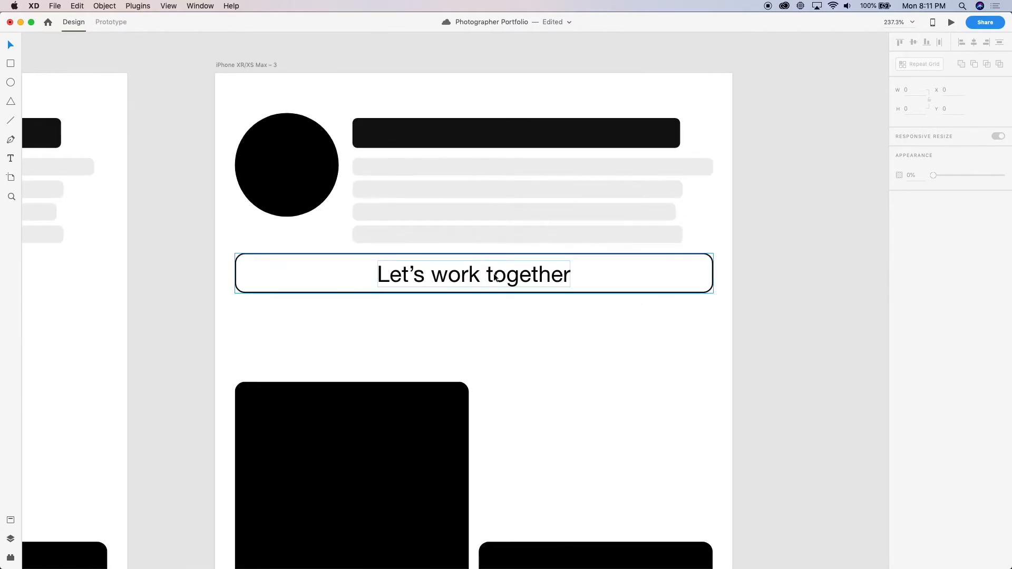
{"action": "scroll", "coordinate": [590, 270], "scroll_direction": "up", "scroll_amount": 2}
{"action": "left_click", "coordinate": [496, 321]}
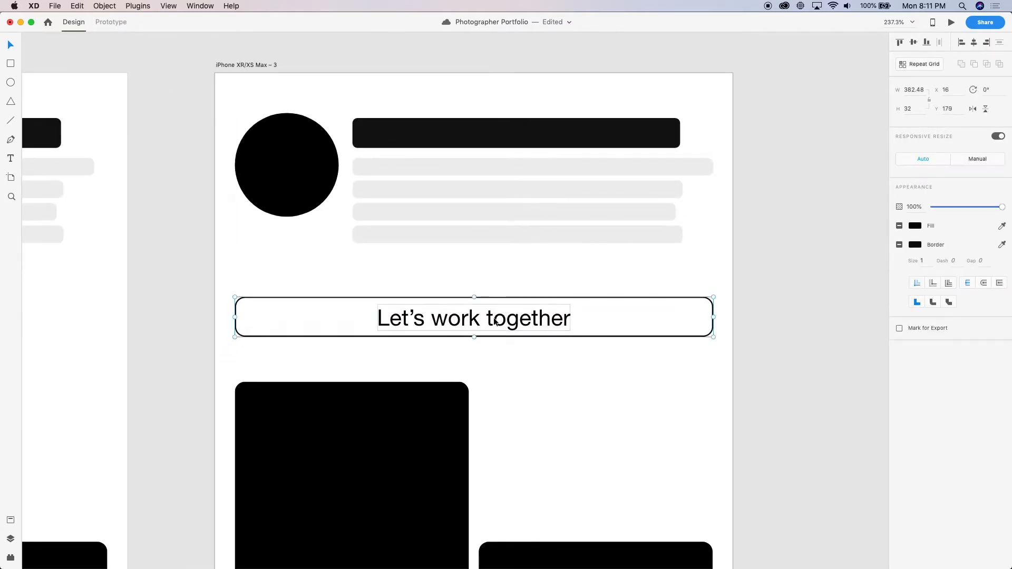
{"action": "scroll", "coordinate": [493, 319], "scroll_direction": "down", "scroll_amount": 5}
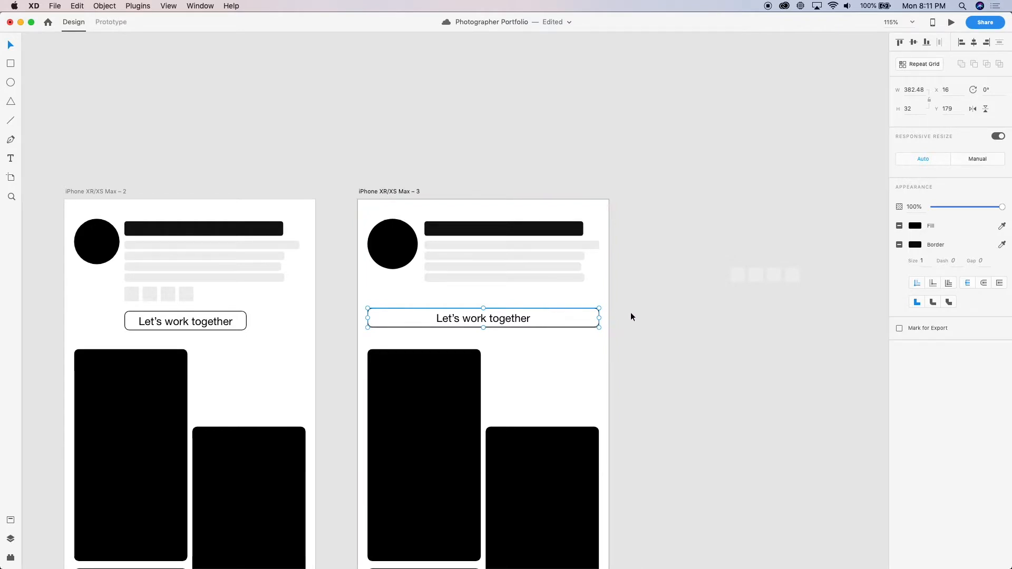
Delete the full-width button and move the text lines below the profile circle, aligned with its left edge
{"action": "key", "text": "Delete"}
{"action": "left_click", "coordinate": [455, 246]}
{"action": "left_click_drag", "start_coordinate": [455, 245], "coordinate": [424, 414]}
Move the card grid on iPhone XR/XS Max – 3 down to Y 520
{"action": "scroll", "coordinate": [445, 327], "scroll_direction": "down", "scroll_amount": 5}
{"action": "left_click_drag", "start_coordinate": [419, 300], "coordinate": [417, 470]}
Move the four icon squares from the canvas to beneath the title bar at X 110, Y 69
{"action": "scroll", "coordinate": [580, 211], "scroll_direction": "up", "scroll_amount": 4}
{"action": "scroll", "coordinate": [580, 211], "scroll_direction": "right", "scroll_amount": 2}
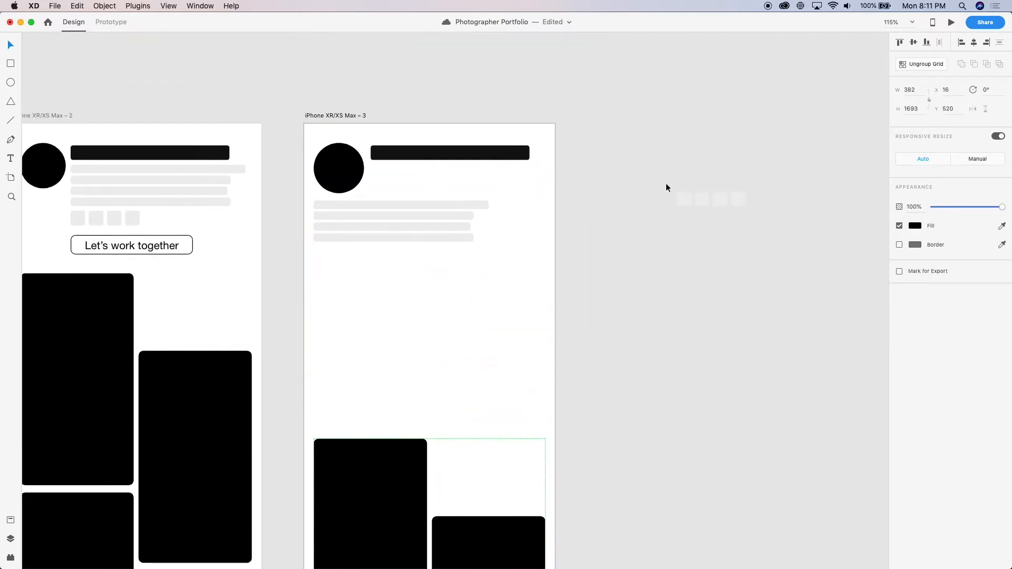
{"action": "left_click_drag", "start_coordinate": [703, 197], "coordinate": [380, 190]}
{"action": "scroll", "coordinate": [380, 158], "scroll_direction": "up", "scroll_amount": 5}
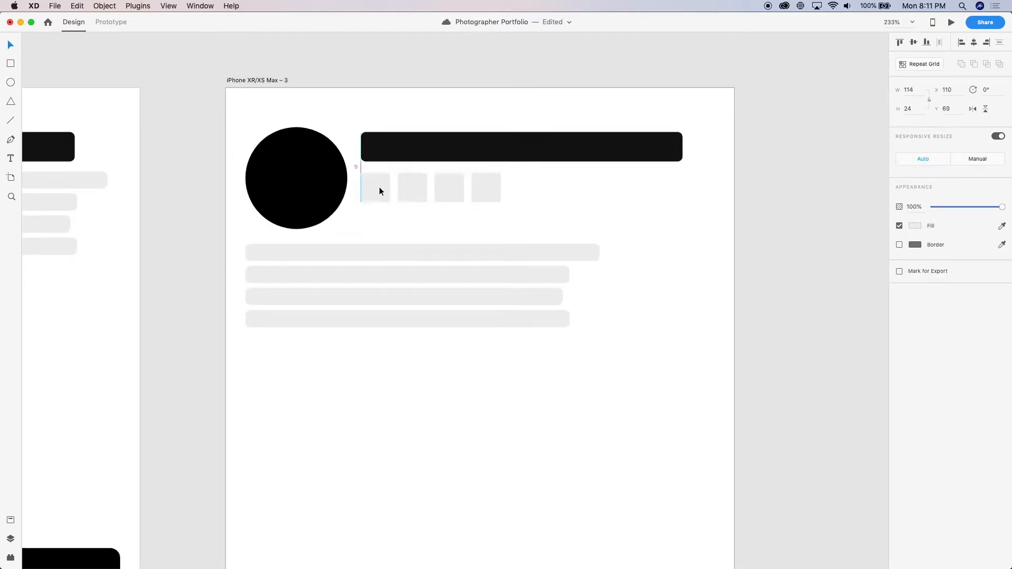
Move the title bar and the four icon squares down together so the title bar sits at Y 46
{"action": "left_click", "coordinate": [397, 143], "text": "shift"}
{"action": "left_click_drag", "start_coordinate": [398, 144], "coordinate": [397, 155]}
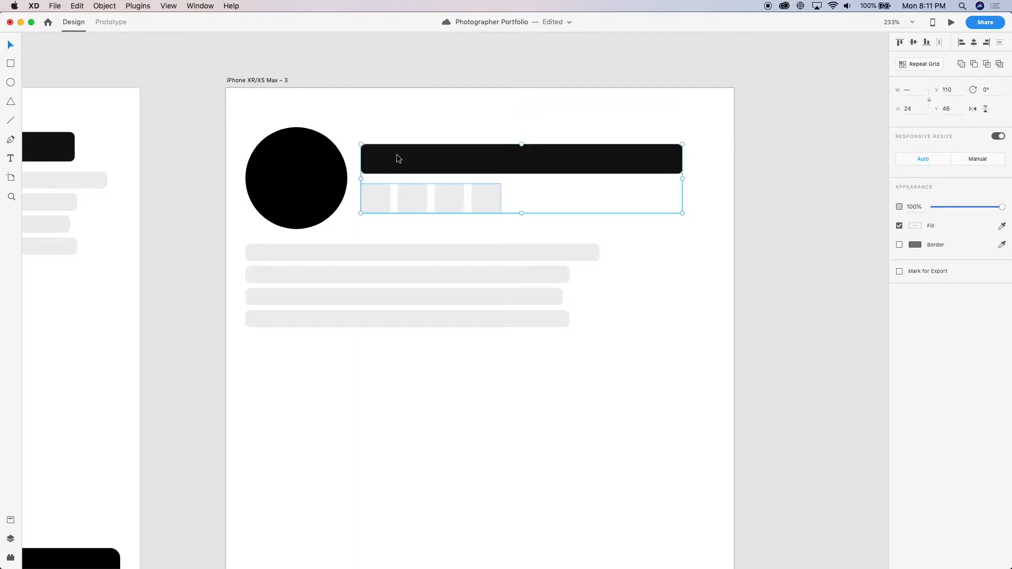
{"action": "scroll", "coordinate": [477, 271], "scroll_direction": "down", "scroll_amount": 5}
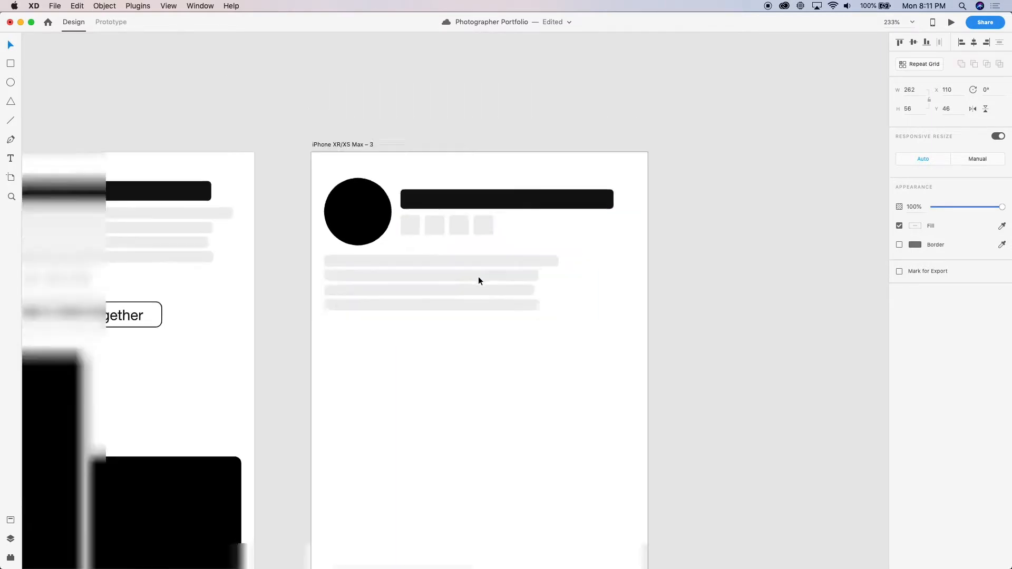
{"action": "left_click", "coordinate": [710, 229]}
{"action": "scroll", "coordinate": [709, 230], "scroll_direction": "down", "scroll_amount": 5}
{"action": "scroll", "coordinate": [709, 230], "scroll_direction": "up", "scroll_amount": 5}
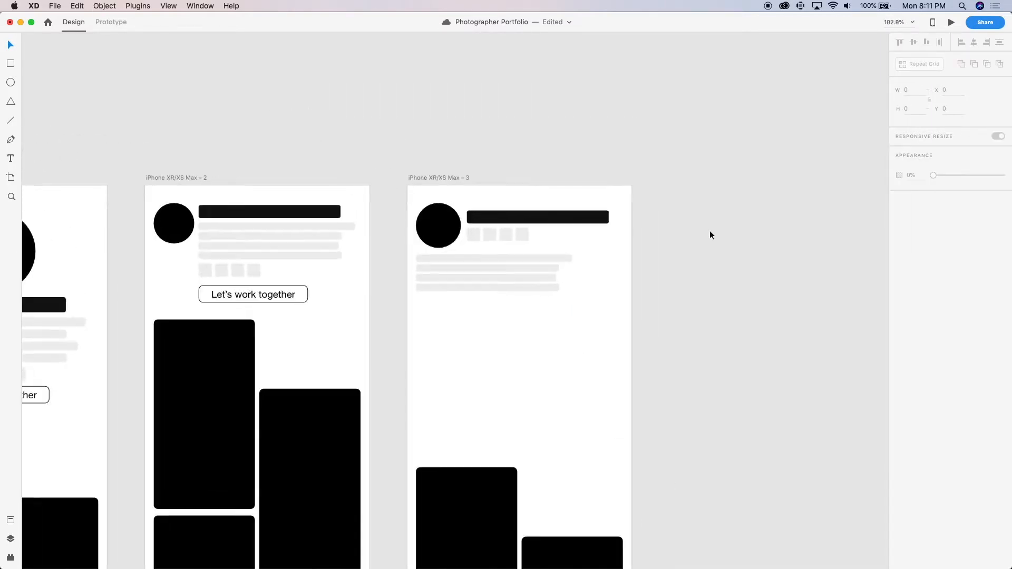
Widen the four text lines across iPhone XR/XS Max – 3, leaving a right margin equal to the left one
{"action": "scroll", "coordinate": [555, 236], "scroll_direction": "up", "scroll_amount": 3}
{"action": "left_click", "coordinate": [492, 271]}
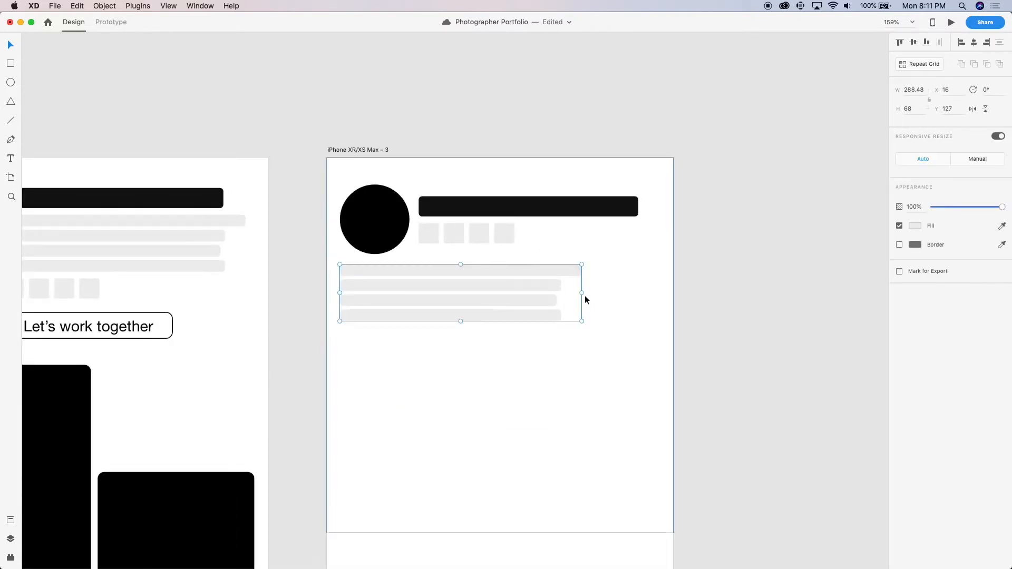
{"action": "left_click_drag", "start_coordinate": [582, 293], "coordinate": [673, 294]}
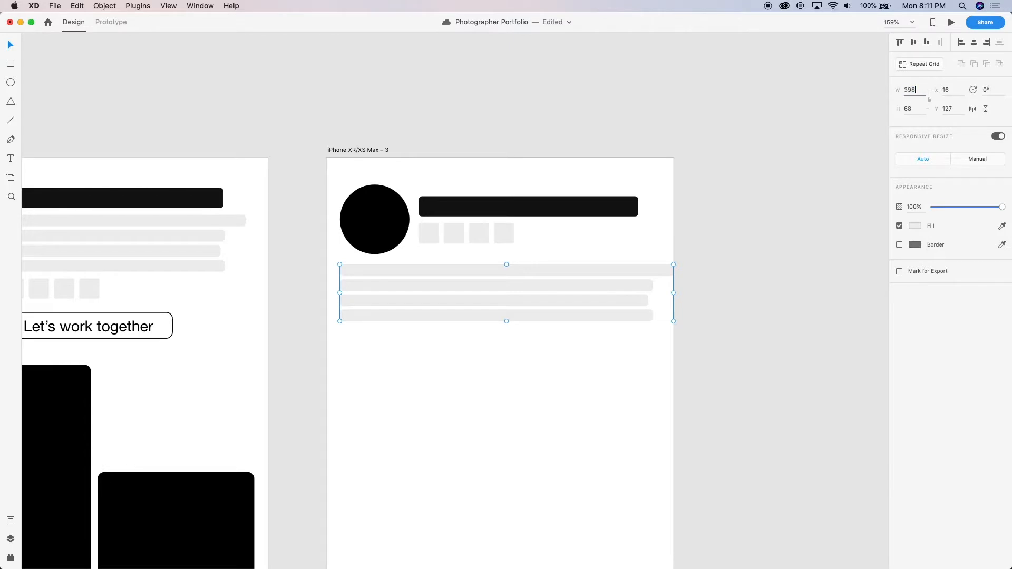
{"action": "key", "text": "Return"}
{"action": "left_click", "coordinate": [704, 301]}
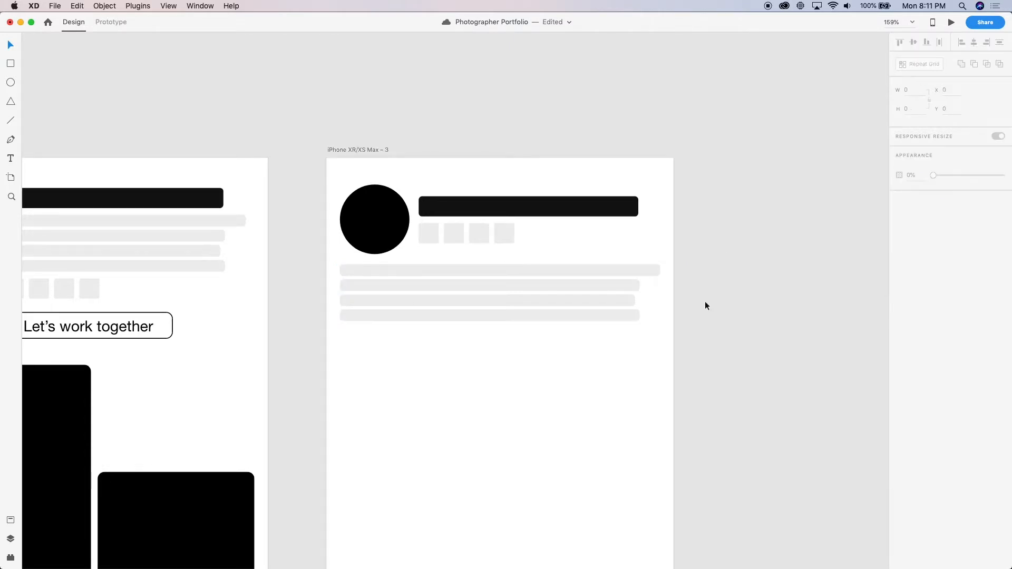
{"action": "scroll", "coordinate": [703, 301], "scroll_direction": "down", "scroll_amount": 3}
{"action": "left_click_drag", "start_coordinate": [331, 319], "coordinate": [534, 327]}
{"action": "scroll", "coordinate": [534, 328], "scroll_direction": "up", "scroll_amount": 3}
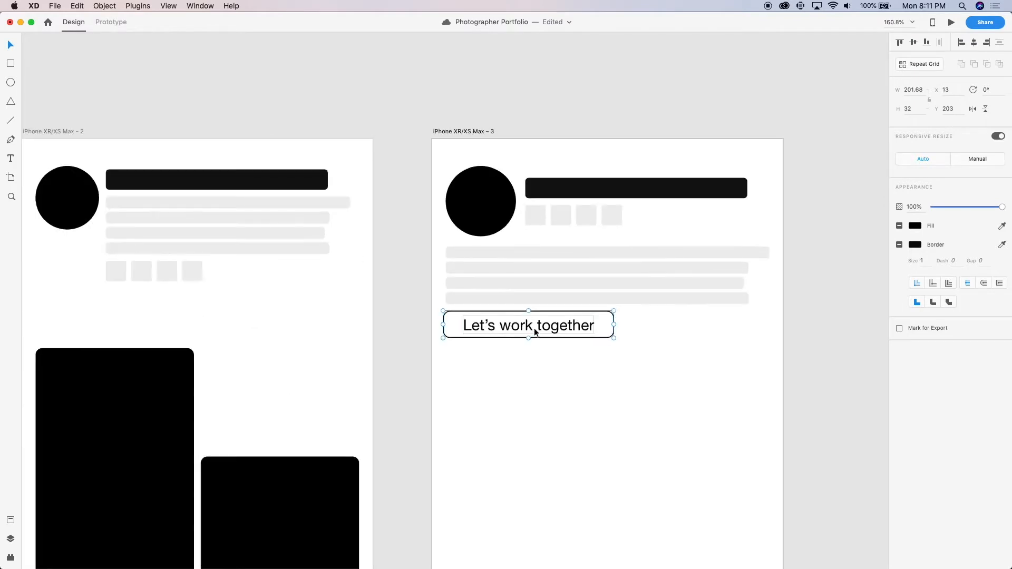
{"action": "key", "text": "super+z"}
Paste a copy of the "Let's work together" button into iPhone XR/XS Max – 3 and place it below the text lines at X 16, Y 211
{"action": "key", "text": "super+v"}
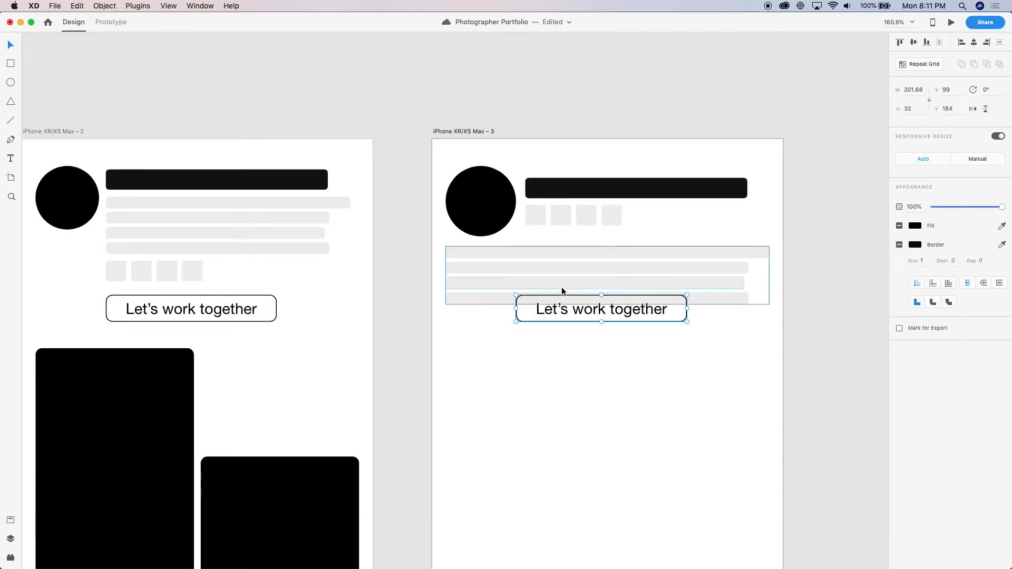
{"action": "left_click_drag", "start_coordinate": [564, 316], "coordinate": [496, 333]}
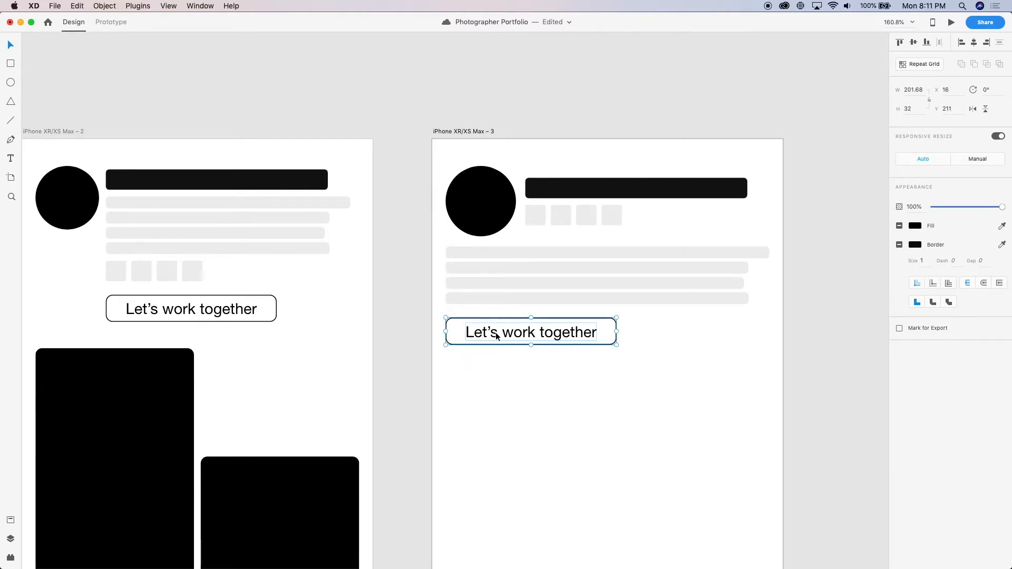
{"action": "left_click", "coordinate": [413, 330]}
Move the card grid on iPhone XR/XS Max – 3 up to Y 326 and check the artboard in the preview
{"action": "scroll", "coordinate": [412, 330], "scroll_direction": "down", "scroll_amount": 5}
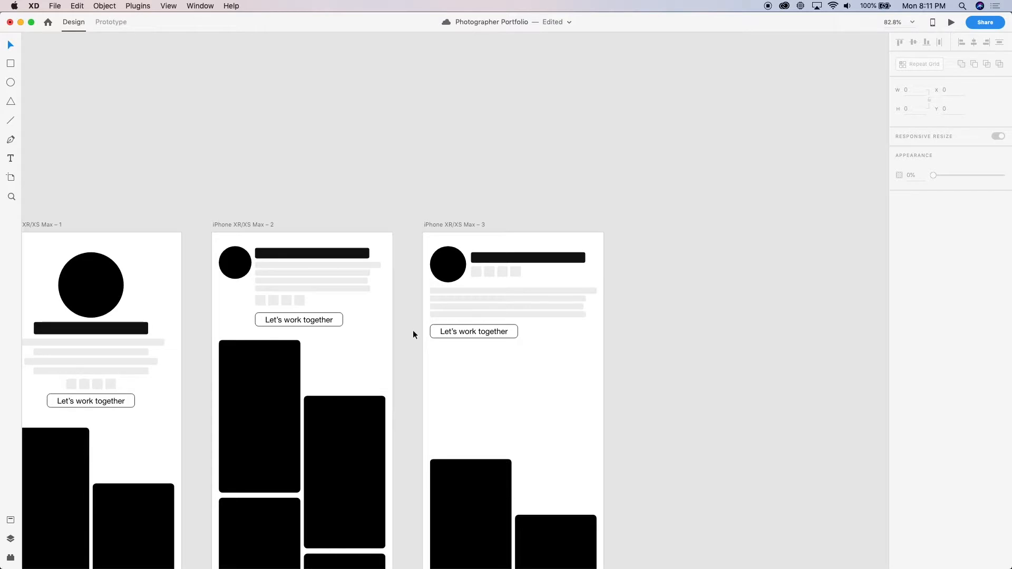
{"action": "scroll", "coordinate": [413, 330], "scroll_direction": "down", "scroll_amount": 5}
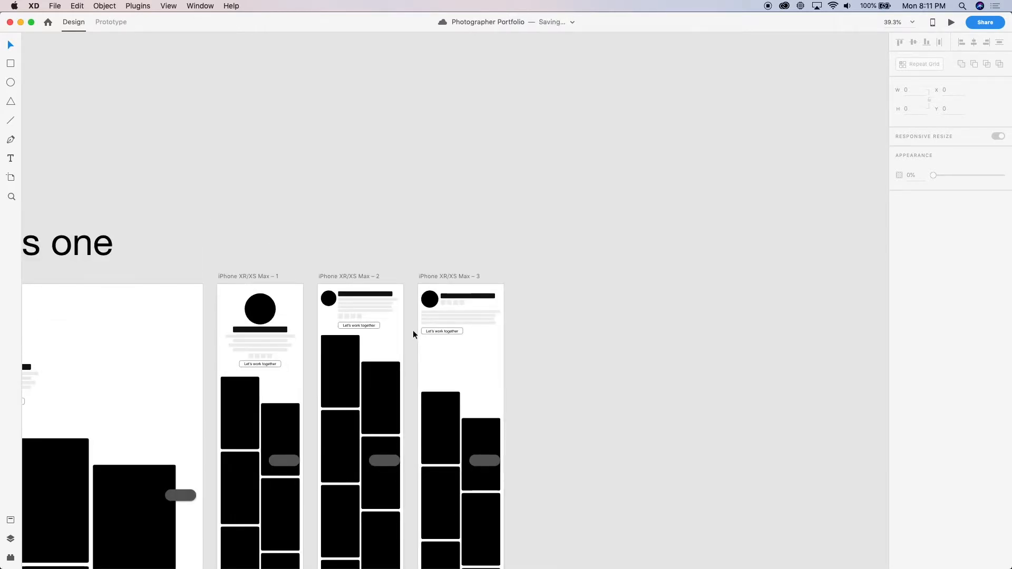
{"action": "scroll", "coordinate": [413, 332], "scroll_direction": "up", "scroll_amount": 5}
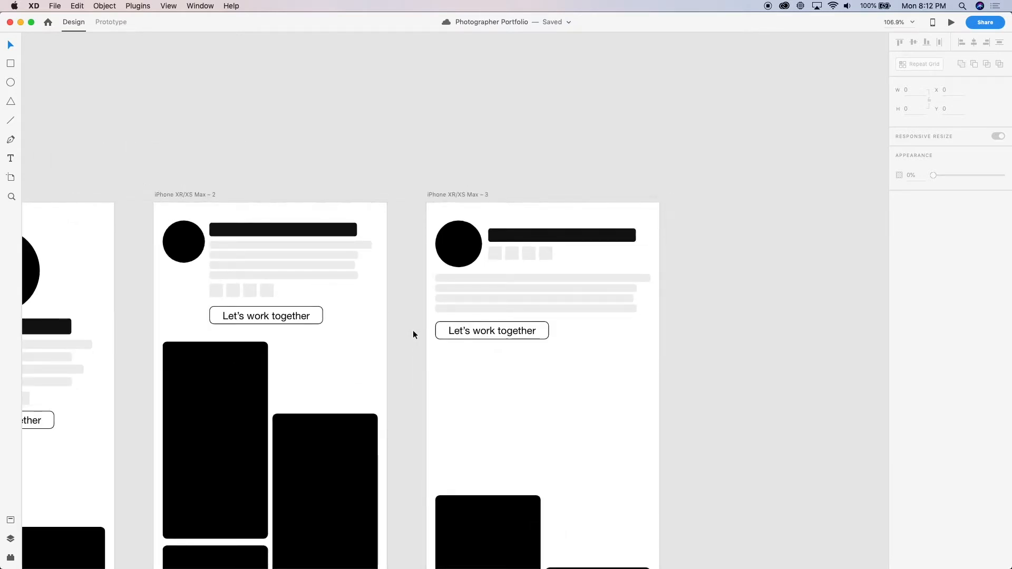
{"action": "scroll", "coordinate": [413, 329], "scroll_direction": "down", "scroll_amount": 4}
{"action": "left_click", "coordinate": [450, 406]}
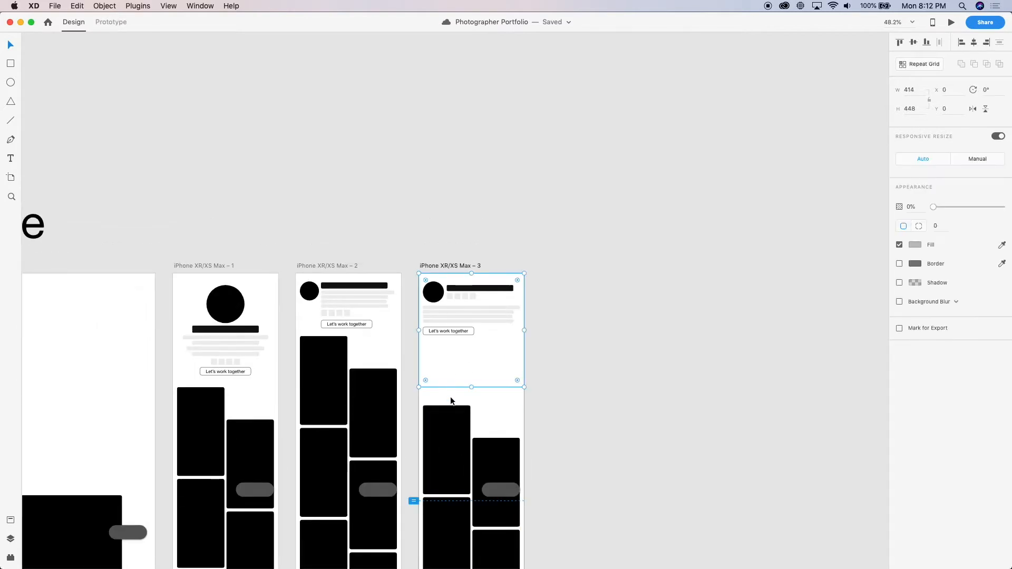
{"action": "left_click_drag", "start_coordinate": [451, 443], "coordinate": [457, 354]}
{"action": "key", "text": "super+Return"}
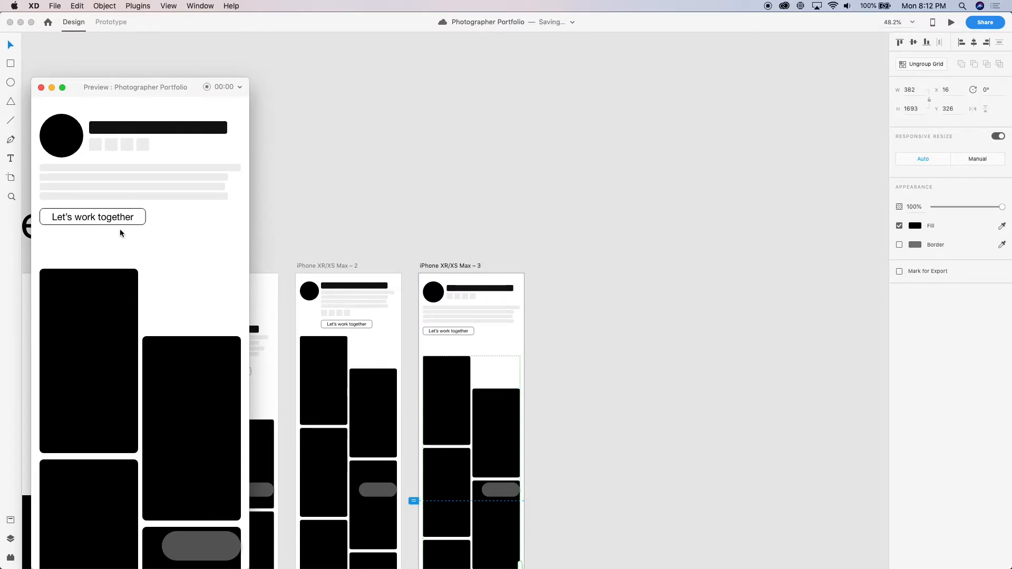
{"action": "left_click", "coordinate": [42, 87]}
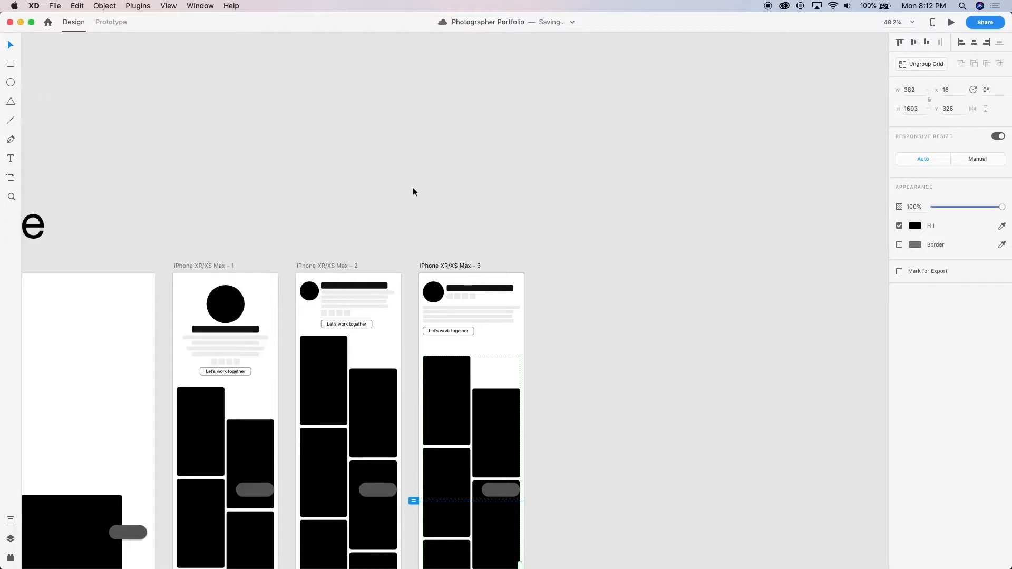
Duplicate the iPhone XR/XS Max – 3 artboard and place the copy beside it as the fourth phone version
{"action": "left_click", "coordinate": [413, 192]}
{"action": "scroll", "coordinate": [413, 192], "scroll_direction": "down", "scroll_amount": 5}
{"action": "scroll", "coordinate": [413, 192], "scroll_direction": "right", "scroll_amount": 3}
{"action": "left_click_drag", "start_coordinate": [390, 170], "coordinate": [518, 178]}
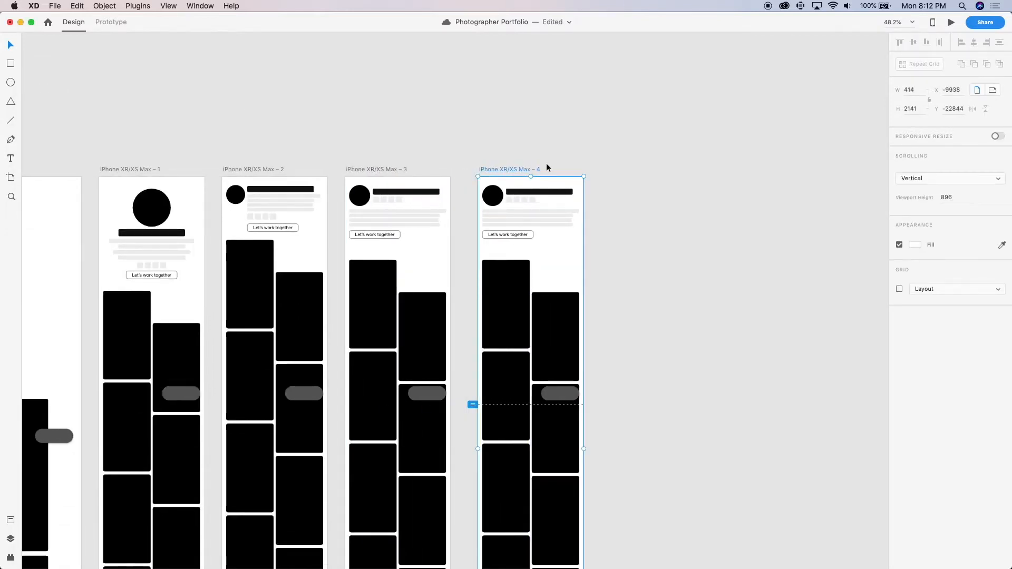
On iPhone XR/XS Max – 4, move the "Let's work together" button behind the icon squares at X 110, Y 78 and the squares below the text lines
{"action": "scroll", "coordinate": [546, 168], "scroll_direction": "left", "scroll_amount": 15}
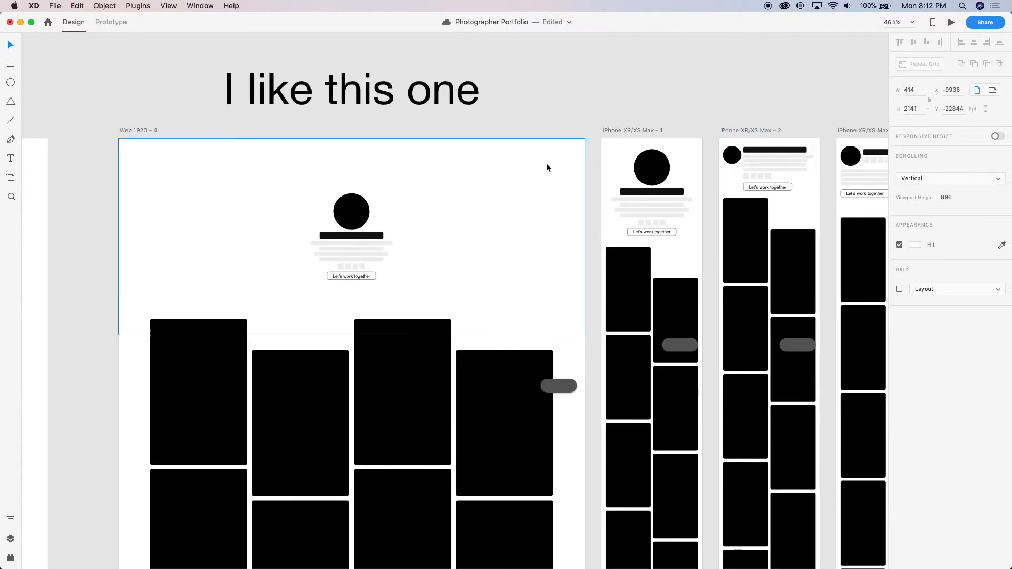
{"action": "scroll", "coordinate": [547, 164], "scroll_direction": "left", "scroll_amount": 7}
{"action": "scroll", "coordinate": [546, 164], "scroll_direction": "down", "scroll_amount": 5}
{"action": "scroll", "coordinate": [547, 164], "scroll_direction": "right", "scroll_amount": 6}
{"action": "scroll", "coordinate": [547, 164], "scroll_direction": "up", "scroll_amount": 5}
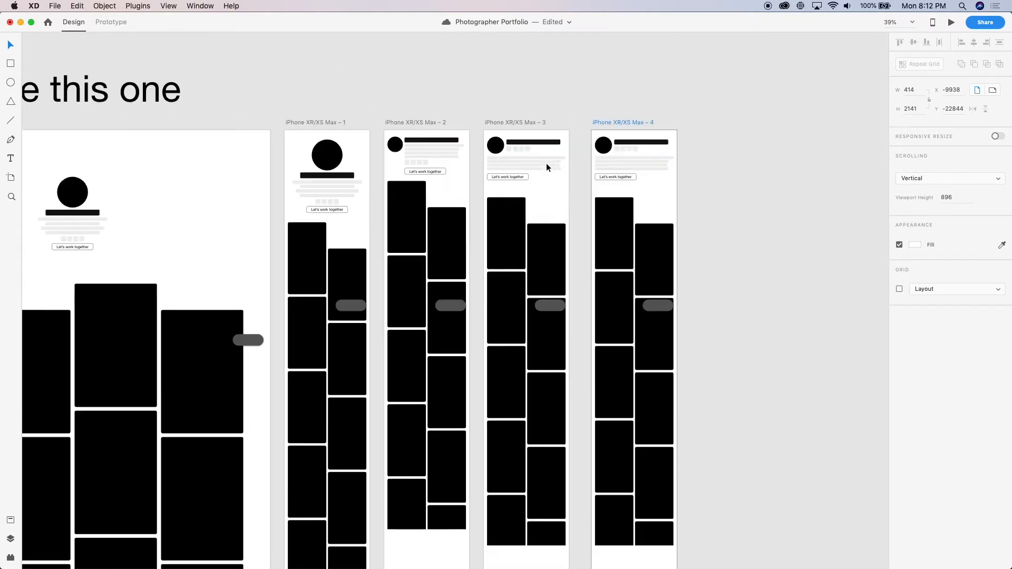
{"action": "scroll", "coordinate": [546, 164], "scroll_direction": "right", "scroll_amount": 5}
{"action": "scroll", "coordinate": [546, 165], "scroll_direction": "up", "scroll_amount": 10}
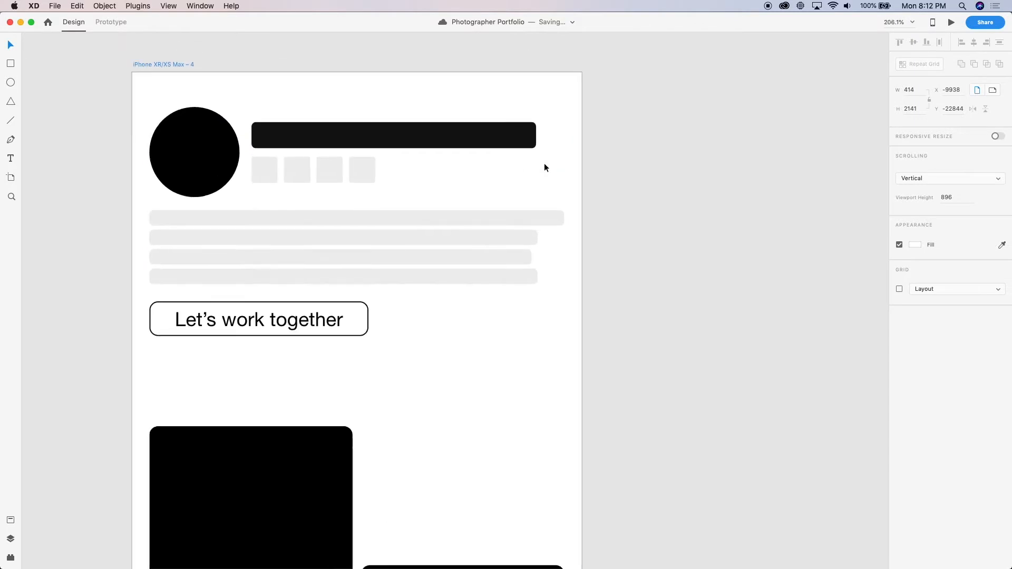
{"action": "double_click", "coordinate": [263, 170]}
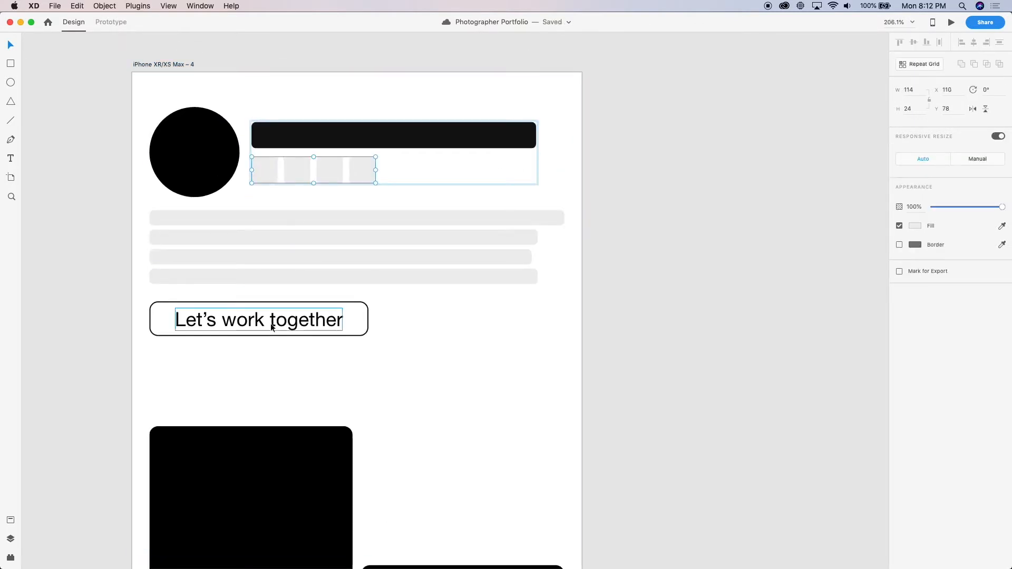
{"action": "left_click", "coordinate": [313, 210]}
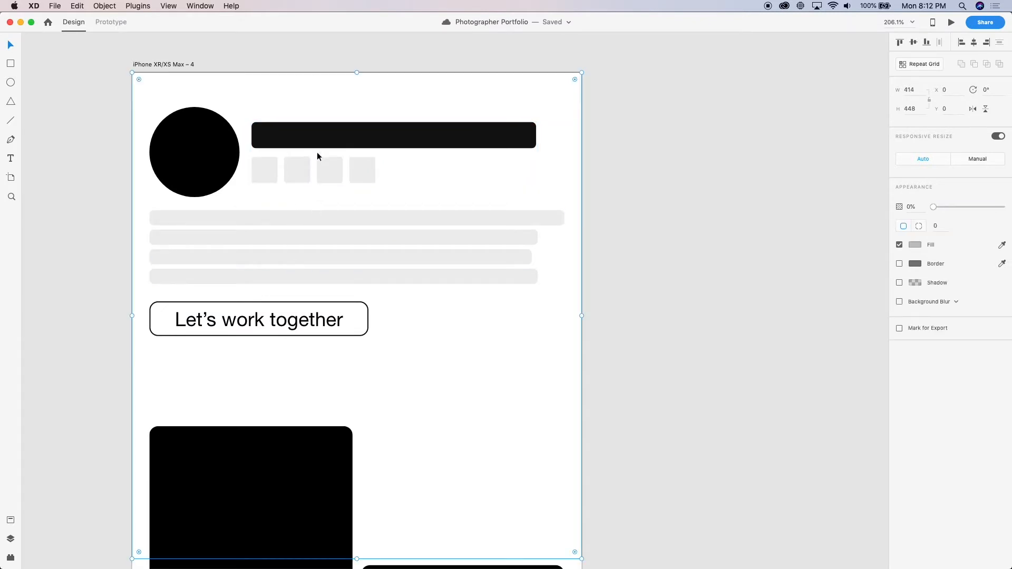
{"action": "key", "text": "Delete"}
{"action": "left_click", "coordinate": [331, 229]}
{"action": "left_click_drag", "start_coordinate": [284, 324], "coordinate": [384, 178]}
{"action": "key", "text": "shift+super+bracketleft"}
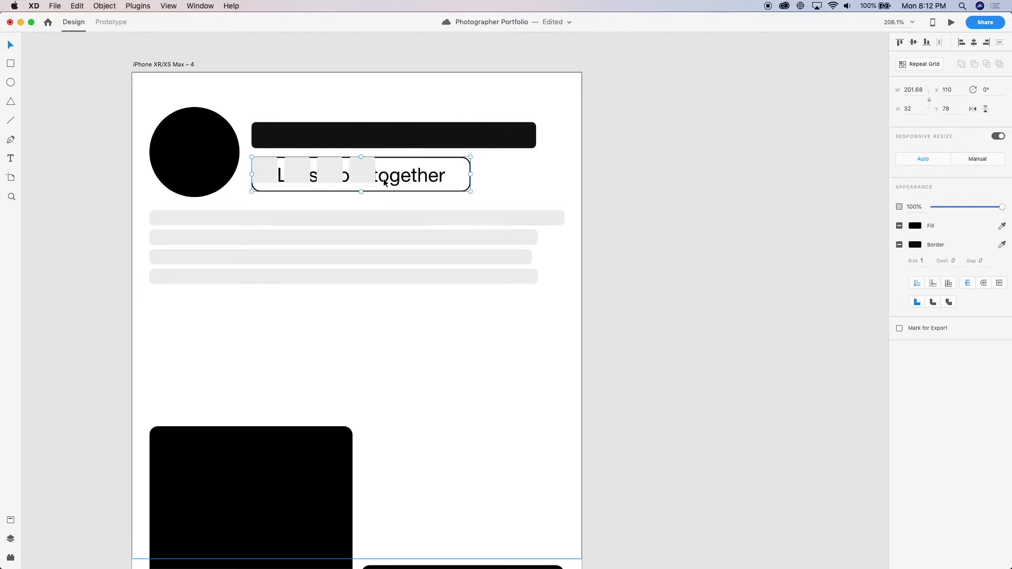
{"action": "left_click_drag", "start_coordinate": [321, 182], "coordinate": [235, 366]}
{"action": "left_click", "coordinate": [309, 128]}
{"action": "left_click", "coordinate": [344, 181], "text": "shift"}
{"action": "left_click_drag", "start_coordinate": [343, 182], "coordinate": [337, 191]}
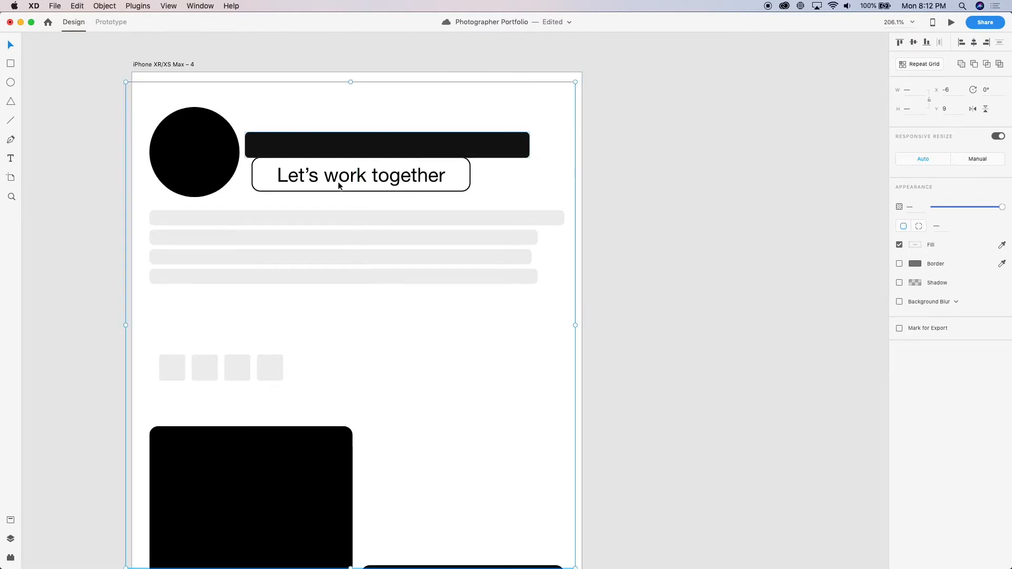
{"action": "key", "text": "super+z"}
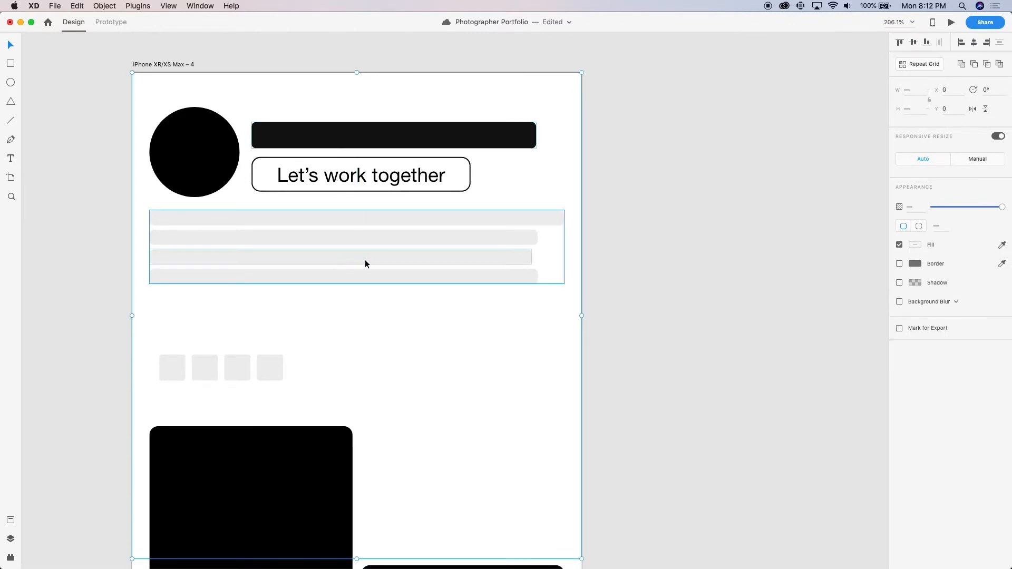
{"action": "left_click", "coordinate": [665, 152]}
{"action": "left_click", "coordinate": [387, 125]}
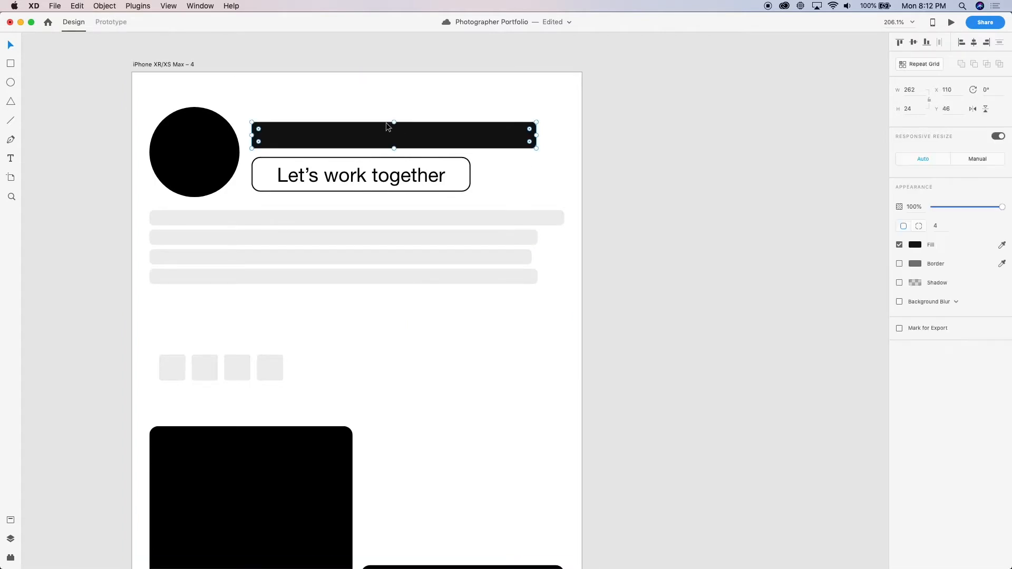
{"action": "left_click", "coordinate": [367, 179], "text": "shift"}
{"action": "left_click_drag", "start_coordinate": [368, 179], "coordinate": [368, 173]}
{"action": "key", "text": "super+z"}
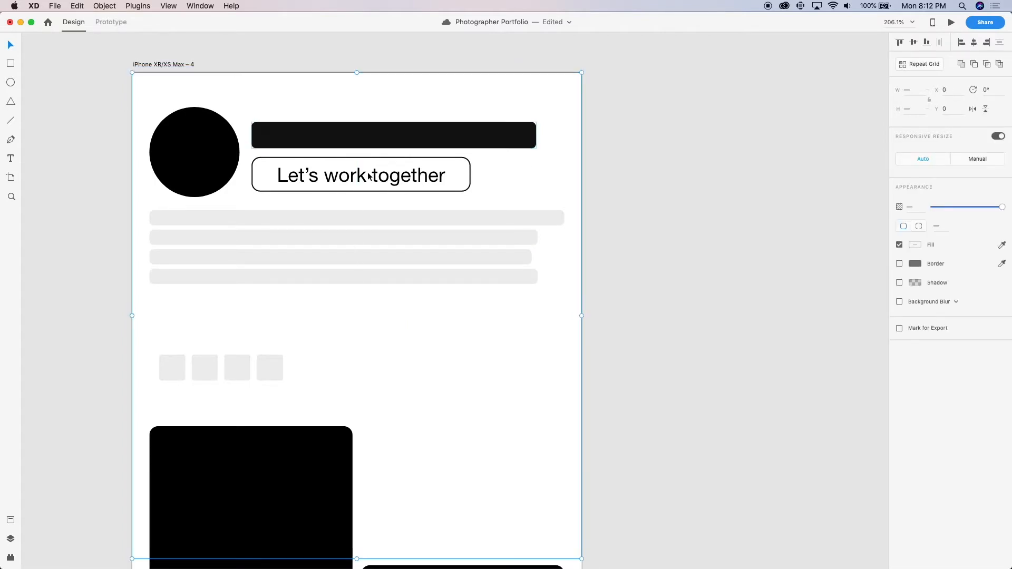
Send the transparent header background rectangle to the back and move the "Let's work together" button up to Y 72
{"action": "key", "text": "super+shift+["}
{"action": "left_click", "coordinate": [384, 177]}
{"action": "left_click_drag", "start_coordinate": [385, 176], "coordinate": [385, 171]}
Shift the title bar slightly up, nudge the button slightly down beneath it, and group the two
{"action": "left_click", "coordinate": [369, 127], "text": "shift"}
{"action": "left_click_drag", "start_coordinate": [369, 127], "coordinate": [367, 125]}
{"action": "left_click", "coordinate": [366, 134], "text": "shift"}
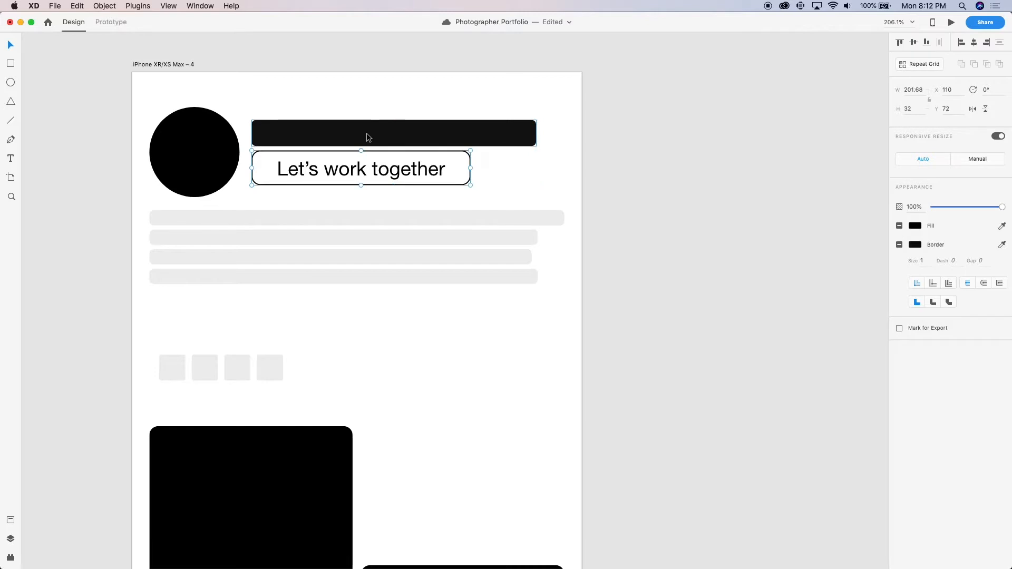
{"action": "key", "text": "Down"}
{"action": "key", "text": "Down"}
{"action": "key", "text": "Down"}
{"action": "key", "text": "Down"}
{"action": "left_click", "coordinate": [366, 136], "text": "shift"}
{"action": "key", "text": "super+g"}
{"action": "scroll", "coordinate": [368, 169], "scroll_direction": "down", "scroll_amount": 5}
{"action": "scroll", "coordinate": [368, 187], "scroll_direction": "down", "scroll_amount": 1}
{"action": "left_click", "coordinate": [562, 160]}
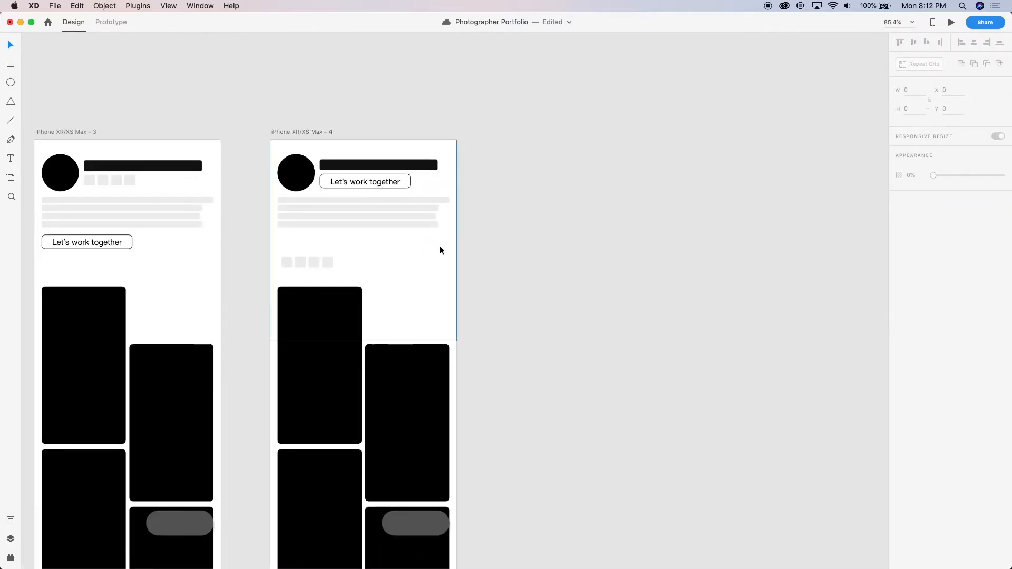
Move the title bar and button group to X 107, Y 42, and the icon squares up to just below the text lines
{"action": "scroll", "coordinate": [439, 247], "scroll_direction": "up", "scroll_amount": 5}
{"action": "scroll", "coordinate": [440, 247], "scroll_direction": "down", "scroll_amount": 4}
{"action": "scroll", "coordinate": [439, 250], "scroll_direction": "down", "scroll_amount": 2}
{"action": "scroll", "coordinate": [396, 149], "scroll_direction": "up", "scroll_amount": 5}
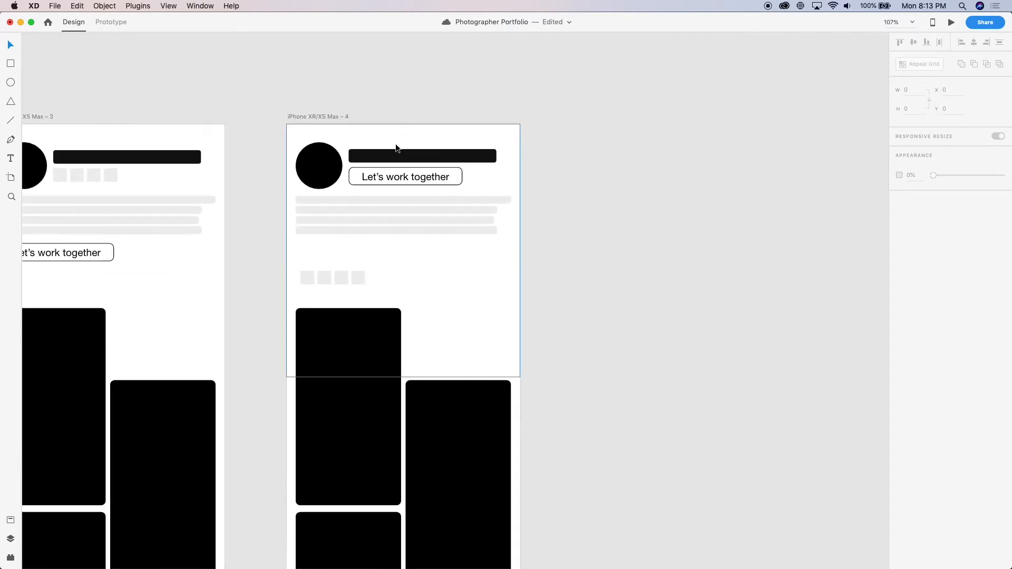
{"action": "left_click", "coordinate": [384, 194]}
{"action": "left_click_drag", "start_coordinate": [383, 192], "coordinate": [385, 191]}
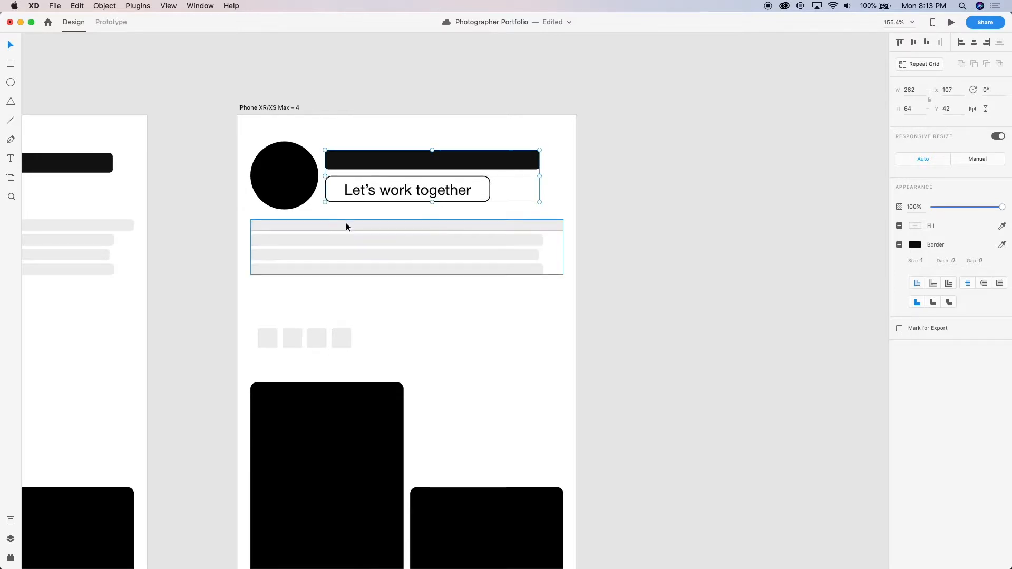
{"action": "left_click_drag", "start_coordinate": [281, 342], "coordinate": [274, 293]}
Move the card grid on iPhone XR/XS Max – 4 up to Y 293
{"action": "scroll", "coordinate": [273, 356], "scroll_direction": "down", "scroll_amount": 5}
{"action": "scroll", "coordinate": [249, 362], "scroll_direction": "down", "scroll_amount": 5}
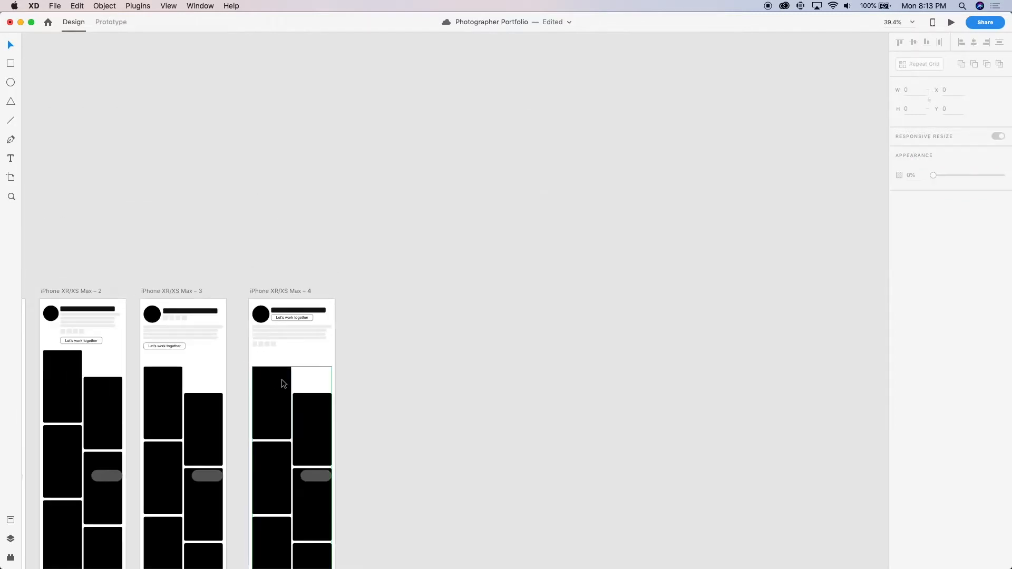
{"action": "left_click", "coordinate": [282, 375]}
{"action": "left_click_drag", "start_coordinate": [282, 372], "coordinate": [325, 383]}
Preview iPhone XR/XS Max – 4, examine its header and card grid while scrolling, and close the preview
{"action": "key", "text": "super+Return"}
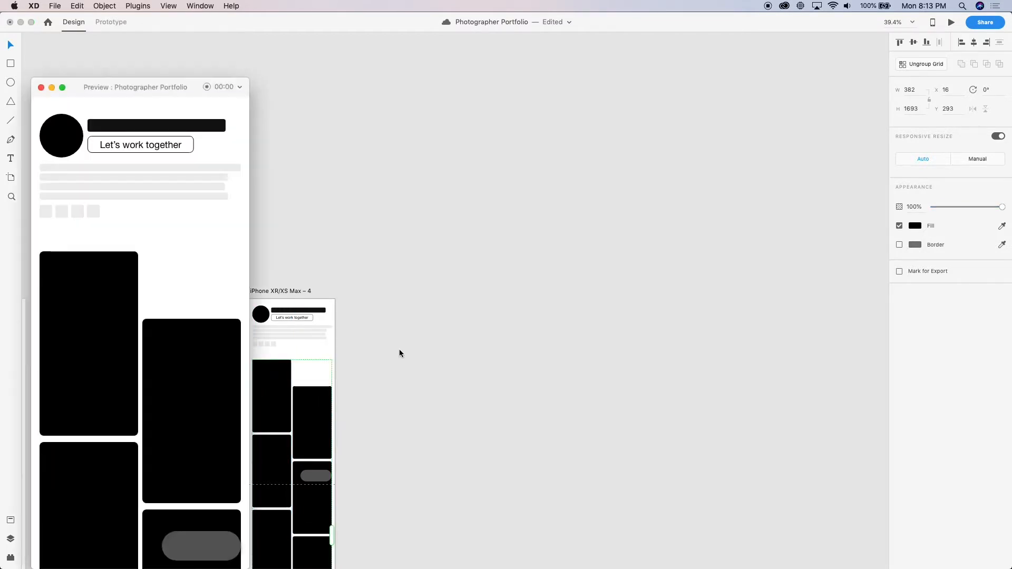
{"action": "scroll", "coordinate": [157, 102], "scroll_direction": "down", "scroll_amount": 1}
{"action": "scroll", "coordinate": [105, 227], "scroll_direction": "up", "scroll_amount": 3}
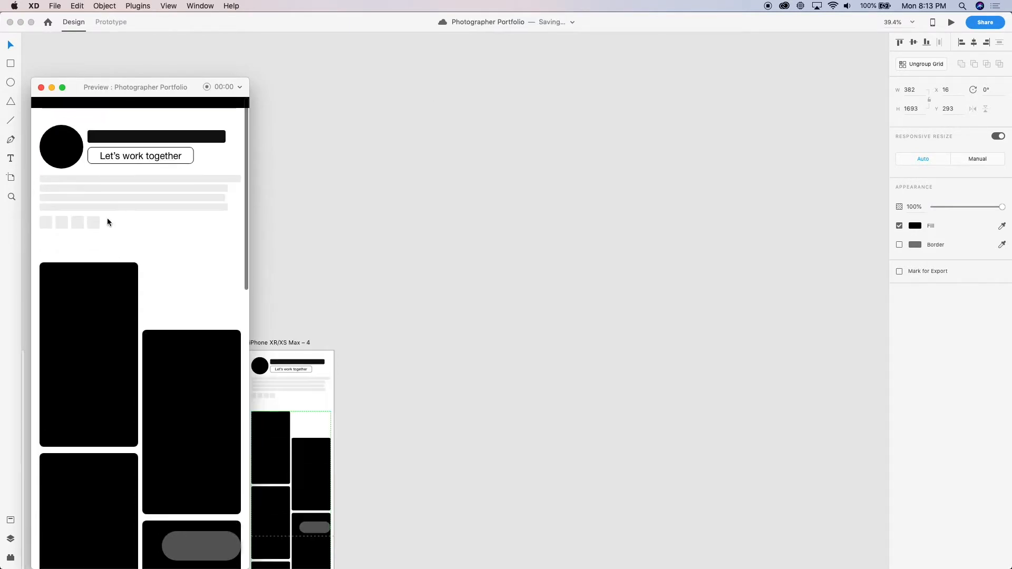
{"action": "left_click_drag", "start_coordinate": [97, 86], "coordinate": [418, 80]}
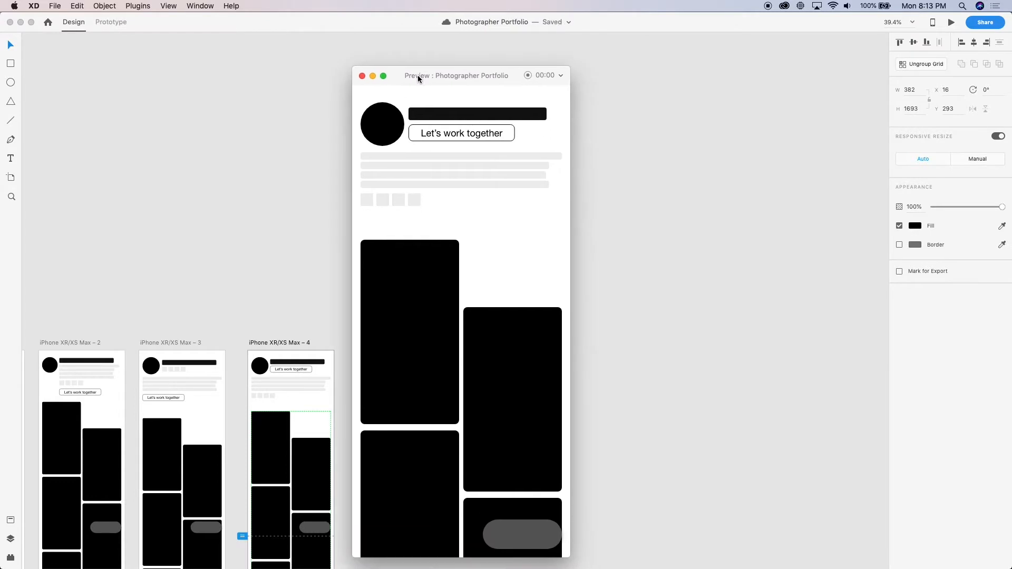
{"action": "left_click", "coordinate": [362, 75]}
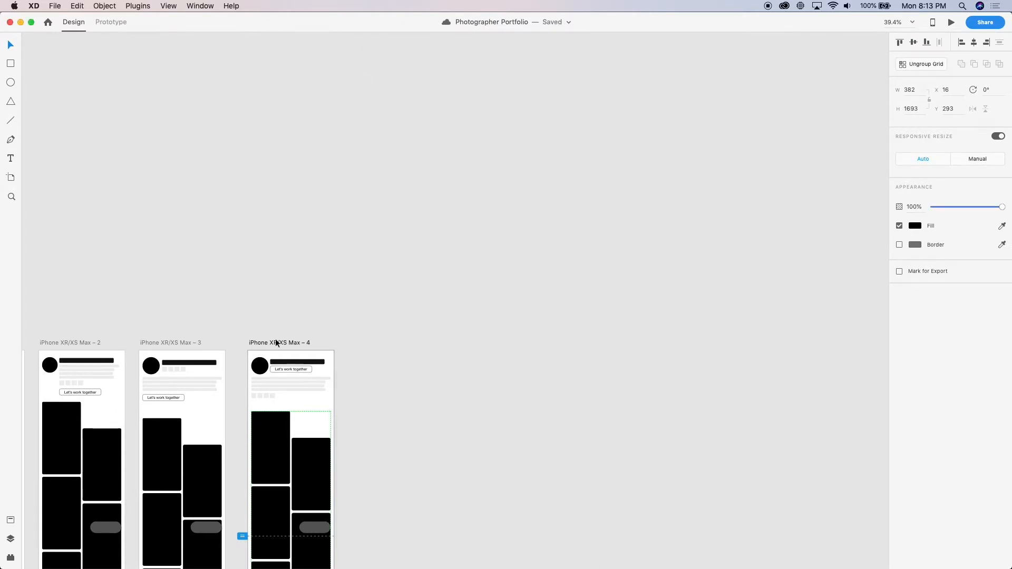
Make the title bar on iPhone XR/XS Max – 4 about 32 high and place the button just below it at Y 80
{"action": "scroll", "coordinate": [293, 394], "scroll_direction": "up", "scroll_amount": 10}
{"action": "double_click", "coordinate": [340, 323]}
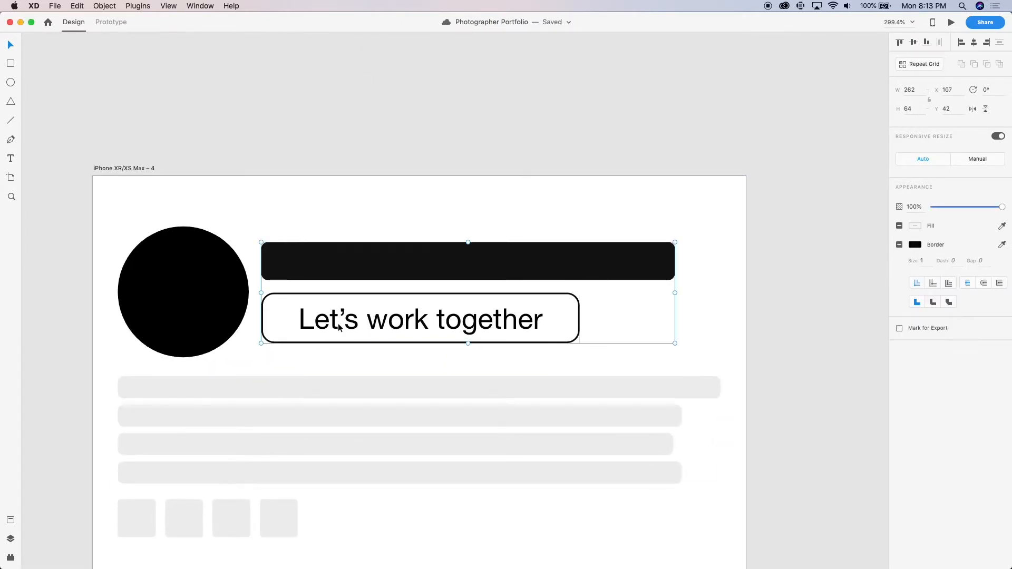
{"action": "left_click_drag", "start_coordinate": [345, 327], "coordinate": [345, 352]}
{"action": "left_click", "coordinate": [348, 272]}
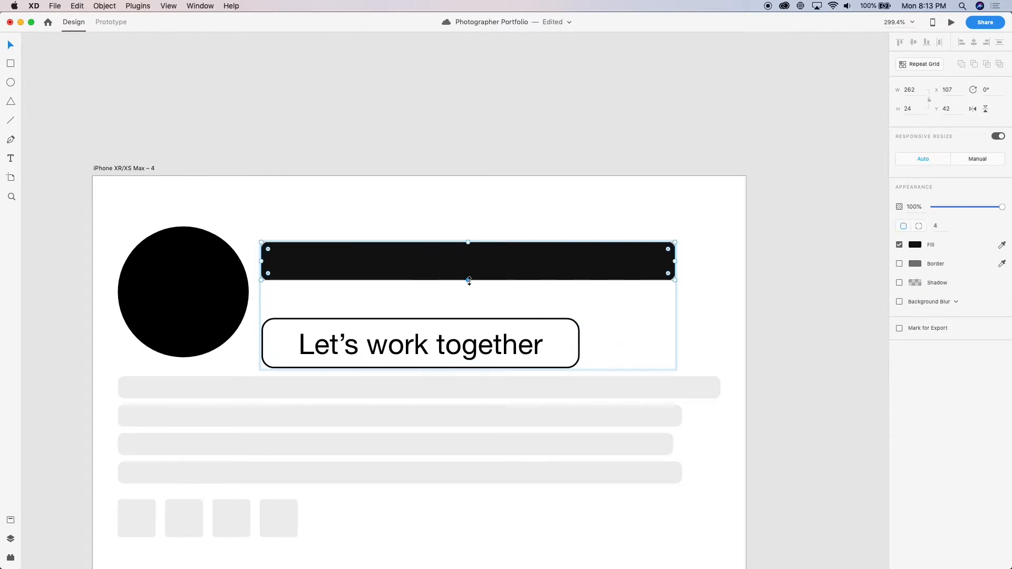
{"action": "left_click_drag", "start_coordinate": [470, 281], "coordinate": [469, 301]}
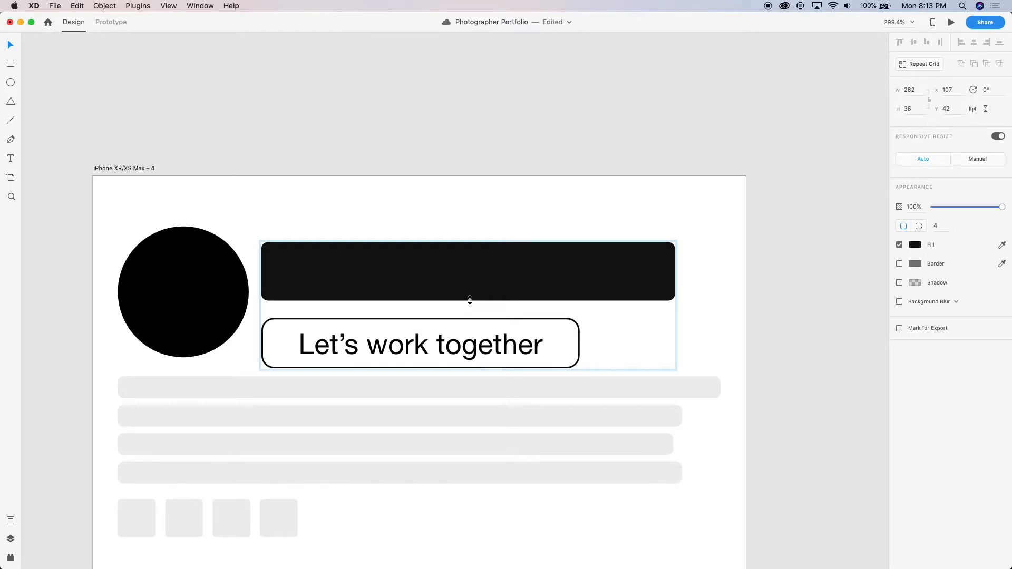
{"action": "left_click_drag", "start_coordinate": [470, 300], "coordinate": [468, 293]}
{"action": "left_click_drag", "start_coordinate": [417, 348], "coordinate": [416, 333]}
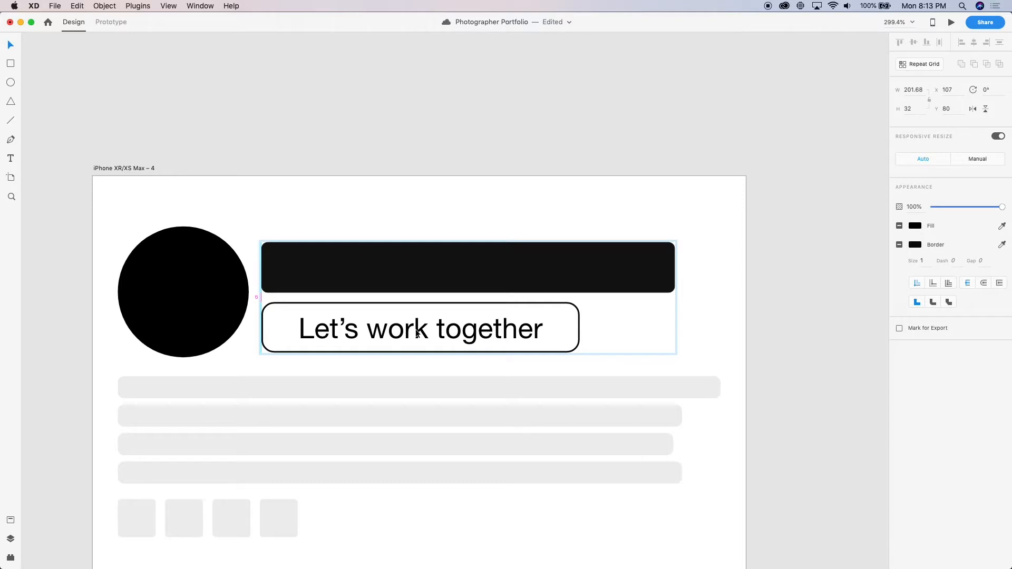
Examine the taller title bar and button in the iPhone XR/XS Max – 4 header at several zoom levels
{"action": "left_click", "coordinate": [215, 290]}
{"action": "left_click_drag", "start_coordinate": [332, 278], "coordinate": [348, 267]}
{"action": "scroll", "coordinate": [368, 332], "scroll_direction": "down", "scroll_amount": 5}
{"action": "scroll", "coordinate": [368, 331], "scroll_direction": "down", "scroll_amount": 3}
{"action": "scroll", "coordinate": [380, 332], "scroll_direction": "down", "scroll_amount": 4}
{"action": "scroll", "coordinate": [381, 332], "scroll_direction": "down", "scroll_amount": 4}
{"action": "scroll", "coordinate": [381, 332], "scroll_direction": "up", "scroll_amount": 1}
{"action": "left_click", "coordinate": [508, 263]}
{"action": "scroll", "coordinate": [429, 227], "scroll_direction": "up", "scroll_amount": 4}
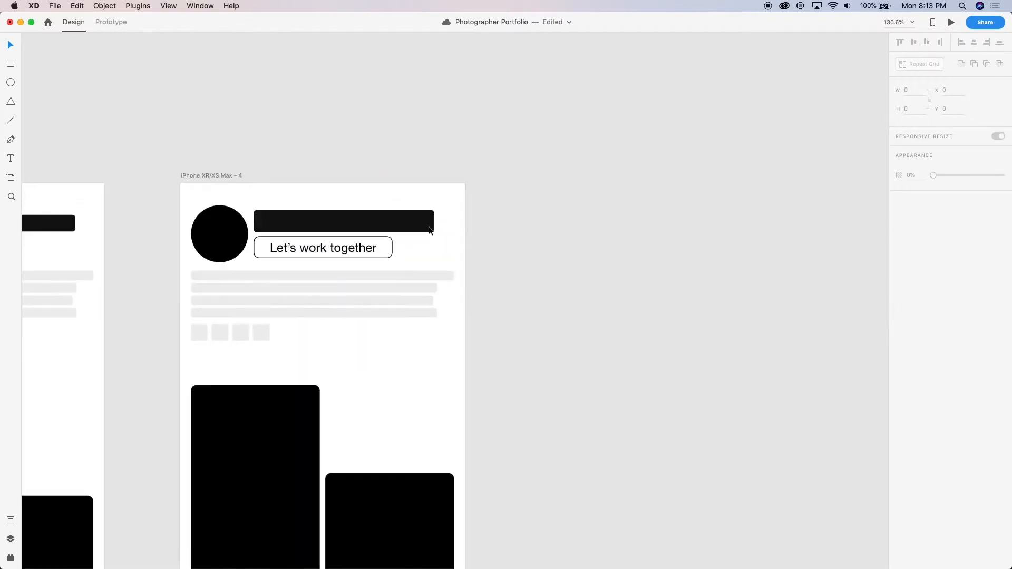
{"action": "scroll", "coordinate": [429, 228], "scroll_direction": "down", "scroll_amount": 3}
{"action": "scroll", "coordinate": [428, 227], "scroll_direction": "up", "scroll_amount": 6}
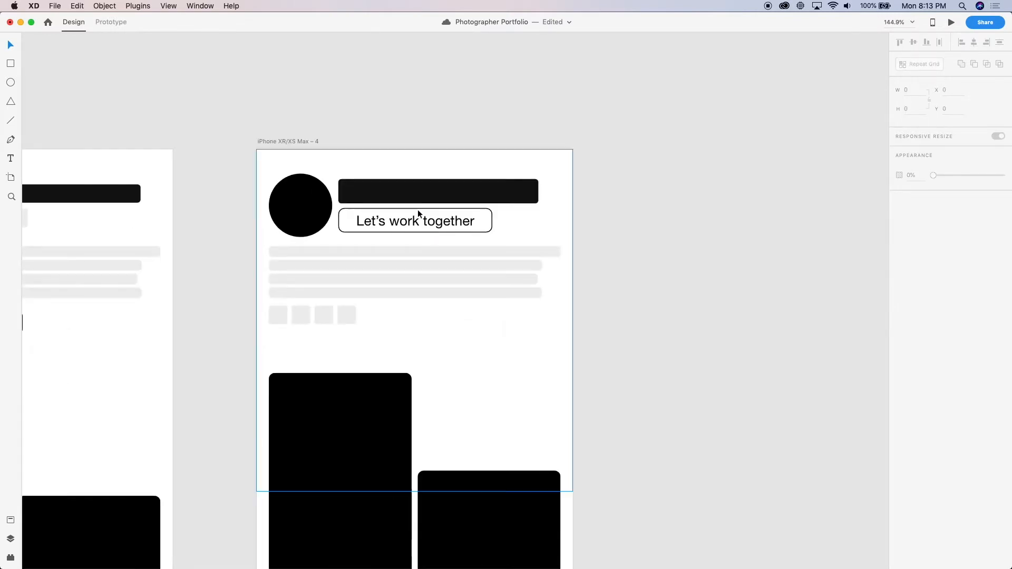
{"action": "scroll", "coordinate": [418, 210], "scroll_direction": "up", "scroll_amount": 5}
Set the profile circle to 100 × 100 and place the title bar and button group beside it at X 124, Y 47
{"action": "left_click_drag", "start_coordinate": [393, 181], "coordinate": [431, 195]}
{"action": "left_click", "coordinate": [232, 216]}
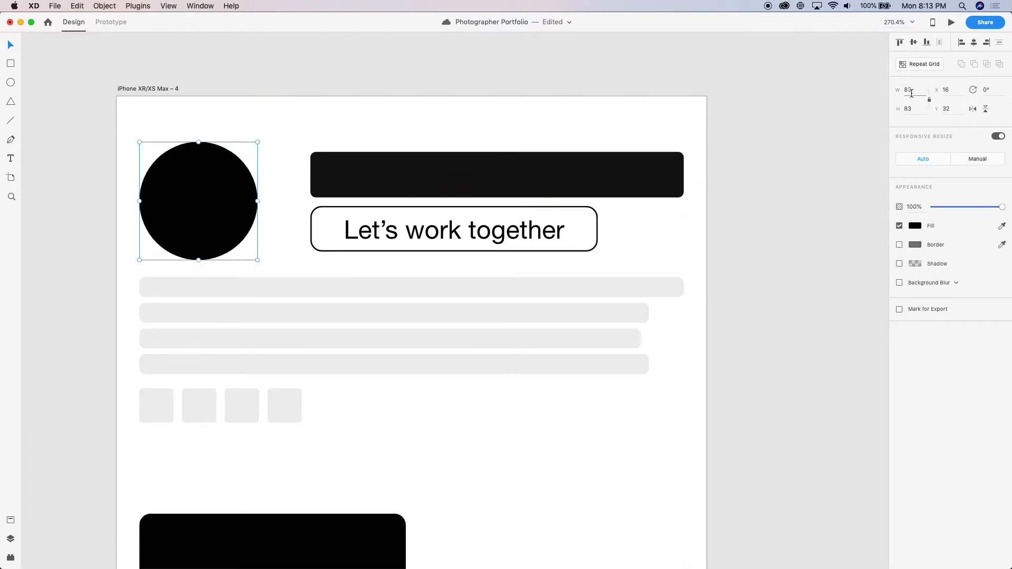
{"action": "type", "text": "100"}
{"action": "key", "text": "Return"}
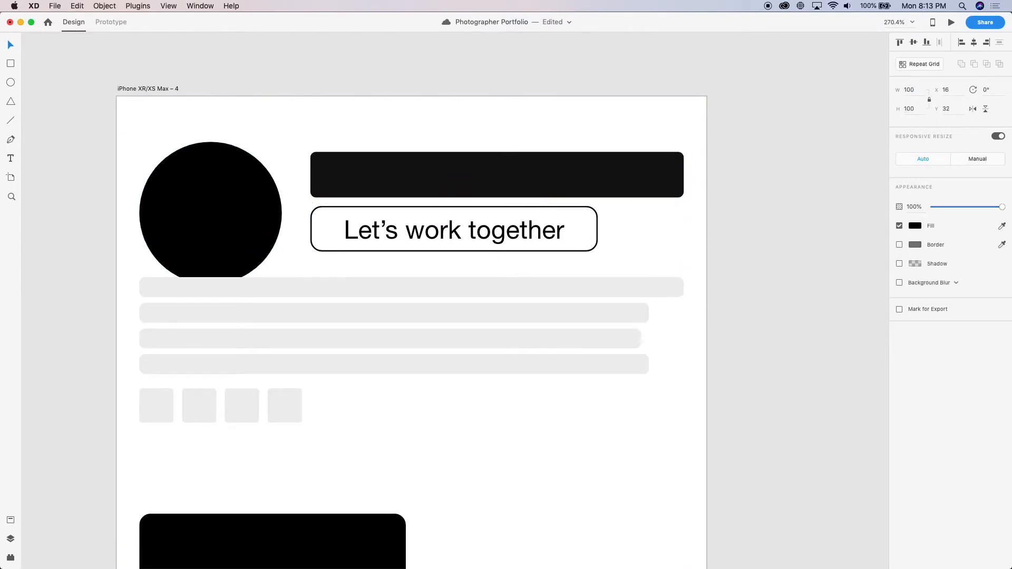
{"action": "left_click_drag", "start_coordinate": [350, 228], "coordinate": [342, 246]}
Move the text lines and icon squares together down below the profile circle to Y 140
{"action": "scroll", "coordinate": [331, 300], "scroll_direction": "down", "scroll_amount": 5}
{"action": "left_click", "coordinate": [327, 299]}
{"action": "left_click", "coordinate": [239, 365], "text": "shift"}
{"action": "left_click_drag", "start_coordinate": [239, 365], "coordinate": [239, 373]}
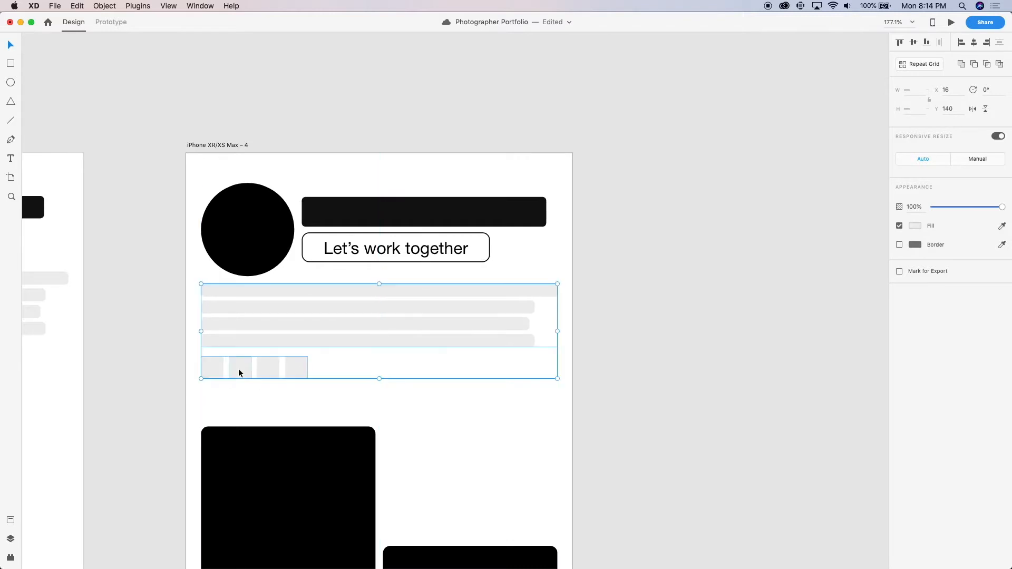
{"action": "left_click", "coordinate": [169, 359]}
Review the iPhone XR/XS Max – 4 header and compare it with the other phone and desktop artboards
{"action": "scroll", "coordinate": [170, 359], "scroll_direction": "down", "scroll_amount": 5}
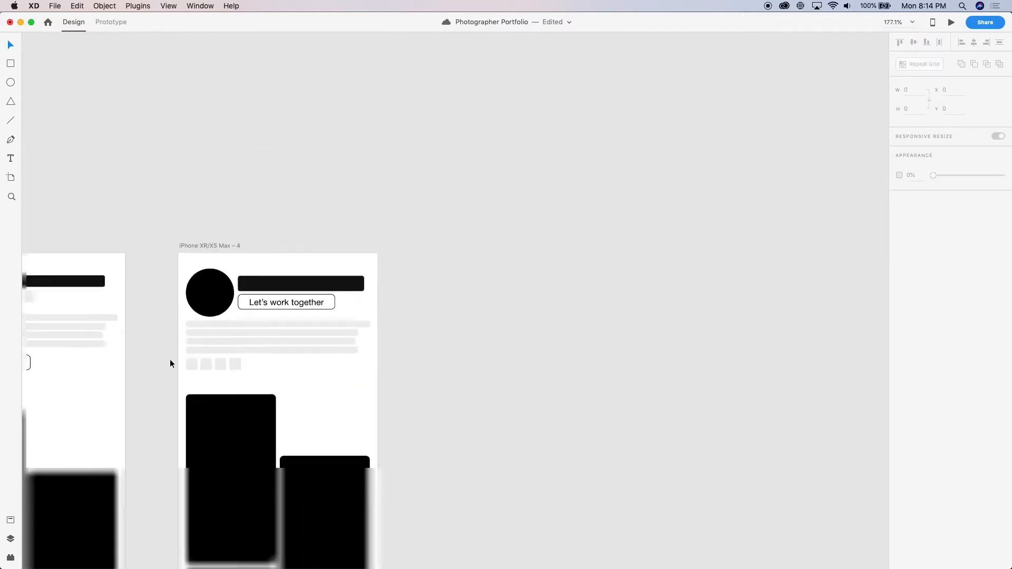
{"action": "scroll", "coordinate": [170, 360], "scroll_direction": "down", "scroll_amount": 3}
{"action": "scroll", "coordinate": [233, 274], "scroll_direction": "up", "scroll_amount": 5}
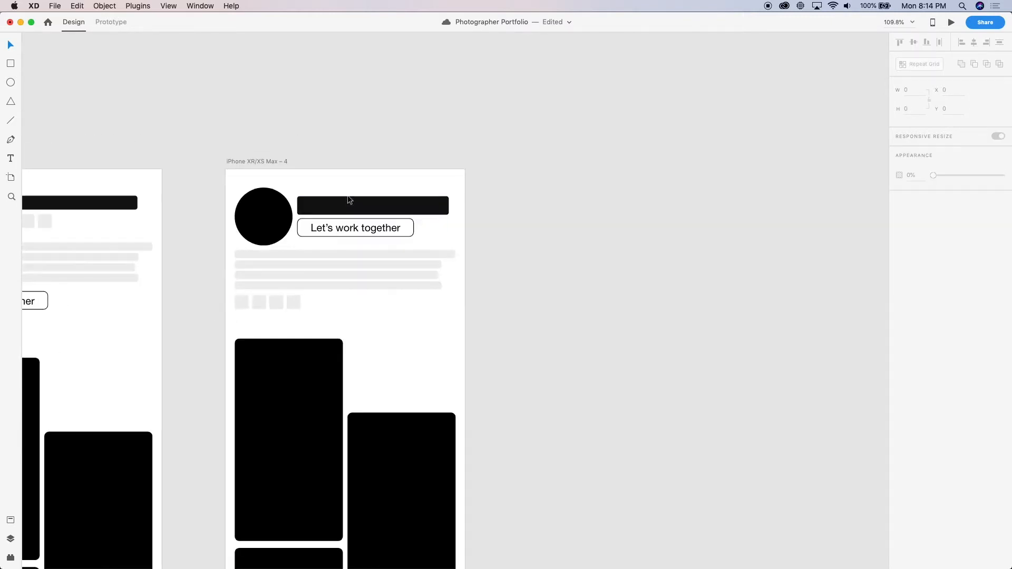
{"action": "left_click", "coordinate": [358, 221]}
{"action": "scroll", "coordinate": [358, 222], "scroll_direction": "up", "scroll_amount": 3}
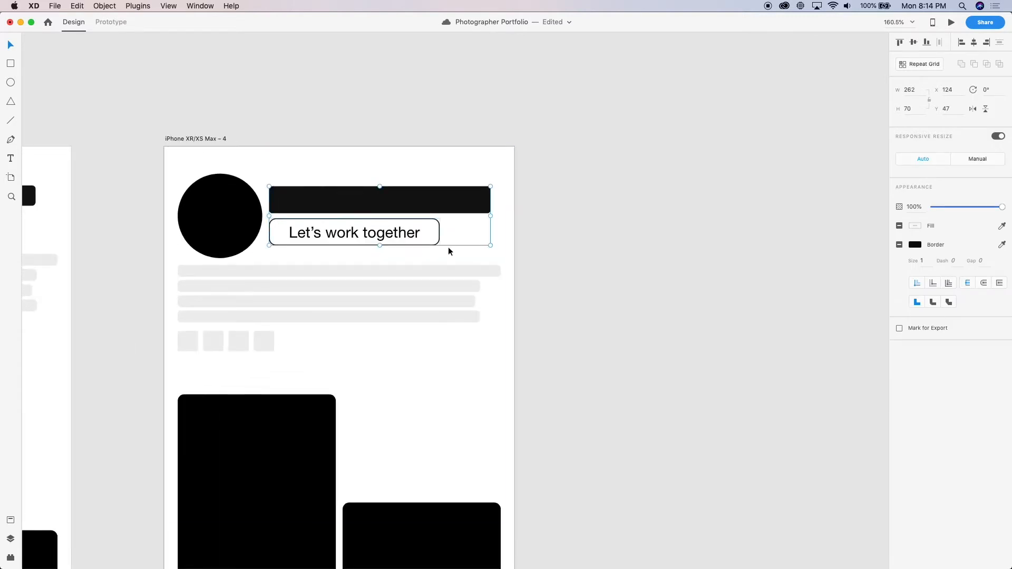
{"action": "left_click", "coordinate": [606, 285]}
{"action": "scroll", "coordinate": [606, 284], "scroll_direction": "down", "scroll_amount": 3}
{"action": "scroll", "coordinate": [606, 285], "scroll_direction": "down", "scroll_amount": 5}
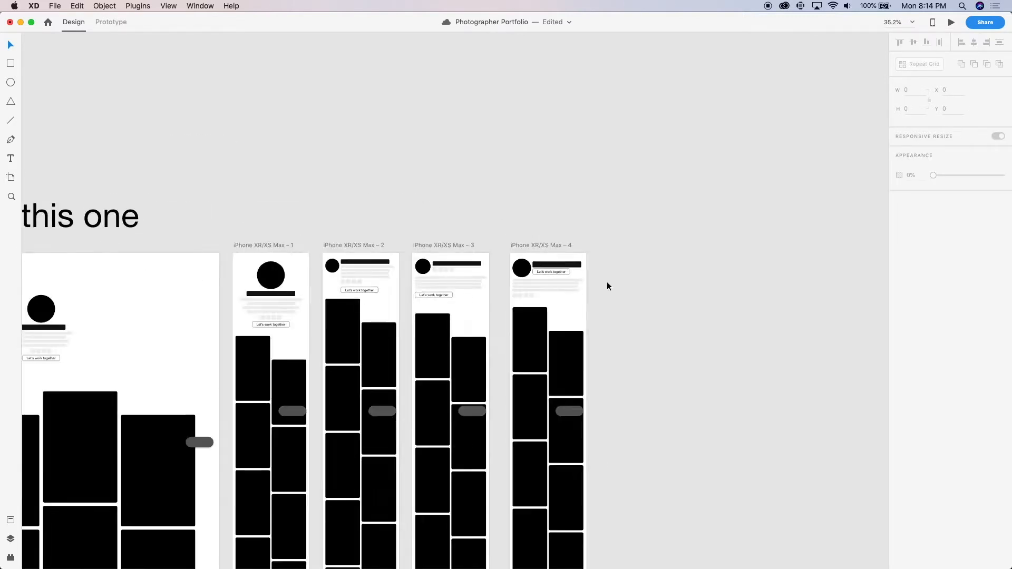
{"action": "scroll", "coordinate": [608, 285], "scroll_direction": "down", "scroll_amount": 3}
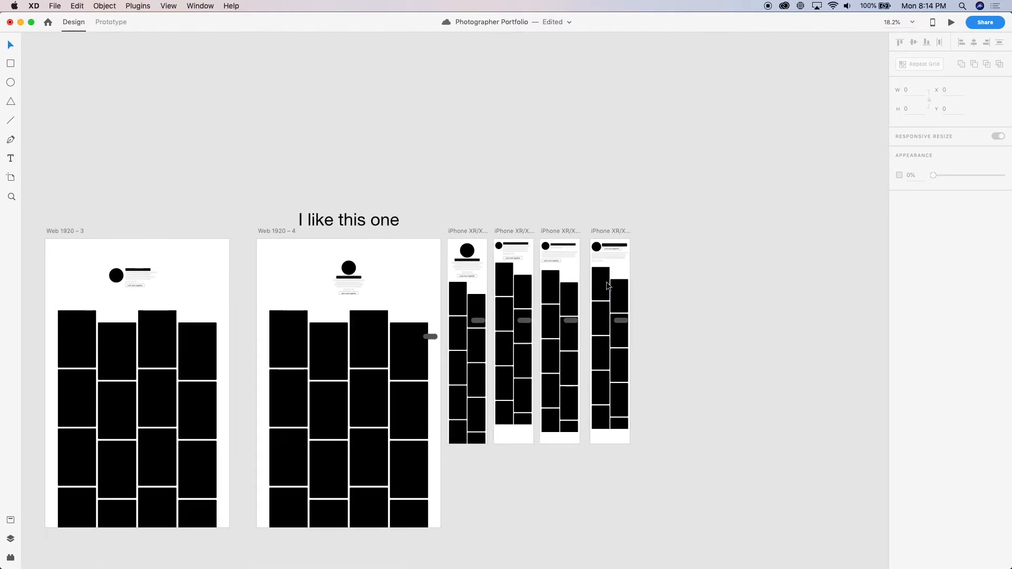
{"action": "scroll", "coordinate": [606, 282], "scroll_direction": "right", "scroll_amount": 3}
{"action": "scroll", "coordinate": [435, 219], "scroll_direction": "down", "scroll_amount": 5}
{"action": "scroll", "coordinate": [434, 218], "scroll_direction": "left", "scroll_amount": 1}
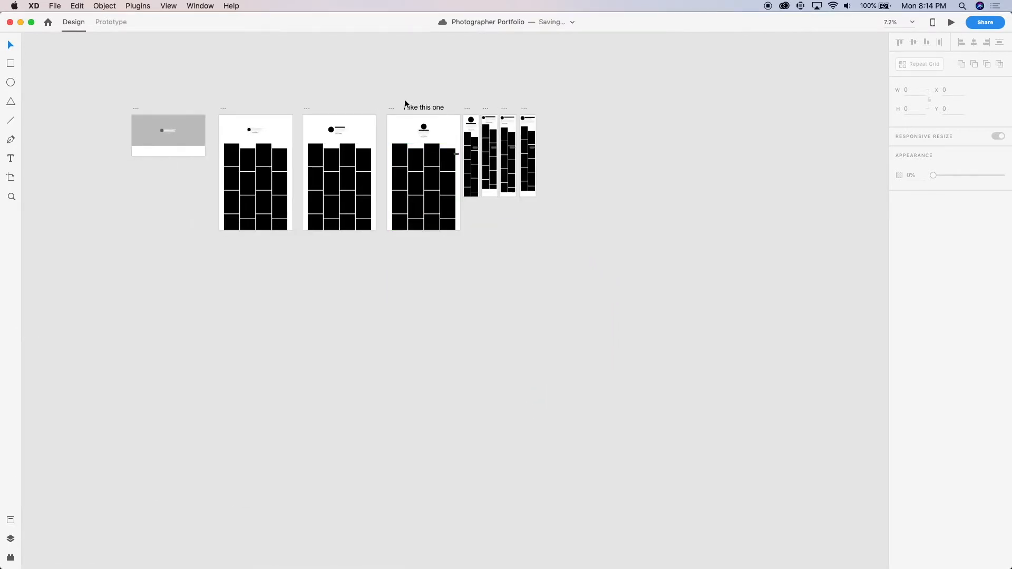
Delete the "I like this one" note above the Web 1920 – 4 artboard
{"action": "scroll", "coordinate": [321, 111], "scroll_direction": "up", "scroll_amount": 5}
{"action": "scroll", "coordinate": [265, 129], "scroll_direction": "right", "scroll_amount": 2}
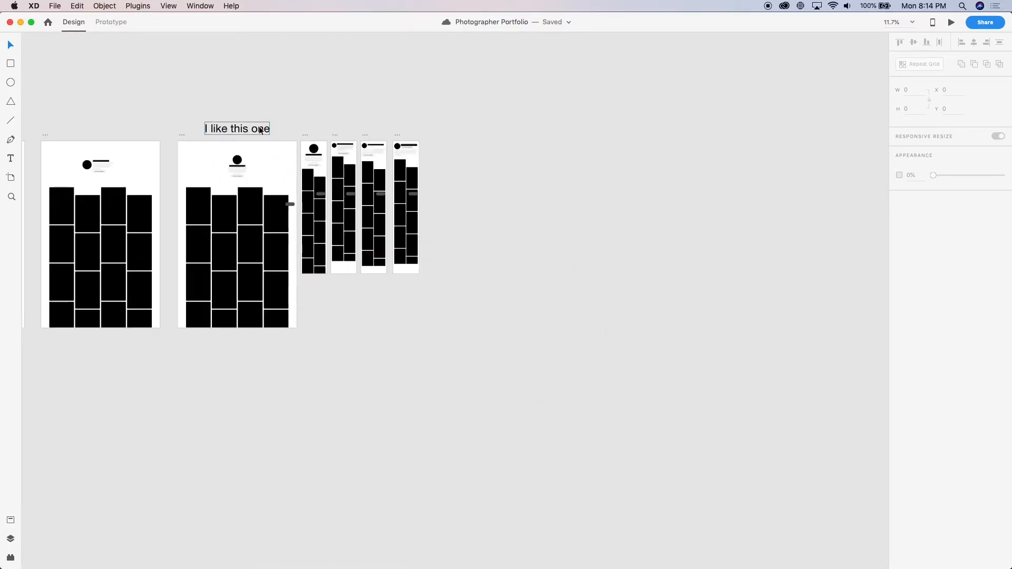
{"action": "left_click", "coordinate": [247, 133]}
{"action": "key", "text": "Delete"}
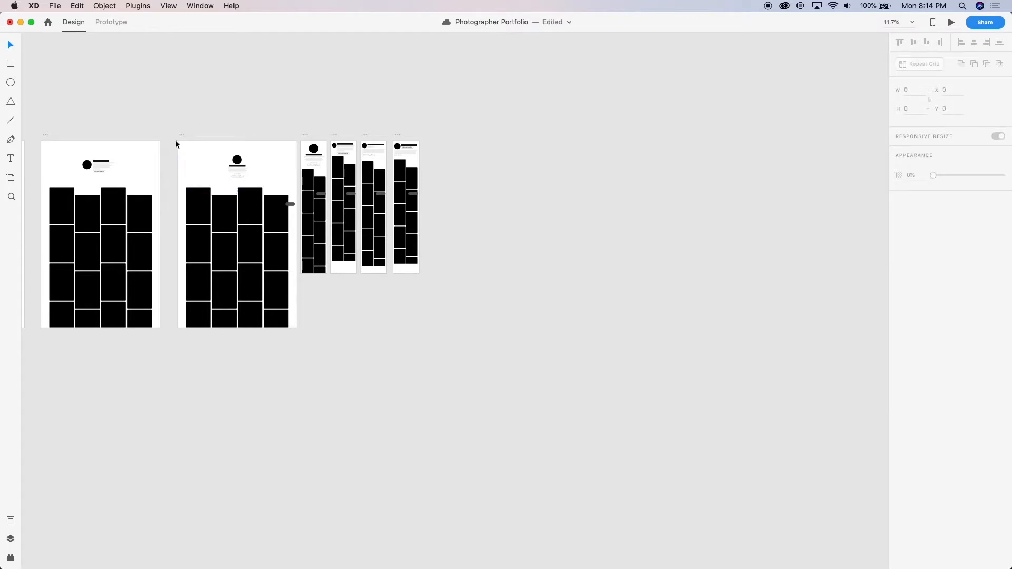
Duplicate Web 1920 – 4 and iPhone XR/XS Max – 4 side by side in the empty space to the right, and save the document
{"action": "left_click_drag", "start_coordinate": [184, 136], "coordinate": [575, 206]}
{"action": "left_click_drag", "start_coordinate": [398, 135], "coordinate": [694, 137]}
{"action": "left_click", "coordinate": [767, 150]}
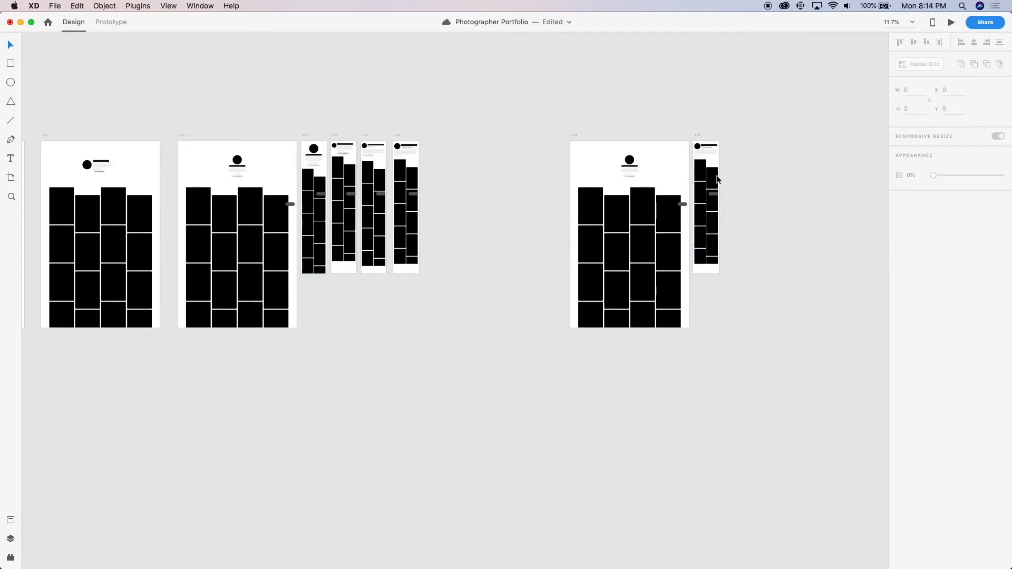
{"action": "scroll", "coordinate": [707, 185], "scroll_direction": "up", "scroll_amount": 10}
{"action": "scroll", "coordinate": [708, 189], "scroll_direction": "up", "scroll_amount": 4}
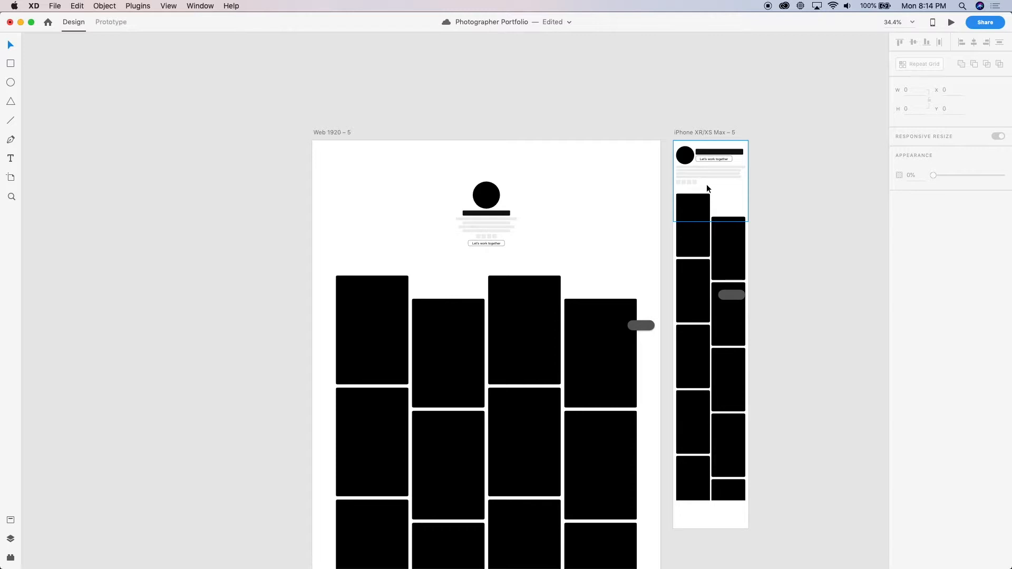
{"action": "key", "text": "super+s"}
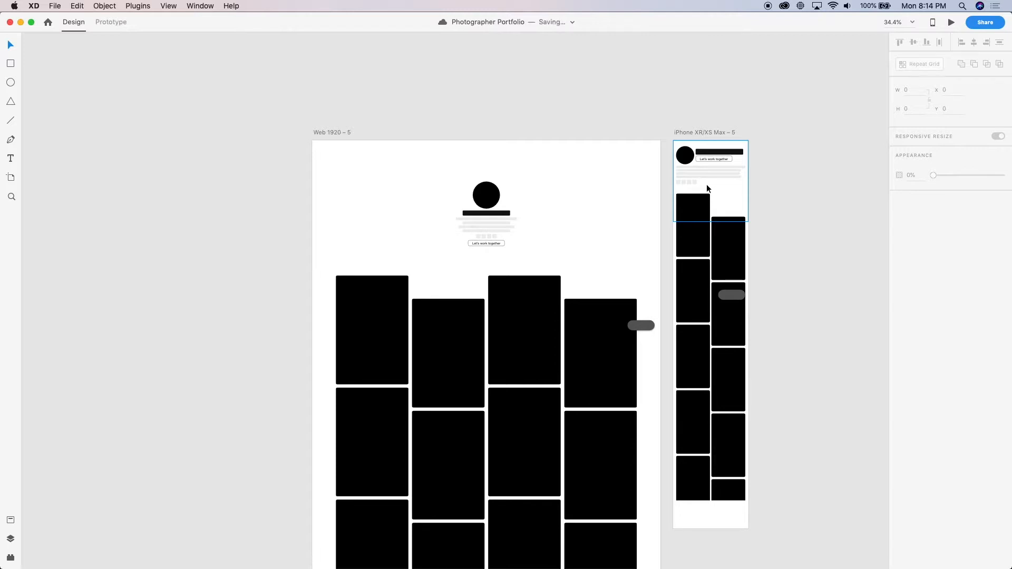
Ungroup the centred profile header on Web 1920 – 5
{"action": "scroll", "coordinate": [608, 359], "scroll_direction": "down", "scroll_amount": 5}
{"action": "scroll", "coordinate": [609, 359], "scroll_direction": "up", "scroll_amount": 5}
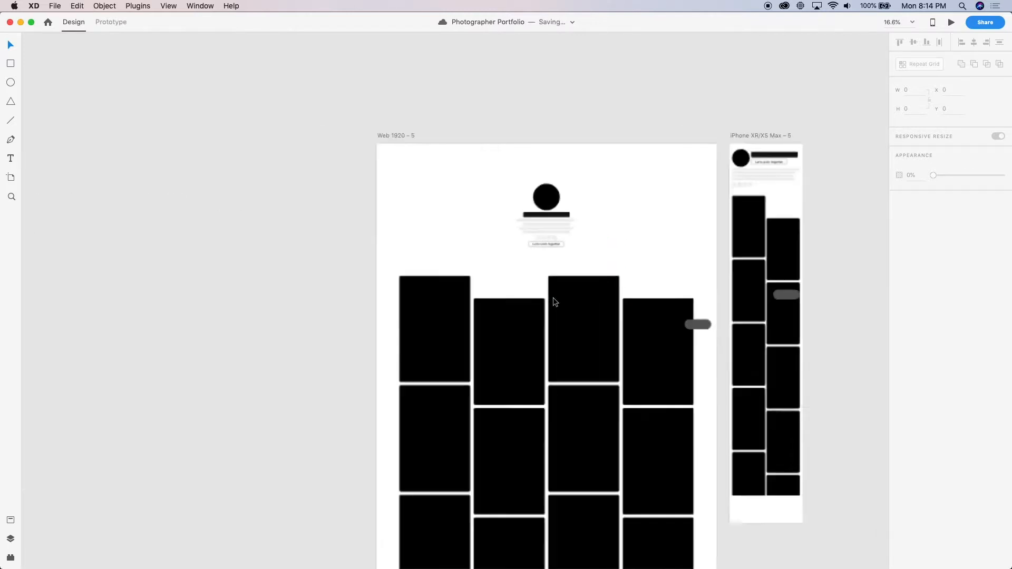
{"action": "scroll", "coordinate": [375, 161], "scroll_direction": "right", "scroll_amount": 5}
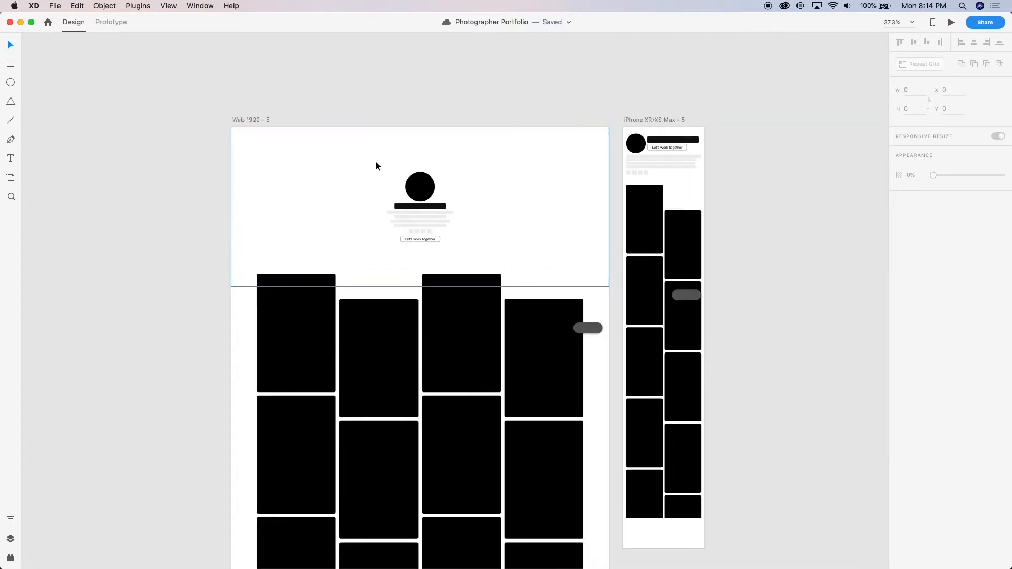
{"action": "scroll", "coordinate": [285, 138], "scroll_direction": "up", "scroll_amount": 5}
{"action": "scroll", "coordinate": [285, 137], "scroll_direction": "down", "scroll_amount": 3}
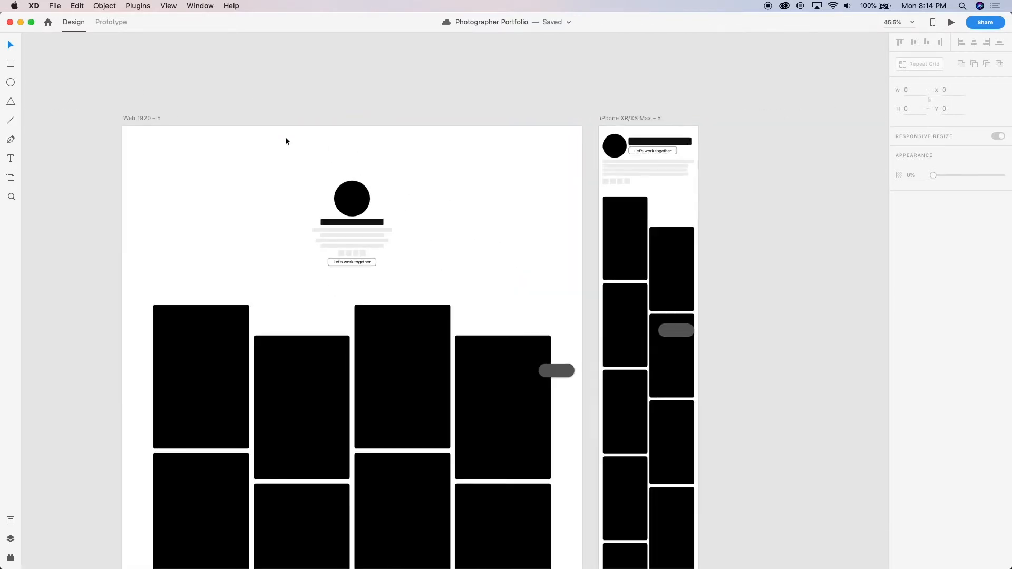
{"action": "left_click", "coordinate": [355, 197]}
{"action": "key", "text": "super+shift+g"}
{"action": "left_click", "coordinate": [338, 57]}
Fill the Web 1920 – 5 profile circle using the UI Faces plugin with Unsplash.com, Female and Randomize, and save the document
{"action": "left_click", "coordinate": [354, 193]}
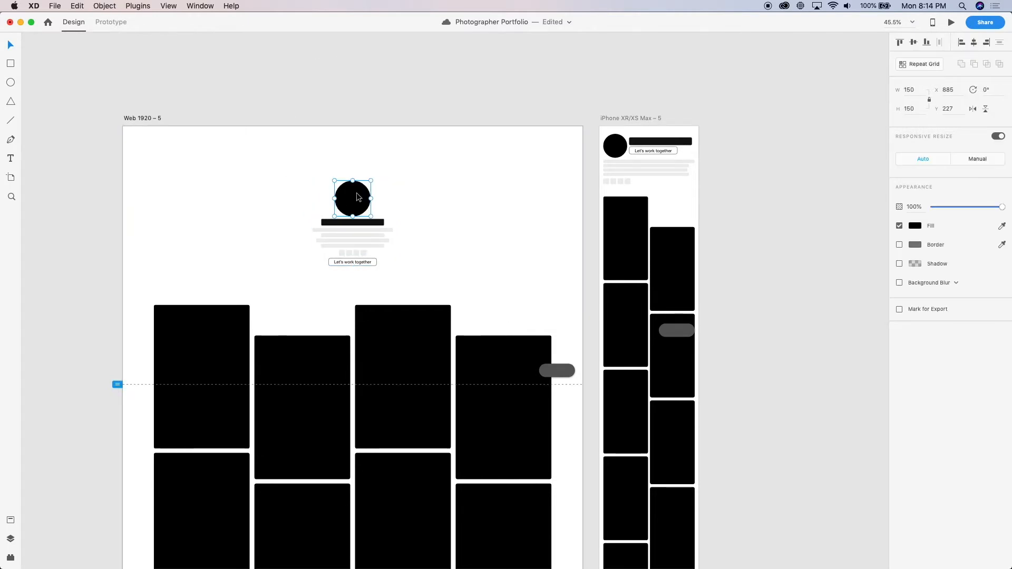
{"action": "left_click", "coordinate": [145, 6]}
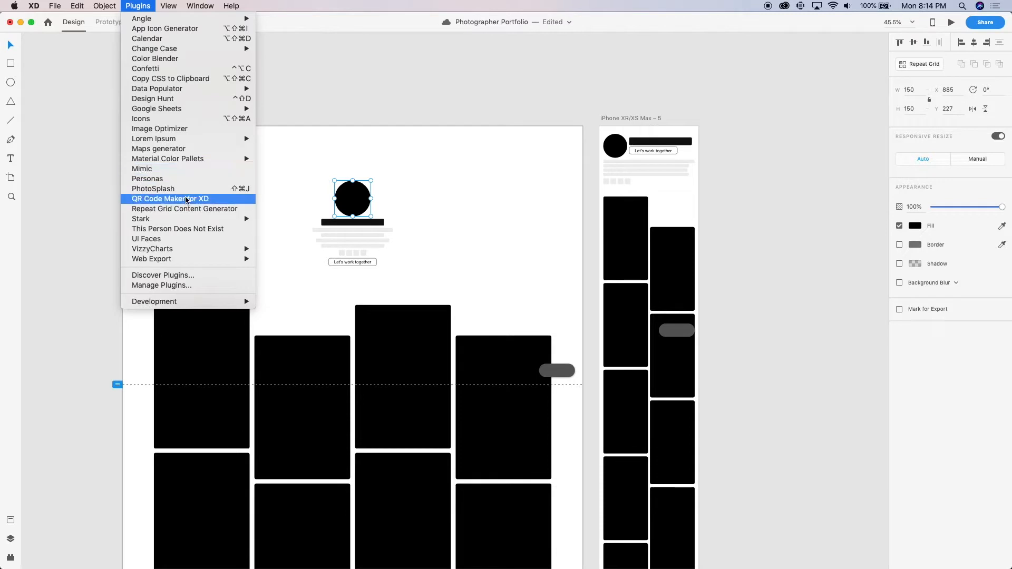
{"action": "left_click", "coordinate": [192, 240]}
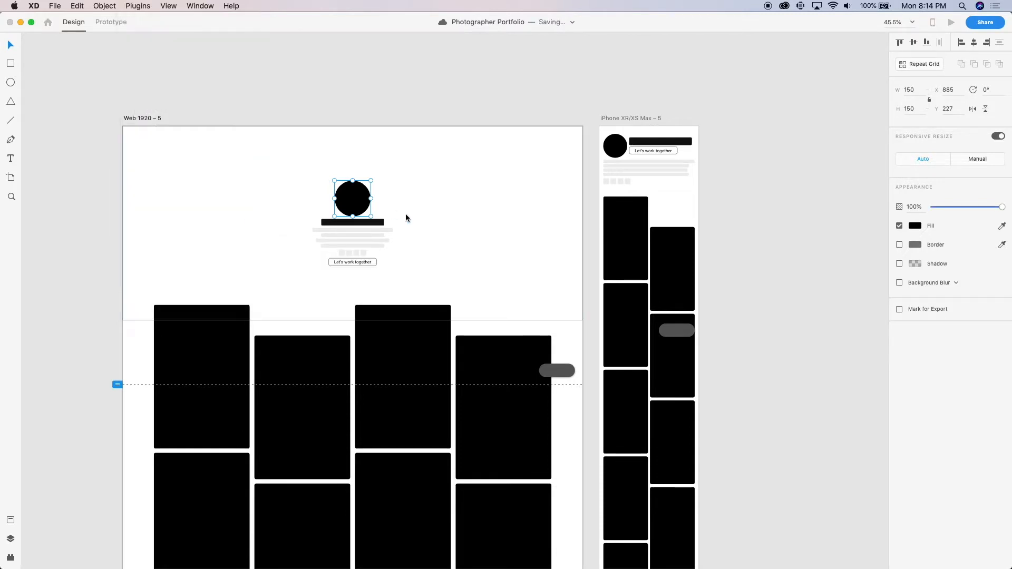
{"action": "left_click", "coordinate": [432, 98]}
{"action": "left_click", "coordinate": [514, 163]}
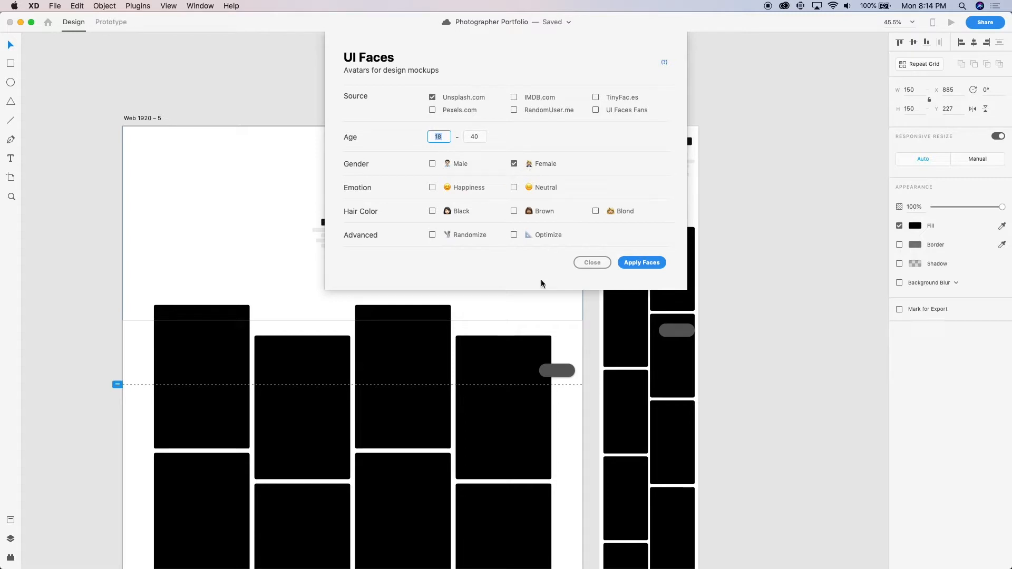
{"action": "left_click", "coordinate": [454, 235]}
{"action": "left_click", "coordinate": [642, 263]}
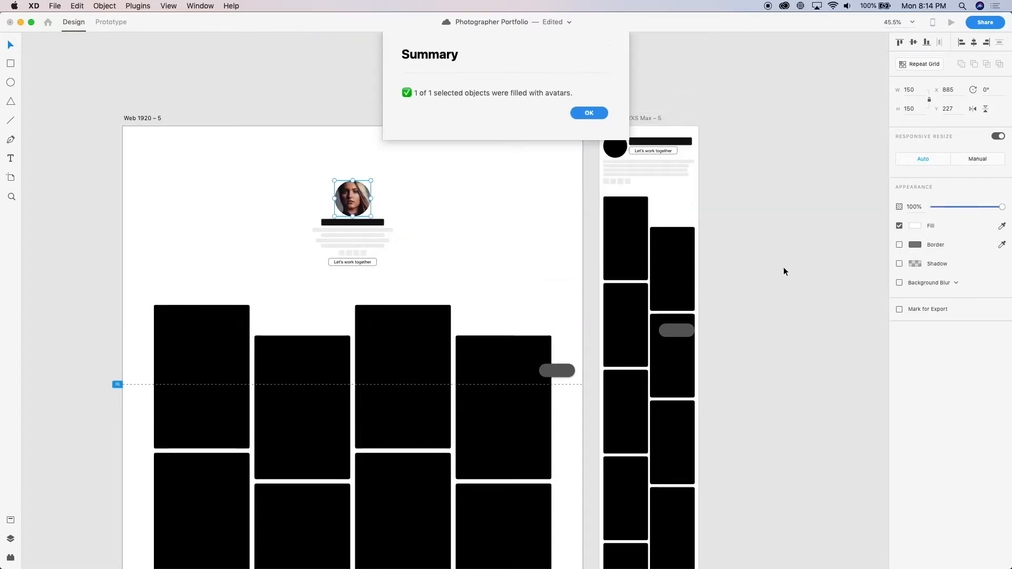
{"action": "left_click", "coordinate": [588, 113]}
{"action": "left_click", "coordinate": [743, 153]}
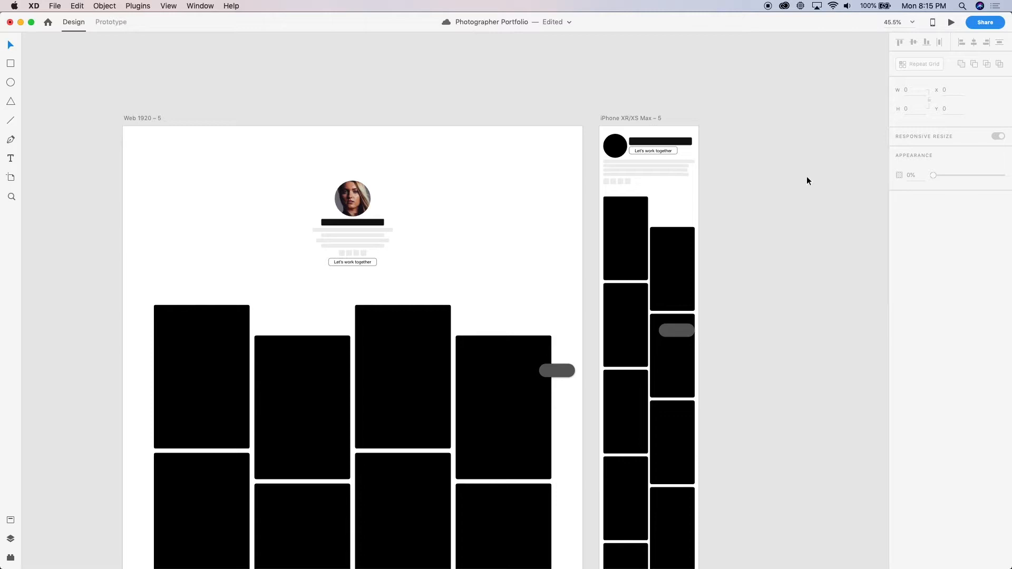
{"action": "key", "text": "super+s"}
Examine the avatar photo on Web 1920 – 5 up close and within the whole header
{"action": "scroll", "coordinate": [288, 236], "scroll_direction": "up", "scroll_amount": 2}
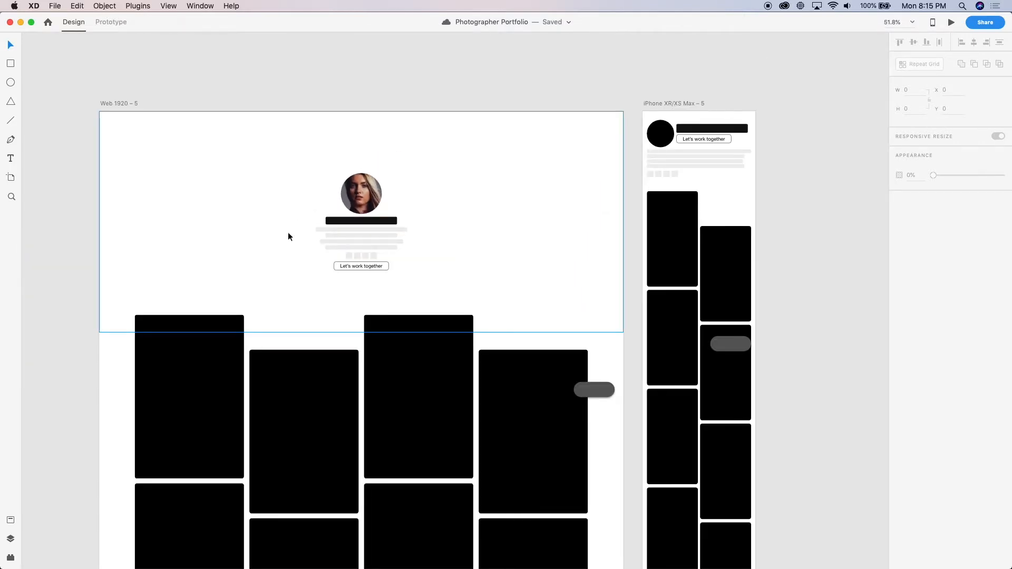
{"action": "scroll", "coordinate": [288, 231], "scroll_direction": "up", "scroll_amount": 5}
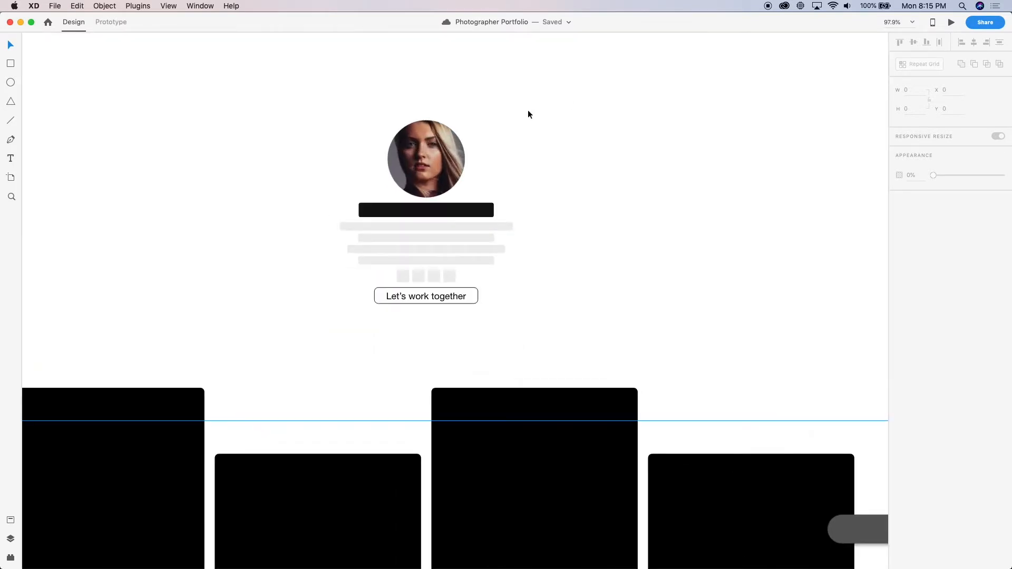
{"action": "scroll", "coordinate": [561, 230], "scroll_direction": "down", "scroll_amount": 5}
{"action": "scroll", "coordinate": [599, 147], "scroll_direction": "up", "scroll_amount": 2}
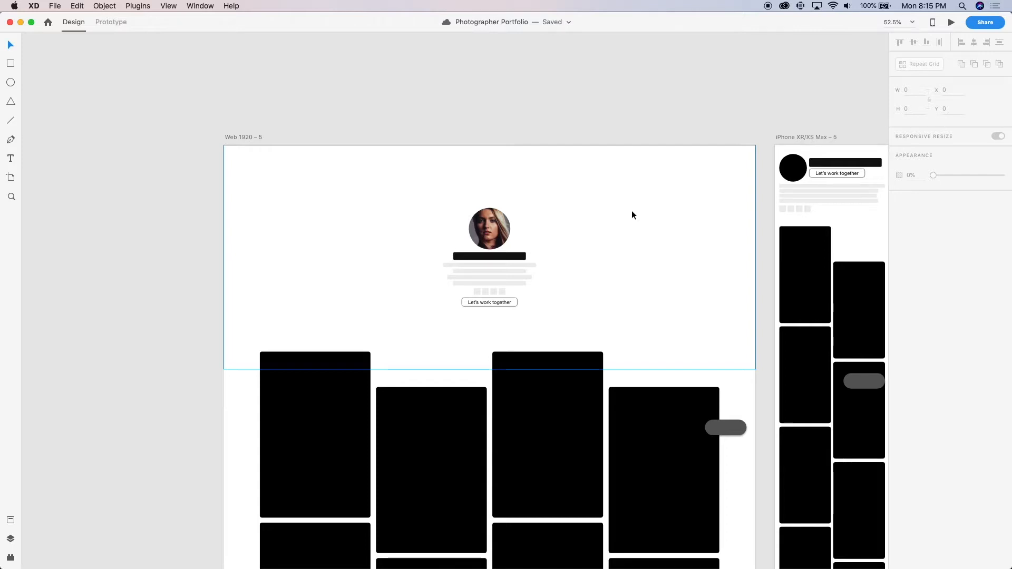
{"action": "scroll", "coordinate": [529, 235], "scroll_direction": "up", "scroll_amount": 5}
{"action": "left_click", "coordinate": [476, 224]}
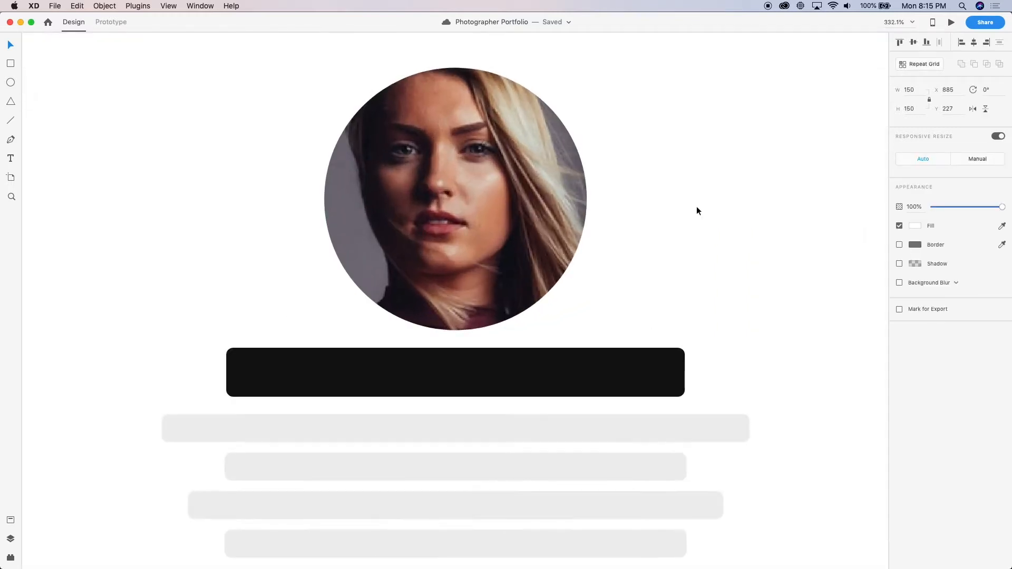
{"action": "left_click", "coordinate": [712, 297]}
{"action": "scroll", "coordinate": [711, 297], "scroll_direction": "down", "scroll_amount": 5}
Try adjusting the fill on a duplicate avatar circle placed at X 1185, Y 227, and delete the duplicate
{"action": "left_click_drag", "start_coordinate": [618, 274], "coordinate": [842, 287]}
{"action": "scroll", "coordinate": [816, 295], "scroll_direction": "right", "scroll_amount": 10}
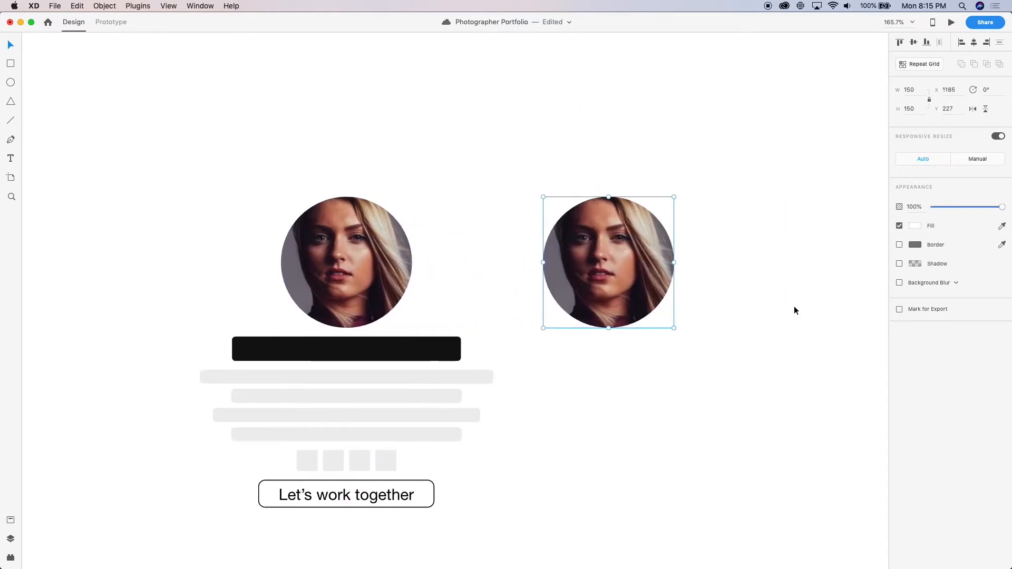
{"action": "left_click", "coordinate": [917, 226]}
{"action": "left_click_drag", "start_coordinate": [859, 221], "coordinate": [629, 29]}
{"action": "left_click", "coordinate": [624, 117]}
{"action": "left_click", "coordinate": [602, 271]}
{"action": "key", "text": "Delete"}
Give the avatar circle on Web 1920 – 5 a #D0D0D0 border of size 2 and save the document
{"action": "left_click", "coordinate": [346, 258]}
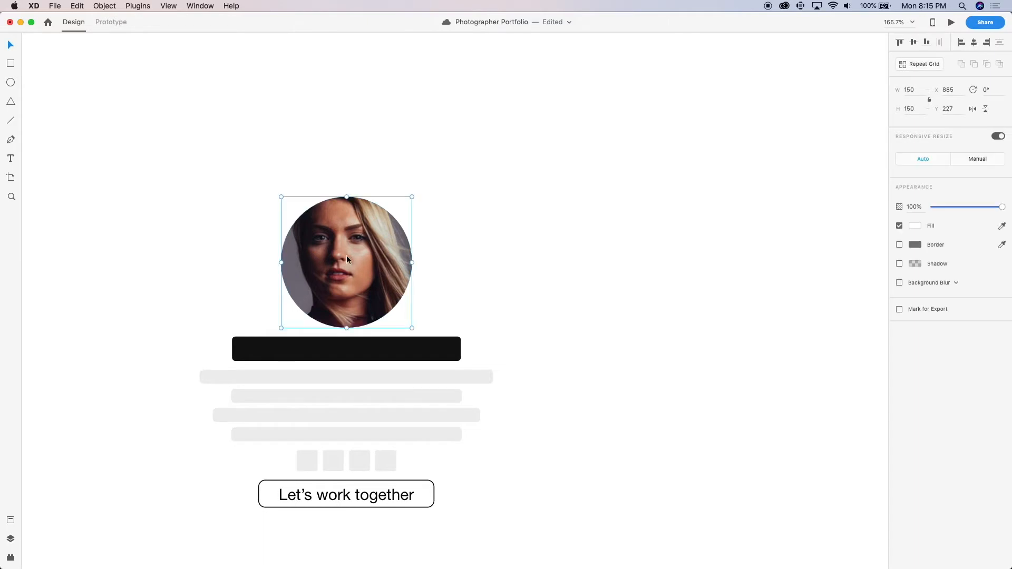
{"action": "scroll", "coordinate": [346, 255], "scroll_direction": "up", "scroll_amount": 5}
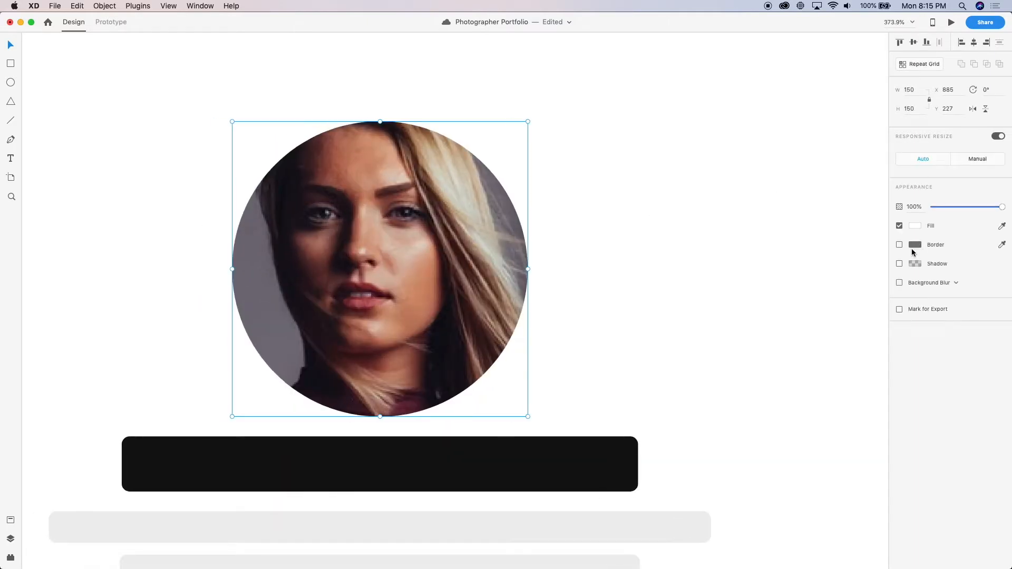
{"action": "left_click", "coordinate": [915, 245]}
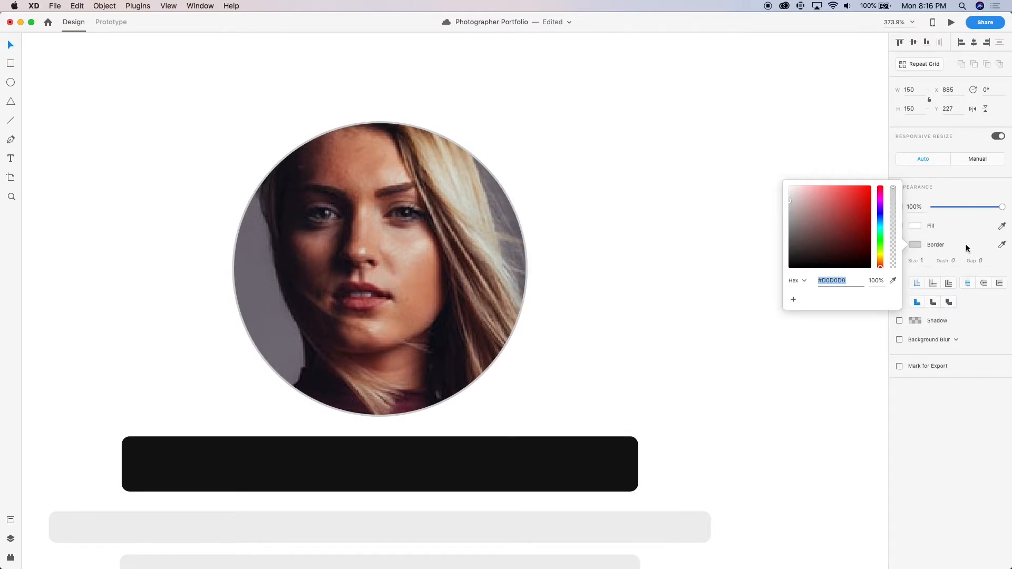
{"action": "left_click", "coordinate": [928, 261]}
{"action": "key", "text": "Up"}
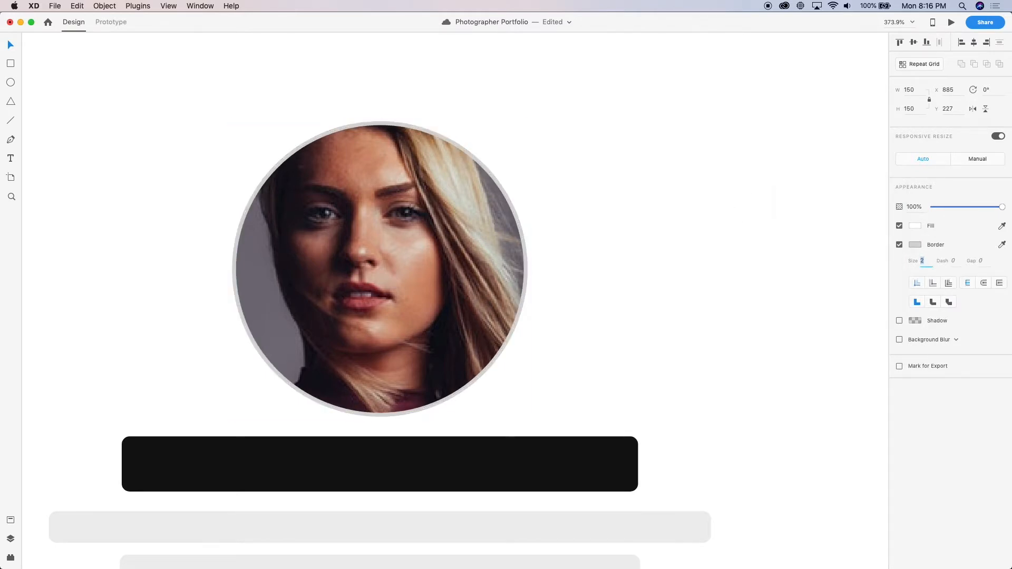
{"action": "scroll", "coordinate": [650, 327], "scroll_direction": "down", "scroll_amount": 5}
{"action": "scroll", "coordinate": [851, 273], "scroll_direction": "up", "scroll_amount": 5}
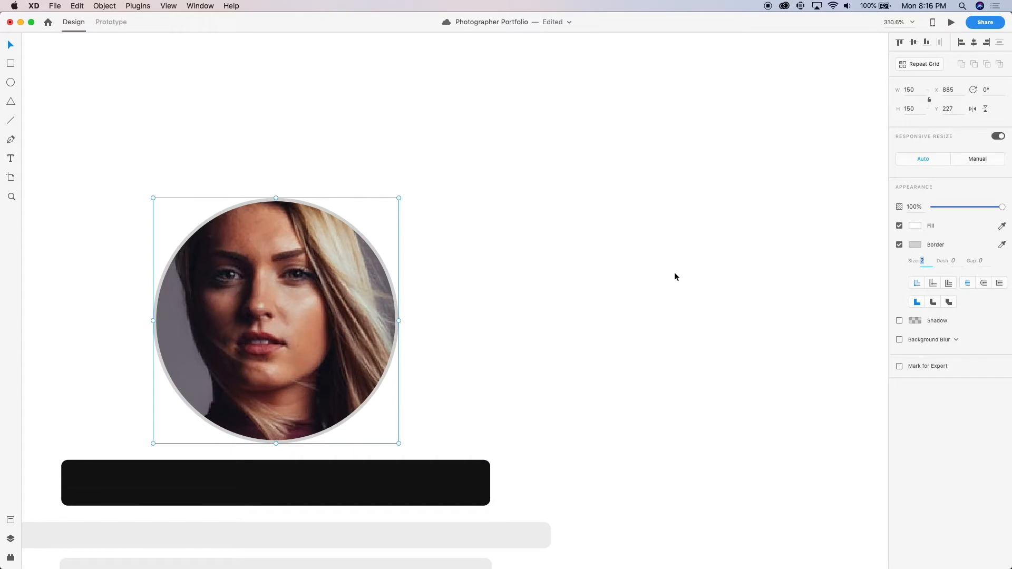
{"action": "scroll", "coordinate": [675, 277], "scroll_direction": "down", "scroll_amount": 5}
{"action": "scroll", "coordinate": [674, 276], "scroll_direction": "up", "scroll_amount": 4}
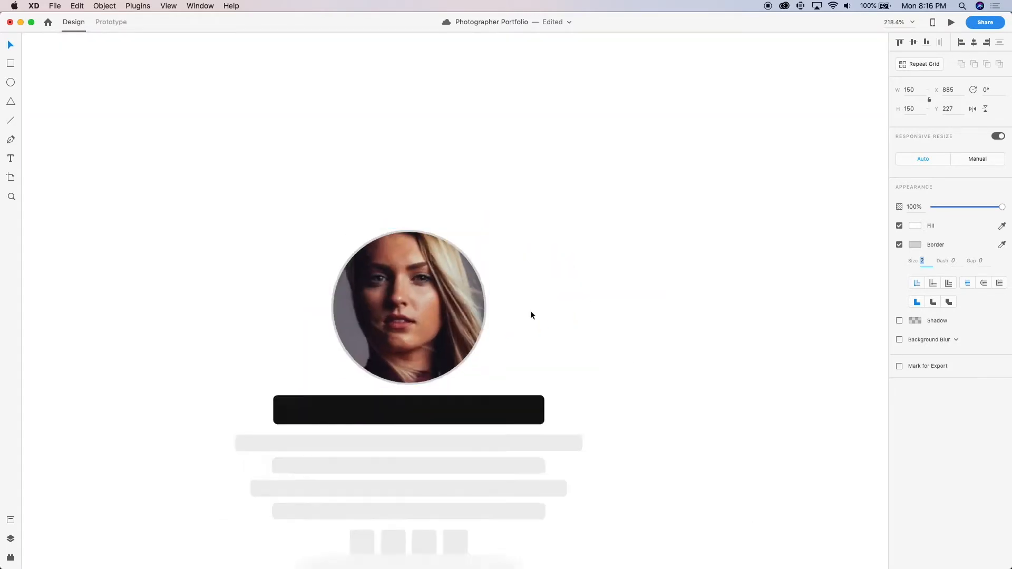
{"action": "scroll", "coordinate": [530, 314], "scroll_direction": "down", "scroll_amount": 3}
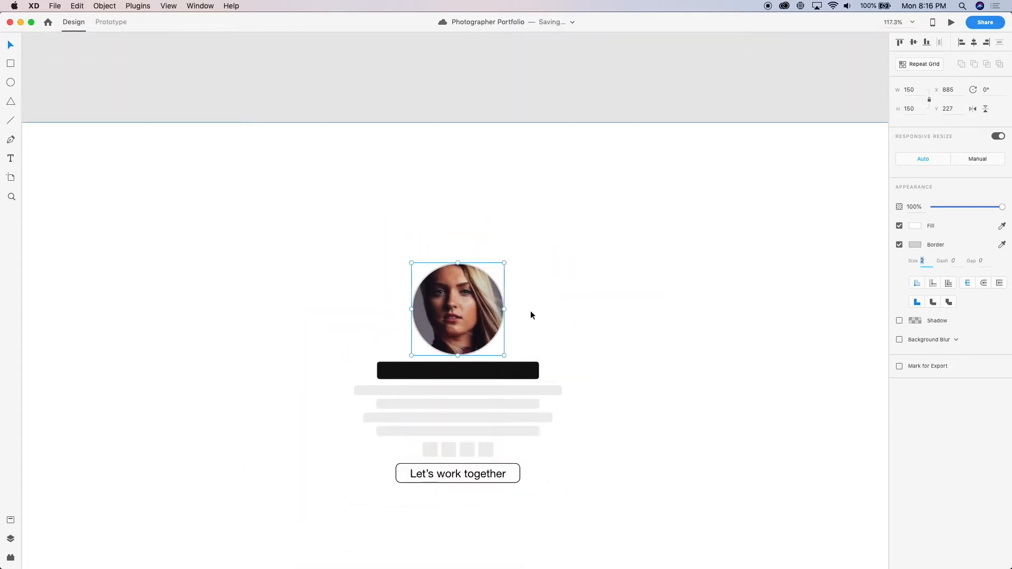
{"action": "scroll", "coordinate": [530, 314], "scroll_direction": "down", "scroll_amount": 4}
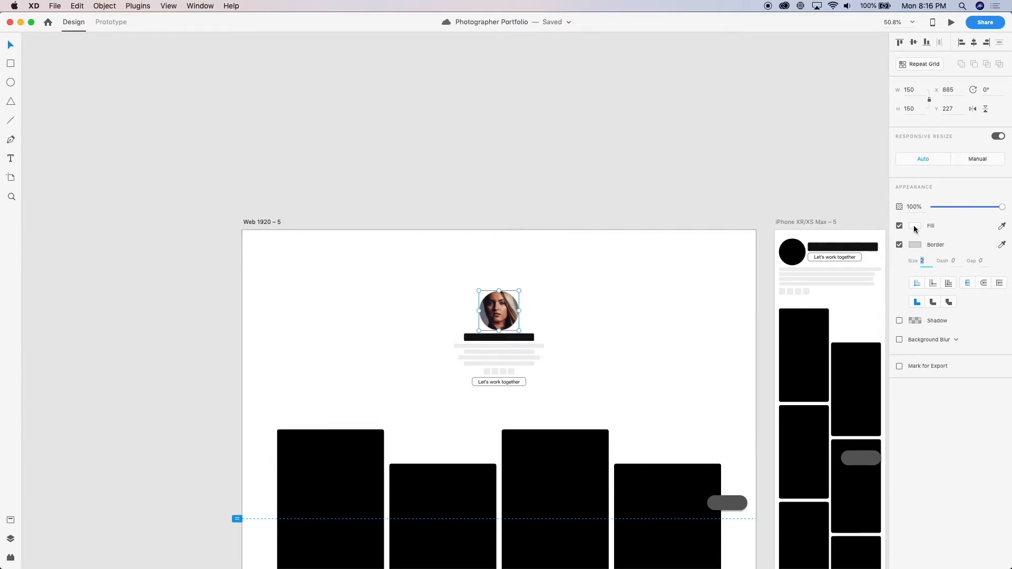
Draw a square about 147 by 147 near X 98, Y 136 in the empty area of Web 1920 – 5
{"action": "left_click", "coordinate": [495, 160]}
{"action": "scroll", "coordinate": [495, 160], "scroll_direction": "down", "scroll_amount": 3}
{"action": "scroll", "coordinate": [496, 160], "scroll_direction": "up", "scroll_amount": 2}
{"action": "scroll", "coordinate": [306, 305], "scroll_direction": "up", "scroll_amount": 2}
{"action": "key", "text": "r"}
{"action": "left_click_drag", "start_coordinate": [380, 290], "coordinate": [411, 323]}
{"action": "scroll", "coordinate": [411, 323], "scroll_direction": "up", "scroll_amount": 5}
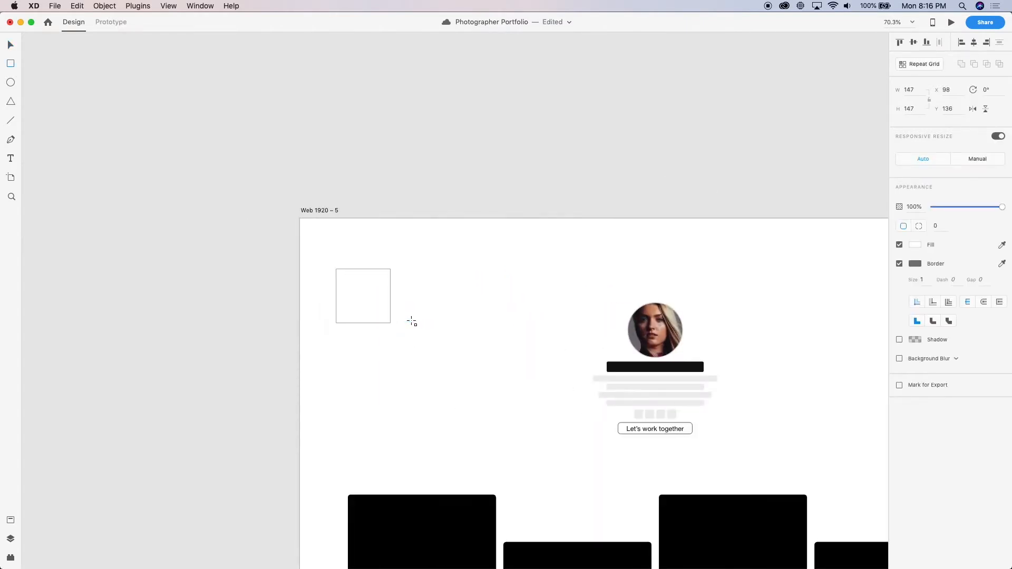
{"action": "scroll", "coordinate": [411, 323], "scroll_direction": "up", "scroll_amount": 2}
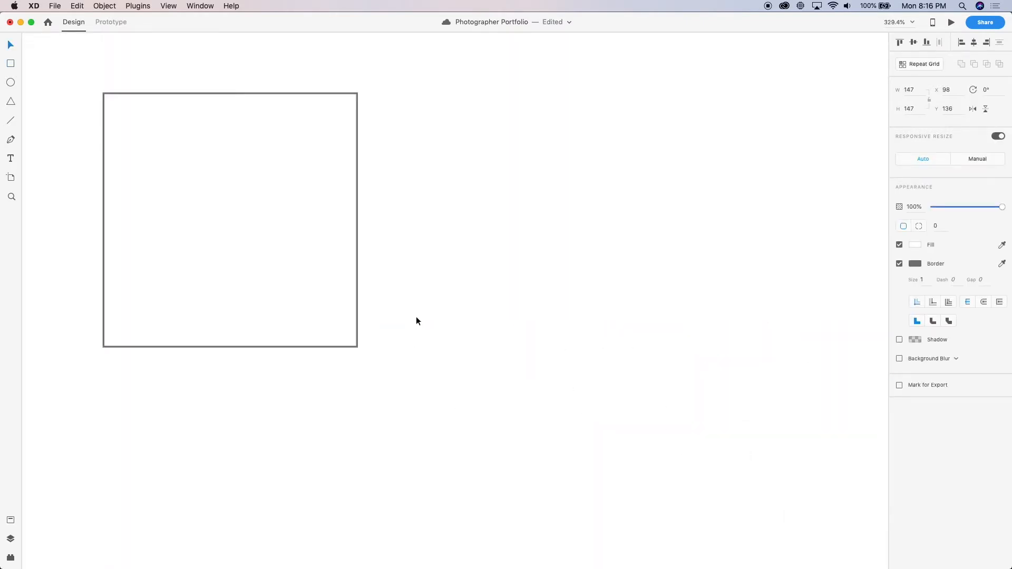
Remove the new square's border and fill it with the deep blue #1936B1
{"action": "left_click", "coordinate": [899, 263]}
{"action": "left_click", "coordinate": [915, 245]}
{"action": "left_click", "coordinate": [831, 253]}
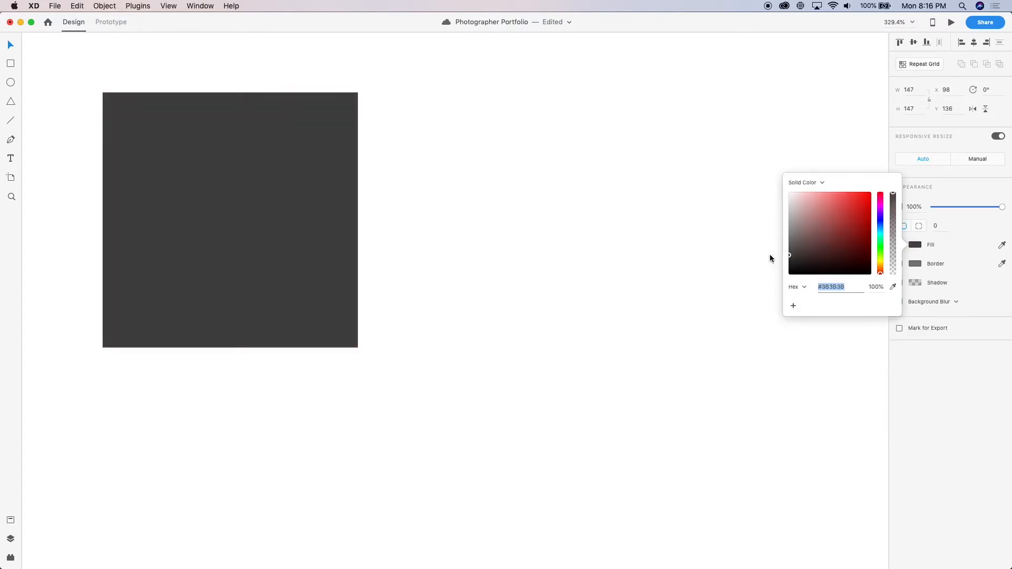
{"action": "left_click", "coordinate": [870, 224]}
{"action": "mouse_move", "coordinate": [870, 223]}
{"action": "left_mouse_down"}
{"action": "mouse_move", "coordinate": [857, 207]}
{"action": "mouse_move", "coordinate": [880, 228]}
{"action": "mouse_move", "coordinate": [881, 216]}
{"action": "mouse_move", "coordinate": [880, 224]}
{"action": "mouse_move", "coordinate": [856, 206]}
{"action": "mouse_move", "coordinate": [860, 220]}
{"action": "left_mouse_up"}
{"action": "scroll", "coordinate": [624, 264], "scroll_direction": "down", "scroll_amount": 6}
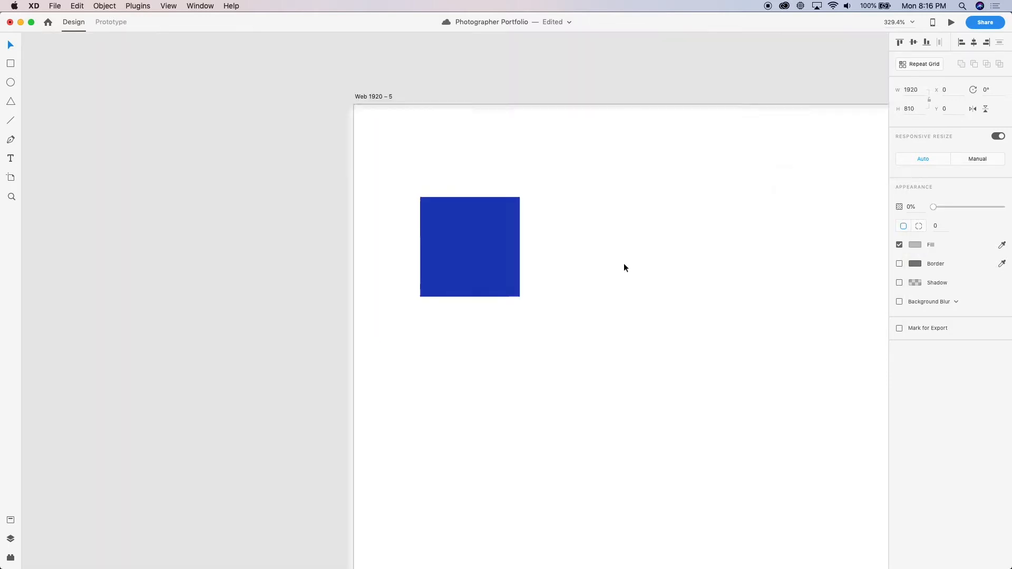
Launch the Contrast app, check the blue square's colour against white ffffff, and return to the design document
{"action": "left_click", "coordinate": [507, 259]}
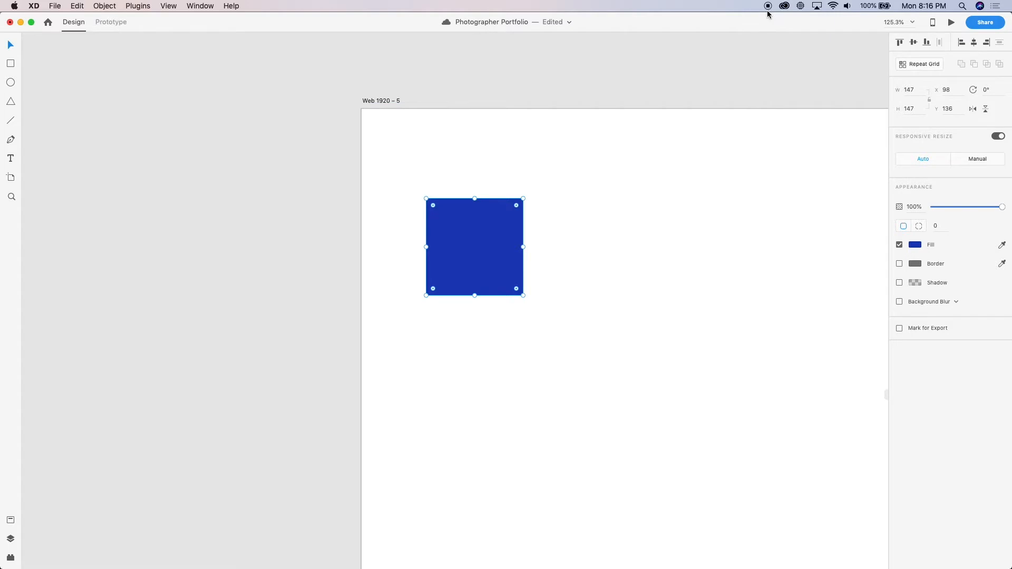
{"action": "key", "text": "super+space"}
{"action": "type", "text": "cont"}
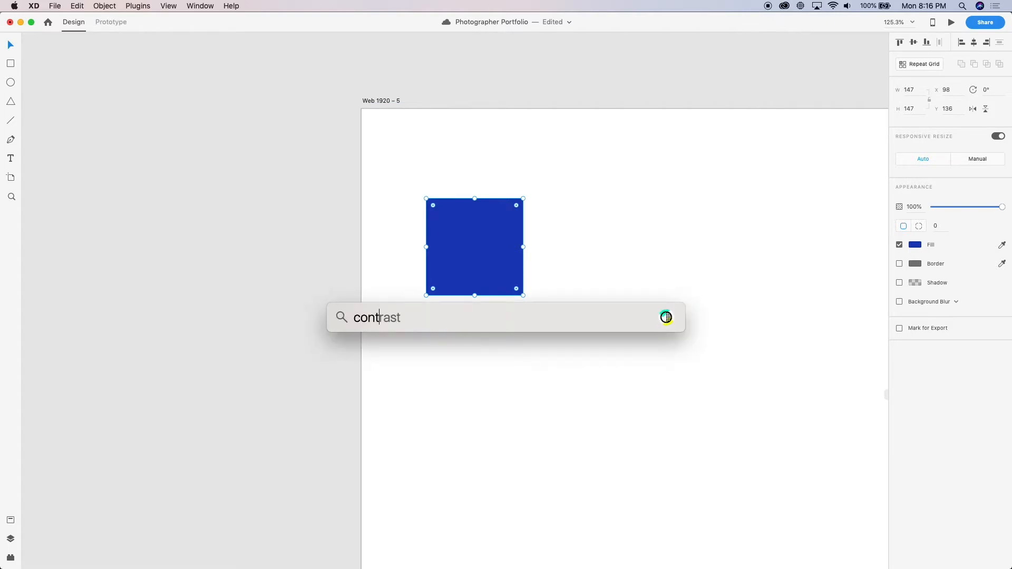
{"action": "key", "text": "Return"}
{"action": "left_click", "coordinate": [694, 34]}
{"action": "left_click", "coordinate": [495, 238]}
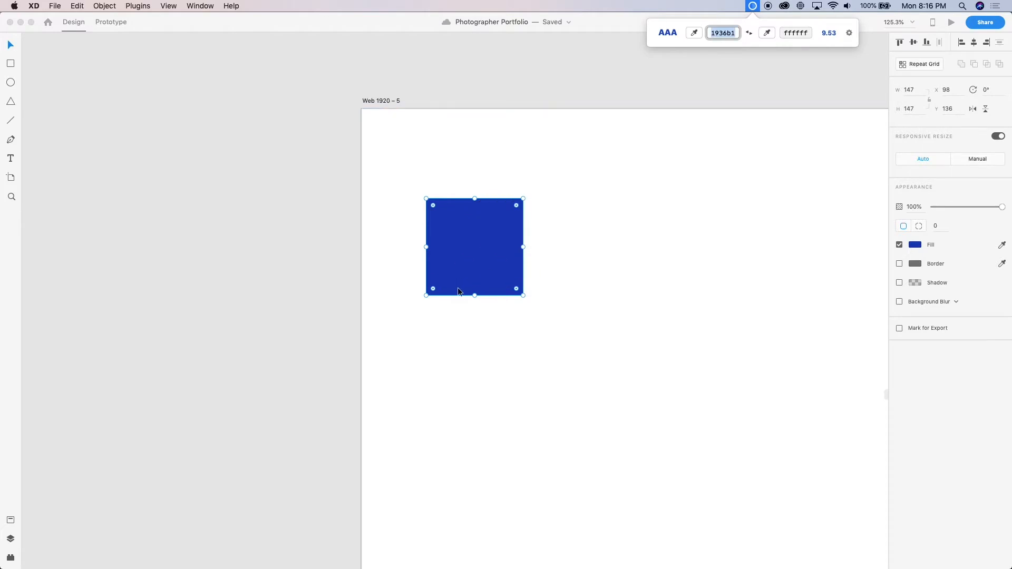
{"action": "left_click", "coordinate": [288, 274]}
{"action": "scroll", "coordinate": [288, 275], "scroll_direction": "down", "scroll_amount": 5}
{"action": "left_click", "coordinate": [283, 280]}
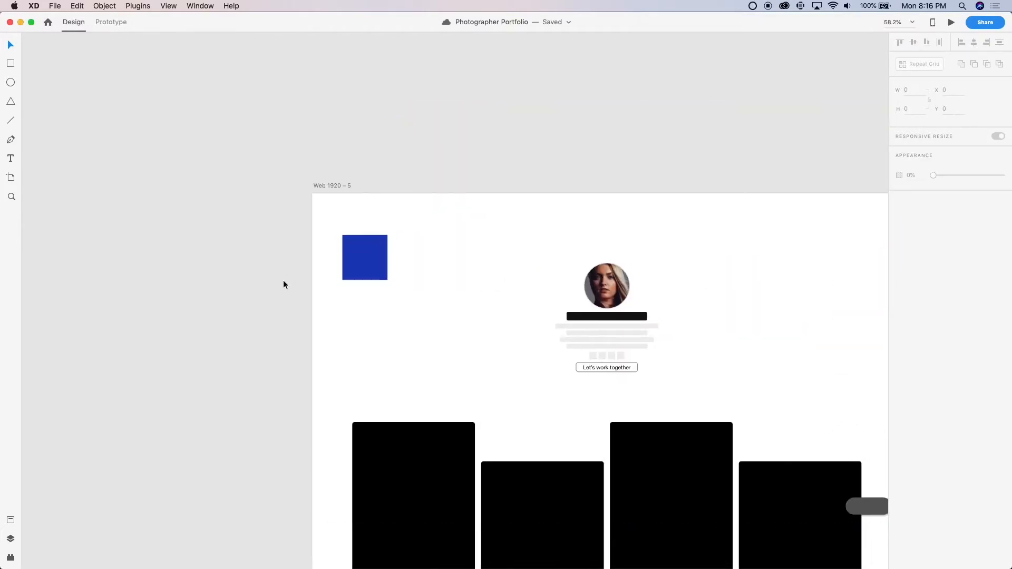
Move the blue square off the artboard beside Web 1920 – 5 and place a duplicate directly beneath it
{"action": "scroll", "coordinate": [283, 285], "scroll_direction": "up", "scroll_amount": 3}
{"action": "left_click", "coordinate": [339, 222]}
{"action": "left_click_drag", "start_coordinate": [339, 221], "coordinate": [219, 235]}
{"action": "scroll", "coordinate": [226, 240], "scroll_direction": "up", "scroll_amount": 5}
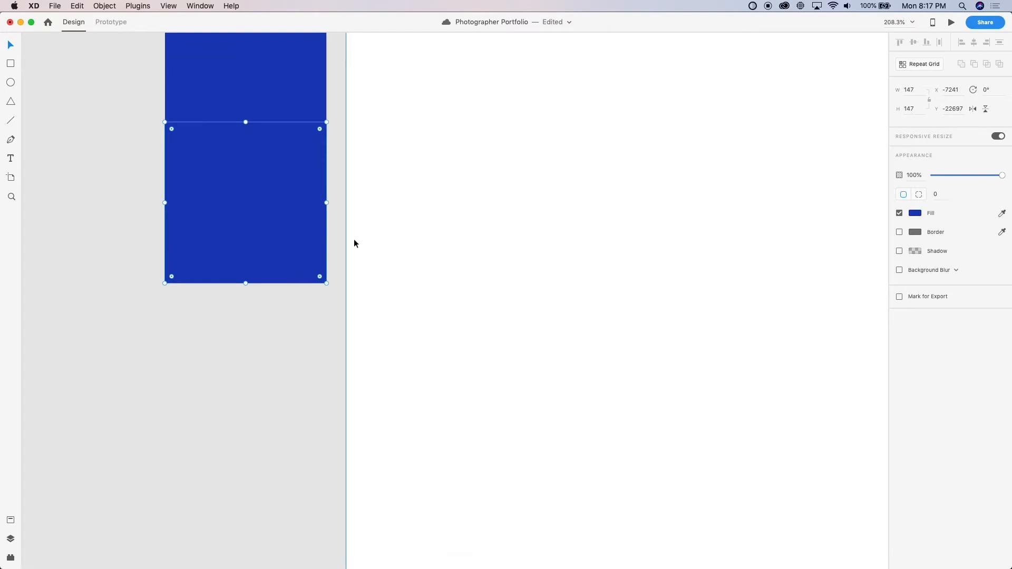
{"action": "scroll", "coordinate": [353, 243], "scroll_direction": "down", "scroll_amount": 5}
Try the duplicate square on the artboard at X 35, Y 147 with 10% opacity, and move it back below the blue square
{"action": "left_click_drag", "start_coordinate": [999, 175], "coordinate": [930, 180]}
{"action": "left_click_drag", "start_coordinate": [343, 275], "coordinate": [478, 274]}
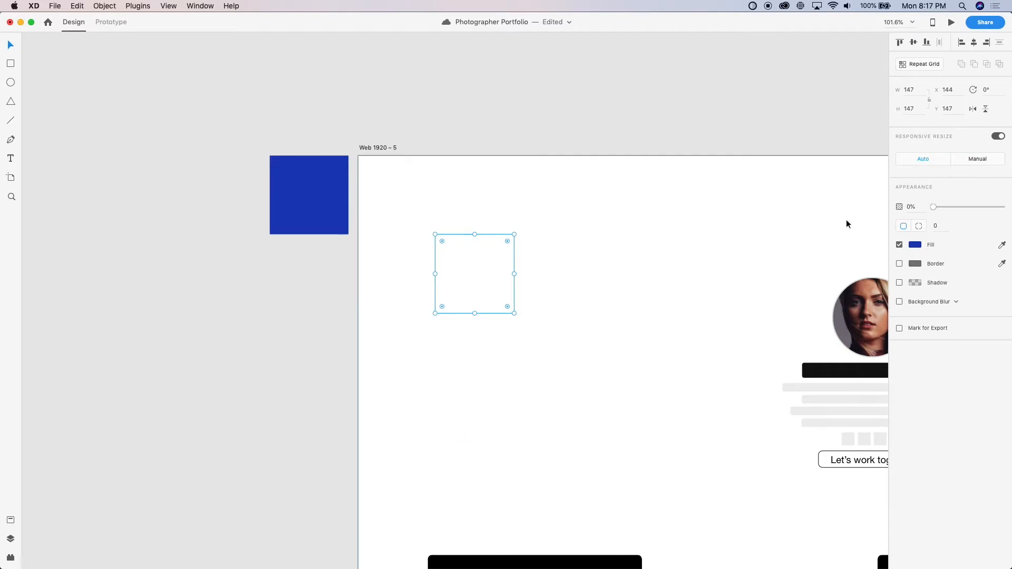
{"action": "key", "text": "super+z"}
{"action": "left_click_drag", "start_coordinate": [317, 280], "coordinate": [420, 279]}
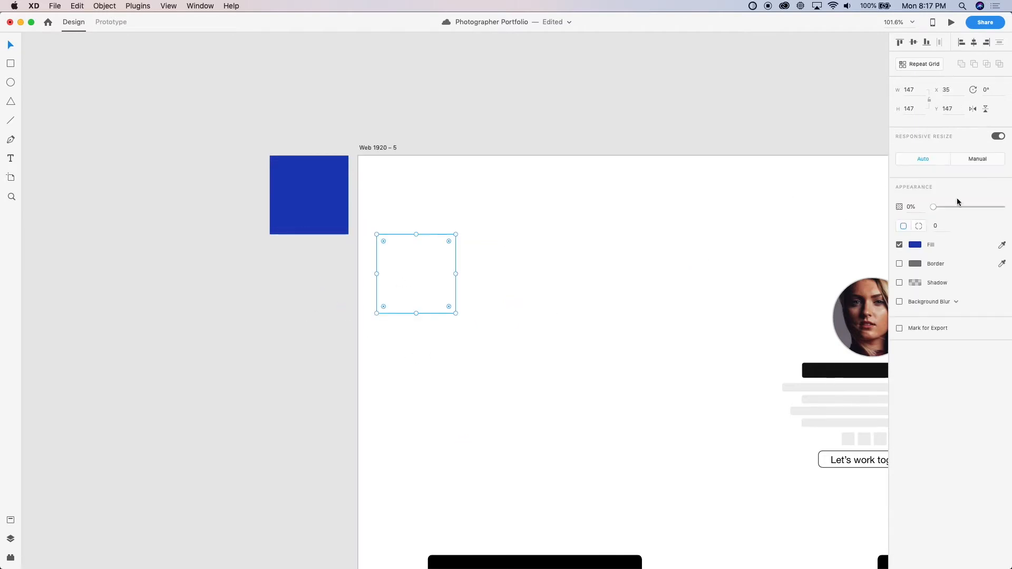
{"action": "key", "text": "Escape"}
{"action": "left_click", "coordinate": [397, 280]}
{"action": "left_click", "coordinate": [811, 213]}
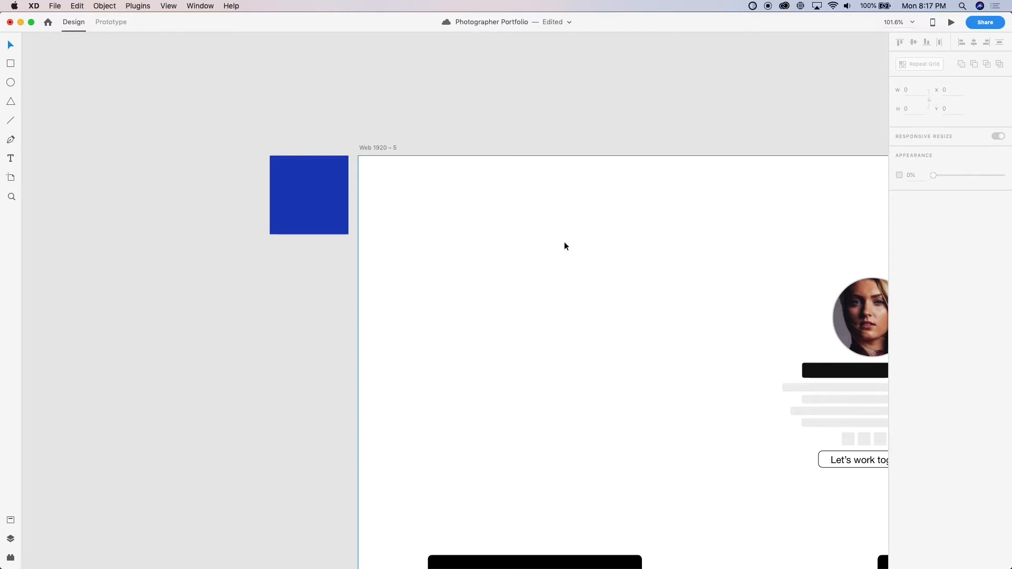
{"action": "left_click", "coordinate": [412, 291]}
{"action": "key", "text": "1"}
{"action": "left_click", "coordinate": [269, 345]}
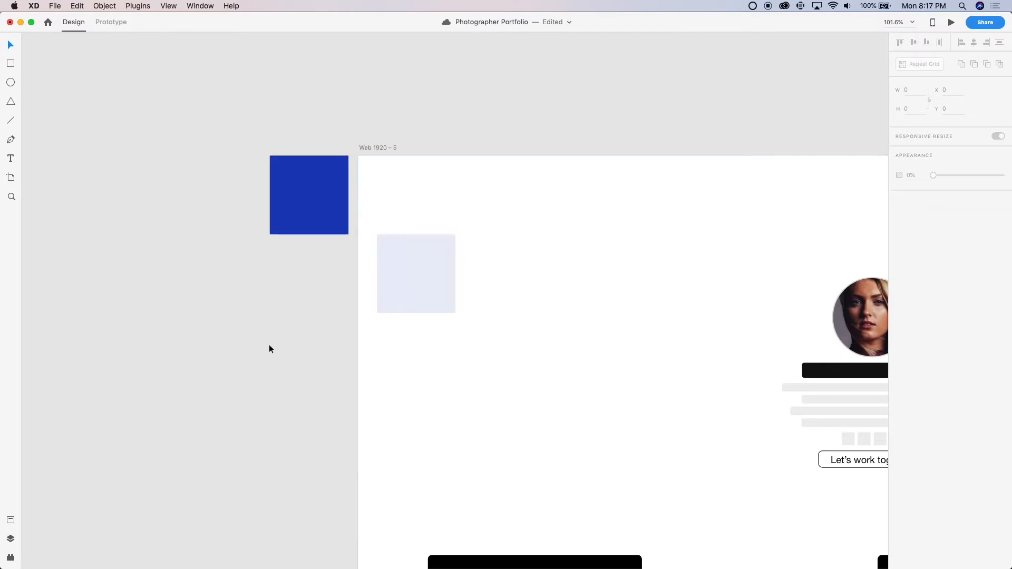
{"action": "scroll", "coordinate": [268, 349], "scroll_direction": "down", "scroll_amount": 5}
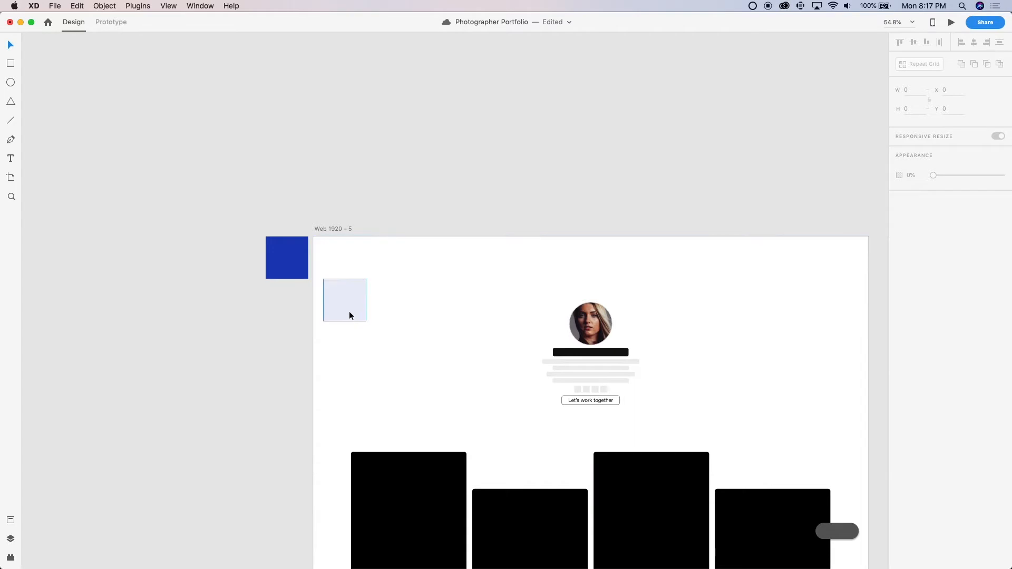
{"action": "left_click_drag", "start_coordinate": [350, 316], "coordinate": [272, 327]}
Add the solid blue square's colour to the document's colour assets and save the document
{"action": "left_click", "coordinate": [274, 271]}
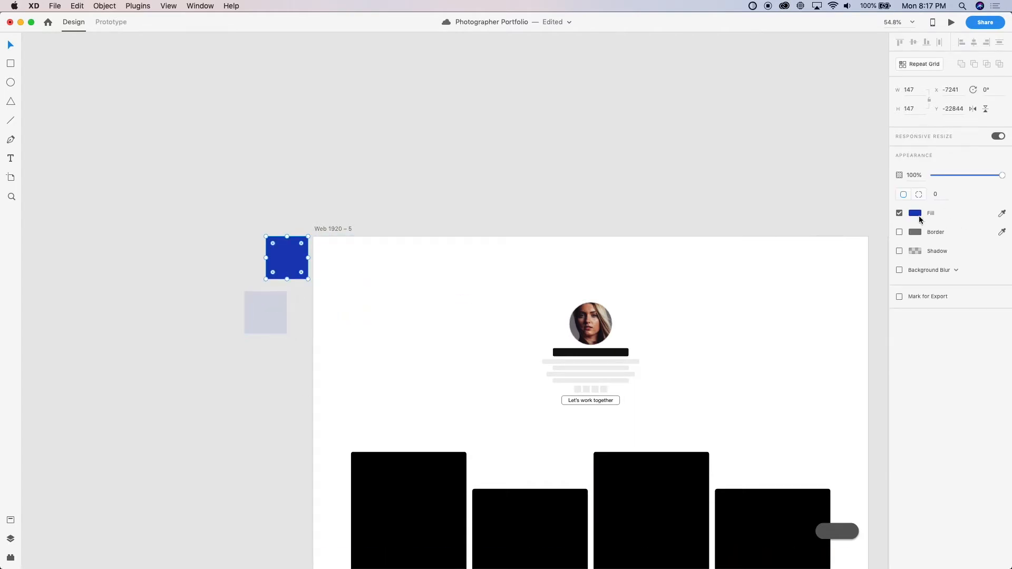
{"action": "key", "text": "super+shift+y"}
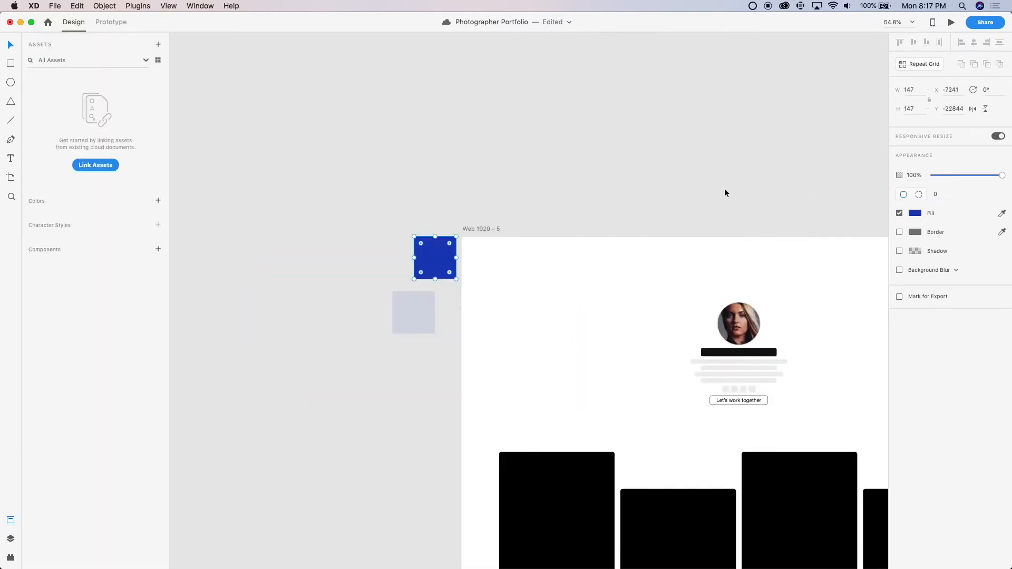
{"action": "key", "text": "super+shift+c"}
{"action": "key", "text": "super+s"}
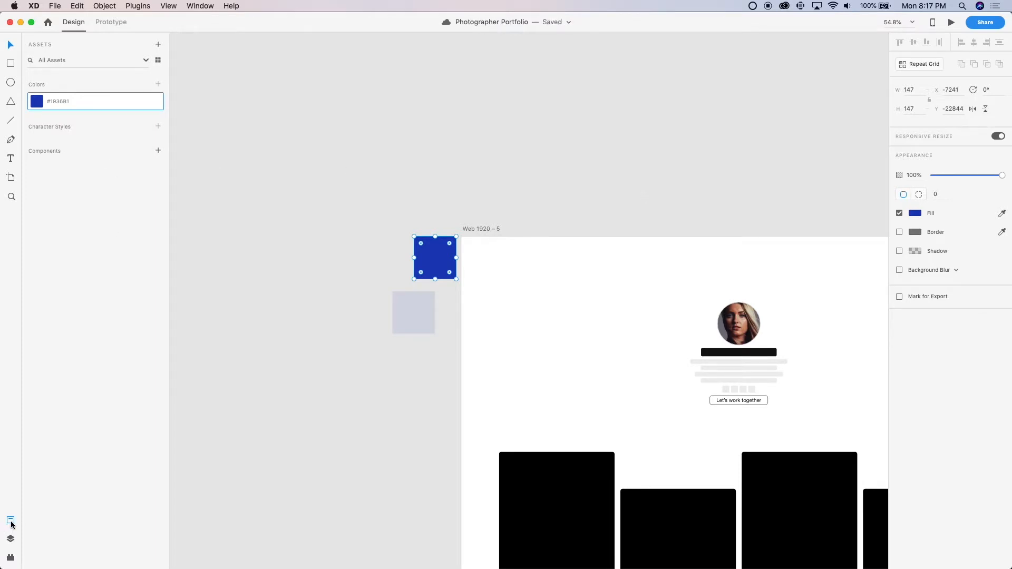
Move the light square closer beneath the blue square, to X -7258, Y -22678
{"action": "left_click", "coordinate": [293, 279]}
{"action": "scroll", "coordinate": [317, 258], "scroll_direction": "up", "scroll_amount": 3}
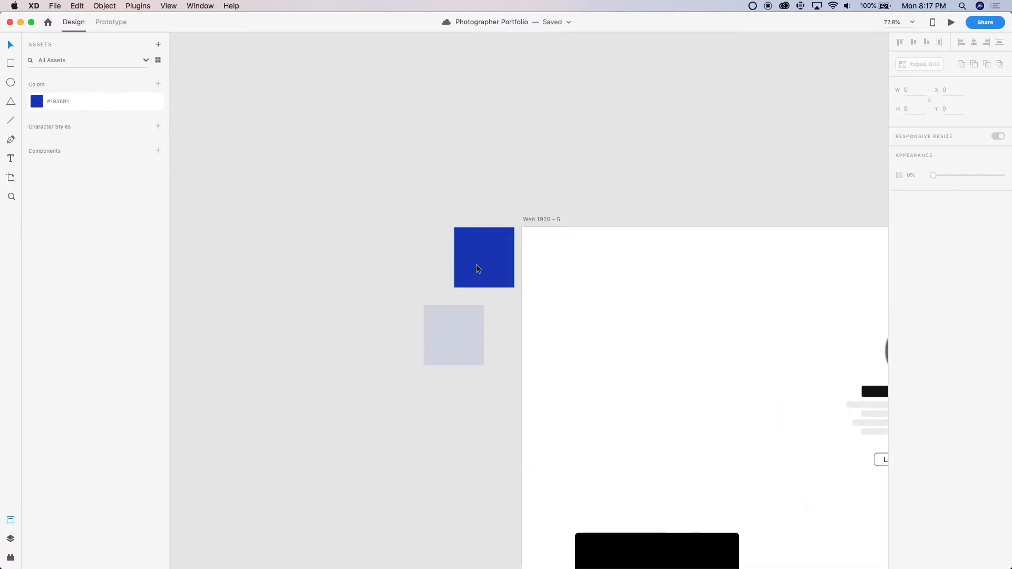
{"action": "left_click_drag", "start_coordinate": [448, 330], "coordinate": [470, 323]}
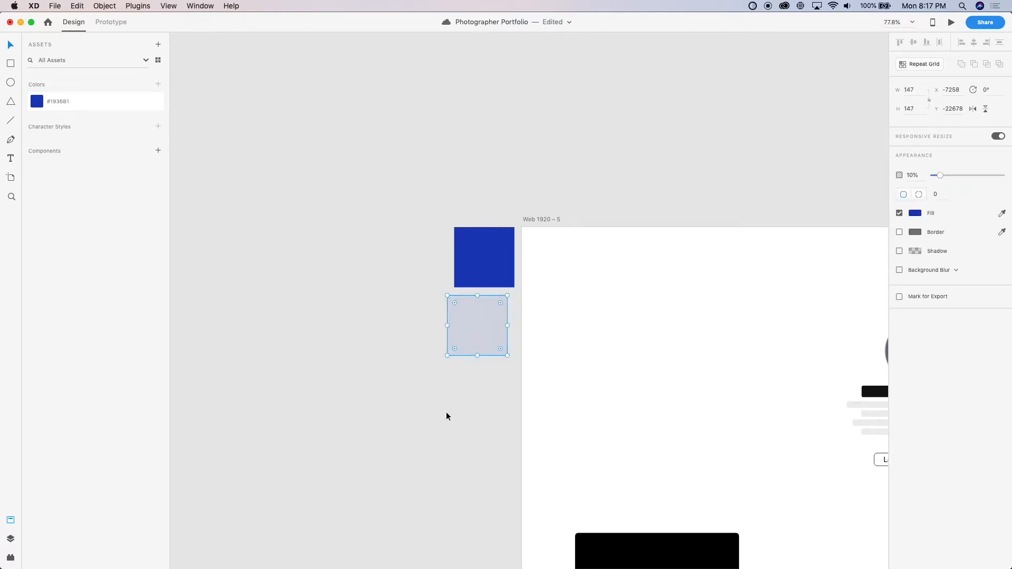
{"action": "left_click", "coordinate": [381, 344]}
Restore the lower square's opacity to 100% and set its #1936B1 fill colour's alpha to 10% instead
{"action": "left_click", "coordinate": [467, 327]}
{"action": "left_click_drag", "start_coordinate": [940, 176], "coordinate": [1003, 175]}
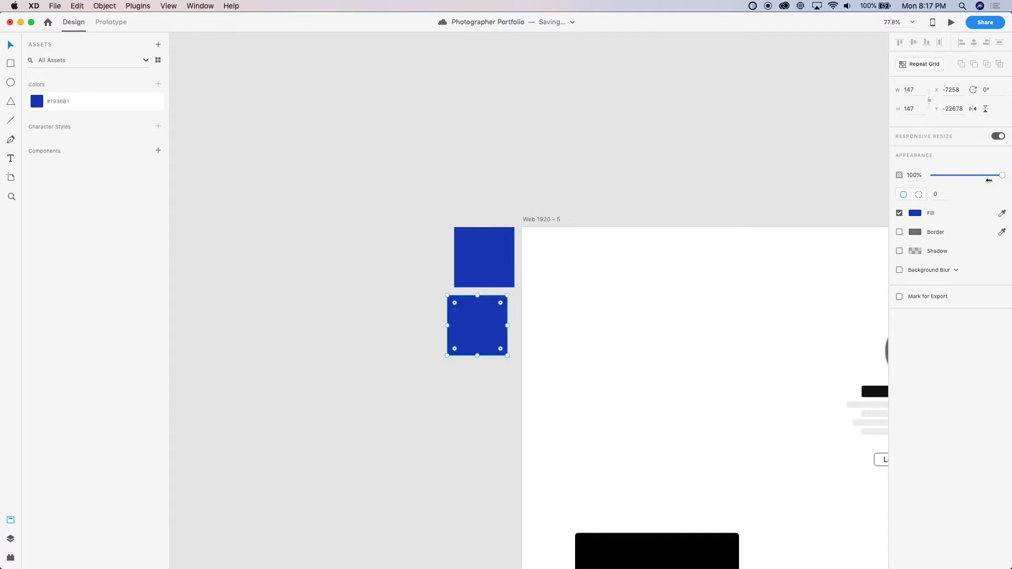
{"action": "left_click", "coordinate": [917, 213]}
{"action": "left_click", "coordinate": [882, 258]}
{"action": "type", "text": "10"}
{"action": "key", "text": "Return"}
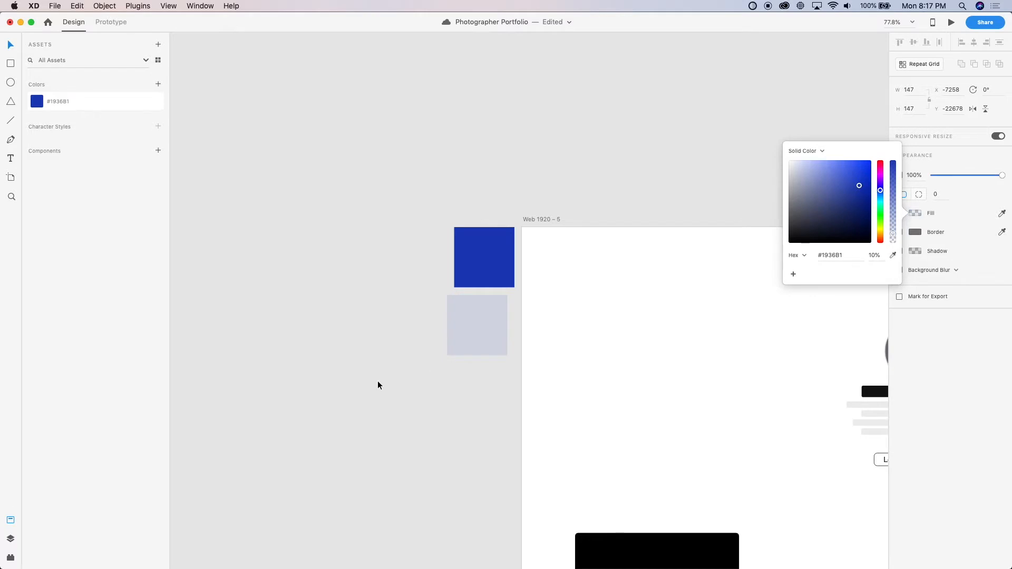
{"action": "left_click", "coordinate": [378, 386]}
Add the light square's #1936B1 (10%) fill to the document's colour assets
{"action": "left_click", "coordinate": [492, 330]}
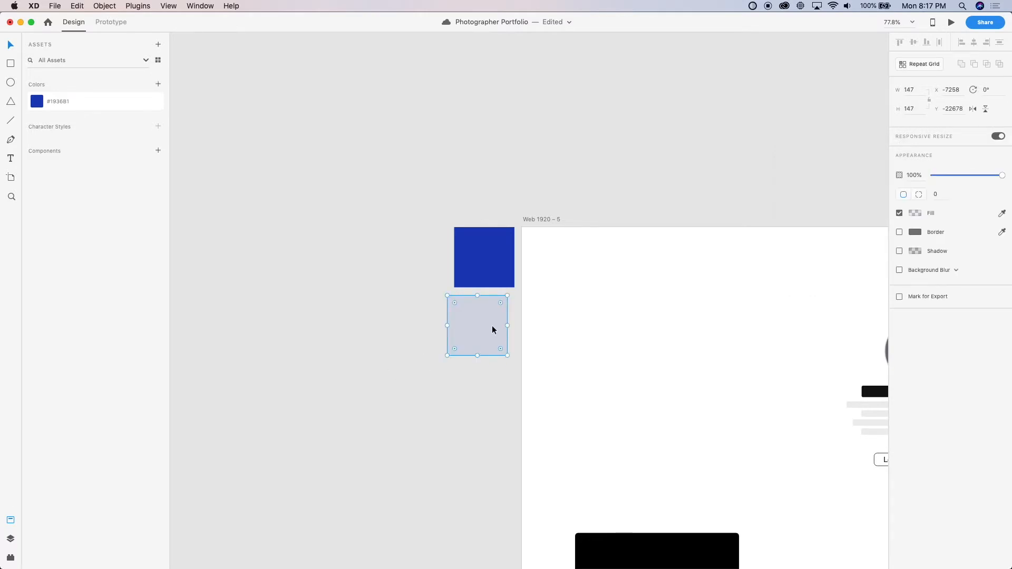
{"action": "key", "text": "super+shift+c"}
{"action": "left_click", "coordinate": [299, 239]}
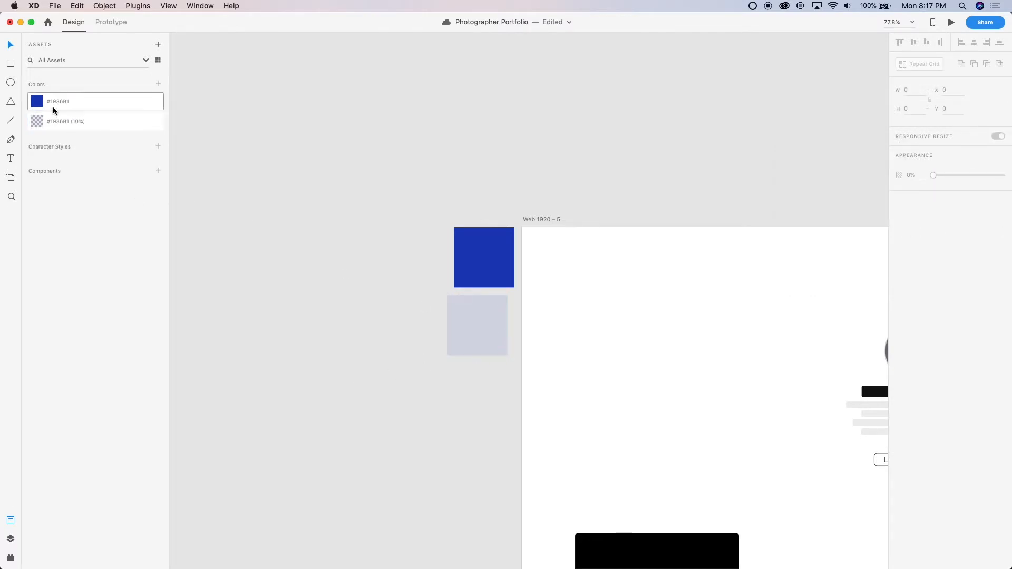
Delete both colour sample squares beside Web 1920 – 5
{"action": "scroll", "coordinate": [399, 278], "scroll_direction": "right", "scroll_amount": 5}
{"action": "scroll", "coordinate": [400, 278], "scroll_direction": "down", "scroll_amount": 2}
{"action": "left_click_drag", "start_coordinate": [220, 179], "coordinate": [279, 314]}
{"action": "key", "text": "Delete"}
Apply the saved #1936B1 (10%) colour to the avatar circle's border
{"action": "scroll", "coordinate": [658, 262], "scroll_direction": "right", "scroll_amount": 3}
{"action": "scroll", "coordinate": [658, 262], "scroll_direction": "up", "scroll_amount": 5}
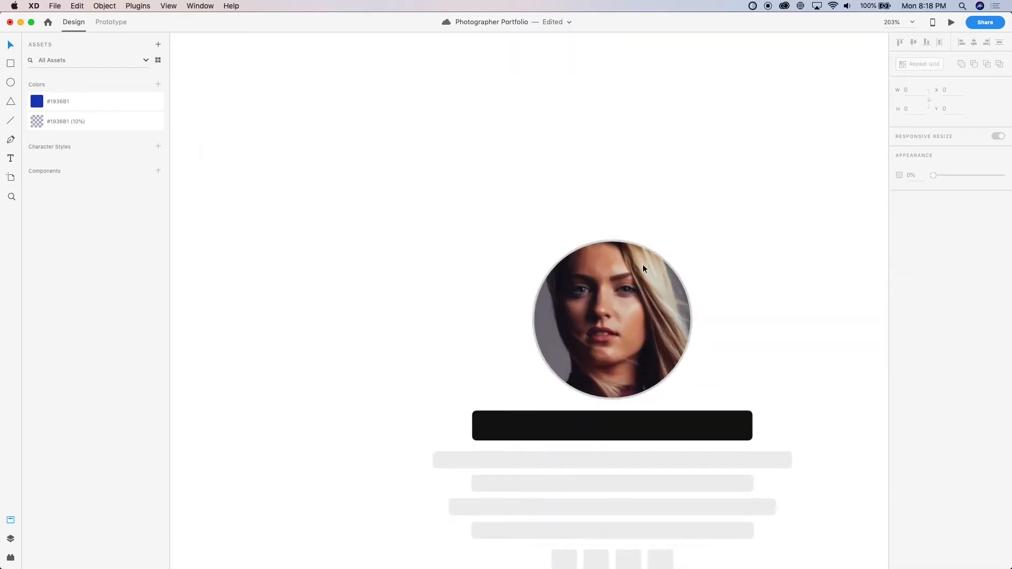
{"action": "left_click", "coordinate": [638, 278]}
{"action": "right_click", "coordinate": [104, 126]}
{"action": "left_click", "coordinate": [152, 187]}
{"action": "scroll", "coordinate": [342, 332], "scroll_direction": "right", "scroll_amount": 2}
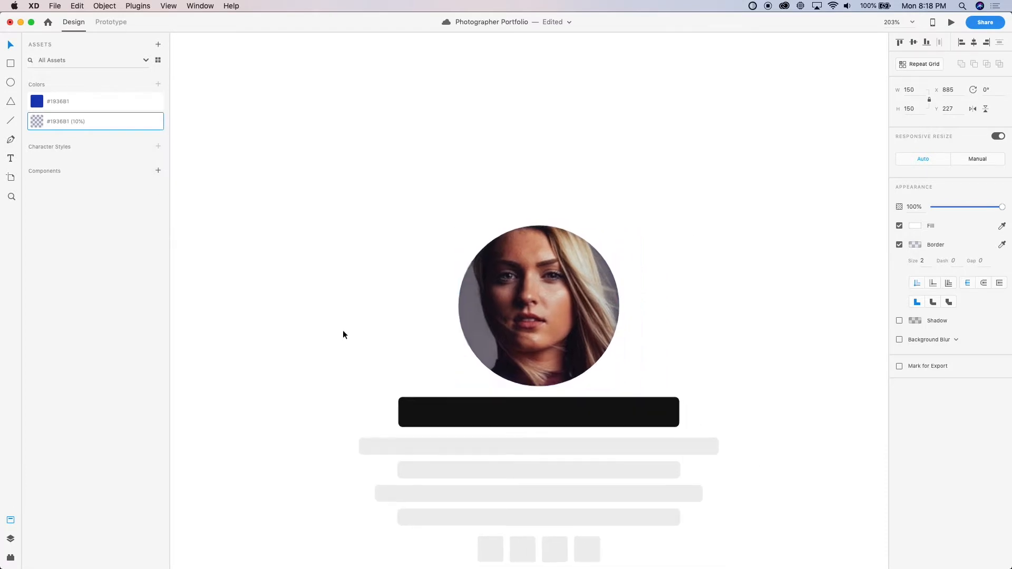
Align the avatar circle's border to the outside of the circle's edge
{"action": "scroll", "coordinate": [342, 332], "scroll_direction": "up", "scroll_amount": 5}
{"action": "scroll", "coordinate": [342, 332], "scroll_direction": "right", "scroll_amount": 4}
{"action": "left_click", "coordinate": [422, 291]}
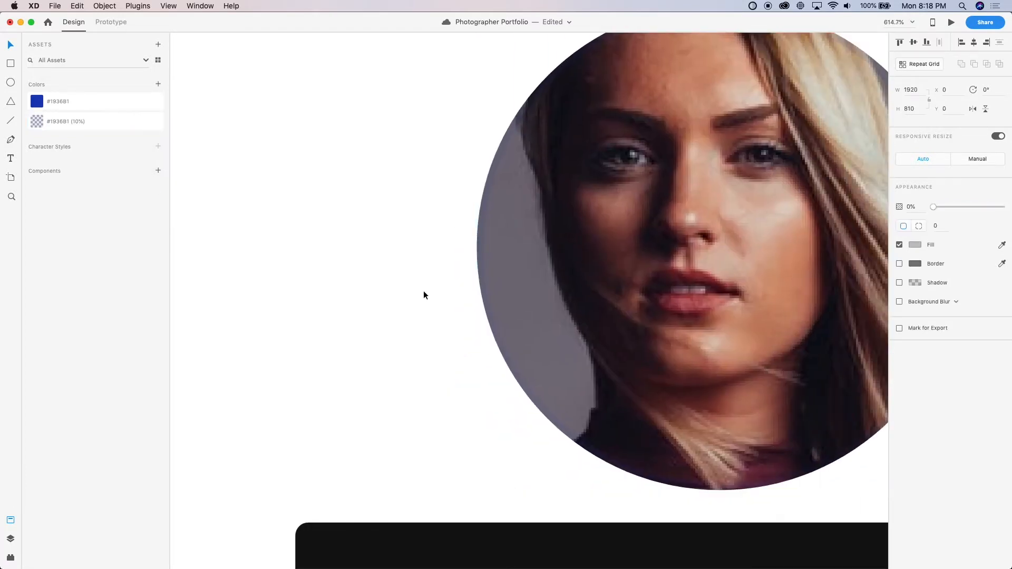
{"action": "scroll", "coordinate": [422, 292], "scroll_direction": "up", "scroll_amount": 3}
{"action": "left_click", "coordinate": [625, 297]}
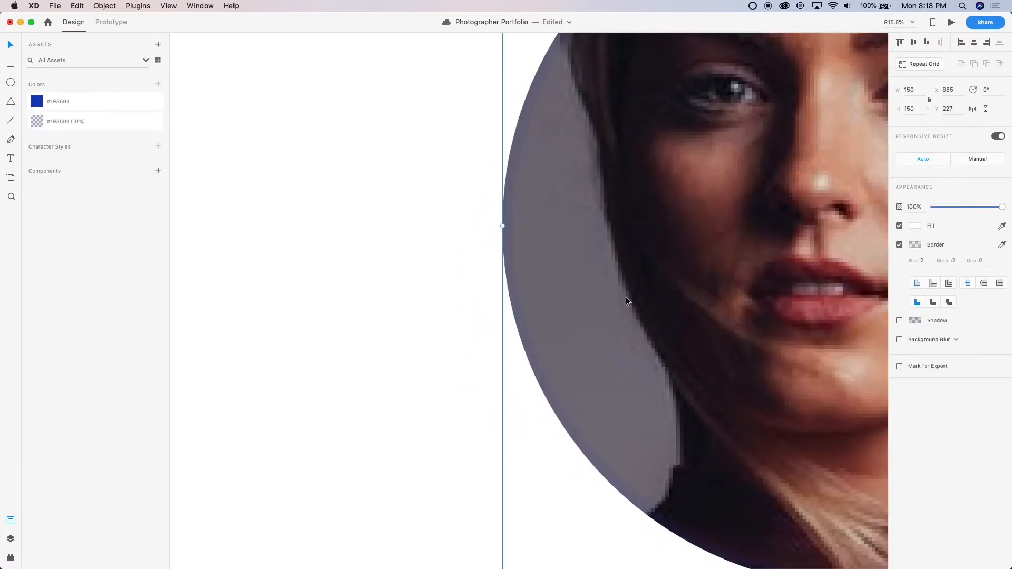
{"action": "left_click", "coordinate": [932, 283]}
{"action": "scroll", "coordinate": [511, 340], "scroll_direction": "down", "scroll_amount": 10}
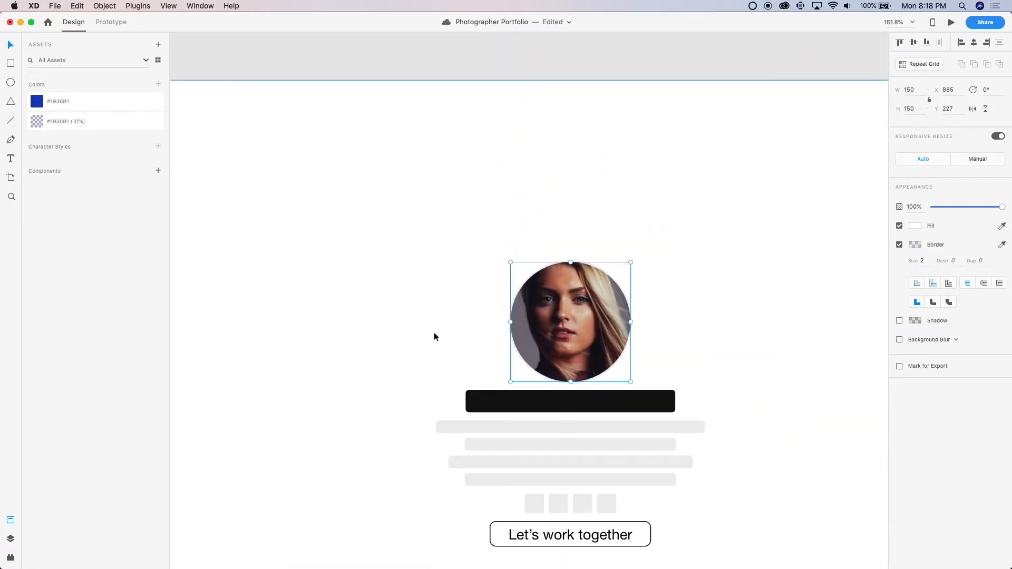
Duplicate the avatar circle horizontally beside the original at X 1110 and give the copy a white fill
{"action": "left_click", "coordinate": [431, 333]}
{"action": "scroll", "coordinate": [430, 335], "scroll_direction": "right", "scroll_amount": 4}
{"action": "left_click_drag", "start_coordinate": [394, 292], "coordinate": [493, 293]}
{"action": "left_click", "coordinate": [915, 226]}
{"action": "left_click_drag", "start_coordinate": [834, 209], "coordinate": [755, 143]}
{"action": "left_click", "coordinate": [602, 236]}
{"action": "scroll", "coordinate": [526, 77], "scroll_direction": "down", "scroll_amount": 5}
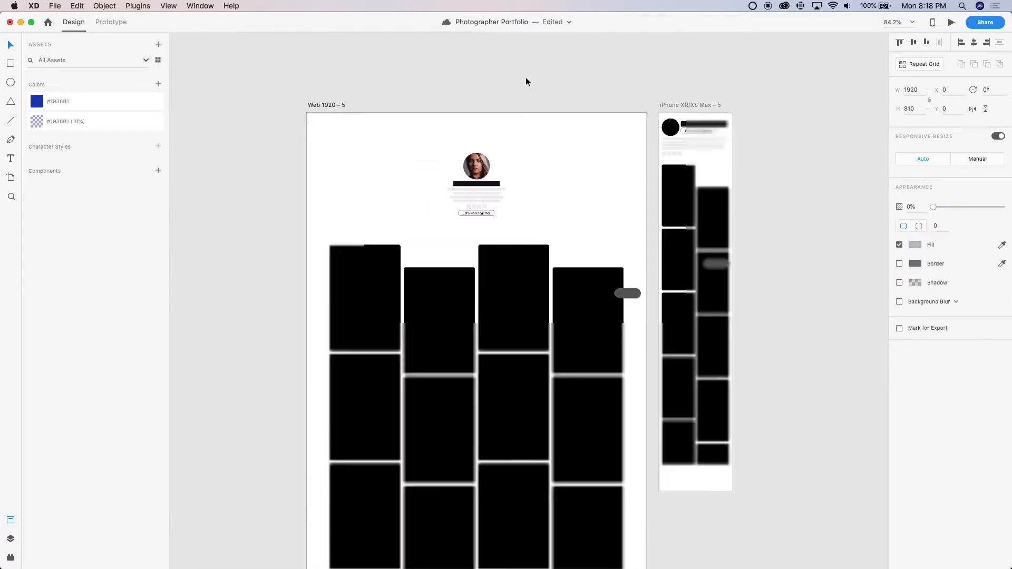
{"action": "scroll", "coordinate": [526, 108], "scroll_direction": "up", "scroll_amount": 10}
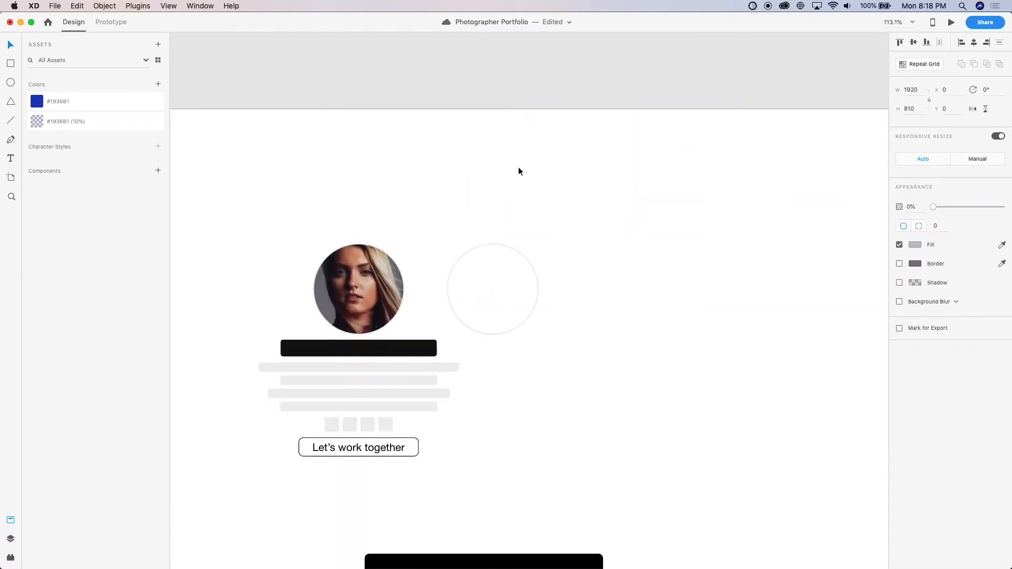
Delete the white duplicate circle beside the avatar
{"action": "left_click", "coordinate": [503, 292]}
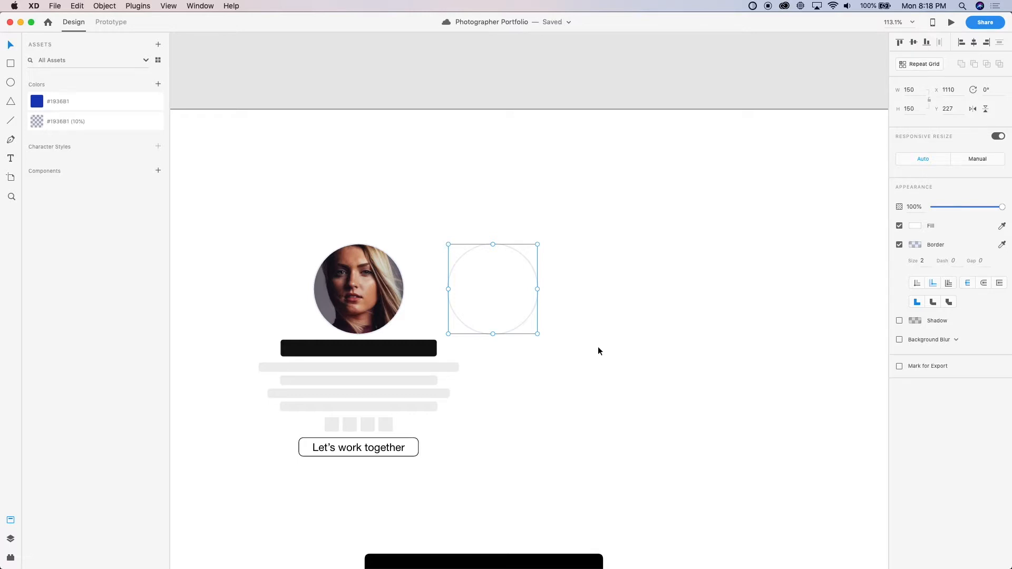
{"action": "key", "text": "Delete"}
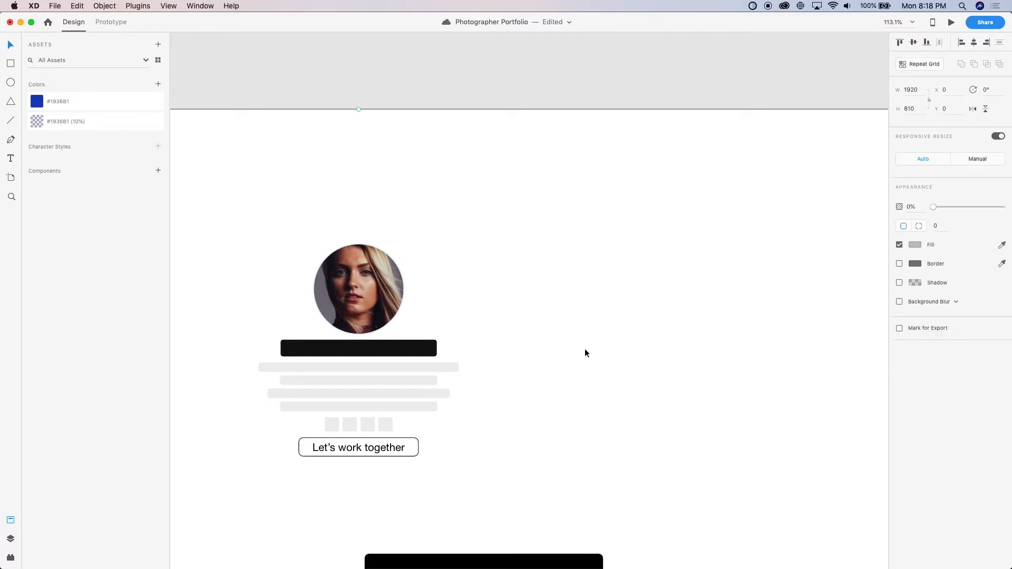
{"action": "scroll", "coordinate": [584, 349], "scroll_direction": "down", "scroll_amount": 5}
{"action": "scroll", "coordinate": [517, 283], "scroll_direction": "down", "scroll_amount": 3}
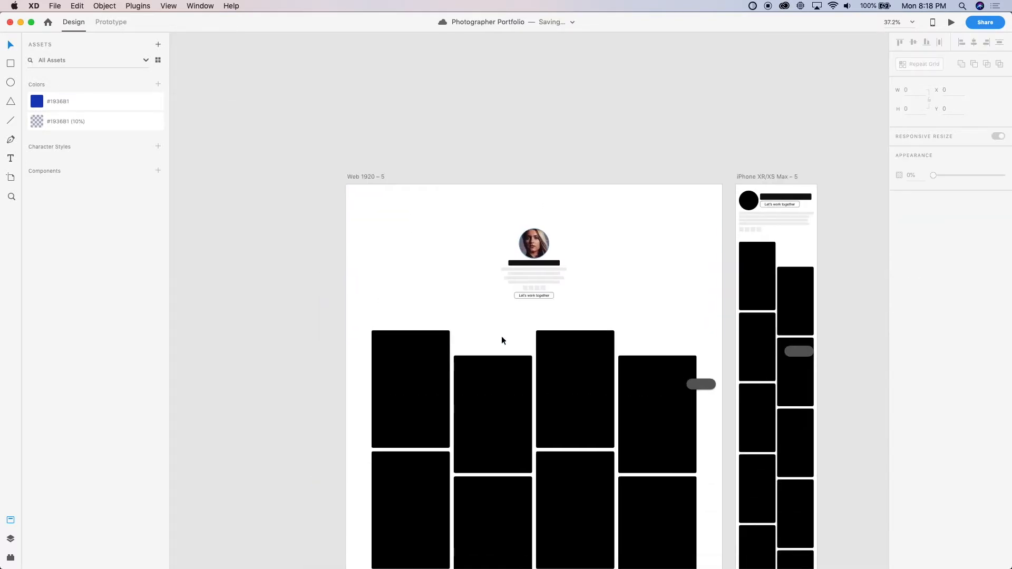
{"action": "scroll", "coordinate": [501, 336], "scroll_direction": "up", "scroll_amount": 5}
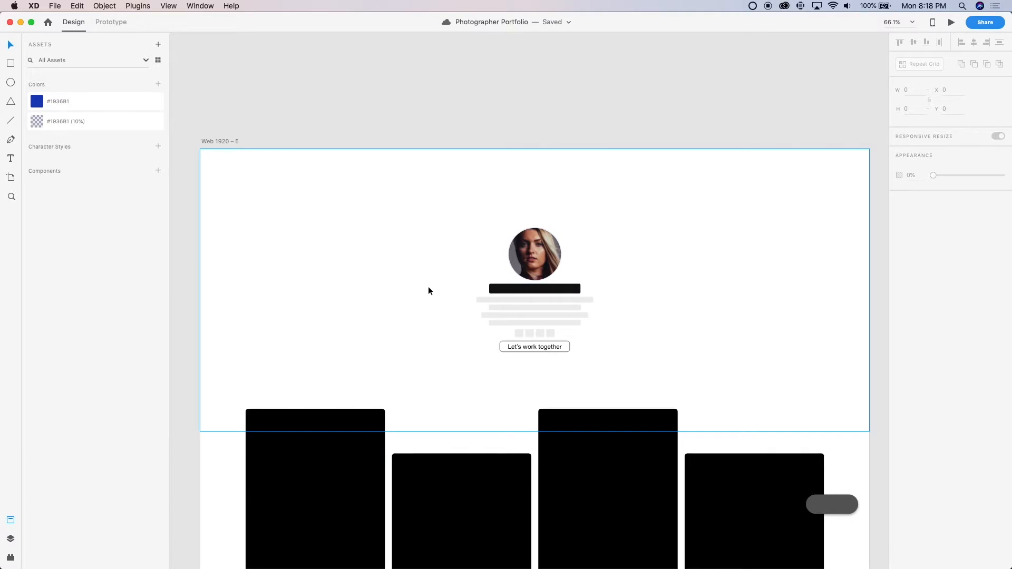
{"action": "scroll", "coordinate": [473, 295], "scroll_direction": "down", "scroll_amount": 2}
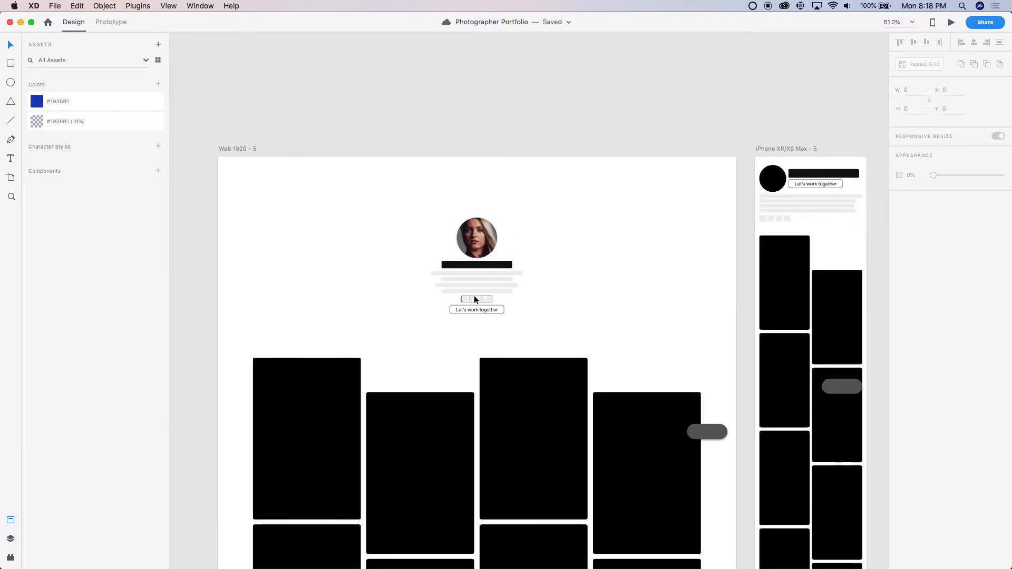
Switch to Chrome, search the web for "google font" and open the Google Fonts website
{"action": "key", "text": "super+Tab"}
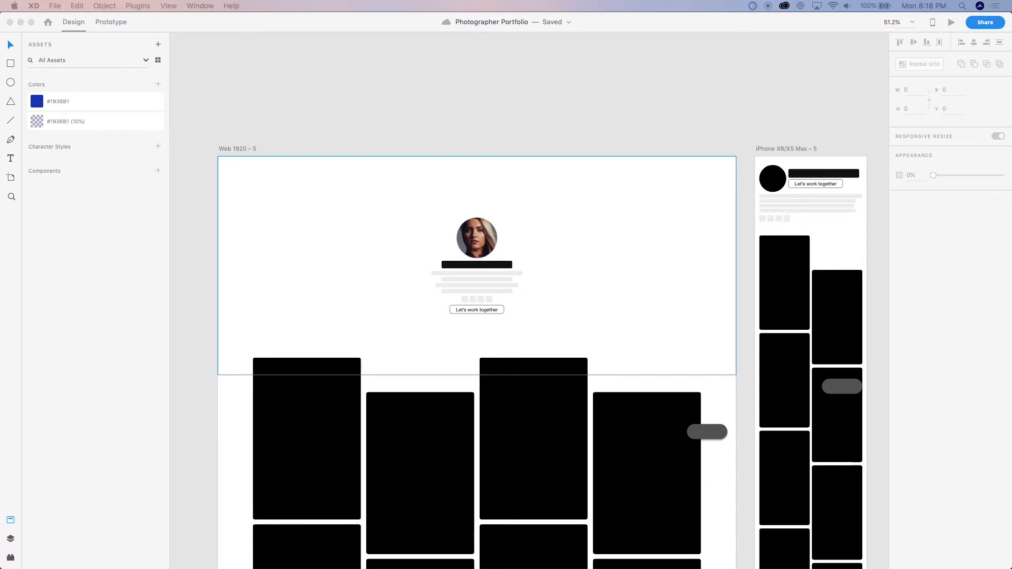
{"action": "left_click_drag", "start_coordinate": [137, 150], "coordinate": [938, 13]}
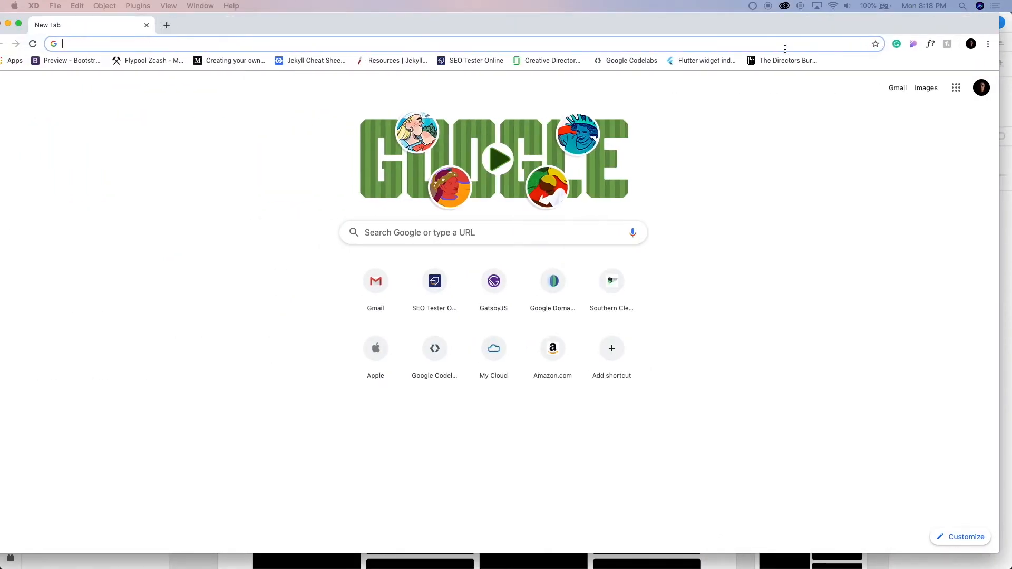
{"action": "type", "text": "goo"}
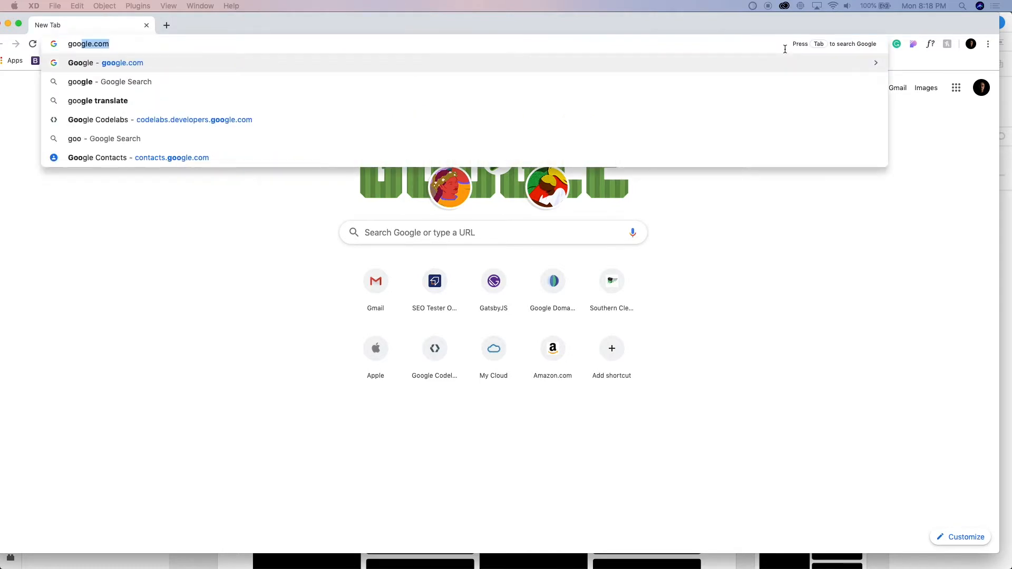
{"action": "type", "text": "gle font"}
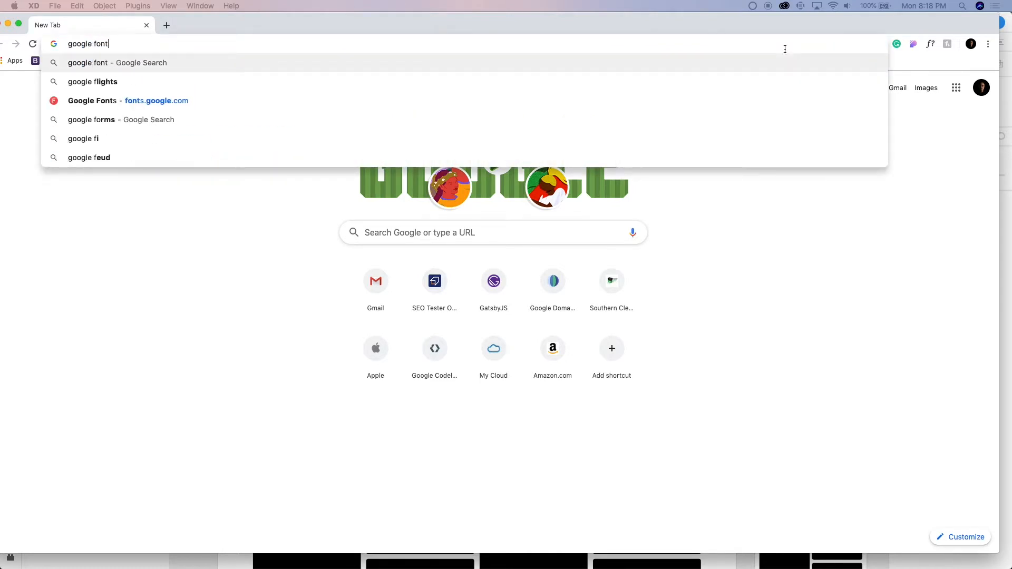
{"action": "key", "text": "Return"}
{"action": "left_click_drag", "start_coordinate": [731, 27], "coordinate": [765, 5]}
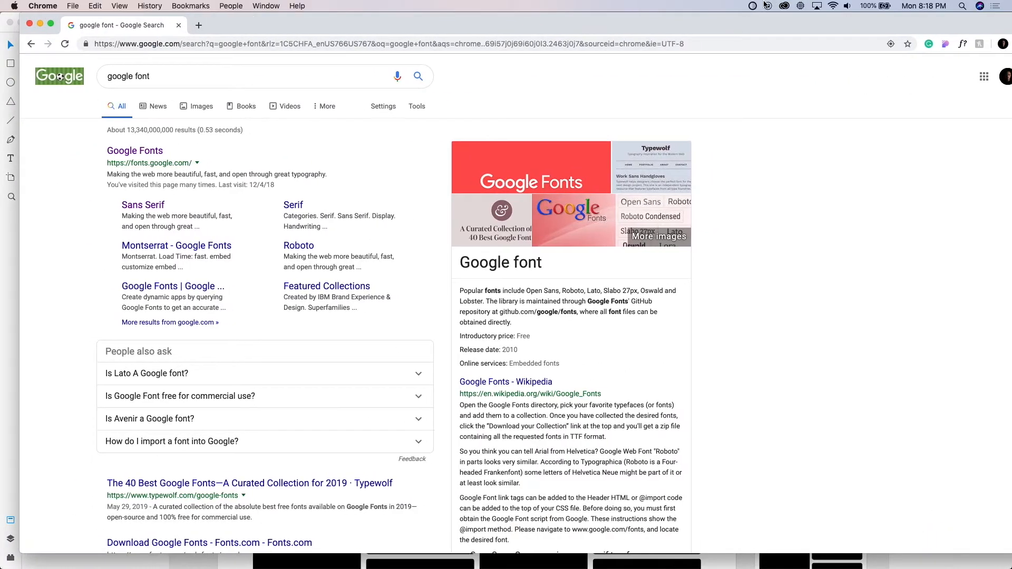
{"action": "left_click", "coordinate": [150, 152]}
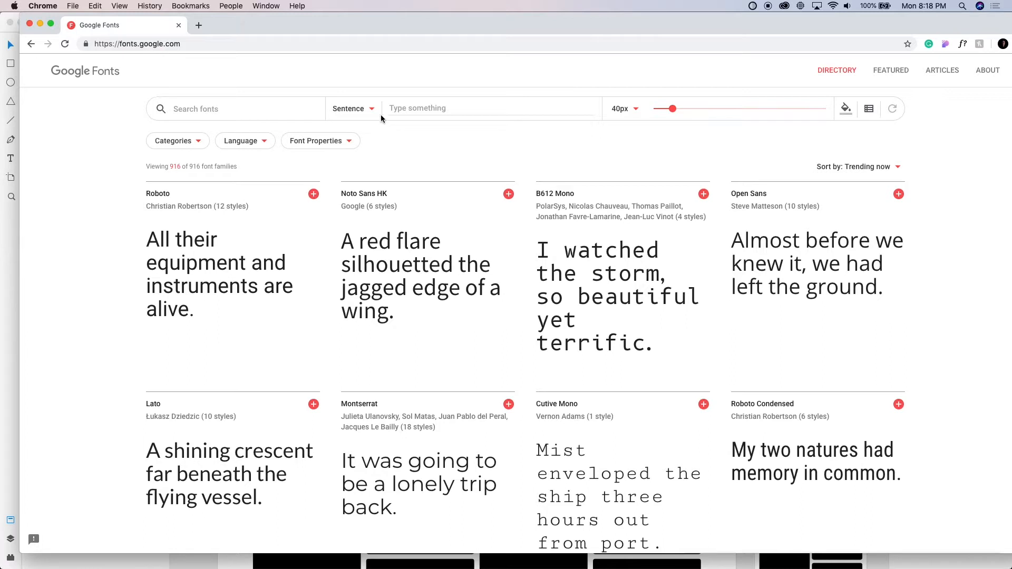
Filter the font directory to Sans Serif only by excluding Serif, Display, Handwriting and Monospace
{"action": "scroll", "coordinate": [365, 112], "scroll_direction": "left", "scroll_amount": 5}
{"action": "scroll", "coordinate": [176, 129], "scroll_direction": "right", "scroll_amount": 5}
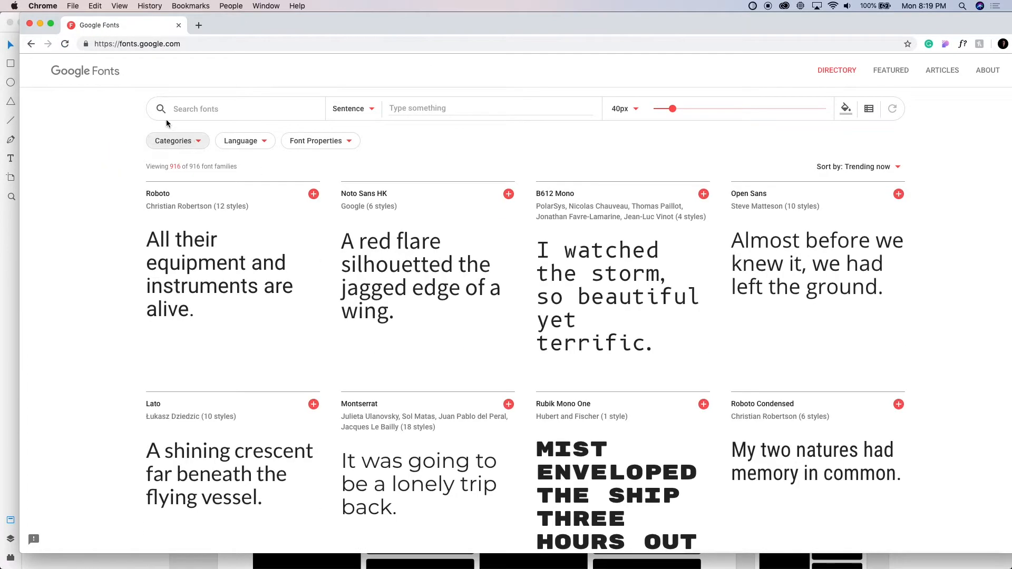
{"action": "left_click", "coordinate": [194, 144]}
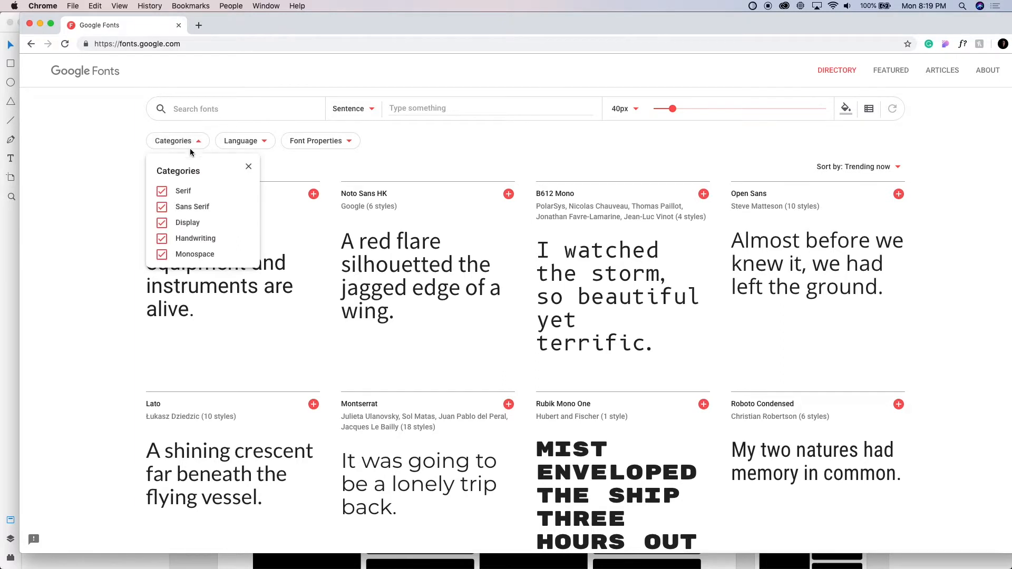
{"action": "left_click", "coordinate": [162, 192]}
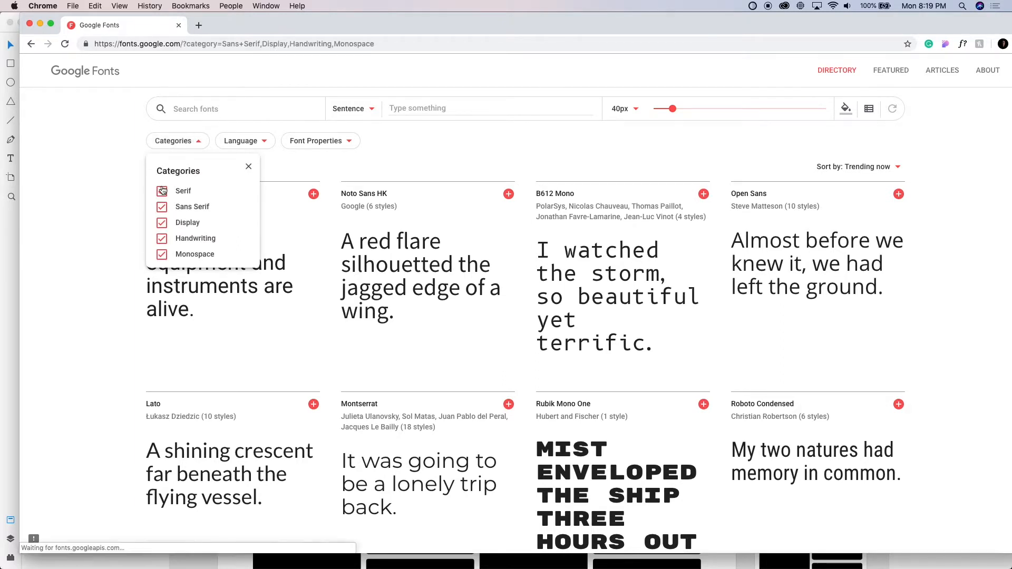
{"action": "left_click", "coordinate": [165, 226]}
{"action": "left_click", "coordinate": [162, 239]}
{"action": "left_click", "coordinate": [162, 256]}
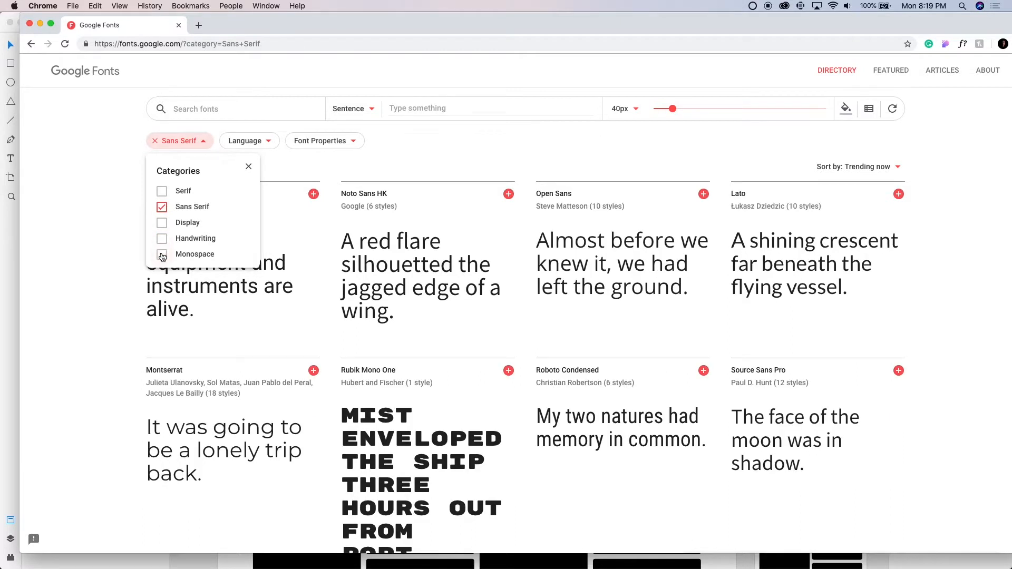
{"action": "left_click", "coordinate": [107, 243]}
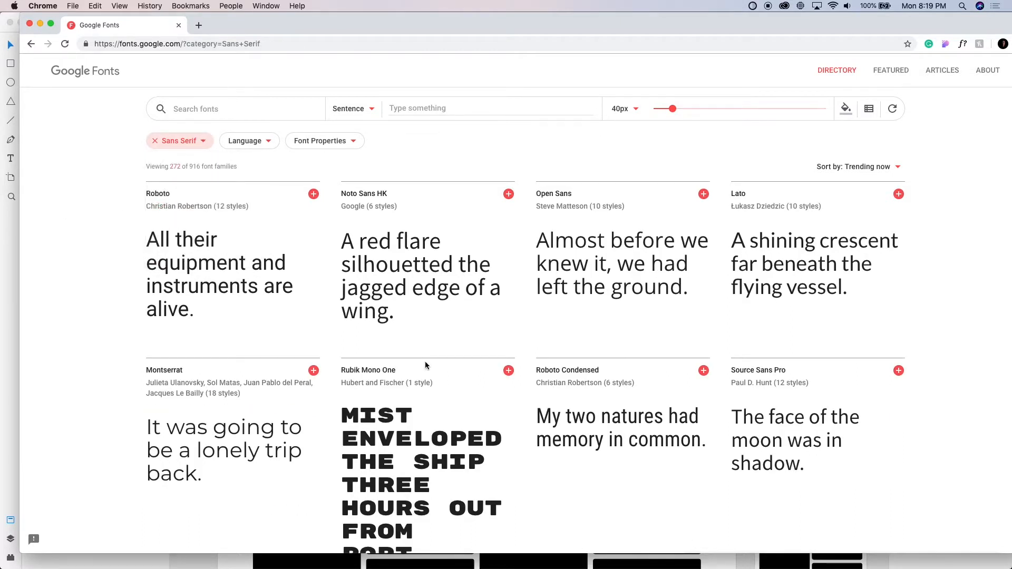
{"action": "left_click", "coordinate": [372, 109]}
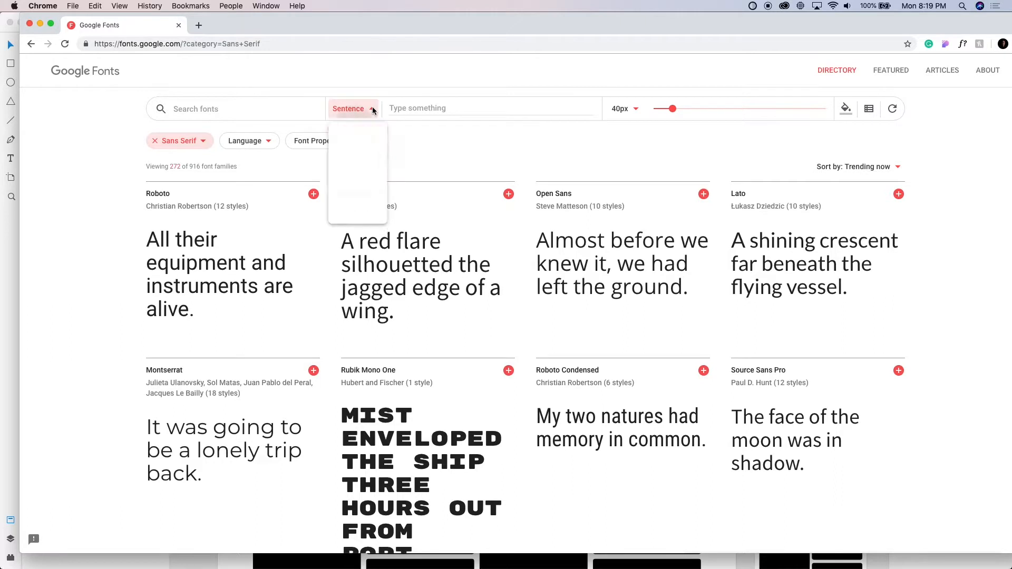
{"action": "left_click", "coordinate": [460, 138]}
{"action": "scroll", "coordinate": [522, 313], "scroll_direction": "down", "scroll_amount": 5}
{"action": "scroll", "coordinate": [519, 312], "scroll_direction": "up", "scroll_amount": 6}
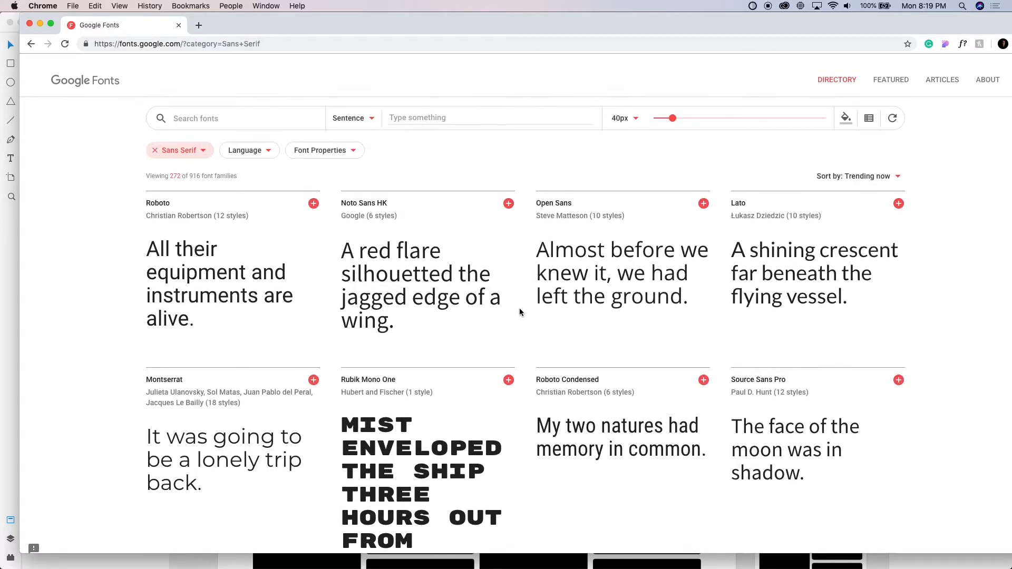
{"action": "scroll", "coordinate": [520, 312], "scroll_direction": "down", "scroll_amount": 1}
{"action": "left_click", "coordinate": [896, 168]}
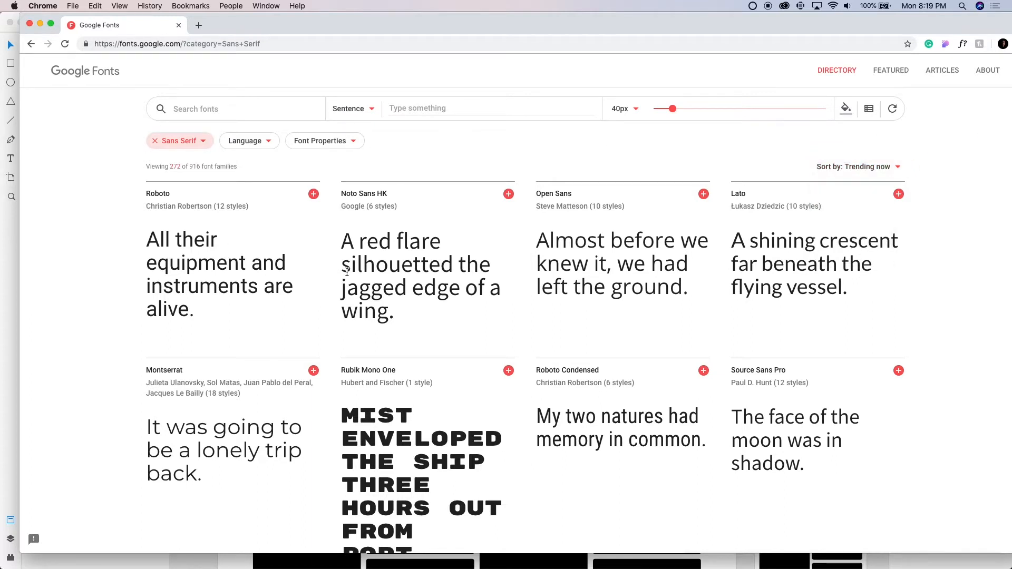
Open the PT Sans specimen in a new tab and view its styles
{"action": "scroll", "coordinate": [596, 299], "scroll_direction": "down", "scroll_amount": 5}
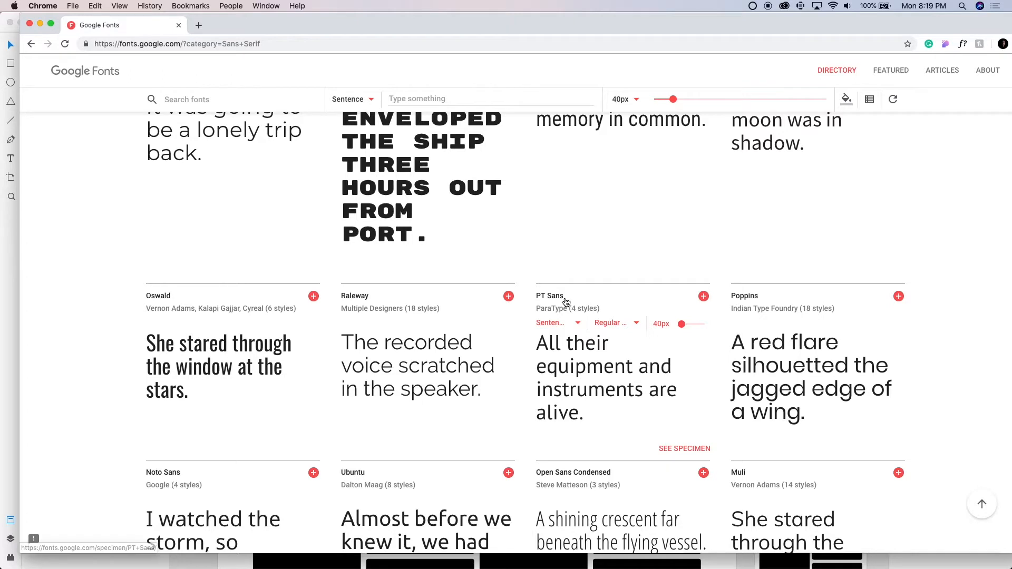
{"action": "left_click", "coordinate": [563, 301], "text": "super"}
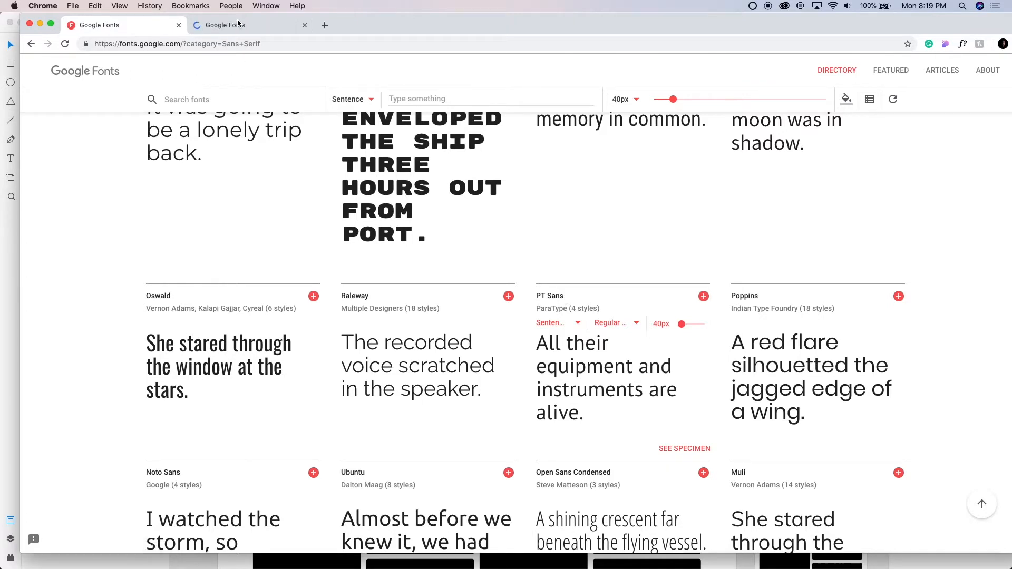
{"action": "left_click", "coordinate": [236, 22]}
{"action": "scroll", "coordinate": [284, 311], "scroll_direction": "down", "scroll_amount": 5}
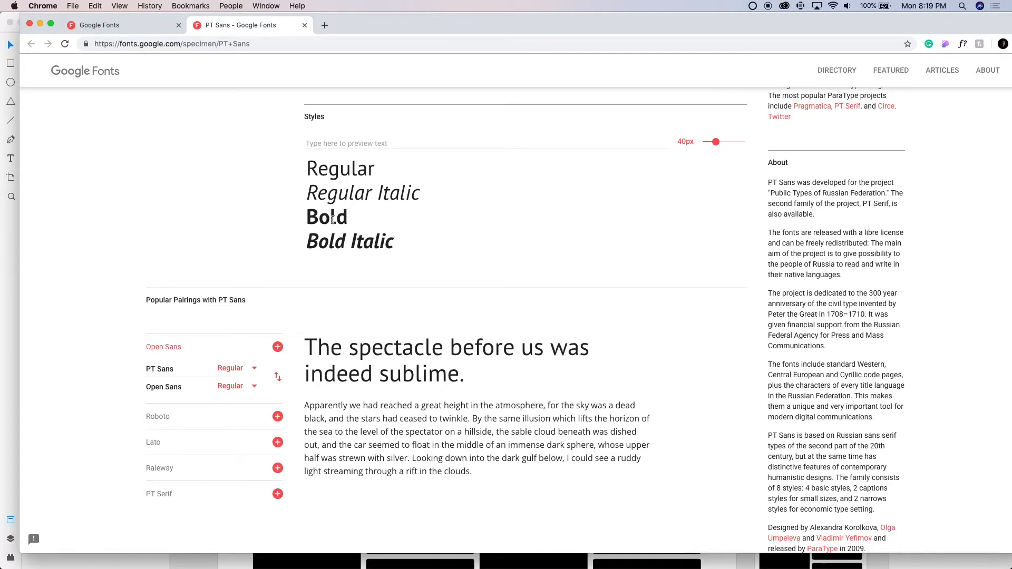
Preview the PT Sans styles with the sample text "Hello World"
{"action": "scroll", "coordinate": [325, 225], "scroll_direction": "up", "scroll_amount": 3}
{"action": "left_click", "coordinate": [339, 319]}
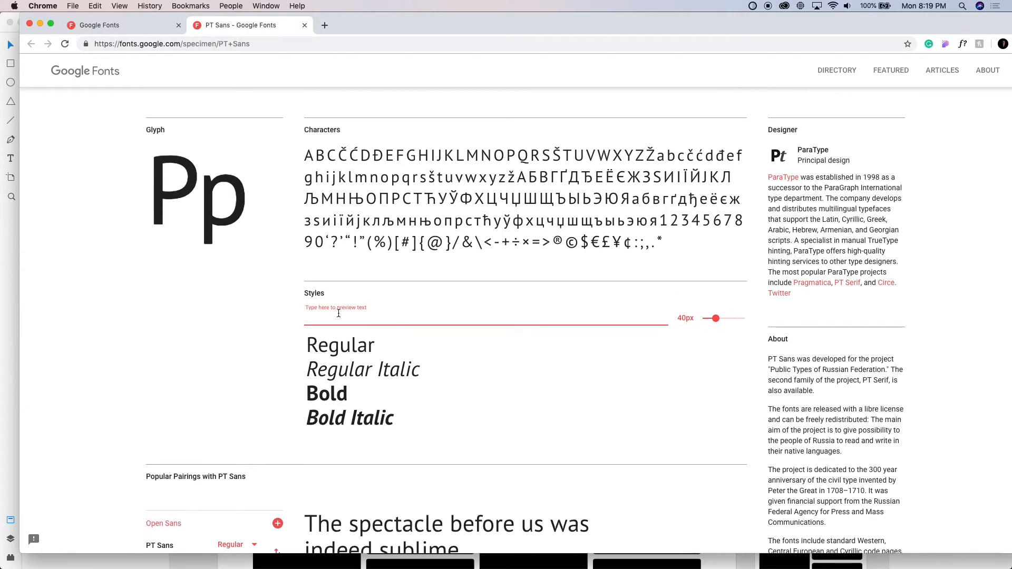
{"action": "scroll", "coordinate": [338, 313], "scroll_direction": "down", "scroll_amount": 1}
{"action": "type", "text": "Hello WOr"}
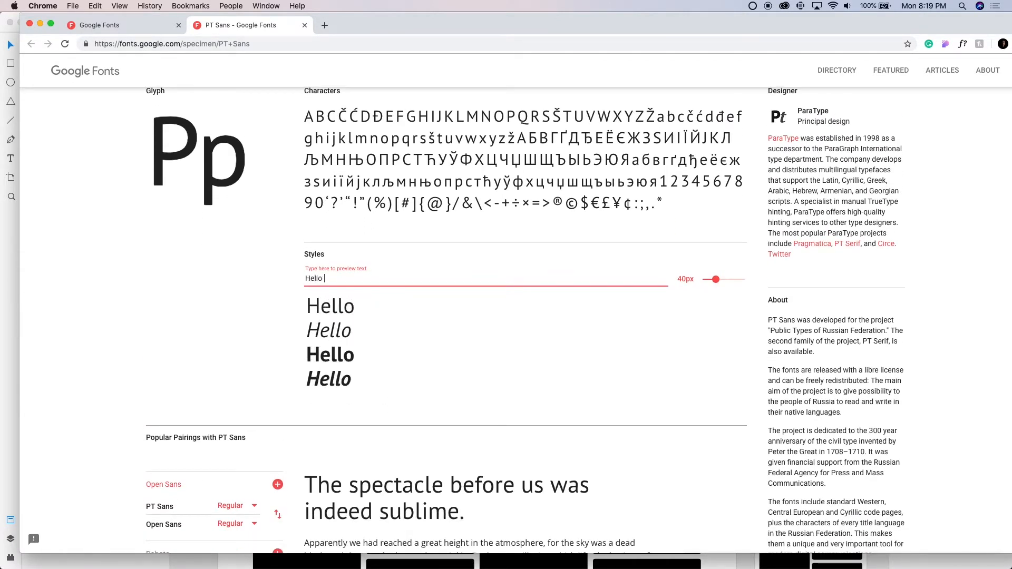
{"action": "key", "text": "BackSpace"}
{"action": "key", "text": "BackSpace"}
{"action": "type", "text": "orld"}
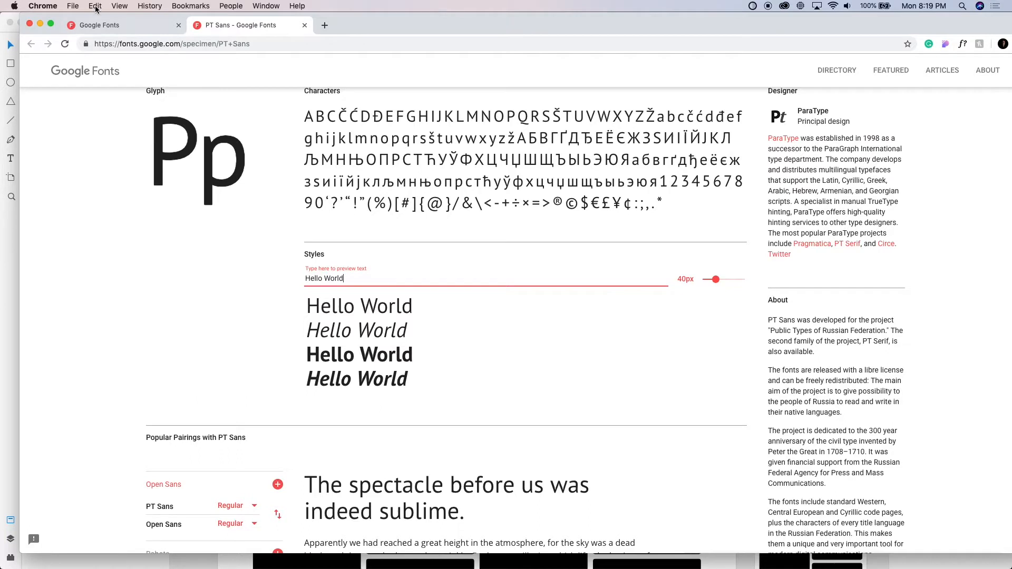
Browse the Sans Serif directory for alternative fonts and open the Cabin specimen in a new tab
{"action": "left_click", "coordinate": [115, 24]}
{"action": "scroll", "coordinate": [536, 411], "scroll_direction": "down", "scroll_amount": 3}
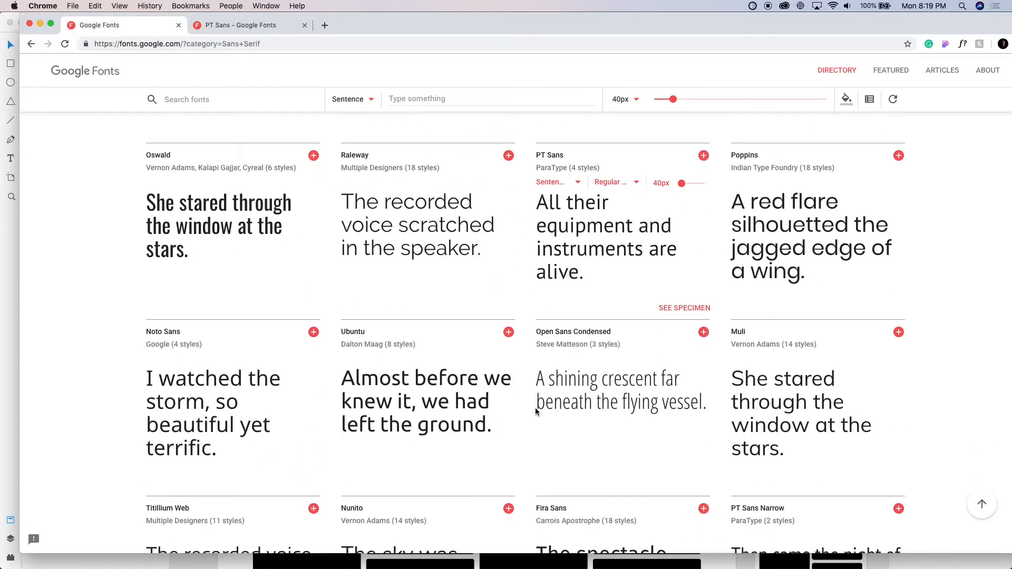
{"action": "scroll", "coordinate": [269, 413], "scroll_direction": "down", "scroll_amount": 2}
{"action": "scroll", "coordinate": [554, 436], "scroll_direction": "down", "scroll_amount": 2}
{"action": "scroll", "coordinate": [552, 429], "scroll_direction": "down", "scroll_amount": 2}
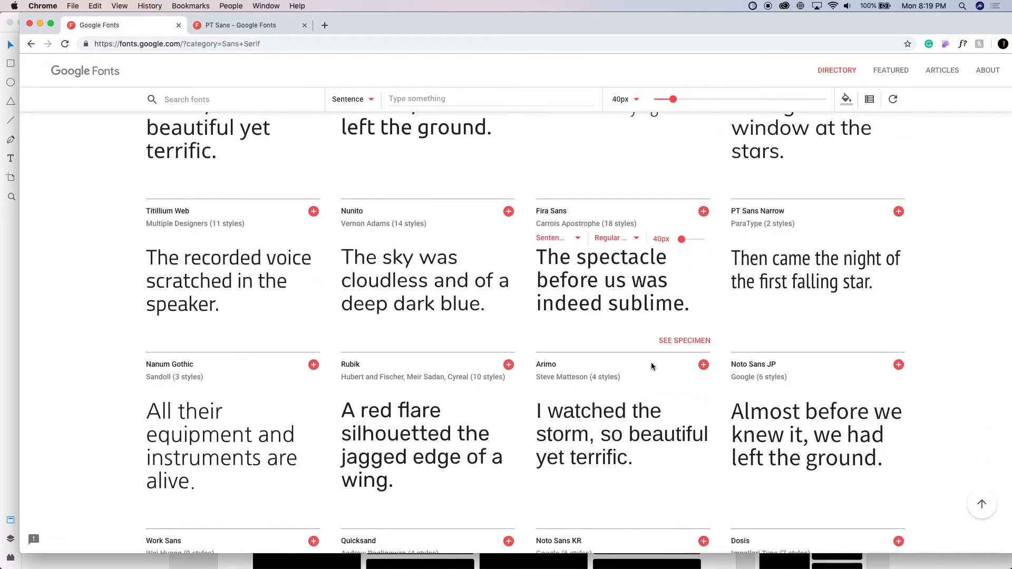
{"action": "scroll", "coordinate": [651, 366], "scroll_direction": "down", "scroll_amount": 4}
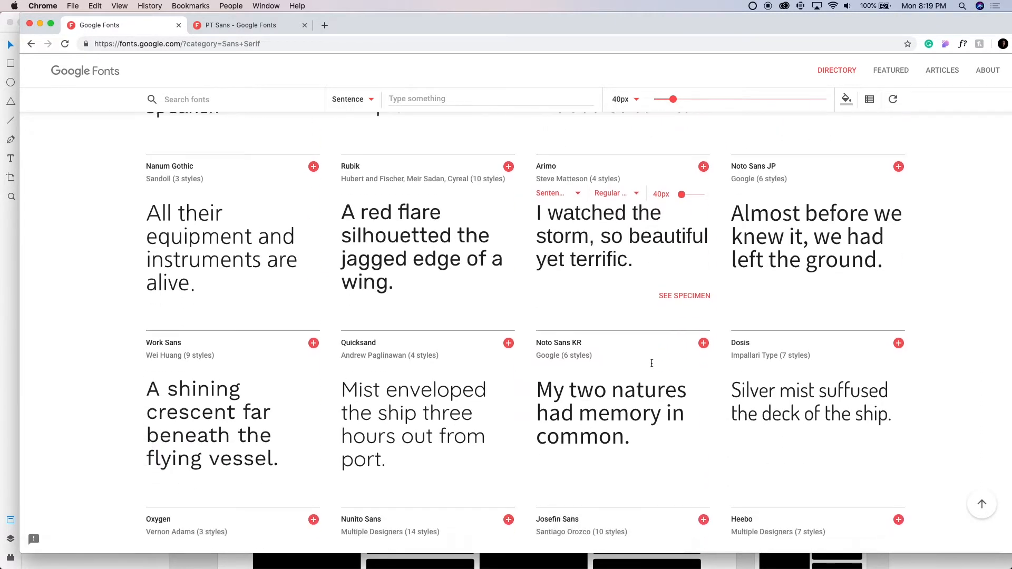
{"action": "scroll", "coordinate": [651, 363], "scroll_direction": "down", "scroll_amount": 1}
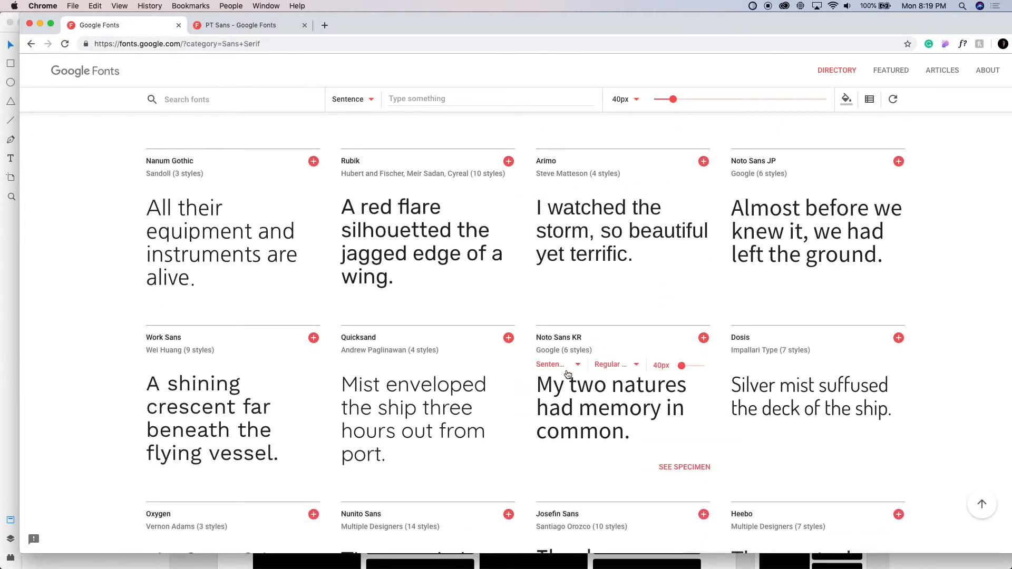
{"action": "scroll", "coordinate": [172, 449], "scroll_direction": "down", "scroll_amount": 2}
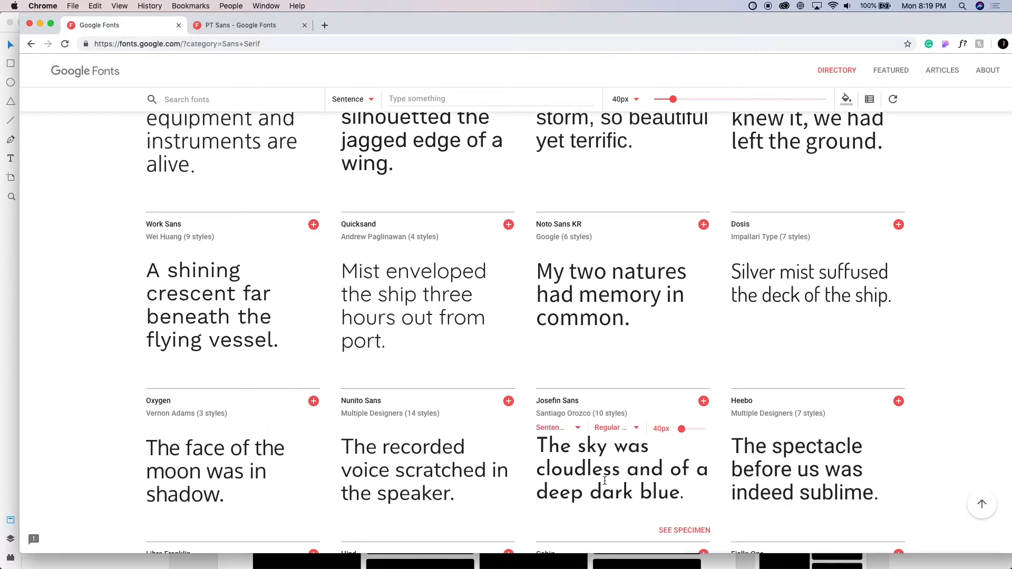
{"action": "scroll", "coordinate": [618, 437], "scroll_direction": "down", "scroll_amount": 2}
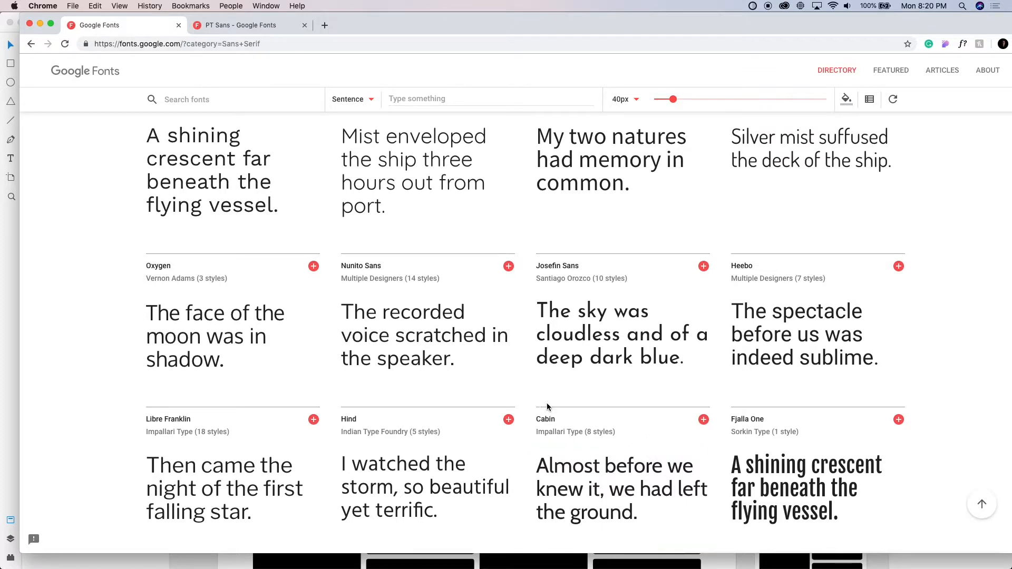
{"action": "scroll", "coordinate": [599, 481], "scroll_direction": "down", "scroll_amount": 2}
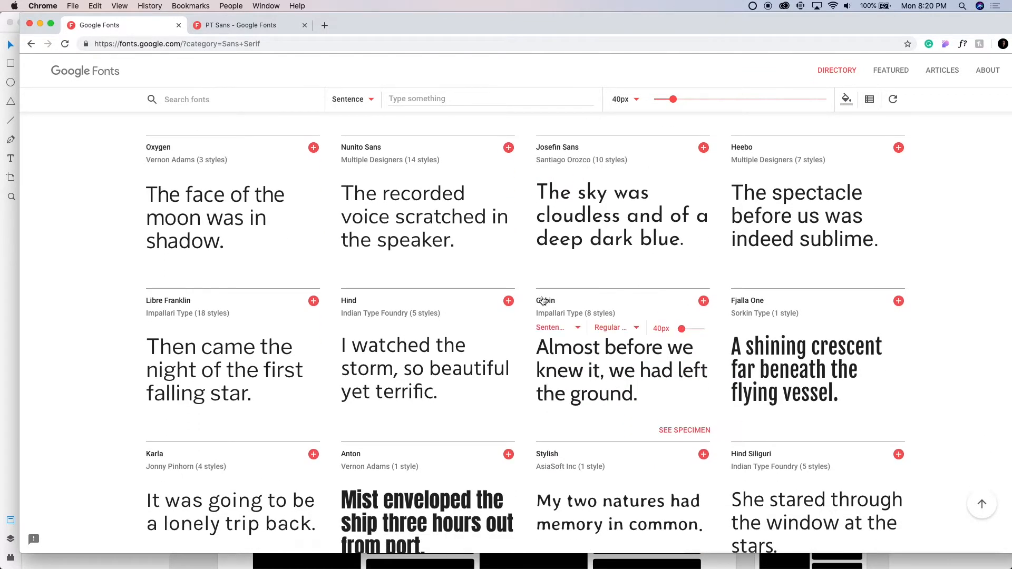
{"action": "left_click", "coordinate": [545, 301], "text": "super"}
Return to the PT Sans specimen and replace its preview text with "G"
{"action": "left_click", "coordinate": [239, 25]}
{"action": "scroll", "coordinate": [361, 233], "scroll_direction": "down", "scroll_amount": 2}
{"action": "triple_click", "coordinate": [388, 196]}
{"action": "key", "text": "BackSpace"}
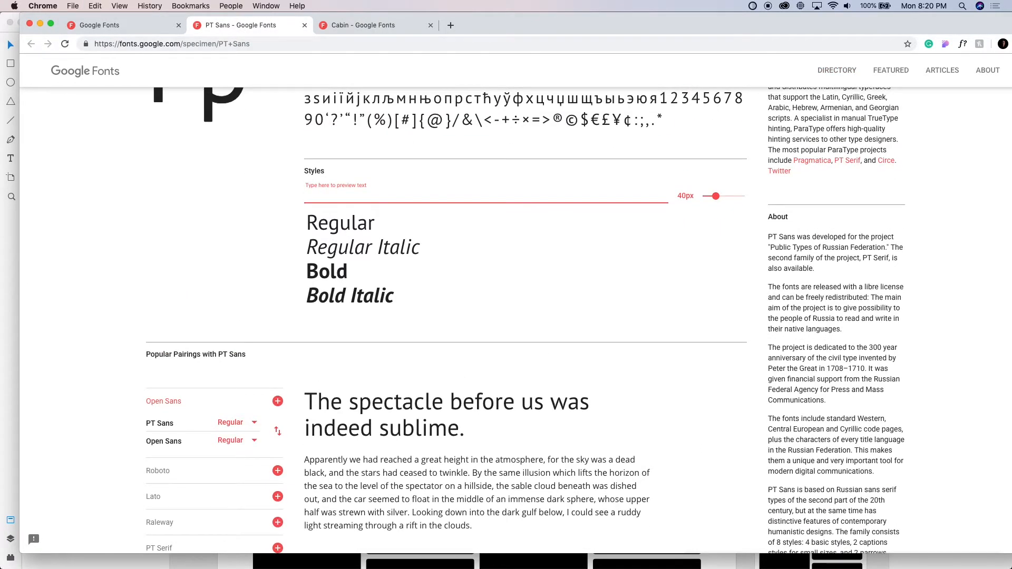
{"action": "type", "text": "g"}
{"action": "key", "text": "BackSpace"}
{"action": "type", "text": "G"}
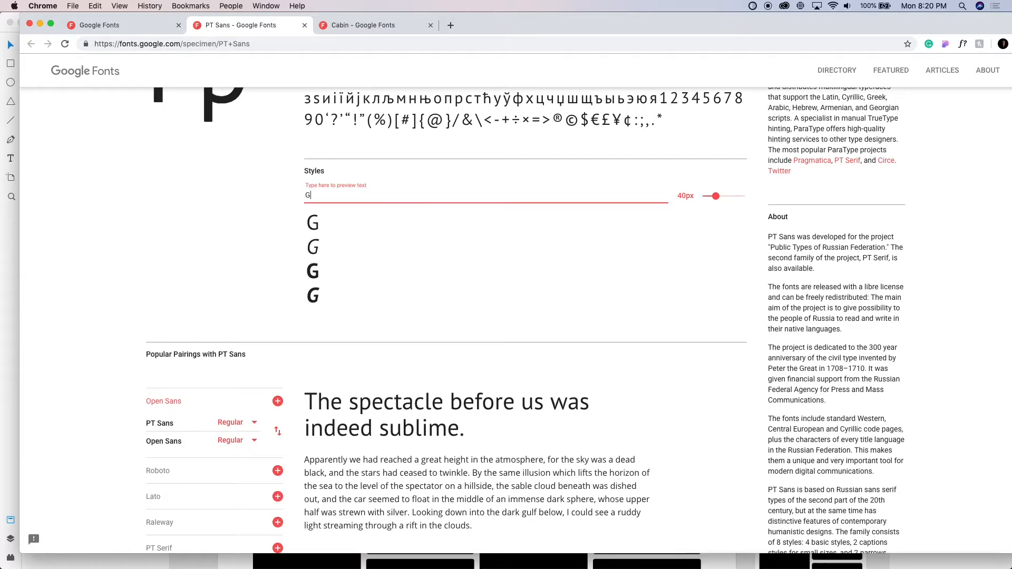
View the Cabin specimen's styles and popular pairings, and return to the font directory
{"action": "left_click", "coordinate": [360, 25]}
{"action": "scroll", "coordinate": [399, 356], "scroll_direction": "down", "scroll_amount": 10}
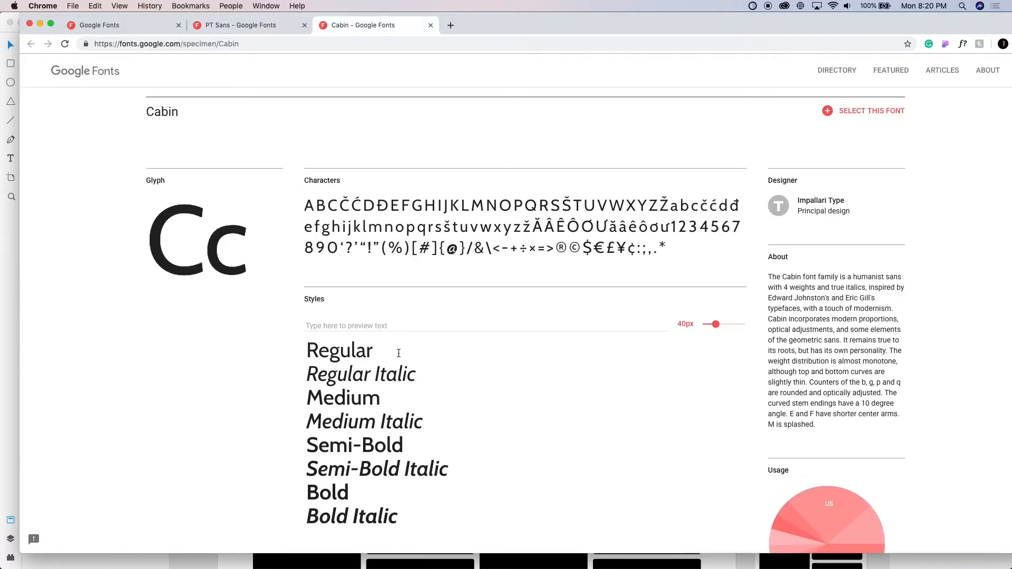
{"action": "scroll", "coordinate": [399, 357], "scroll_direction": "down", "scroll_amount": 2}
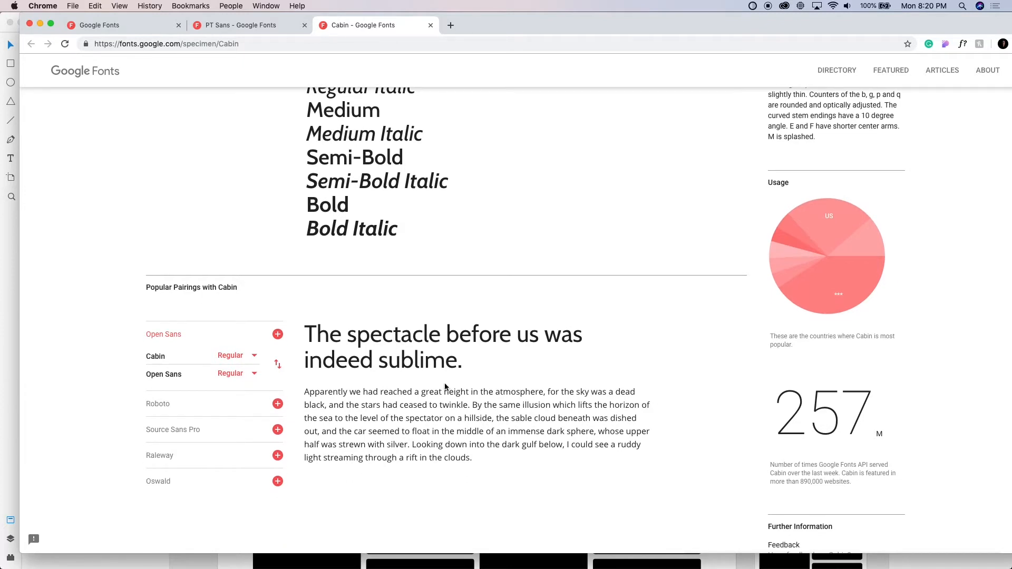
{"action": "left_click", "coordinate": [99, 25]}
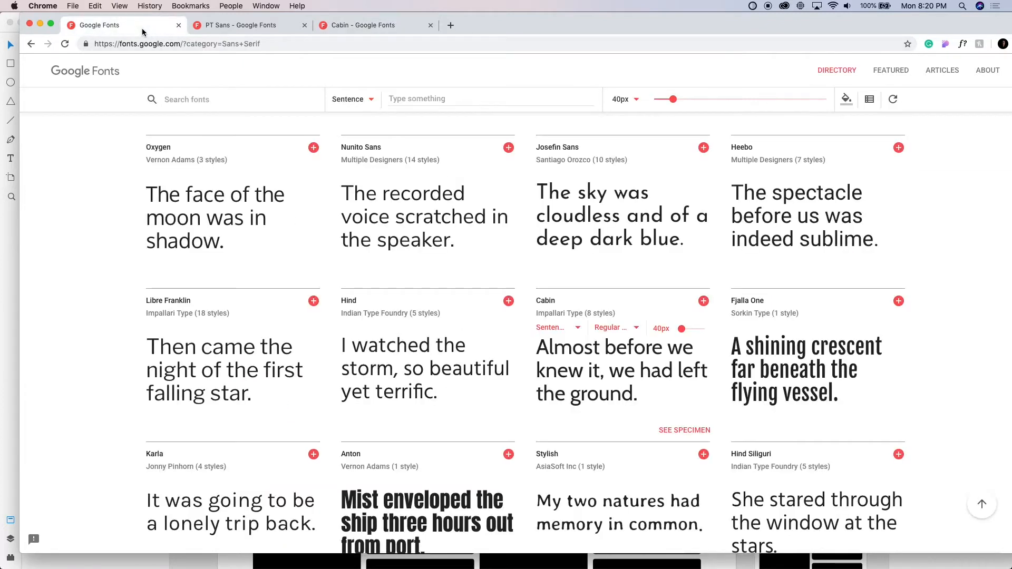
Select the PT Sans family on its specimen page and open the selected family's details
{"action": "left_click", "coordinate": [250, 25]}
{"action": "scroll", "coordinate": [469, 188], "scroll_direction": "up", "scroll_amount": 4}
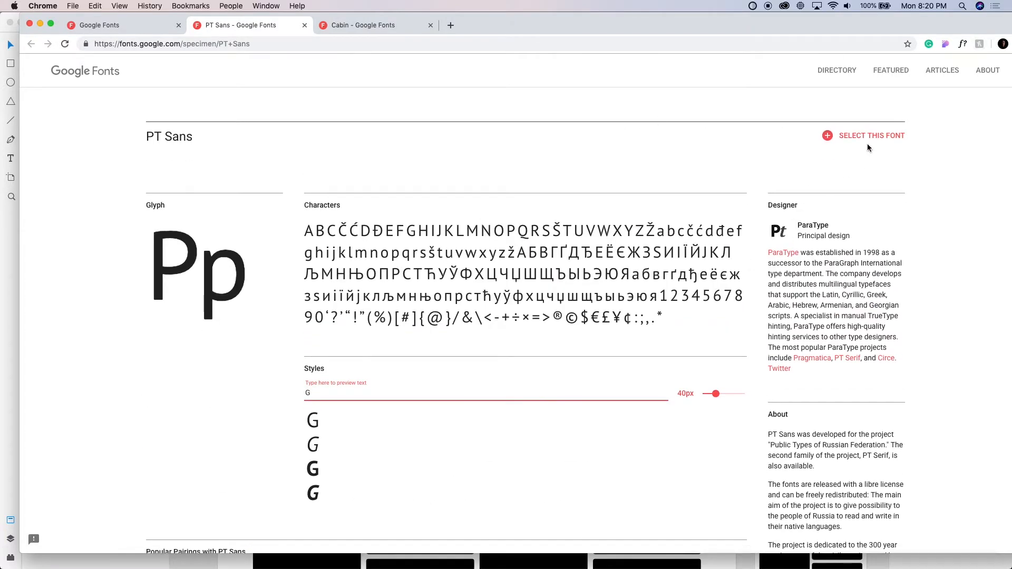
{"action": "left_click", "coordinate": [870, 137]}
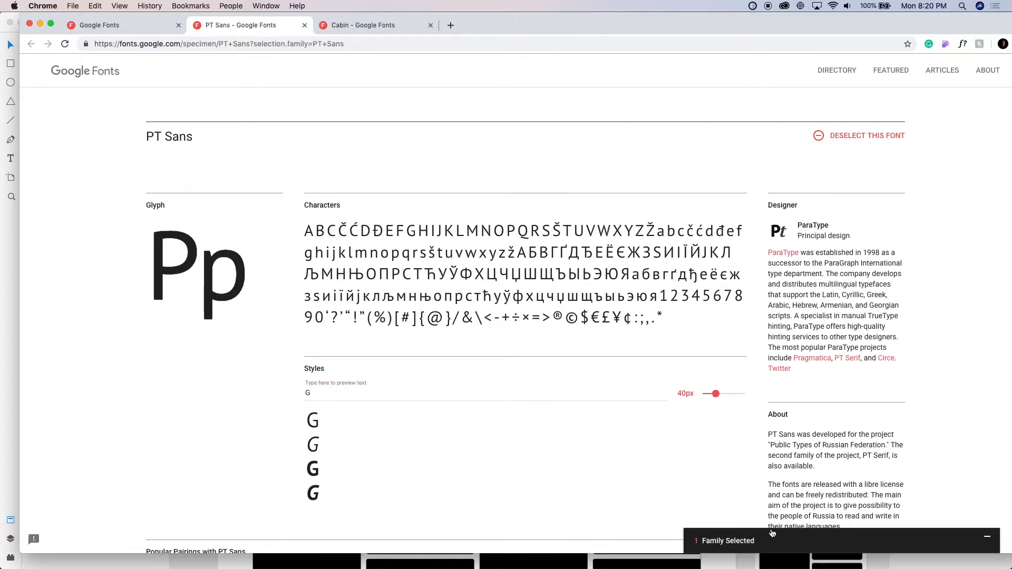
{"action": "left_click", "coordinate": [772, 534]}
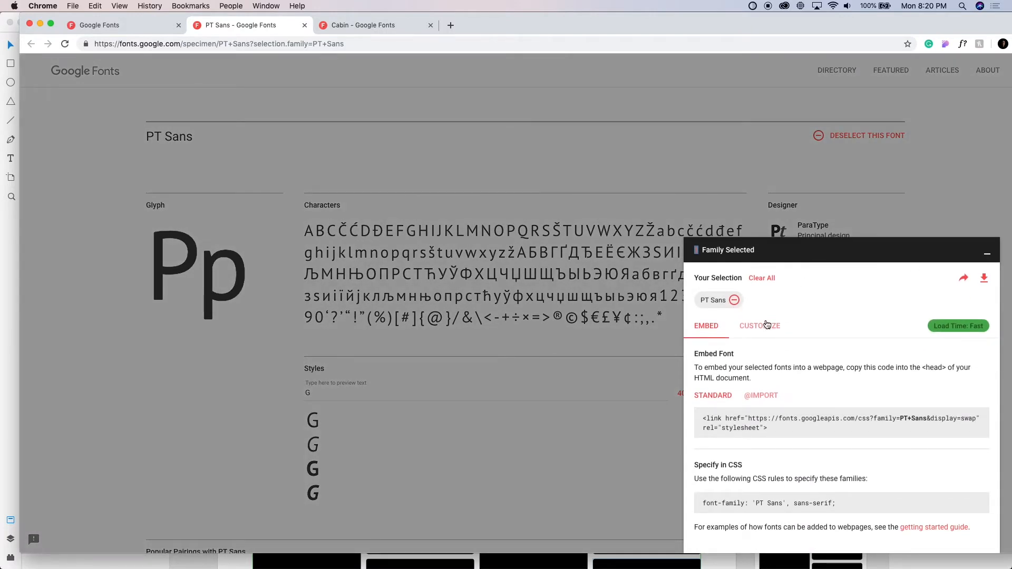
Add the regular 400 italic, bold 700 and bold 700 italic styles to the PT Sans selection
{"action": "left_click", "coordinate": [759, 326]}
{"action": "left_click", "coordinate": [700, 390]}
{"action": "left_click", "coordinate": [699, 410]}
{"action": "left_click", "coordinate": [700, 428]}
{"action": "scroll", "coordinate": [701, 448], "scroll_direction": "down", "scroll_amount": 2}
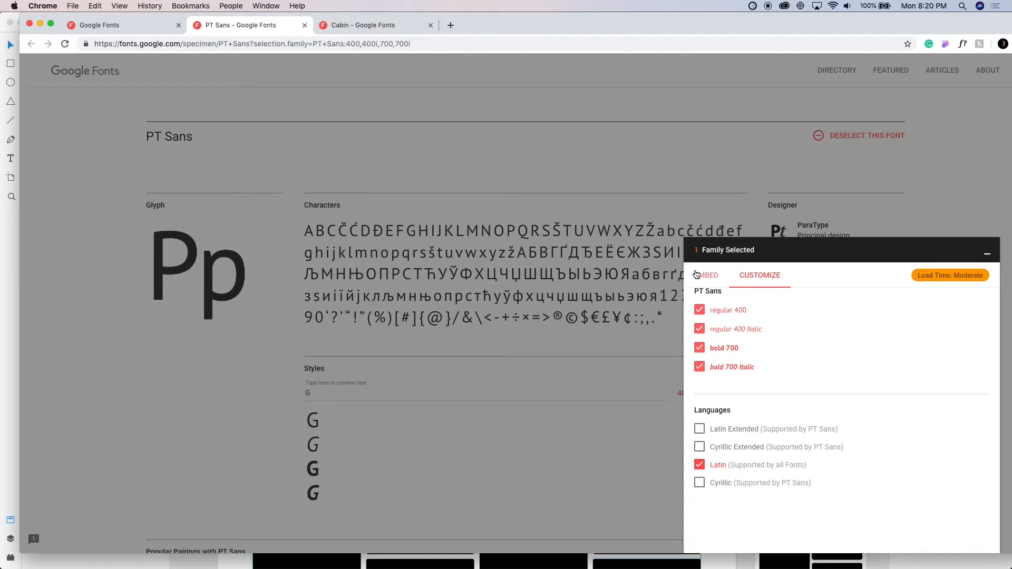
Download the selected PT Sans family as a zip and close the Google Fonts tabs
{"action": "left_click", "coordinate": [706, 275]}
{"action": "scroll", "coordinate": [866, 395], "scroll_direction": "up", "scroll_amount": 2}
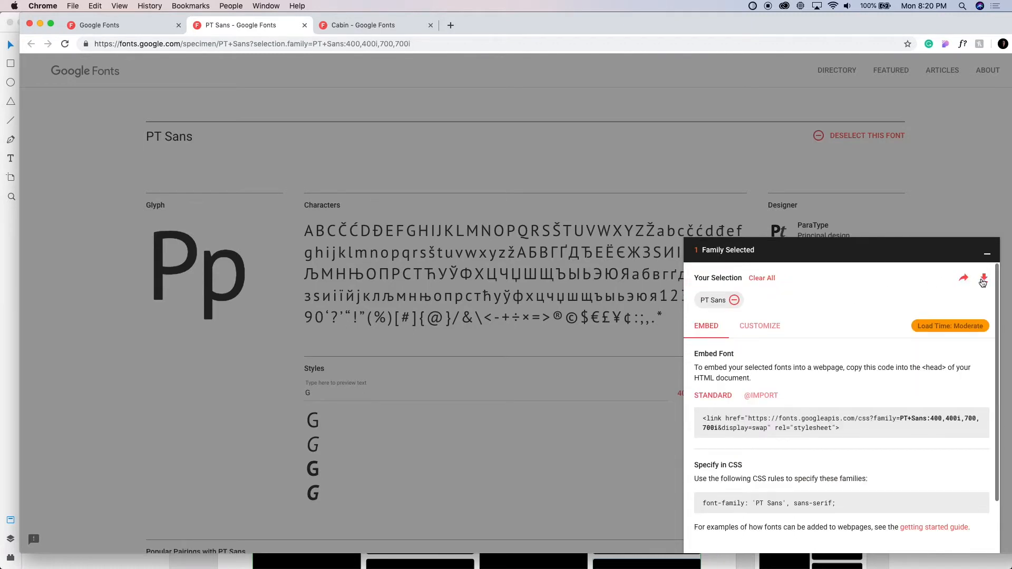
{"action": "left_click", "coordinate": [983, 279]}
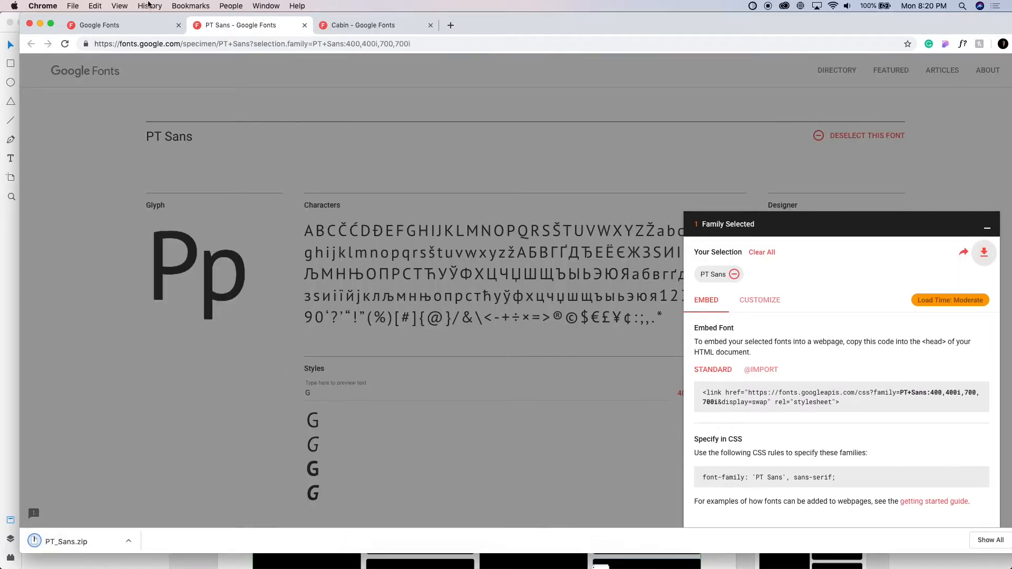
{"action": "left_click", "coordinate": [178, 25]}
{"action": "left_click", "coordinate": [179, 26]}
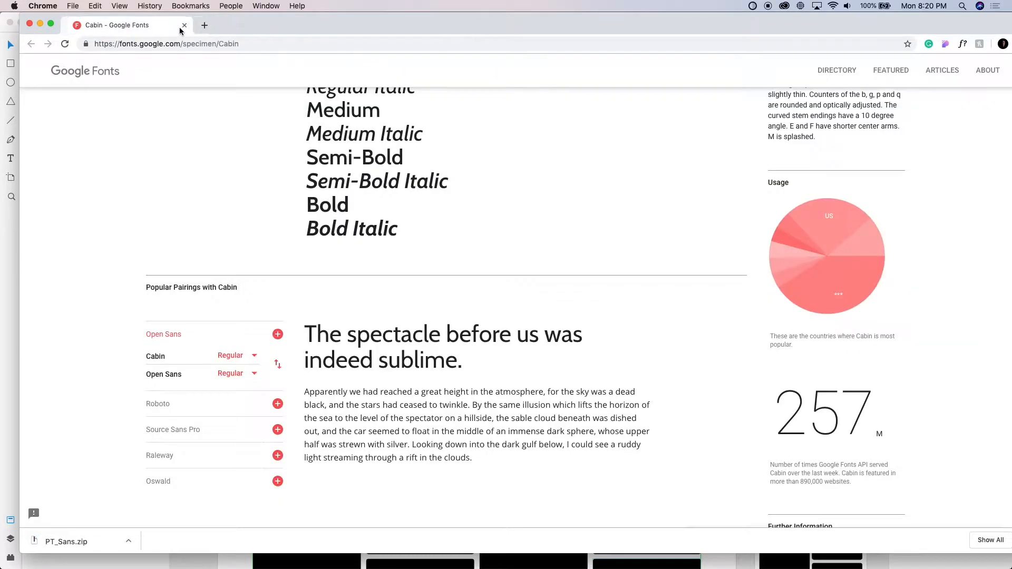
{"action": "left_click", "coordinate": [182, 27]}
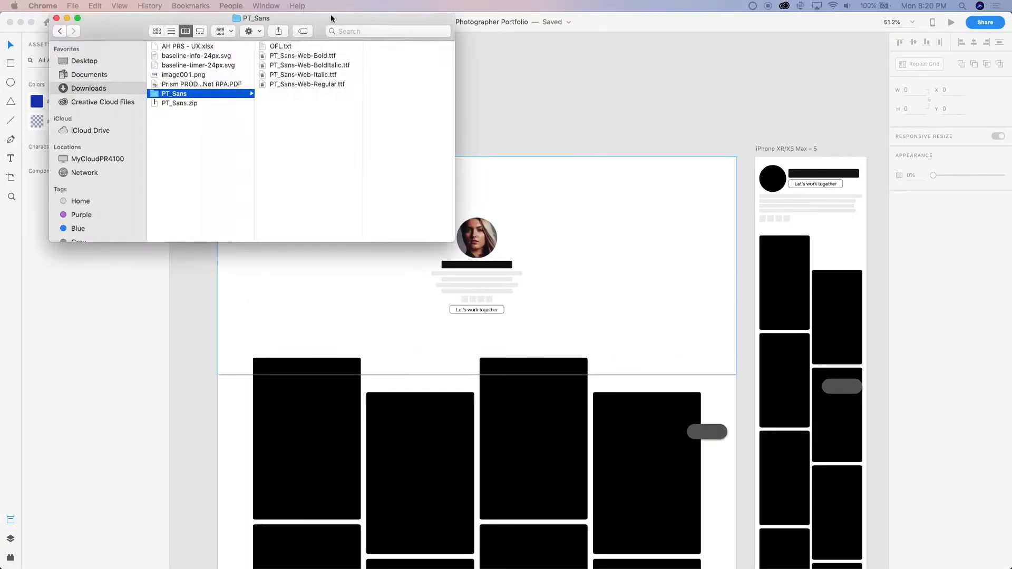
Open the four PT_Sans-Web TTF files from the PT_Sans folder in Font Book and start installing them
{"action": "left_click_drag", "start_coordinate": [330, 18], "coordinate": [406, 52]}
{"action": "left_click_drag", "start_coordinate": [397, 180], "coordinate": [381, 84]}
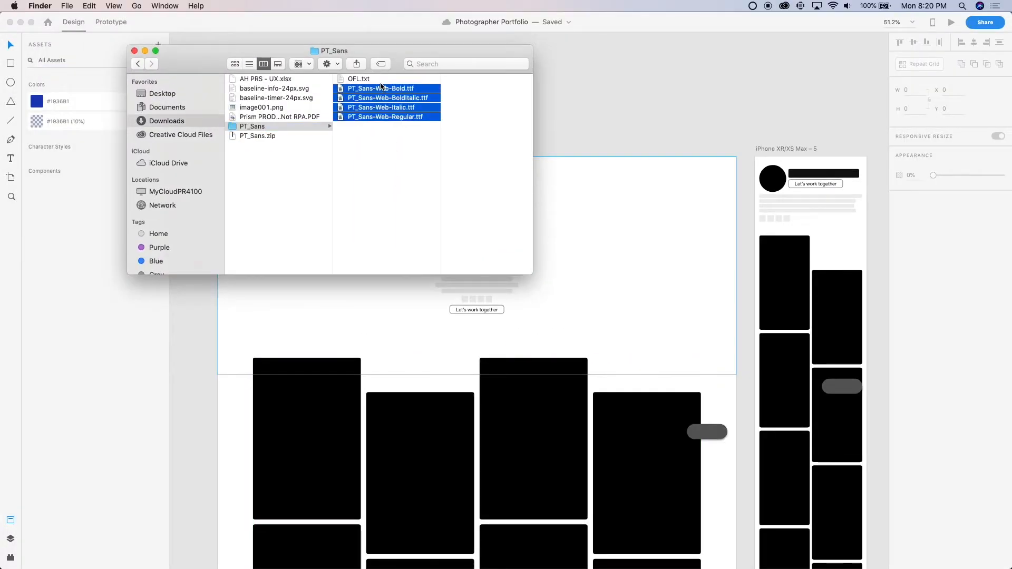
{"action": "double_click", "coordinate": [380, 89]}
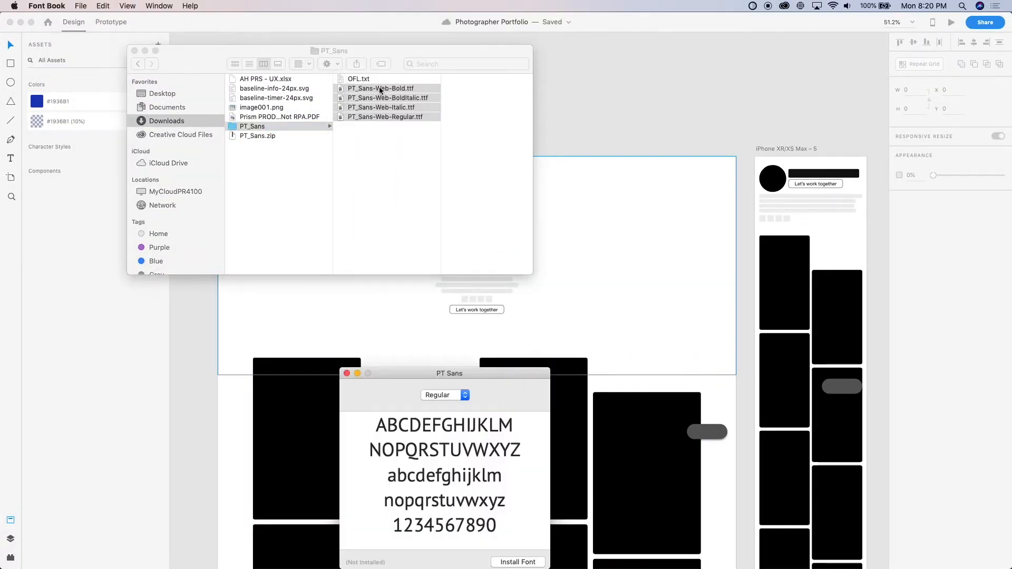
{"action": "left_click", "coordinate": [518, 562]}
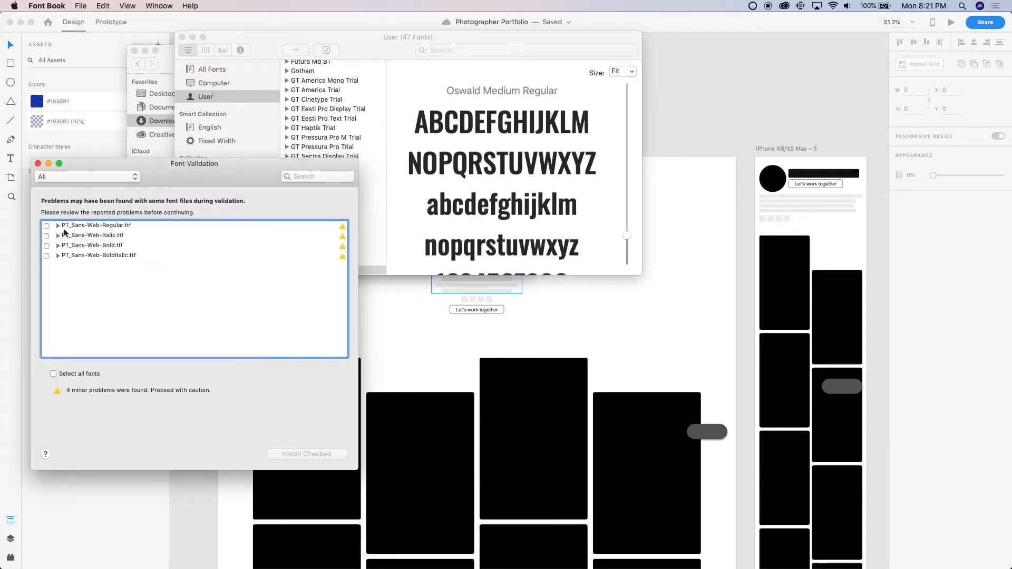
Include the Regular, Italic, Bold and BoldItalic PT Sans files in the font validation, install them and close Font Book
{"action": "left_click", "coordinate": [47, 226]}
{"action": "left_click", "coordinate": [46, 236]}
{"action": "left_click", "coordinate": [47, 245]}
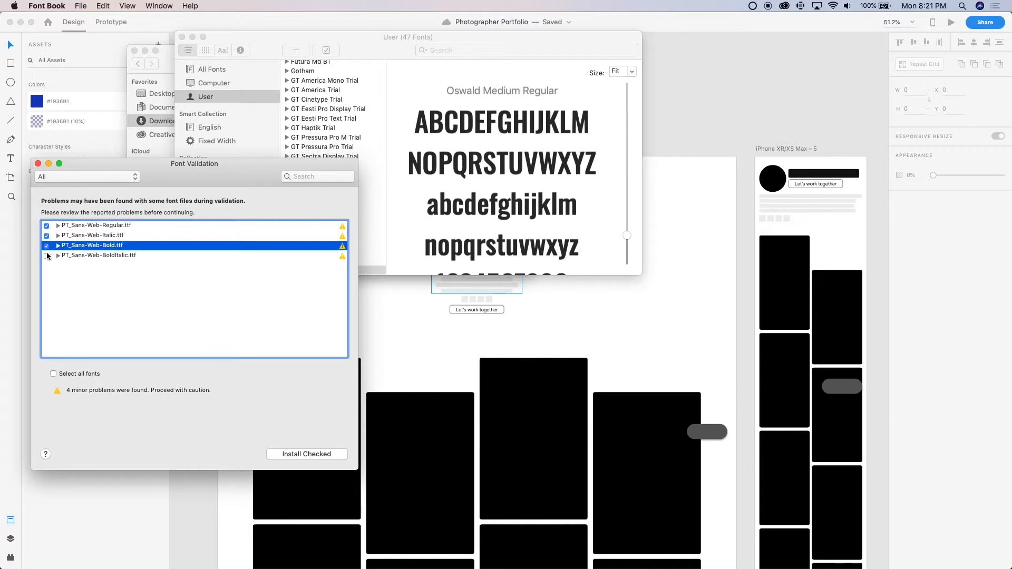
{"action": "left_click", "coordinate": [47, 255]}
{"action": "left_click", "coordinate": [318, 456]}
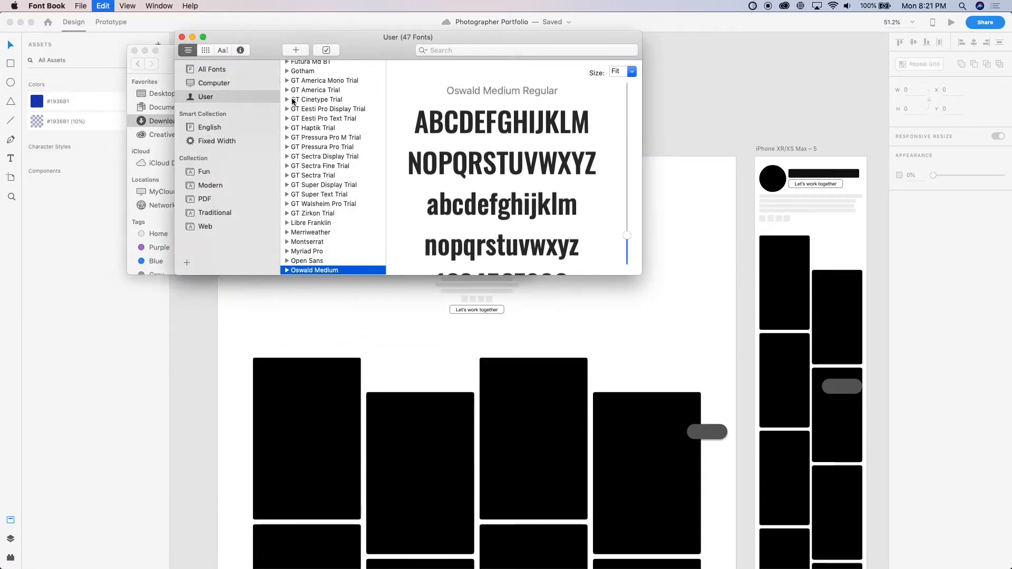
{"action": "key", "text": "super+a"}
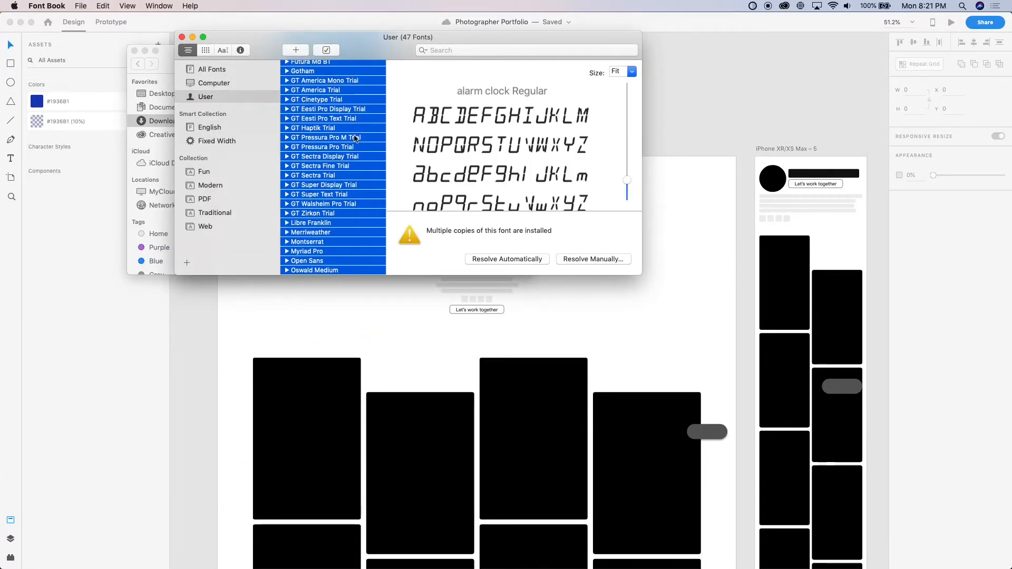
{"action": "left_click", "coordinate": [182, 36]}
Preview the OFL.txt licence file in the PT_Sans folder
{"action": "left_click", "coordinate": [369, 80]}
{"action": "key", "text": "space"}
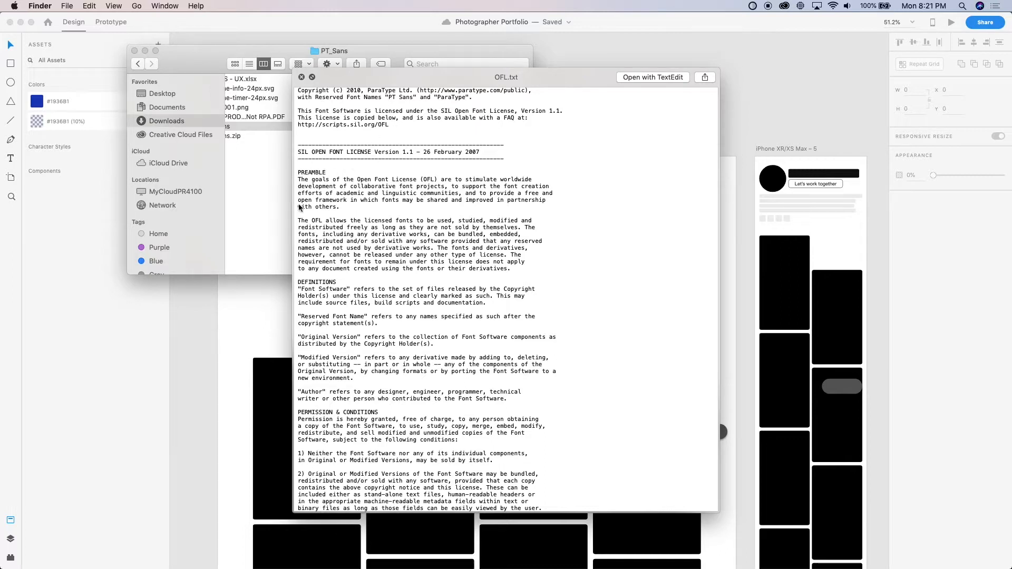
{"action": "key", "text": "space"}
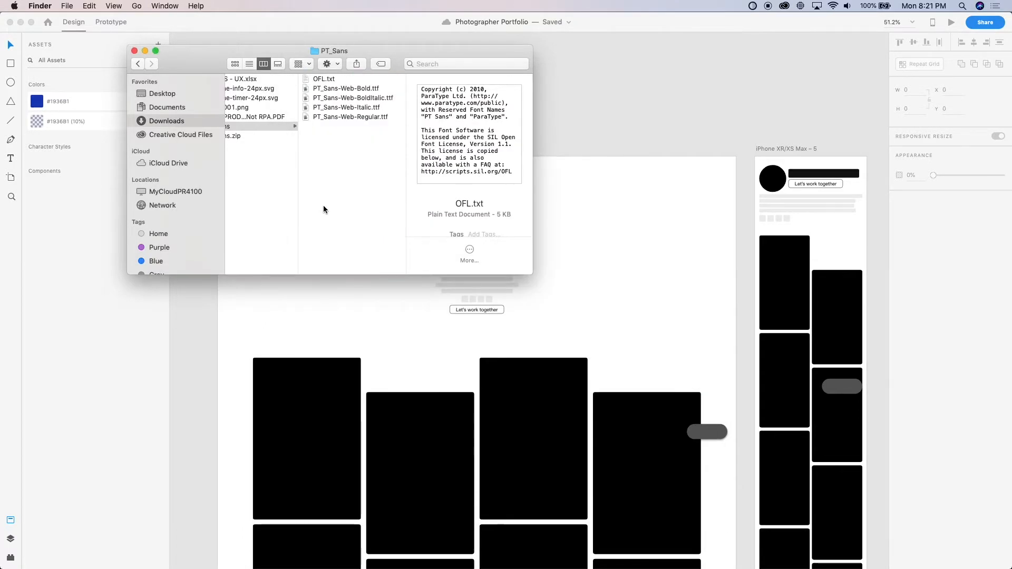
Move the PT_Sans folder and PT_Sans.zip from Downloads to the Trash and close the Finder window
{"action": "key", "text": "Left"}
{"action": "key", "text": "super+BackSpace"}
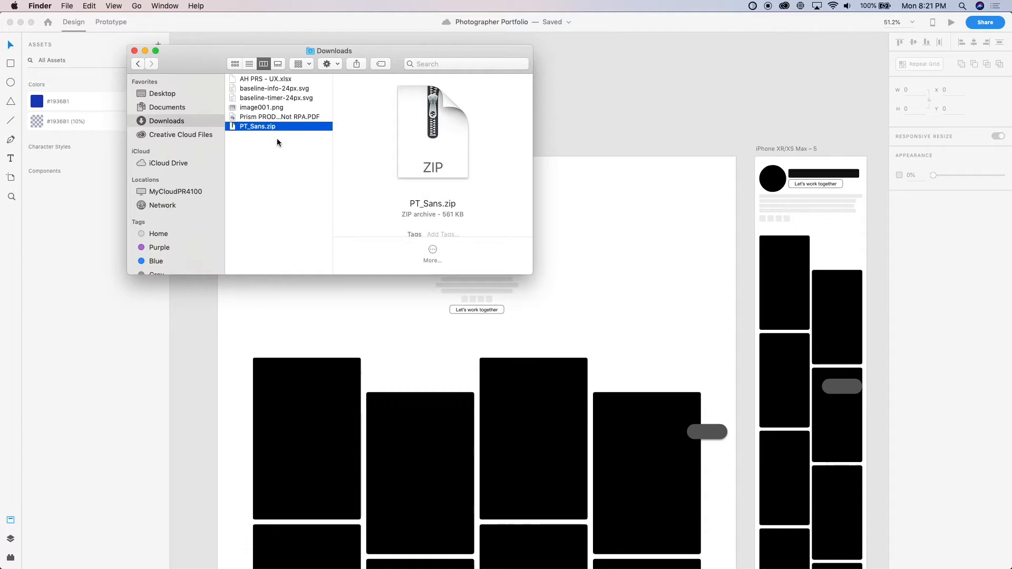
{"action": "key", "text": "super+BackSpace"}
{"action": "key", "text": "super+w"}
Switch to Adobe XD and add the photographer's name as text beside the profile picture on the desktop artboard
{"action": "left_click", "coordinate": [343, 227]}
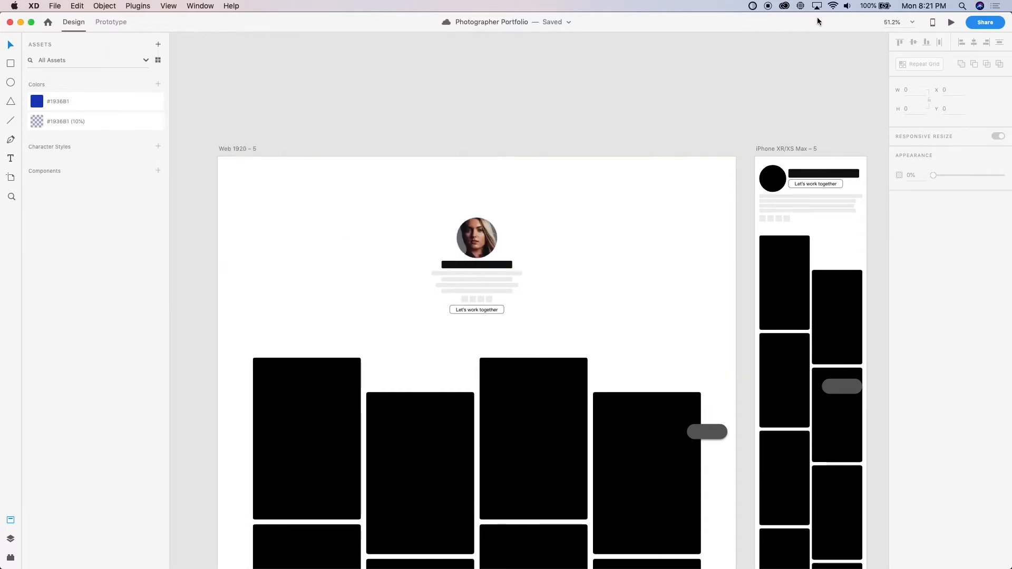
{"action": "scroll", "coordinate": [529, 185], "scroll_direction": "up", "scroll_amount": 3}
{"action": "key", "text": "t"}
{"action": "left_click", "coordinate": [573, 250]}
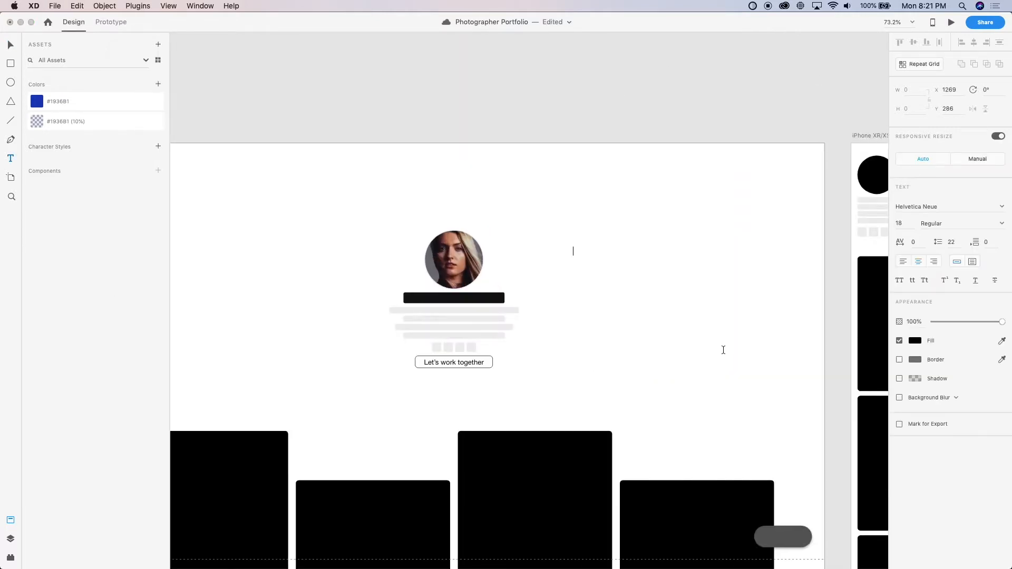
{"action": "type", "text": "Jane Doe"}
{"action": "key", "text": "Escape"}
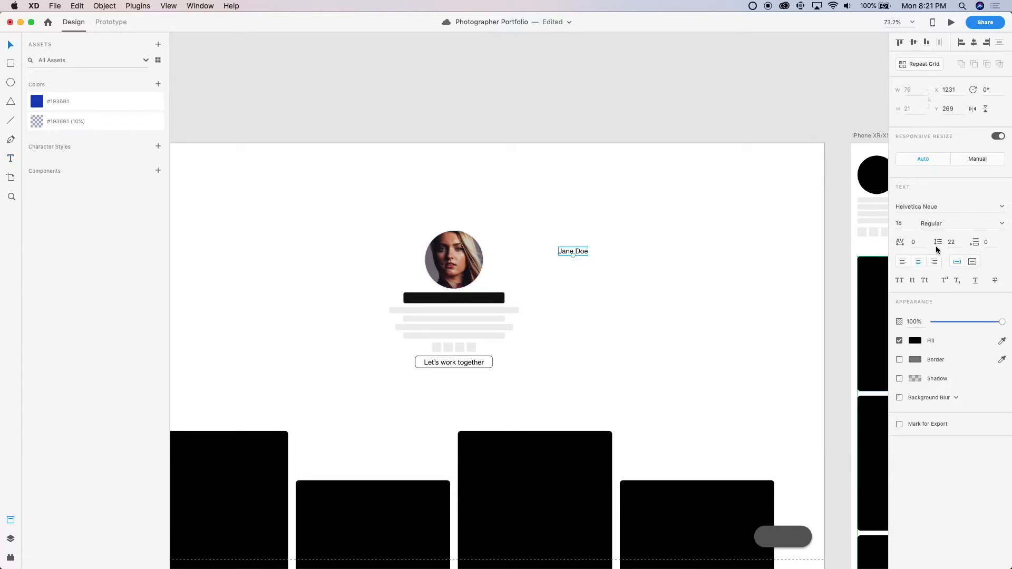
Set the photographer's name text to the PT Sans font in Bold
{"action": "left_click", "coordinate": [934, 207]}
{"action": "type", "text": "PT Sans"}
{"action": "key", "text": "Return"}
{"action": "left_click", "coordinate": [980, 223]}
{"action": "type", "text": "Bold"}
{"action": "key", "text": "Return"}
{"action": "left_click", "coordinate": [1002, 223]}
{"action": "left_click", "coordinate": [646, 280]}
{"action": "scroll", "coordinate": [523, 270], "scroll_direction": "up", "scroll_amount": 4}
{"action": "scroll", "coordinate": [524, 268], "scroll_direction": "up", "scroll_amount": 5}
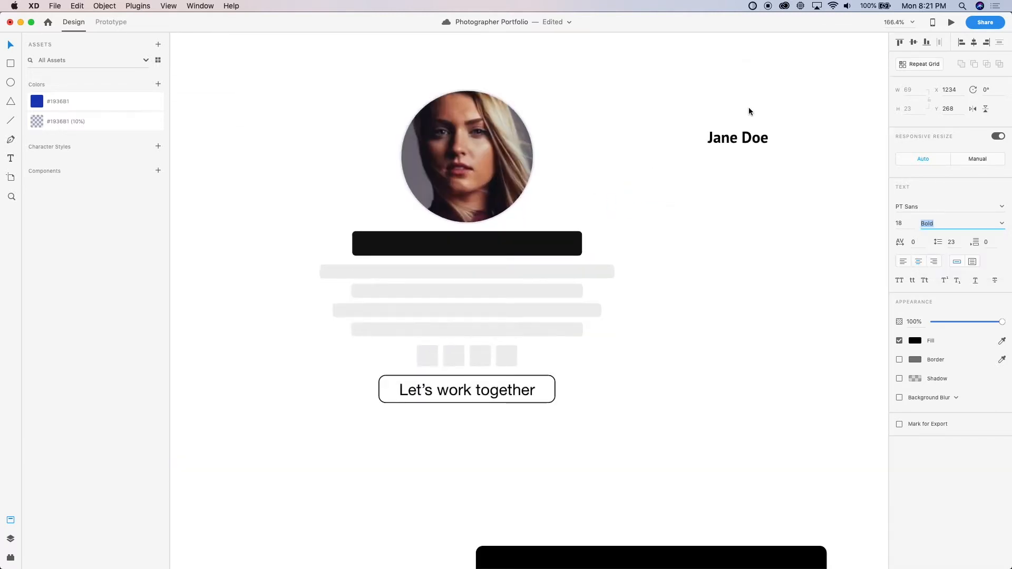
Move the name text next to the black placeholder bar and set its font size to 36
{"action": "left_click_drag", "start_coordinate": [732, 138], "coordinate": [316, 249]}
{"action": "left_click", "coordinate": [898, 225]}
{"action": "type", "text": "38"}
{"action": "key", "text": "Return"}
{"action": "key", "text": "Down"}
{"action": "key", "text": "Down"}
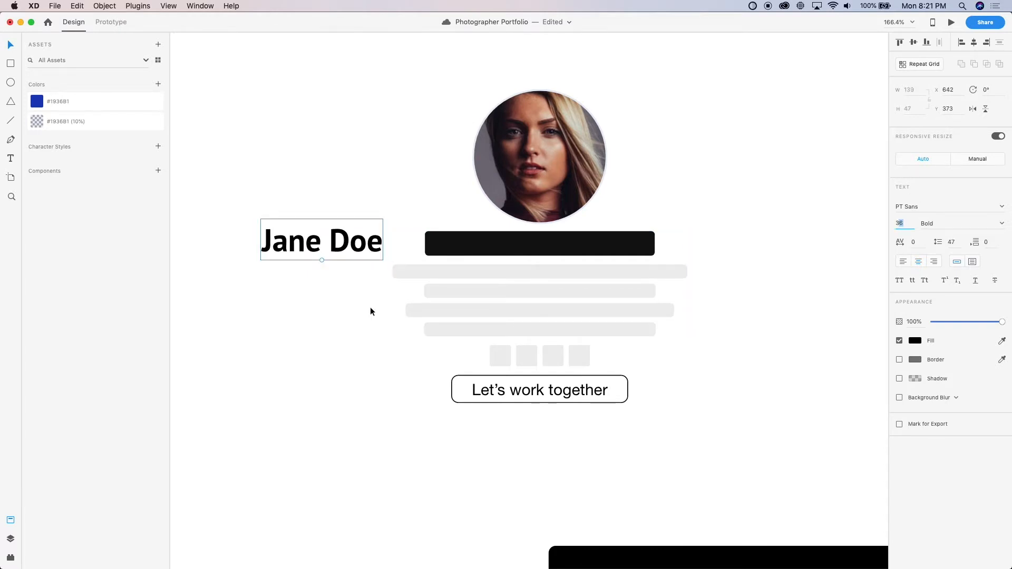
Replace the black placeholder bar with the name text, deleting the bar and centring the name below the profile picture
{"action": "left_click_drag", "start_coordinate": [371, 253], "coordinate": [522, 250]}
{"action": "left_click_drag", "start_coordinate": [575, 249], "coordinate": [568, 249]}
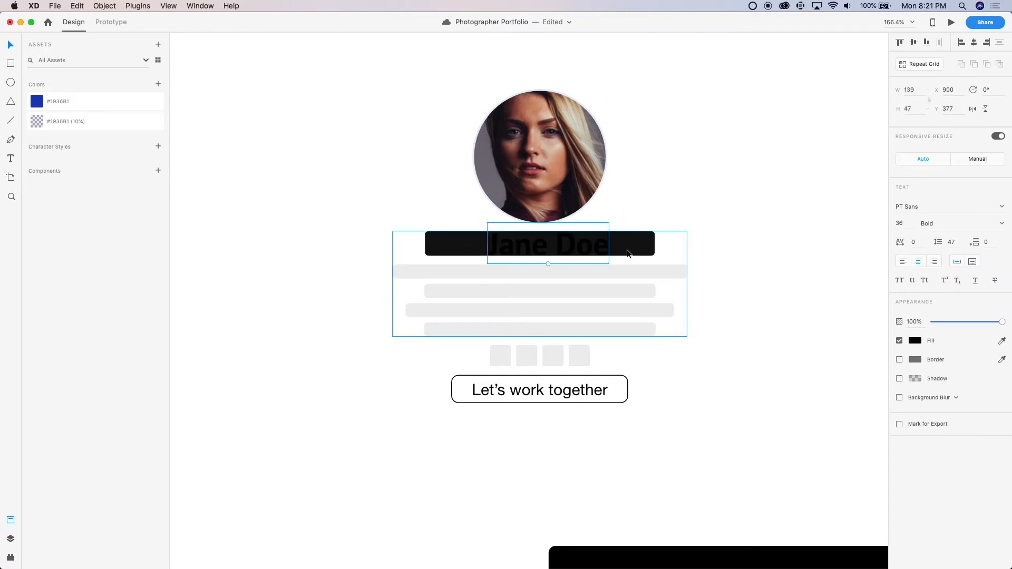
{"action": "left_click", "coordinate": [627, 249]}
{"action": "left_click", "coordinate": [791, 296]}
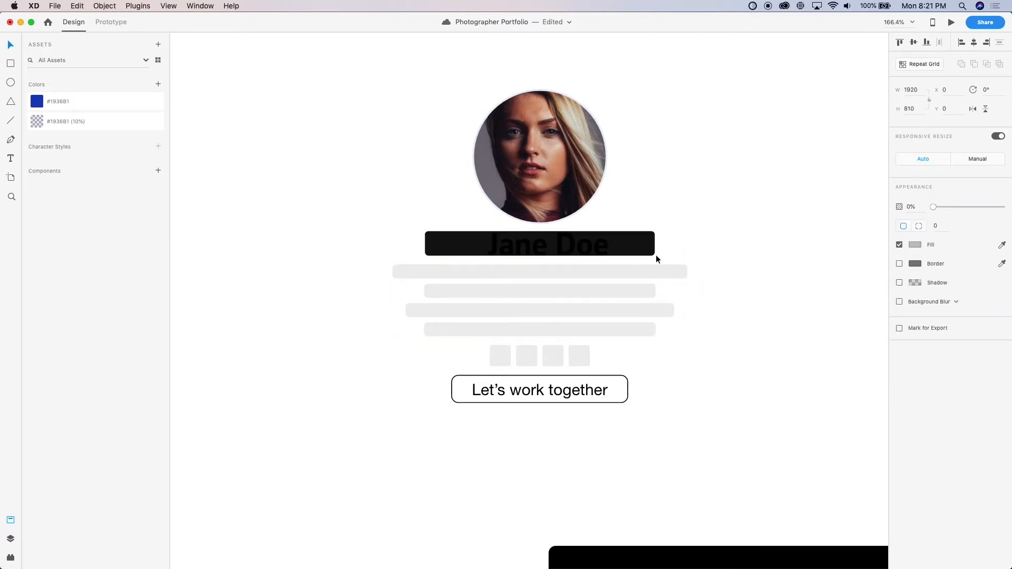
{"action": "left_click", "coordinate": [643, 242]}
{"action": "key", "text": "Delete"}
{"action": "left_click_drag", "start_coordinate": [546, 251], "coordinate": [537, 253]}
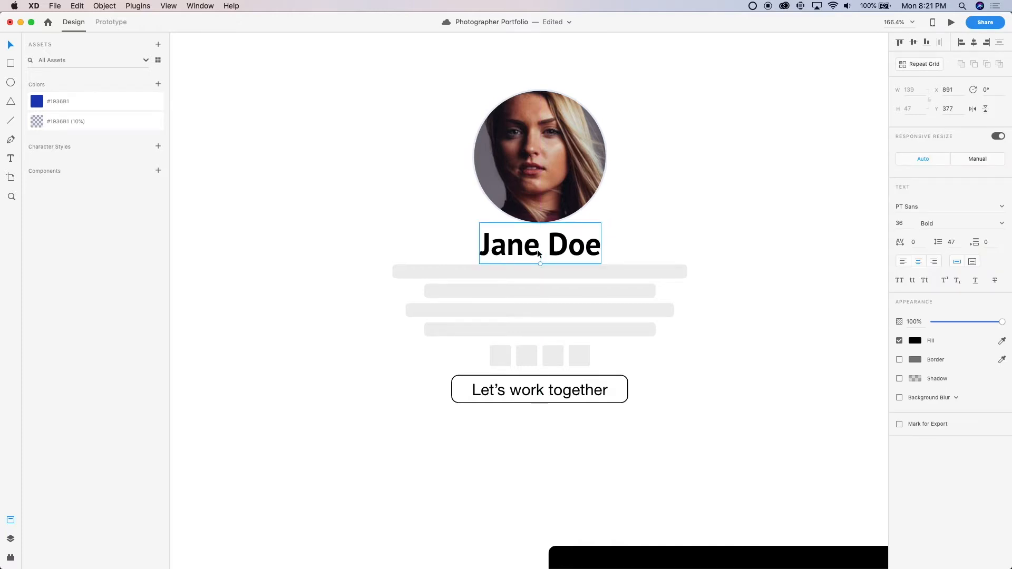
Move the bio placeholder lines, icon squares and "Let's work together" button down together, and lower the name to Y 385
{"action": "left_click", "coordinate": [556, 271], "text": "shift"}
{"action": "left_click", "coordinate": [546, 352], "text": "shift"}
{"action": "left_click", "coordinate": [541, 398], "text": "shift"}
{"action": "left_click_drag", "start_coordinate": [542, 398], "coordinate": [541, 457]}
{"action": "left_click", "coordinate": [534, 311]}
{"action": "left_click_drag", "start_coordinate": [533, 311], "coordinate": [544, 254]}
{"action": "key", "text": "Up"}
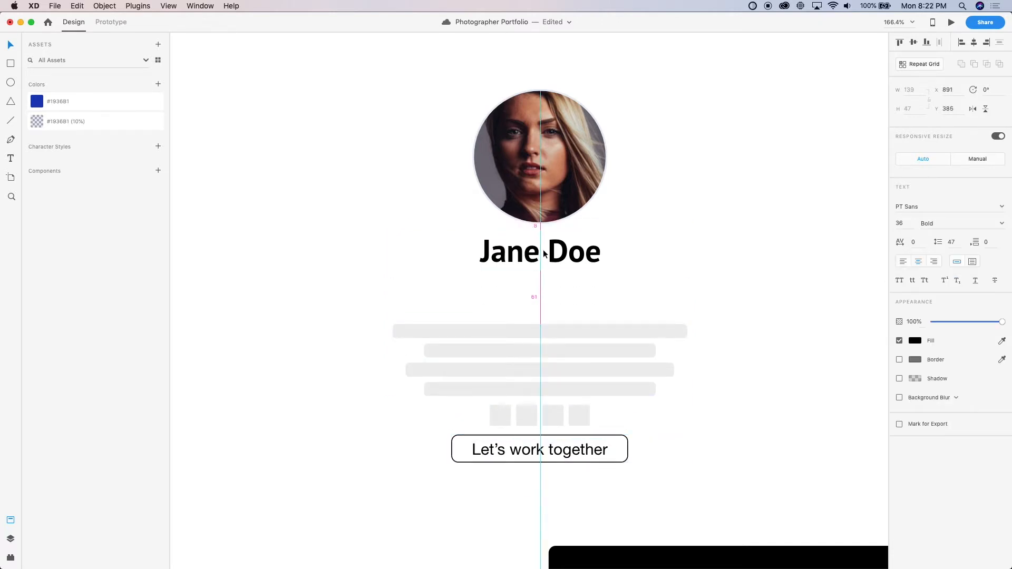
Examine the name's placement in the desktop layout and its lettering up close
{"action": "scroll", "coordinate": [545, 259], "scroll_direction": "down", "scroll_amount": 5}
{"action": "left_click", "coordinate": [545, 274]}
{"action": "scroll", "coordinate": [545, 274], "scroll_direction": "down", "scroll_amount": 5}
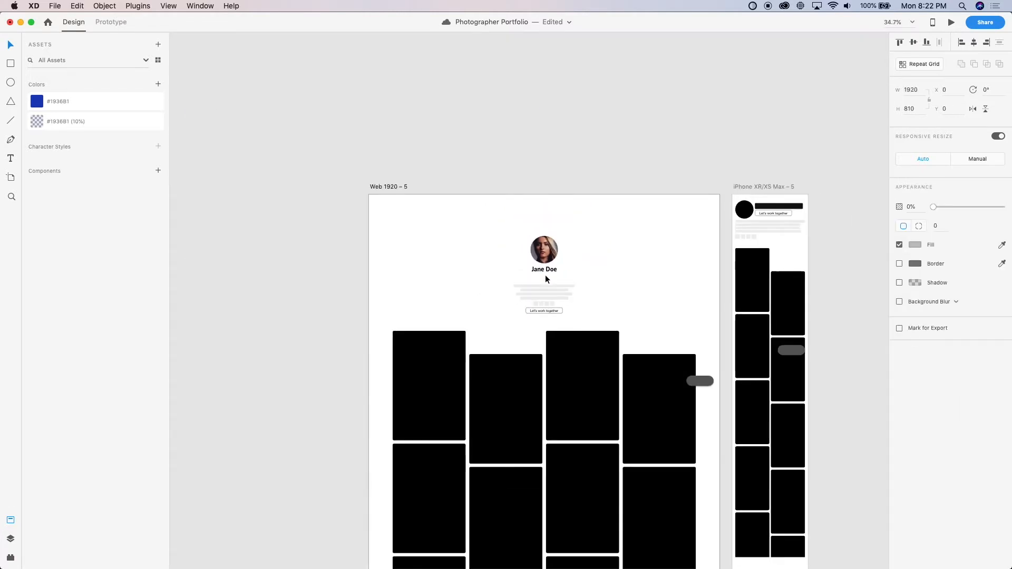
{"action": "scroll", "coordinate": [545, 274], "scroll_direction": "up", "scroll_amount": 6}
{"action": "left_click", "coordinate": [546, 263]}
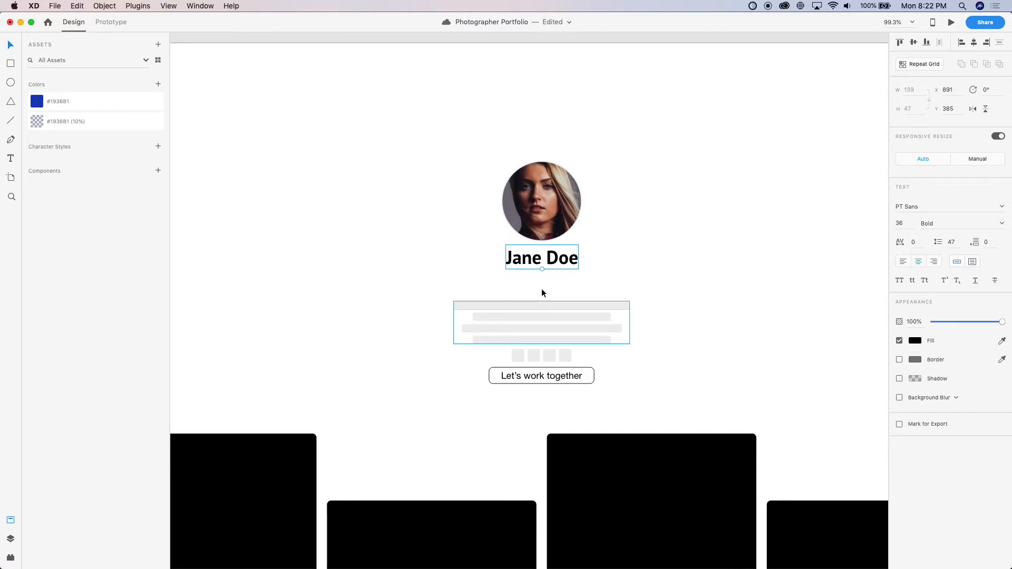
{"action": "scroll", "coordinate": [543, 288], "scroll_direction": "up", "scroll_amount": 10}
{"action": "scroll", "coordinate": [489, 218], "scroll_direction": "down", "scroll_amount": 10}
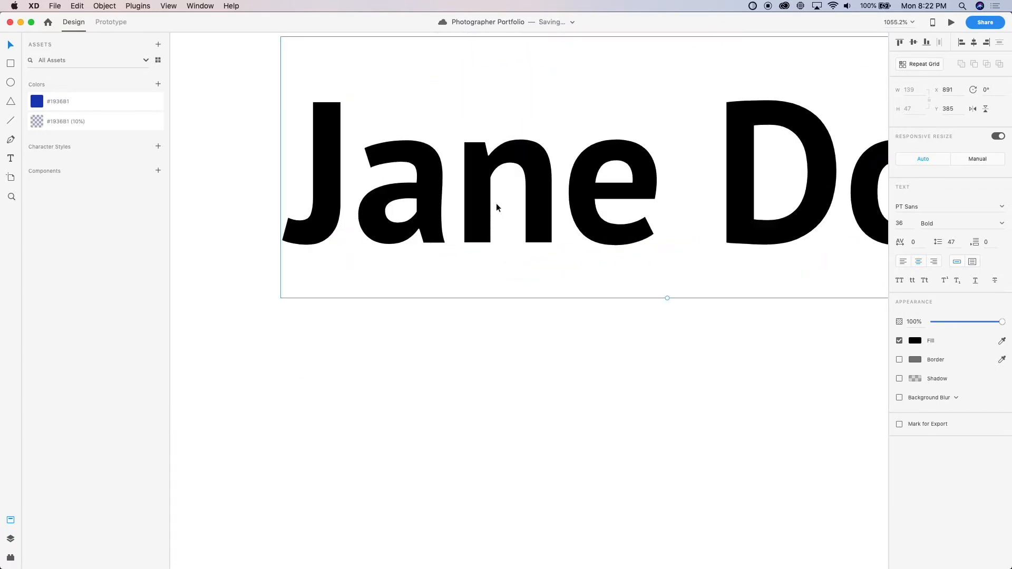
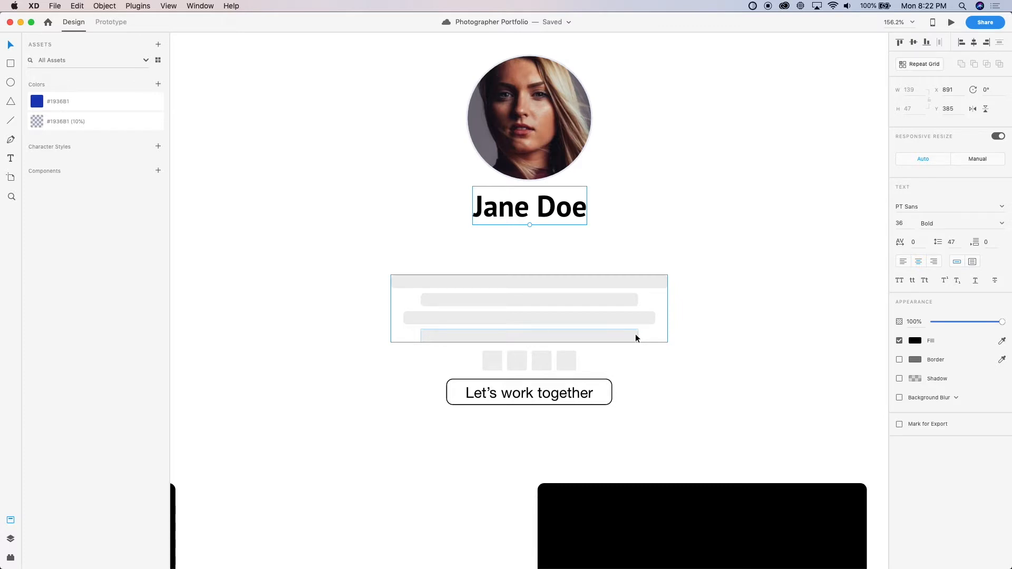
Add the text "I am a photographer" below the name in the desktop layout
{"action": "key", "text": "t"}
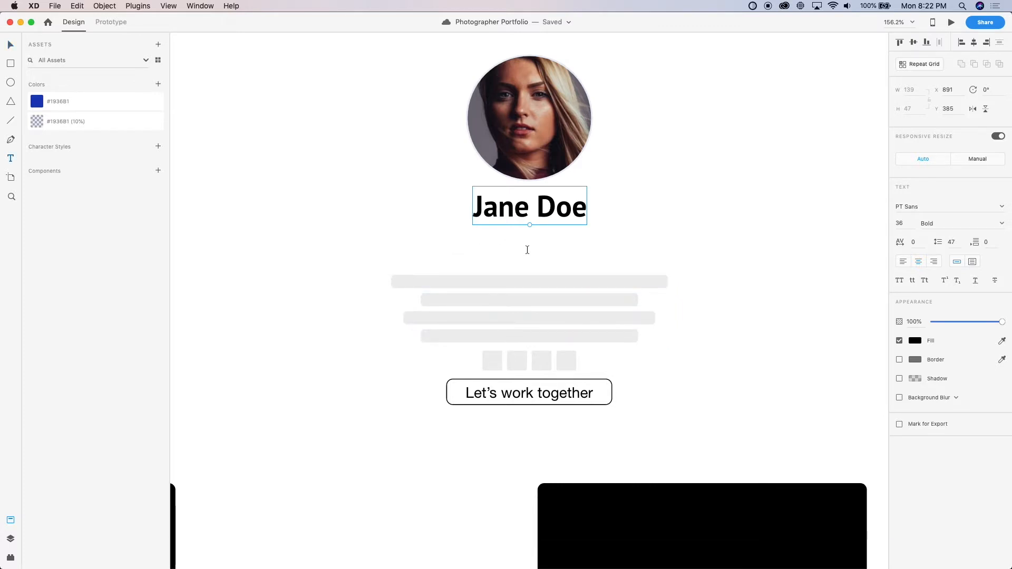
{"action": "left_click", "coordinate": [531, 250]}
{"action": "type", "text": "I am a "}
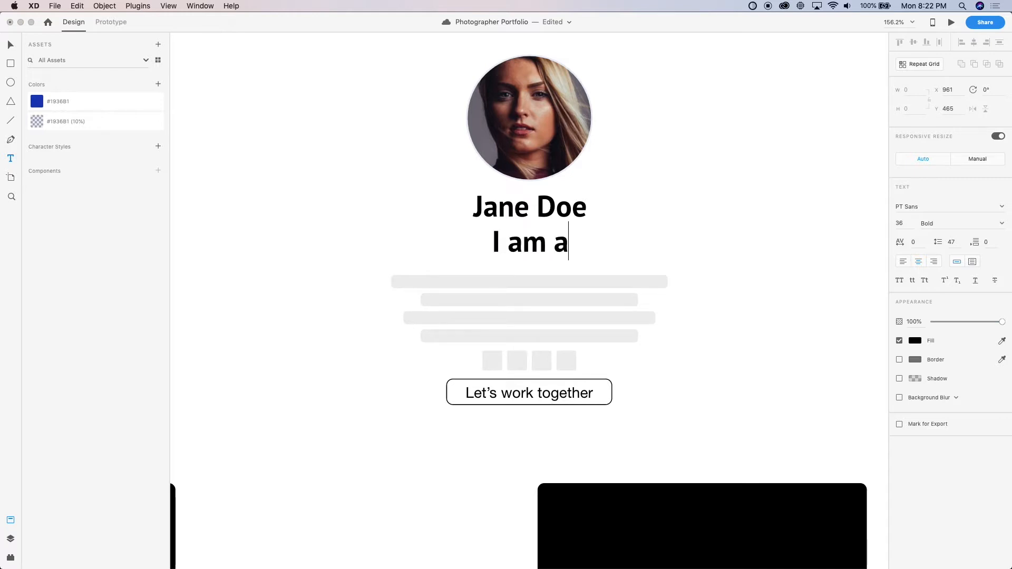
{"action": "type", "text": "photg"}
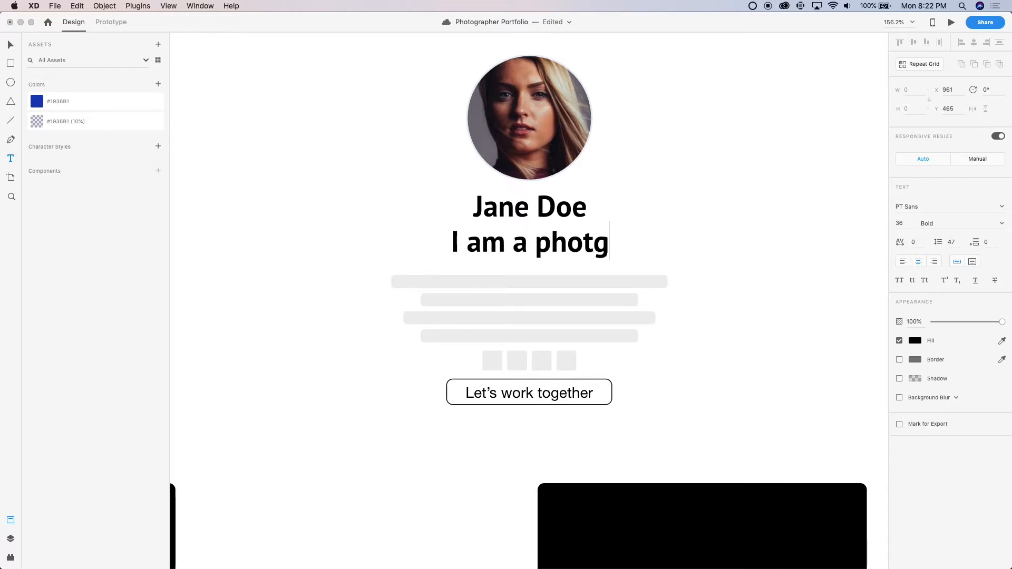
{"action": "key", "text": "BackSpace"}
{"action": "type", "text": "ographer"}
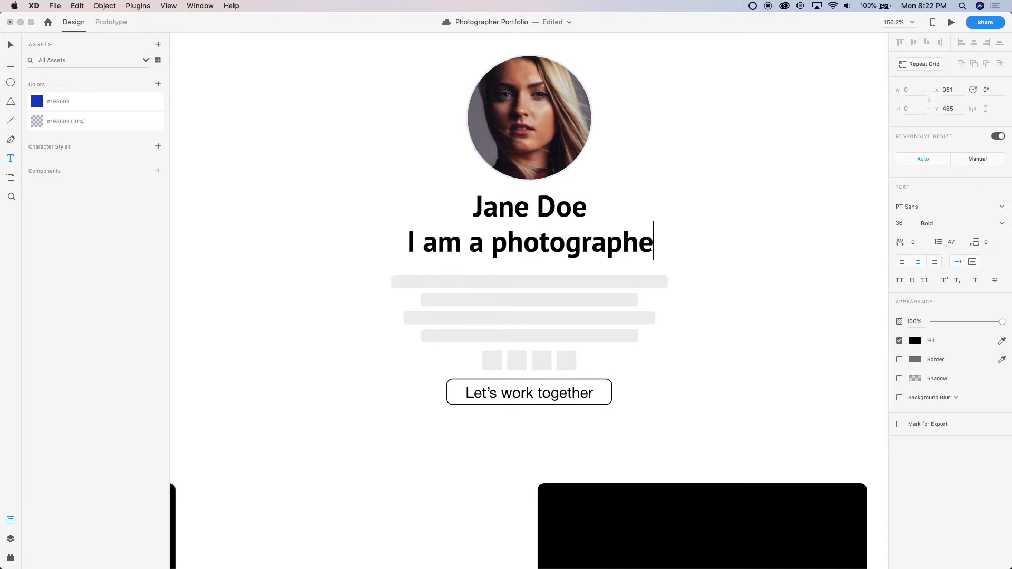
{"action": "key", "text": "Escape"}
Set the "I am a photographer" text to Regular weight at font size 24
{"action": "left_click", "coordinate": [946, 225]}
{"action": "type", "text": "Regular"}
{"action": "key", "text": "Return"}
{"action": "left_click", "coordinate": [900, 223]}
{"action": "type", "text": "26"}
{"action": "key", "text": "Return"}
{"action": "key", "text": "Down"}
{"action": "key", "text": "Down"}
{"action": "key", "text": "Down"}
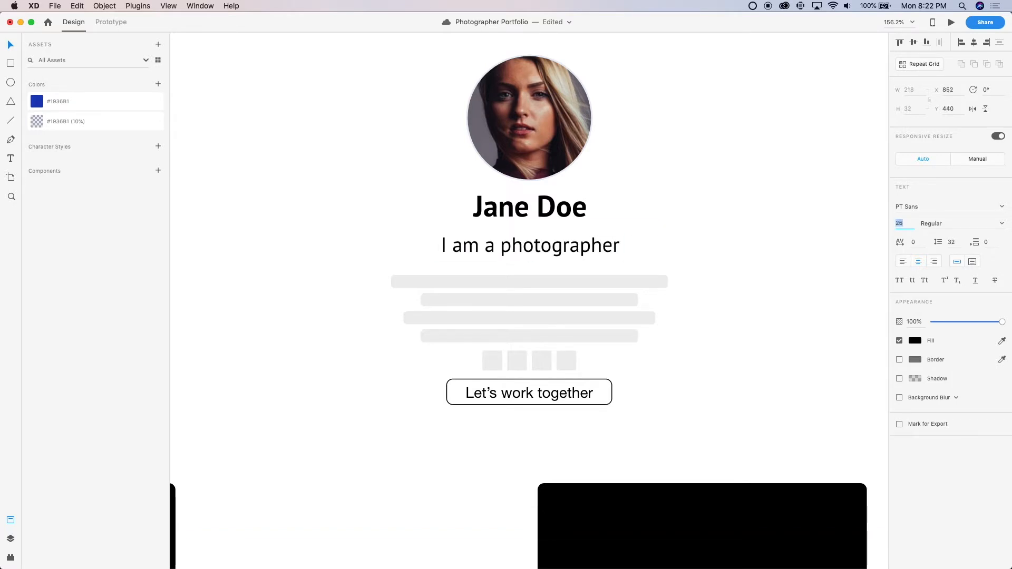
{"action": "key", "text": "Up"}
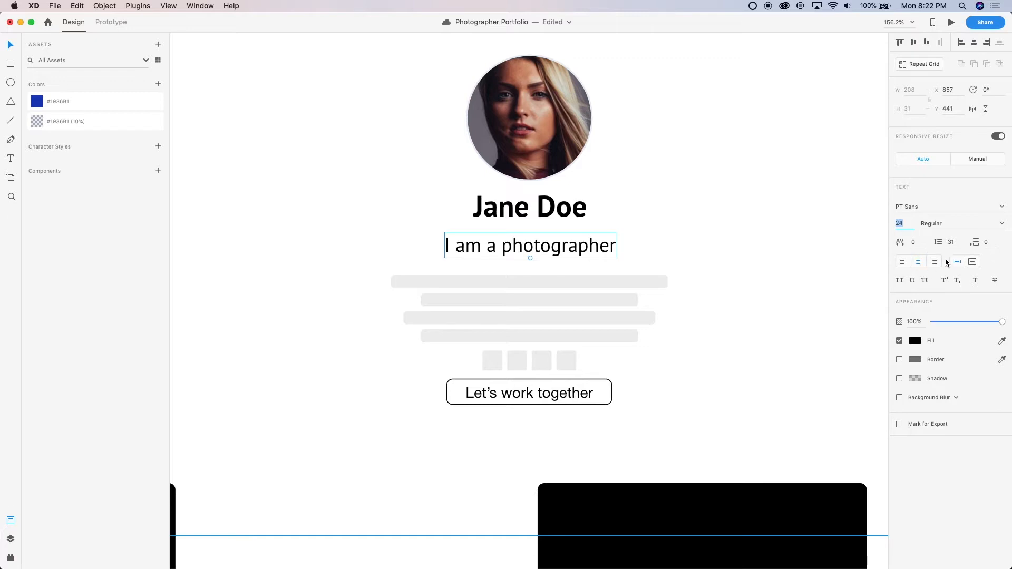
Convert the "I am a photographer" line into an area text box 375 wide and about 106 high
{"action": "left_click_drag", "start_coordinate": [579, 284], "coordinate": [289, 124]}
{"action": "key", "text": "super+z"}
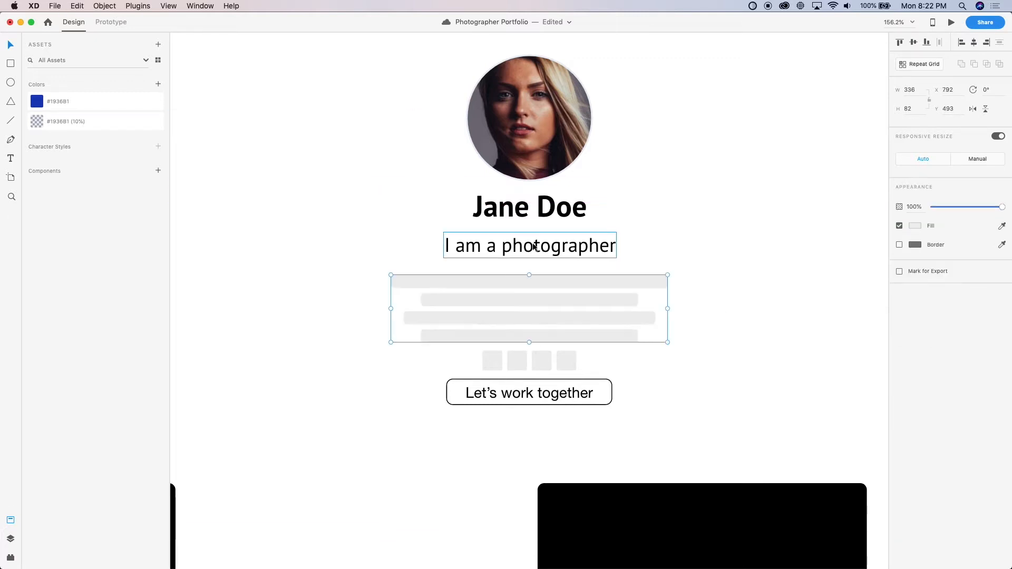
{"action": "left_click", "coordinate": [526, 250]}
{"action": "left_click_drag", "start_coordinate": [619, 246], "coordinate": [680, 253]}
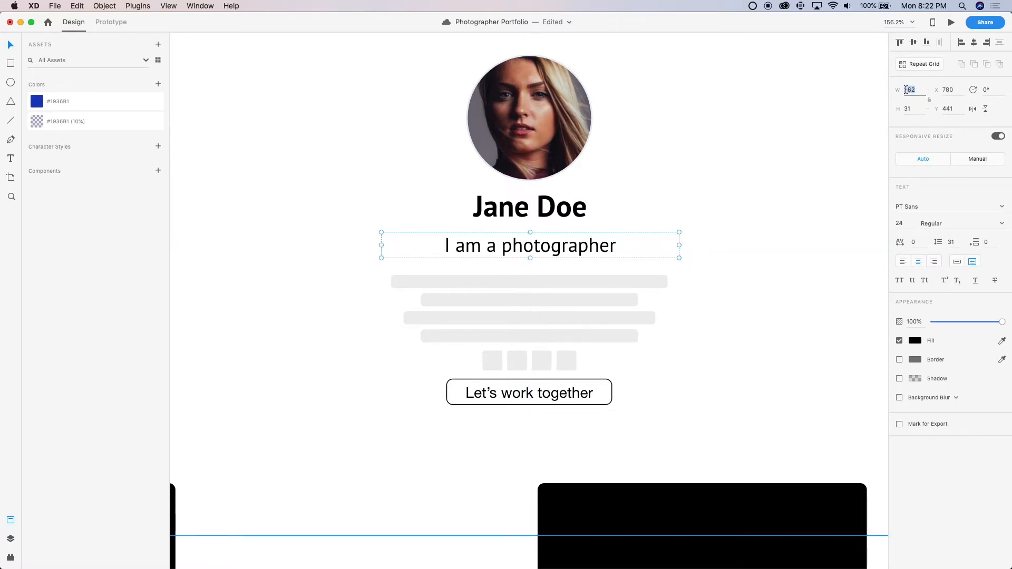
{"action": "type", "text": "375"}
{"action": "key", "text": "Return"}
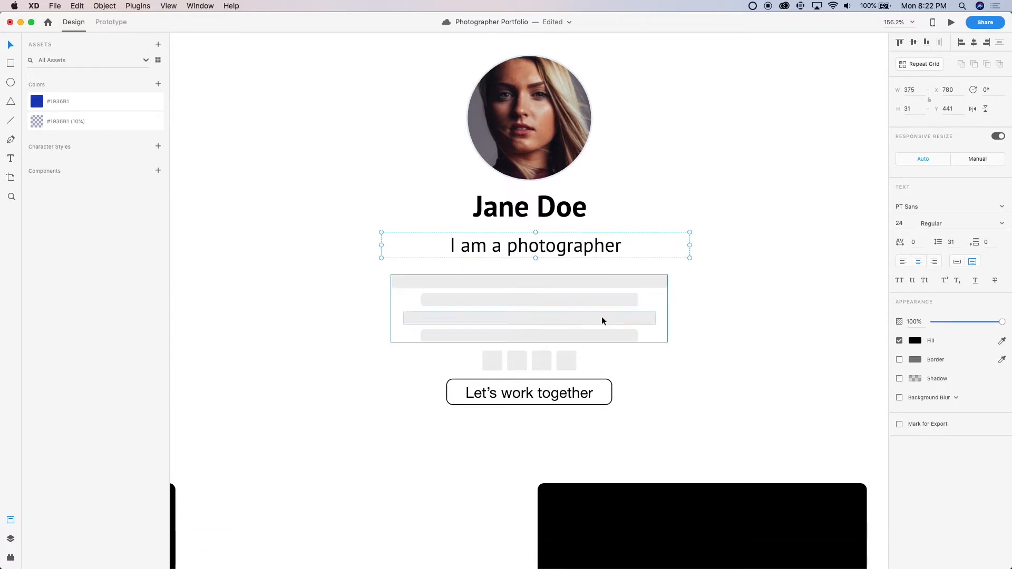
{"action": "left_click_drag", "start_coordinate": [536, 258], "coordinate": [533, 319]}
Delete the group of grey bio placeholder lines behind the text box
{"action": "left_click", "coordinate": [505, 336]}
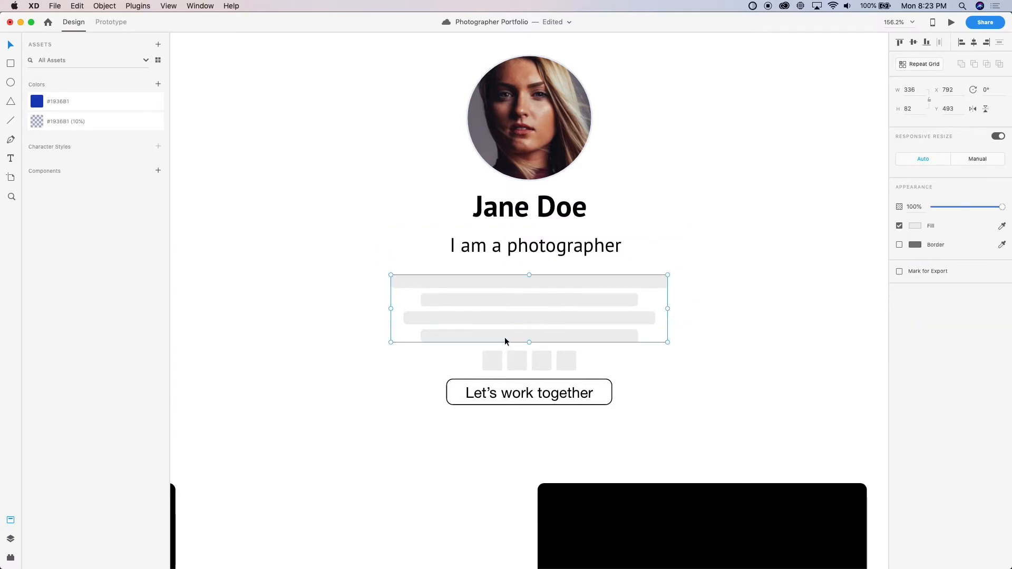
{"action": "key", "text": "Delete"}
{"action": "left_click", "coordinate": [507, 262]}
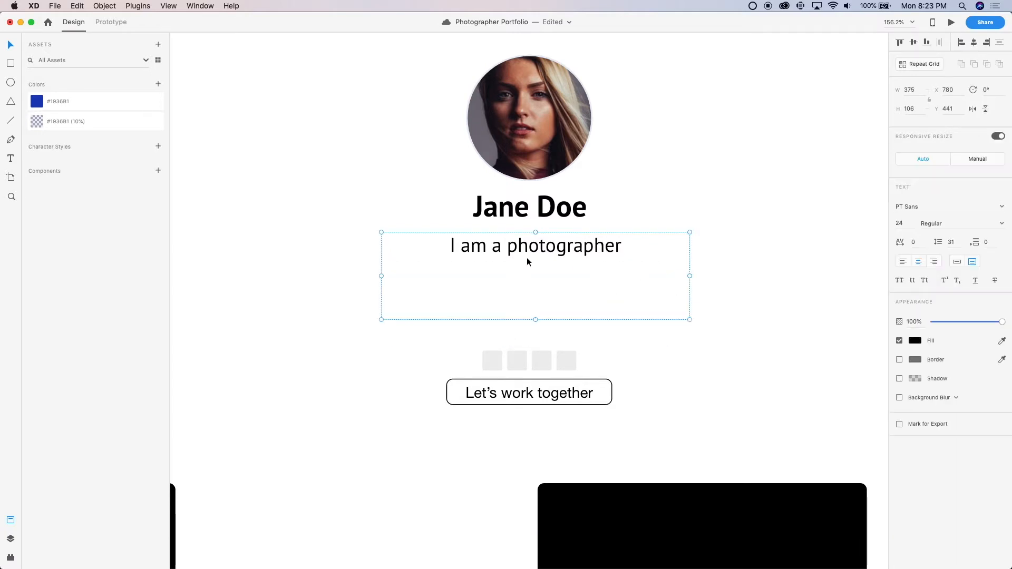
Continue the bio sentence after "photographer" with "in sunny south florida"
{"action": "double_click", "coordinate": [526, 258]}
{"action": "key", "text": "Right"}
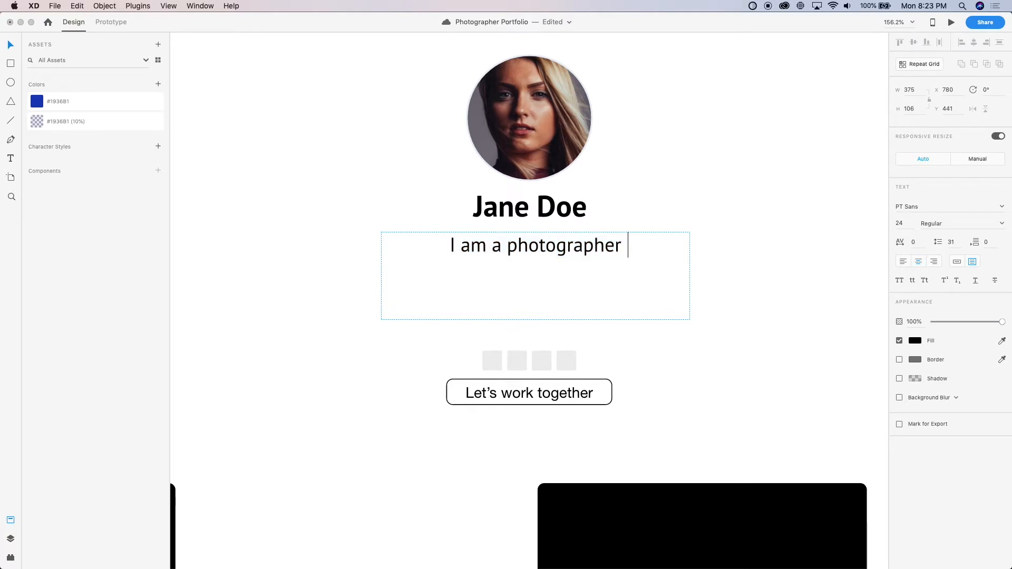
{"action": "type", "text": "infoi"}
{"action": "key", "text": "BackSpace"}
{"action": "key", "text": "BackSpace"}
{"action": "key", "text": "BackSpace"}
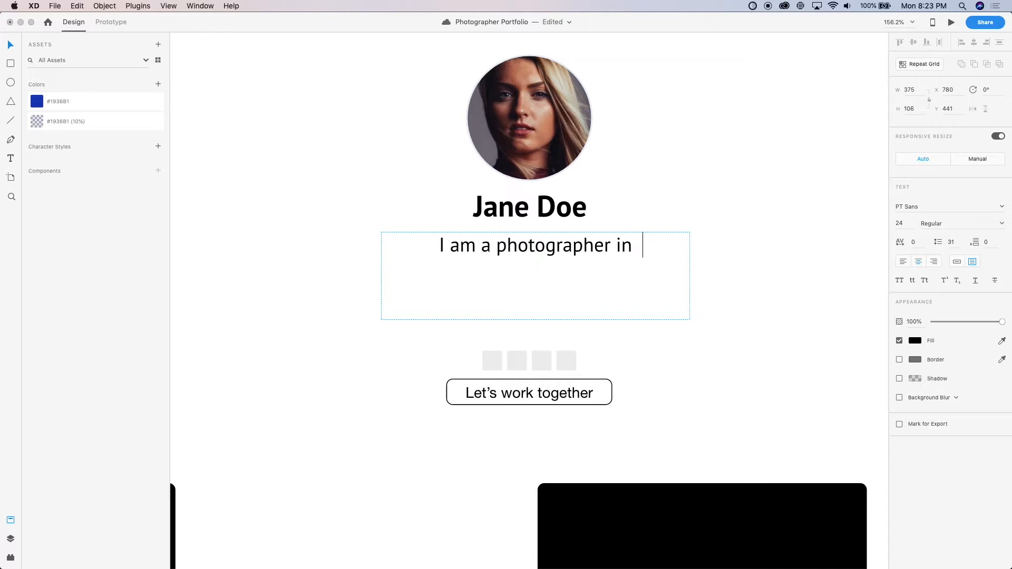
{"action": "type", "text": "sunny "}
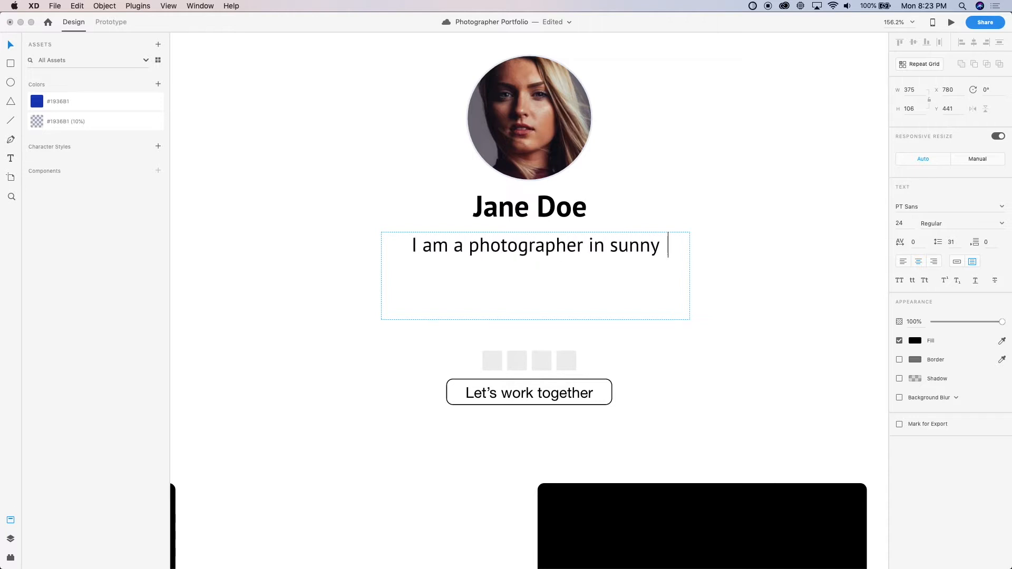
{"action": "type", "text": "south florida"}
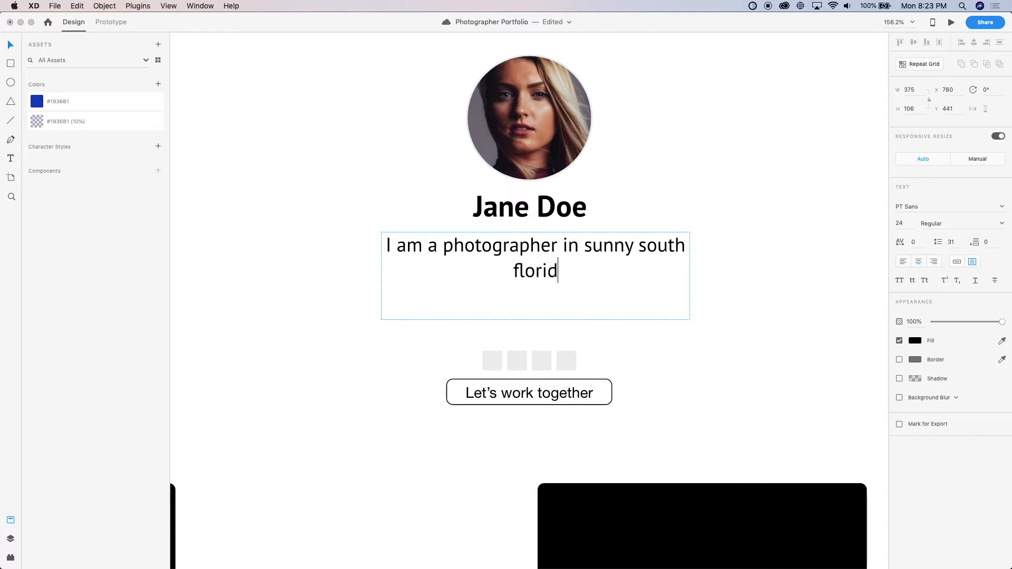
Capitalise "South" and "Florida" in the bio and end the sentence with a period
{"action": "key", "text": "shift+Right"}
{"action": "type", "text": "F"}
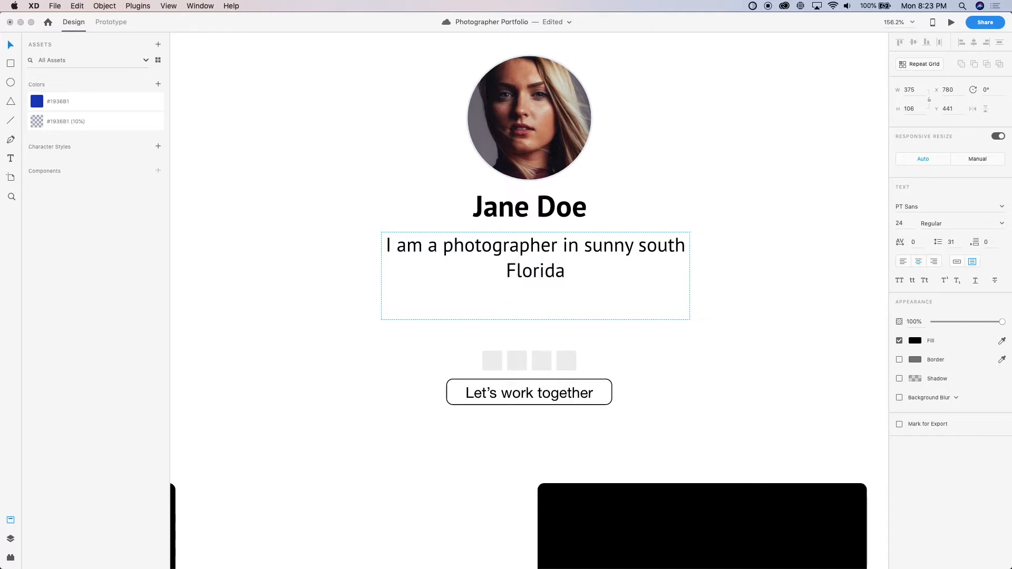
{"action": "key", "text": "shift+Right"}
{"action": "type", "text": "S"}
{"action": "key", "text": "Down"}
{"action": "type", "text": "."}
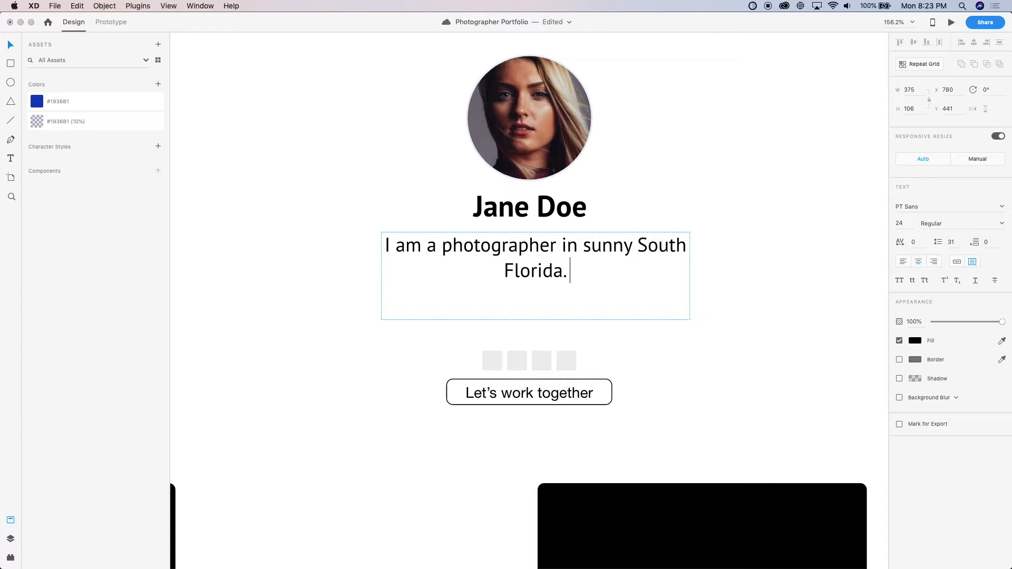
{"action": "type", "text": " I love sho"}
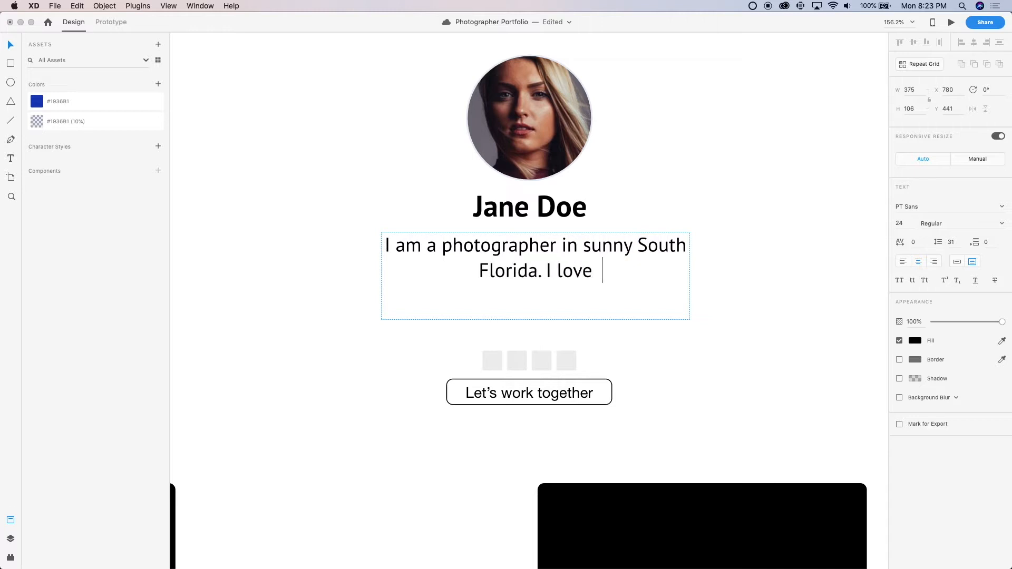
Add a second bio sentence reading "I love working weddings and corporate events."
{"action": "key", "text": "BackSpace"}
{"action": "key", "text": "BackSpace"}
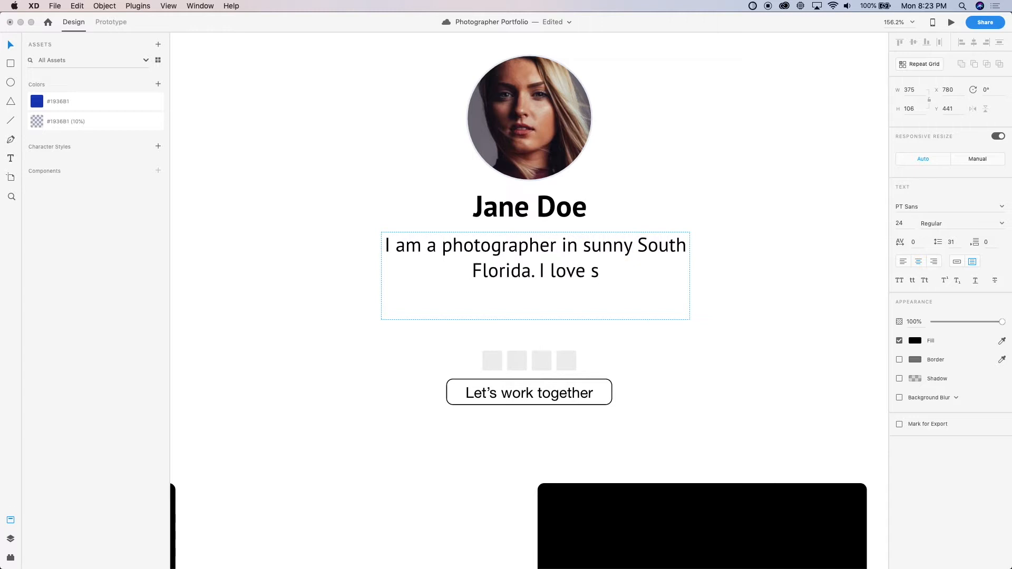
{"action": "key", "text": "BackSpace"}
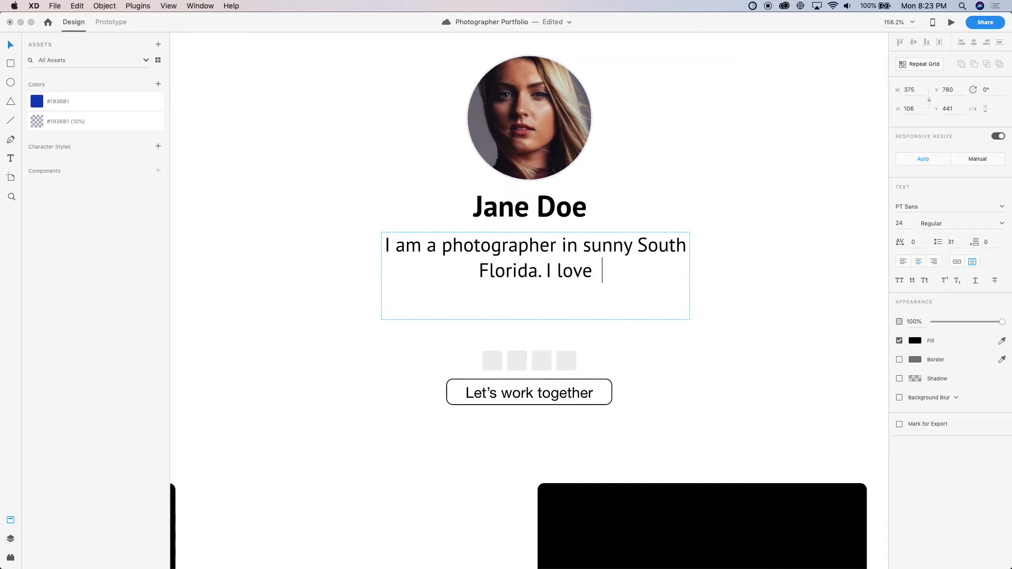
{"action": "type", "text": "workin"}
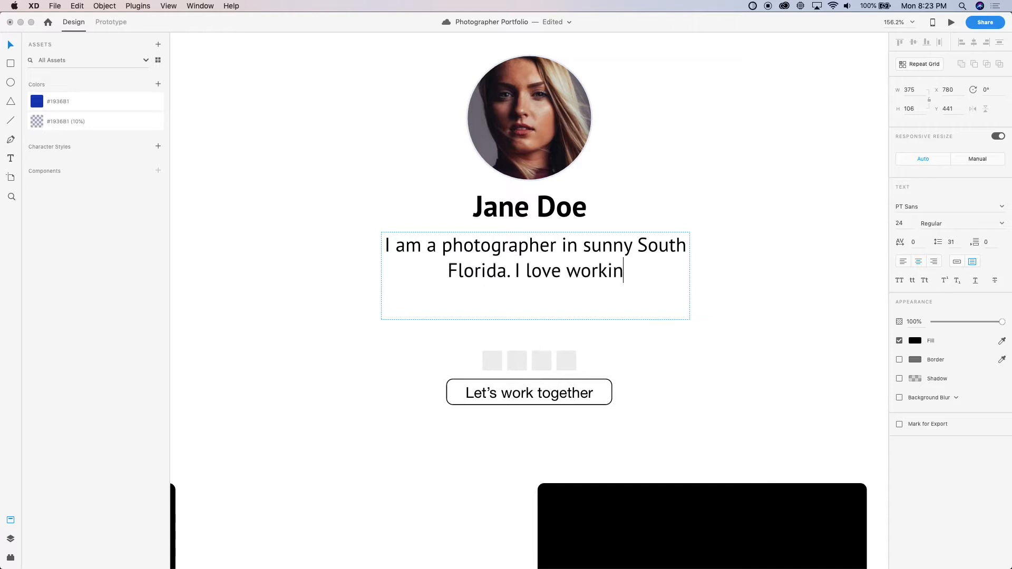
{"action": "type", "text": "g w"}
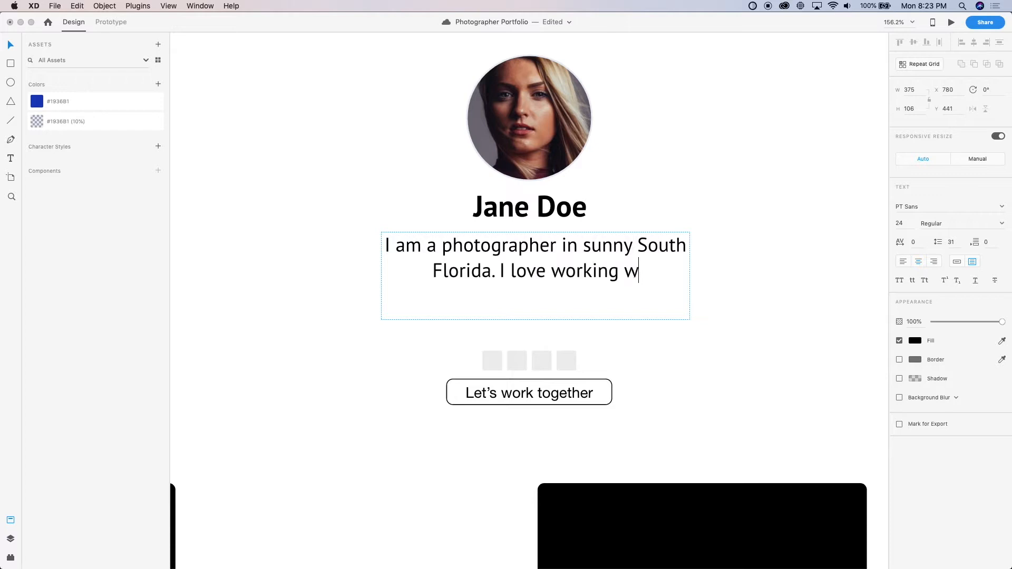
{"action": "type", "text": "eddings and"}
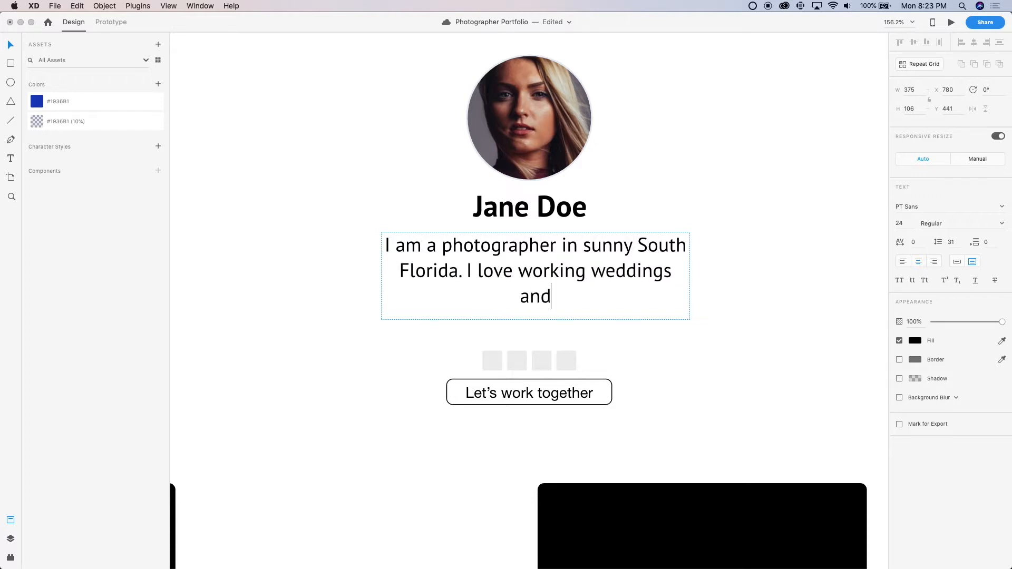
{"action": "type", "text": " corp"}
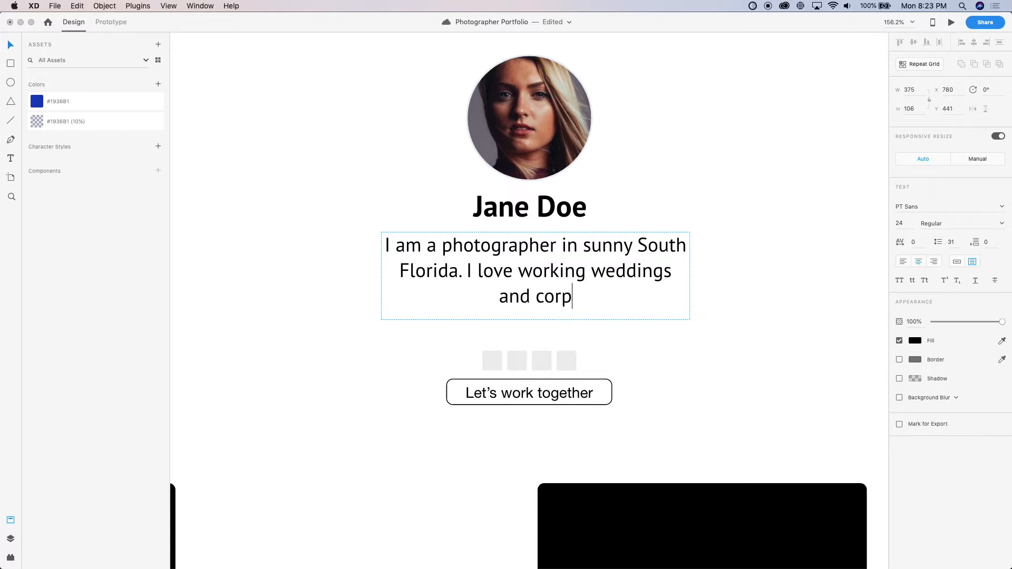
{"action": "type", "text": "orate events."}
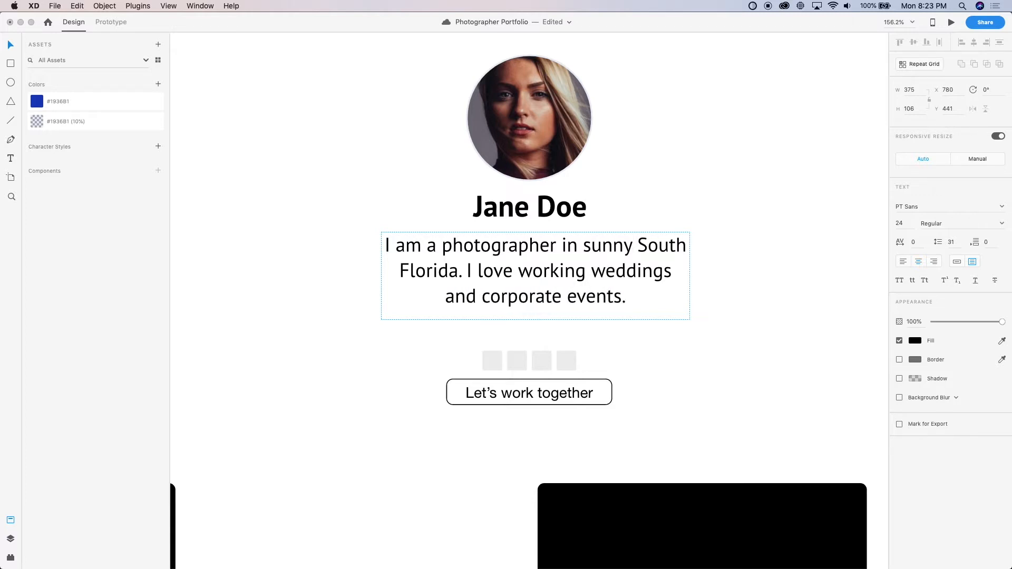
{"action": "left_click", "coordinate": [716, 357]}
Reduce the bio text box's height to 93 and lower the text's opacity to 72%
{"action": "scroll", "coordinate": [716, 357], "scroll_direction": "down", "scroll_amount": 5}
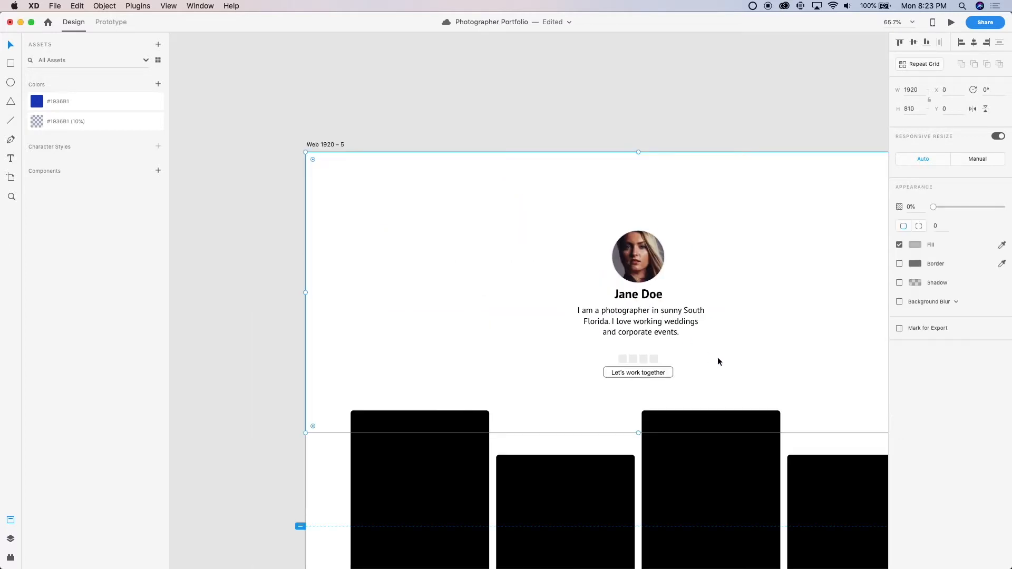
{"action": "scroll", "coordinate": [717, 357], "scroll_direction": "down", "scroll_amount": 2}
{"action": "scroll", "coordinate": [716, 356], "scroll_direction": "up", "scroll_amount": 5}
{"action": "scroll", "coordinate": [717, 356], "scroll_direction": "right", "scroll_amount": 3}
{"action": "left_click", "coordinate": [552, 301]}
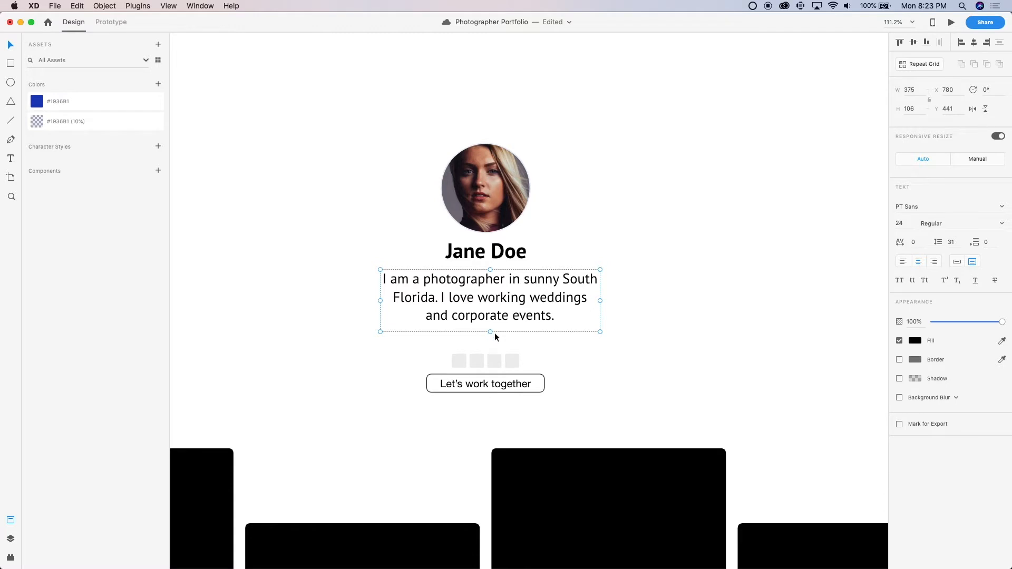
{"action": "left_click_drag", "start_coordinate": [490, 332], "coordinate": [491, 323]}
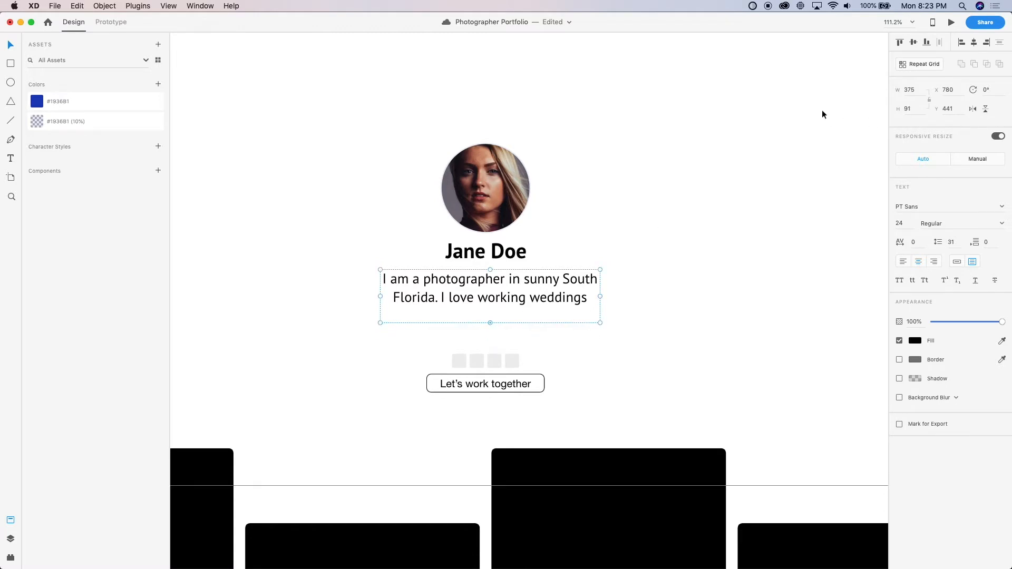
{"action": "left_click", "coordinate": [907, 107]}
{"action": "type", "text": "93"}
{"action": "key", "text": "Return"}
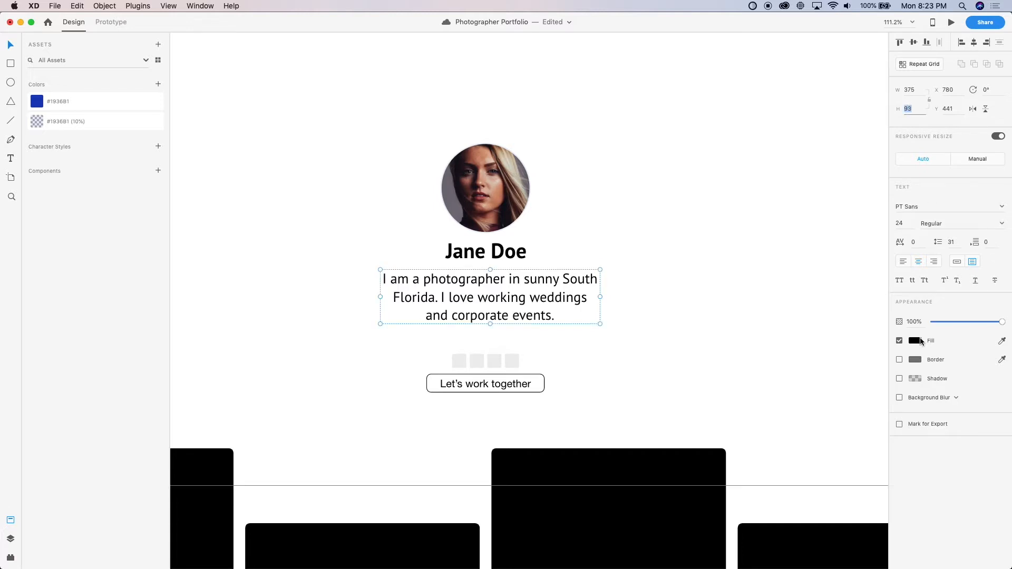
{"action": "left_click_drag", "start_coordinate": [1002, 321], "coordinate": [989, 322]}
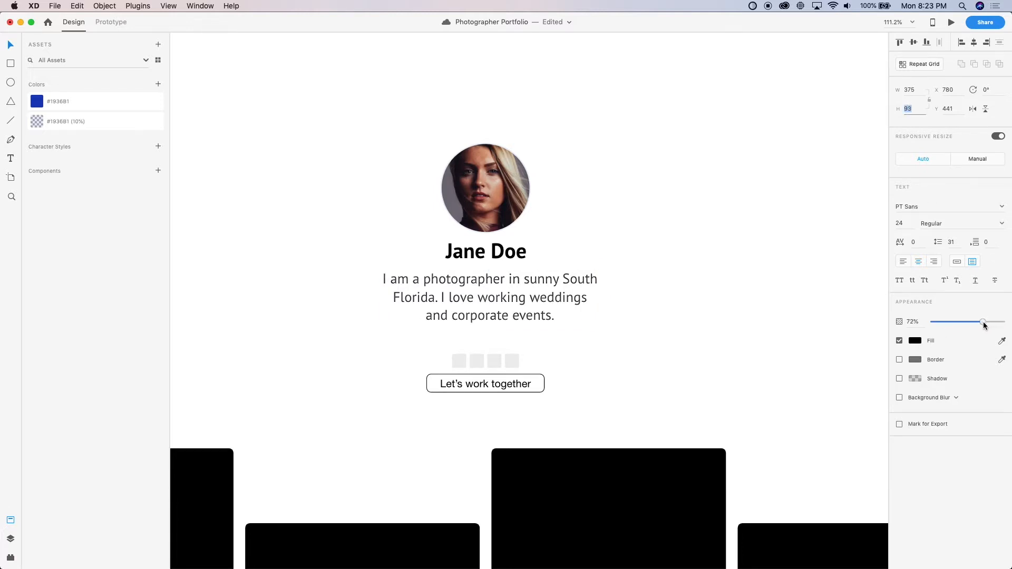
{"action": "type", "text": "7"}
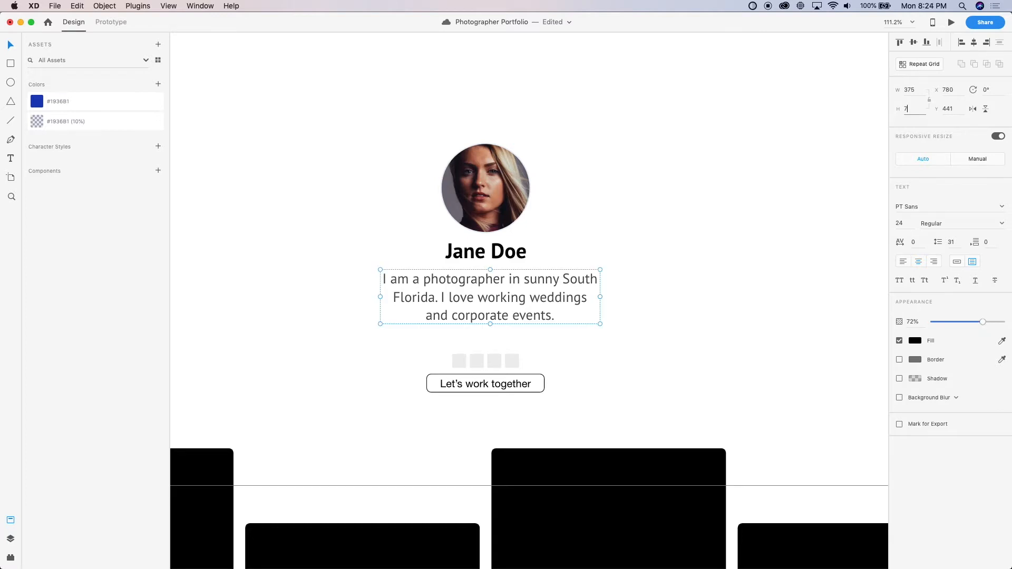
Sample the bio text's grey with the contrast checker to examine its legibility against the white background
{"action": "scroll", "coordinate": [768, 294], "scroll_direction": "up", "scroll_amount": 5}
{"action": "scroll", "coordinate": [488, 328], "scroll_direction": "left", "scroll_amount": 5}
{"action": "scroll", "coordinate": [488, 328], "scroll_direction": "down", "scroll_amount": 4}
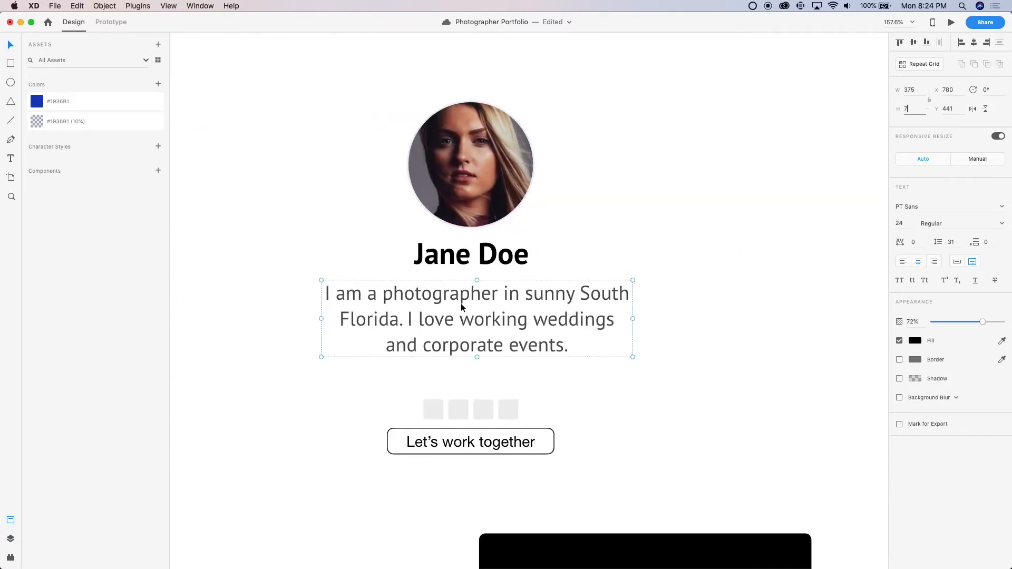
{"action": "scroll", "coordinate": [472, 309], "scroll_direction": "up", "scroll_amount": 3}
{"action": "left_click", "coordinate": [753, 6]}
{"action": "left_click", "coordinate": [695, 34]}
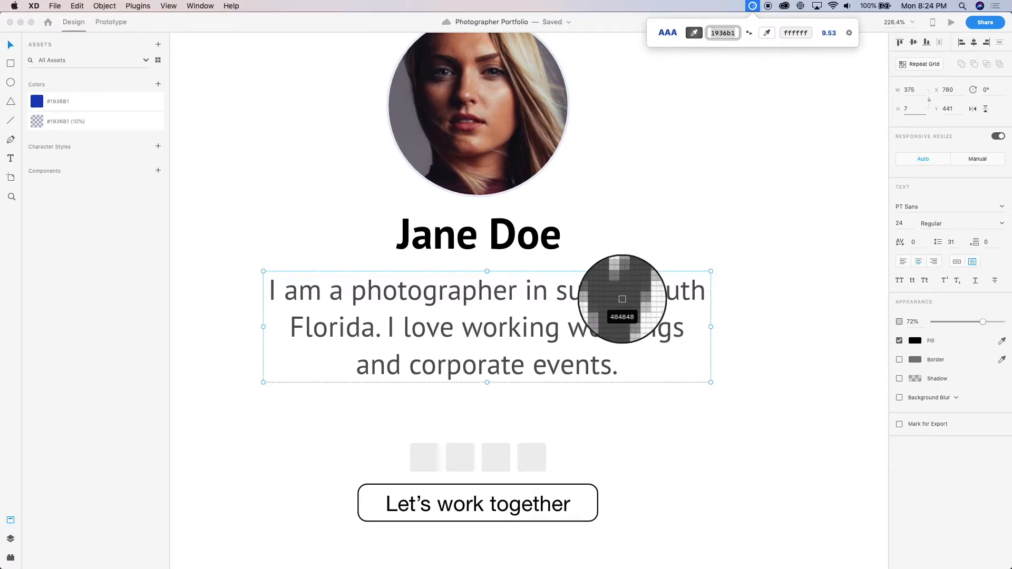
{"action": "left_click", "coordinate": [622, 299]}
{"action": "left_click", "coordinate": [641, 221]}
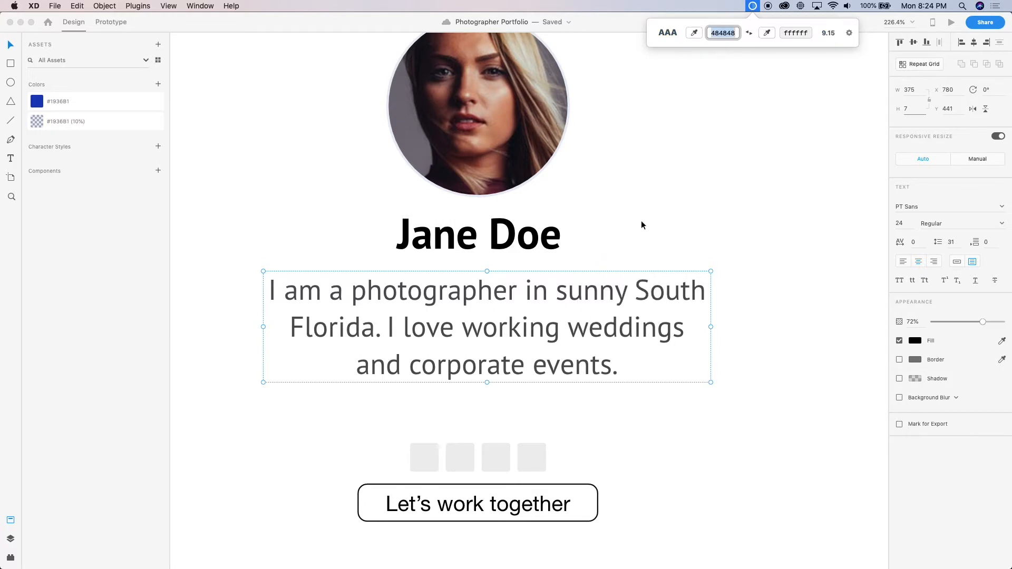
{"action": "left_click", "coordinate": [641, 221]}
{"action": "left_click", "coordinate": [628, 255]}
{"action": "scroll", "coordinate": [628, 235], "scroll_direction": "down", "scroll_amount": 5}
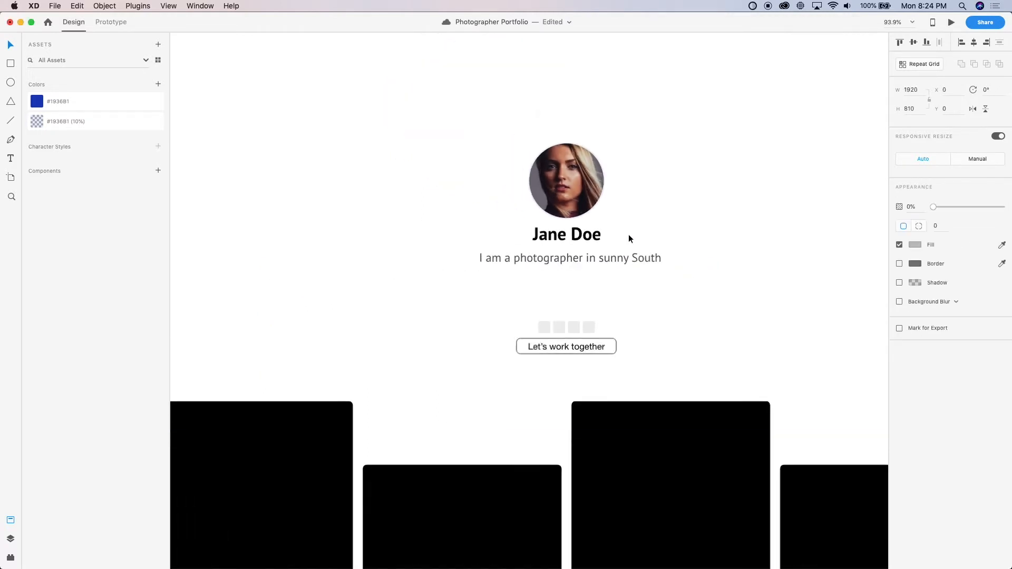
Enlarge the collapsed bio text box to a height of 93 so all lines fit, and set the text's opacity to 70%
{"action": "scroll", "coordinate": [629, 235], "scroll_direction": "up", "scroll_amount": 5}
{"action": "key", "text": "super+z"}
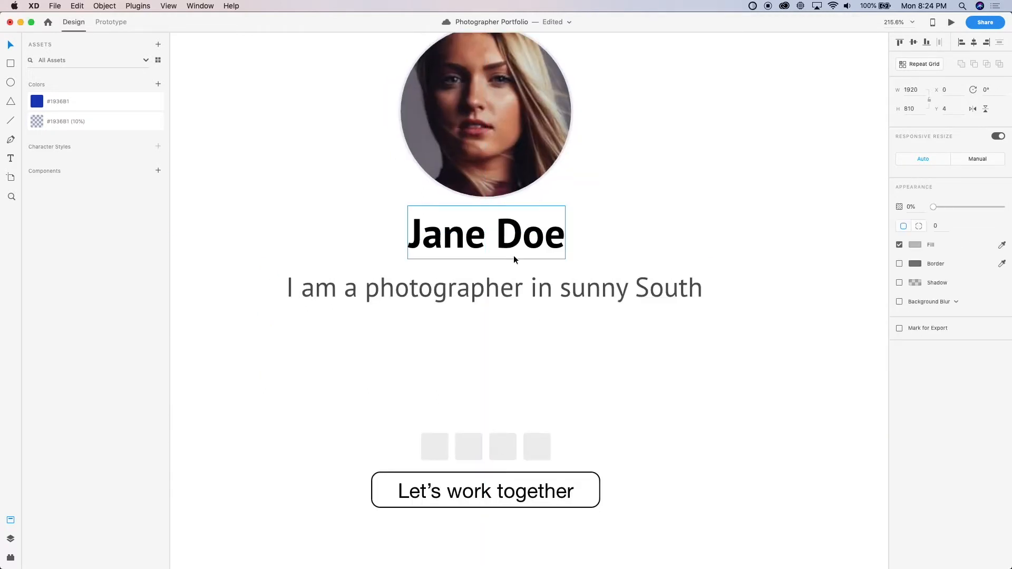
{"action": "left_click", "coordinate": [489, 273]}
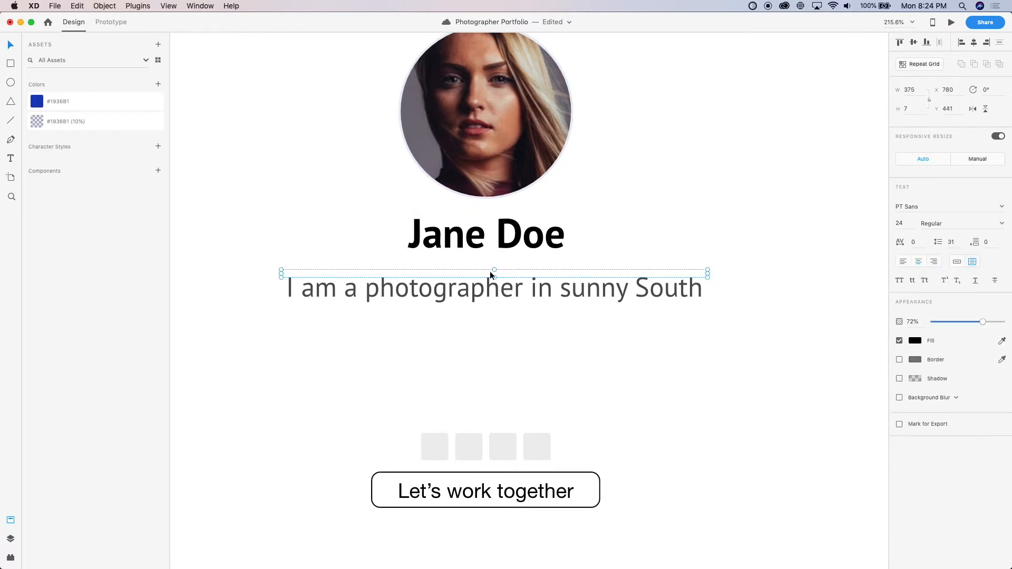
{"action": "left_click_drag", "start_coordinate": [494, 276], "coordinate": [506, 375]}
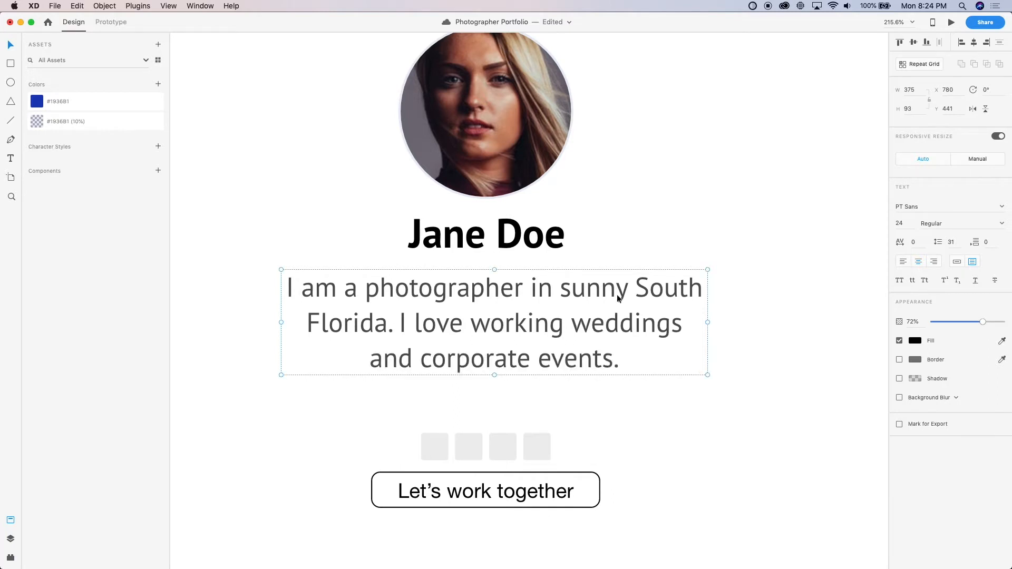
{"action": "left_click", "coordinate": [912, 110]}
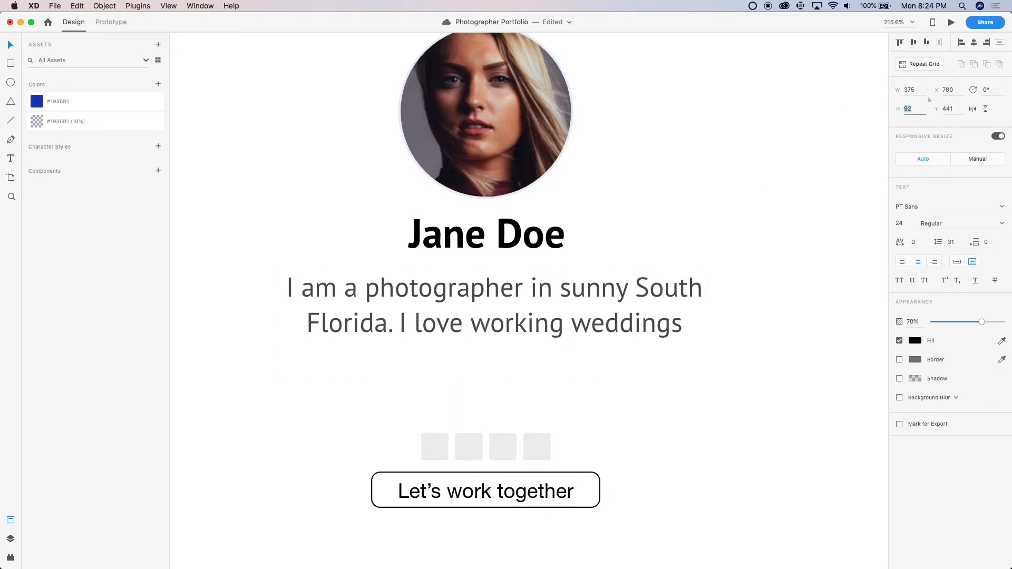
{"action": "left_click", "coordinate": [730, 216]}
{"action": "scroll", "coordinate": [728, 213], "scroll_direction": "down", "scroll_amount": 5}
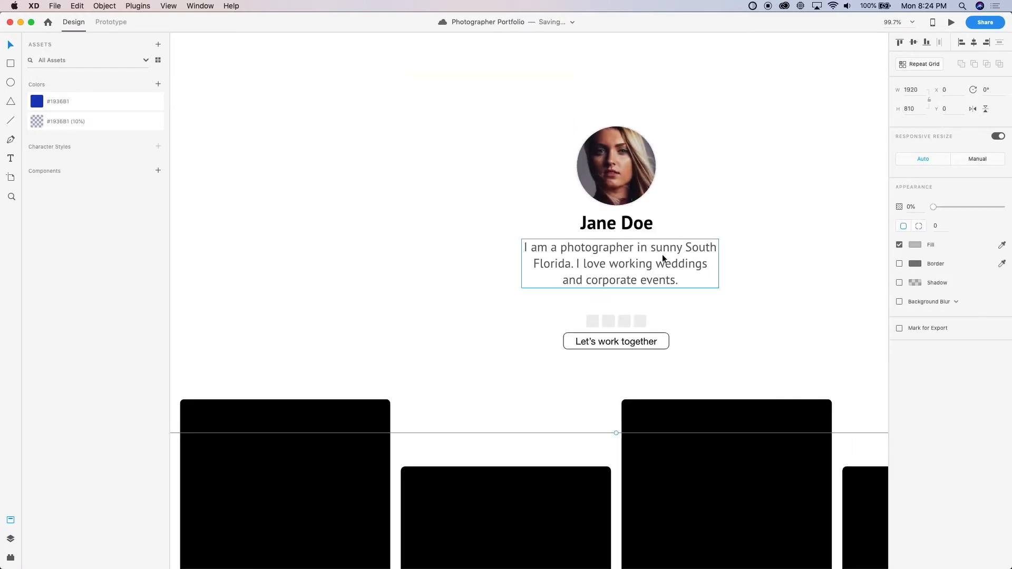
Centre the bio text box beneath the name heading at X 773, Y 438
{"action": "left_click", "coordinate": [659, 249]}
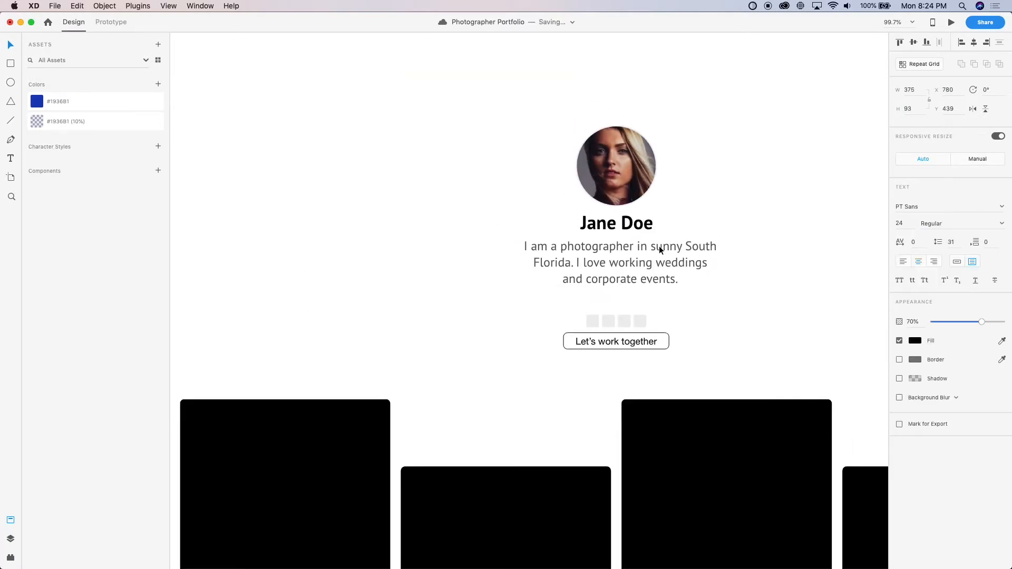
{"action": "scroll", "coordinate": [659, 245], "scroll_direction": "up", "scroll_amount": 5}
{"action": "left_click_drag", "start_coordinate": [659, 246], "coordinate": [631, 240]}
{"action": "left_click", "coordinate": [602, 204]}
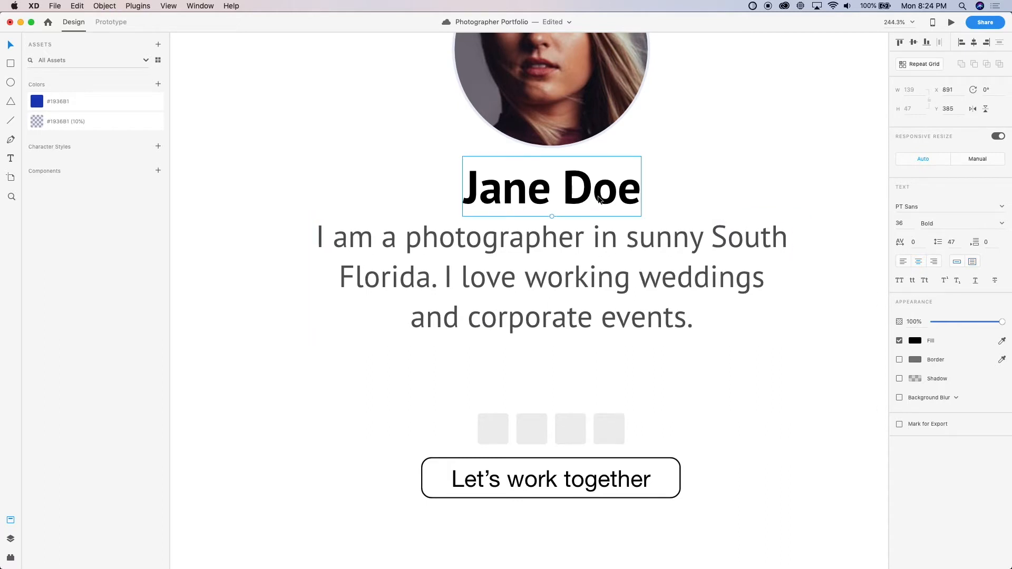
{"action": "left_click", "coordinate": [574, 150]}
{"action": "left_click", "coordinate": [583, 245]}
{"action": "left_click_drag", "start_coordinate": [578, 248], "coordinate": [578, 251]}
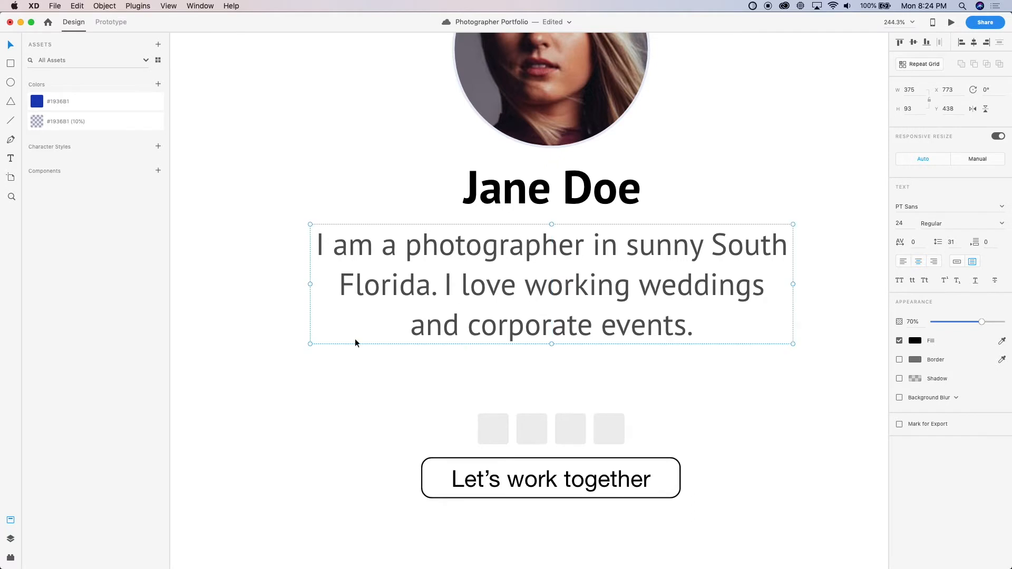
Move the row of four grey icon placeholders up to Y 547, just beneath the bio, and save the document
{"action": "left_click", "coordinate": [246, 414]}
{"action": "scroll", "coordinate": [327, 418], "scroll_direction": "down", "scroll_amount": 5}
{"action": "scroll", "coordinate": [327, 418], "scroll_direction": "up", "scroll_amount": 4}
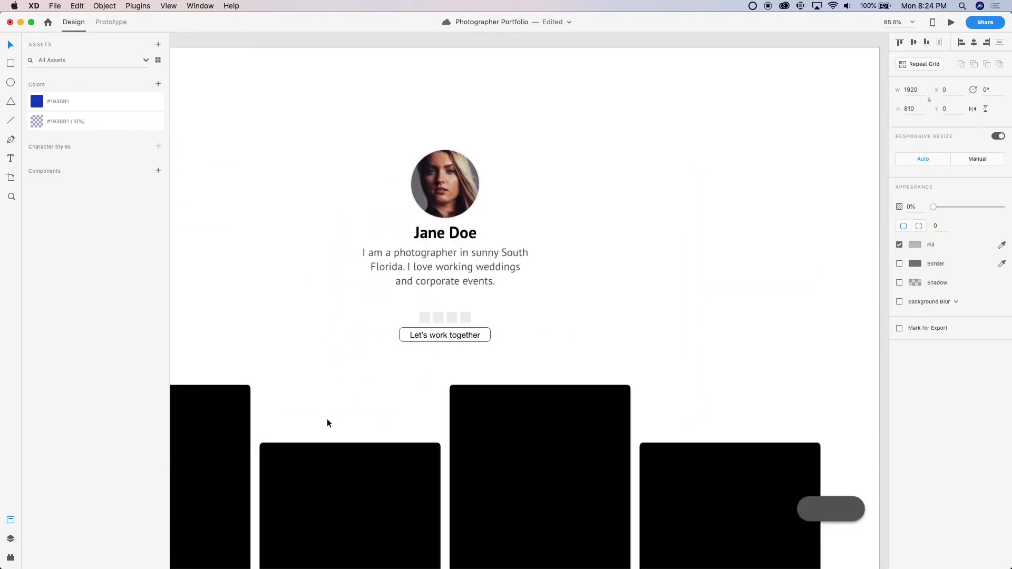
{"action": "scroll", "coordinate": [437, 304], "scroll_direction": "up", "scroll_amount": 2}
{"action": "scroll", "coordinate": [447, 317], "scroll_direction": "up", "scroll_amount": 2}
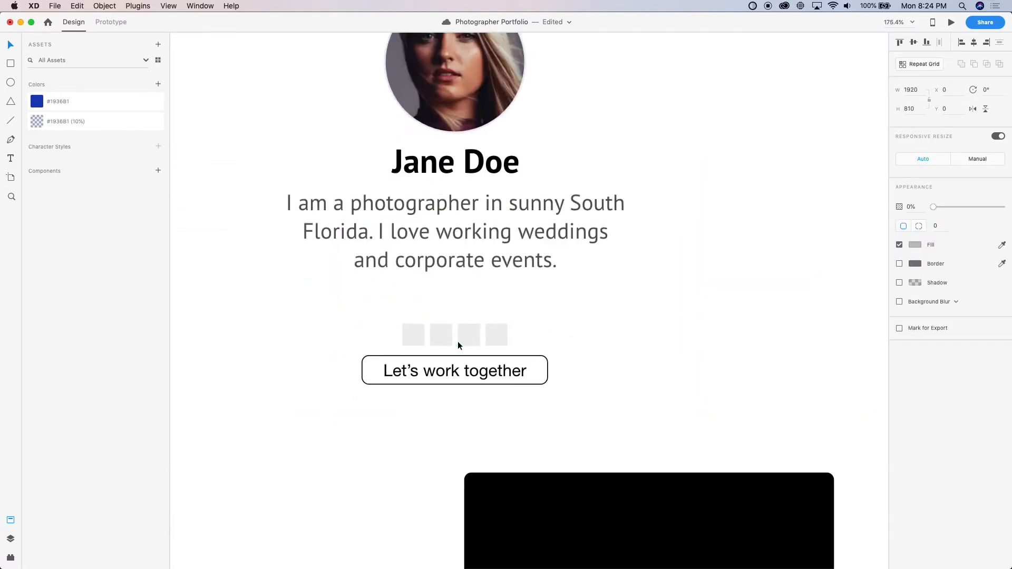
{"action": "left_click_drag", "start_coordinate": [448, 341], "coordinate": [440, 292]}
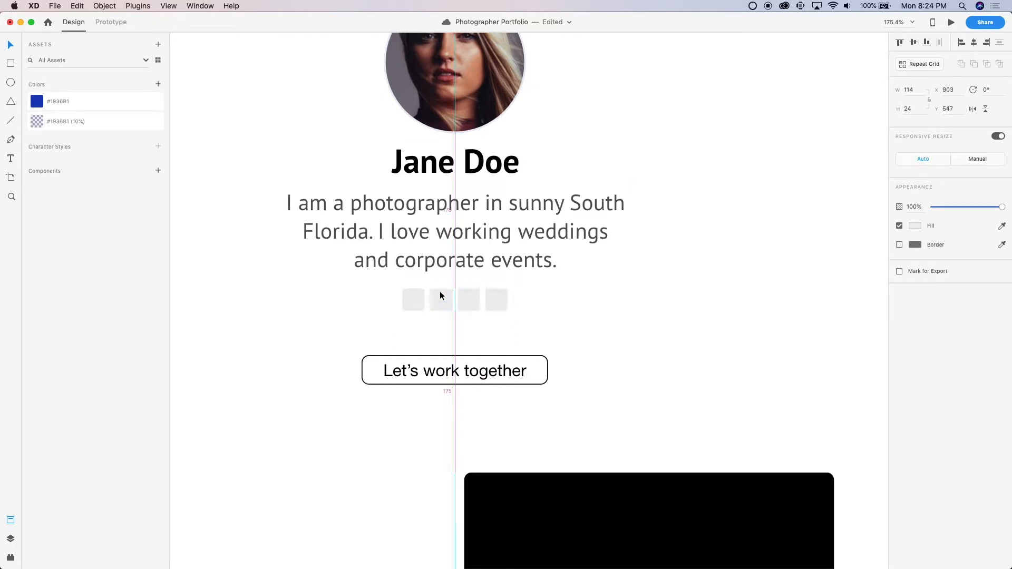
{"action": "key", "text": "shift+Down"}
{"action": "key", "text": "super+Tab"}
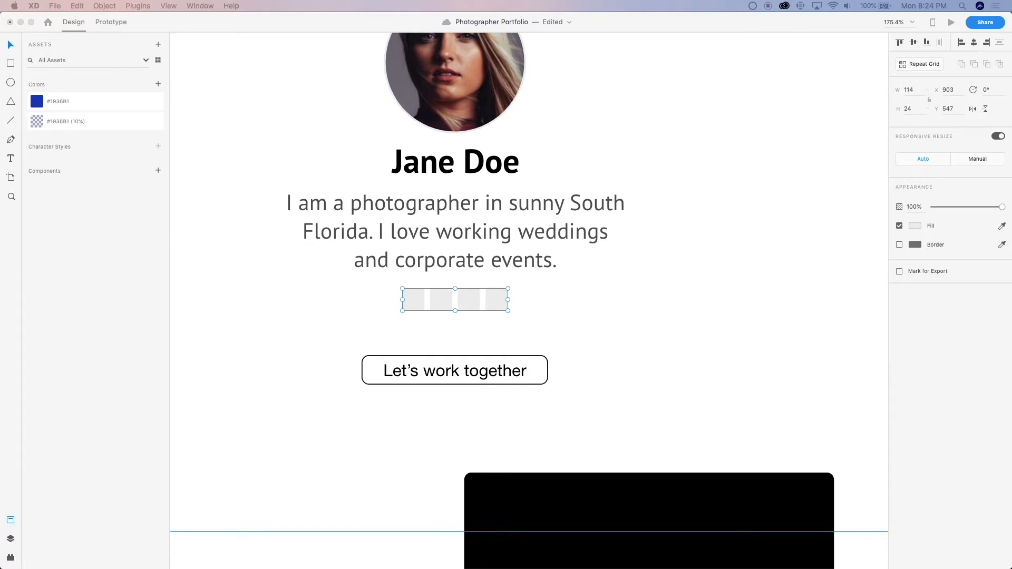
{"action": "key", "text": "super+s"}
Switch to Chrome and open the Font Awesome website from the search results
{"action": "key", "text": "super+Tab"}
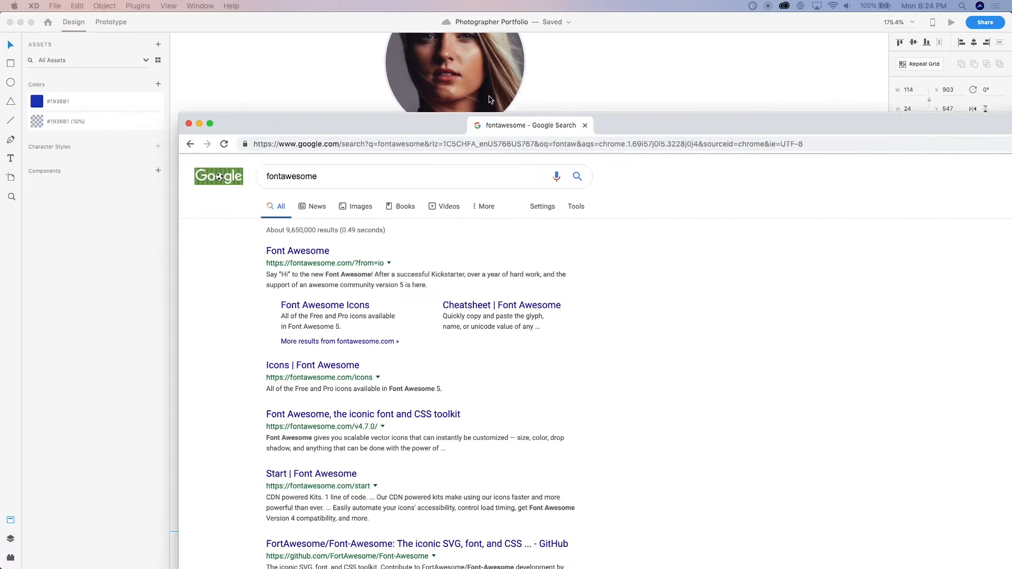
{"action": "left_click", "coordinate": [215, 152]}
{"action": "left_click_drag", "start_coordinate": [282, 20], "coordinate": [200, 14]}
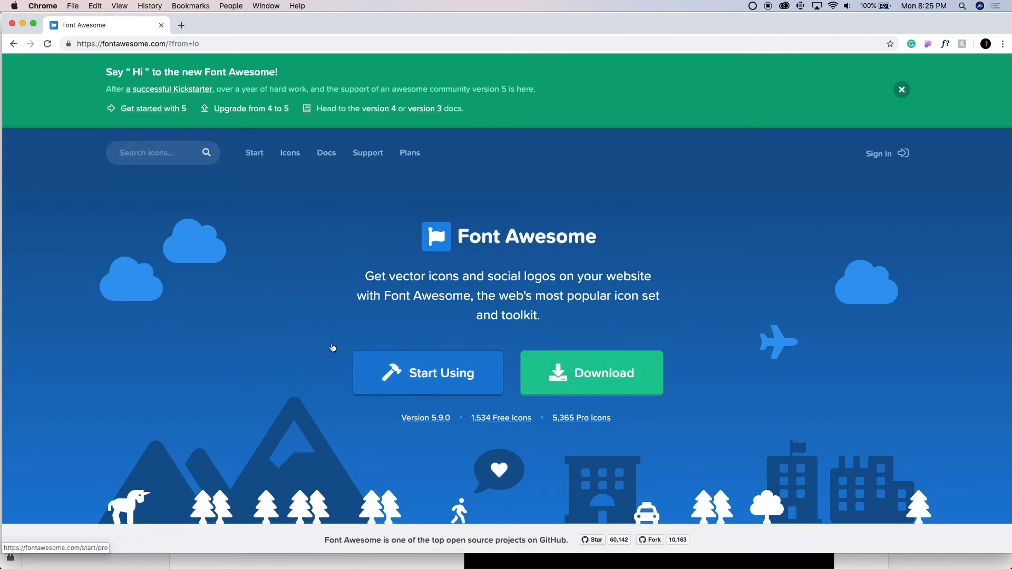
Search Font Awesome for "instagram" and download the Instagram brand icon as an SVG
{"action": "left_click", "coordinate": [152, 156]}
{"action": "type", "text": "in"}
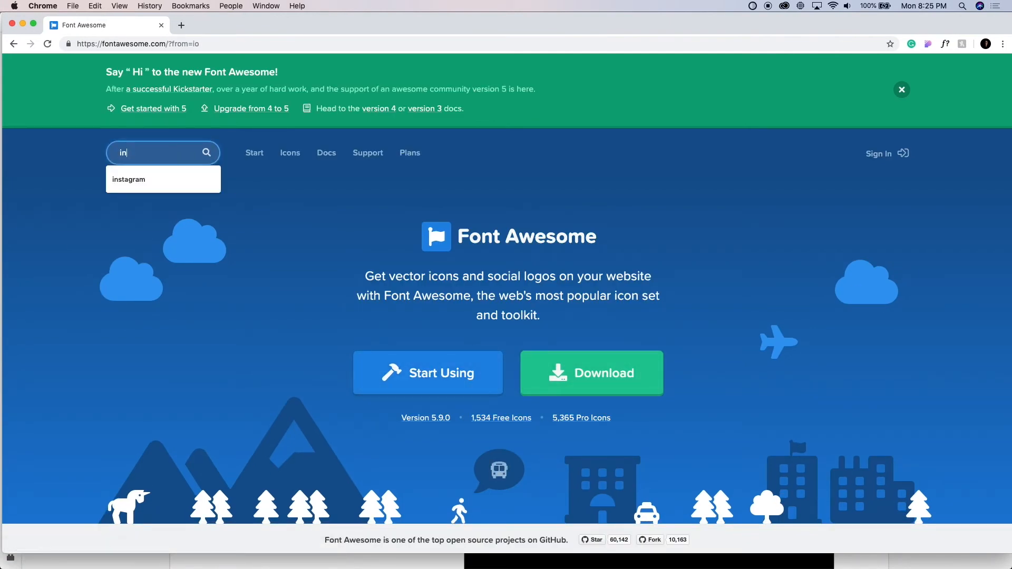
{"action": "type", "text": "stagram"}
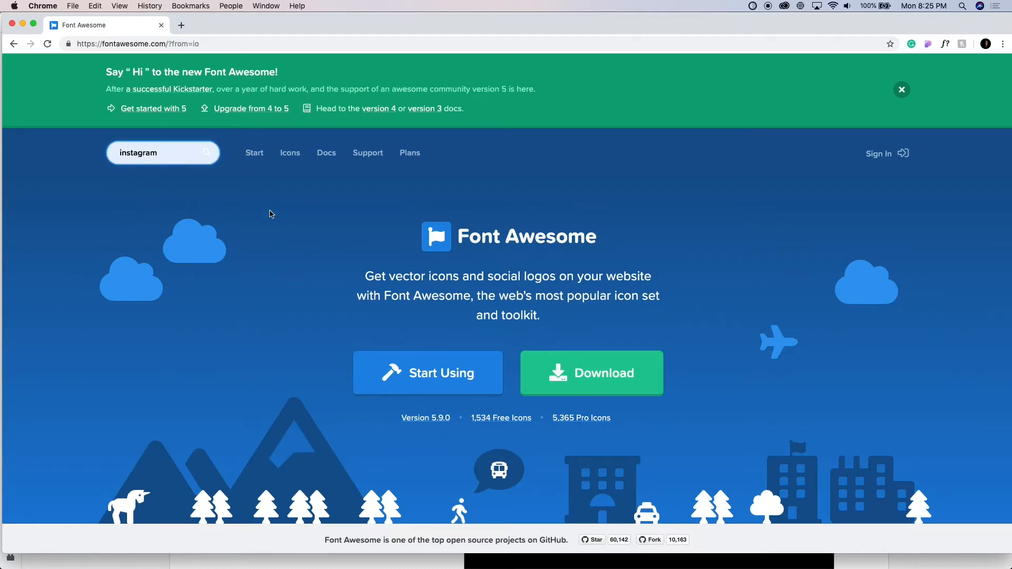
{"action": "key", "text": "Return"}
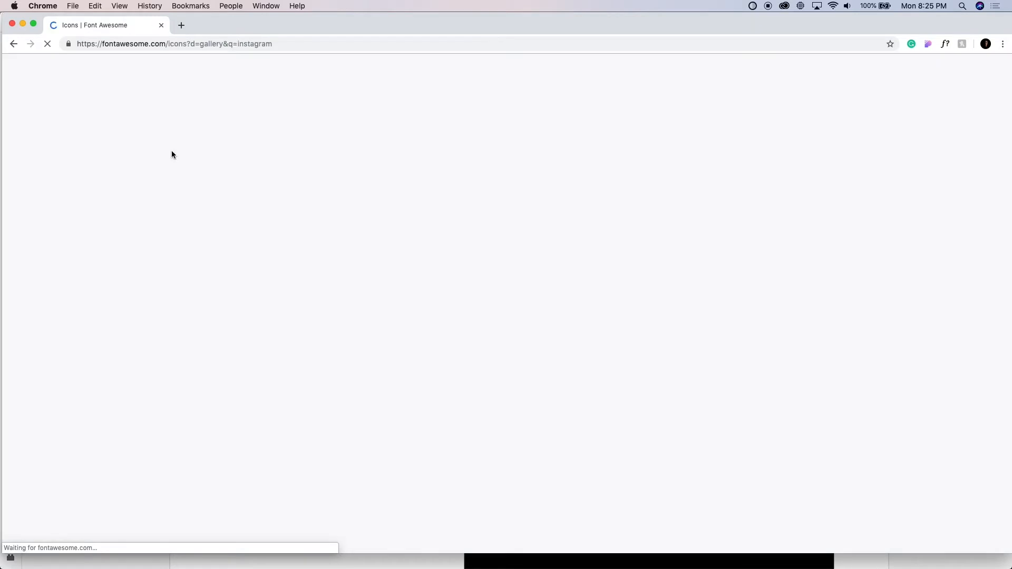
{"action": "left_click", "coordinate": [287, 252]}
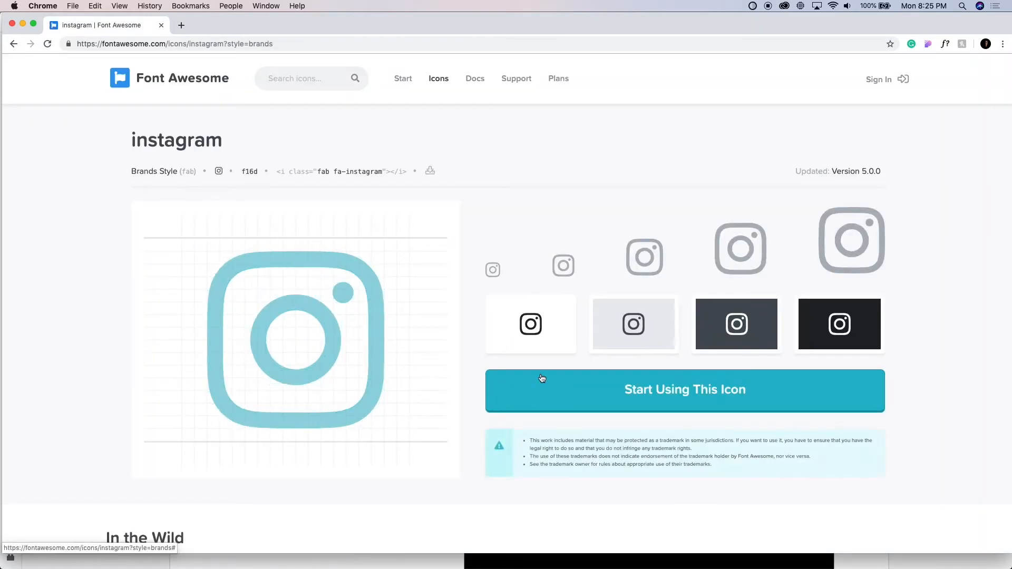
{"action": "left_click", "coordinate": [430, 173]}
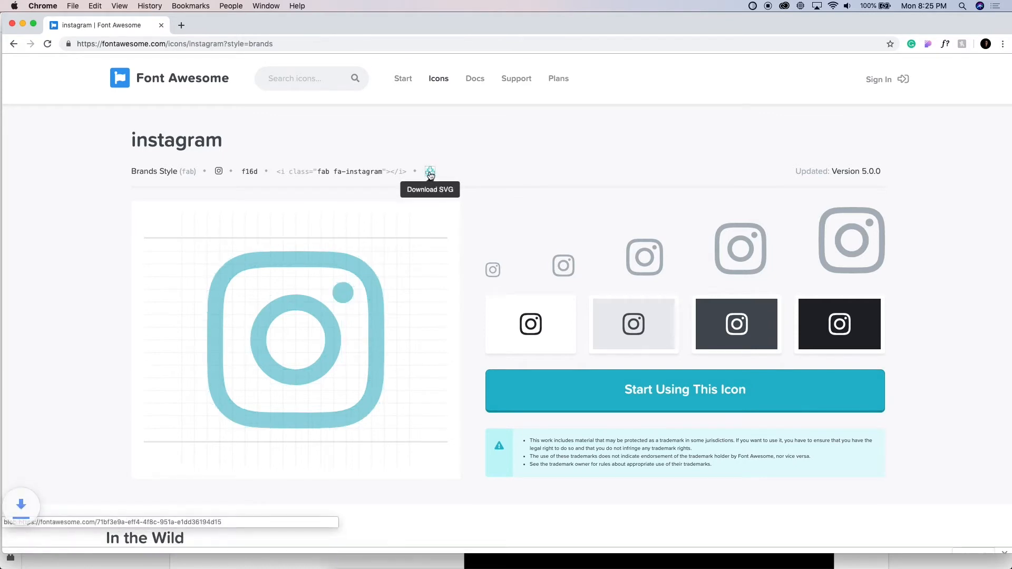
Search Font Awesome for "twitter" and download the plain Twitter bird icon as an SVG
{"action": "left_click", "coordinate": [333, 87]}
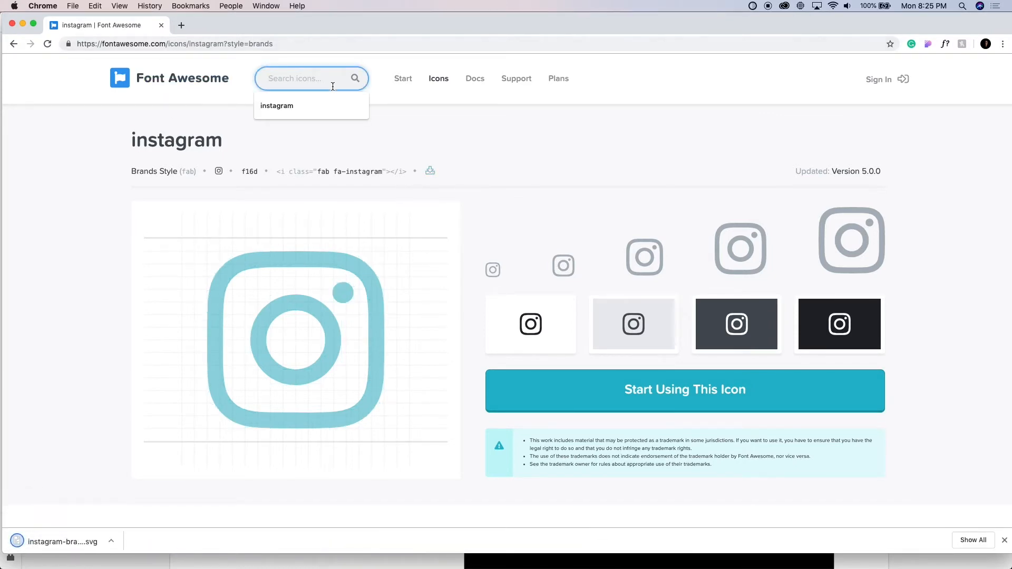
{"action": "type", "text": "twit"}
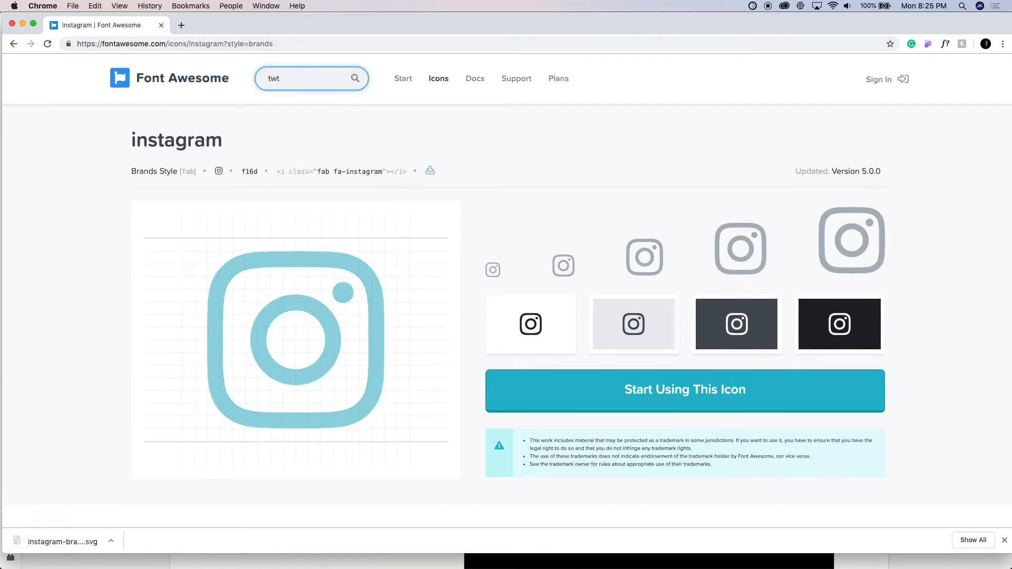
{"action": "type", "text": "ter"}
{"action": "key", "text": "Return"}
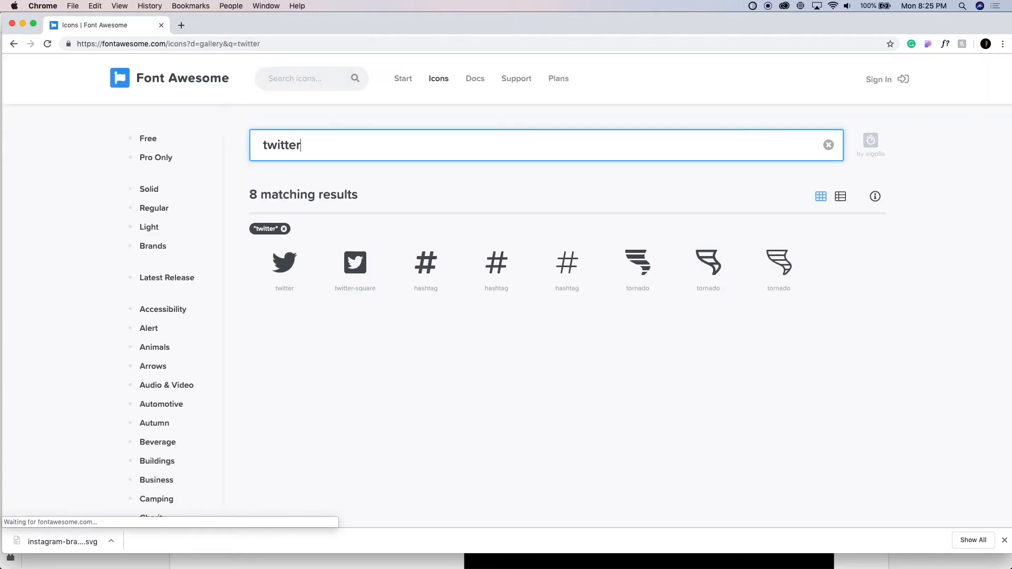
{"action": "left_click", "coordinate": [284, 264]}
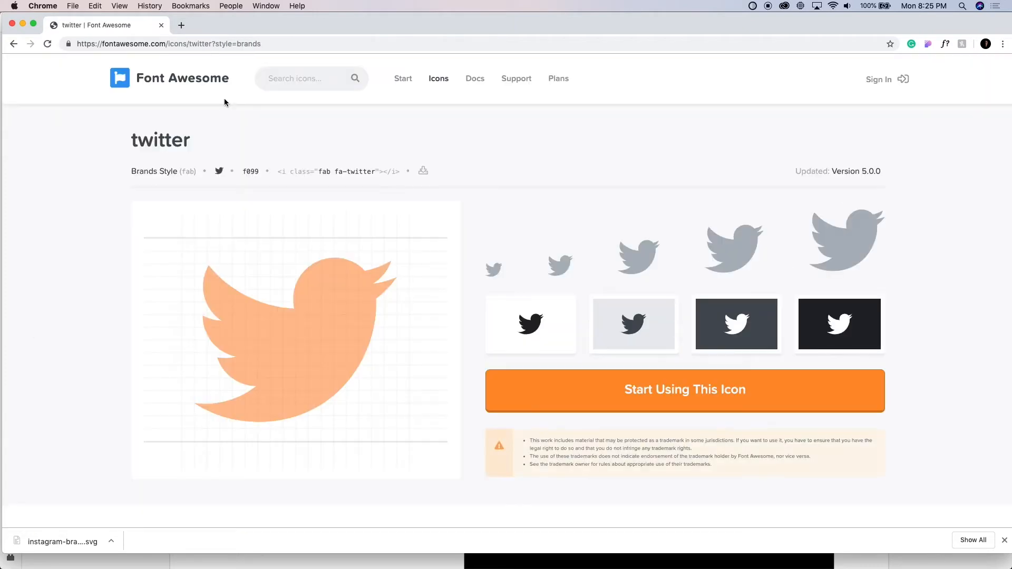
{"action": "left_click", "coordinate": [423, 172]}
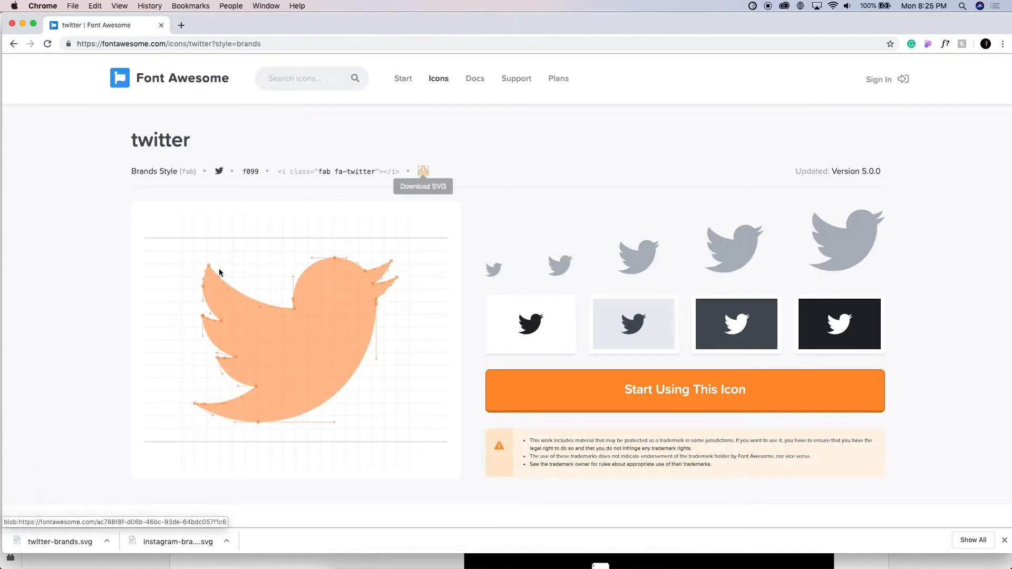
Search Font Awesome for "facebook" and download the facebook-f icon as an SVG
{"action": "left_click", "coordinate": [279, 79]}
{"action": "type", "text": "facebook"}
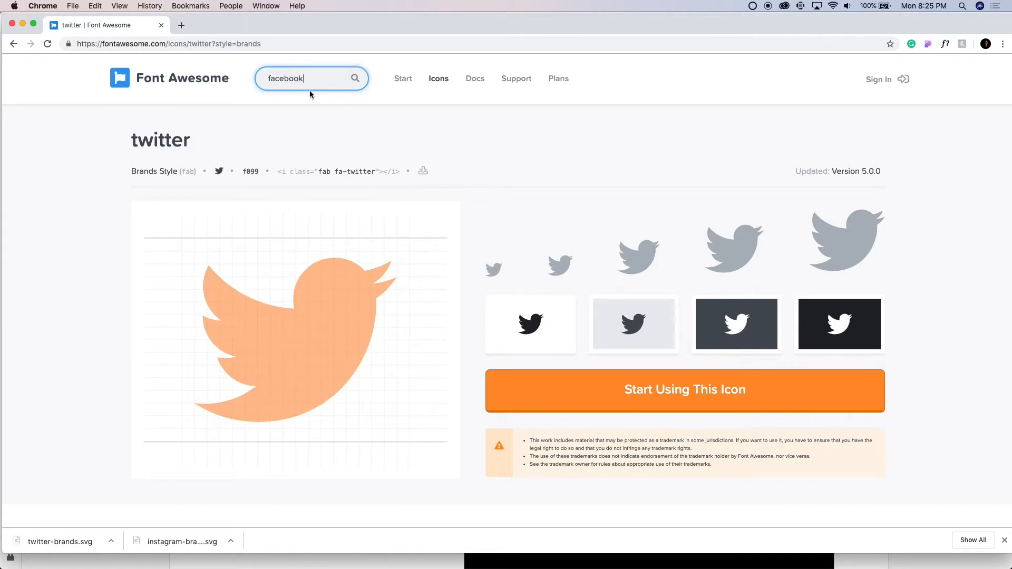
{"action": "key", "text": "Return"}
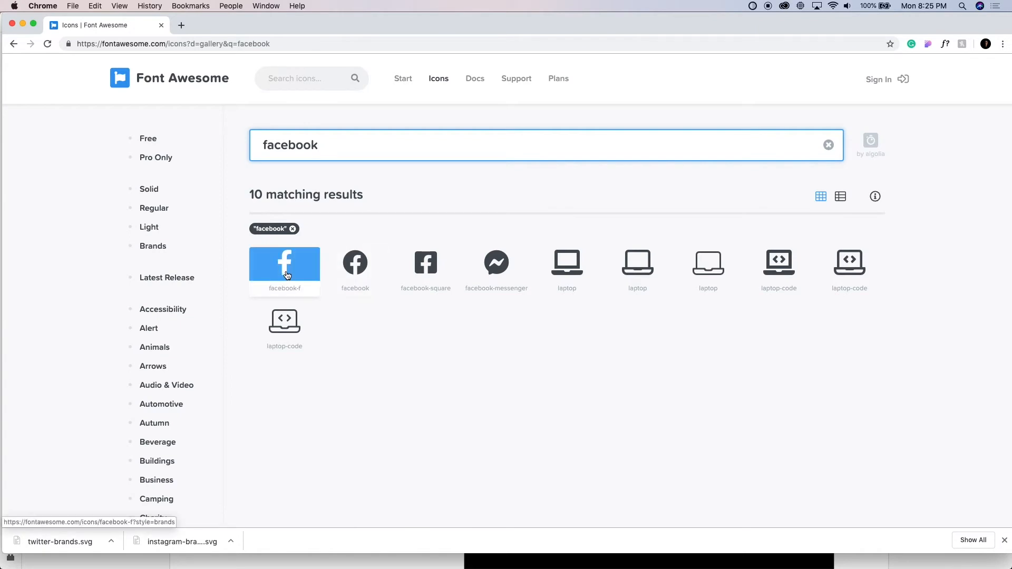
{"action": "left_click", "coordinate": [287, 275]}
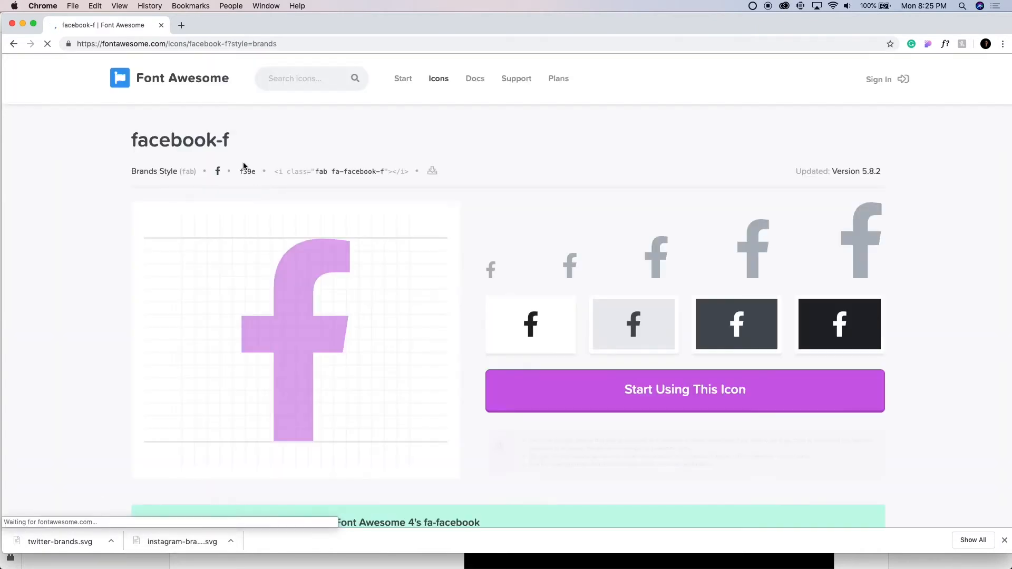
{"action": "left_click", "coordinate": [432, 171]}
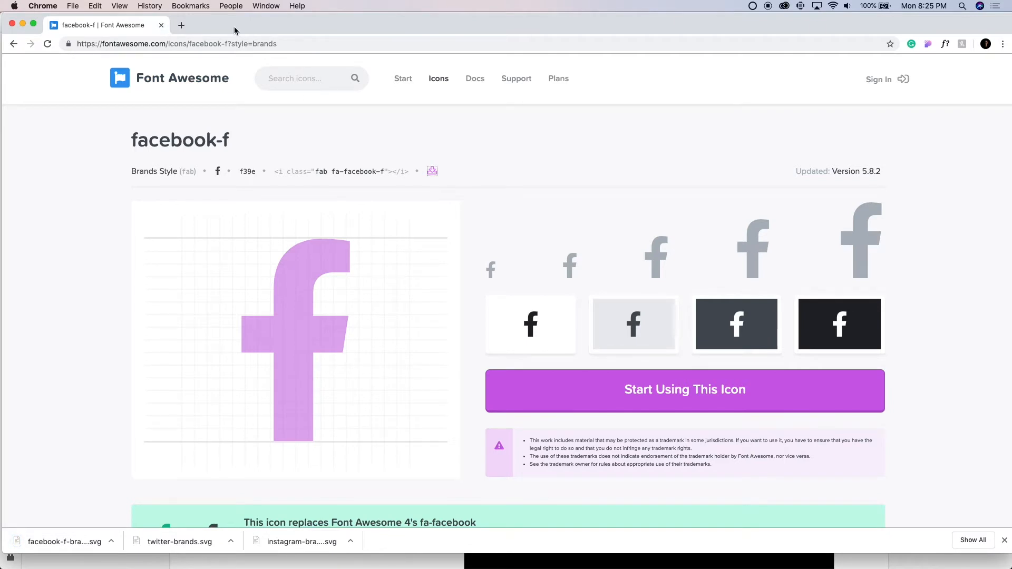
Switch back to Adobe XD and examine the desktop header's portrait, bio text and icon placeholders
{"action": "key", "text": "super+Tab"}
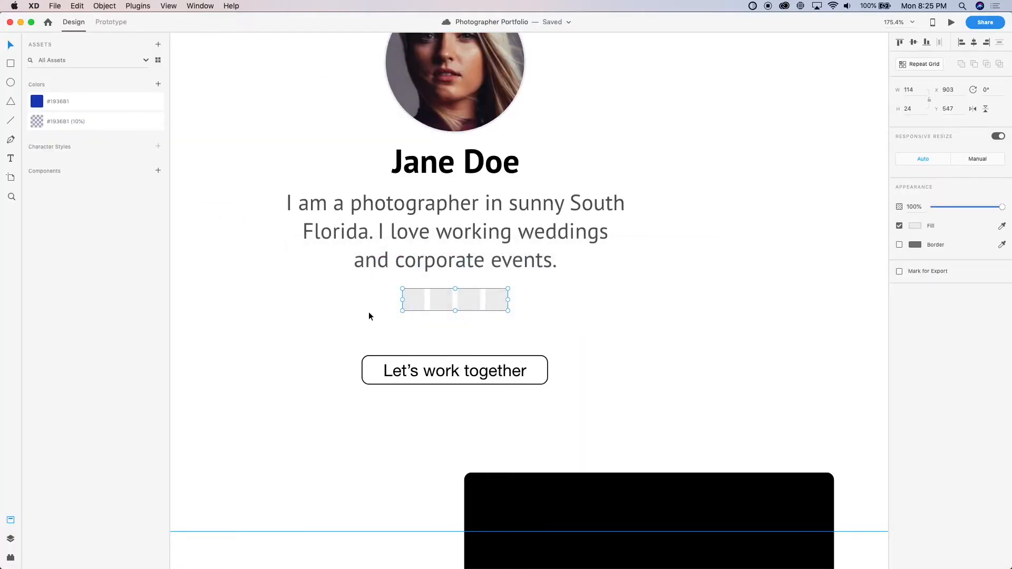
{"action": "left_click", "coordinate": [289, 331]}
{"action": "scroll", "coordinate": [290, 331], "scroll_direction": "down", "scroll_amount": 5}
{"action": "scroll", "coordinate": [336, 271], "scroll_direction": "down", "scroll_amount": 7}
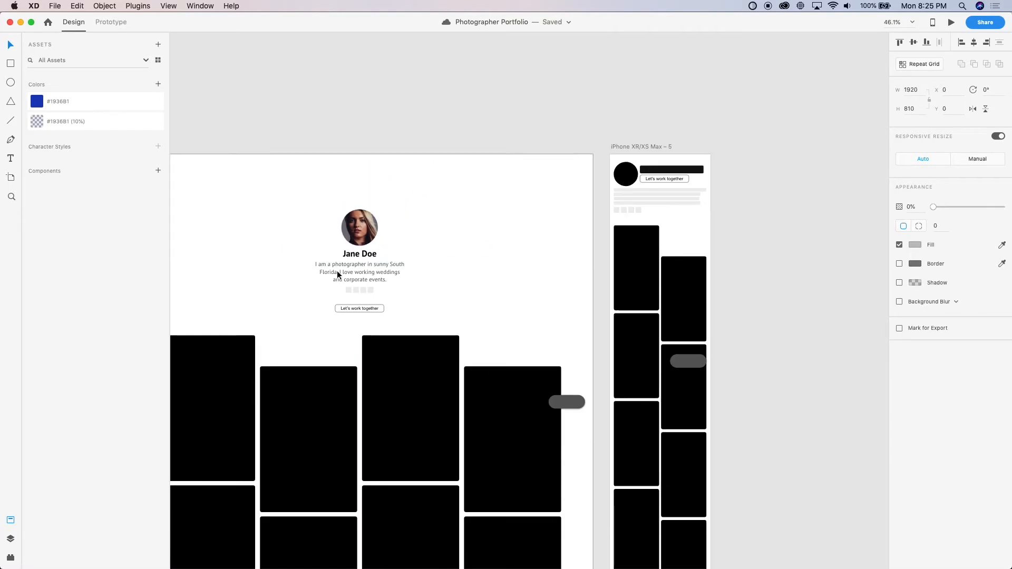
{"action": "scroll", "coordinate": [337, 271], "scroll_direction": "up", "scroll_amount": 5}
{"action": "scroll", "coordinate": [337, 271], "scroll_direction": "left", "scroll_amount": 1}
{"action": "scroll", "coordinate": [337, 271], "scroll_direction": "down", "scroll_amount": 4}
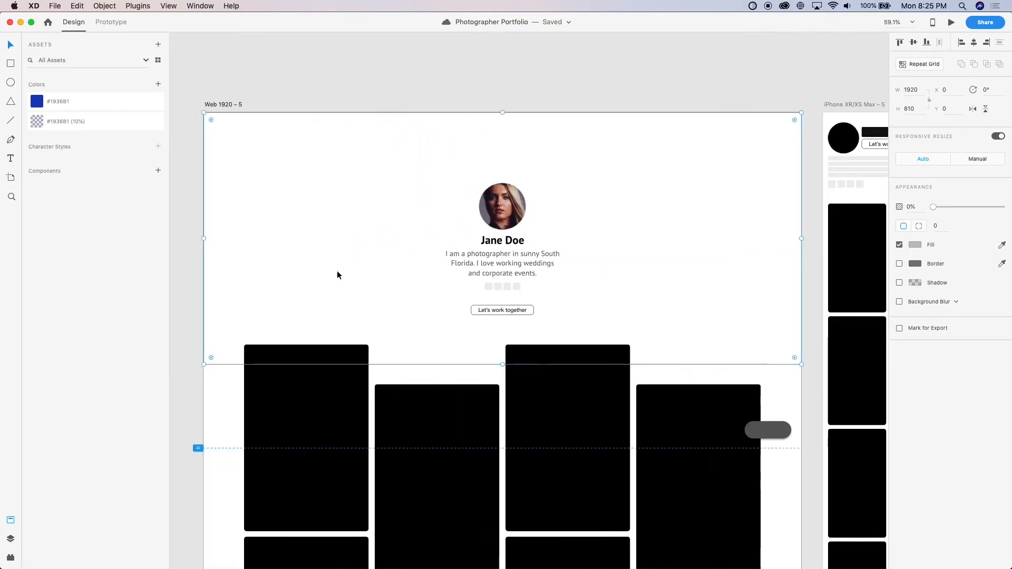
{"action": "scroll", "coordinate": [337, 271], "scroll_direction": "left", "scroll_amount": 1}
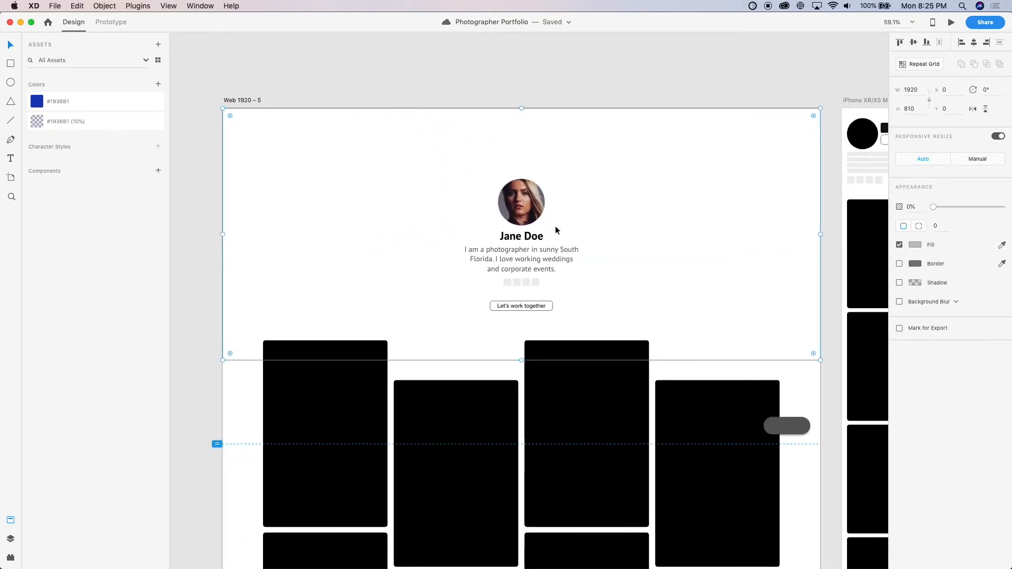
{"action": "scroll", "coordinate": [571, 212], "scroll_direction": "up", "scroll_amount": 5}
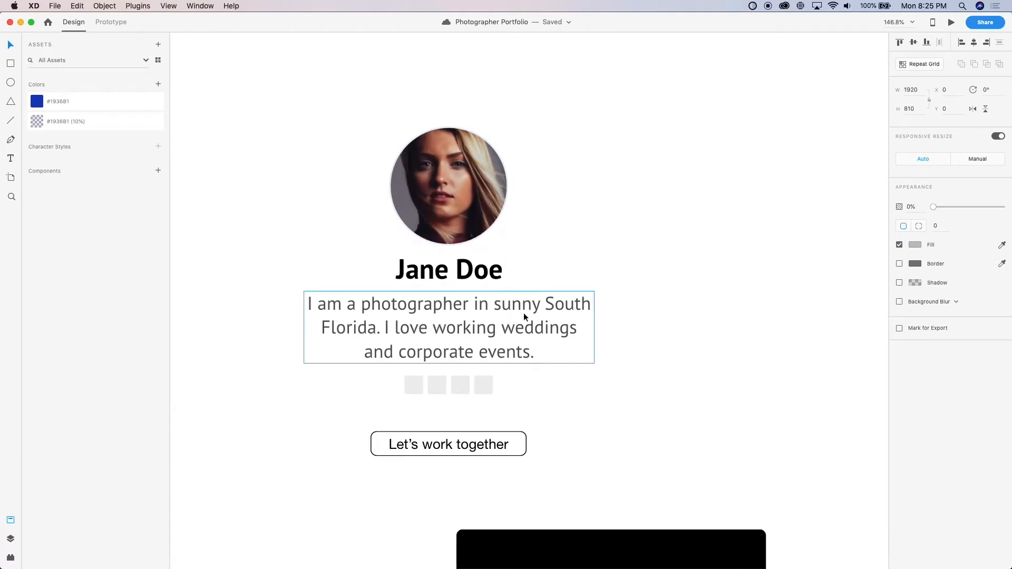
{"action": "left_click", "coordinate": [486, 351]}
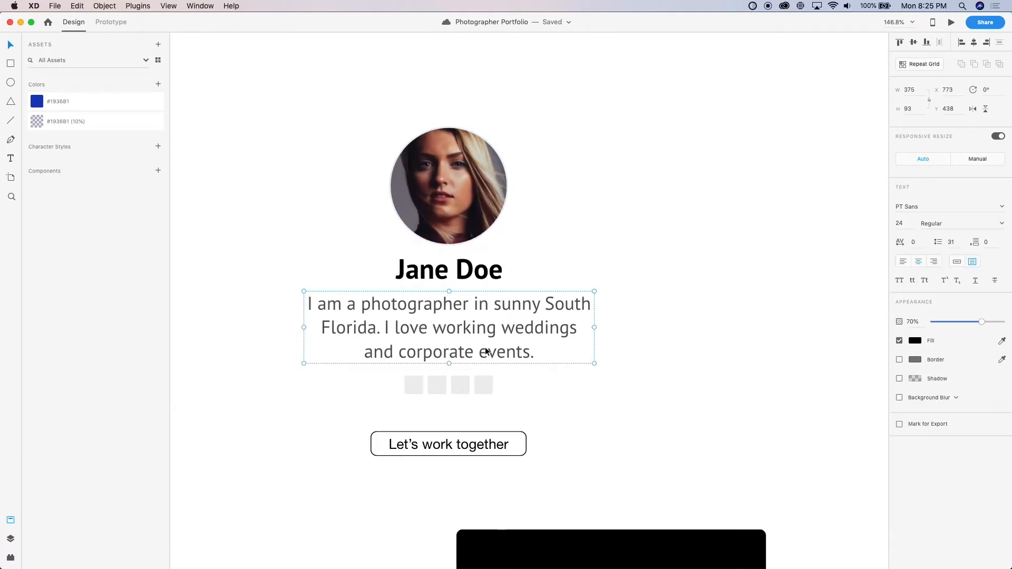
{"action": "scroll", "coordinate": [486, 351], "scroll_direction": "down", "scroll_amount": 4}
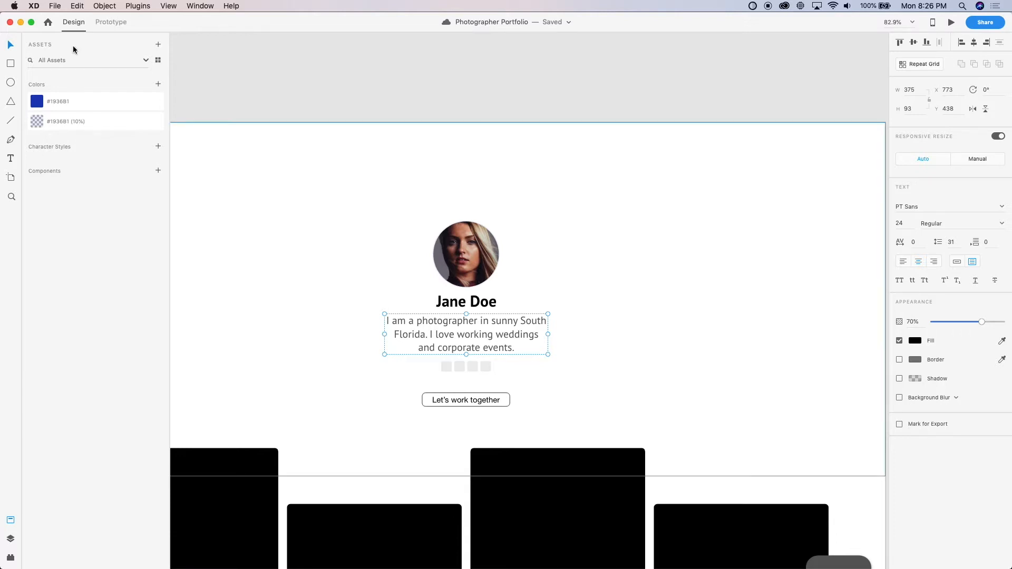
Switch to Chrome, search Font Awesome for "location", download the solid map-marked icon as an SVG and close the page
{"action": "left_click", "coordinate": [392, 56]}
{"action": "key", "text": "super+Tab"}
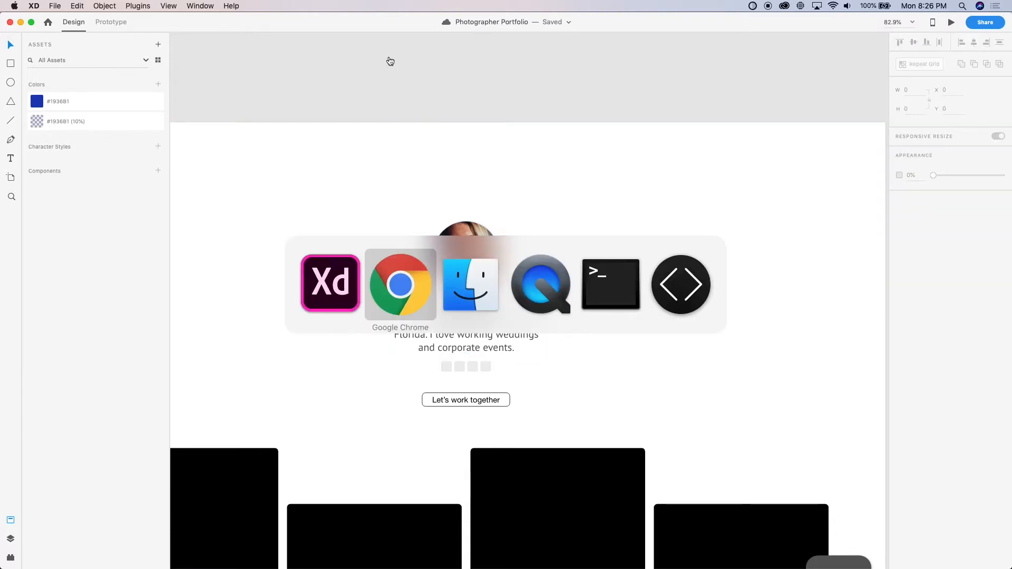
{"action": "left_click", "coordinate": [302, 77]}
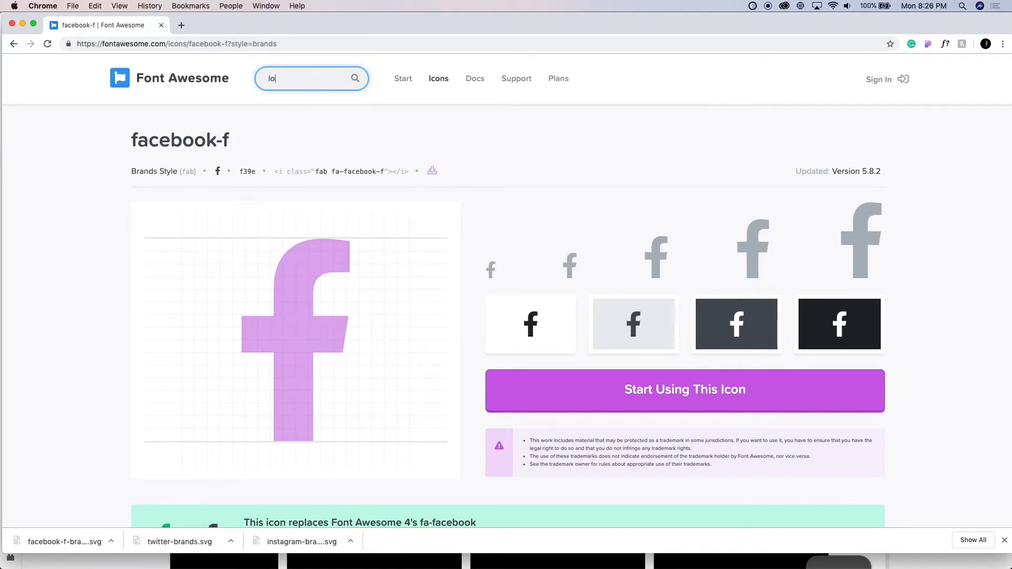
{"action": "key", "text": "Return"}
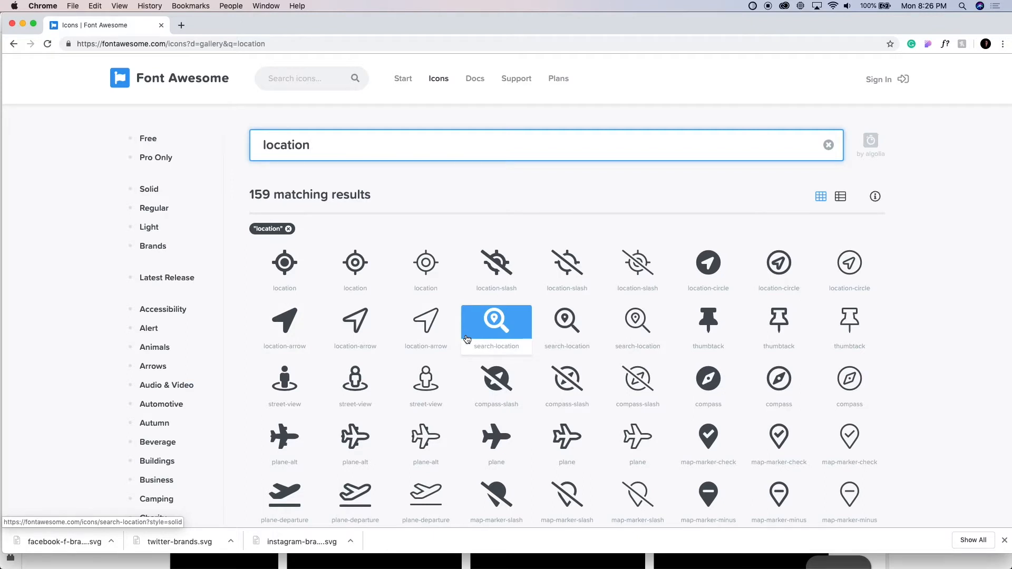
{"action": "scroll", "coordinate": [490, 374], "scroll_direction": "down", "scroll_amount": 1}
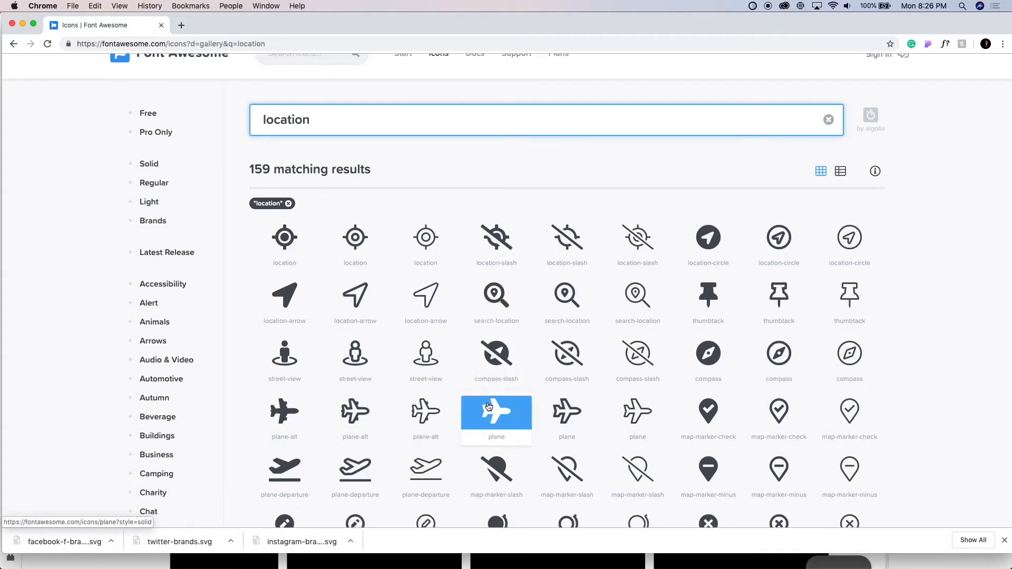
{"action": "scroll", "coordinate": [488, 406], "scroll_direction": "down", "scroll_amount": 10}
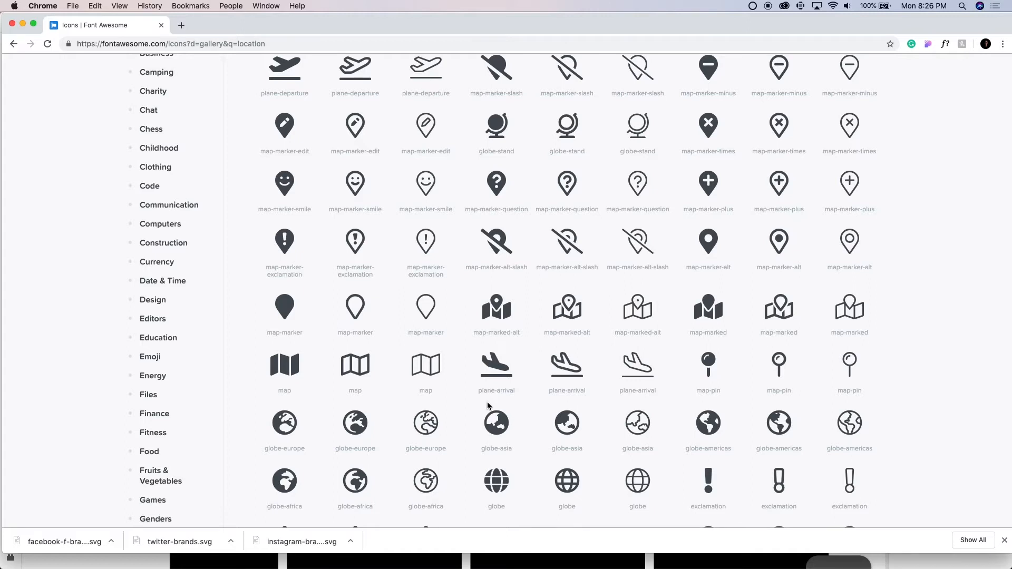
{"action": "scroll", "coordinate": [489, 406], "scroll_direction": "down", "scroll_amount": 3}
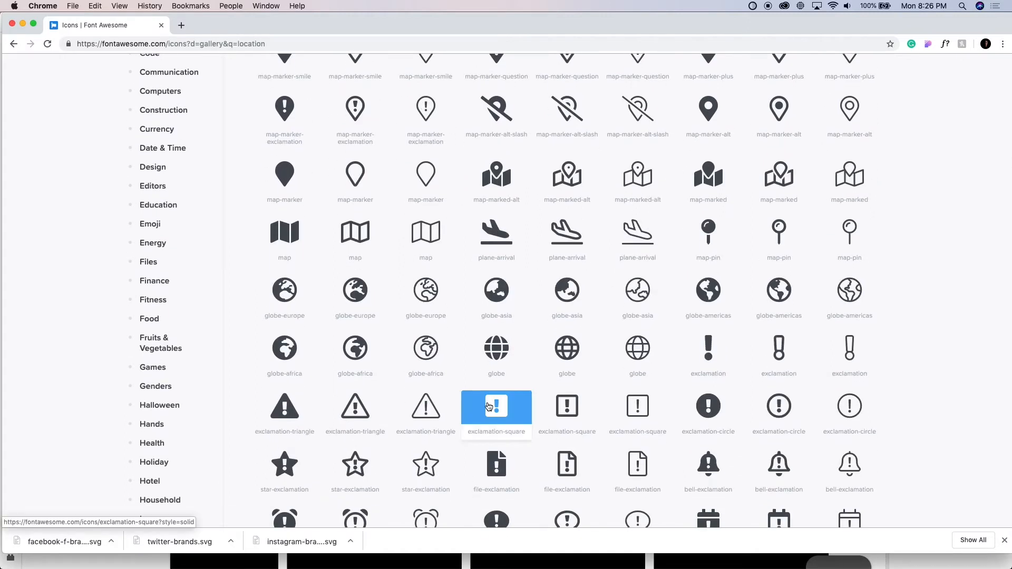
{"action": "scroll", "coordinate": [489, 406], "scroll_direction": "up", "scroll_amount": 2}
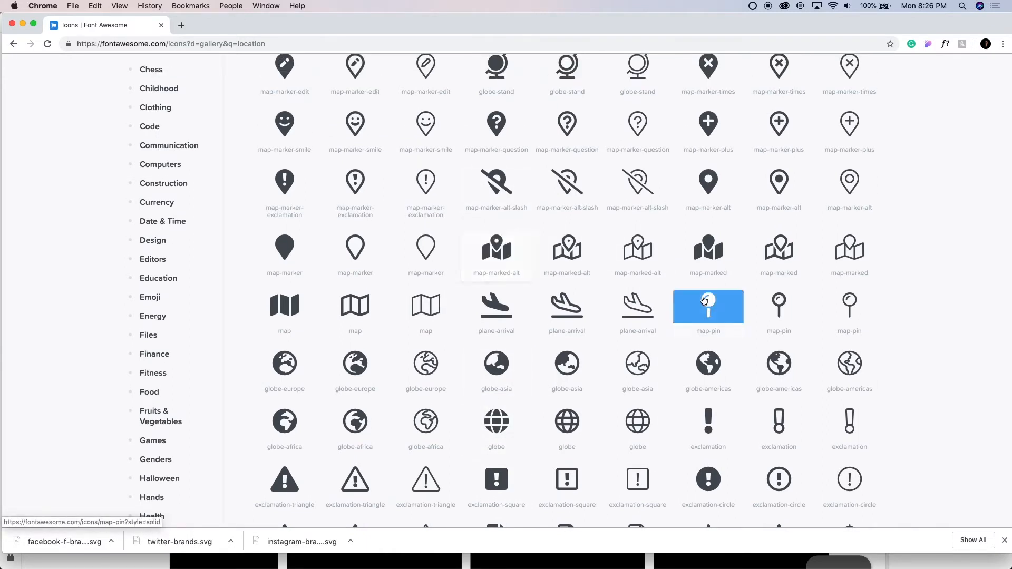
{"action": "left_click", "coordinate": [705, 269]}
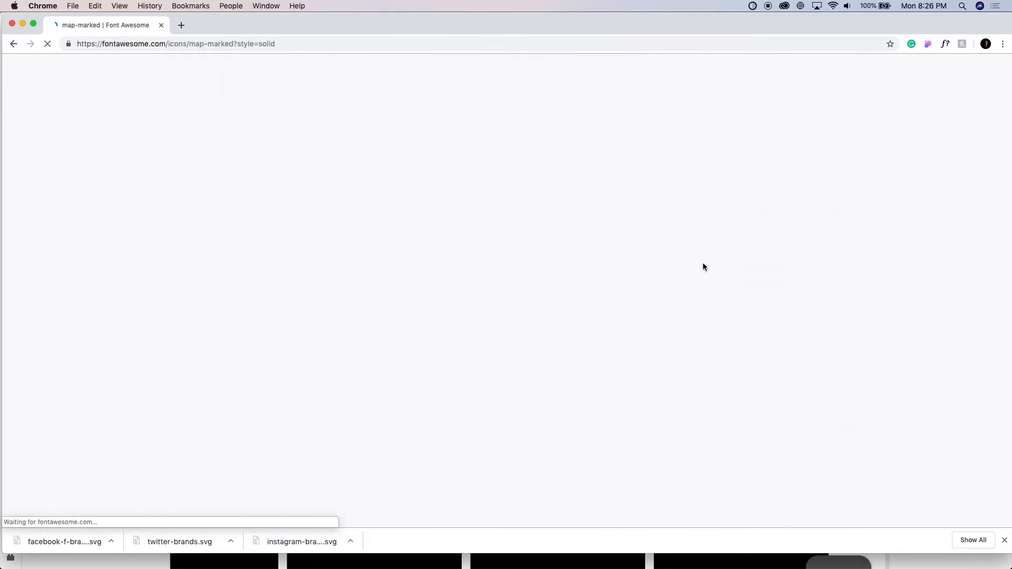
{"action": "left_click", "coordinate": [429, 171]}
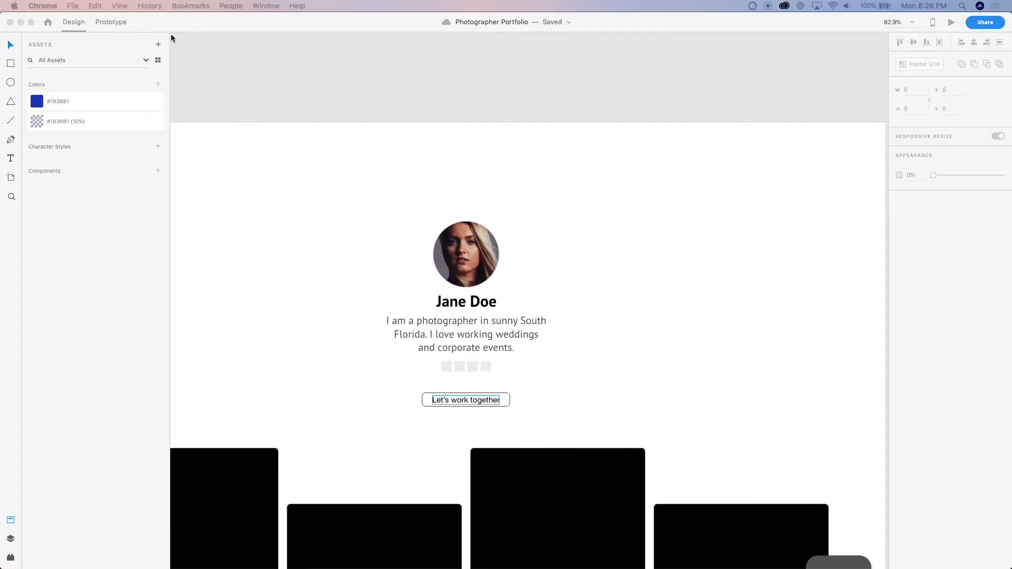
{"action": "left_click", "coordinate": [161, 25]}
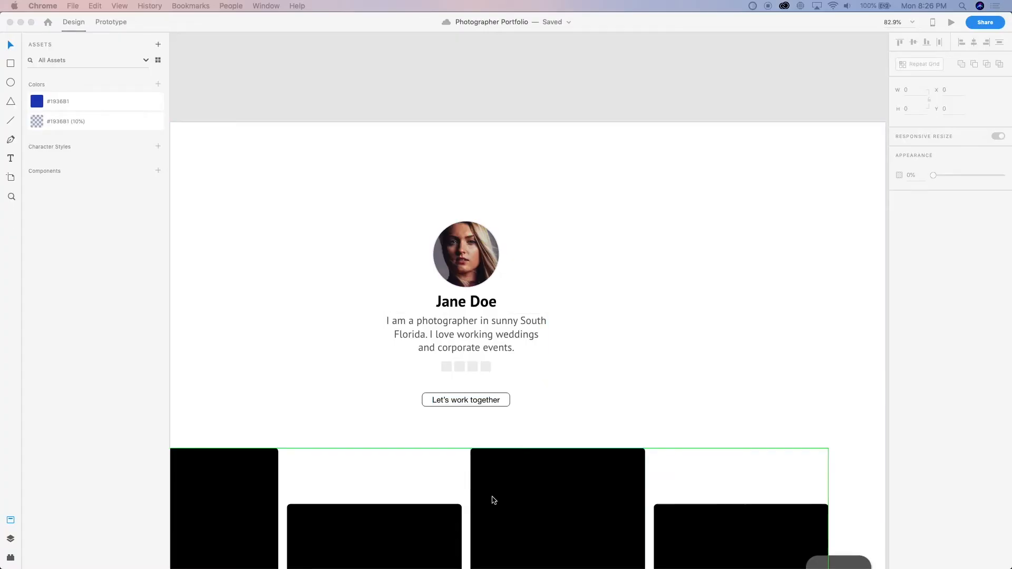
Import the facebook-f-brands, instagram-brands, map-marked-solid and twitter-brands SVG files from Finder onto the Adobe XD pasteboard above the Web 1920 – 5 artboard
{"action": "left_click", "coordinate": [563, 447]}
{"action": "scroll", "coordinate": [562, 447], "scroll_direction": "down", "scroll_amount": 5}
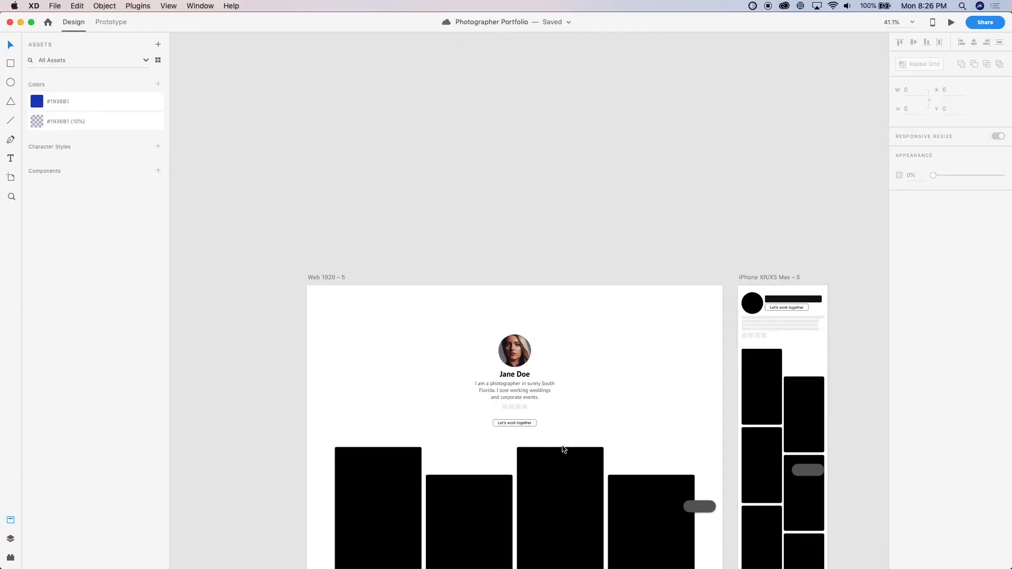
{"action": "key", "text": "super+Tab"}
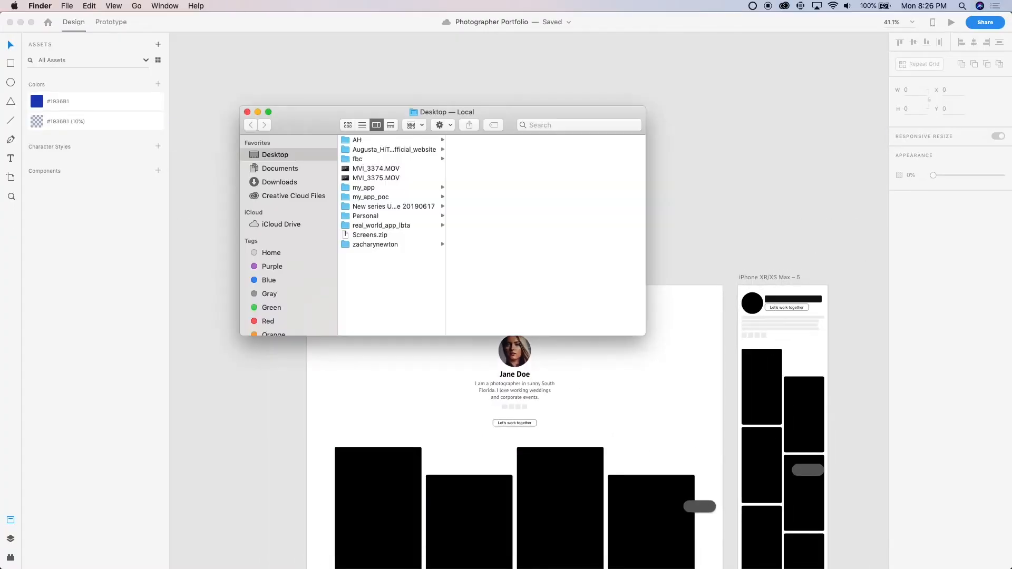
{"action": "key", "text": "super+w"}
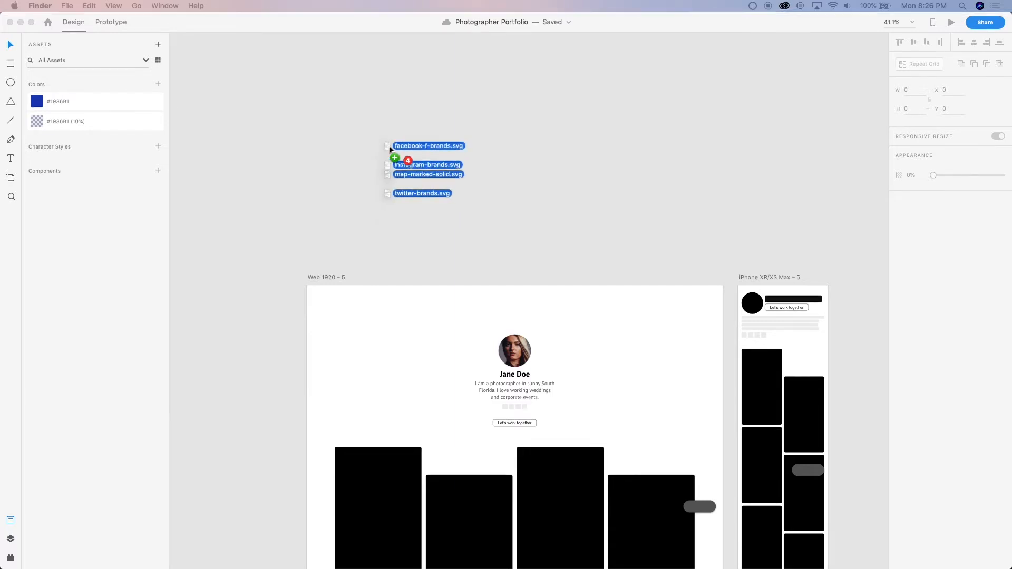
{"action": "left_click_drag", "start_coordinate": [409, 161], "coordinate": [405, 158]}
{"action": "scroll", "coordinate": [280, 249], "scroll_direction": "right", "scroll_amount": 2}
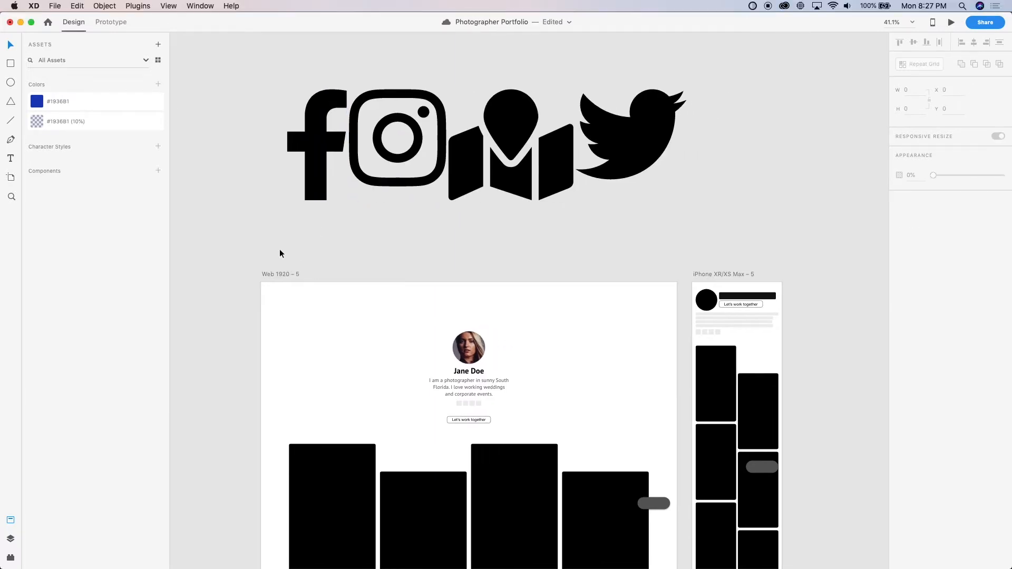
{"action": "scroll", "coordinate": [378, 191], "scroll_direction": "down", "scroll_amount": 5}
{"action": "scroll", "coordinate": [397, 198], "scroll_direction": "up", "scroll_amount": 5}
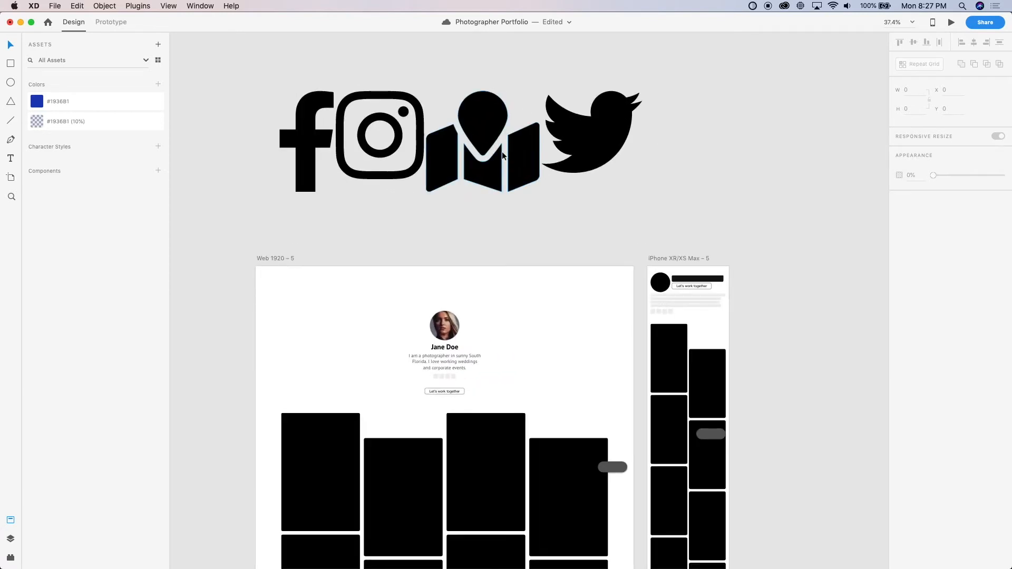
Spread the imported icons apart on the pasteboard in the order Twitter, Facebook, Instagram, with the map icon set aside
{"action": "left_click_drag", "start_coordinate": [503, 155], "coordinate": [815, 110]}
{"action": "scroll", "coordinate": [814, 110], "scroll_direction": "right", "scroll_amount": 2}
{"action": "left_click", "coordinate": [236, 154]}
{"action": "left_click_drag", "start_coordinate": [236, 154], "coordinate": [420, 154]}
{"action": "left_click", "coordinate": [527, 145]}
{"action": "left_click_drag", "start_coordinate": [528, 145], "coordinate": [283, 152]}
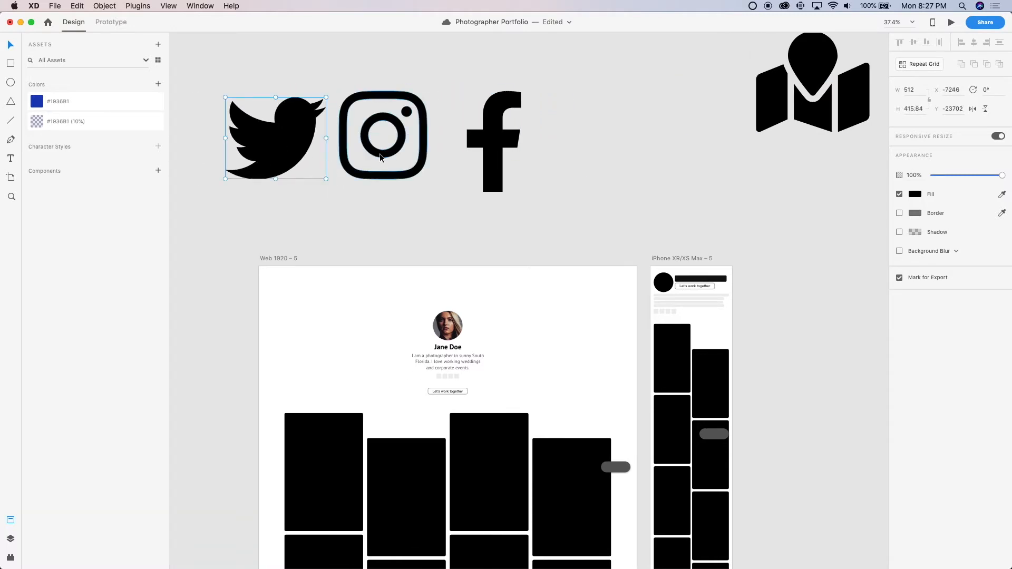
{"action": "left_click_drag", "start_coordinate": [381, 156], "coordinate": [601, 162]}
{"action": "left_click", "coordinate": [511, 156]}
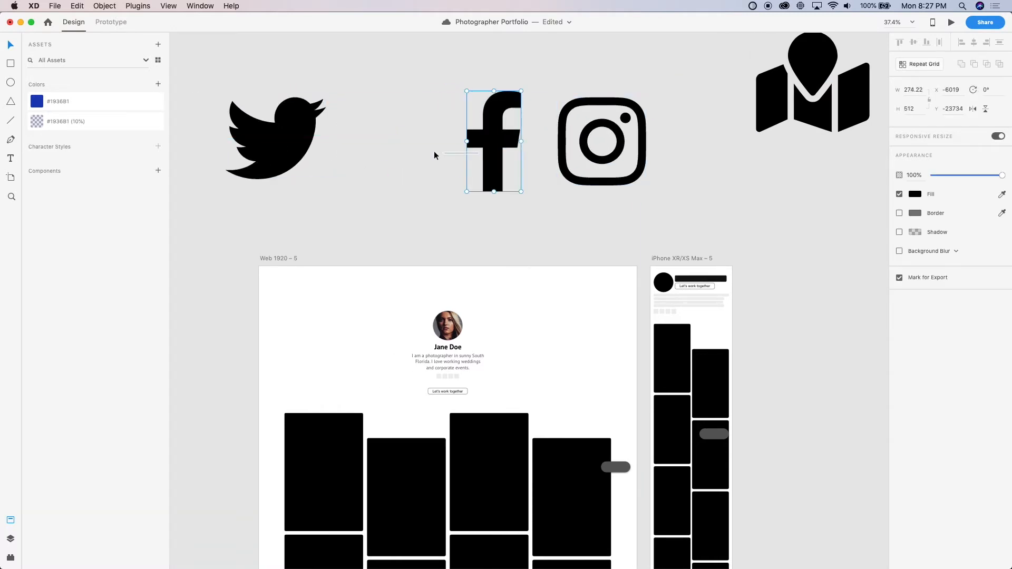
Turn off responsive resize for the Twitter icon, scale it proportionally to a width of 22 and place it on the first icon placeholder
{"action": "left_click", "coordinate": [291, 136]}
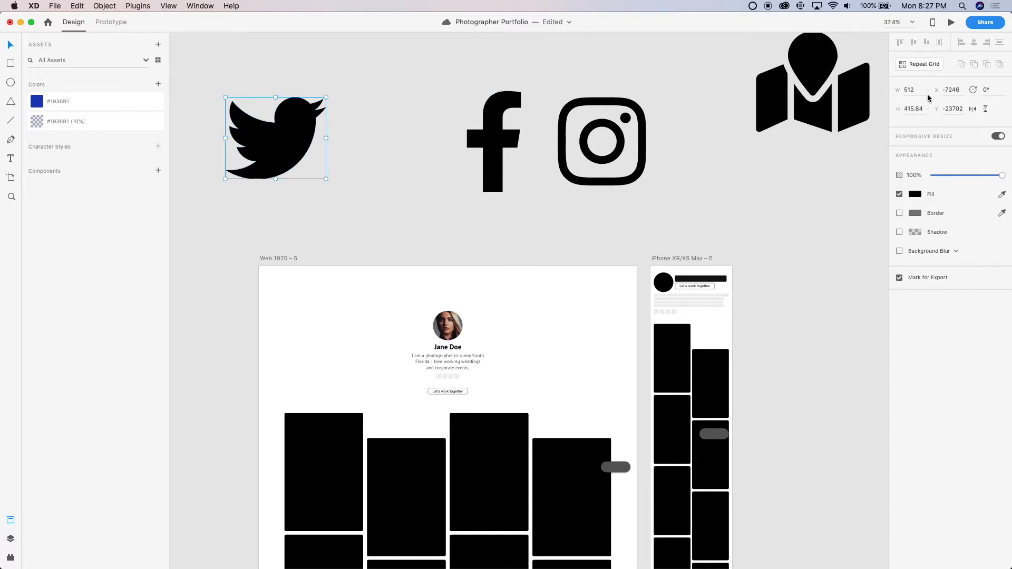
{"action": "left_click", "coordinate": [997, 136]}
{"action": "left_click_drag", "start_coordinate": [921, 126], "coordinate": [883, 130]}
{"action": "type", "text": "22"}
{"action": "key", "text": "Return"}
{"action": "scroll", "coordinate": [187, 152], "scroll_direction": "up", "scroll_amount": 3}
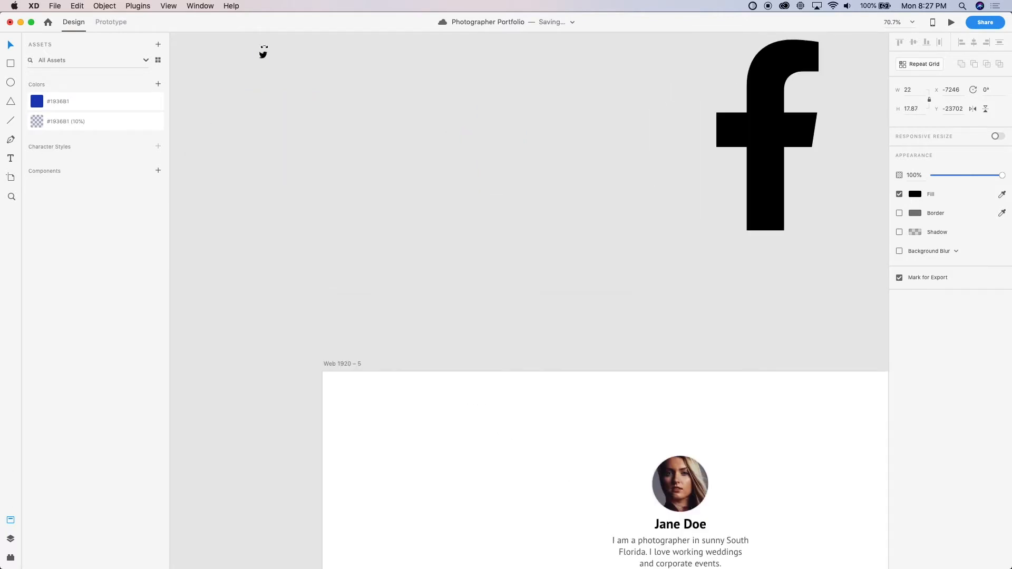
{"action": "scroll", "coordinate": [258, 53], "scroll_direction": "up", "scroll_amount": 3}
{"action": "left_click_drag", "start_coordinate": [271, 52], "coordinate": [656, 184]}
Scale the Facebook icon on the pasteboard to a width of 22 with its aspect ratio locked
{"action": "scroll", "coordinate": [451, 258], "scroll_direction": "down", "scroll_amount": 12}
{"action": "scroll", "coordinate": [451, 258], "scroll_direction": "right", "scroll_amount": 4}
{"action": "scroll", "coordinate": [453, 250], "scroll_direction": "down", "scroll_amount": 5}
{"action": "scroll", "coordinate": [453, 250], "scroll_direction": "right", "scroll_amount": 6}
{"action": "scroll", "coordinate": [396, 253], "scroll_direction": "up", "scroll_amount": 3}
{"action": "scroll", "coordinate": [656, 183], "scroll_direction": "down", "scroll_amount": 5}
{"action": "scroll", "coordinate": [539, 173], "scroll_direction": "up", "scroll_amount": 5}
{"action": "scroll", "coordinate": [539, 173], "scroll_direction": "right", "scroll_amount": 3}
{"action": "scroll", "coordinate": [419, 194], "scroll_direction": "up", "scroll_amount": 3}
{"action": "left_click", "coordinate": [420, 194]}
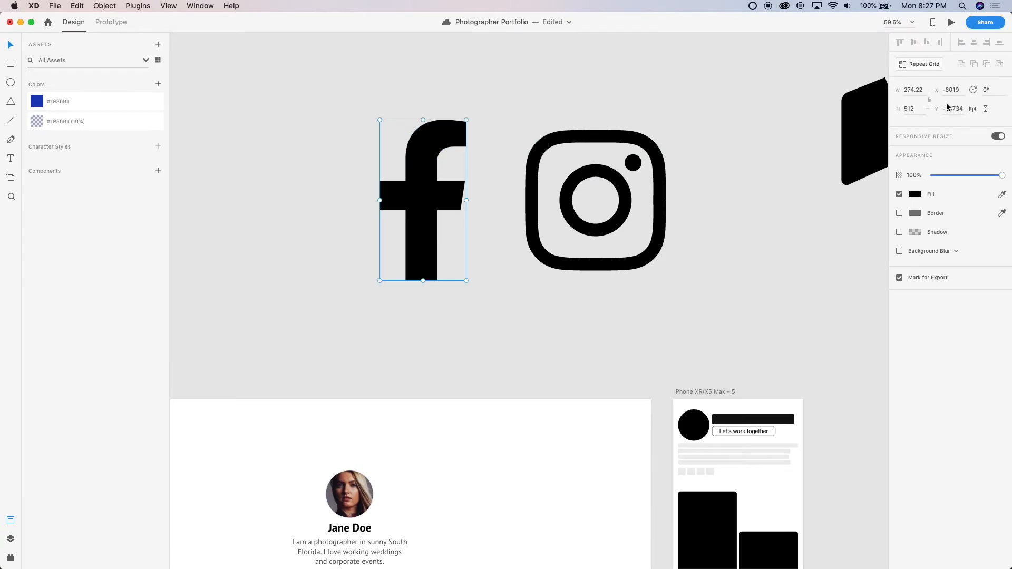
{"action": "left_click", "coordinate": [911, 90]}
{"action": "type", "text": "2"}
{"action": "key", "text": "Return"}
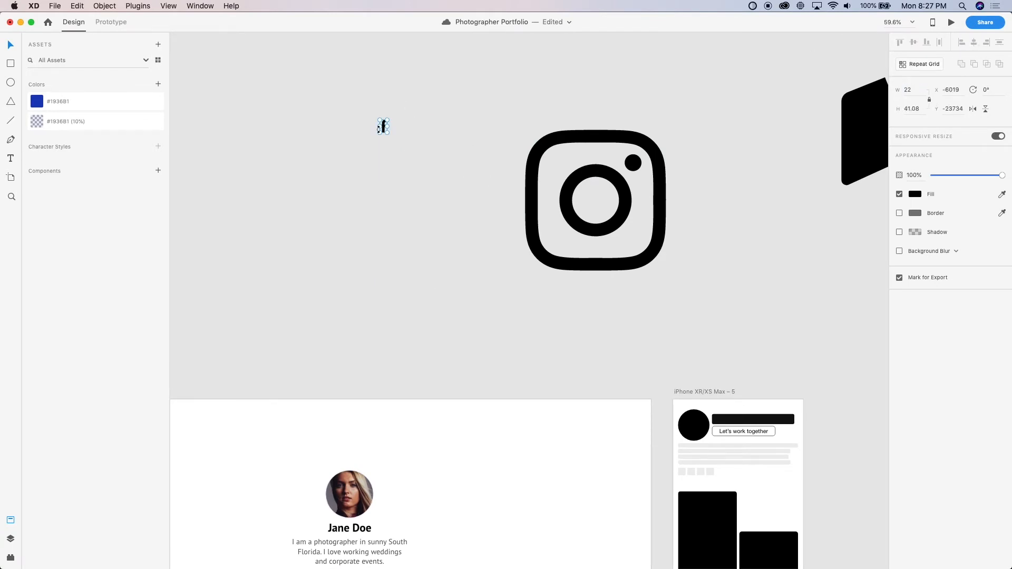
Move the Facebook icon onto the second placeholder below the desktop bio and set its height to 22, keeping its proportions
{"action": "scroll", "coordinate": [379, 129], "scroll_direction": "up", "scroll_amount": 5}
{"action": "left_click_drag", "start_coordinate": [390, 122], "coordinate": [401, 468]}
{"action": "scroll", "coordinate": [429, 260], "scroll_direction": "down", "scroll_amount": 8}
{"action": "scroll", "coordinate": [429, 260], "scroll_direction": "down", "scroll_amount": 7}
{"action": "scroll", "coordinate": [862, 83], "scroll_direction": "up", "scroll_amount": 5}
{"action": "left_click", "coordinate": [917, 108]}
{"action": "type", "text": "22"}
{"action": "key", "text": "Return"}
{"action": "scroll", "coordinate": [839, 80], "scroll_direction": "up", "scroll_amount": 8}
{"action": "scroll", "coordinate": [839, 80], "scroll_direction": "down", "scroll_amount": 5}
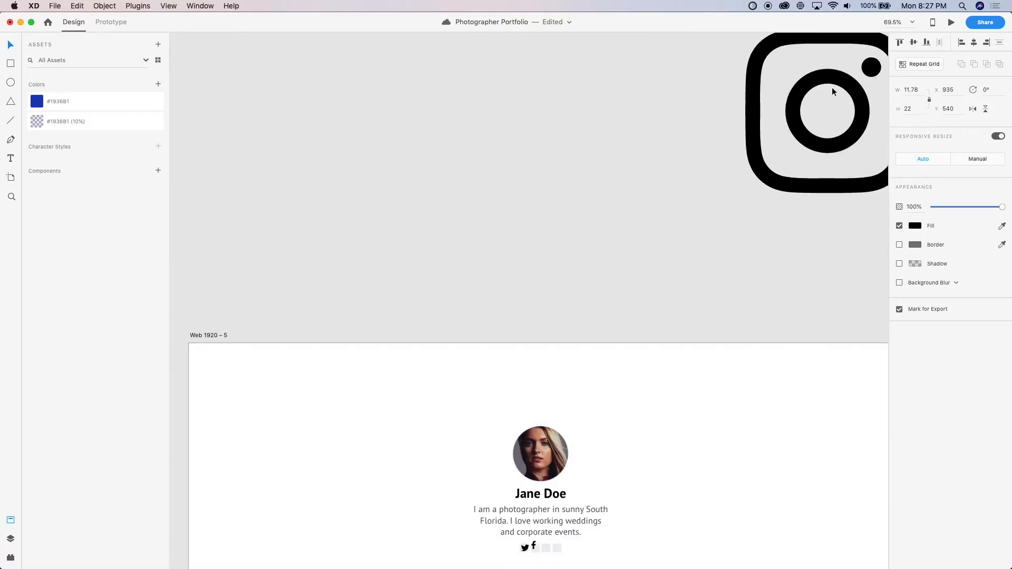
Move the Instagram icon into the desktop header, scale it proportionally to 22 wide and position it on the third icon placeholder
{"action": "left_click_drag", "start_coordinate": [814, 146], "coordinate": [575, 457]}
{"action": "scroll", "coordinate": [573, 454], "scroll_direction": "up", "scroll_amount": 6}
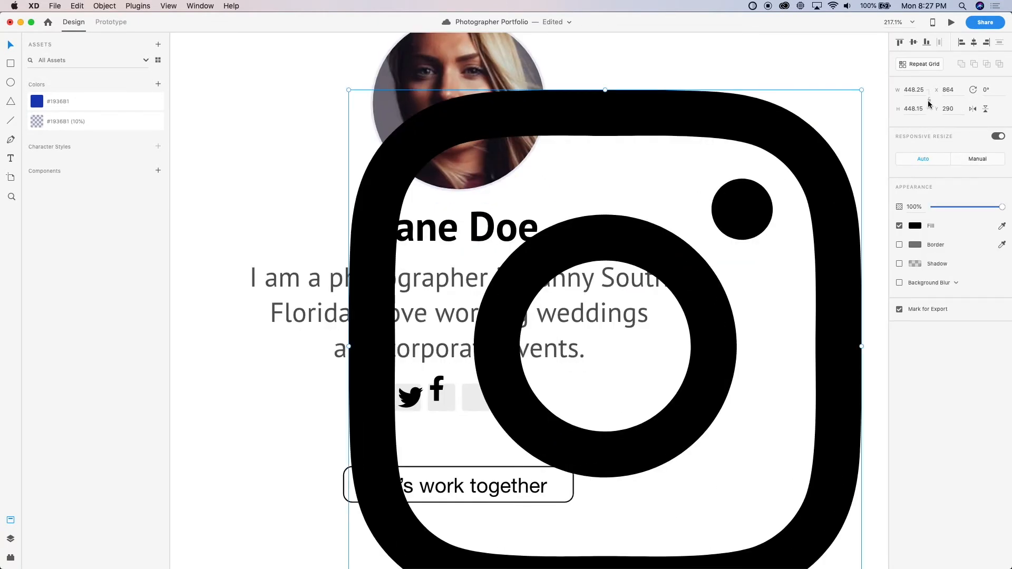
{"action": "left_click", "coordinate": [911, 94]}
{"action": "type", "text": "22"}
{"action": "key", "text": "Return"}
{"action": "scroll", "coordinate": [309, 126], "scroll_direction": "up", "scroll_amount": 4}
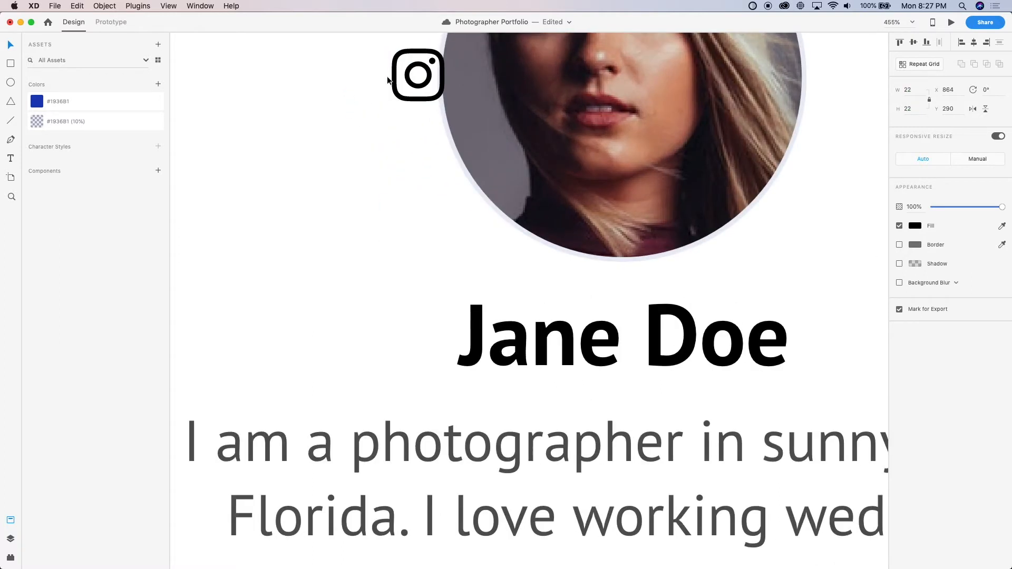
{"action": "left_click_drag", "start_coordinate": [410, 81], "coordinate": [533, 330]}
{"action": "scroll", "coordinate": [424, 416], "scroll_direction": "down", "scroll_amount": 5}
{"action": "scroll", "coordinate": [421, 414], "scroll_direction": "down", "scroll_amount": 3}
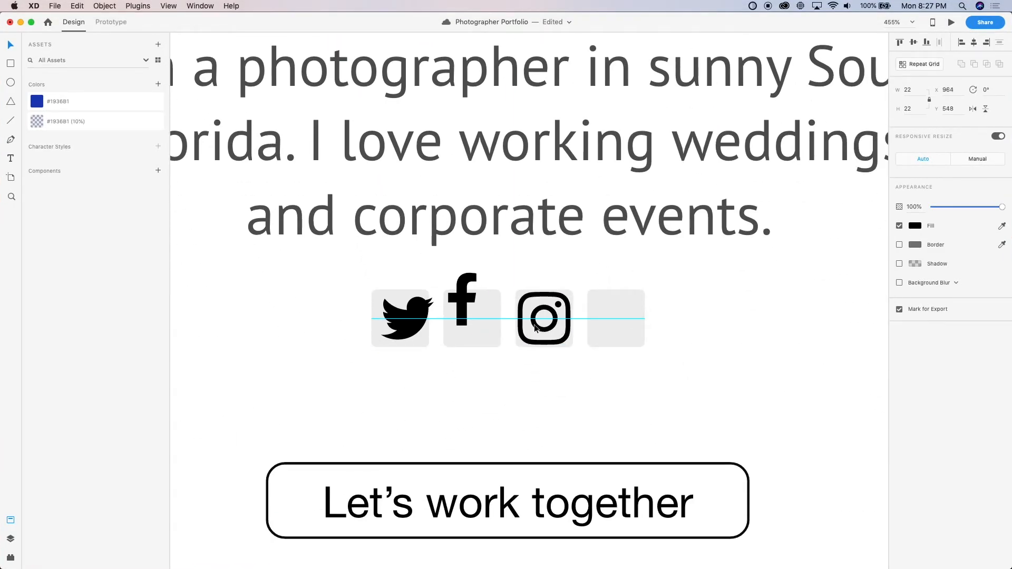
Break the row of placeholder squares below the bio into separate objects and delete the empty fourth square
{"action": "left_click", "coordinate": [632, 313]}
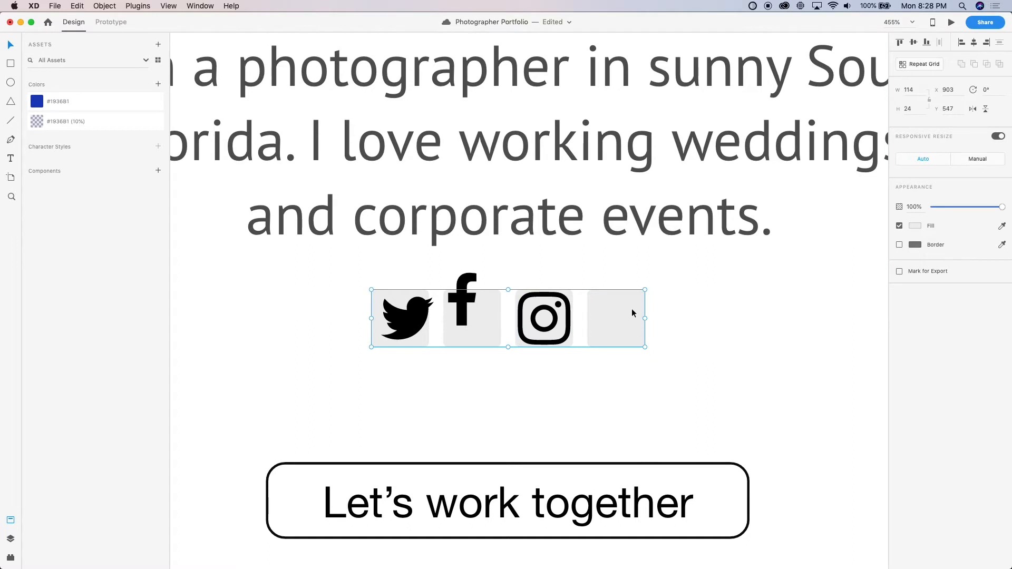
{"action": "double_click", "coordinate": [627, 320]}
{"action": "left_click", "coordinate": [552, 324]}
{"action": "left_click", "coordinate": [608, 324]}
{"action": "key", "text": "Delete"}
Center the Facebook icon within its gray placeholder square and group the two together
{"action": "scroll", "coordinate": [406, 361], "scroll_direction": "up", "scroll_amount": 5}
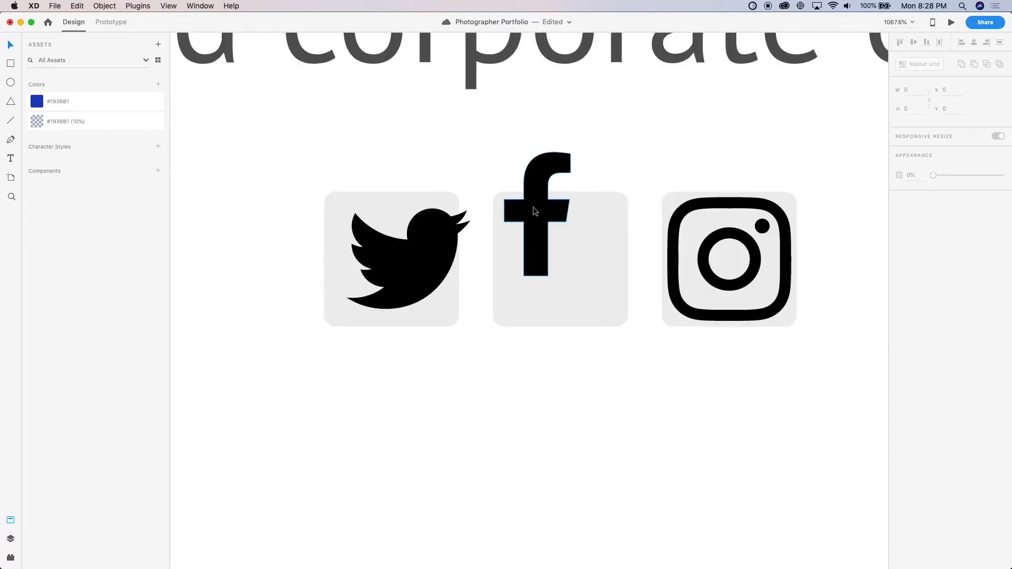
{"action": "left_click", "coordinate": [533, 207]}
{"action": "left_click_drag", "start_coordinate": [537, 236], "coordinate": [555, 251]}
{"action": "left_click", "coordinate": [609, 286], "text": "shift"}
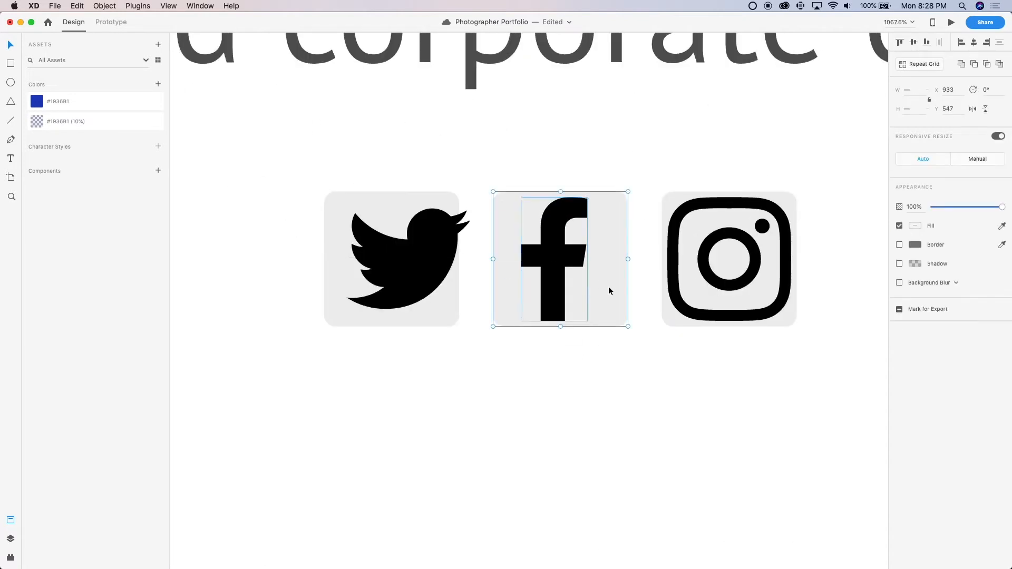
{"action": "key", "text": "shift+c"}
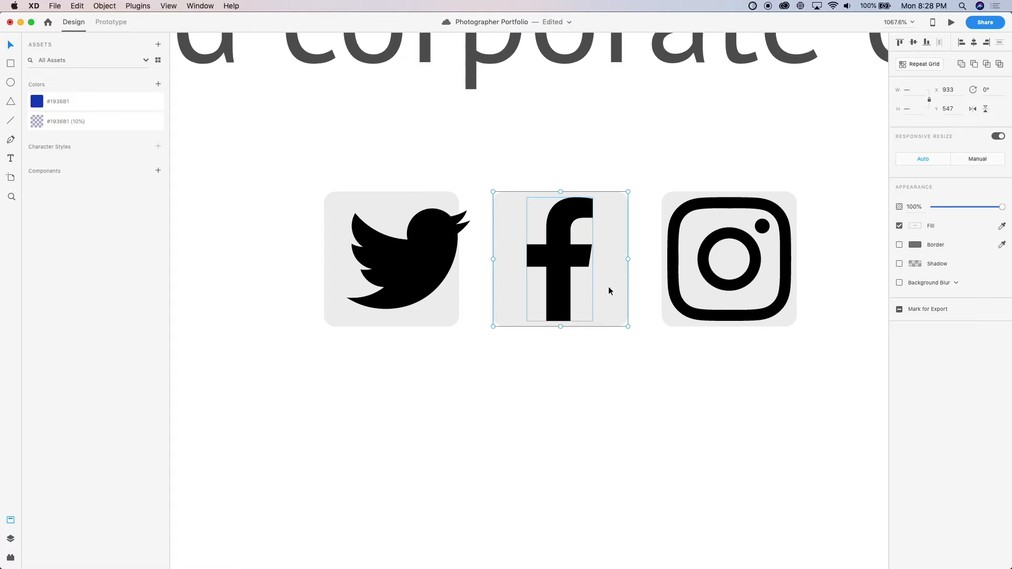
{"action": "key", "text": "super+g"}
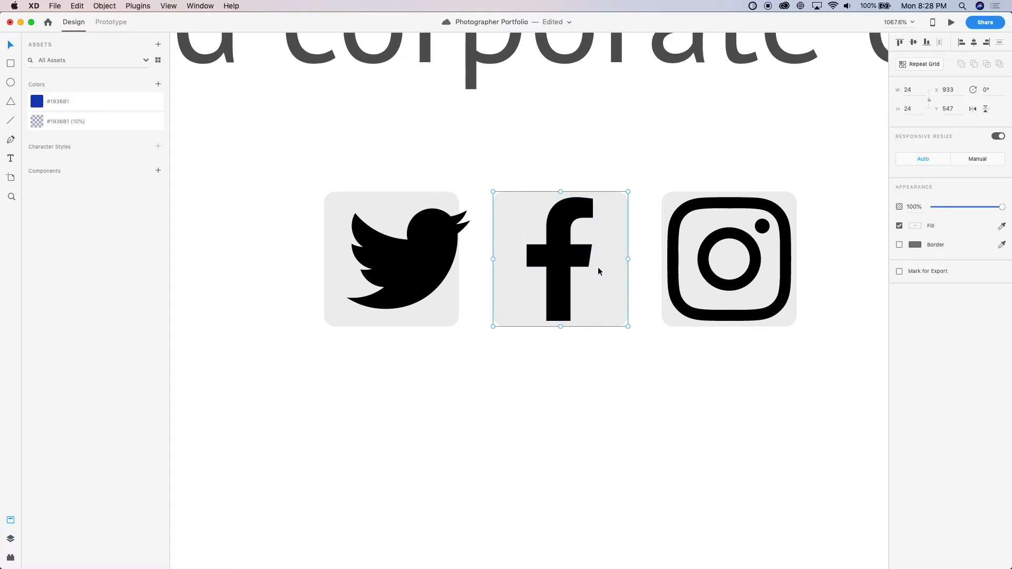
Set the opacity of the gray square inside the Facebook icon group to 0%
{"action": "double_click", "coordinate": [598, 266]}
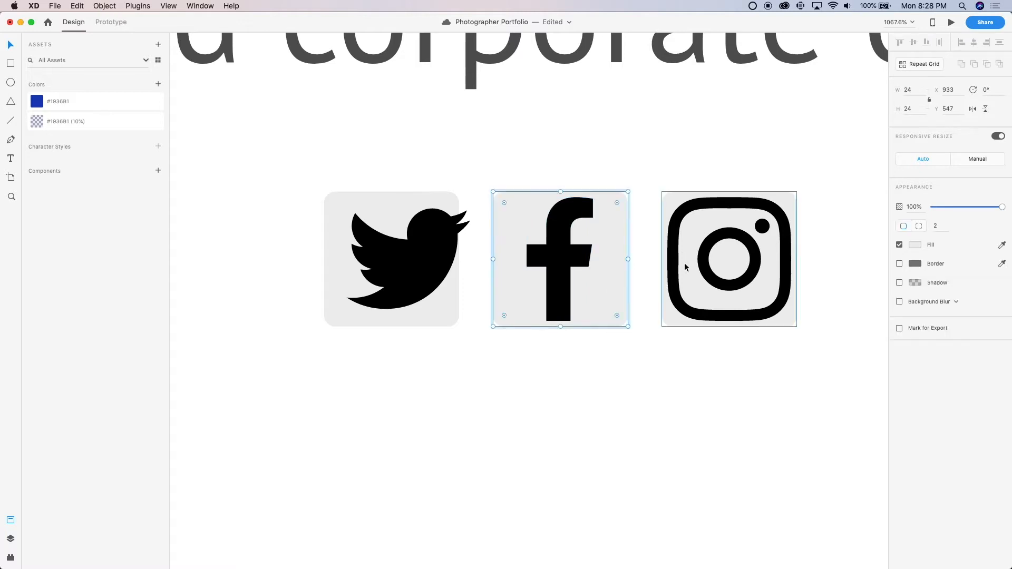
{"action": "key", "text": "0"}
{"action": "key", "text": "0"}
{"action": "key", "text": "Escape"}
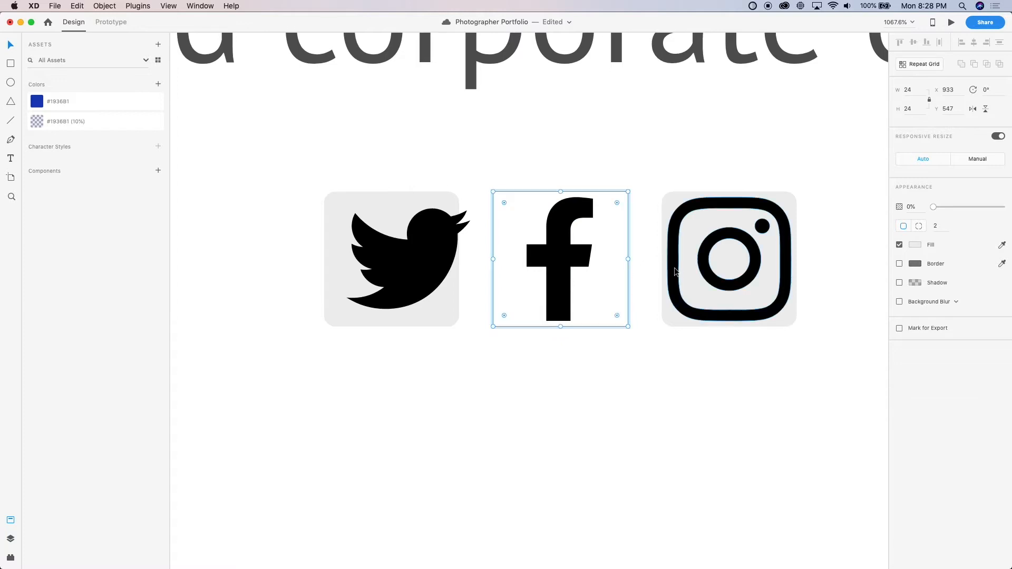
Group the Instagram icon with its placeholder square and set the square's opacity to 0%
{"action": "left_click", "coordinate": [674, 271]}
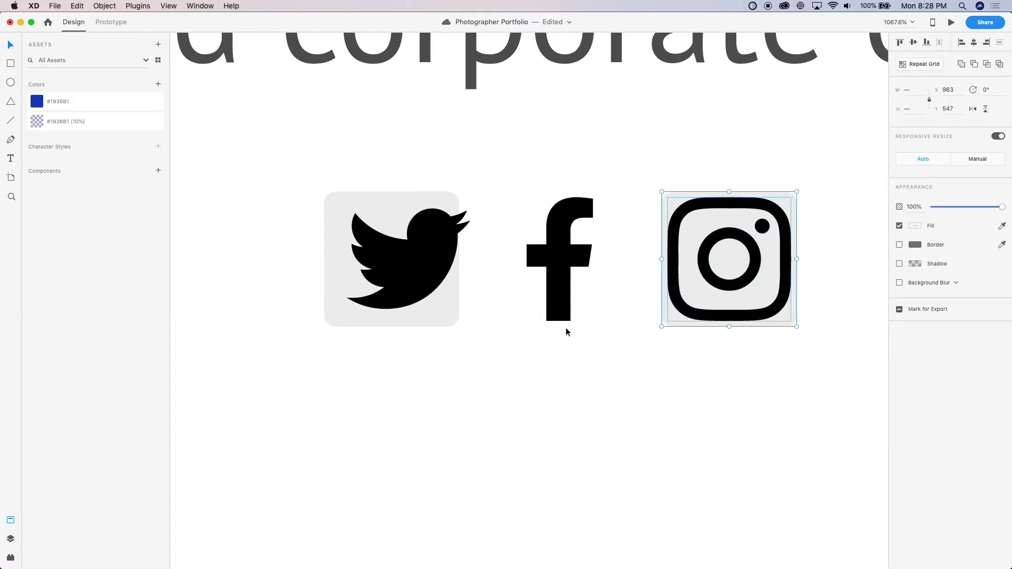
{"action": "double_click", "coordinate": [697, 289]}
{"action": "key", "text": "0"}
{"action": "key", "text": "0"}
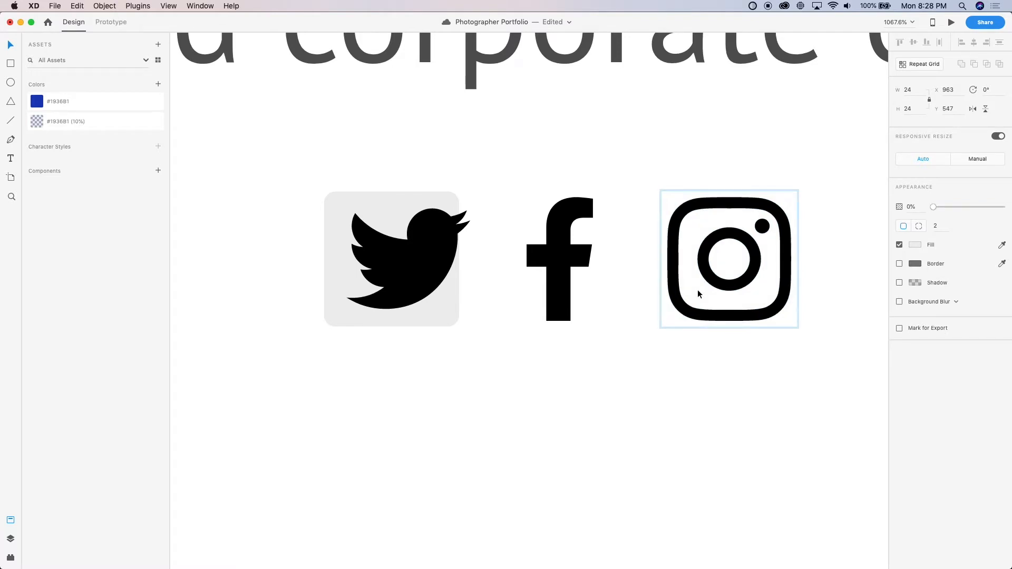
Center the Twitter icon within its gray placeholder square and group the two together
{"action": "left_click", "coordinate": [430, 272]}
{"action": "left_click", "coordinate": [434, 318], "text": "shift"}
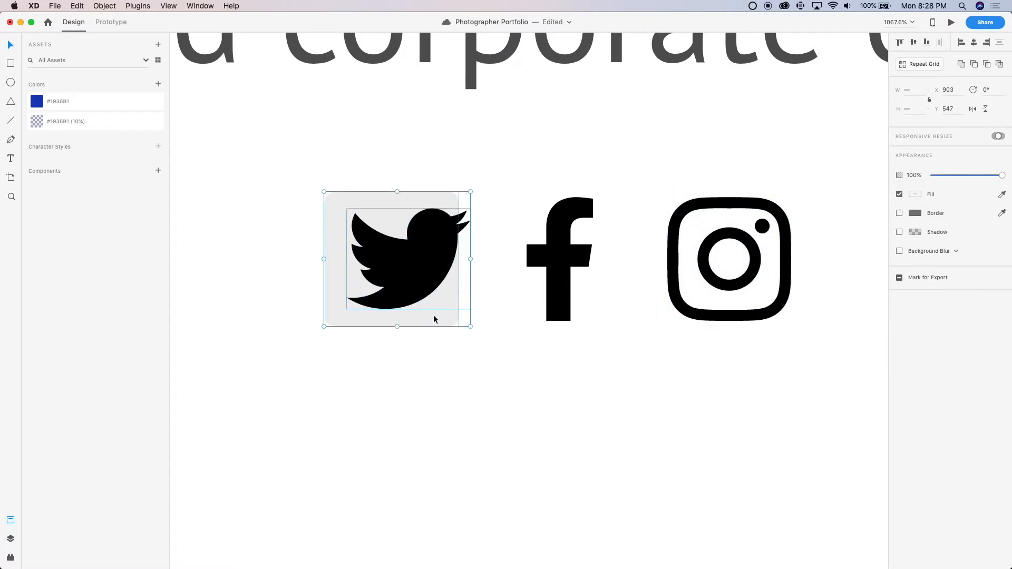
{"action": "key", "text": "shift+c"}
{"action": "key", "text": "shift+m"}
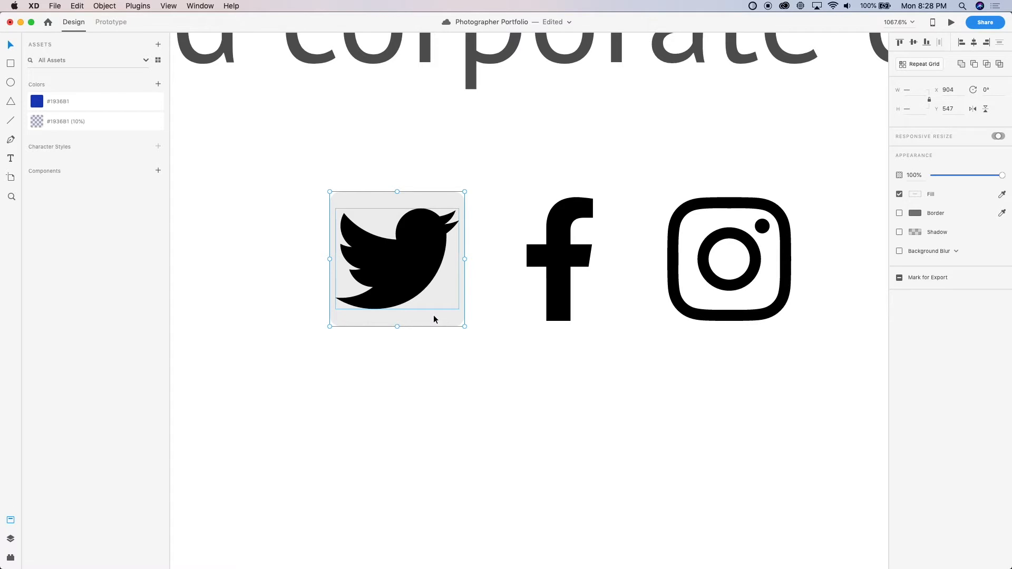
{"action": "key", "text": "super+g"}
Set the opacity of the gray square inside the Twitter icon group to 0% and save the document
{"action": "double_click", "coordinate": [437, 311]}
{"action": "key", "text": "0"}
{"action": "key", "text": "0"}
{"action": "key", "text": "super+s"}
{"action": "key", "text": "Escape"}
{"action": "scroll", "coordinate": [467, 342], "scroll_direction": "down", "scroll_amount": 5}
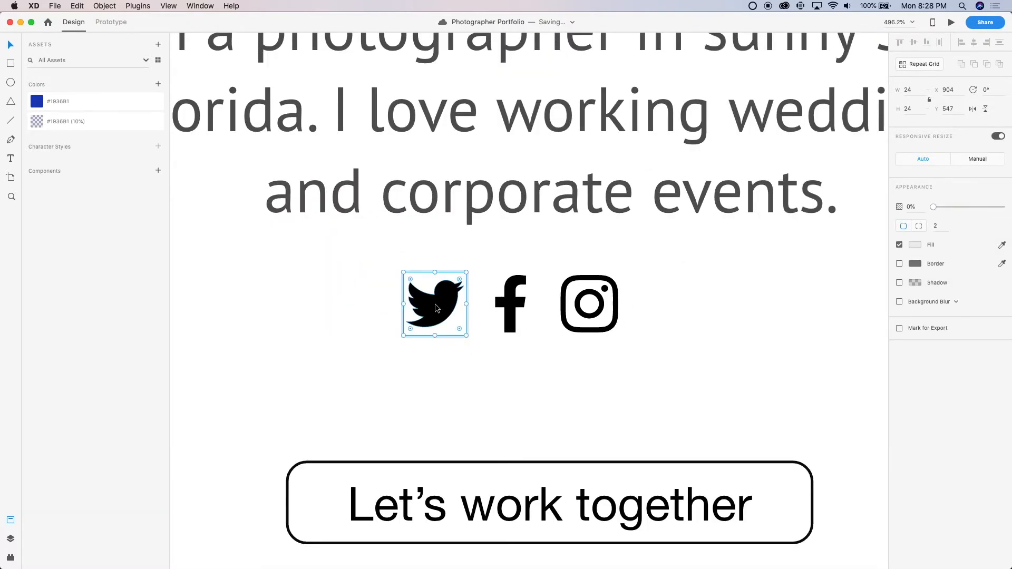
Spread the Twitter and Instagram icons away from the Facebook icon with equal gaps, making the row 104 px wide
{"action": "key", "text": "Tab"}
{"action": "left_click_drag", "start_coordinate": [441, 307], "coordinate": [445, 307]}
{"action": "key", "text": "shift+Left"}
{"action": "key", "text": "Left"}
{"action": "key", "text": "Left"}
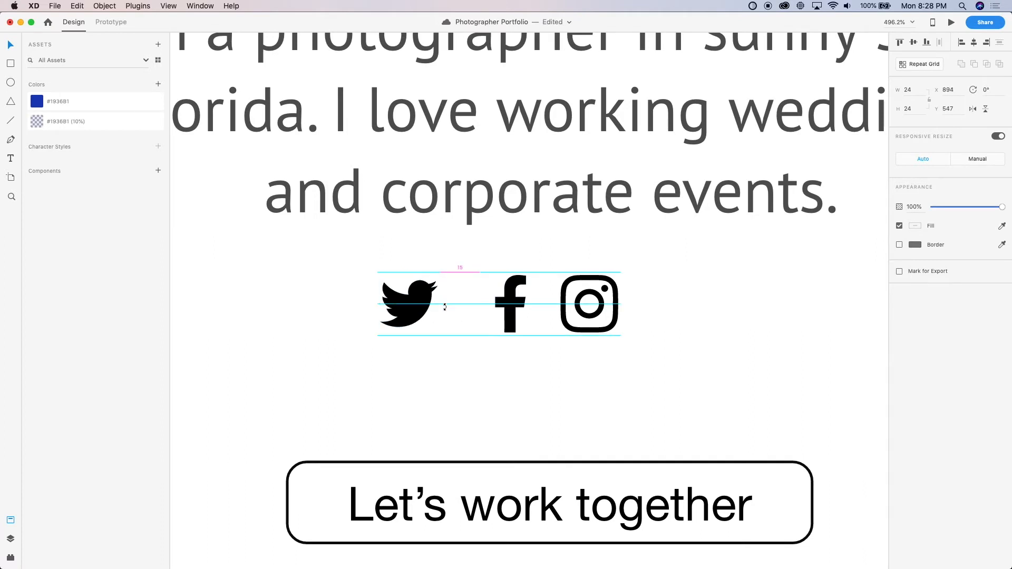
{"action": "left_click_drag", "start_coordinate": [596, 322], "coordinate": [620, 322]}
Group the three social icons and center the group horizontally beneath the bio text
{"action": "left_click", "coordinate": [516, 308], "text": "shift"}
{"action": "left_click", "coordinate": [409, 314], "text": "shift"}
{"action": "key", "text": "super+g"}
{"action": "scroll", "coordinate": [409, 313], "scroll_direction": "down", "scroll_amount": 5}
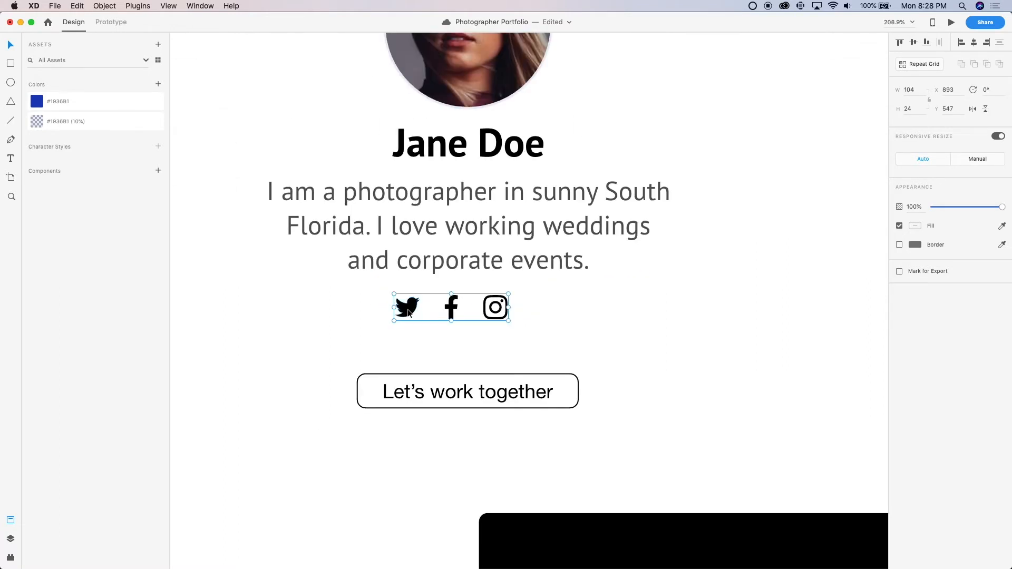
{"action": "left_click_drag", "start_coordinate": [409, 313], "coordinate": [425, 313]}
{"action": "scroll", "coordinate": [425, 312], "scroll_direction": "down", "scroll_amount": 4}
{"action": "scroll", "coordinate": [459, 323], "scroll_direction": "down", "scroll_amount": 3}
{"action": "left_click", "coordinate": [459, 324]}
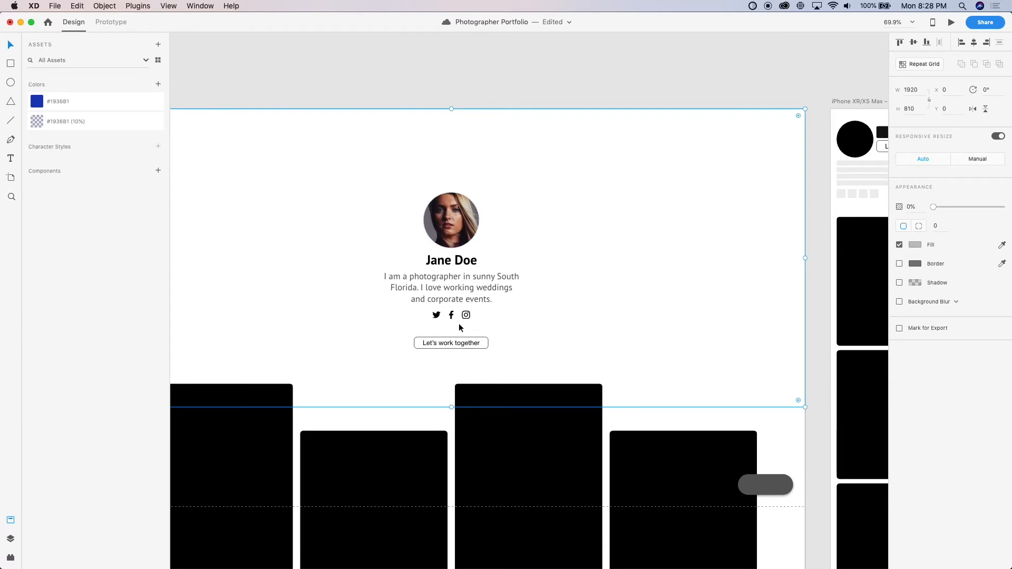
Adjust the social icon group's vertical position beneath the bio to Y 545, keeping it horizontally centered
{"action": "scroll", "coordinate": [493, 291], "scroll_direction": "up", "scroll_amount": 6}
{"action": "scroll", "coordinate": [398, 373], "scroll_direction": "up", "scroll_amount": 4}
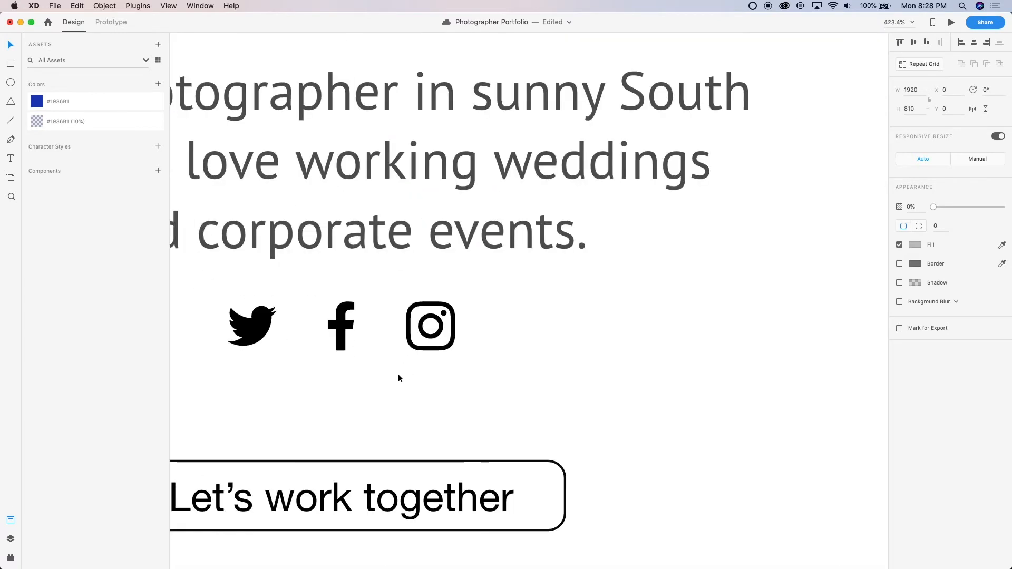
{"action": "scroll", "coordinate": [397, 372], "scroll_direction": "left", "scroll_amount": 2}
{"action": "left_click_drag", "start_coordinate": [385, 334], "coordinate": [386, 312]}
{"action": "scroll", "coordinate": [387, 314], "scroll_direction": "left", "scroll_amount": 5}
{"action": "scroll", "coordinate": [386, 315], "scroll_direction": "up", "scroll_amount": 1}
{"action": "scroll", "coordinate": [388, 317], "scroll_direction": "right", "scroll_amount": 1}
{"action": "key", "text": "shift+Up"}
{"action": "key", "text": "shift+Down"}
{"action": "scroll", "coordinate": [386, 315], "scroll_direction": "down", "scroll_amount": 5}
{"action": "scroll", "coordinate": [386, 315], "scroll_direction": "left", "scroll_amount": 3}
{"action": "scroll", "coordinate": [386, 315], "scroll_direction": "up", "scroll_amount": 1}
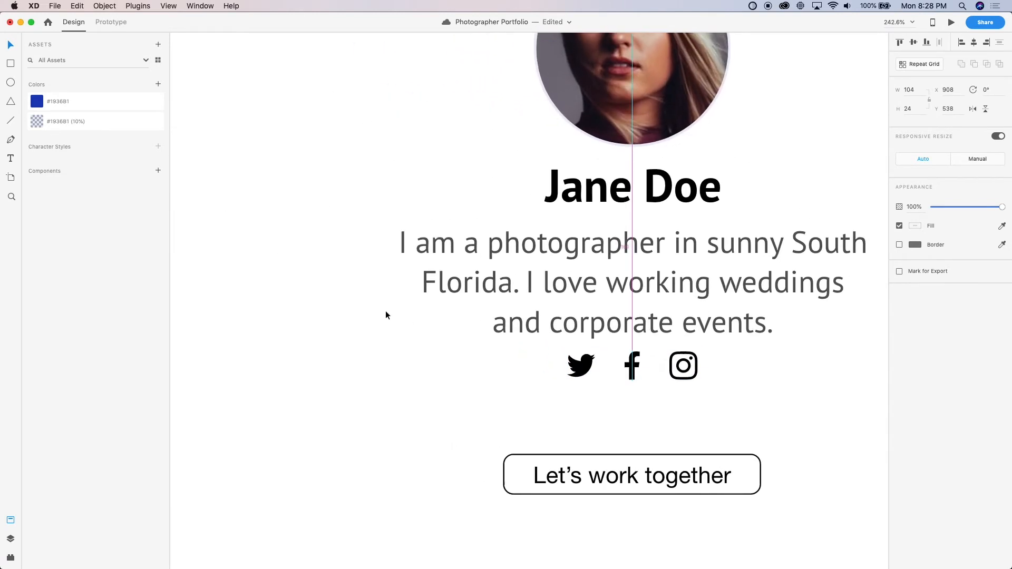
{"action": "left_click_drag", "start_coordinate": [633, 368], "coordinate": [633, 371]}
{"action": "key", "text": "shift+Down"}
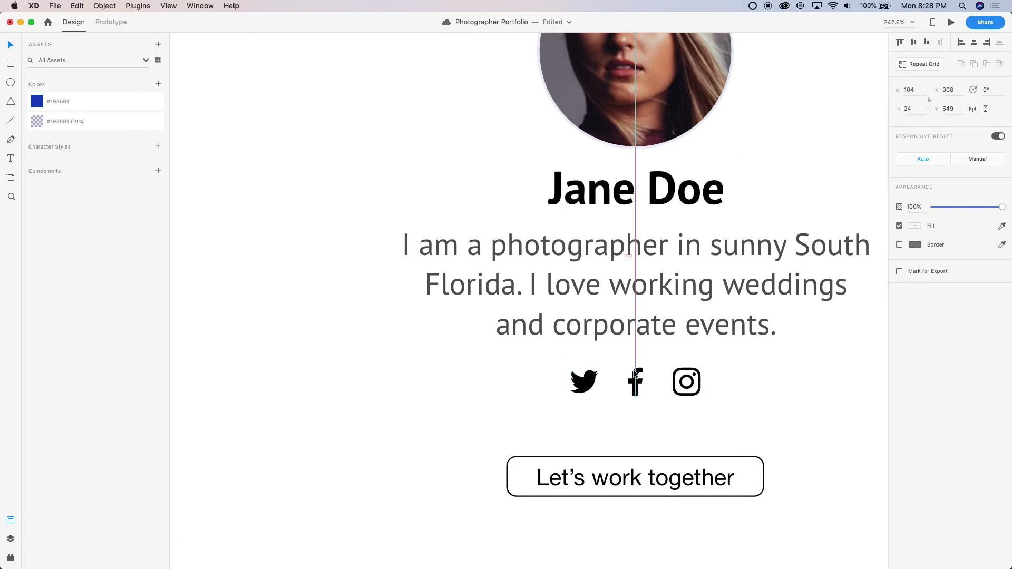
{"action": "key", "text": "Up"}
{"action": "key", "text": "Up"}
{"action": "key", "text": "Up"}
{"action": "key", "text": "Up"}
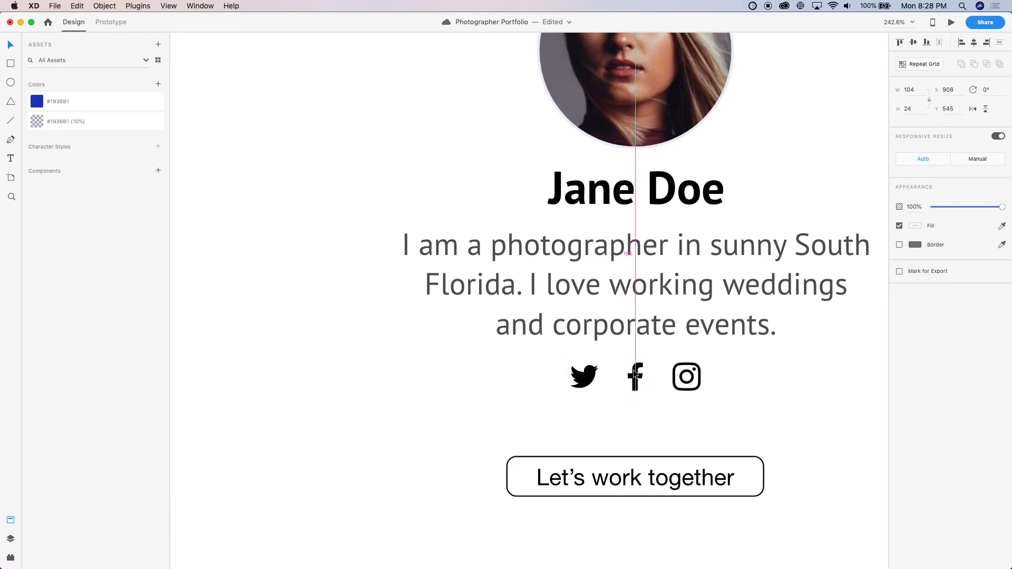
Move the "Let's work together" button up to Y 583, just beneath the social icons
{"action": "scroll", "coordinate": [493, 419], "scroll_direction": "down", "scroll_amount": 5}
{"action": "scroll", "coordinate": [492, 417], "scroll_direction": "up", "scroll_amount": 4}
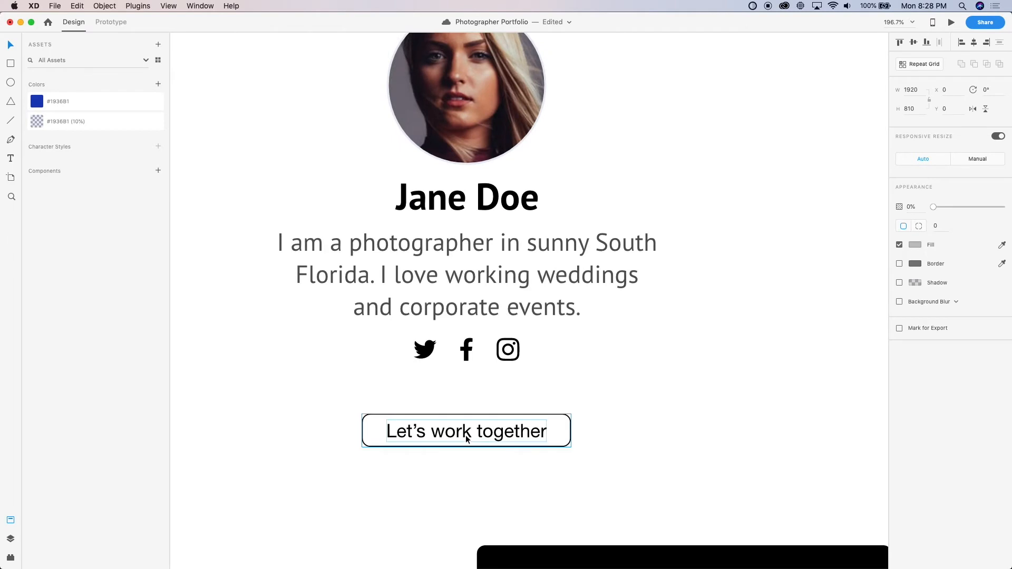
{"action": "left_click", "coordinate": [476, 411]}
{"action": "left_click_drag", "start_coordinate": [475, 411], "coordinate": [467, 401]}
{"action": "scroll", "coordinate": [467, 400], "scroll_direction": "up", "scroll_amount": 5}
Set the "Let's work together" button label's font to PT Sans Bold
{"action": "double_click", "coordinate": [458, 401]}
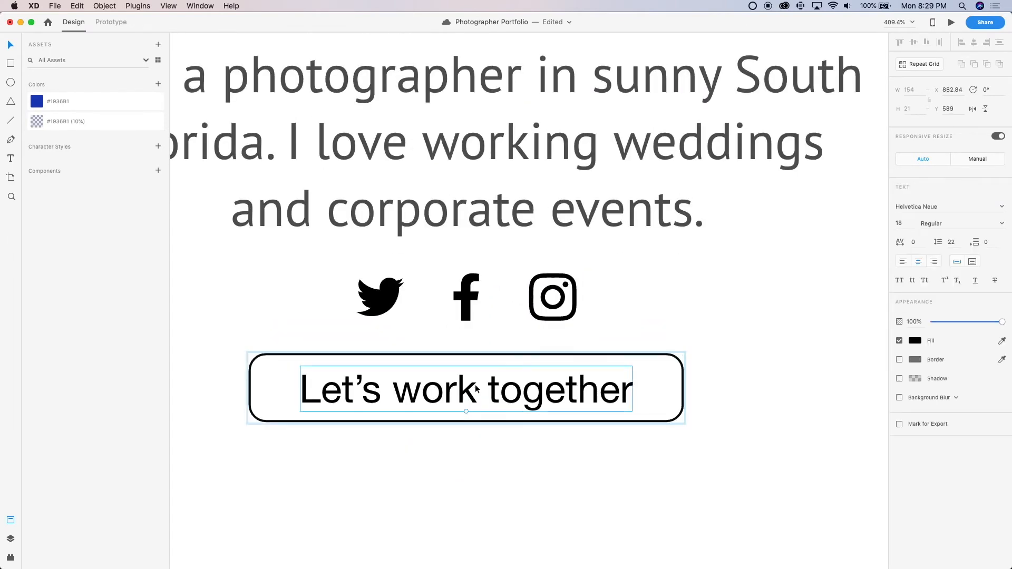
{"action": "left_click_drag", "start_coordinate": [927, 207], "coordinate": [920, 216]}
{"action": "key", "text": "super+a"}
{"action": "type", "text": "P"}
{"action": "key", "text": "Return"}
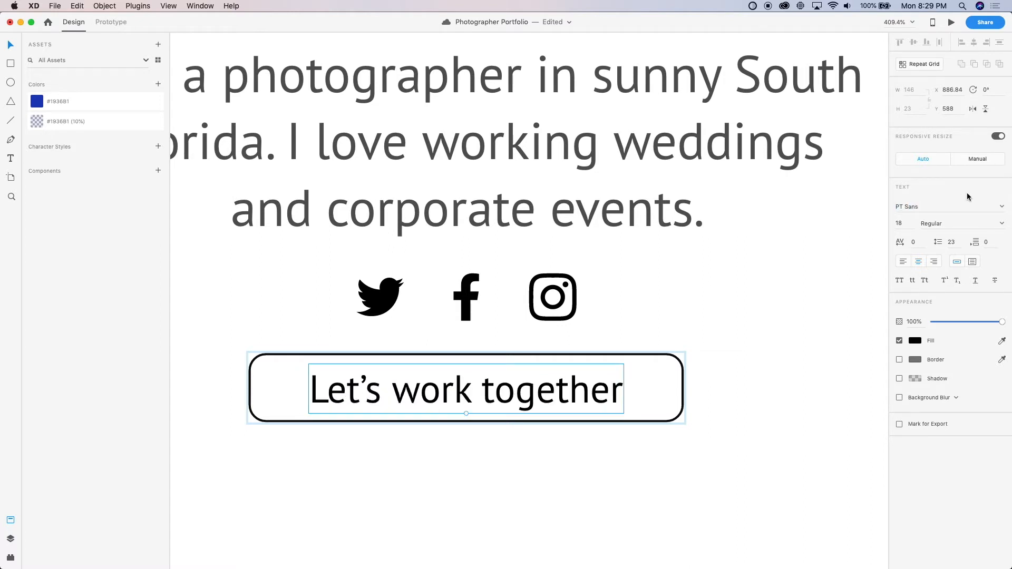
{"action": "left_click", "coordinate": [1002, 224]}
{"action": "left_click", "coordinate": [932, 255]}
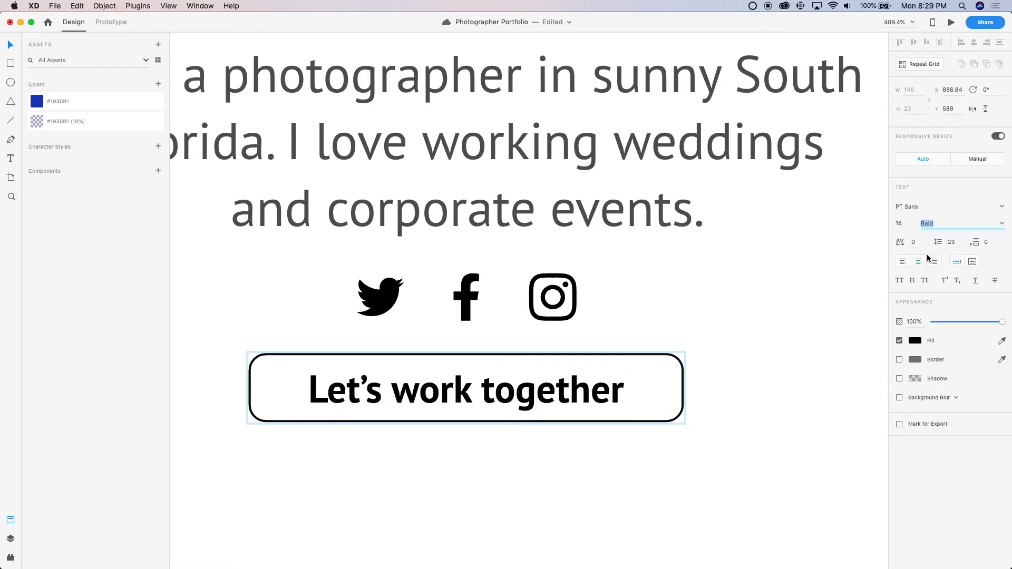
{"action": "left_click", "coordinate": [686, 411]}
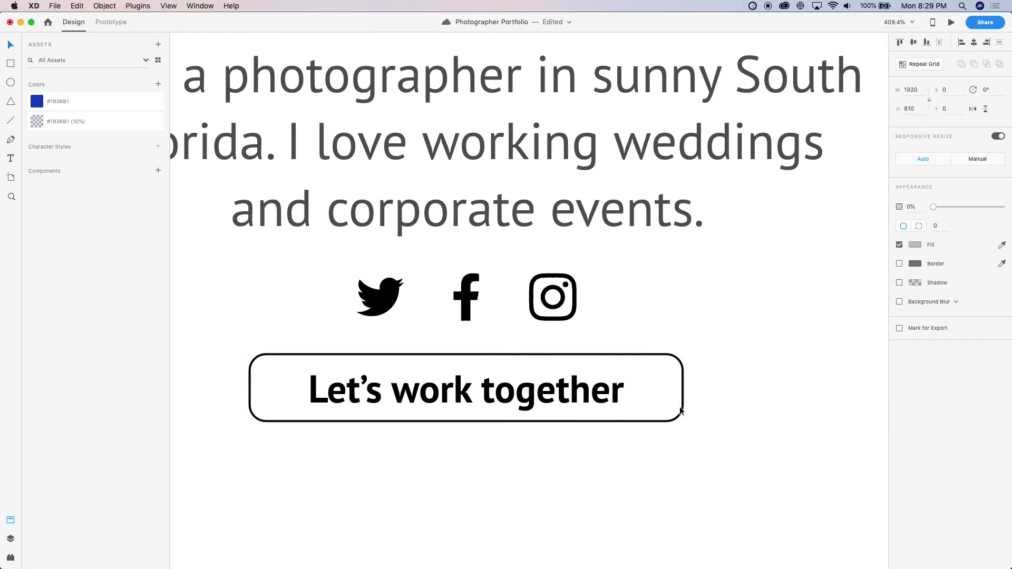
Fill the button's rounded rectangle with the saved blue #1936B1 and remove its border
{"action": "left_click", "coordinate": [681, 411]}
{"action": "scroll", "coordinate": [683, 411], "scroll_direction": "down", "scroll_amount": 3}
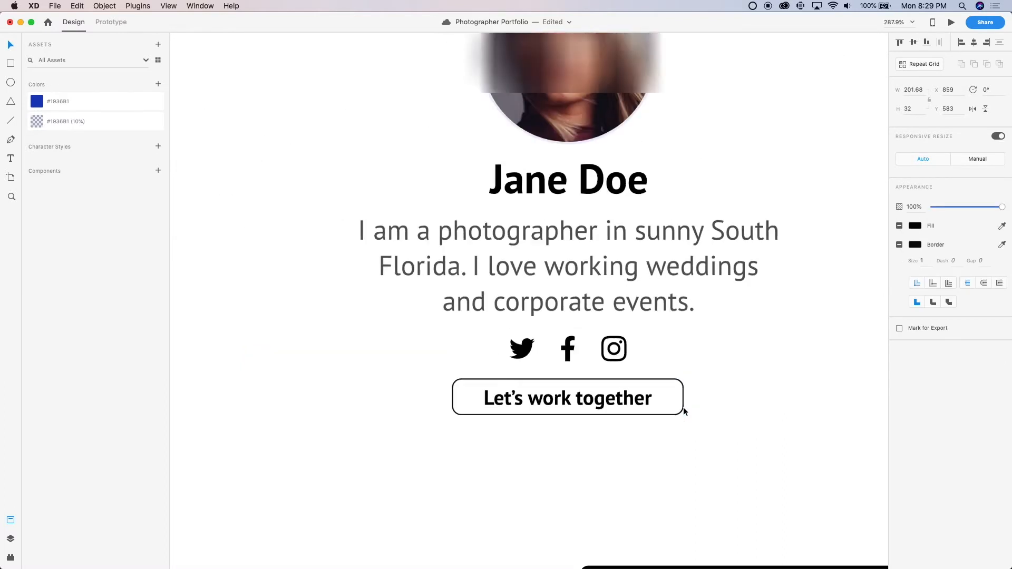
{"action": "scroll", "coordinate": [683, 411], "scroll_direction": "up", "scroll_amount": 3}
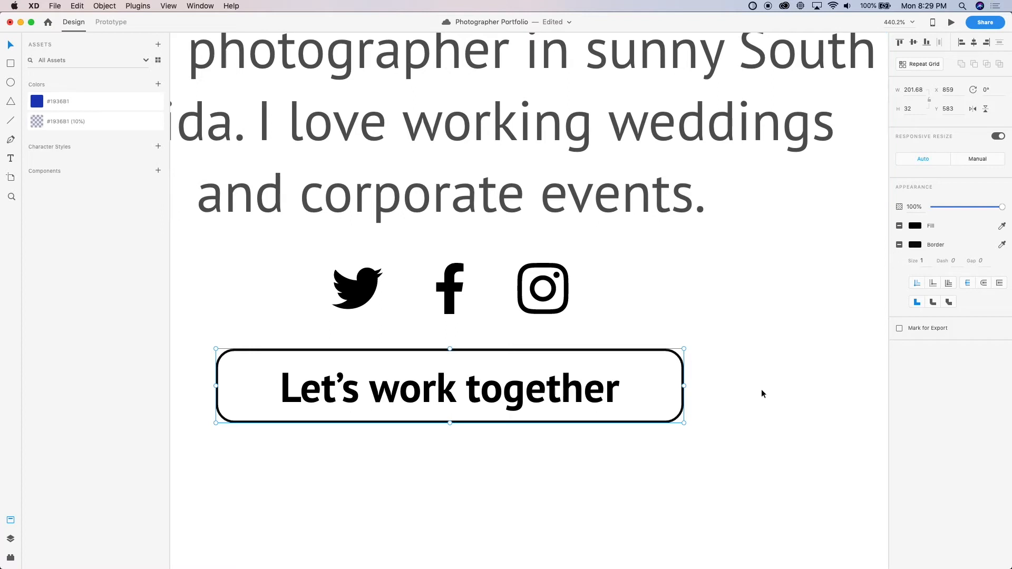
{"action": "double_click", "coordinate": [318, 348]}
{"action": "left_click", "coordinate": [37, 101]}
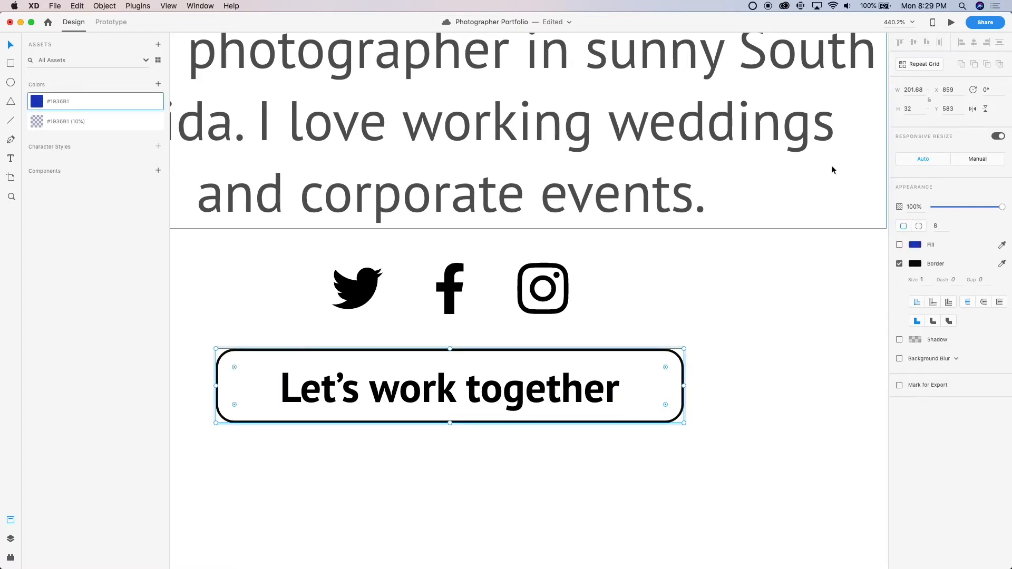
{"action": "left_click", "coordinate": [899, 264]}
{"action": "left_click", "coordinate": [900, 245]}
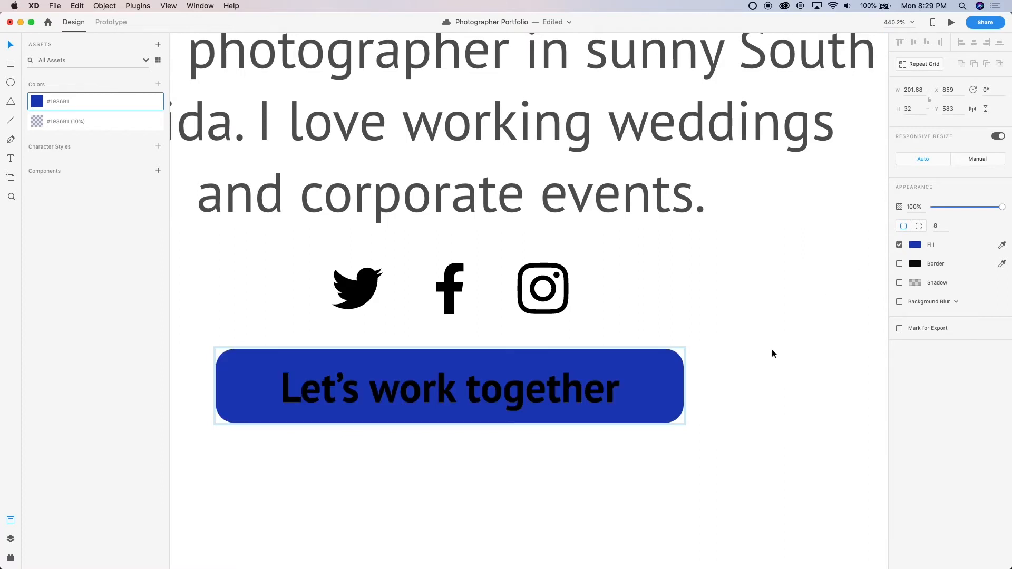
Change the button label's fill to white #FFFFFF and add that white to the color assets
{"action": "left_click", "coordinate": [523, 380]}
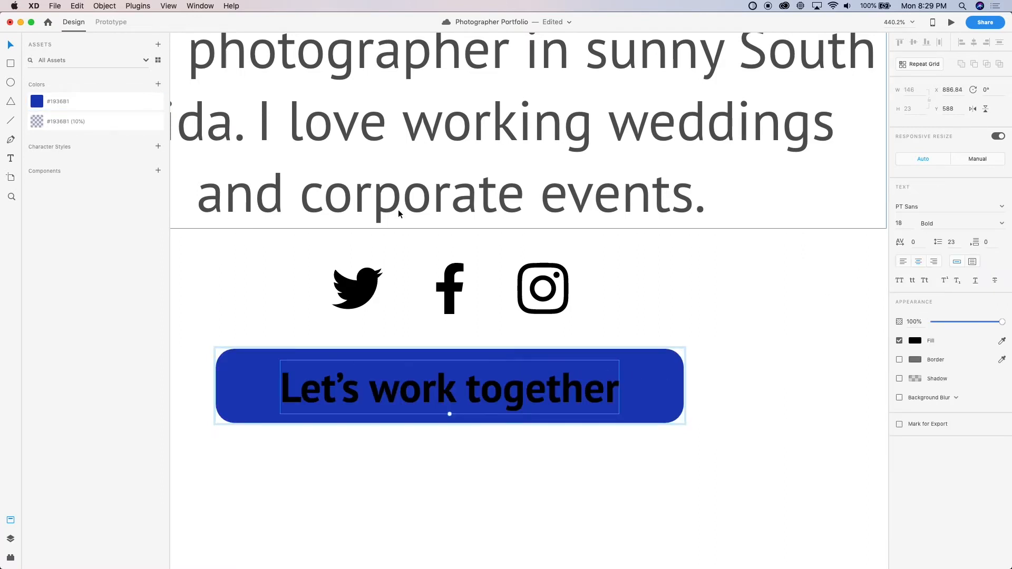
{"action": "left_click", "coordinate": [915, 341]}
{"action": "left_click", "coordinate": [851, 333]}
{"action": "left_click_drag", "start_coordinate": [852, 333], "coordinate": [606, 203]}
{"action": "left_click", "coordinate": [569, 390]}
{"action": "key", "text": "super+shift+c"}
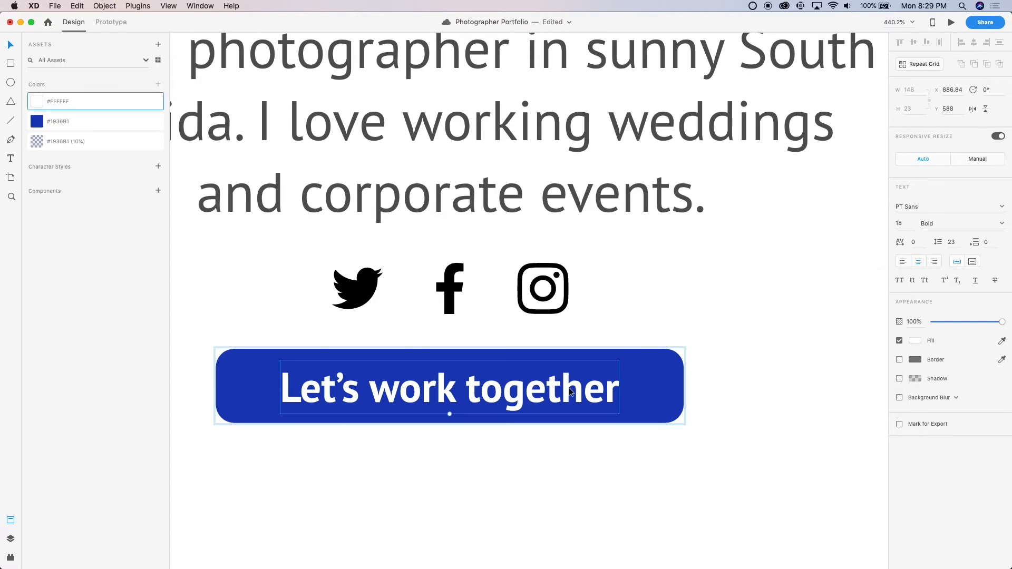
{"action": "left_click", "coordinate": [534, 488]}
Add the black #000000 of the photographer's name heading to the color assets
{"action": "double_click", "coordinate": [355, 289]}
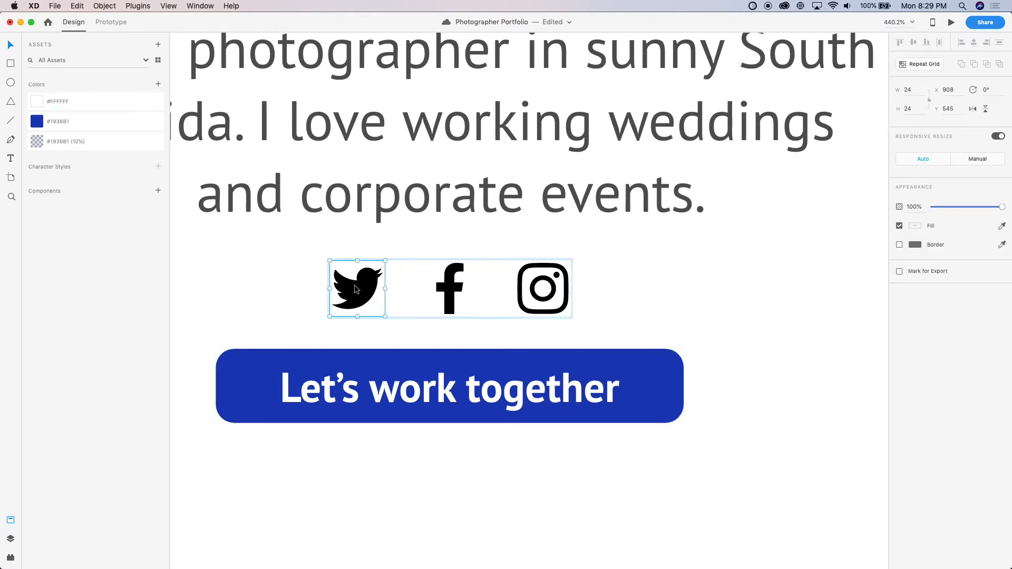
{"action": "double_click", "coordinate": [355, 289]}
{"action": "scroll", "coordinate": [354, 285], "scroll_direction": "up", "scroll_amount": 5}
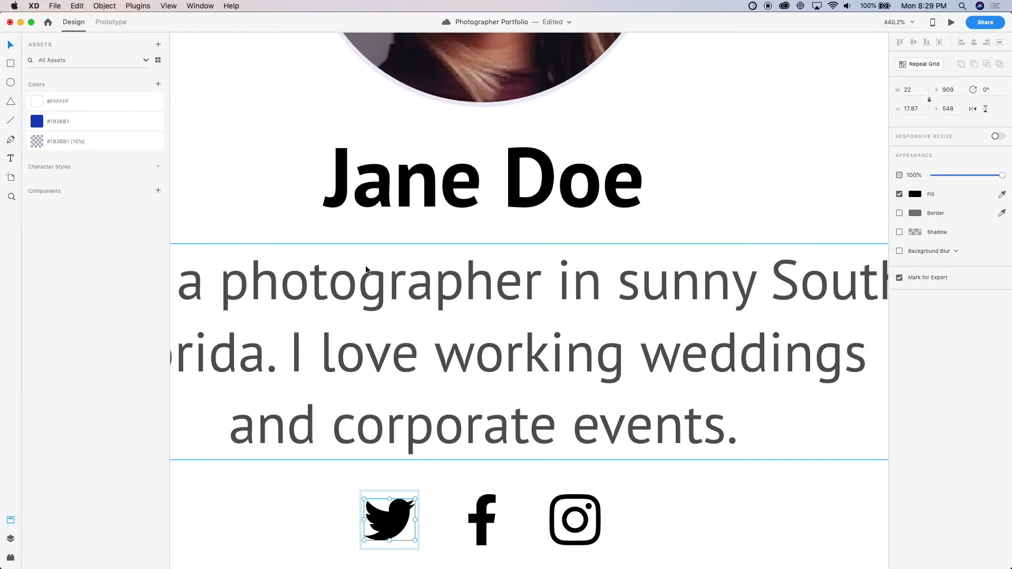
{"action": "left_click", "coordinate": [415, 193]}
{"action": "key", "text": "super+shift+c"}
{"action": "scroll", "coordinate": [286, 197], "scroll_direction": "down", "scroll_amount": 5}
{"action": "scroll", "coordinate": [287, 198], "scroll_direction": "down", "scroll_amount": 3}
Try a font size of 16 on the "Let's work together" button label
{"action": "left_click", "coordinate": [358, 360]}
{"action": "scroll", "coordinate": [337, 286], "scroll_direction": "up", "scroll_amount": 5}
{"action": "double_click", "coordinate": [319, 319]}
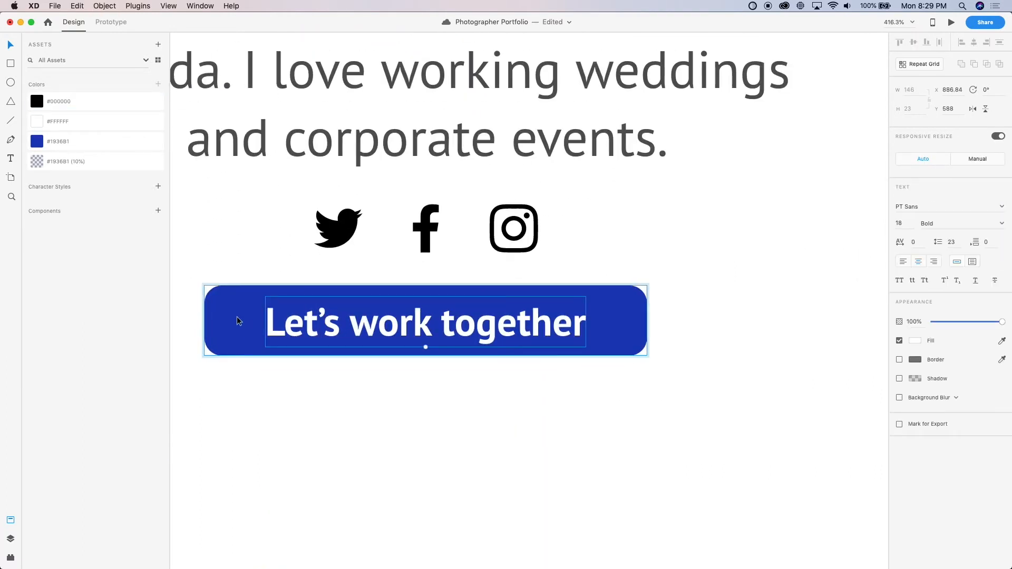
{"action": "left_click", "coordinate": [230, 315]}
{"action": "left_click", "coordinate": [341, 330]}
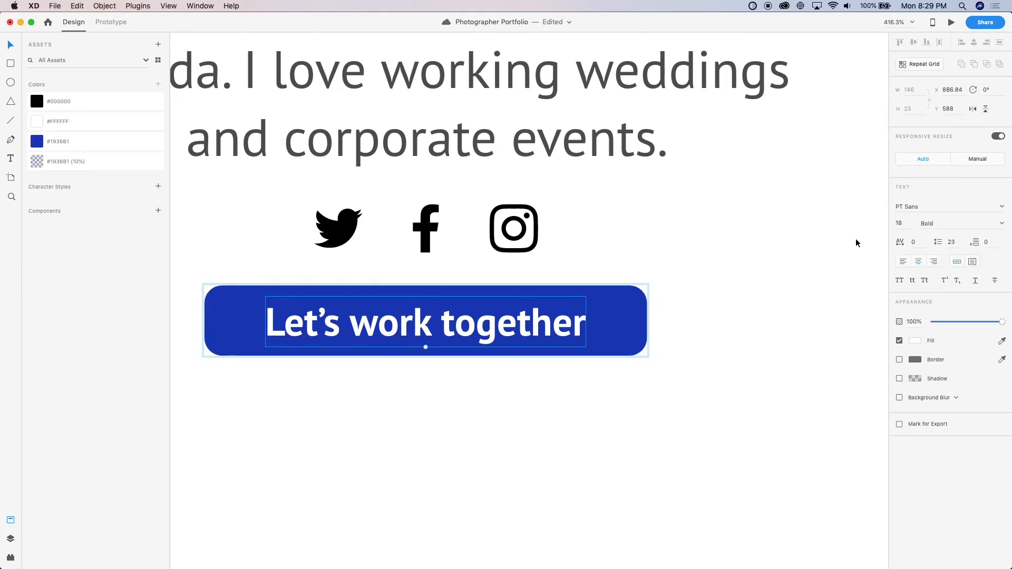
{"action": "scroll", "coordinate": [428, 330], "scroll_direction": "down", "scroll_amount": 8}
{"action": "scroll", "coordinate": [429, 330], "scroll_direction": "up", "scroll_amount": 8}
{"action": "scroll", "coordinate": [428, 329], "scroll_direction": "up", "scroll_amount": 6}
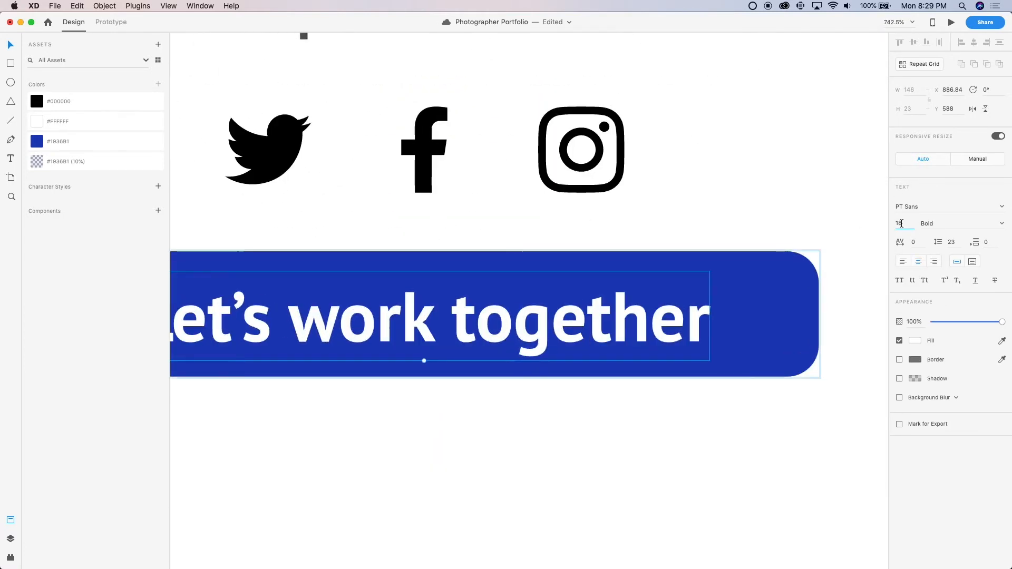
{"action": "type", "text": "16"}
{"action": "key", "text": "Return"}
Check the resized button label against the bio and icons, and undo the font size change
{"action": "scroll", "coordinate": [663, 295], "scroll_direction": "down", "scroll_amount": 6}
{"action": "scroll", "coordinate": [638, 230], "scroll_direction": "up", "scroll_amount": 3}
{"action": "left_click", "coordinate": [637, 229]}
{"action": "scroll", "coordinate": [640, 353], "scroll_direction": "down", "scroll_amount": 1}
{"action": "scroll", "coordinate": [640, 353], "scroll_direction": "up", "scroll_amount": 3}
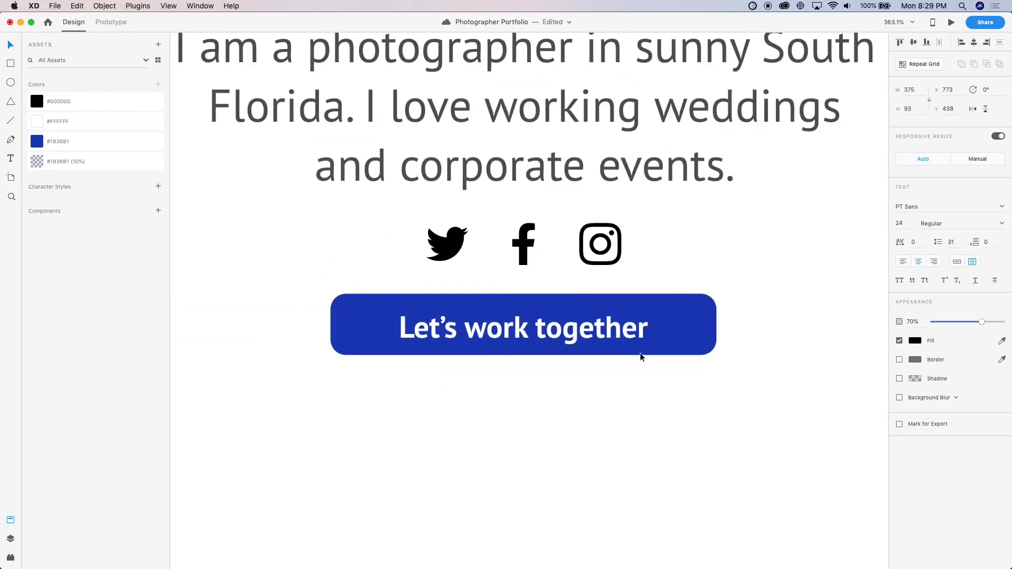
{"action": "scroll", "coordinate": [640, 353], "scroll_direction": "down", "scroll_amount": 5}
{"action": "key", "text": "super+z"}
{"action": "scroll", "coordinate": [678, 357], "scroll_direction": "up", "scroll_amount": 5}
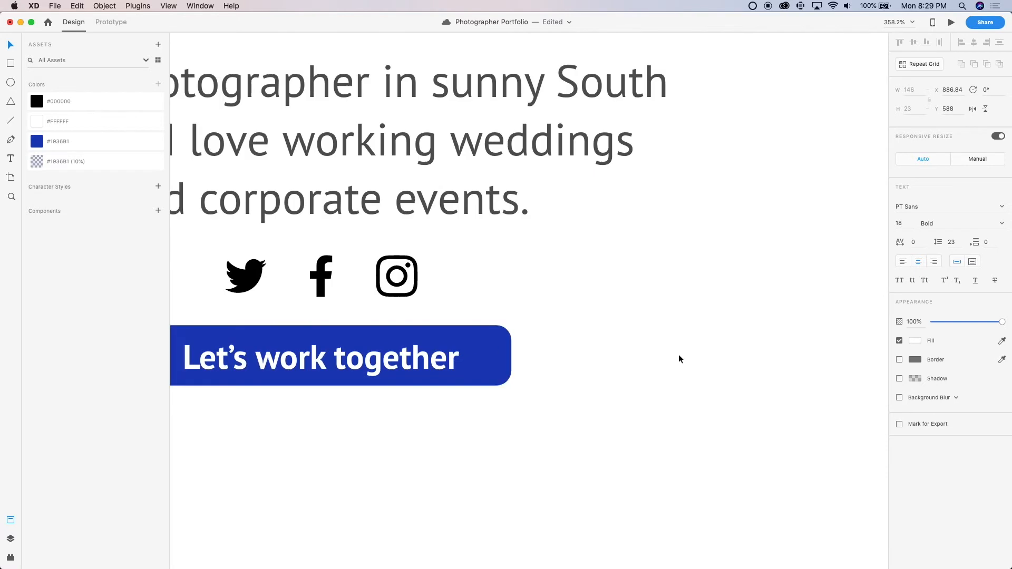
Nudge the button's blue background rectangle vertically behind its label to Y 582
{"action": "left_click", "coordinate": [560, 362]}
{"action": "scroll", "coordinate": [561, 363], "scroll_direction": "left", "scroll_amount": 1}
{"action": "left_click_drag", "start_coordinate": [559, 360], "coordinate": [558, 369]}
{"action": "key", "text": "shift+Up"}
{"action": "key", "text": "Down"}
{"action": "key", "text": "Down"}
{"action": "key", "text": "Down"}
{"action": "key", "text": "Down"}
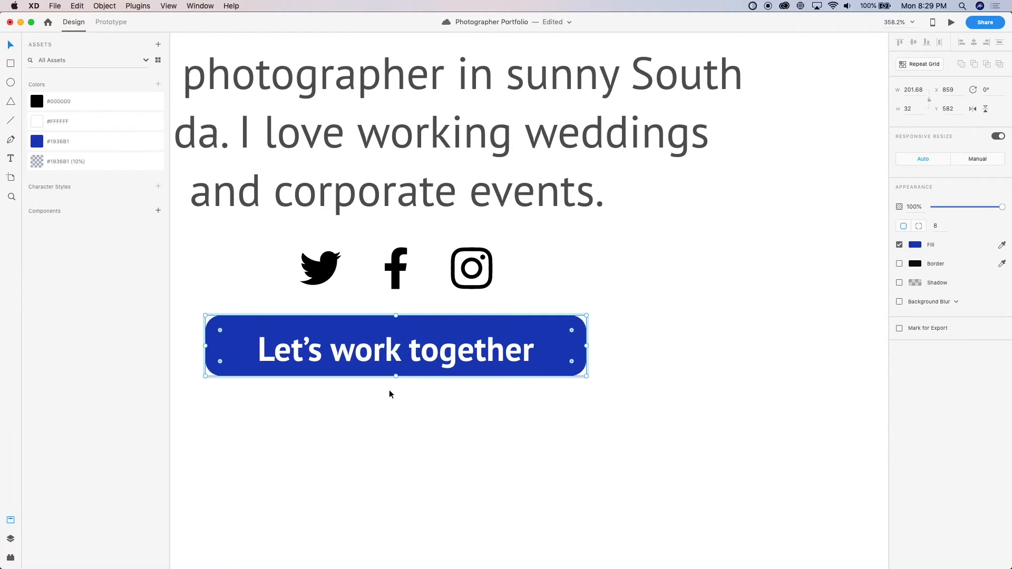
Adjust the height of the button's blue background, trying 39 and 37 before setting it to 35
{"action": "left_click_drag", "start_coordinate": [396, 376], "coordinate": [395, 370]}
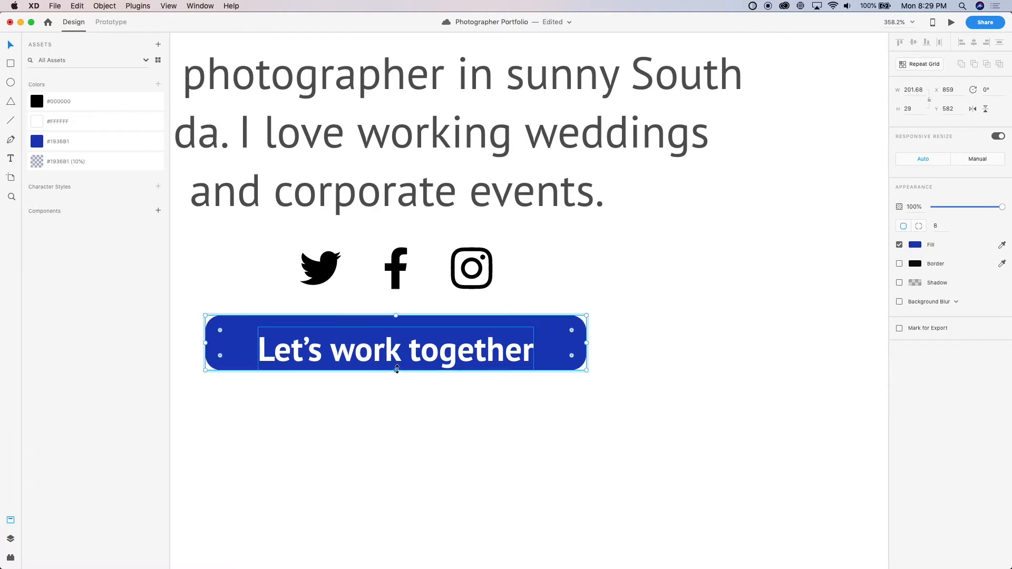
{"action": "type", "text": "39"}
{"action": "key", "text": "Return"}
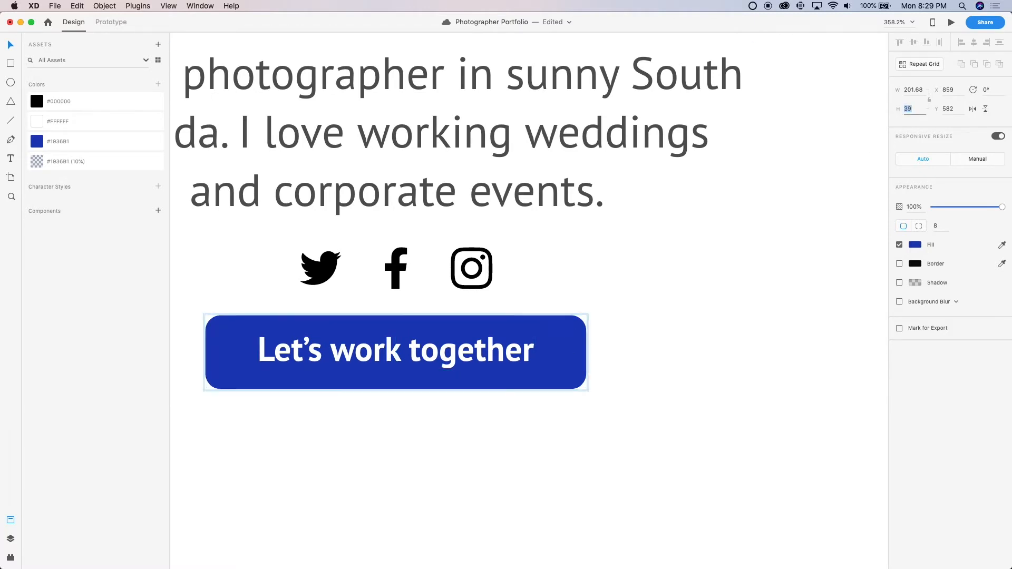
{"action": "type", "text": "37"}
{"action": "key", "text": "Return"}
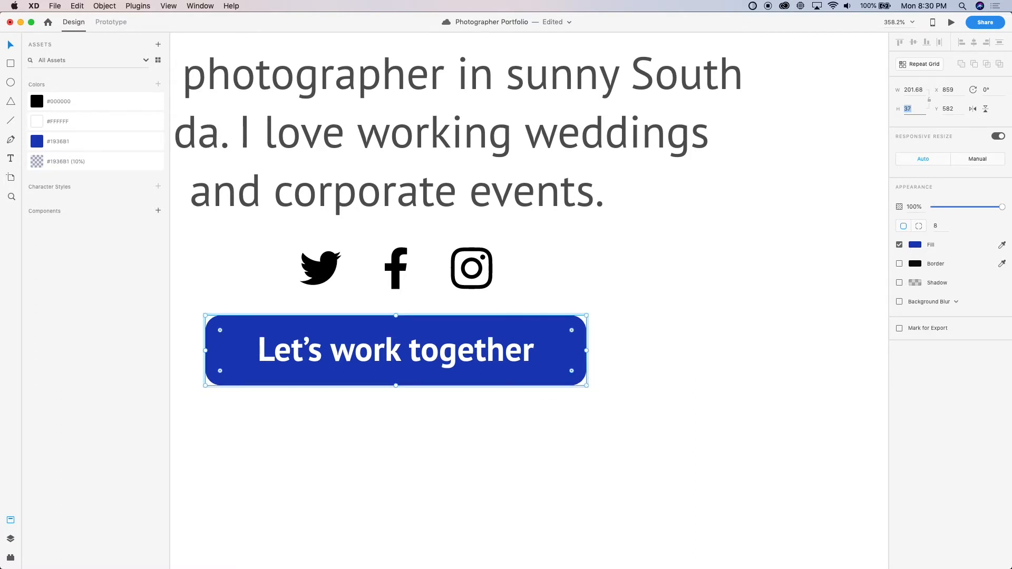
{"action": "type", "text": "35"}
{"action": "key", "text": "Return"}
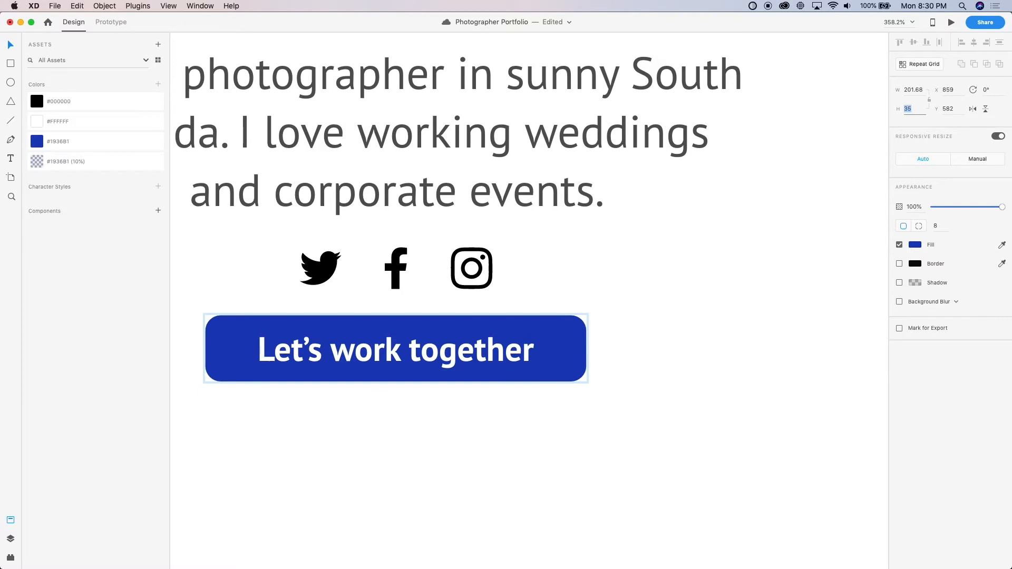
{"action": "left_click", "coordinate": [409, 452]}
{"action": "scroll", "coordinate": [388, 414], "scroll_direction": "down", "scroll_amount": 5}
{"action": "scroll", "coordinate": [388, 414], "scroll_direction": "up", "scroll_amount": 5}
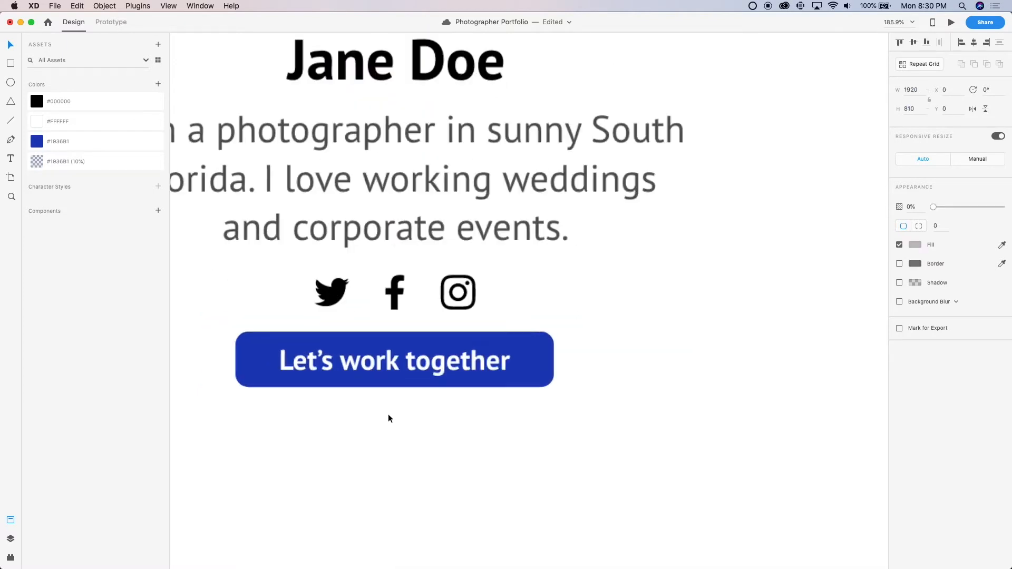
Try the blue background of the "Let's work together" button at X 867 with a width of 200
{"action": "left_click", "coordinate": [574, 338]}
{"action": "left_click_drag", "start_coordinate": [578, 351], "coordinate": [634, 361]}
{"action": "key", "text": "super+z"}
{"action": "double_click", "coordinate": [580, 362]}
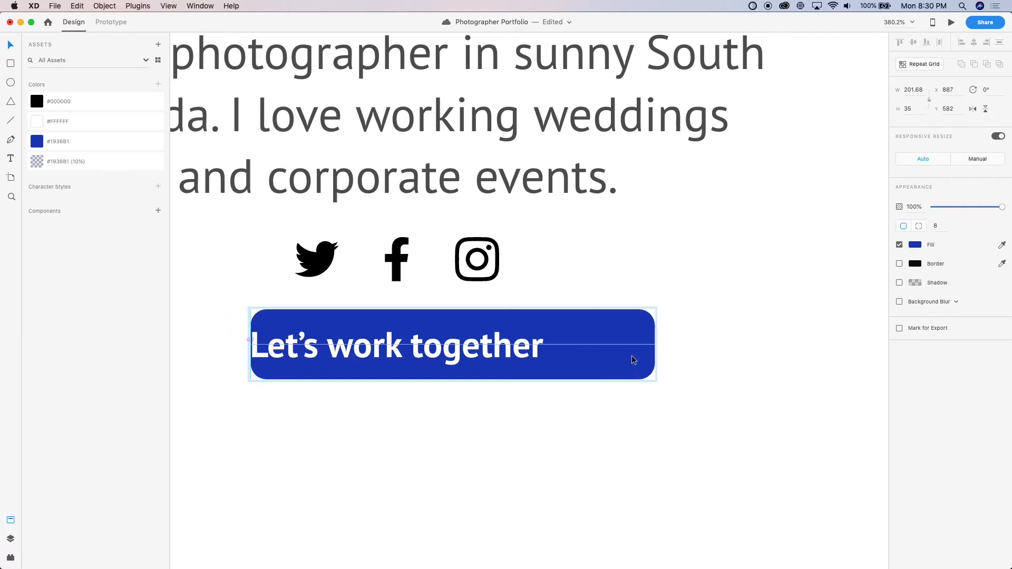
{"action": "key", "text": "shift+Left"}
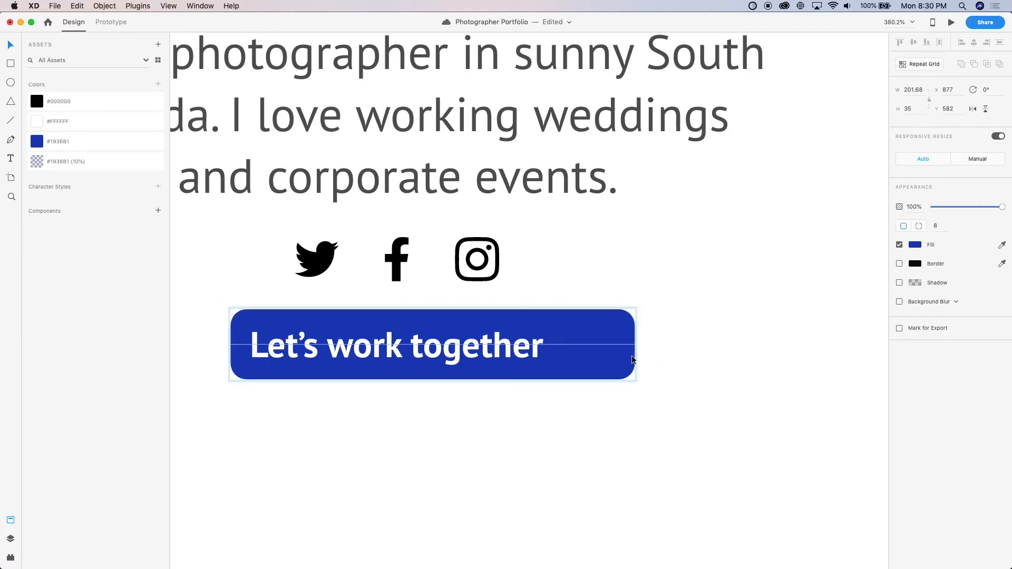
{"action": "key", "text": "shift+Left"}
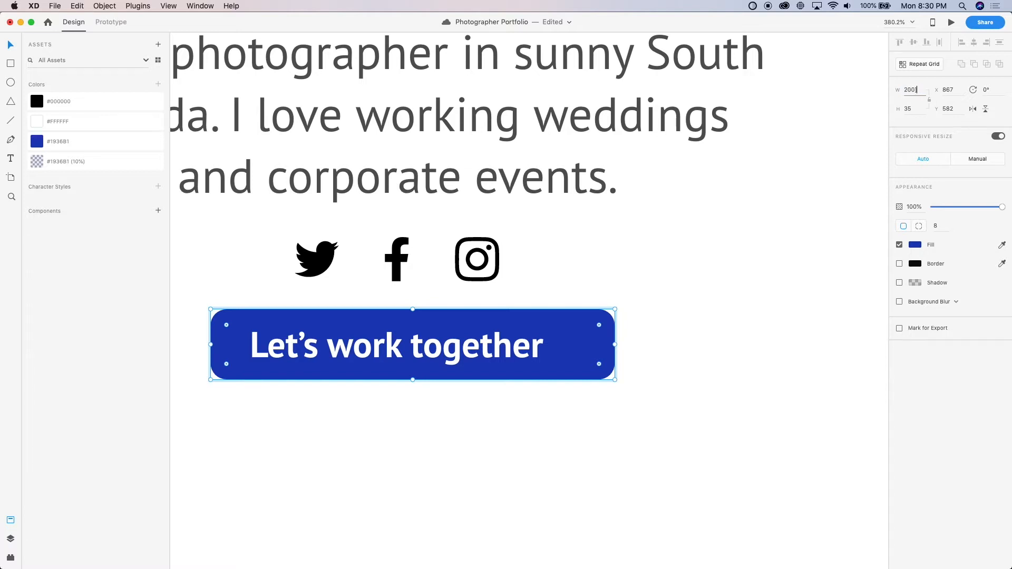
{"action": "type", "text": "200"}
{"action": "key", "text": "Return"}
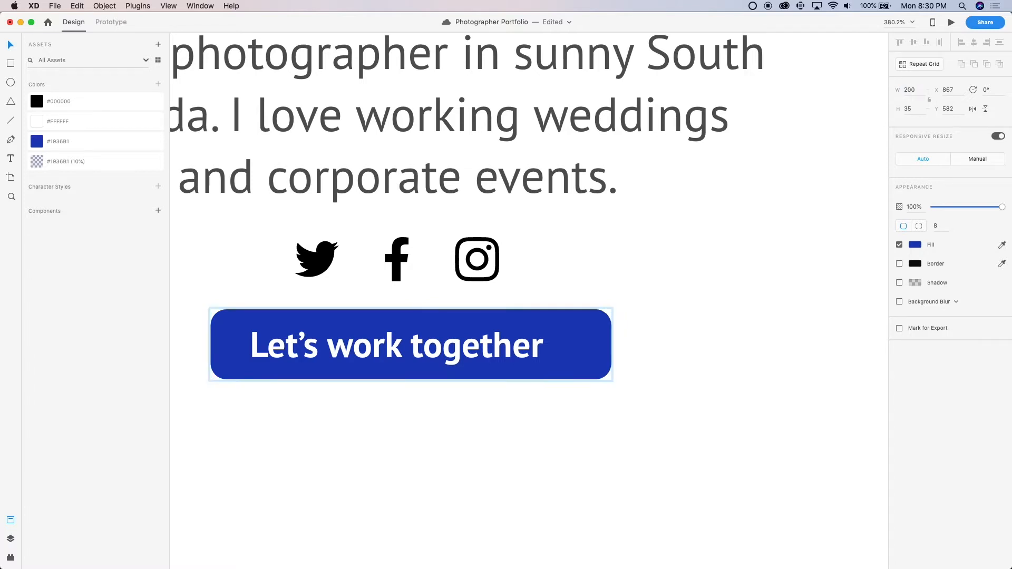
Reposition the button's blue background horizontally behind its label at X 871
{"action": "left_click_drag", "start_coordinate": [565, 362], "coordinate": [600, 365]}
{"action": "key", "text": "shift+Left"}
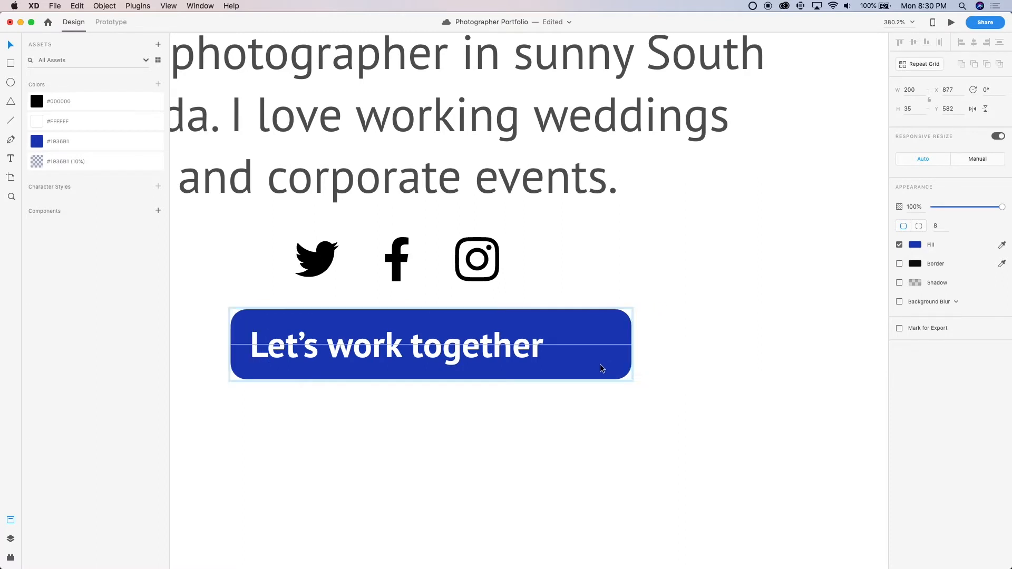
{"action": "key", "text": "shift+Left"}
{"action": "key", "text": "Right"}
{"action": "key", "text": "Right"}
{"action": "key", "text": "Right"}
{"action": "key", "text": "Right"}
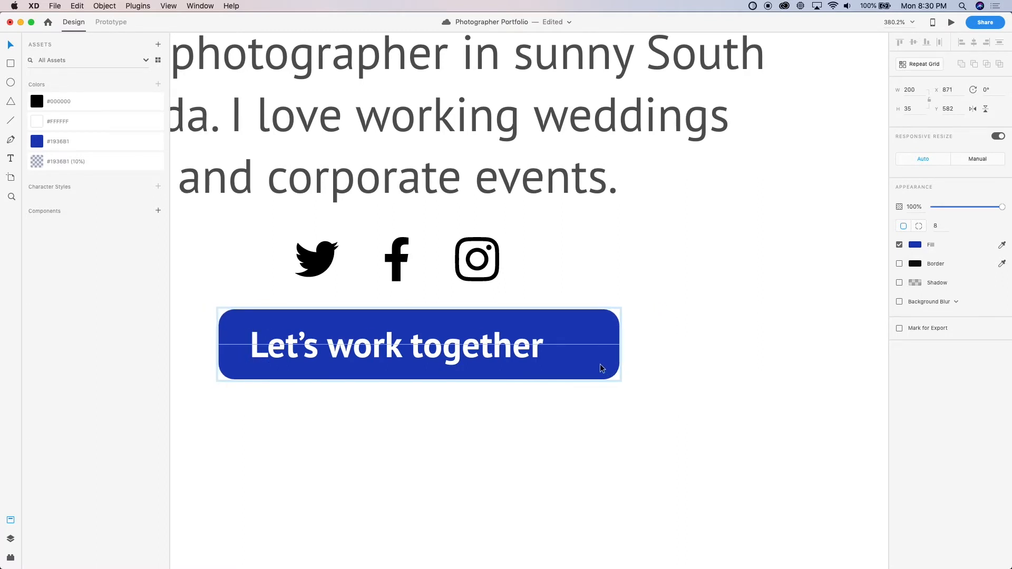
Narrow the button's blue background to the label's right edge and extend its width to 178 for even side padding
{"action": "left_click_drag", "start_coordinate": [619, 345], "coordinate": [543, 346]}
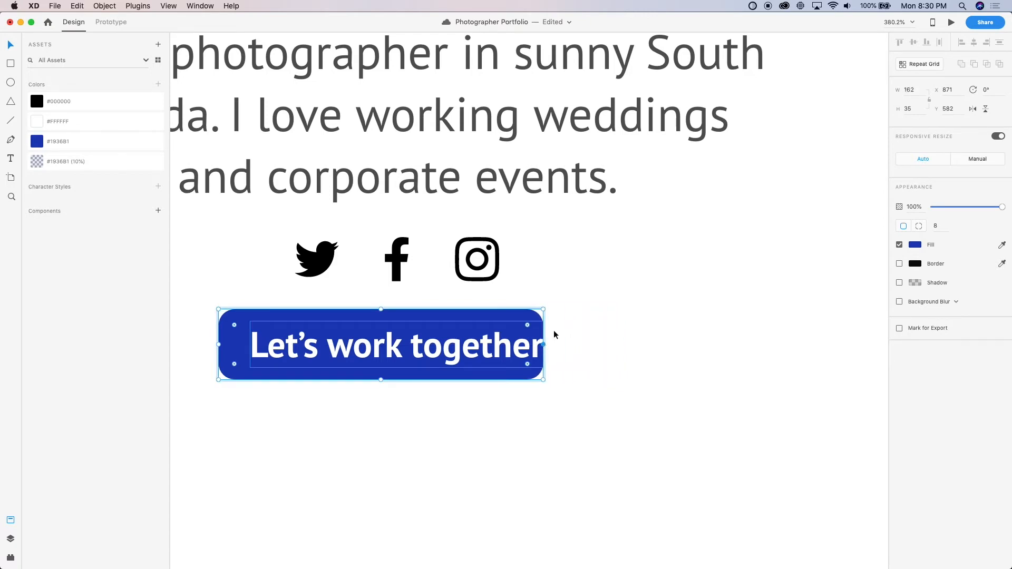
{"action": "key", "text": "shift+Up"}
{"action": "key", "text": "shift+Up"}
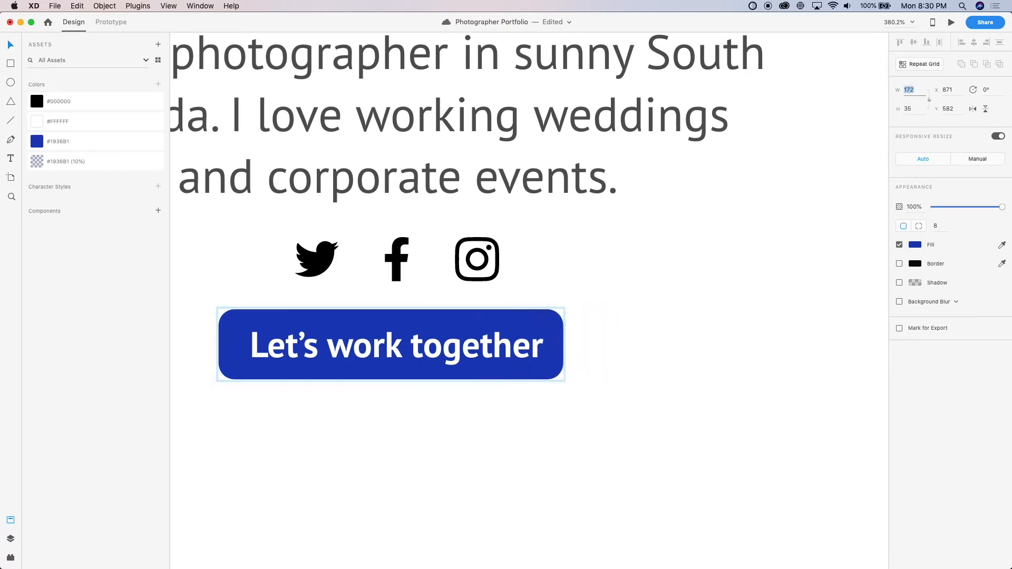
{"action": "key", "text": "Down"}
{"action": "key", "text": "Down"}
{"action": "key", "text": "Down"}
{"action": "key", "text": "Down"}
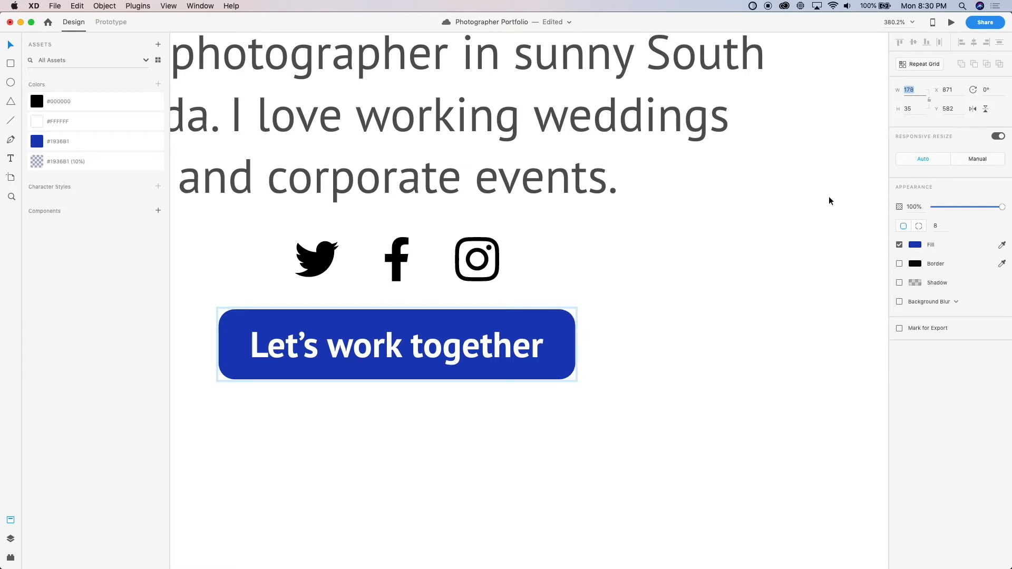
Group the button label with its blue background and move the button down to Y 585 below the social icons
{"action": "left_click", "coordinate": [372, 358]}
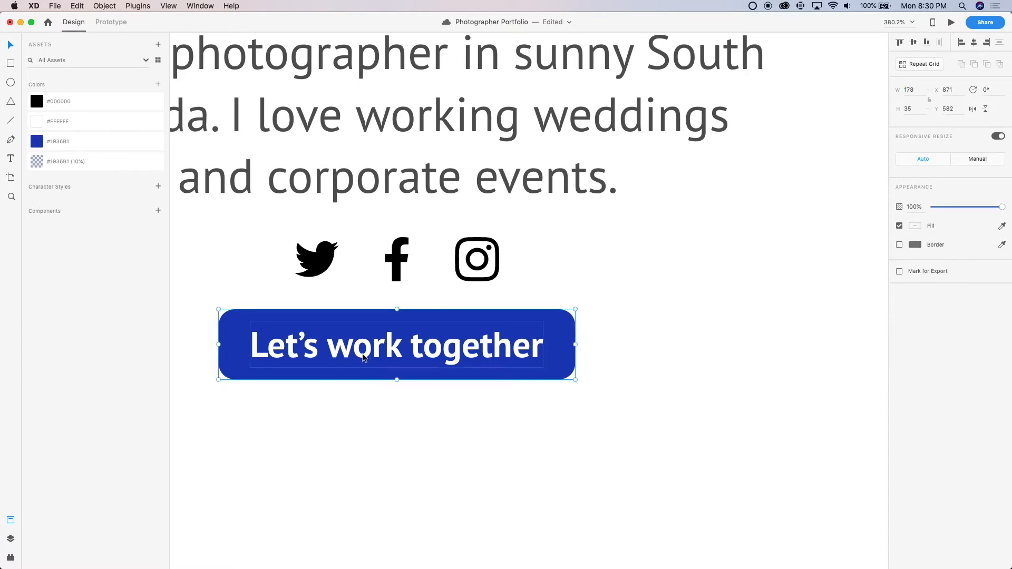
{"action": "left_click", "coordinate": [642, 412]}
{"action": "scroll", "coordinate": [641, 414], "scroll_direction": "down", "scroll_amount": 5}
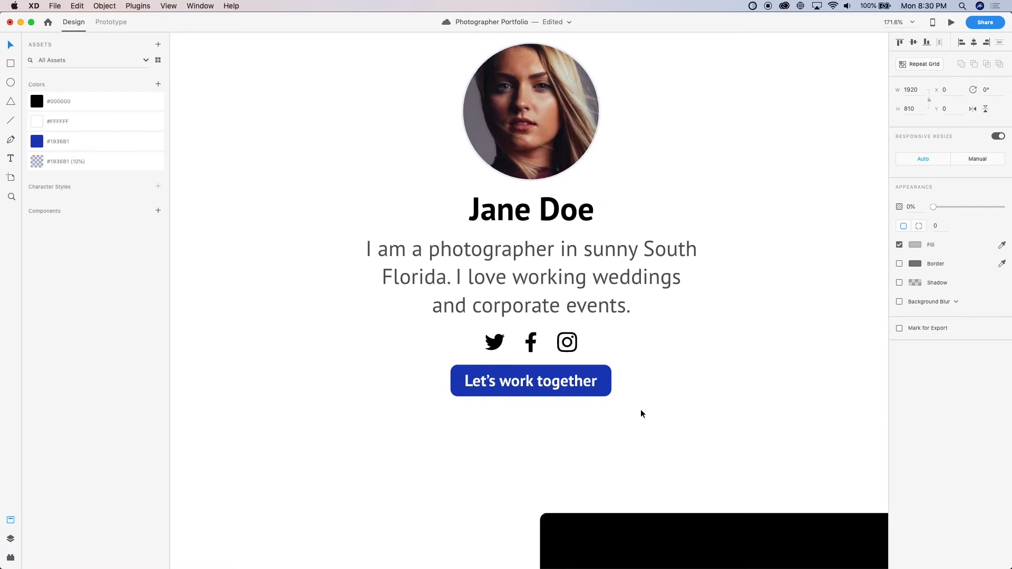
{"action": "left_click", "coordinate": [589, 388]}
{"action": "scroll", "coordinate": [588, 388], "scroll_direction": "up", "scroll_amount": 3}
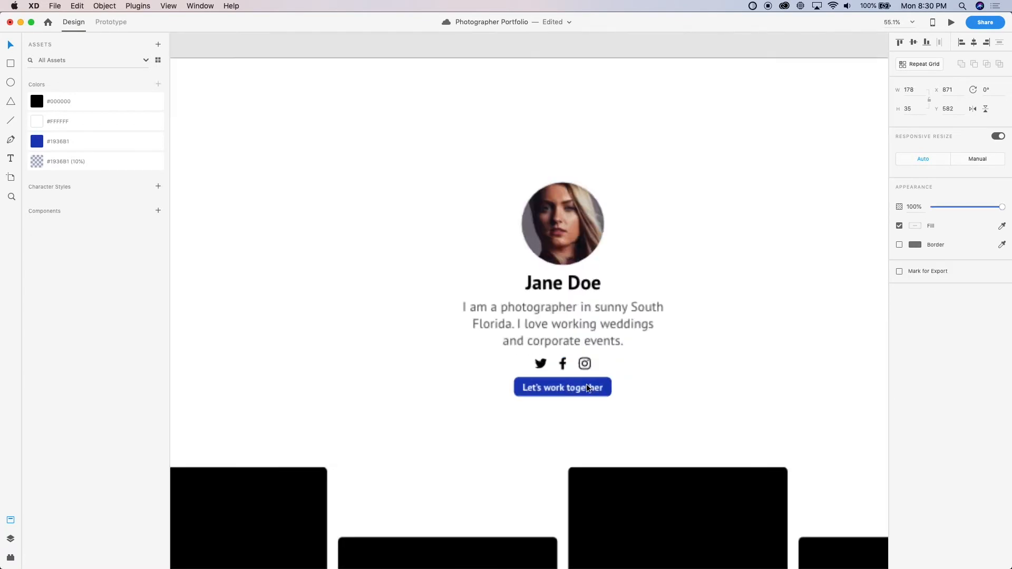
{"action": "scroll", "coordinate": [588, 388], "scroll_direction": "up", "scroll_amount": 5}
{"action": "left_click_drag", "start_coordinate": [587, 388], "coordinate": [584, 396]}
{"action": "left_click", "coordinate": [538, 487]}
{"action": "scroll", "coordinate": [539, 487], "scroll_direction": "down", "scroll_amount": 8}
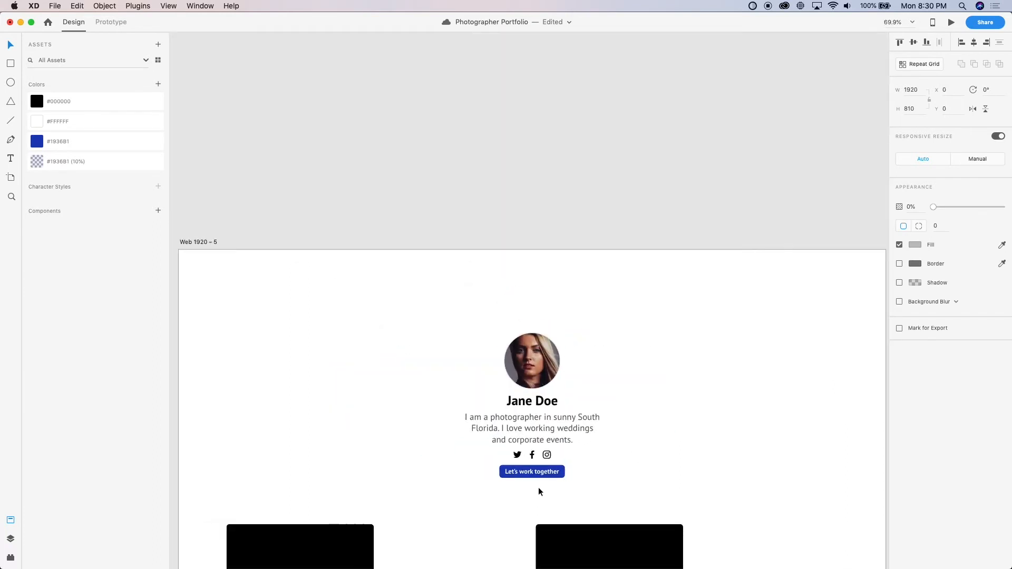
Group the profile photo, name, bio, social icons and button on the desktop artboard
{"action": "left_click", "coordinate": [488, 141]}
{"action": "scroll", "coordinate": [488, 140], "scroll_direction": "down", "scroll_amount": 3}
{"action": "scroll", "coordinate": [488, 140], "scroll_direction": "right", "scroll_amount": 2}
{"action": "scroll", "coordinate": [488, 141], "scroll_direction": "up", "scroll_amount": 4}
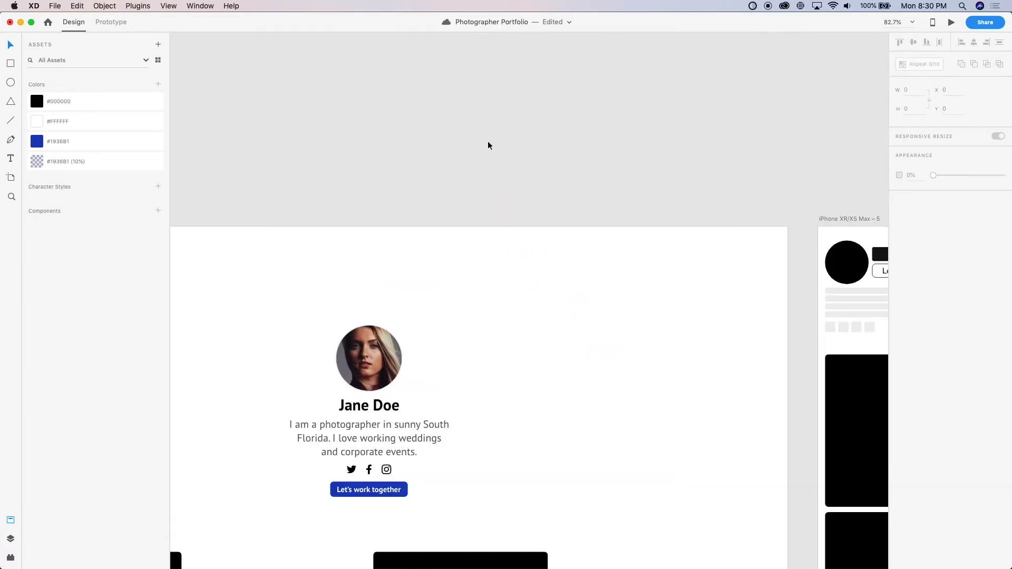
{"action": "scroll", "coordinate": [359, 420], "scroll_direction": "down", "scroll_amount": 2}
{"action": "left_click", "coordinate": [384, 417]}
{"action": "scroll", "coordinate": [384, 412], "scroll_direction": "up", "scroll_amount": 4}
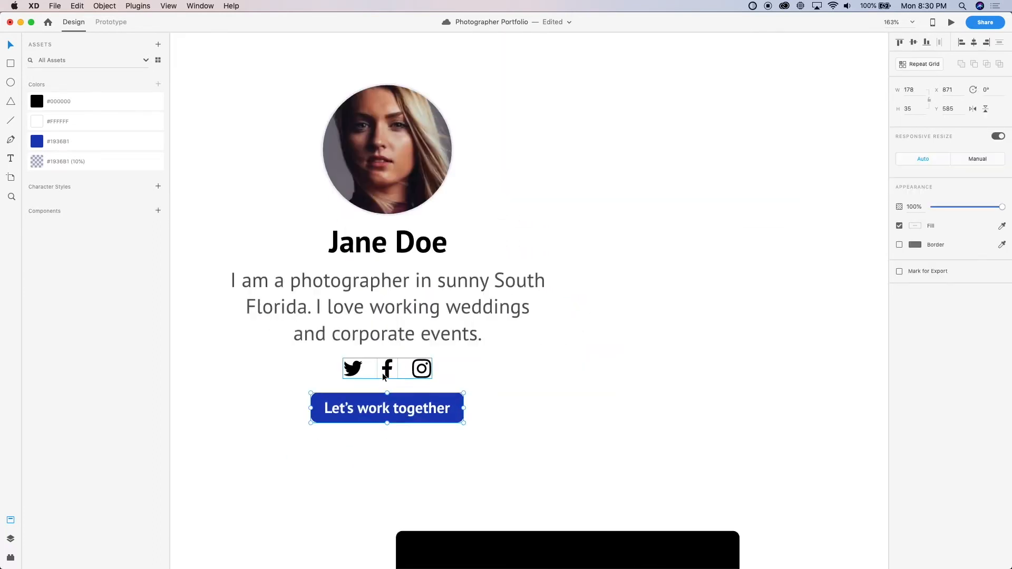
{"action": "left_click", "coordinate": [387, 312], "text": "shift"}
{"action": "left_click", "coordinate": [379, 261]}
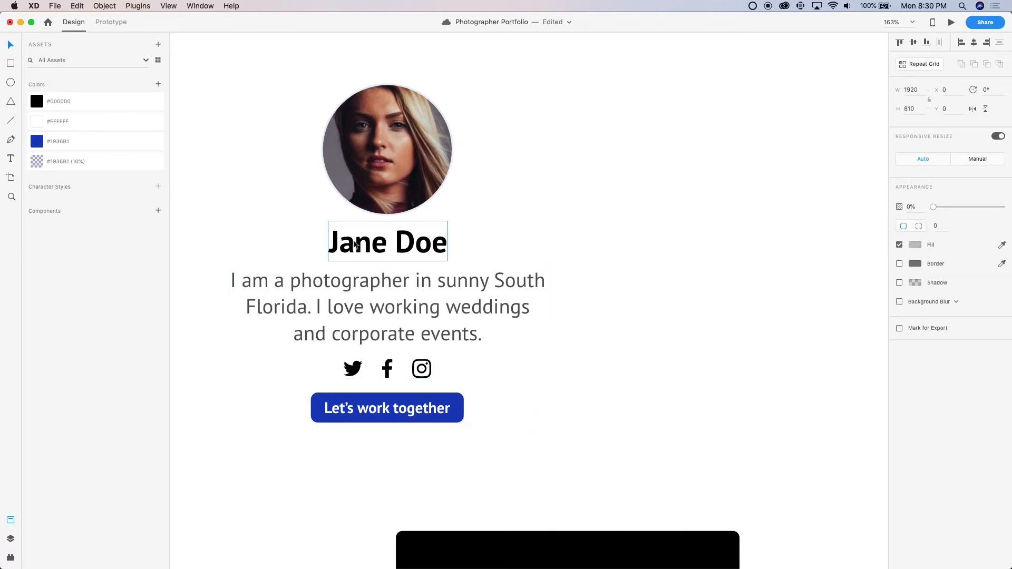
{"action": "left_click", "coordinate": [369, 308], "text": "shift"}
{"action": "left_click", "coordinate": [389, 374], "text": "shift"}
{"action": "left_click", "coordinate": [390, 416], "text": "shift"}
{"action": "left_click", "coordinate": [372, 168], "text": "shift"}
{"action": "key", "text": "super+g"}
Center the profile group vertically within the 1920 × 810 header area and save the document
{"action": "scroll", "coordinate": [372, 168], "scroll_direction": "down", "scroll_amount": 5}
{"action": "left_click", "coordinate": [496, 177], "text": "shift"}
{"action": "key", "text": "shift+m"}
{"action": "scroll", "coordinate": [445, 195], "scroll_direction": "down", "scroll_amount": 5}
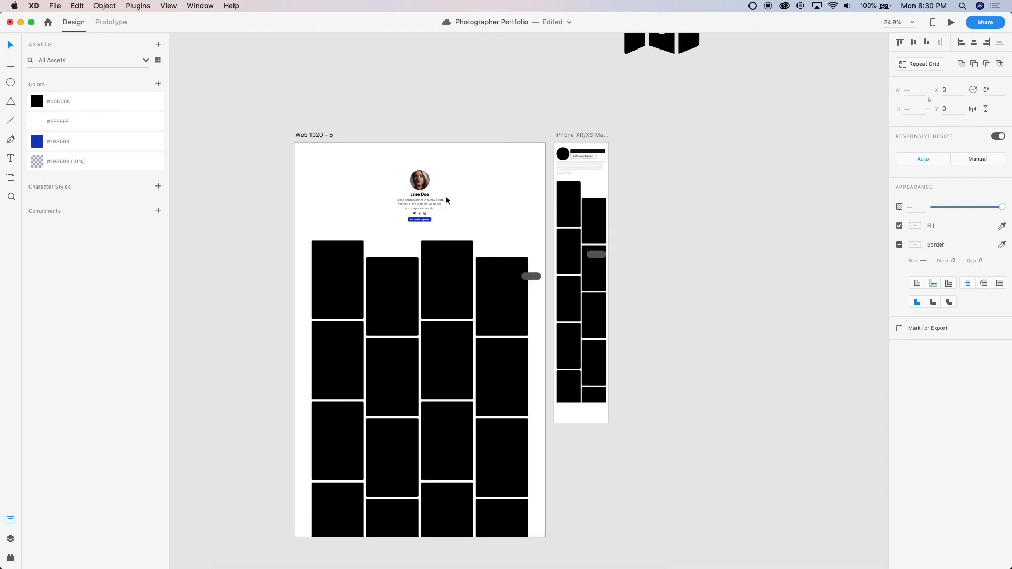
{"action": "scroll", "coordinate": [444, 195], "scroll_direction": "up", "scroll_amount": 1}
{"action": "left_click", "coordinate": [422, 95]}
{"action": "key", "text": "super+s"}
Raise the opacity of the bio paragraph in the profile group to 100%
{"action": "scroll", "coordinate": [437, 175], "scroll_direction": "up", "scroll_amount": 2}
{"action": "scroll", "coordinate": [437, 176], "scroll_direction": "up", "scroll_amount": 2}
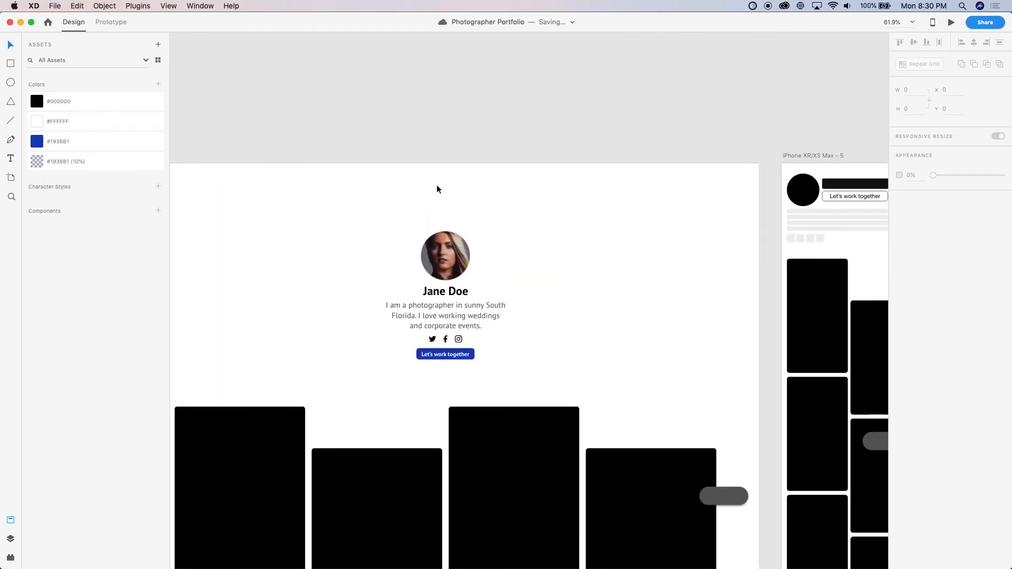
{"action": "scroll", "coordinate": [456, 293], "scroll_direction": "up", "scroll_amount": 2}
{"action": "left_click", "coordinate": [456, 293]}
{"action": "scroll", "coordinate": [457, 293], "scroll_direction": "up", "scroll_amount": 2}
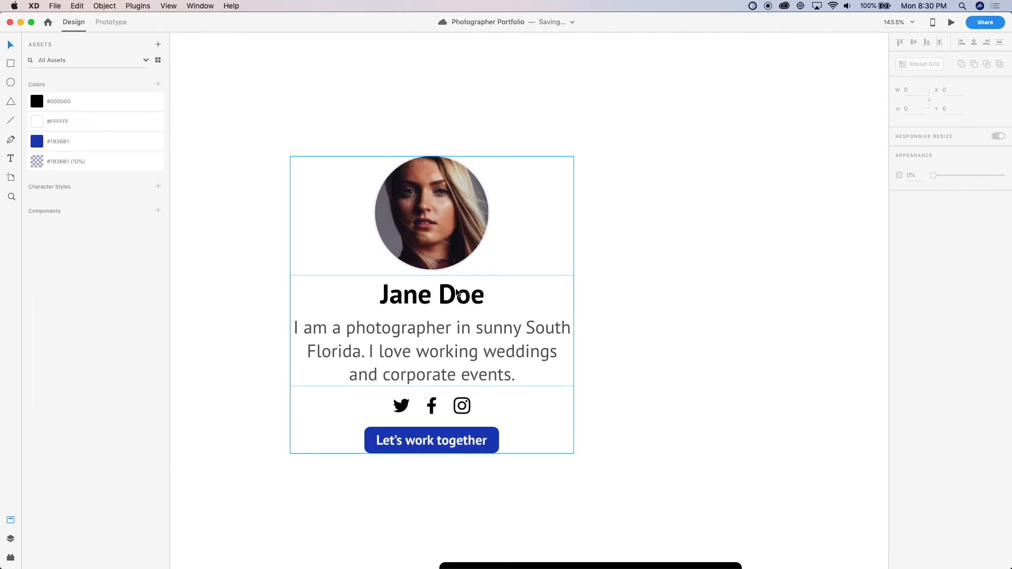
{"action": "scroll", "coordinate": [484, 329], "scroll_direction": "up", "scroll_amount": 3}
{"action": "scroll", "coordinate": [398, 292], "scroll_direction": "left", "scroll_amount": 2}
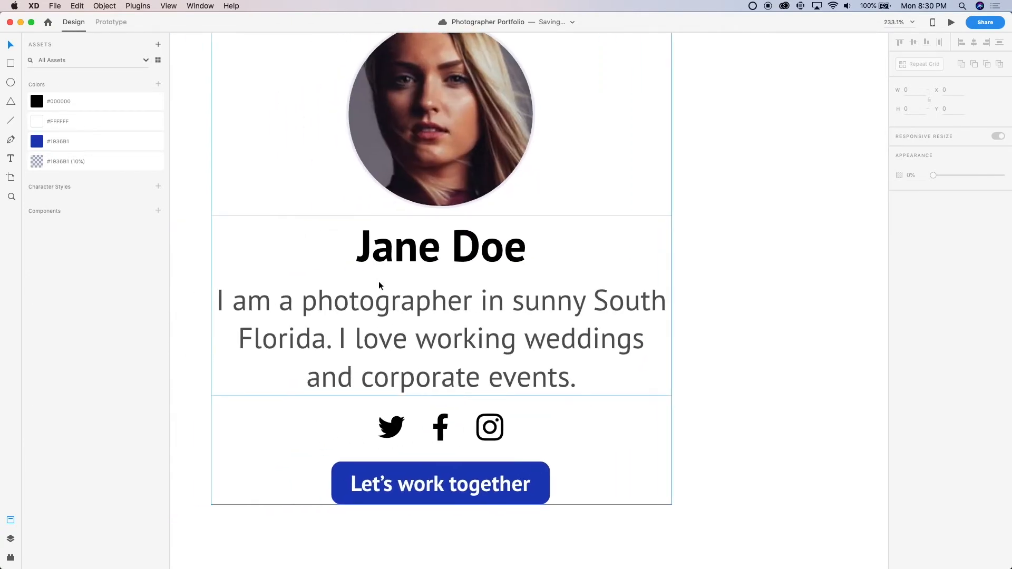
{"action": "left_click", "coordinate": [407, 308]}
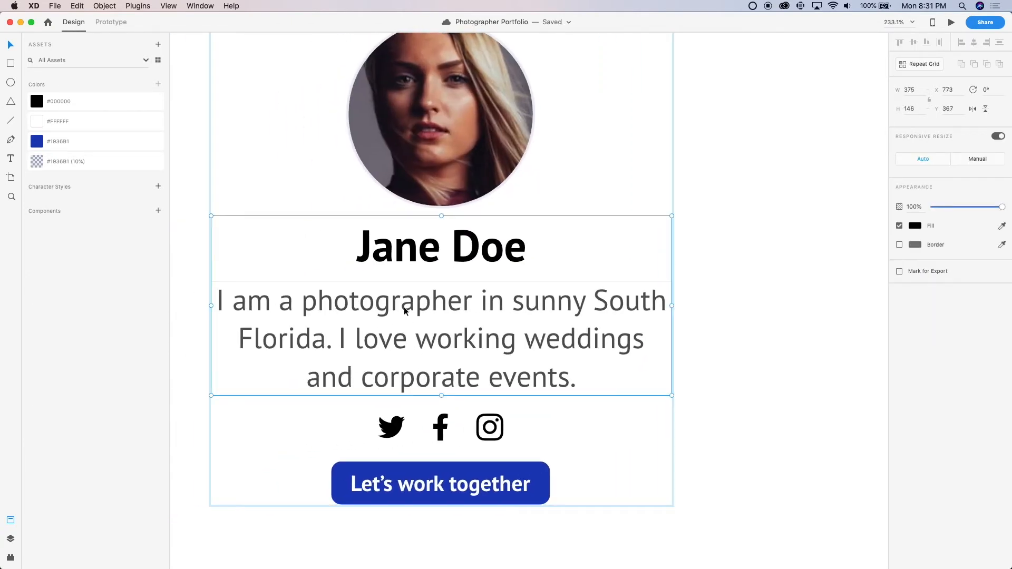
{"action": "double_click", "coordinate": [404, 306]}
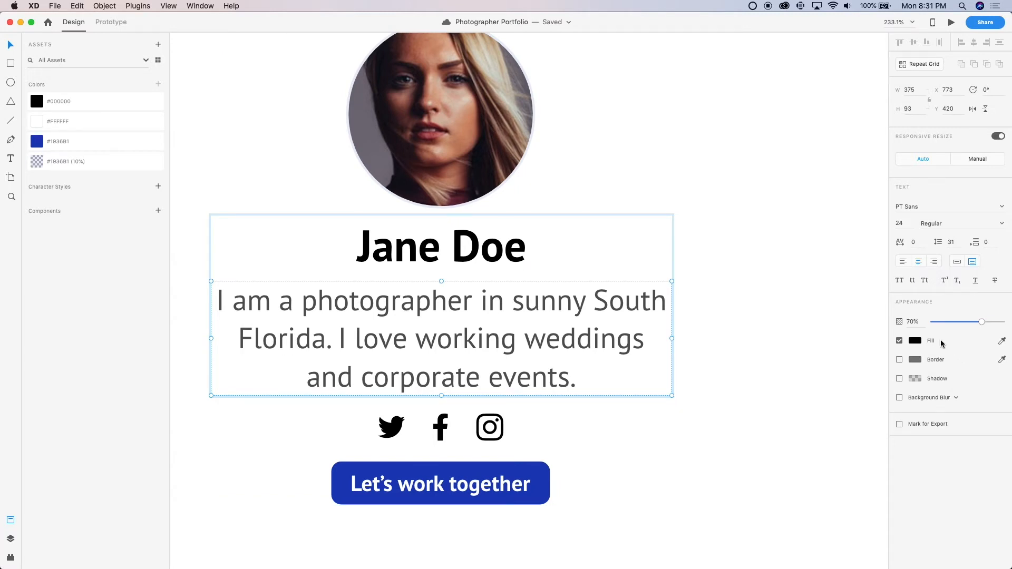
{"action": "left_click_drag", "start_coordinate": [979, 323], "coordinate": [1004, 323]}
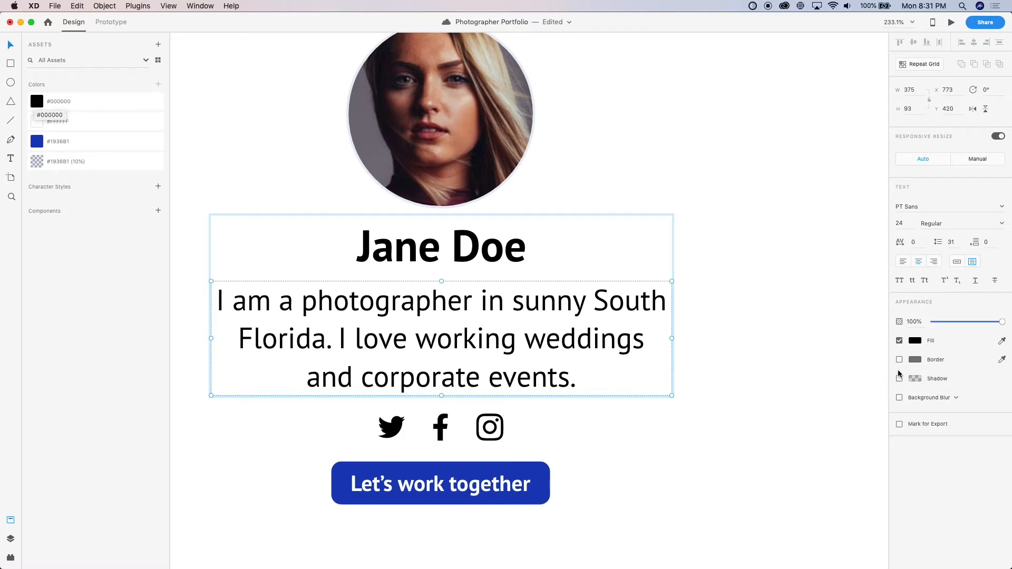
Recolor the bio text to the muted dark blue #2F354E, starting from the #1936B1 swatch, and copy its hex code
{"action": "left_click", "coordinate": [81, 144]}
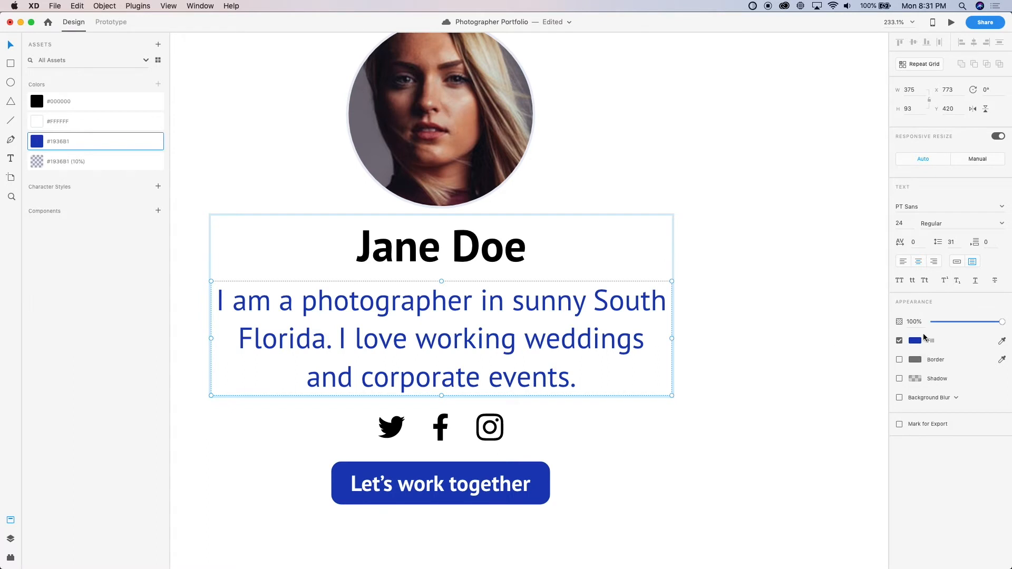
{"action": "left_click", "coordinate": [916, 341]}
{"action": "left_click_drag", "start_coordinate": [864, 307], "coordinate": [817, 346]}
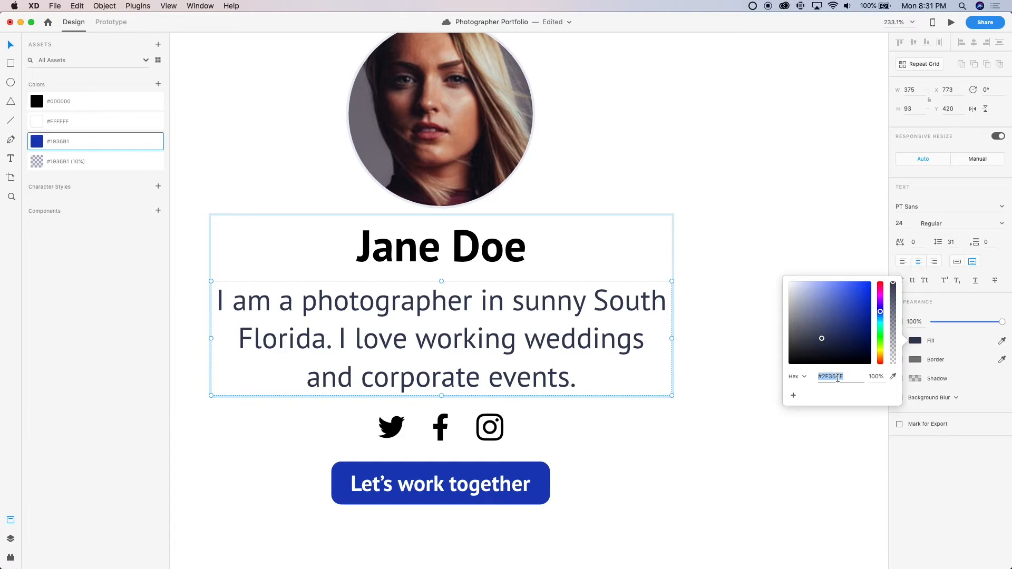
{"action": "key", "text": "super+c"}
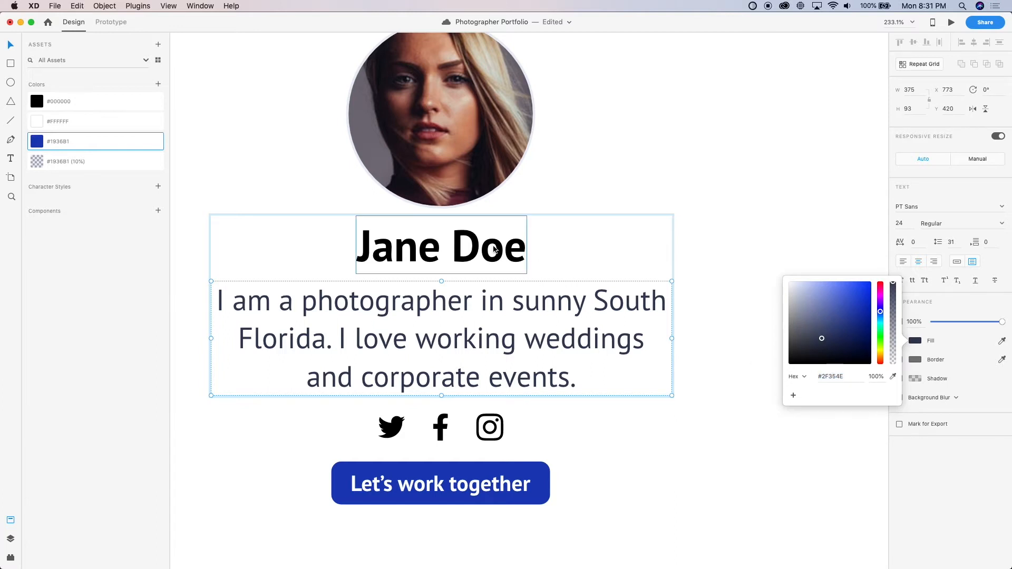
Apply the copied #2F354E fill to the name heading and darken it to #151C38
{"action": "left_click", "coordinate": [495, 249]}
{"action": "left_click", "coordinate": [915, 341]}
{"action": "left_click", "coordinate": [836, 376]}
{"action": "key", "text": "super+v"}
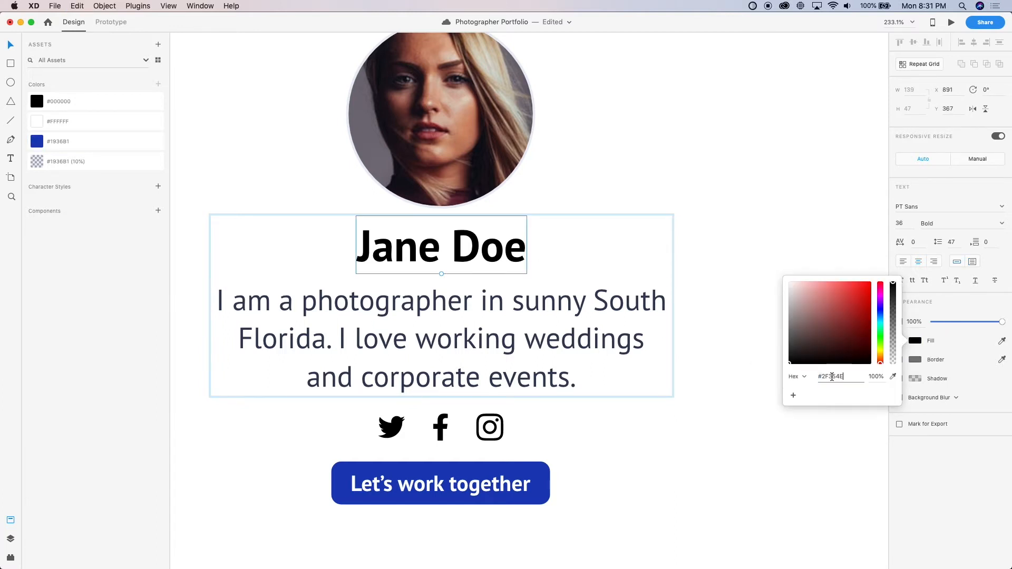
{"action": "key", "text": "Return"}
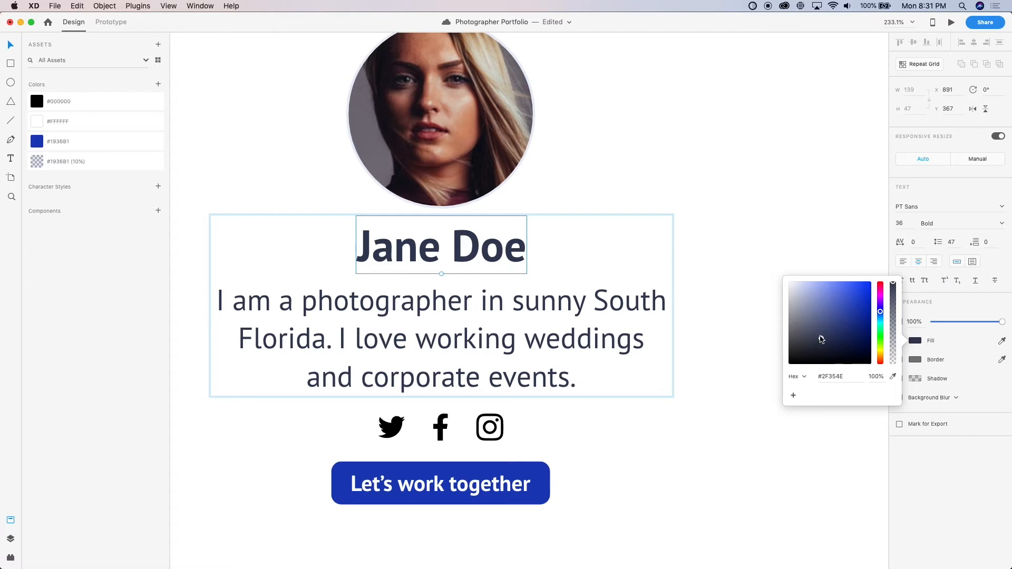
{"action": "left_click_drag", "start_coordinate": [821, 339], "coordinate": [836, 352]}
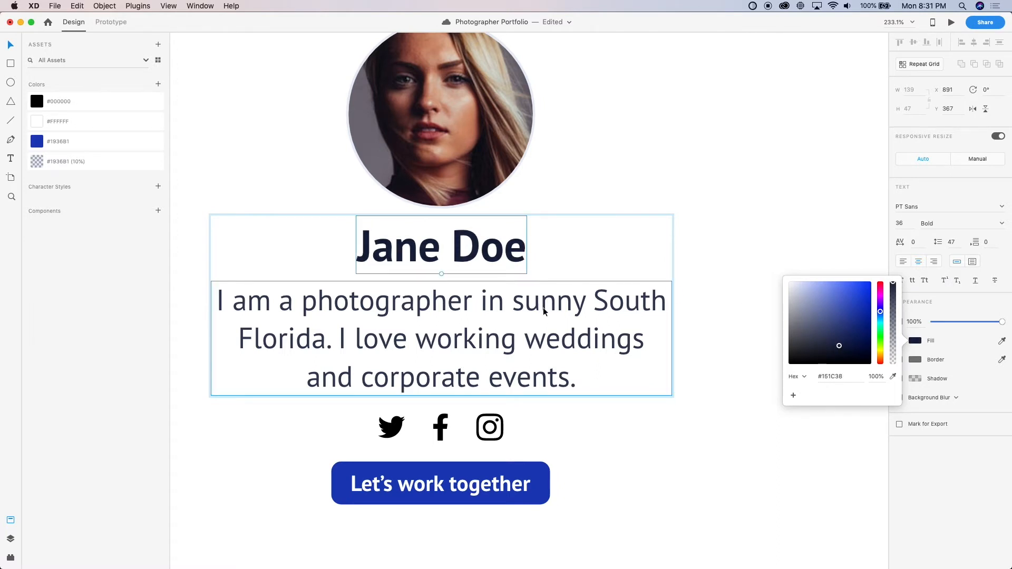
Add the name heading's #151C38 and the bio's #2F354E fills to the document's color assets
{"action": "left_click", "coordinate": [422, 301]}
{"action": "left_click", "coordinate": [406, 249]}
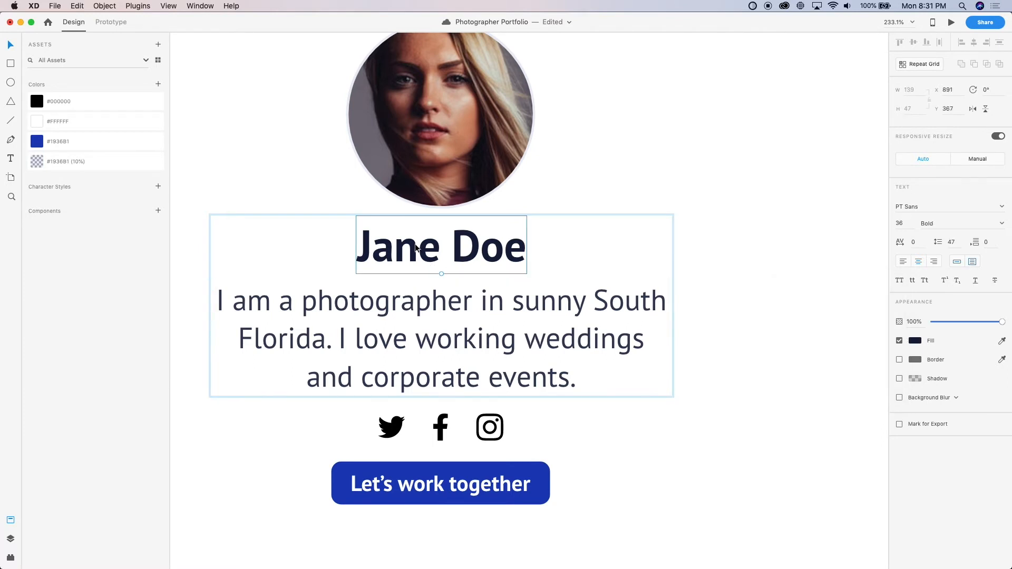
{"action": "key", "text": "super+shift+c"}
{"action": "left_click", "coordinate": [322, 288]}
{"action": "key", "text": "super+shift+c"}
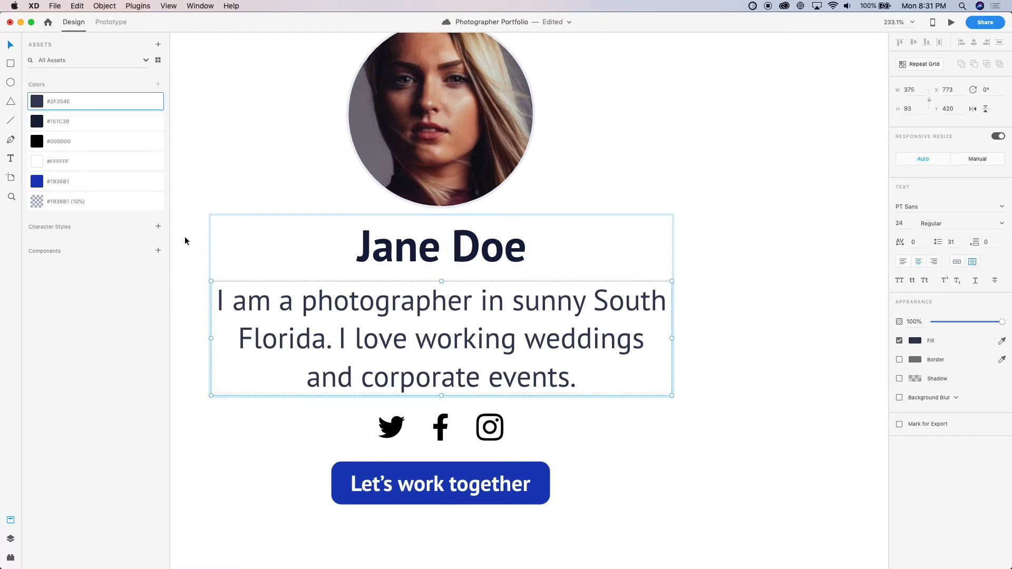
Save the document and check the recolored profile header against the rest of the desktop artboard
{"action": "scroll", "coordinate": [185, 236], "scroll_direction": "down", "scroll_amount": 5}
{"action": "left_click", "coordinate": [495, 206]}
{"action": "scroll", "coordinate": [495, 206], "scroll_direction": "down", "scroll_amount": 5}
{"action": "scroll", "coordinate": [494, 203], "scroll_direction": "left", "scroll_amount": 1}
{"action": "left_click", "coordinate": [510, 70]}
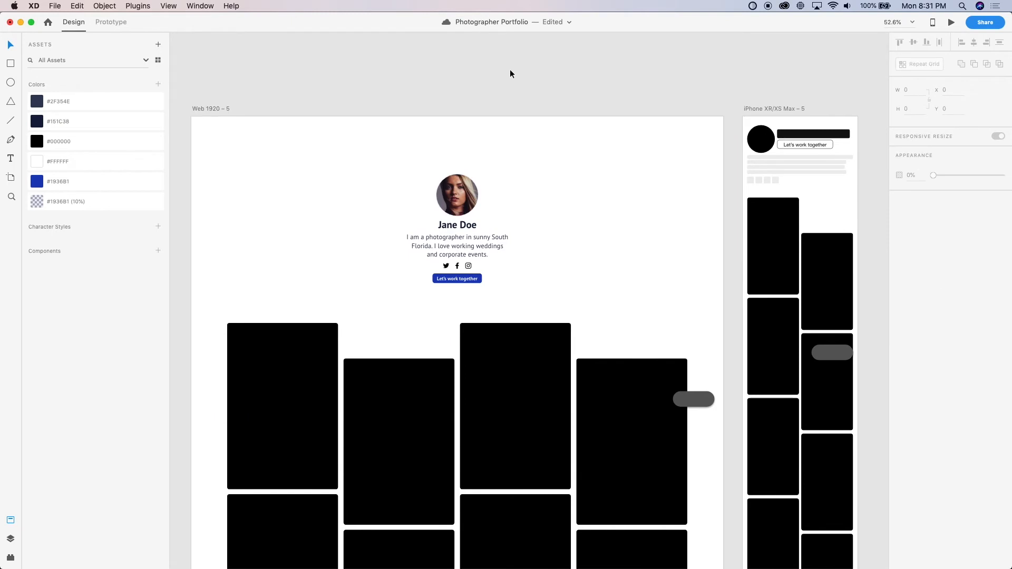
{"action": "scroll", "coordinate": [511, 70], "scroll_direction": "up", "scroll_amount": 4}
{"action": "scroll", "coordinate": [446, 245], "scroll_direction": "down", "scroll_amount": 1}
{"action": "scroll", "coordinate": [446, 245], "scroll_direction": "left", "scroll_amount": 1}
{"action": "scroll", "coordinate": [446, 245], "scroll_direction": "up", "scroll_amount": 3}
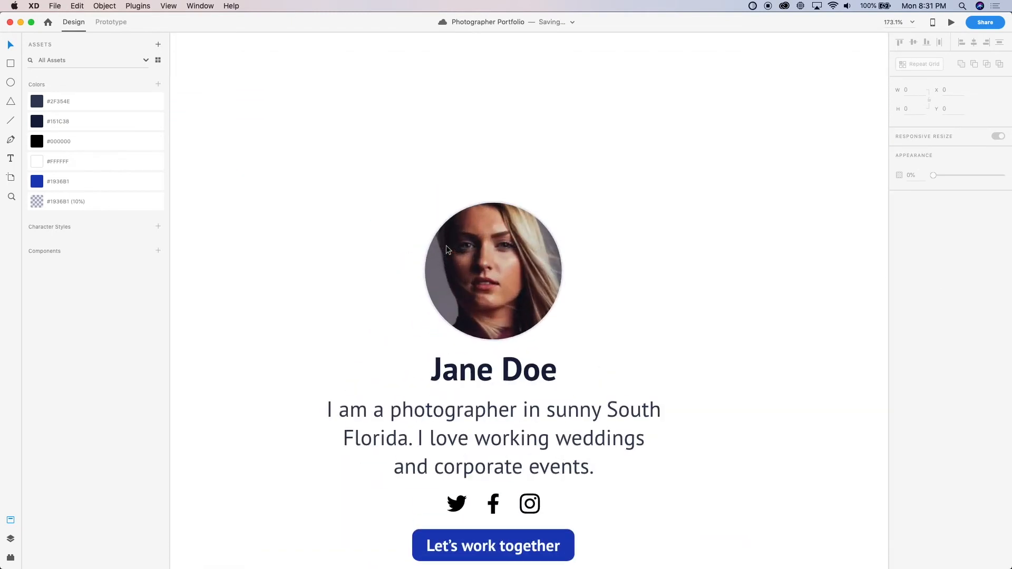
Fill the Twitter and Facebook icons below the bio with the #2F354E color asset
{"action": "scroll", "coordinate": [446, 245], "scroll_direction": "down", "scroll_amount": 2}
{"action": "scroll", "coordinate": [399, 386], "scroll_direction": "up", "scroll_amount": 2}
{"action": "scroll", "coordinate": [399, 386], "scroll_direction": "up", "scroll_amount": 3}
{"action": "left_click", "coordinate": [419, 418]}
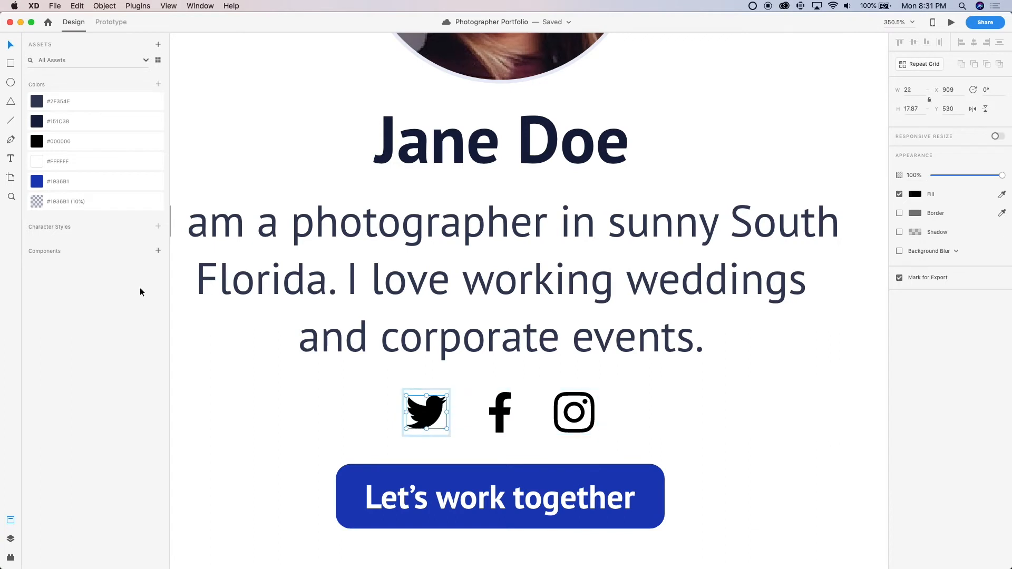
{"action": "left_click", "coordinate": [36, 103]}
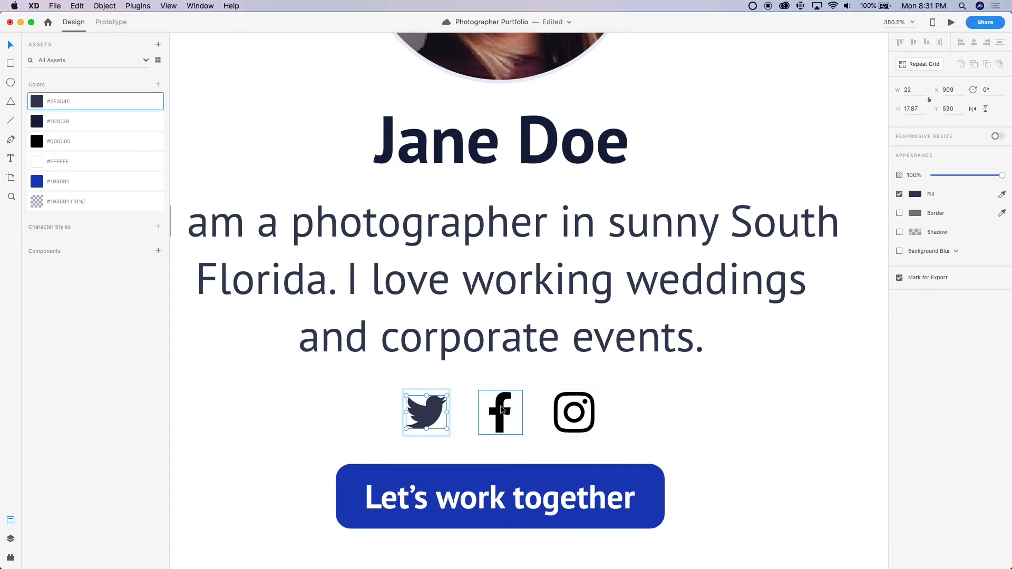
{"action": "left_click", "coordinate": [501, 411]}
{"action": "left_click", "coordinate": [37, 103]}
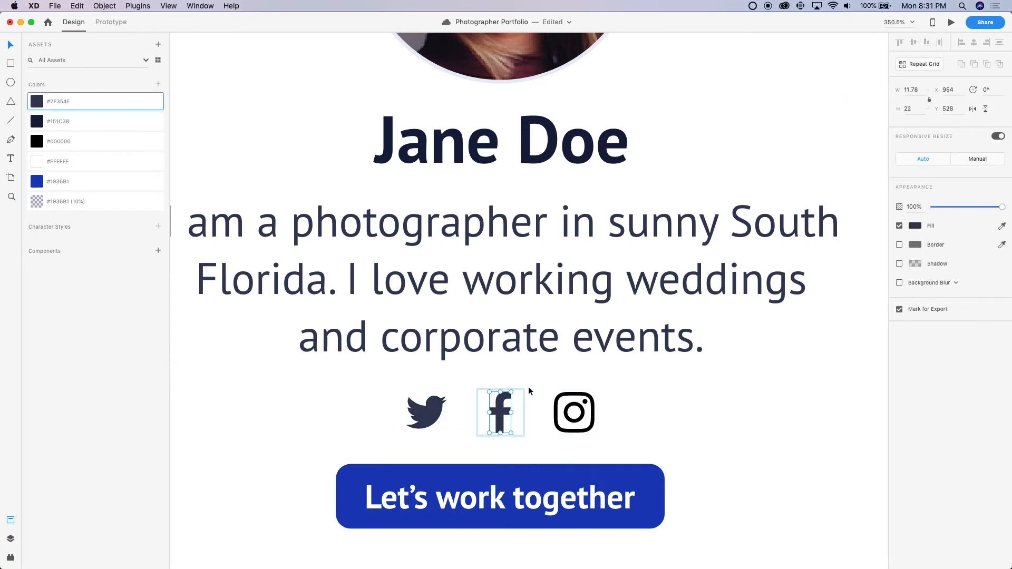
Recolor the Instagram, Facebook and Twitter icons with the #151C38 color asset
{"action": "left_click", "coordinate": [581, 422]}
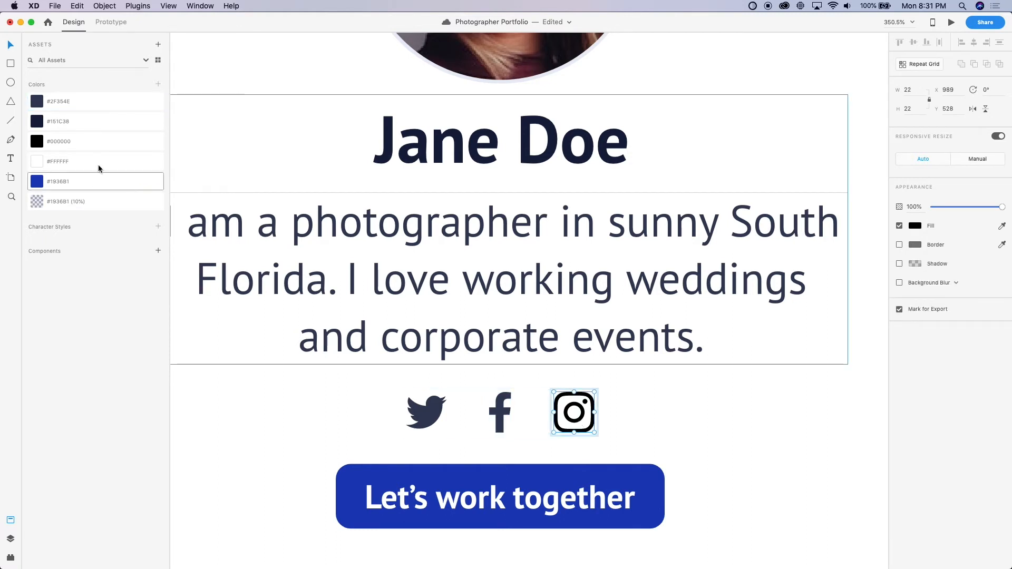
{"action": "left_click", "coordinate": [37, 102]}
{"action": "left_click", "coordinate": [62, 124]}
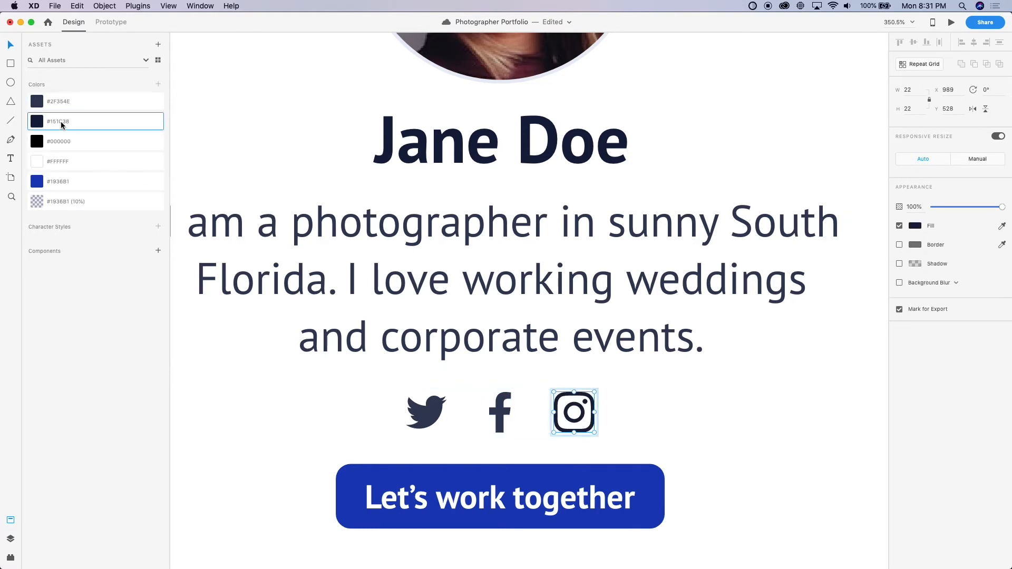
{"action": "left_click", "coordinate": [498, 412]}
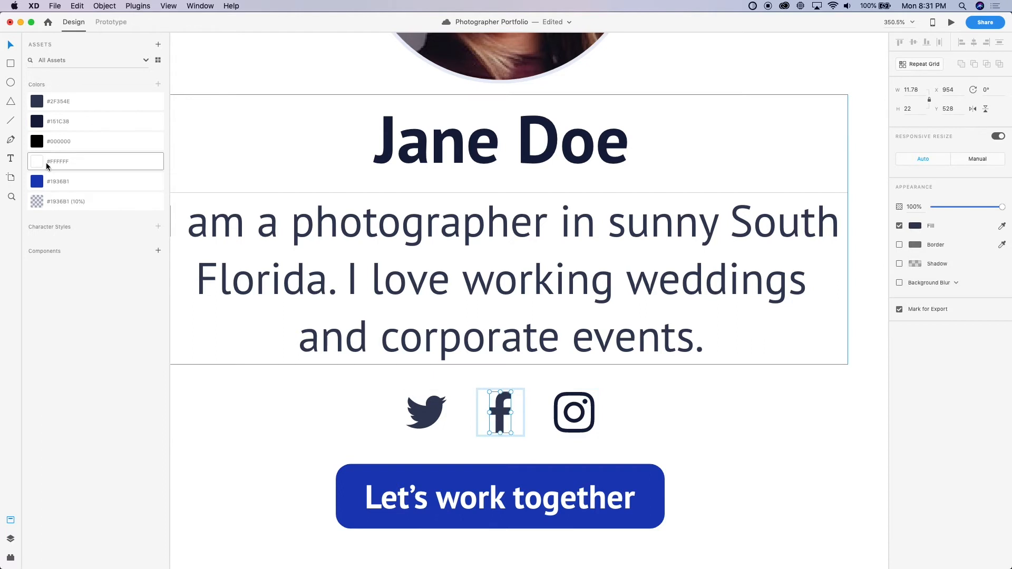
{"action": "left_click", "coordinate": [38, 125]}
{"action": "left_click", "coordinate": [426, 412]}
{"action": "left_click", "coordinate": [68, 122]}
{"action": "left_click", "coordinate": [40, 123]}
{"action": "left_click", "coordinate": [266, 404]}
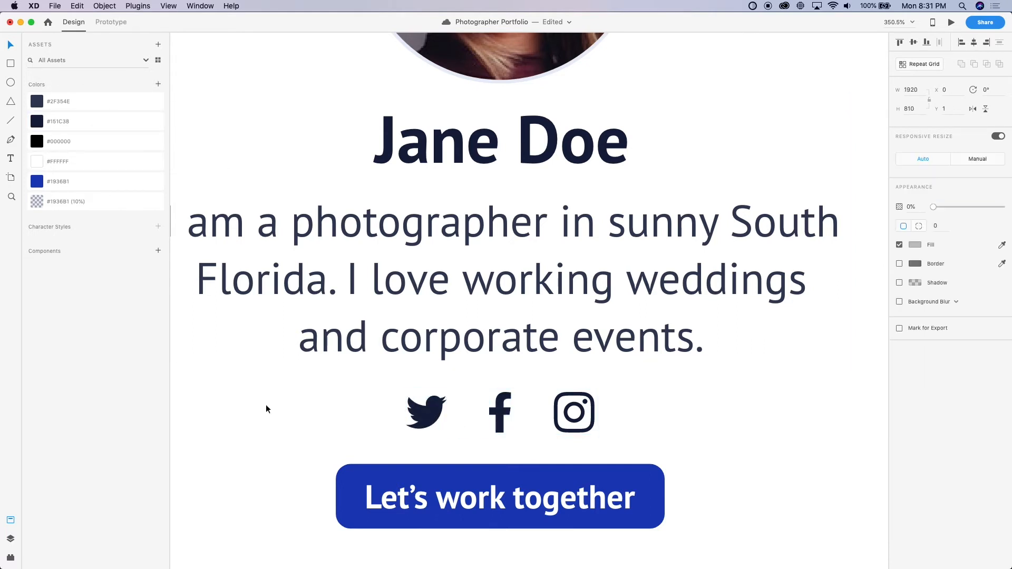
Rename the #1936B1 color asset as Primary and its 10% version as Primary Highlight
{"action": "scroll", "coordinate": [265, 404], "scroll_direction": "down", "scroll_amount": 5}
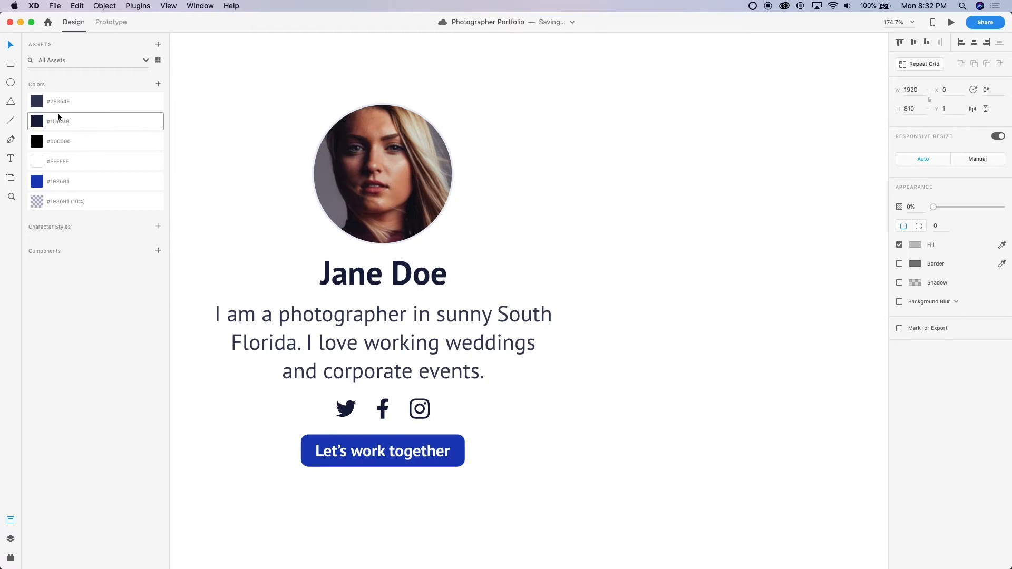
{"action": "scroll", "coordinate": [220, 231], "scroll_direction": "down", "scroll_amount": 3}
{"action": "scroll", "coordinate": [220, 230], "scroll_direction": "left", "scroll_amount": 10}
{"action": "scroll", "coordinate": [220, 230], "scroll_direction": "up", "scroll_amount": 2}
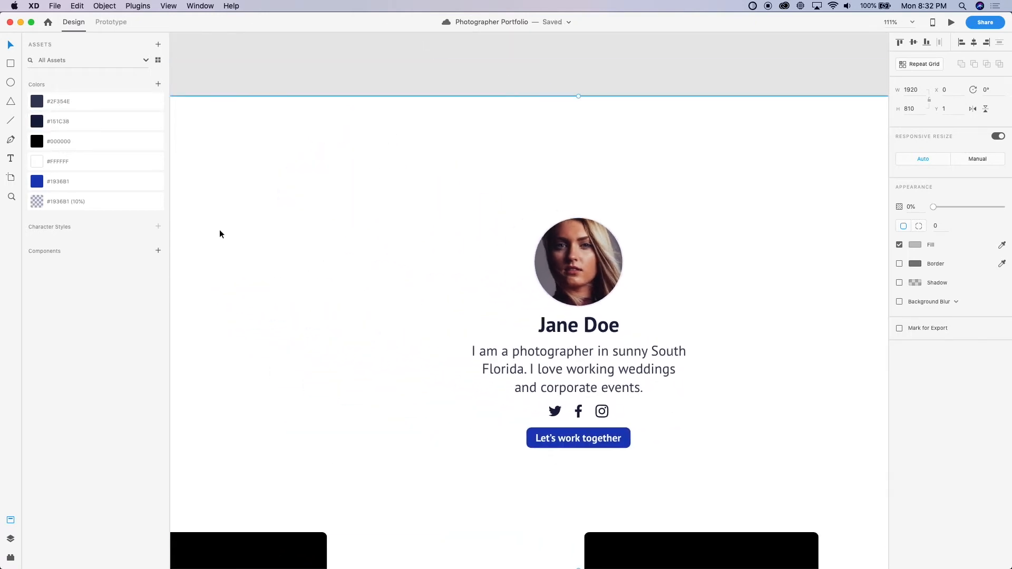
{"action": "left_click", "coordinate": [178, 227]}
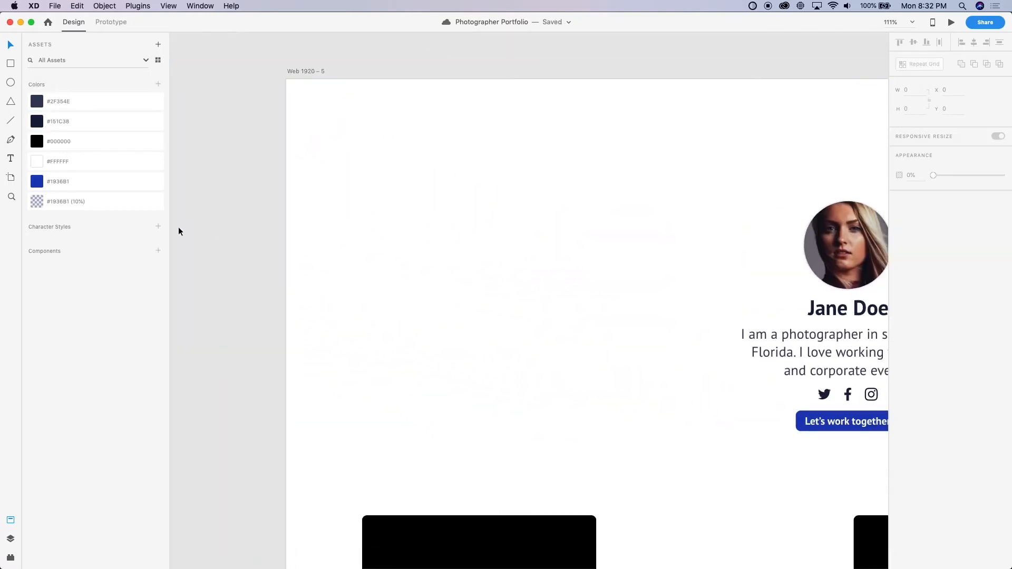
{"action": "double_click", "coordinate": [61, 183]}
{"action": "key", "text": "Return"}
{"action": "double_click", "coordinate": [63, 201]}
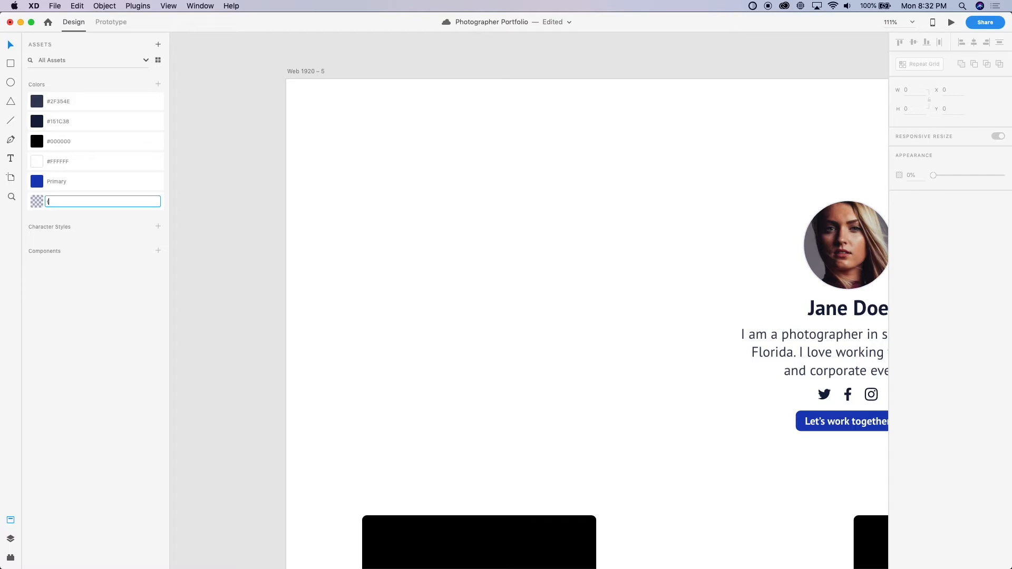
{"action": "type", "text": "Primary Highlight"}
{"action": "key", "text": "Return"}
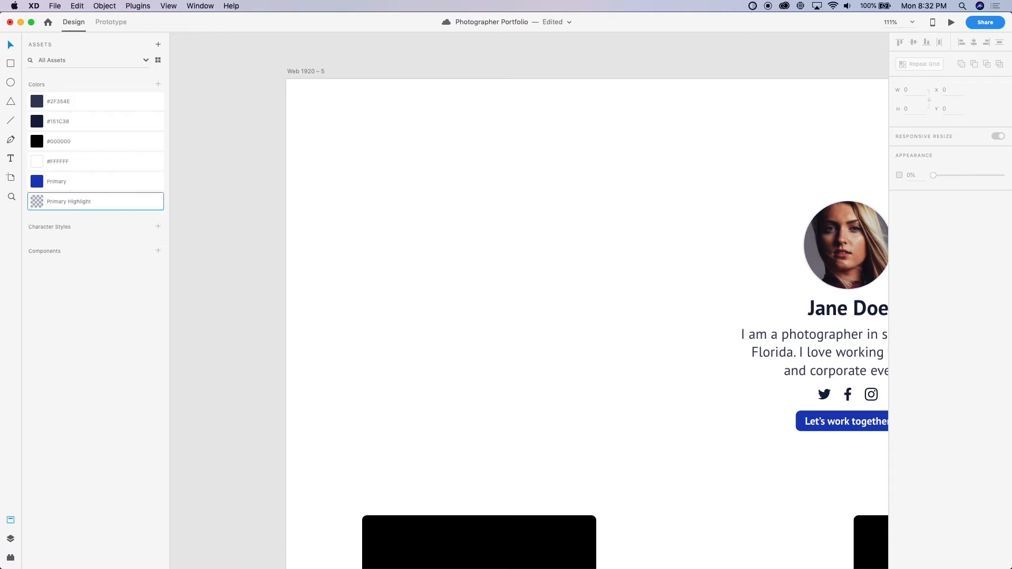
Rename the #151C38 color asset as Off Black and the #2F354E color asset as Paragraph
{"action": "double_click", "coordinate": [59, 121]}
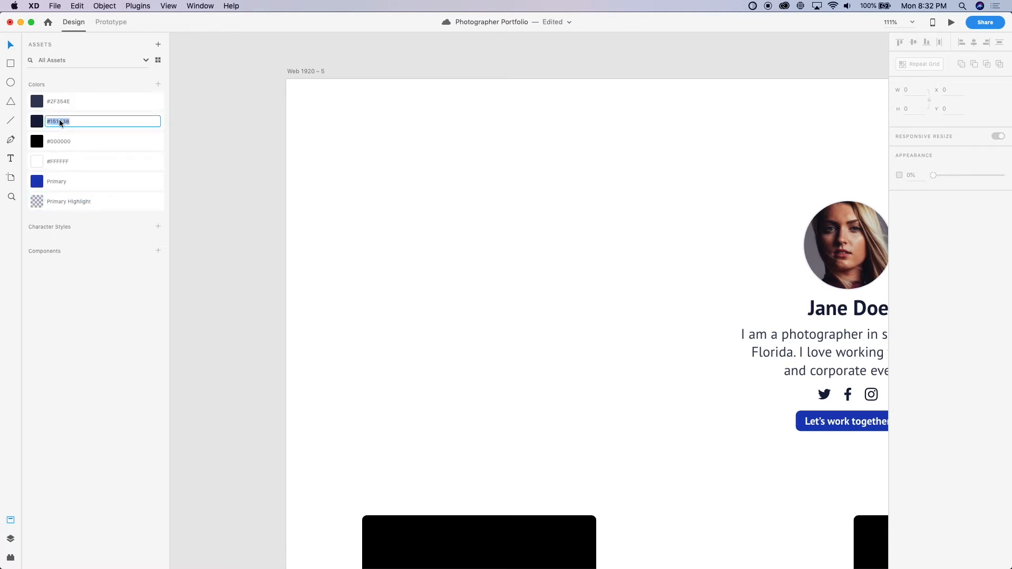
{"action": "type", "text": "Off Black"}
{"action": "key", "text": "Return"}
{"action": "double_click", "coordinate": [57, 102]}
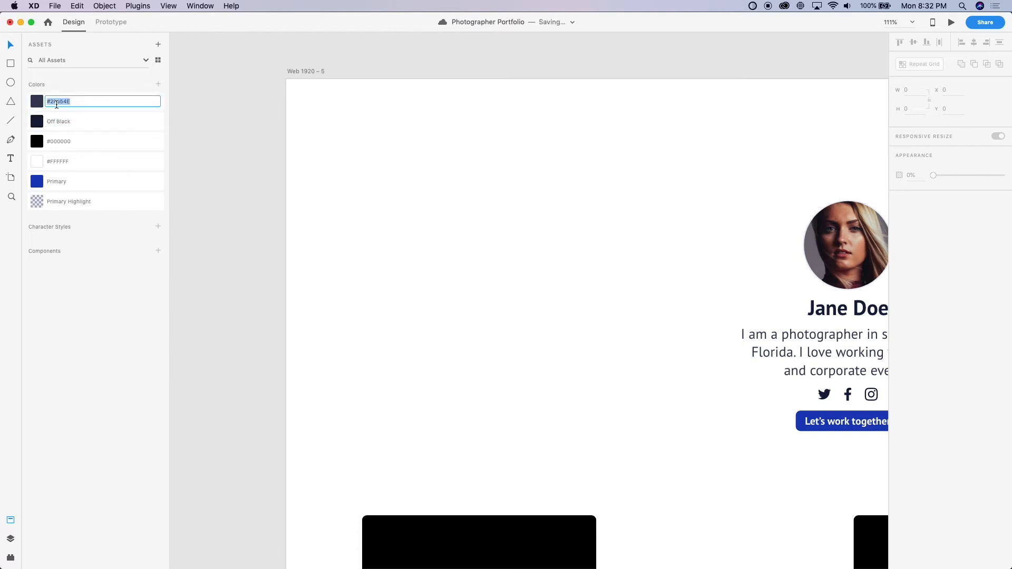
{"action": "type", "text": "Lig"}
{"action": "key", "text": "BackSpace"}
{"action": "key", "text": "BackSpace"}
{"action": "key", "text": "Return"}
Fill the grey floating pill at the edge of the desktop image grid with the Primary color asset
{"action": "scroll", "coordinate": [251, 154], "scroll_direction": "down", "scroll_amount": 5}
{"action": "scroll", "coordinate": [251, 154], "scroll_direction": "right", "scroll_amount": 3}
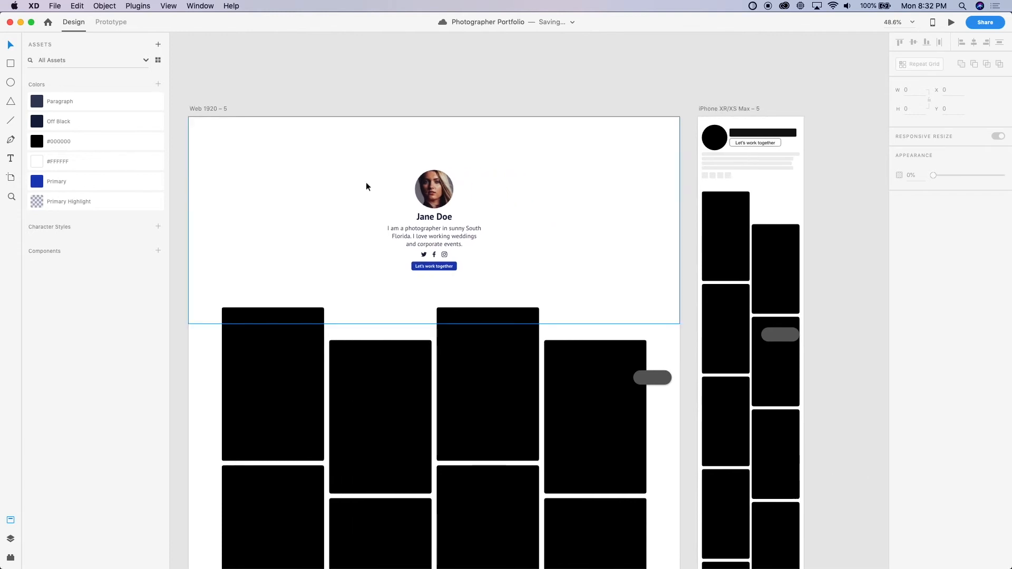
{"action": "scroll", "coordinate": [498, 239], "scroll_direction": "up", "scroll_amount": 5}
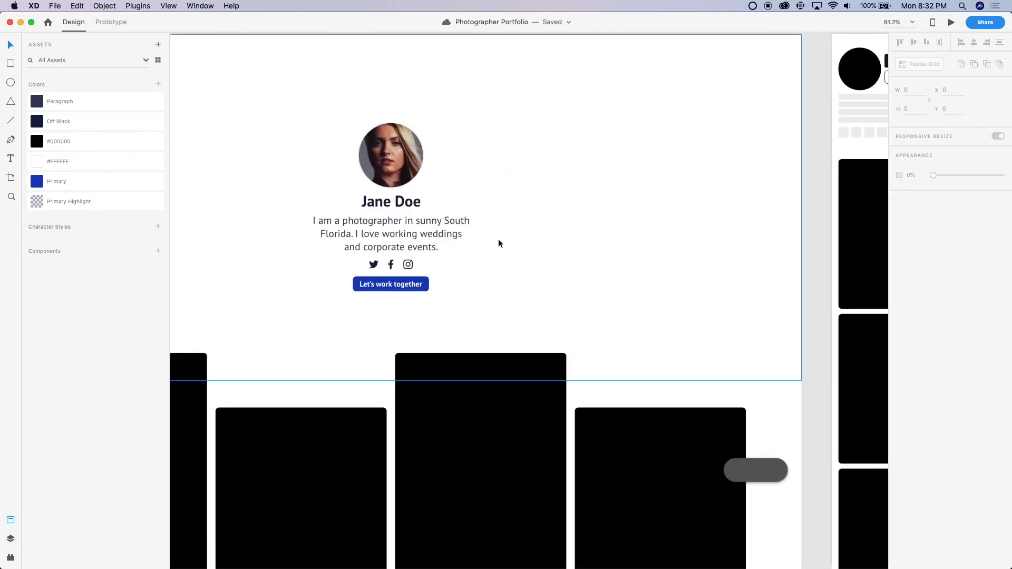
{"action": "scroll", "coordinate": [498, 239], "scroll_direction": "up", "scroll_amount": 5}
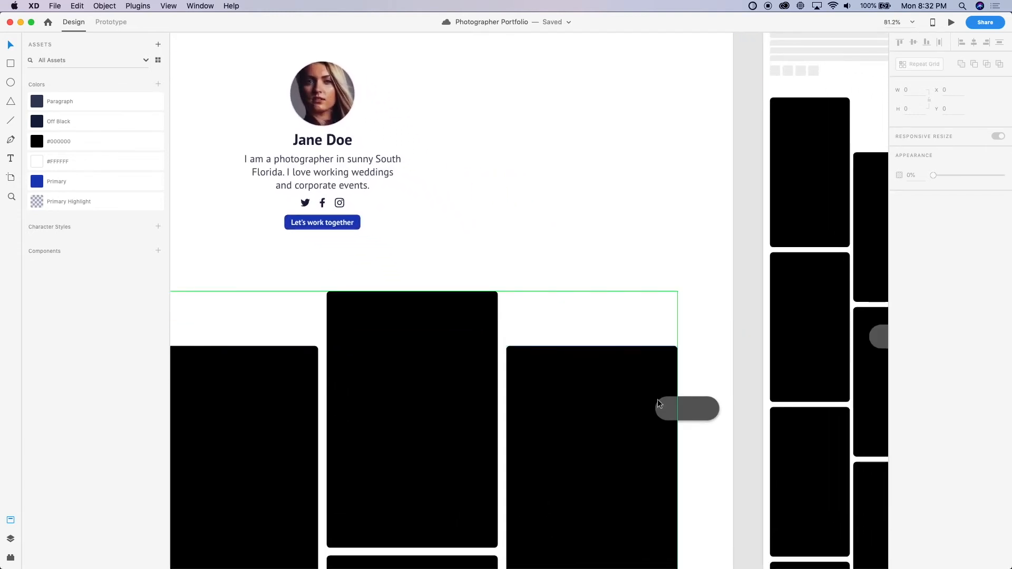
{"action": "scroll", "coordinate": [619, 327], "scroll_direction": "down", "scroll_amount": 5}
{"action": "scroll", "coordinate": [627, 342], "scroll_direction": "up", "scroll_amount": 10}
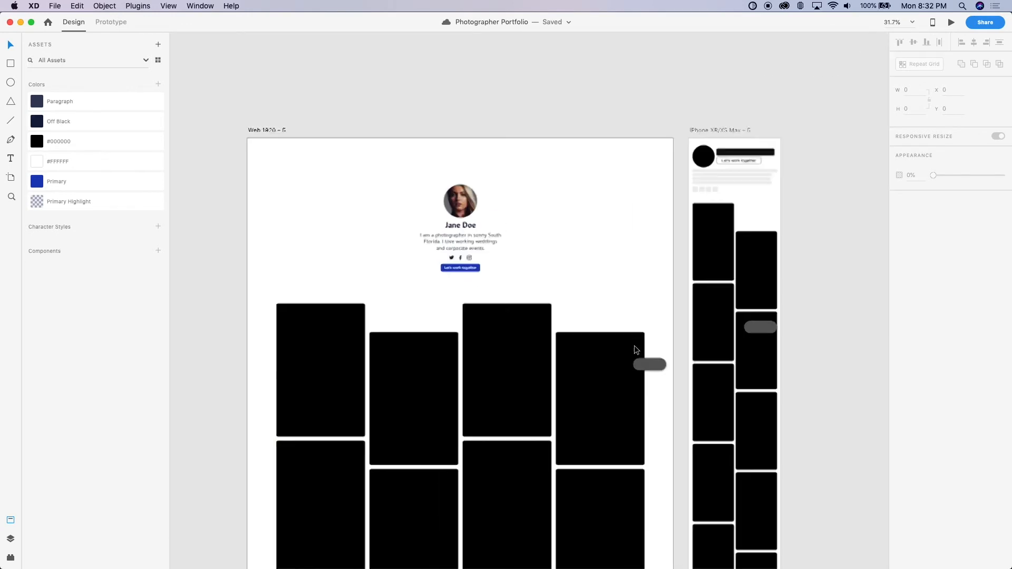
{"action": "left_click", "coordinate": [659, 371]}
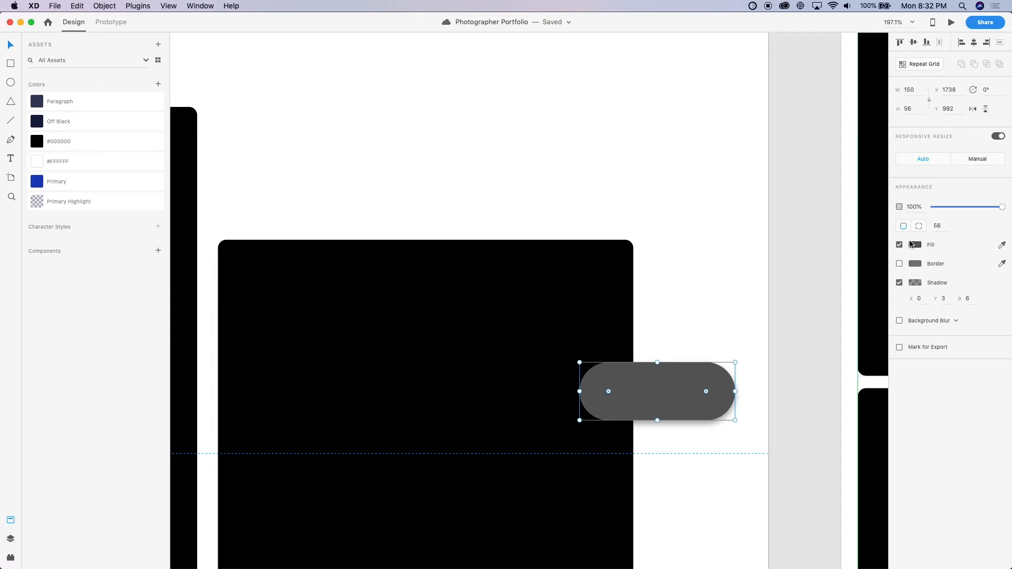
{"action": "left_click", "coordinate": [84, 181]}
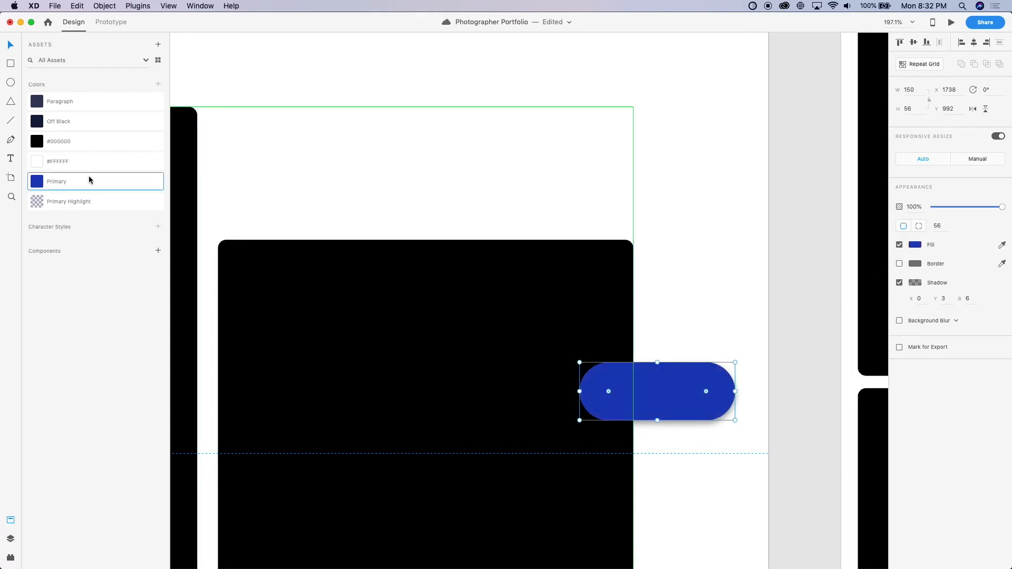
{"action": "left_click", "coordinate": [699, 225]}
{"action": "scroll", "coordinate": [660, 241], "scroll_direction": "down", "scroll_amount": 8}
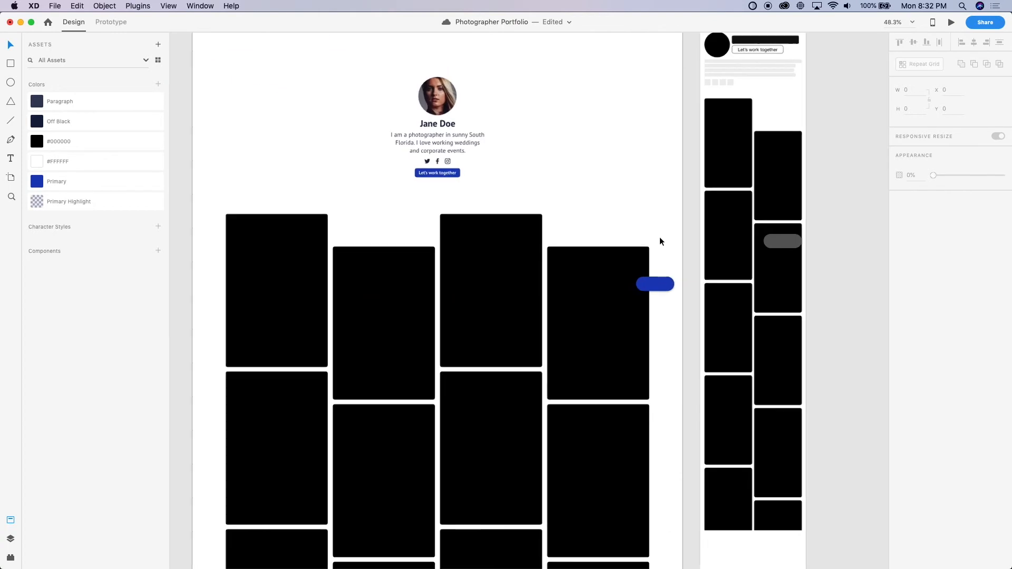
Widen the blue floating pill toward the image grid to a width of 210
{"action": "scroll", "coordinate": [659, 241], "scroll_direction": "up", "scroll_amount": 10}
{"action": "left_click", "coordinate": [596, 355]}
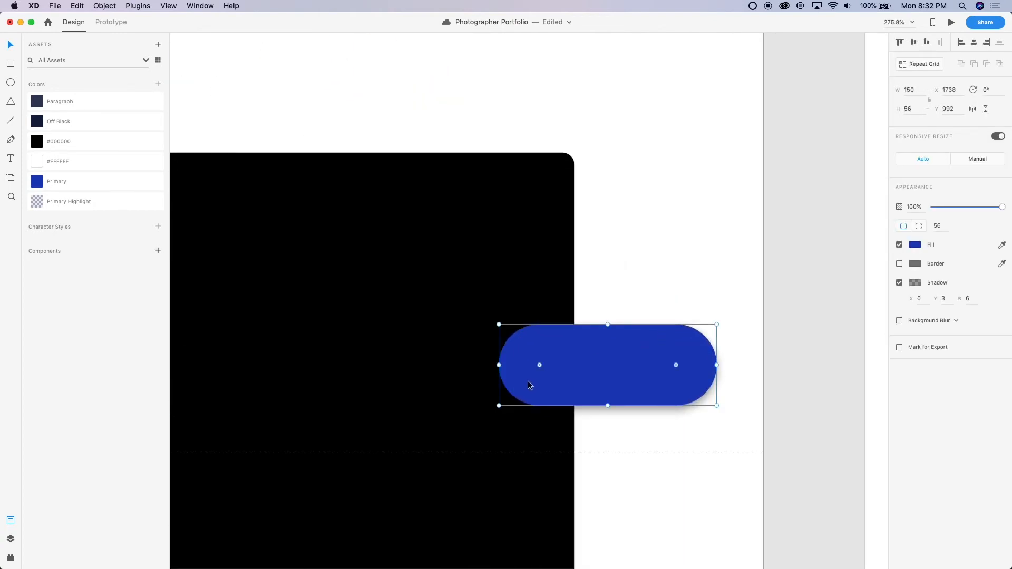
{"action": "left_click", "coordinate": [628, 443]}
{"action": "scroll", "coordinate": [627, 443], "scroll_direction": "down", "scroll_amount": 6}
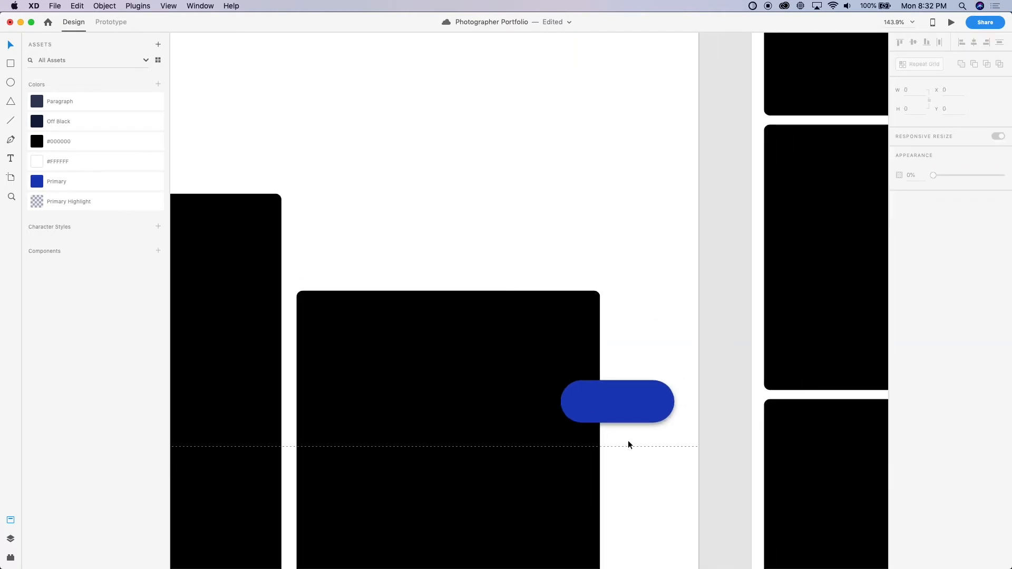
{"action": "left_click", "coordinate": [635, 400]}
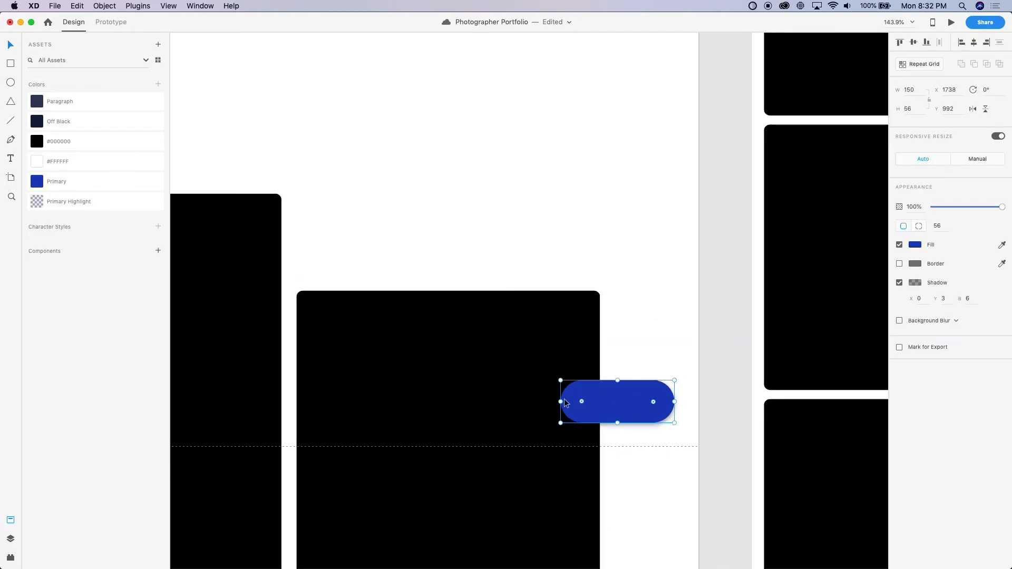
{"action": "left_click_drag", "start_coordinate": [561, 401], "coordinate": [515, 396]}
Add the text "Contact Me" over the blue pill and fill it with #FFFFFF
{"action": "key", "text": "t"}
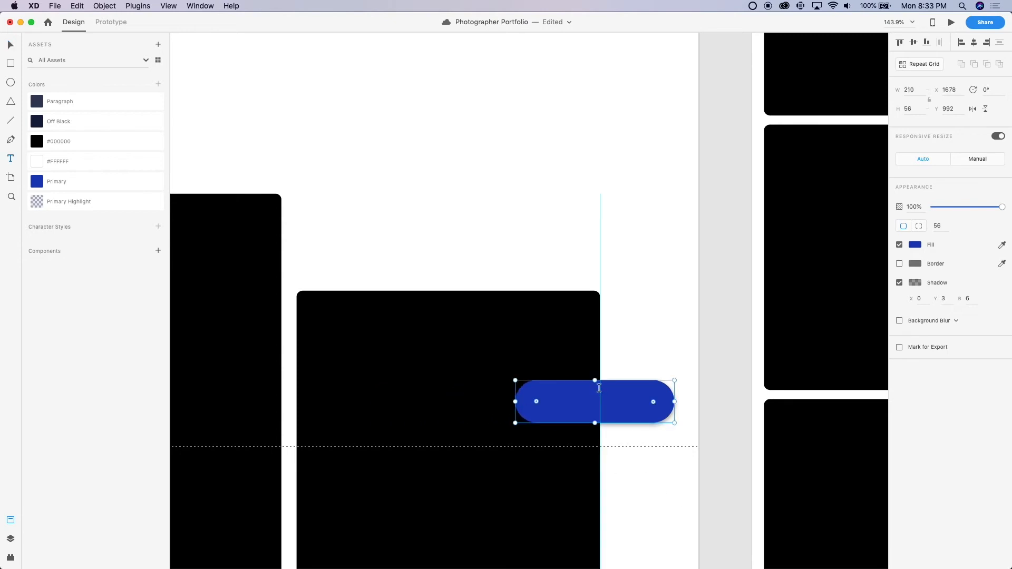
{"action": "left_click", "coordinate": [600, 403]}
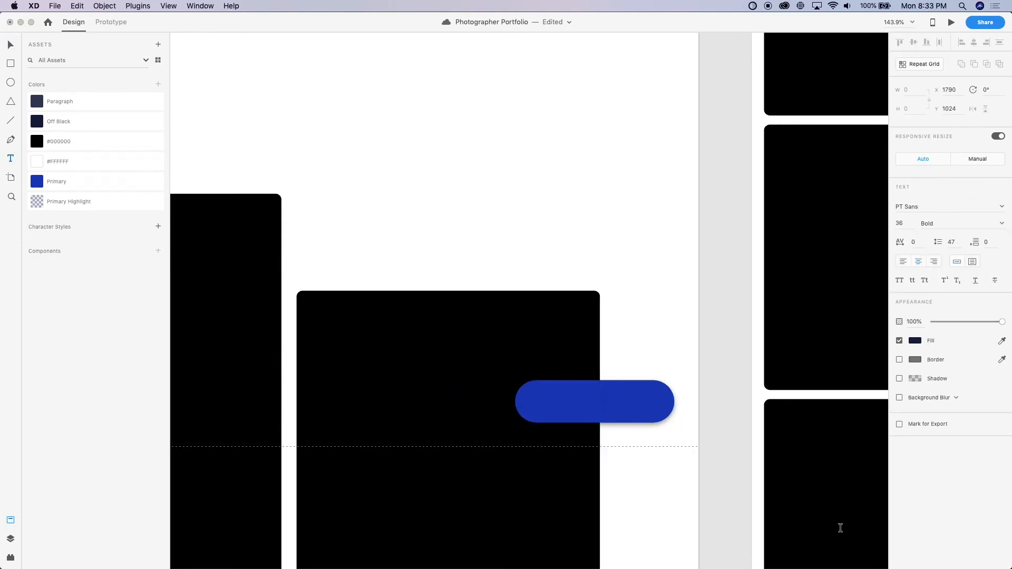
{"action": "type", "text": "Contact Me"}
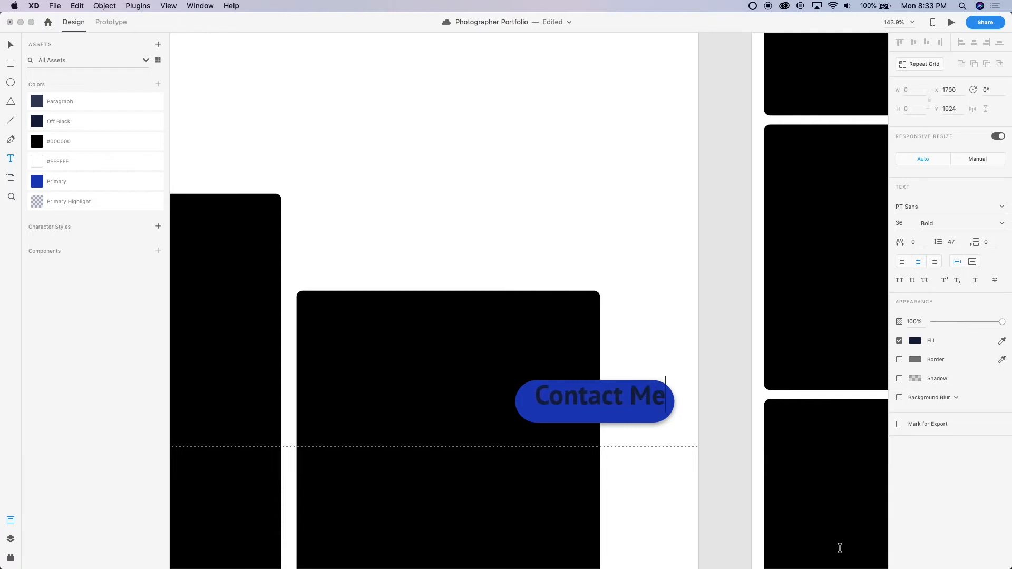
{"action": "key", "text": "Escape"}
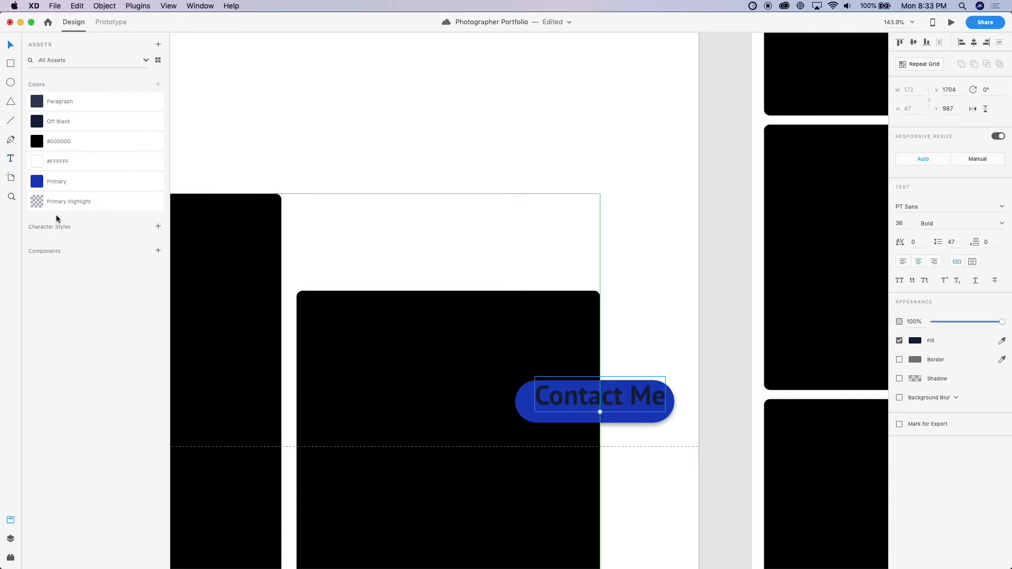
{"action": "left_click", "coordinate": [38, 165]}
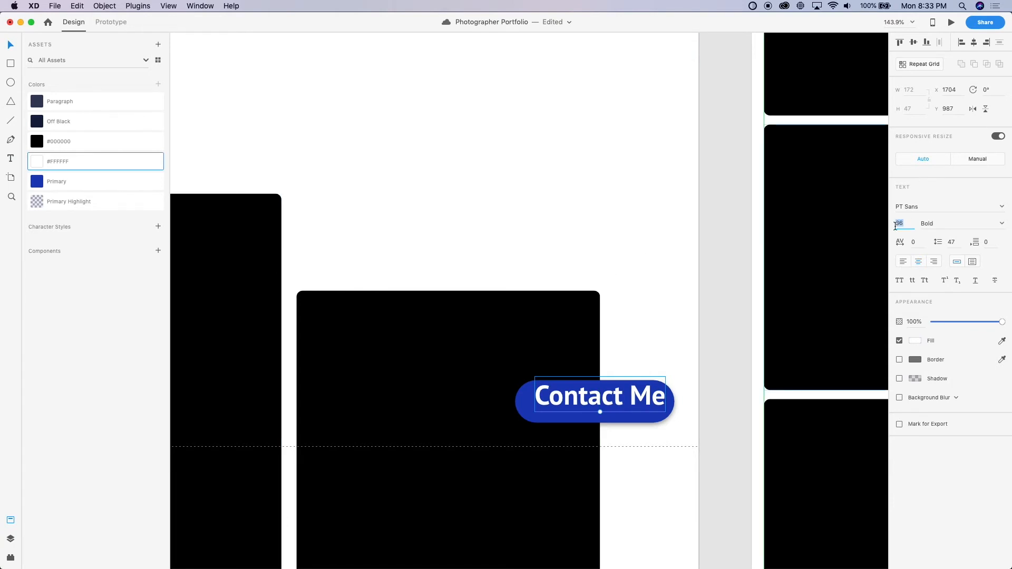
Set the Contact Me text size to 18 and move it into the pill's right half at X 1774, Y 1009
{"action": "type", "text": "26"}
{"action": "key", "text": "Return"}
{"action": "key", "text": "Down"}
{"action": "key", "text": "Down"}
{"action": "key", "text": "Down"}
{"action": "key", "text": "Down"}
{"action": "key", "text": "Down"}
{"action": "key", "text": "Down"}
{"action": "key", "text": "Down"}
{"action": "key", "text": "Down"}
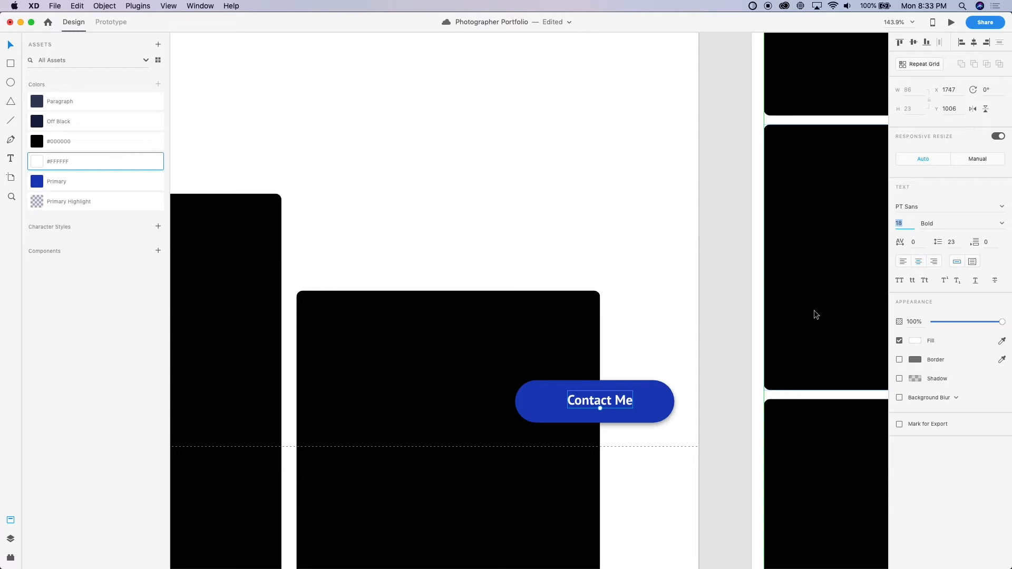
{"action": "scroll", "coordinate": [673, 388], "scroll_direction": "up", "scroll_amount": 5}
{"action": "left_click_drag", "start_coordinate": [579, 410], "coordinate": [615, 413]}
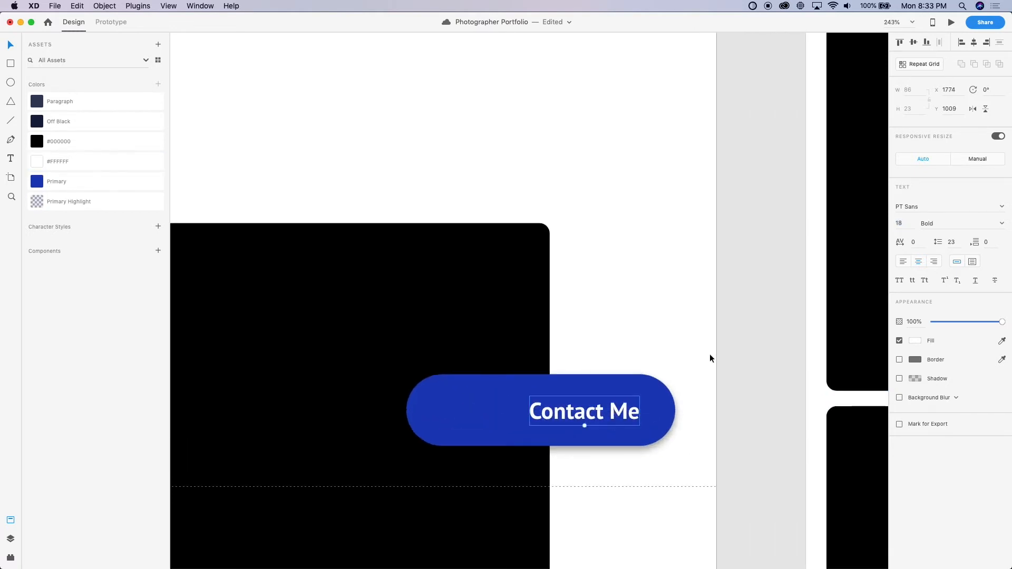
{"action": "left_click", "coordinate": [730, 347]}
{"action": "scroll", "coordinate": [730, 347], "scroll_direction": "down", "scroll_amount": 10}
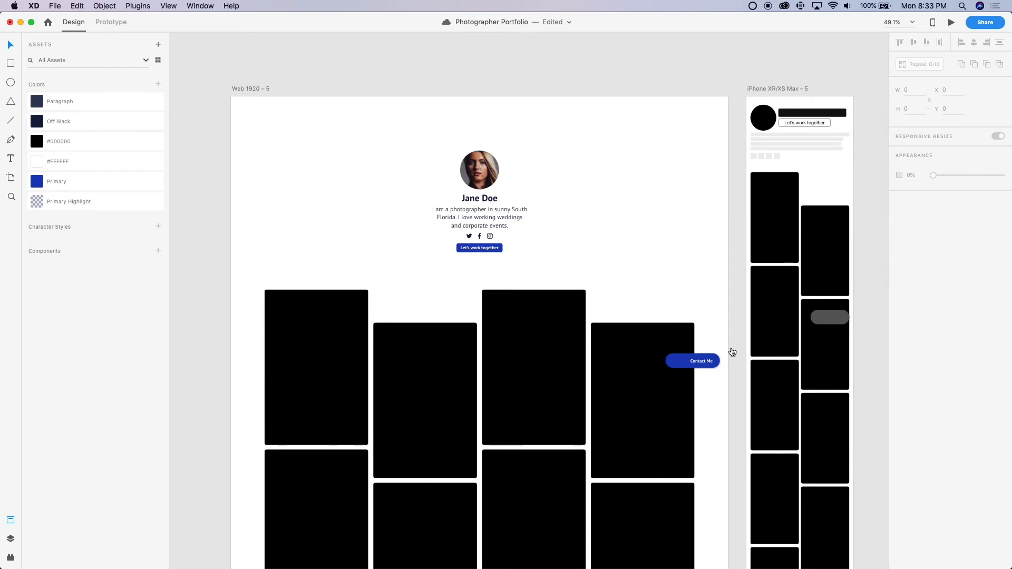
Switch to the Font Awesome site in the browser and search its icons for "contact"
{"action": "key", "text": "super+Tab"}
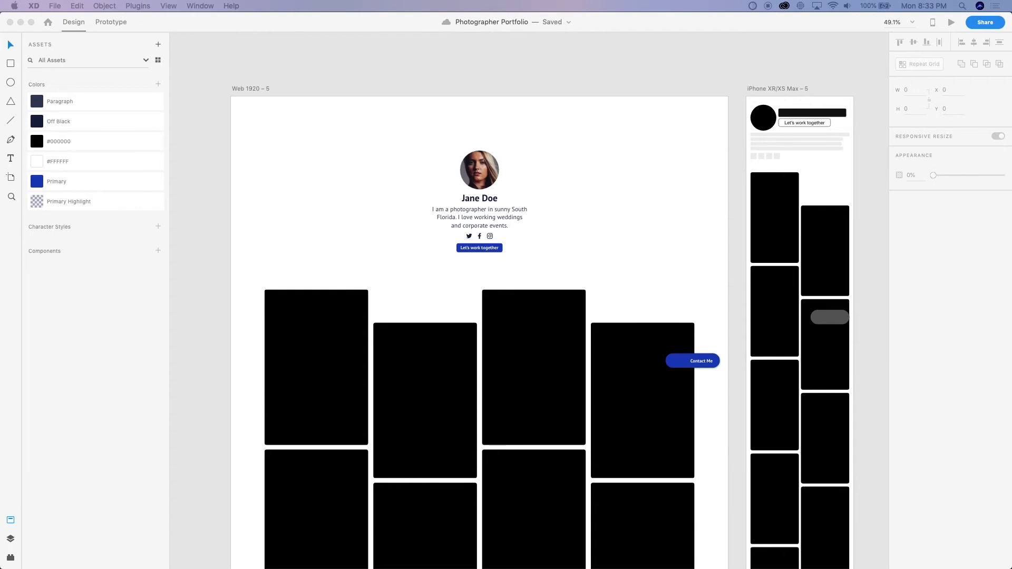
{"action": "left_click_drag", "start_coordinate": [0, 73], "coordinate": [283, 4]}
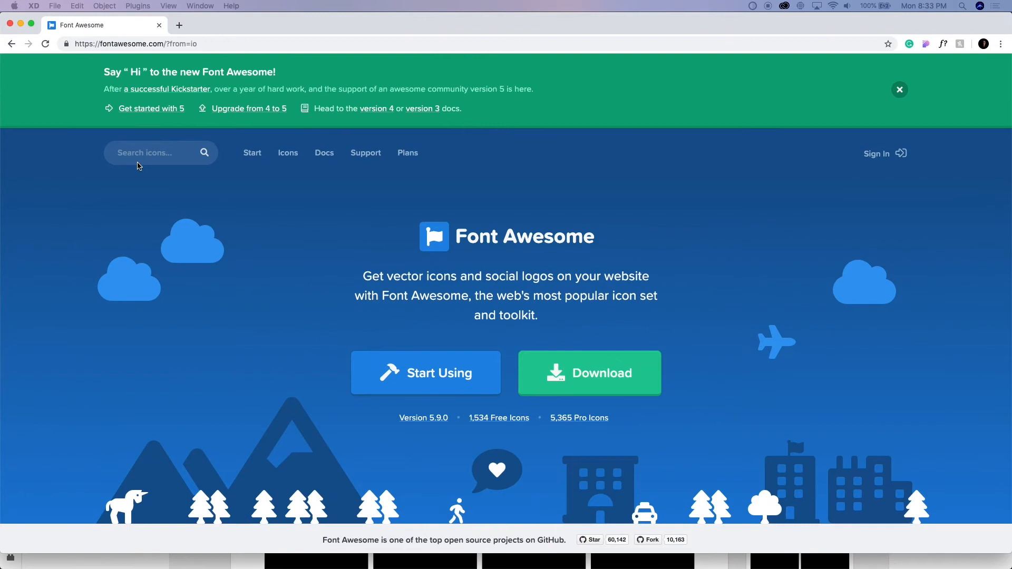
{"action": "left_click", "coordinate": [143, 150]}
{"action": "type", "text": "contact"}
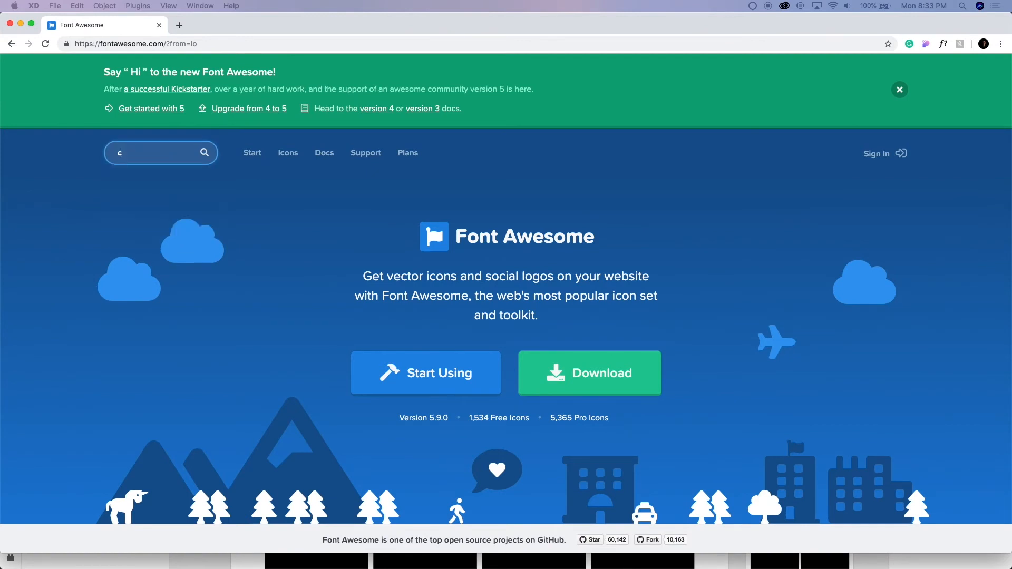
{"action": "key", "text": "Return"}
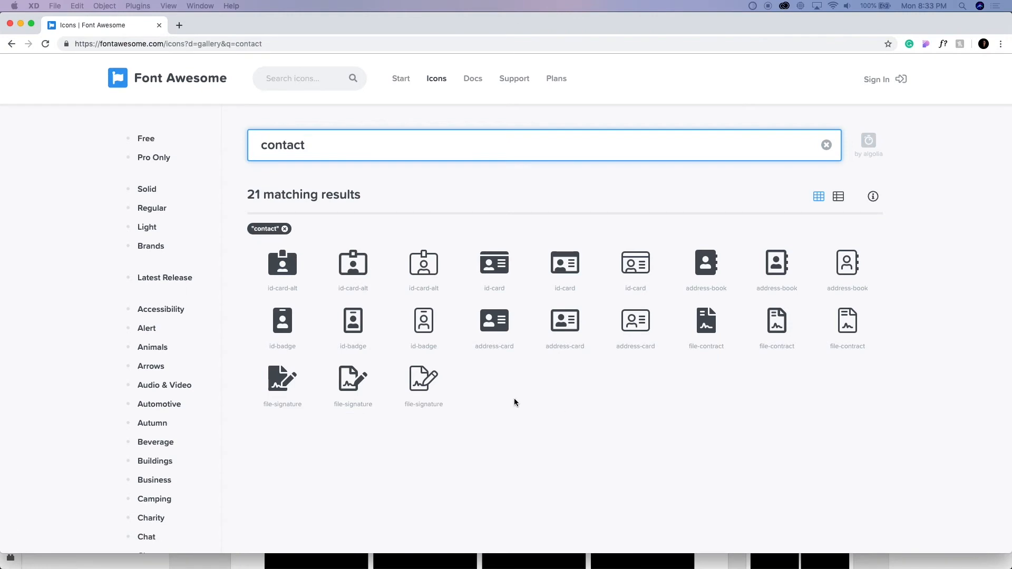
Search the Font Awesome icons for "message" and for "email"
{"action": "double_click", "coordinate": [365, 151]}
{"action": "type", "text": "m"}
{"action": "key", "text": "BackSpace"}
{"action": "type", "text": "message"}
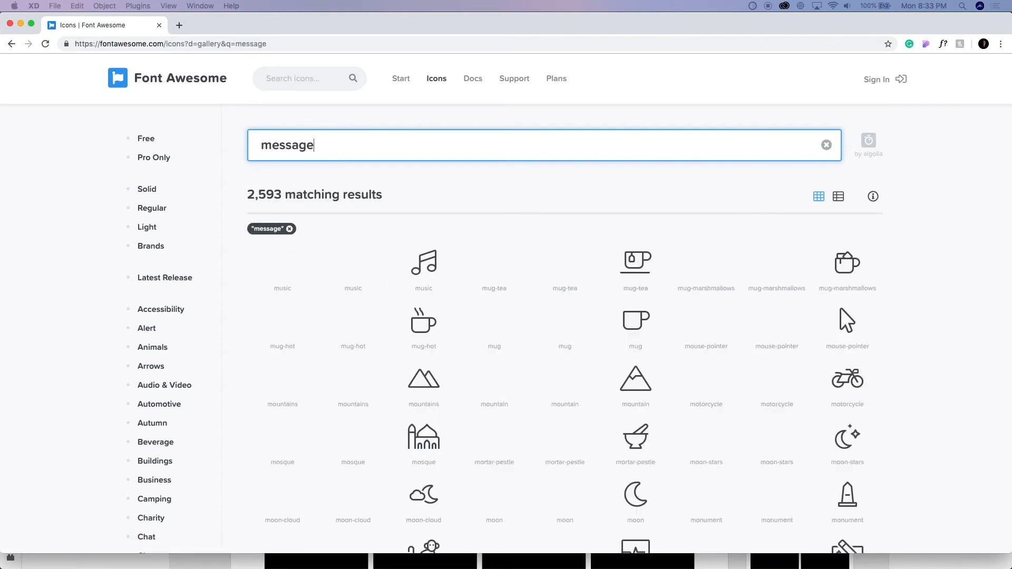
{"action": "key", "text": "BackSpace"}
{"action": "key", "text": "BackSpace"}
{"action": "key", "text": "BackSpace"}
{"action": "key", "text": "BackSpace"}
{"action": "key", "text": "BackSpace"}
{"action": "key", "text": "BackSpace"}
{"action": "key", "text": "BackSpace"}
{"action": "type", "text": "email"}
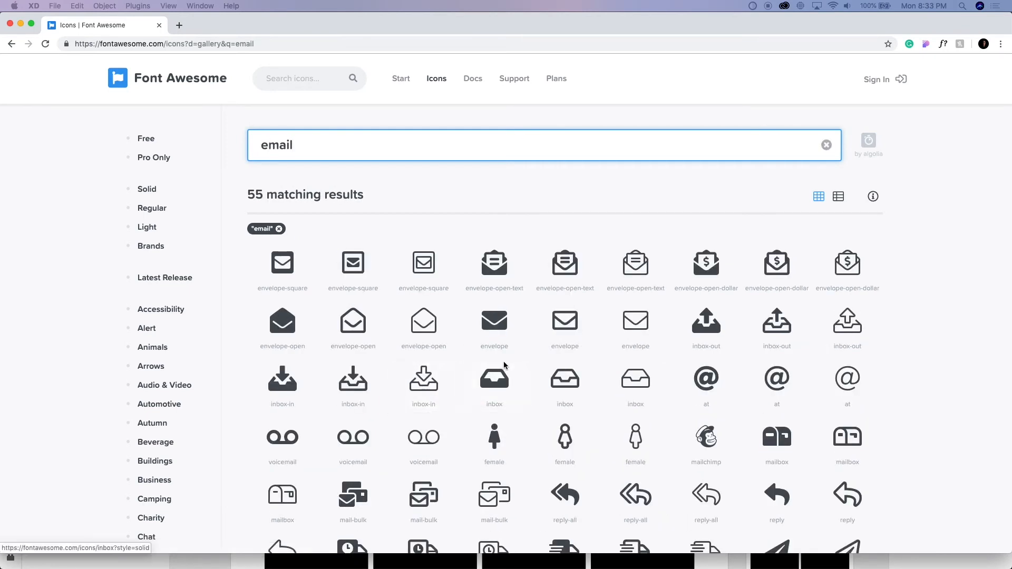
Download the solid envelope icon and place it in Adobe XD on the desktop artboard's empty area beside the profile, at X 187, Y 185
{"action": "left_click", "coordinate": [494, 332]}
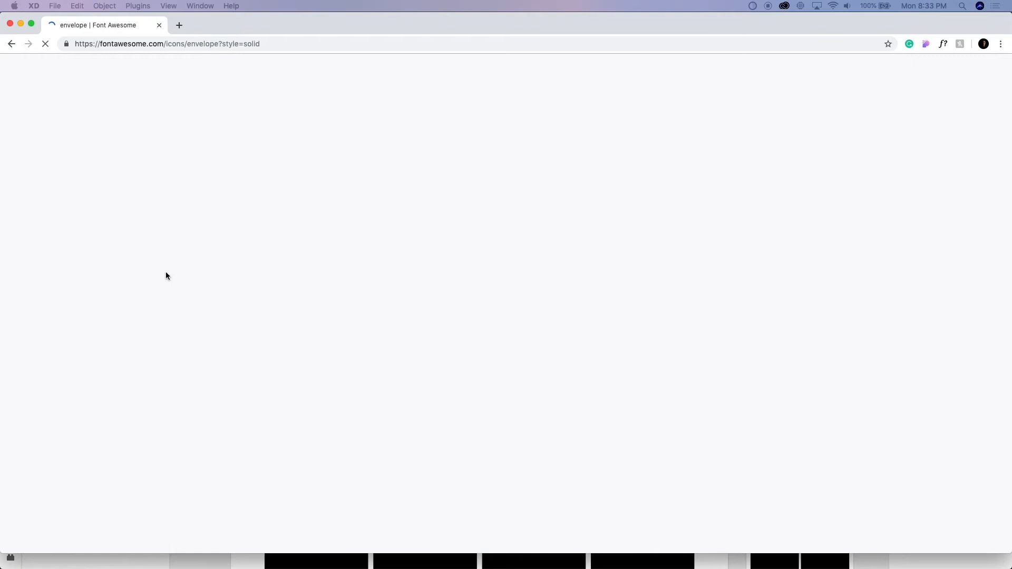
{"action": "left_click", "coordinate": [417, 171]}
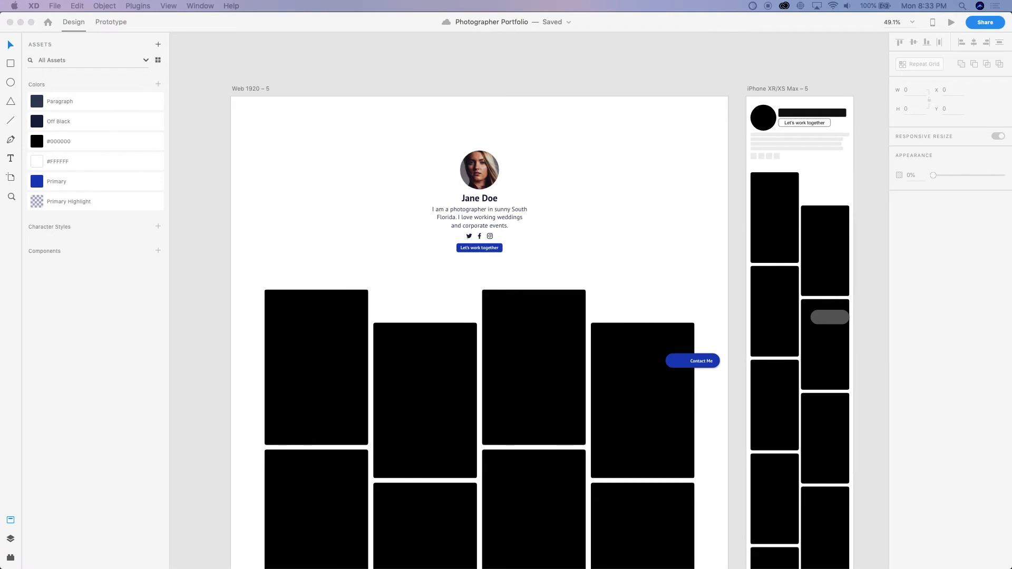
{"action": "left_click_drag", "start_coordinate": [334, 203], "coordinate": [195, 221]}
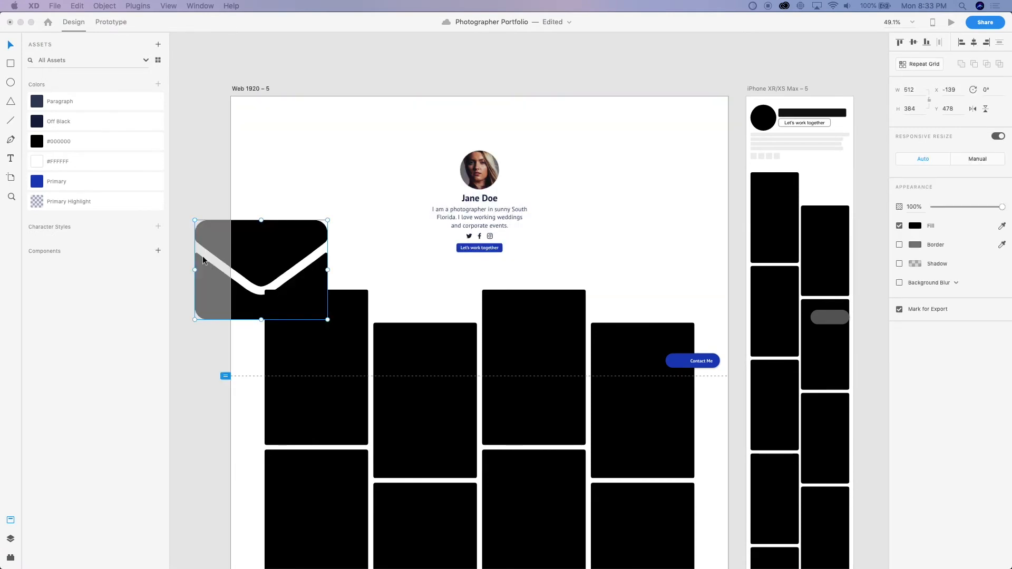
{"action": "left_click_drag", "start_coordinate": [232, 240], "coordinate": [303, 165]}
Scale the envelope icon proportionally to a width of 22
{"action": "key", "text": "super+3"}
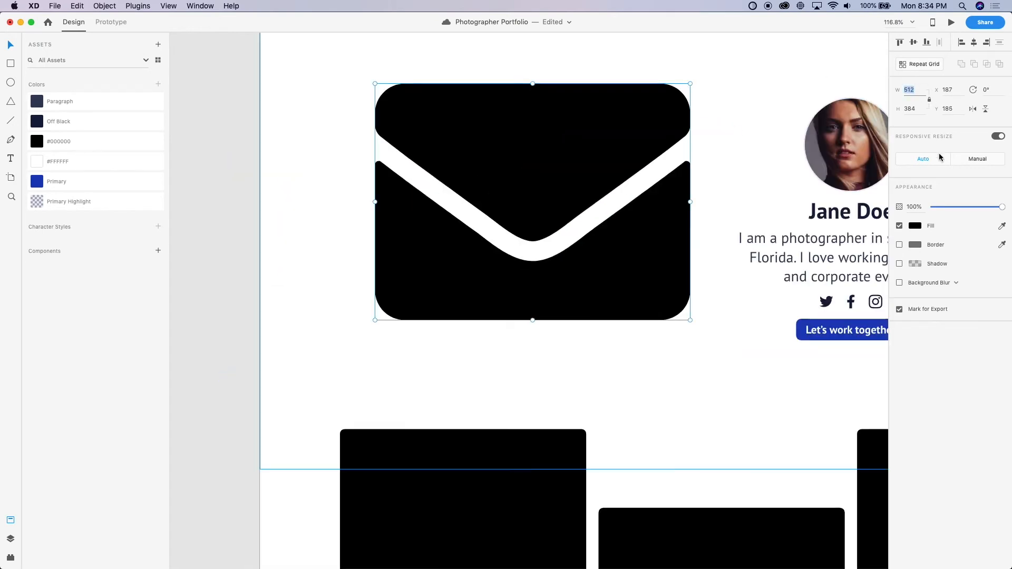
{"action": "key", "text": "Return"}
{"action": "key", "text": "super+3"}
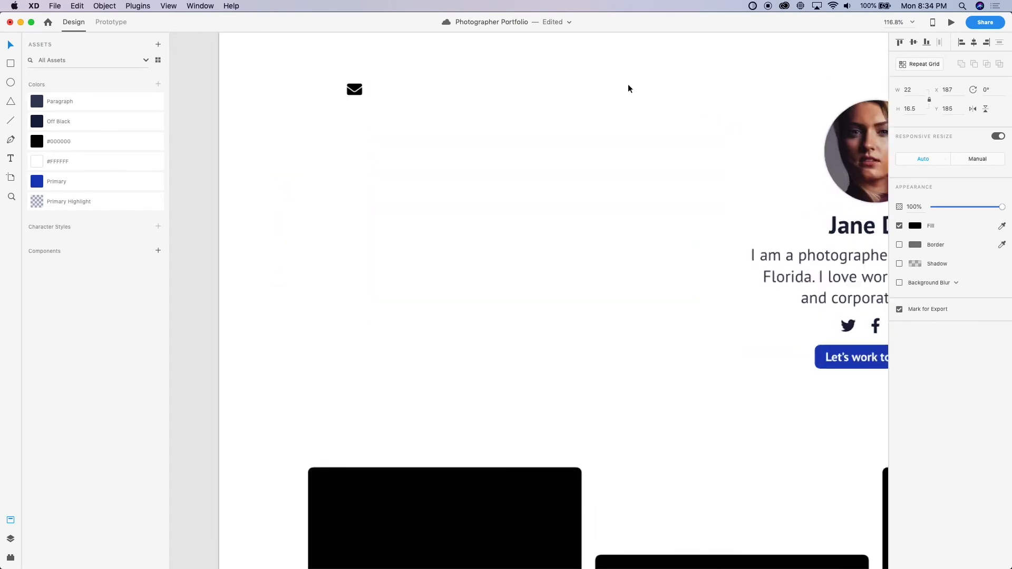
Draw a 24 by 24 square over the envelope icon at X 181, Y 184
{"action": "key", "text": "r"}
{"action": "mouse_move", "coordinate": [260, 176]}
{"action": "left_mouse_down"}
{"action": "mouse_move", "coordinate": [339, 254]}
{"action": "mouse_move", "coordinate": [329, 245]}
{"action": "left_mouse_up"}
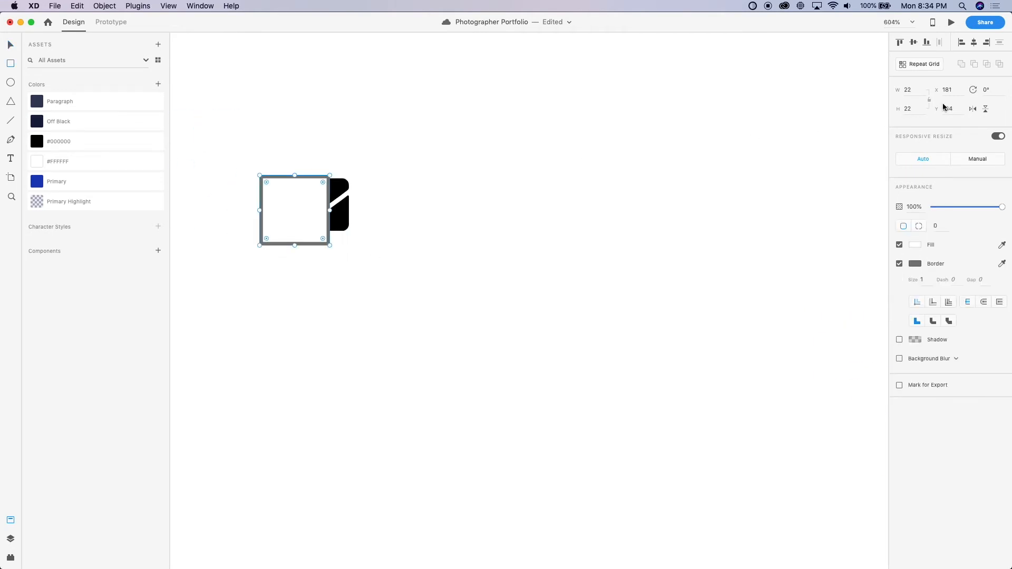
{"action": "type", "text": "24"}
{"action": "key", "text": "Return"}
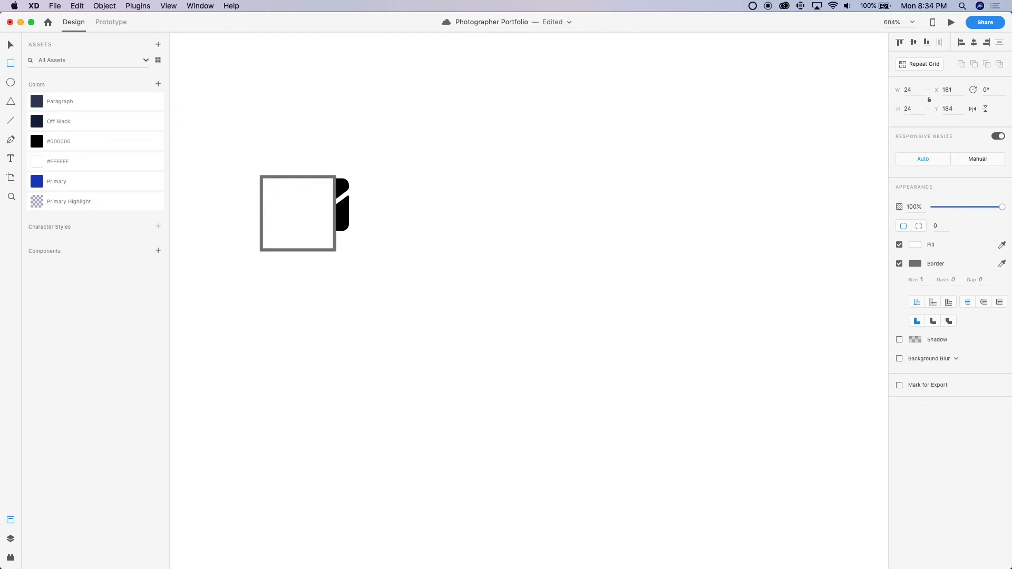
Center the envelope in front of the 24 by 24 square and group the two shapes
{"action": "key", "text": "v"}
{"action": "left_click_drag", "start_coordinate": [343, 215], "coordinate": [290, 215]}
{"action": "key", "text": "shift+super+bracketright"}
{"action": "scroll", "coordinate": [293, 179], "scroll_direction": "up", "scroll_amount": 5}
{"action": "key", "text": "Down"}
{"action": "left_click", "coordinate": [289, 186], "text": "shift"}
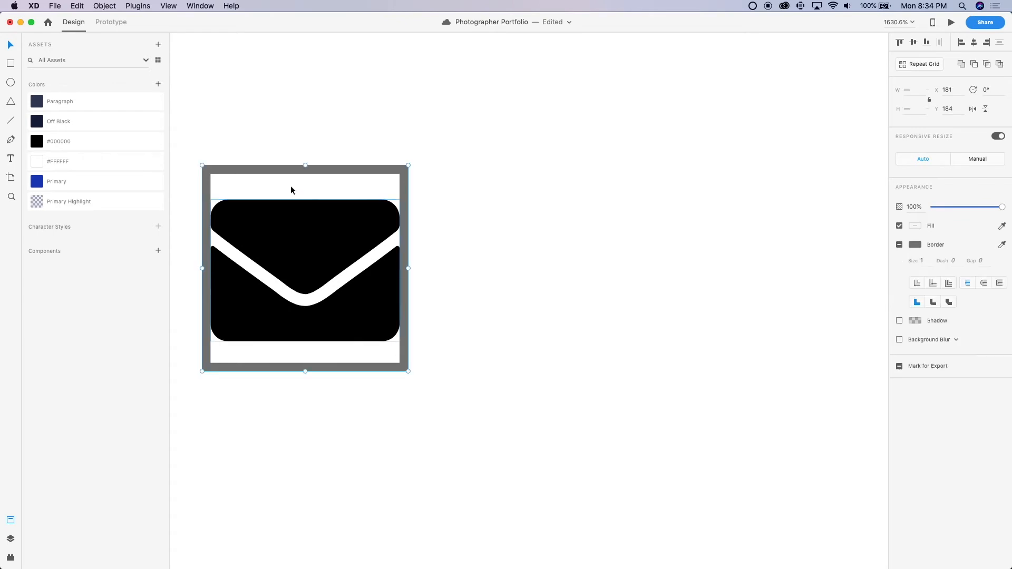
{"action": "key", "text": "super+g"}
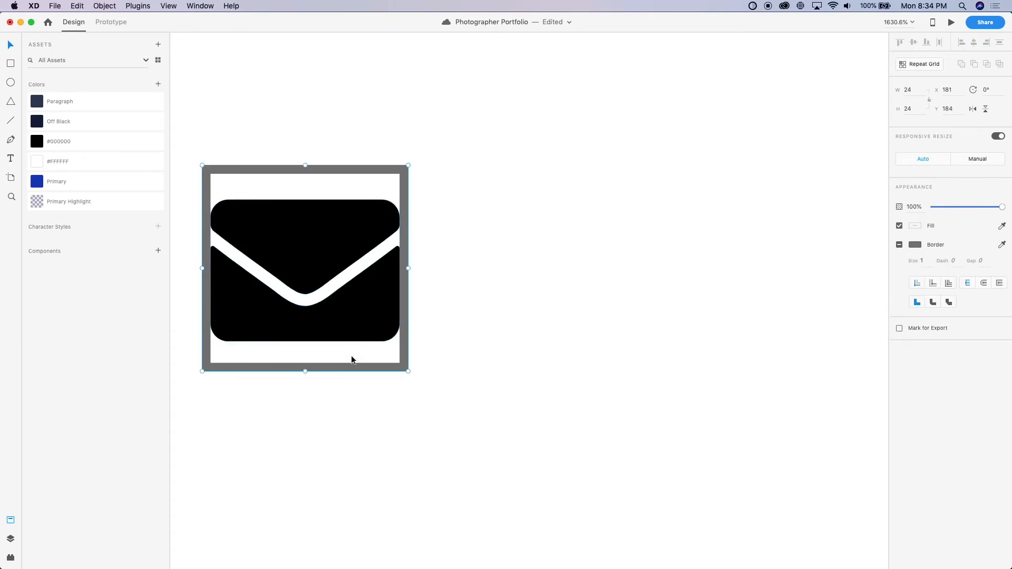
Set the square inside the envelope icon group to 0% opacity
{"action": "double_click", "coordinate": [351, 356]}
{"action": "key", "text": "0"}
{"action": "key", "text": "0"}
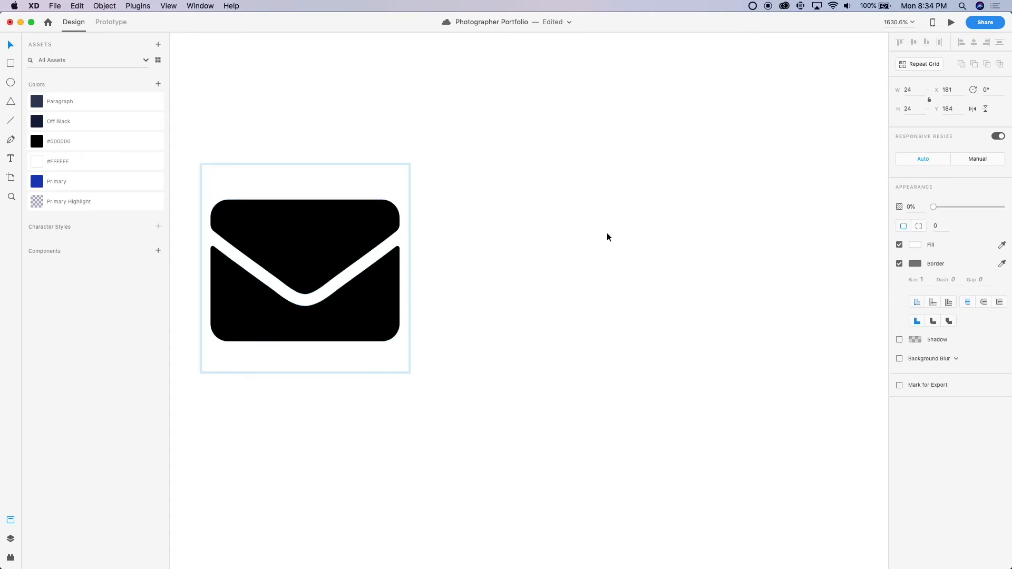
{"action": "left_click", "coordinate": [454, 366]}
Cut the envelope icon group, paste it into the desktop Contact Me pill and place it before the text at X 1716, Y 1006
{"action": "scroll", "coordinate": [453, 366], "scroll_direction": "down", "scroll_amount": 5}
{"action": "left_click", "coordinate": [416, 337]}
{"action": "key", "text": "super+x"}
{"action": "scroll", "coordinate": [417, 337], "scroll_direction": "down", "scroll_amount": 10}
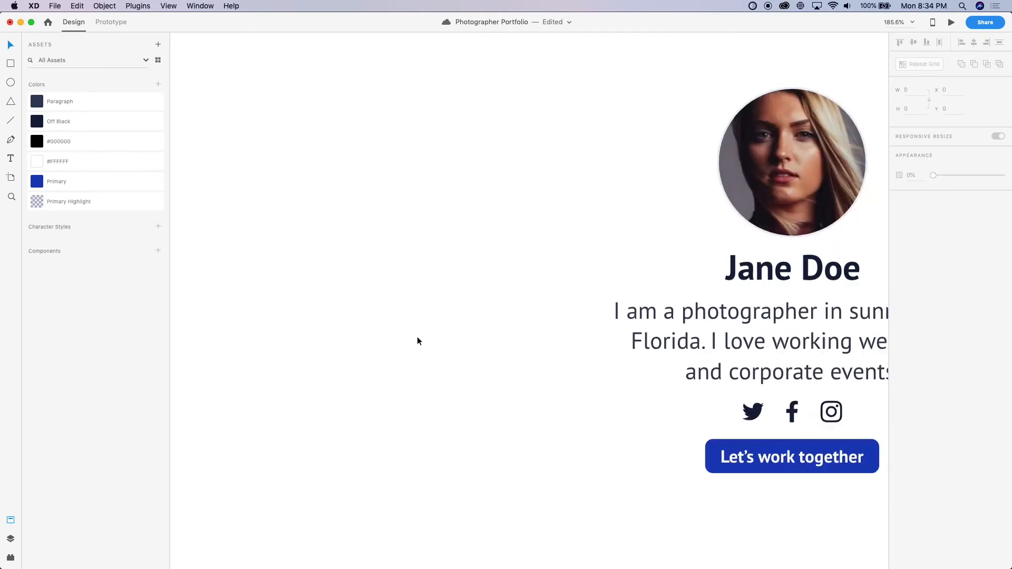
{"action": "scroll", "coordinate": [416, 337], "scroll_direction": "right", "scroll_amount": 5}
{"action": "scroll", "coordinate": [416, 337], "scroll_direction": "down", "scroll_amount": 2}
{"action": "scroll", "coordinate": [479, 393], "scroll_direction": "up", "scroll_amount": 5}
{"action": "scroll", "coordinate": [549, 385], "scroll_direction": "up", "scroll_amount": 5}
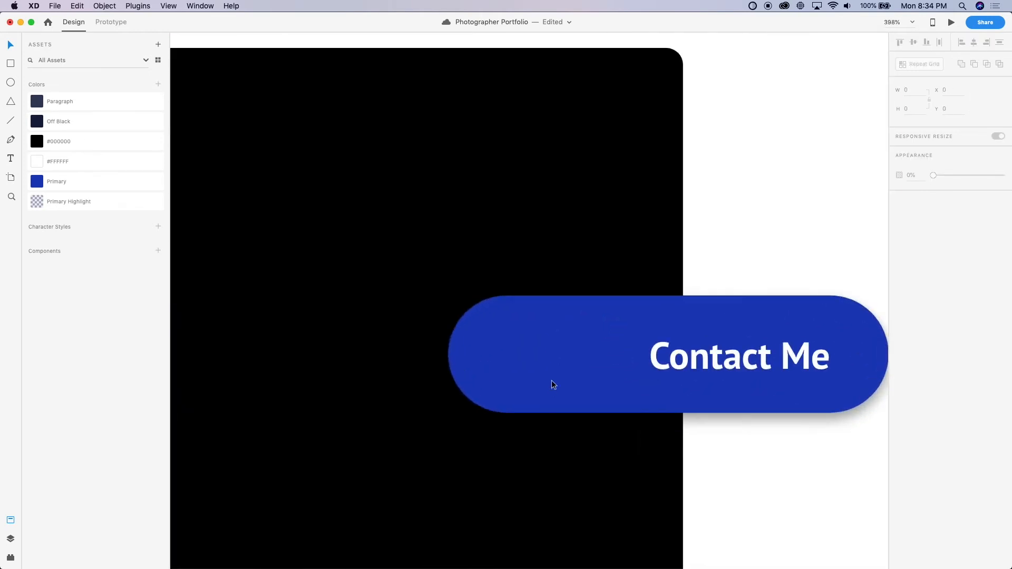
{"action": "double_click", "coordinate": [553, 376]}
{"action": "left_click", "coordinate": [696, 360]}
{"action": "key", "text": "super+v"}
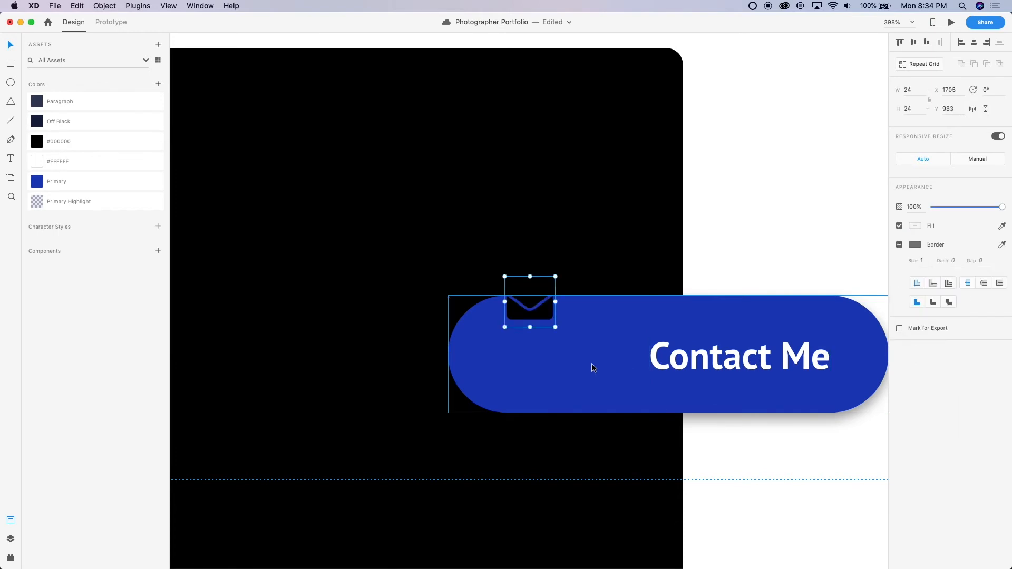
{"action": "left_click_drag", "start_coordinate": [543, 311], "coordinate": [565, 359]}
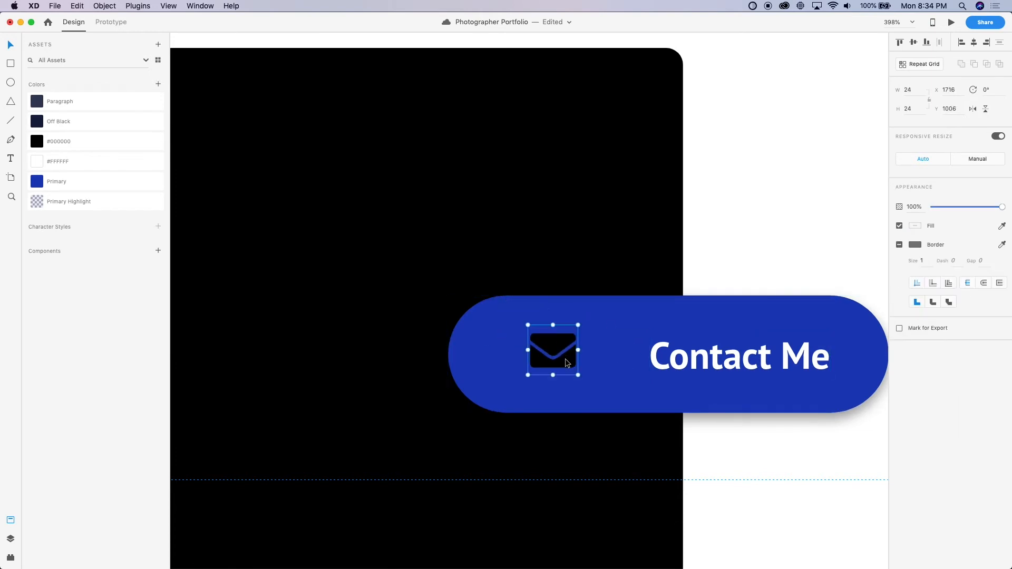
Fill the envelope icon in the pill with the #FFFFFF color asset
{"action": "left_click", "coordinate": [44, 162]}
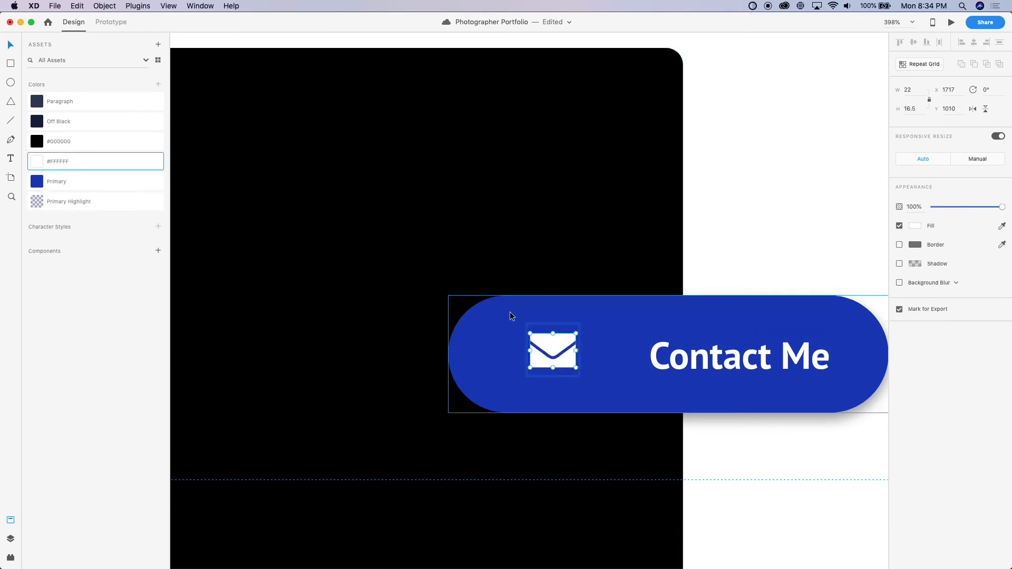
{"action": "left_click", "coordinate": [735, 217]}
{"action": "scroll", "coordinate": [735, 218], "scroll_direction": "up", "scroll_amount": 3}
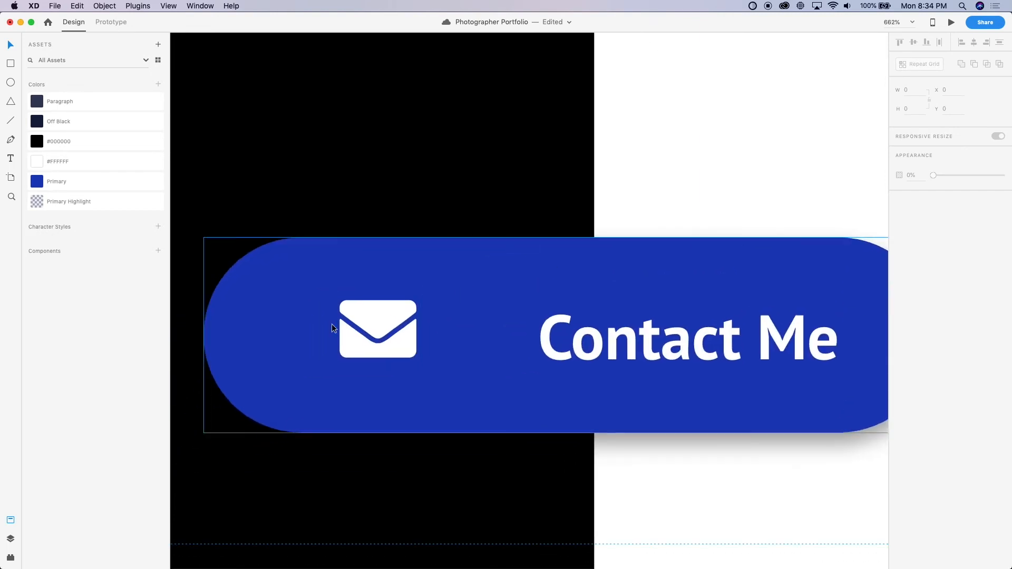
{"action": "scroll", "coordinate": [680, 350], "scroll_direction": "down", "scroll_amount": 5}
{"action": "scroll", "coordinate": [646, 347], "scroll_direction": "down", "scroll_amount": 5}
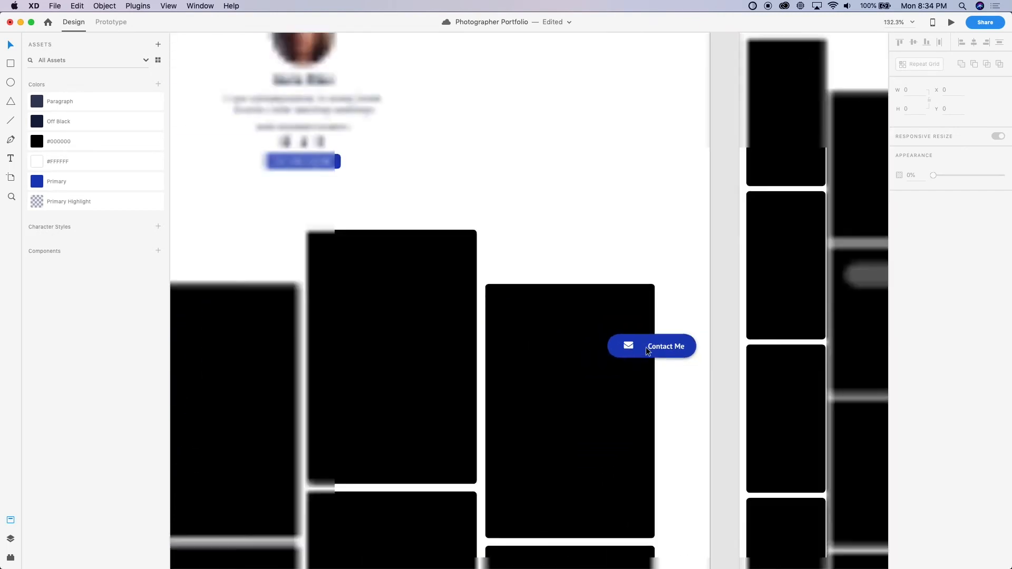
{"action": "scroll", "coordinate": [646, 347], "scroll_direction": "up", "scroll_amount": 3}
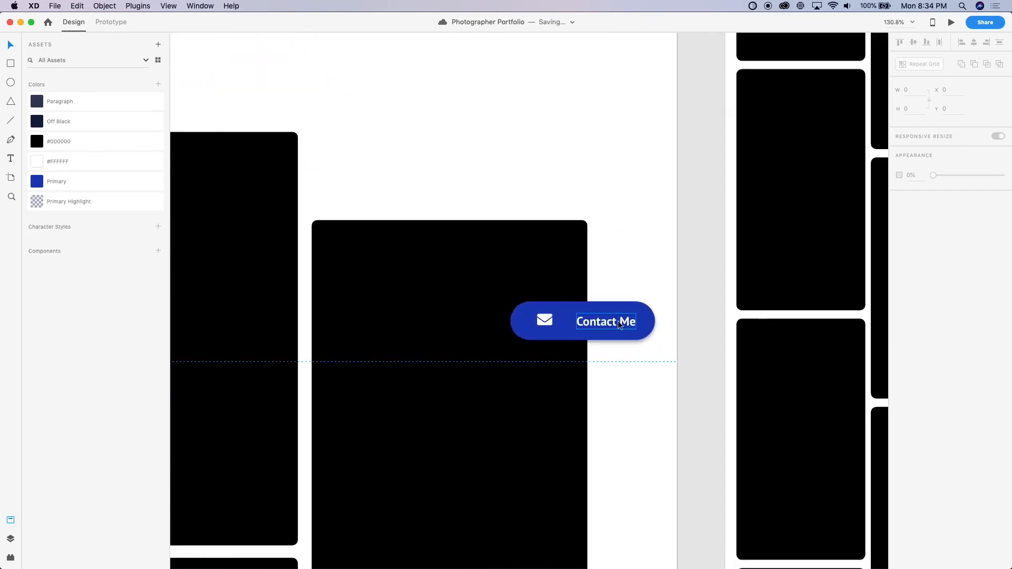
Change the pill's text to "Contact me" with a lowercase m
{"action": "scroll", "coordinate": [617, 321], "scroll_direction": "up", "scroll_amount": 4}
{"action": "double_click", "coordinate": [618, 325]}
{"action": "key", "text": "Right"}
{"action": "key", "text": "Left"}
{"action": "key", "text": "shift+Left"}
{"action": "type", "text": "m"}
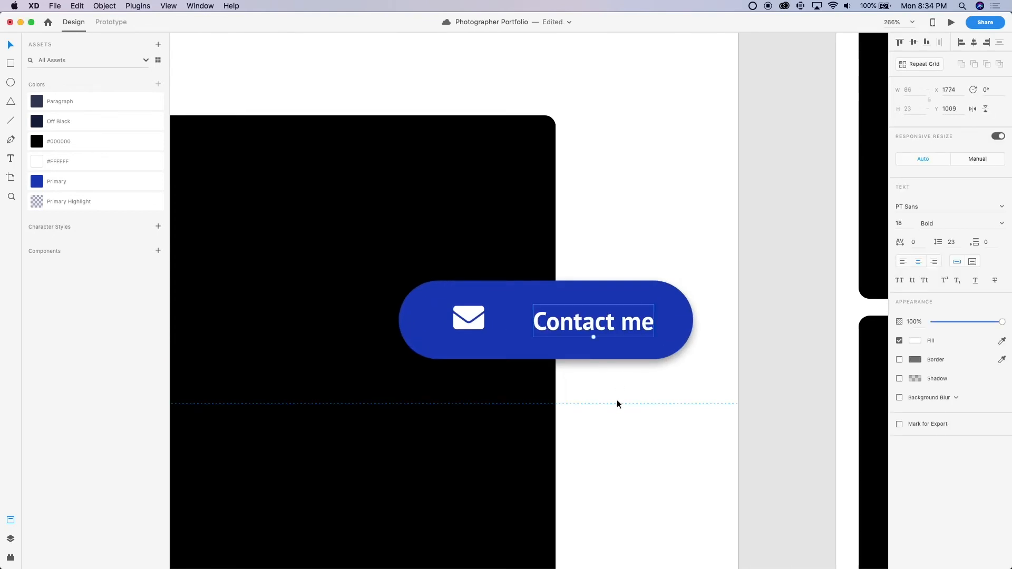
Move the envelope icon closer to the Contact me text, level with it at X 1742, Y 1009
{"action": "scroll", "coordinate": [627, 361], "scroll_direction": "up", "scroll_amount": 2}
{"action": "left_click", "coordinate": [662, 332]}
{"action": "left_click", "coordinate": [608, 327]}
{"action": "key", "text": "alt"}
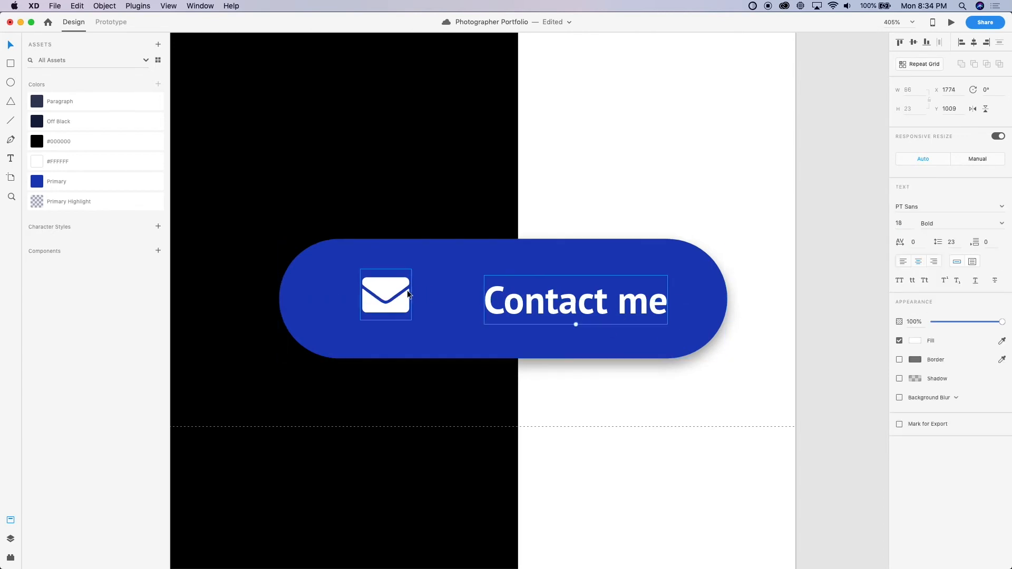
{"action": "left_click", "coordinate": [392, 299]}
{"action": "left_click_drag", "start_coordinate": [392, 298], "coordinate": [446, 304]}
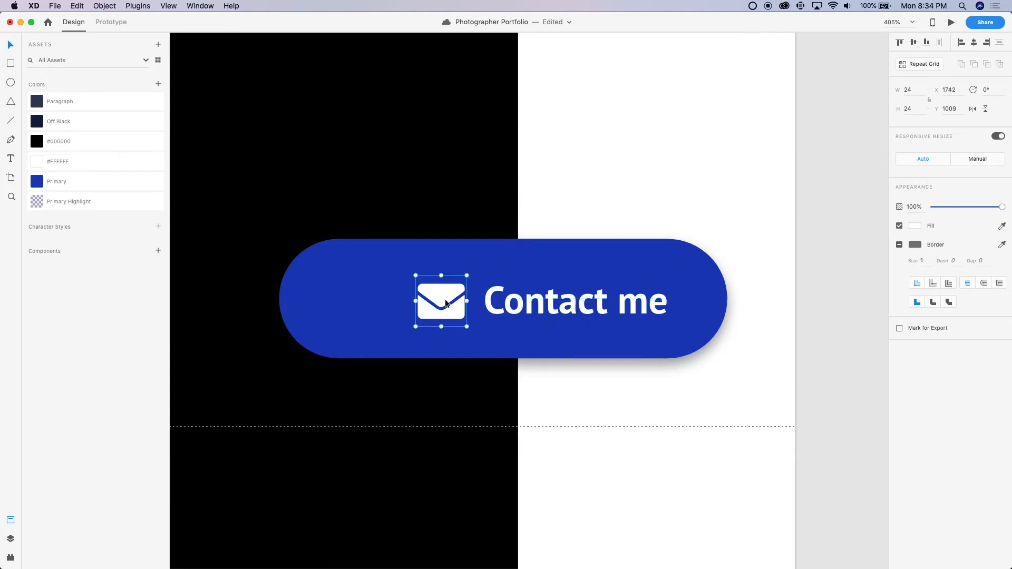
Narrow the blue pill from its icon side to a width of 171 so it fits the icon and text
{"action": "left_click", "coordinate": [510, 301]}
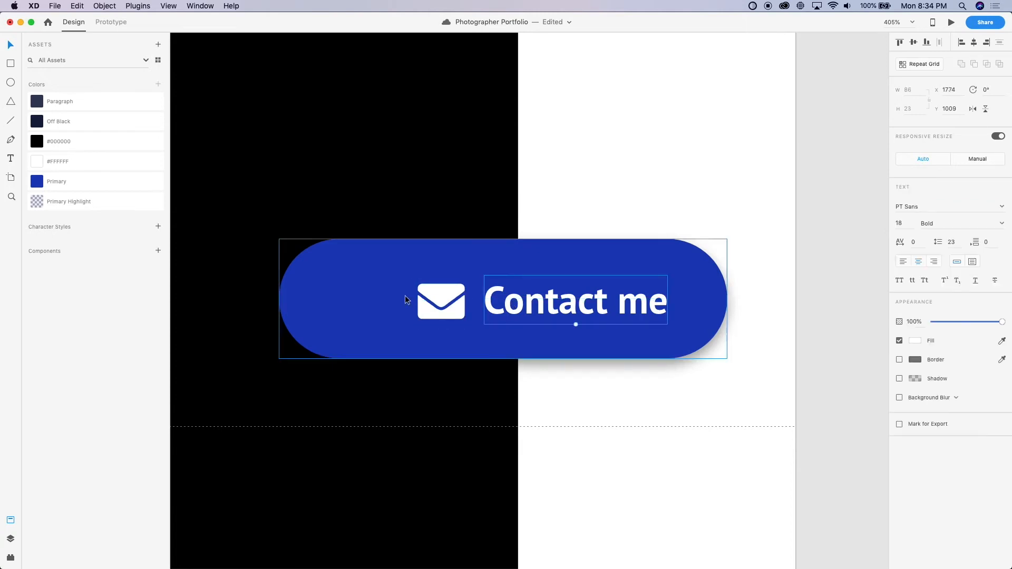
{"action": "left_click", "coordinate": [333, 310]}
{"action": "left_click_drag", "start_coordinate": [279, 300], "coordinate": [362, 313]}
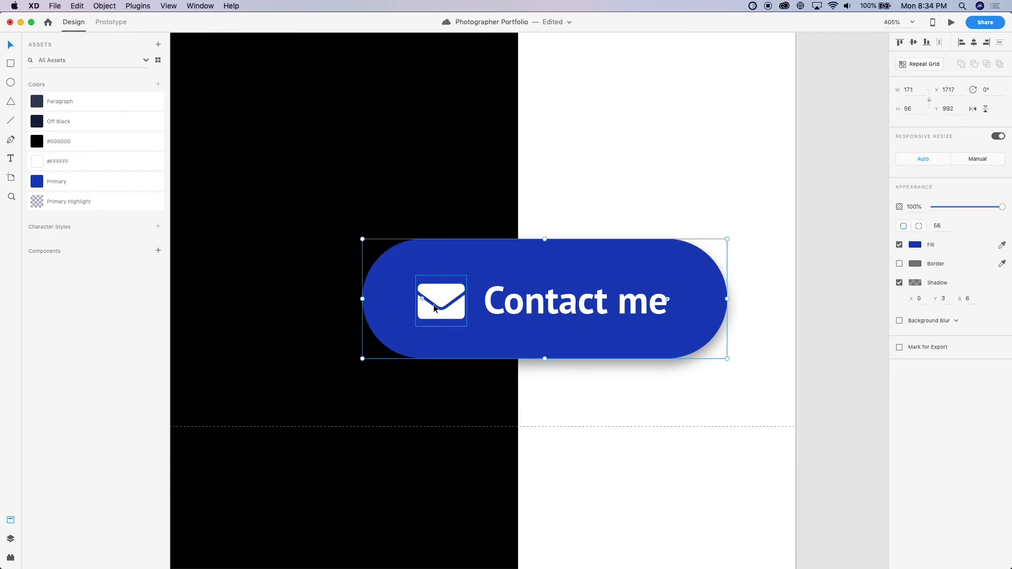
{"action": "scroll", "coordinate": [438, 295], "scroll_direction": "right", "scroll_amount": 2}
{"action": "scroll", "coordinate": [438, 295], "scroll_direction": "down", "scroll_amount": 10}
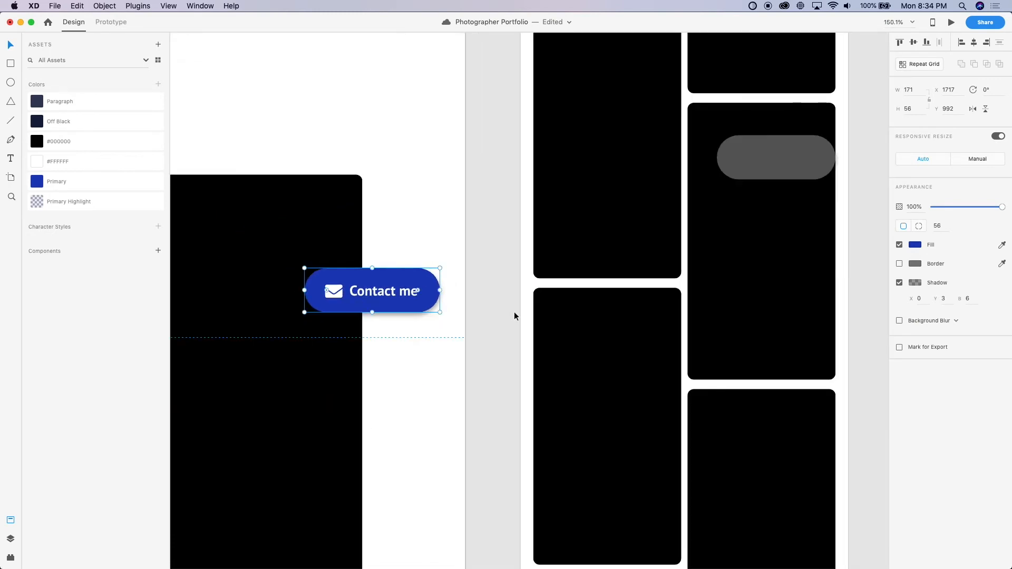
{"action": "left_click", "coordinate": [514, 311]}
{"action": "scroll", "coordinate": [371, 301], "scroll_direction": "up", "scroll_amount": 10}
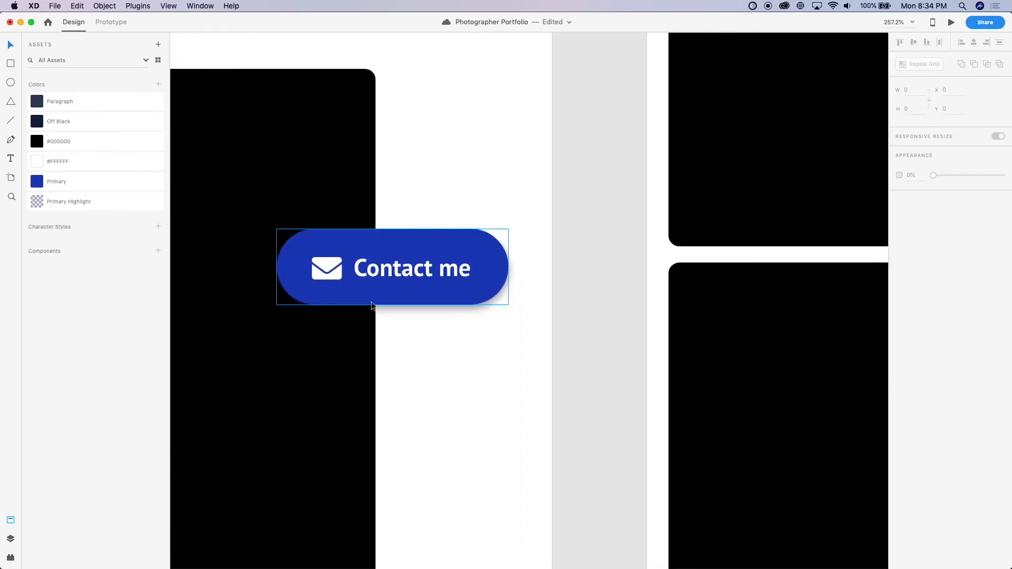
{"action": "left_click", "coordinate": [359, 275]}
{"action": "left_click", "coordinate": [465, 262], "text": "shift"}
{"action": "key", "text": "Escape"}
{"action": "left_click", "coordinate": [706, 447]}
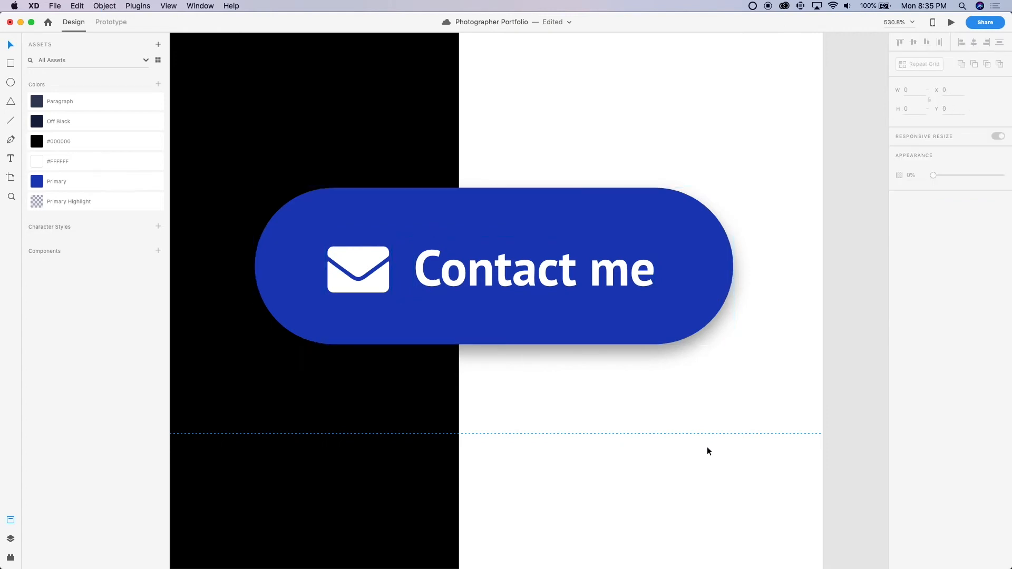
Change the blue pill's fill type to Linear Gradient
{"action": "scroll", "coordinate": [706, 447], "scroll_direction": "down", "scroll_amount": 2}
{"action": "left_click", "coordinate": [551, 348]}
{"action": "double_click", "coordinate": [551, 347]}
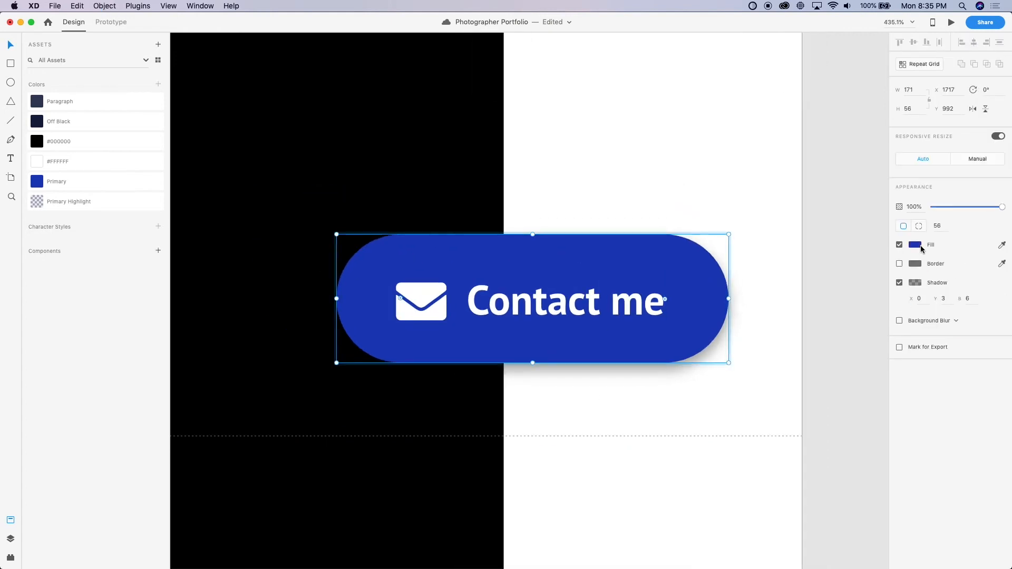
{"action": "left_click", "coordinate": [915, 244]}
{"action": "left_click", "coordinate": [818, 181]}
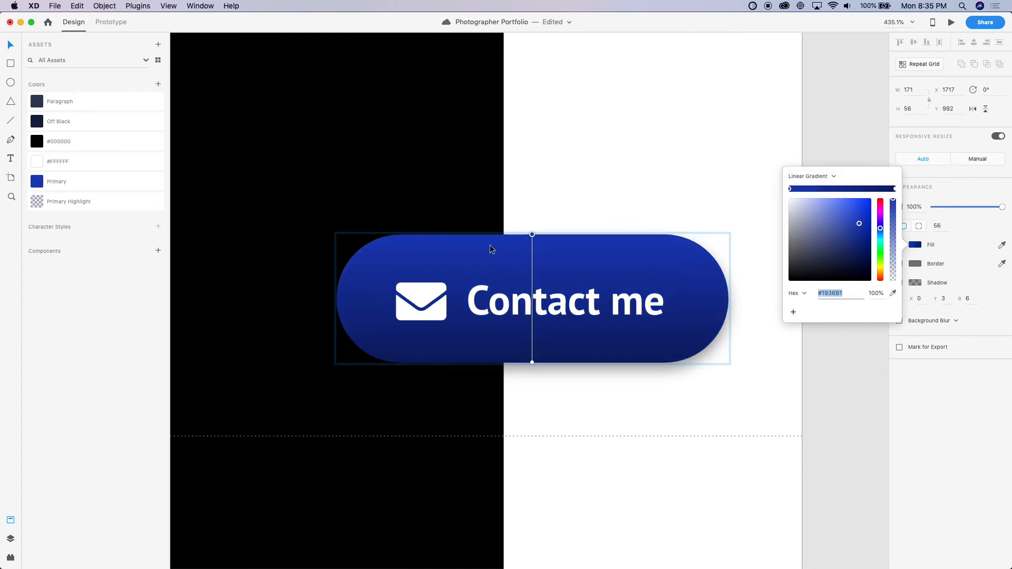
Reorient the blue pill's linear gradient to run horizontally from the icon-side edge to the text-side edge
{"action": "left_click_drag", "start_coordinate": [531, 234], "coordinate": [337, 301]}
{"action": "left_click_drag", "start_coordinate": [338, 306], "coordinate": [336, 300]}
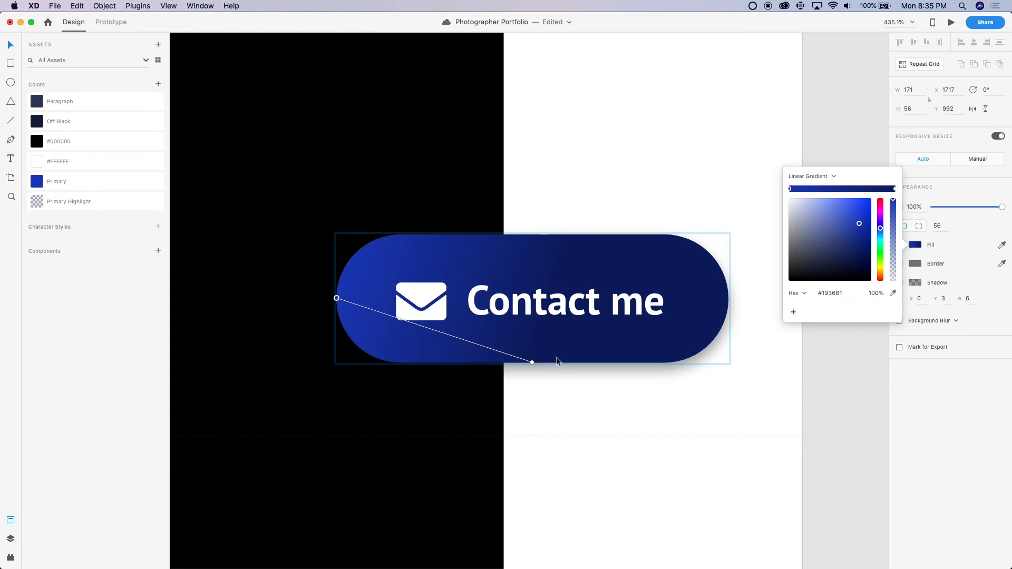
{"action": "left_click_drag", "start_coordinate": [533, 364], "coordinate": [728, 299]}
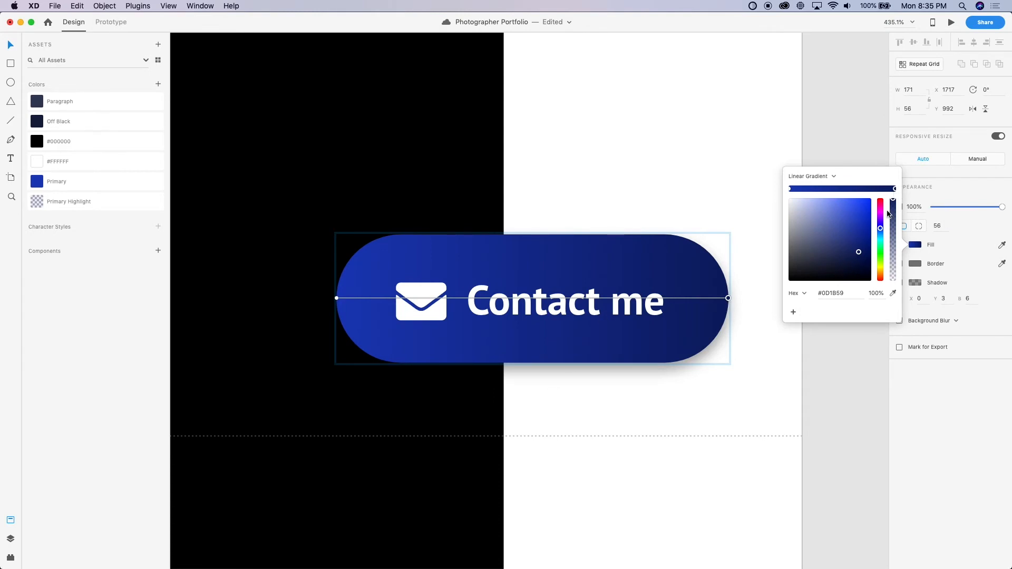
Brighten the gradient's dark end colour to about #1F38A7 for a subtle blue transition across the pill
{"action": "left_click_drag", "start_coordinate": [858, 254], "coordinate": [856, 229]}
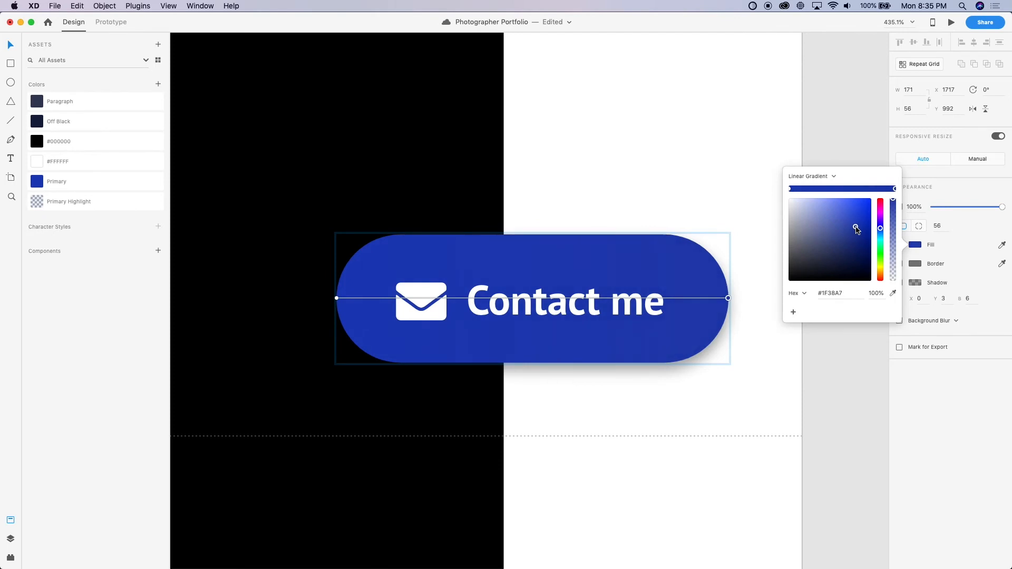
{"action": "left_click", "coordinate": [794, 431]}
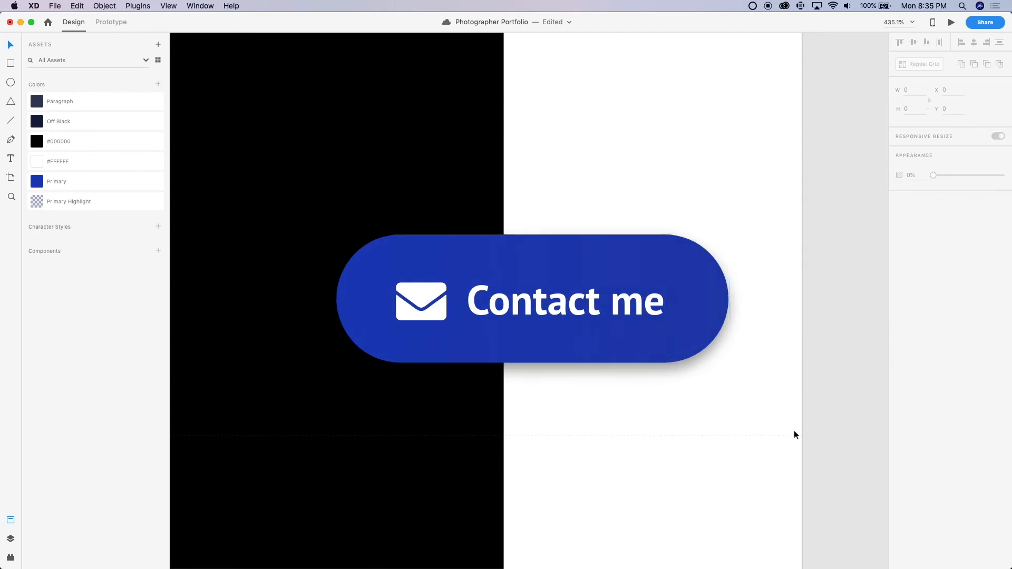
{"action": "scroll", "coordinate": [792, 431], "scroll_direction": "down", "scroll_amount": 5}
{"action": "scroll", "coordinate": [792, 430], "scroll_direction": "down", "scroll_amount": 5}
{"action": "scroll", "coordinate": [792, 430], "scroll_direction": "up", "scroll_amount": 4}
{"action": "scroll", "coordinate": [792, 430], "scroll_direction": "down", "scroll_amount": 8}
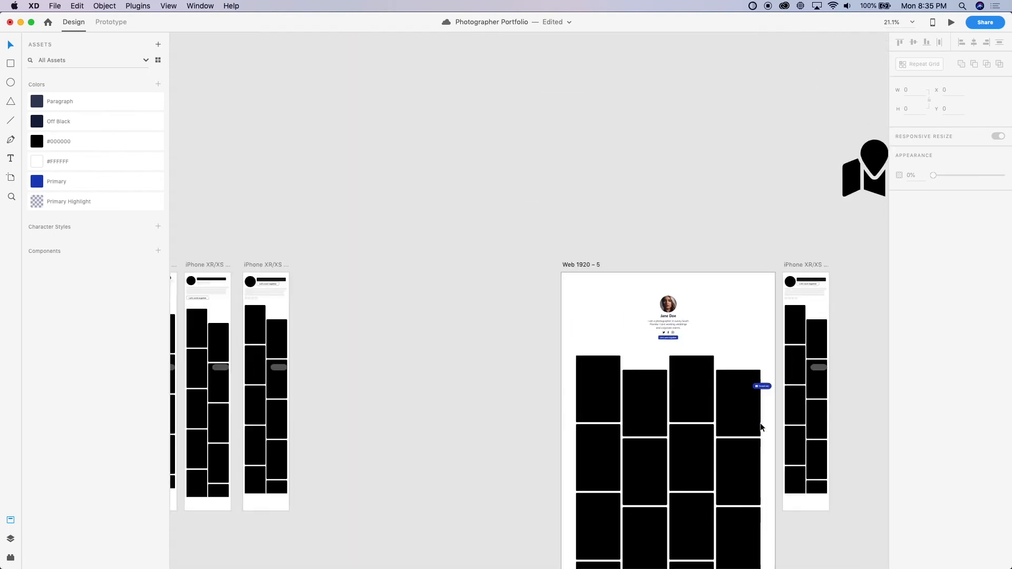
{"action": "scroll", "coordinate": [694, 314], "scroll_direction": "up", "scroll_amount": 5}
{"action": "scroll", "coordinate": [629, 383], "scroll_direction": "up", "scroll_amount": 6}
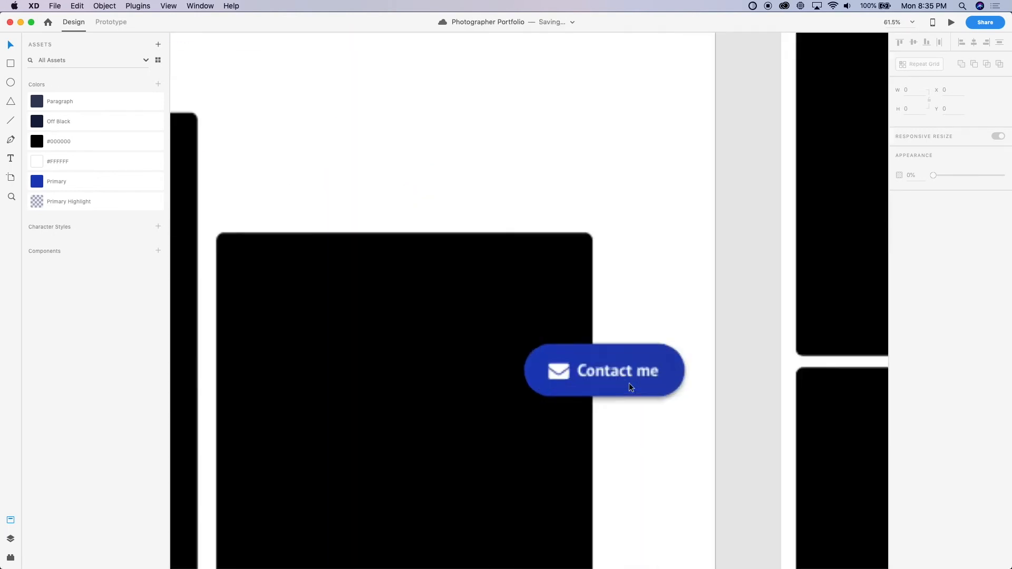
Apply the saved Primary colour as the fill of the Contact me pill
{"action": "left_click", "coordinate": [526, 393]}
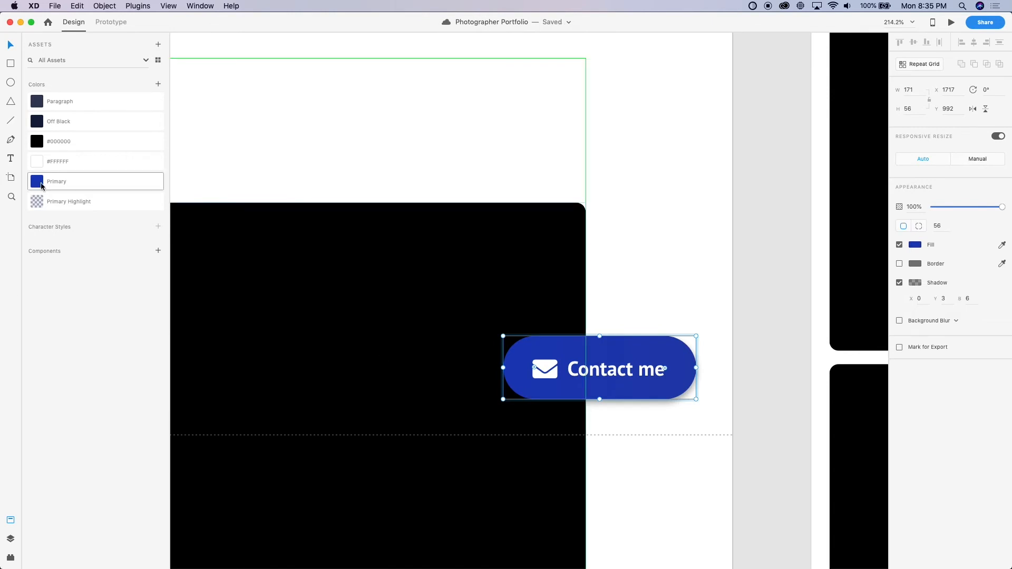
{"action": "scroll", "coordinate": [619, 346], "scroll_direction": "down", "scroll_amount": 2}
{"action": "scroll", "coordinate": [619, 346], "scroll_direction": "up", "scroll_amount": 3}
{"action": "left_click_drag", "start_coordinate": [652, 378], "coordinate": [681, 259]}
{"action": "double_click", "coordinate": [681, 260]}
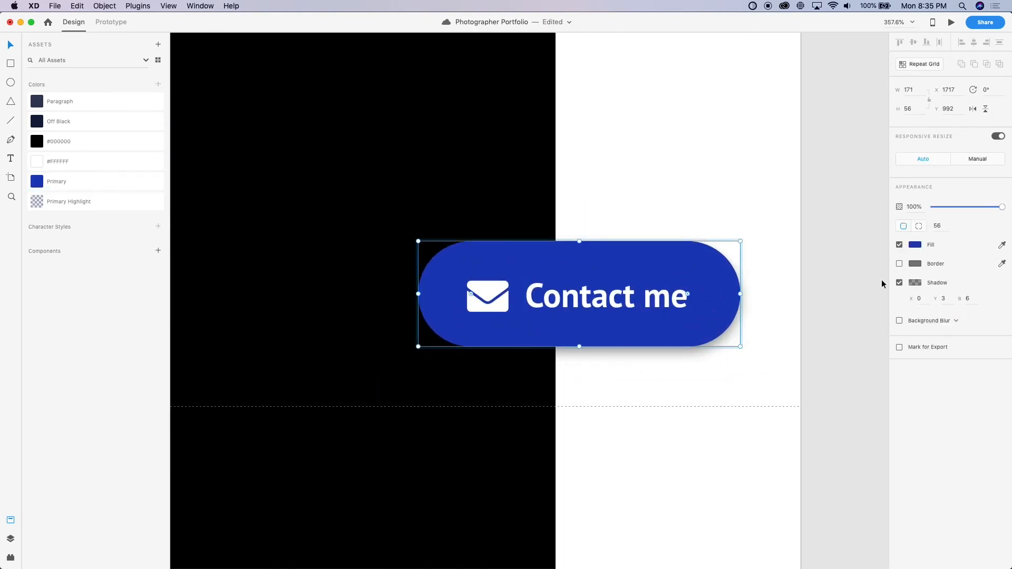
Set the opacity of the Contact me pill's black shadow to 30%
{"action": "left_click", "coordinate": [920, 288]}
{"action": "left_click", "coordinate": [877, 320]}
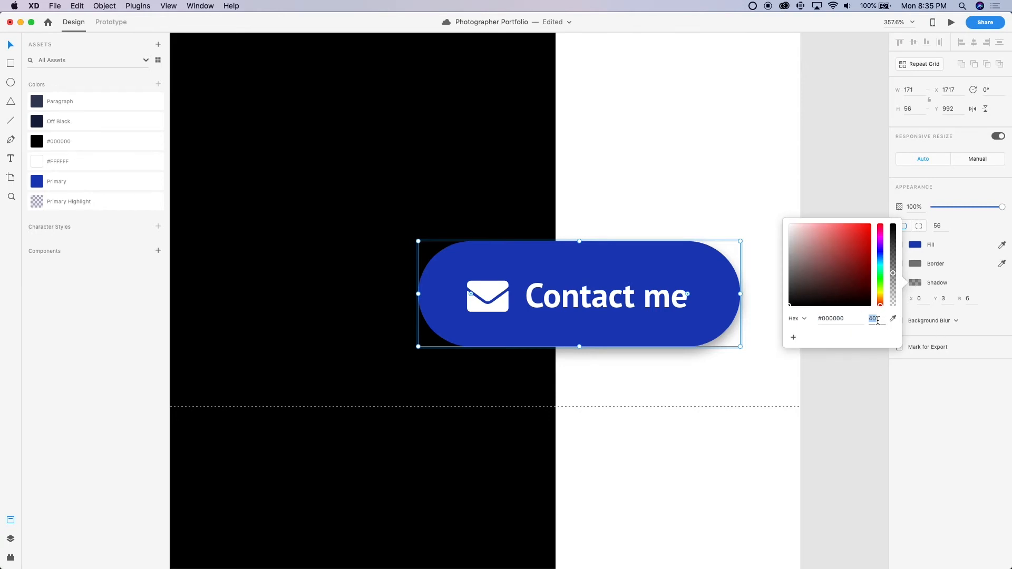
{"action": "type", "text": "30"}
{"action": "key", "text": "Return"}
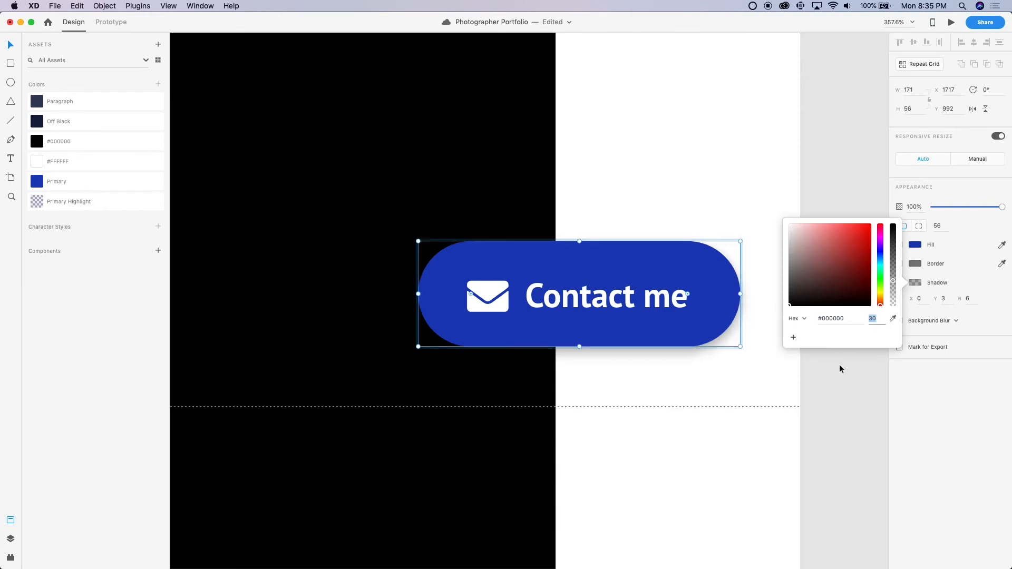
{"action": "key", "text": "Escape"}
Set the Contact me pill's shadow to a Y offset of 6 and a blur of 12
{"action": "scroll", "coordinate": [745, 400], "scroll_direction": "down", "scroll_amount": 5}
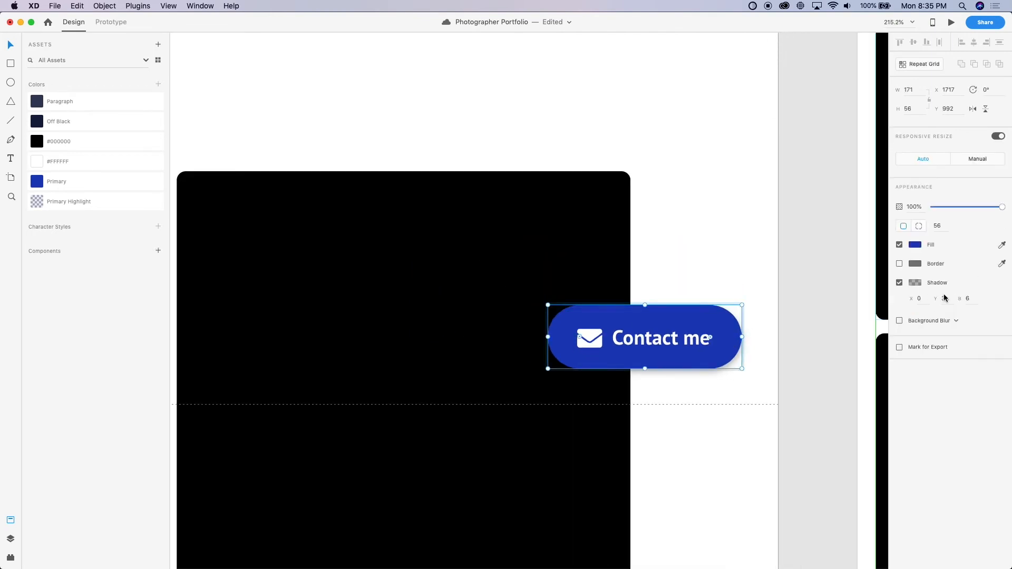
{"action": "key", "text": "Up"}
{"action": "key", "text": "Up"}
{"action": "key", "text": "Up"}
{"action": "key", "text": "Up"}
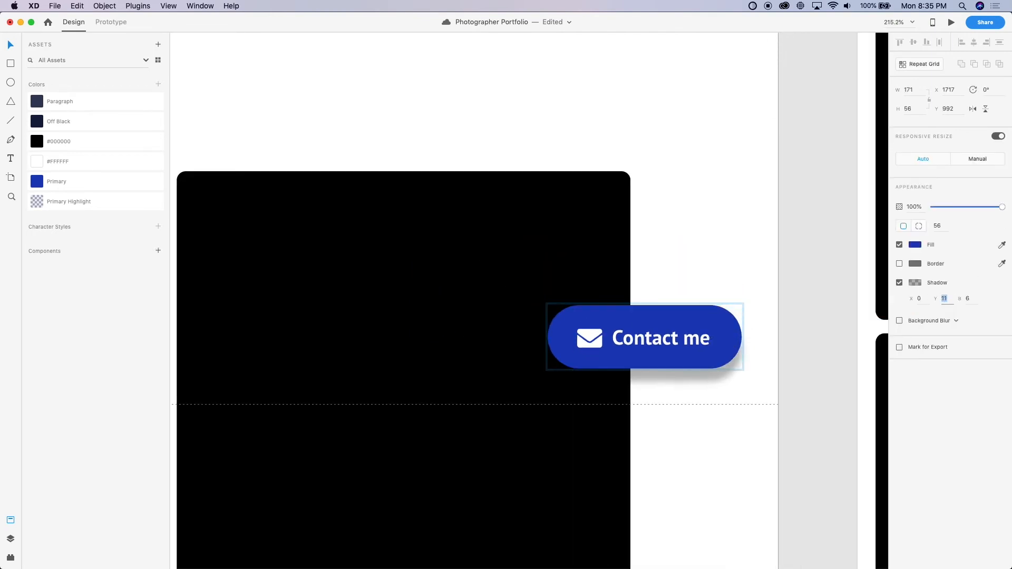
{"action": "key", "text": "Down"}
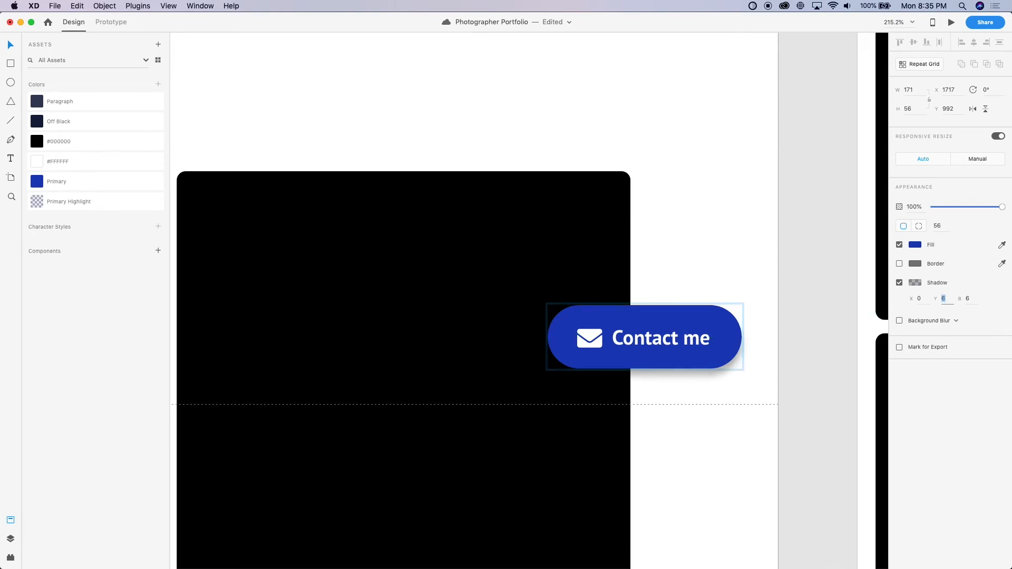
{"action": "key", "text": "shift+Up"}
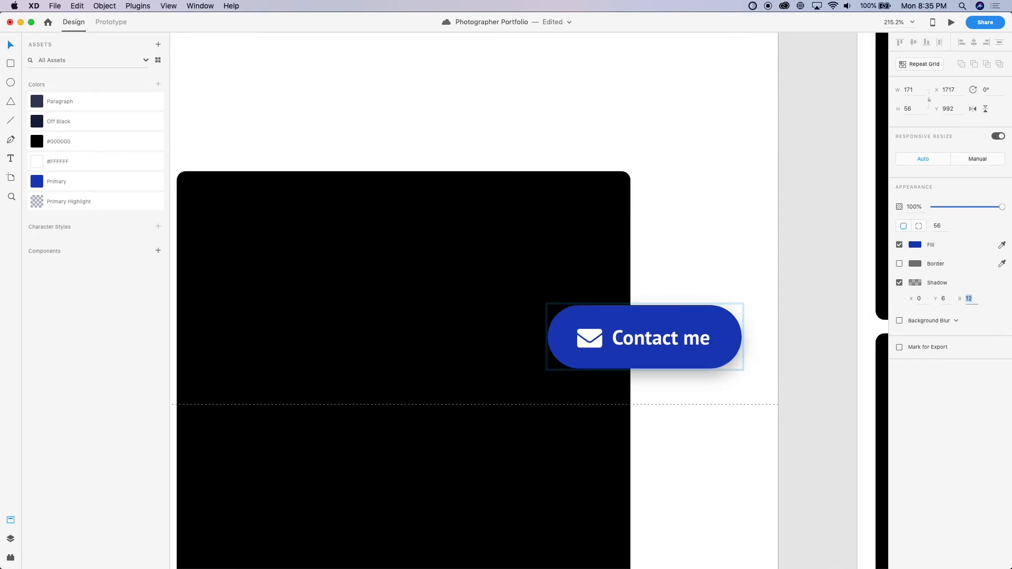
{"action": "left_click", "coordinate": [785, 408]}
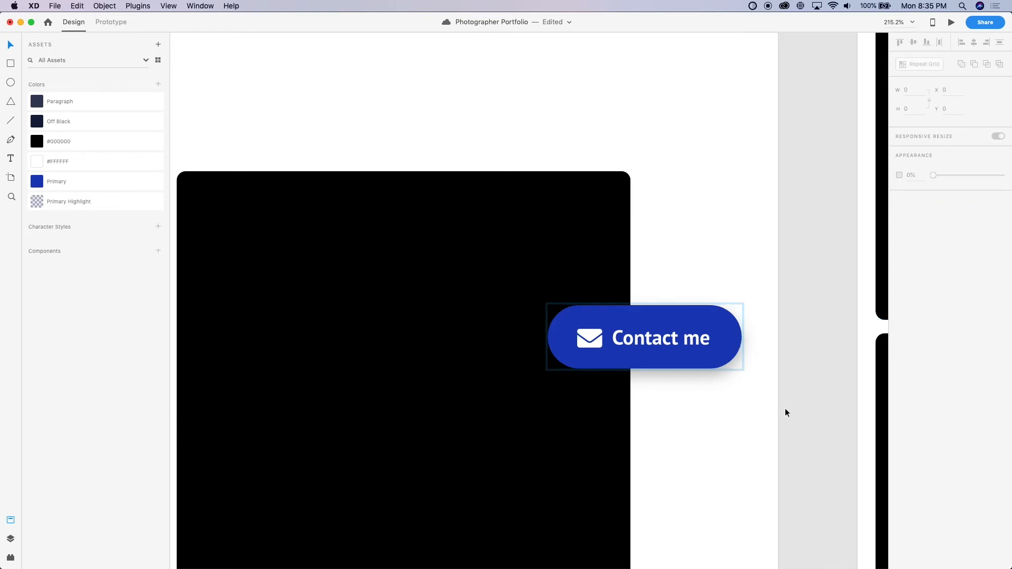
Fine-tune the opacity of the Contact me pill's shadow
{"action": "double_click", "coordinate": [731, 333]}
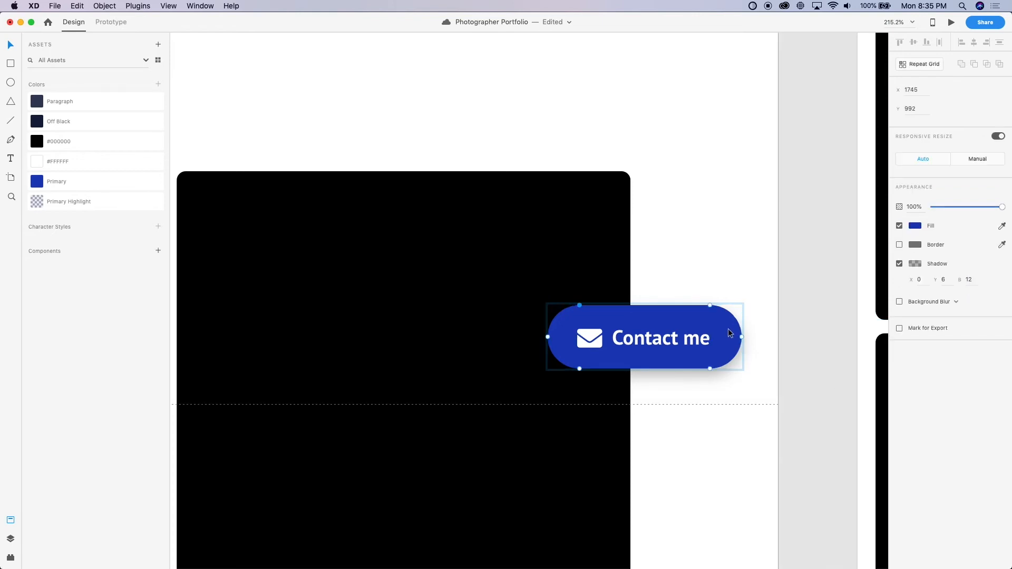
{"action": "key", "text": "Escape"}
{"action": "left_click", "coordinate": [915, 265]}
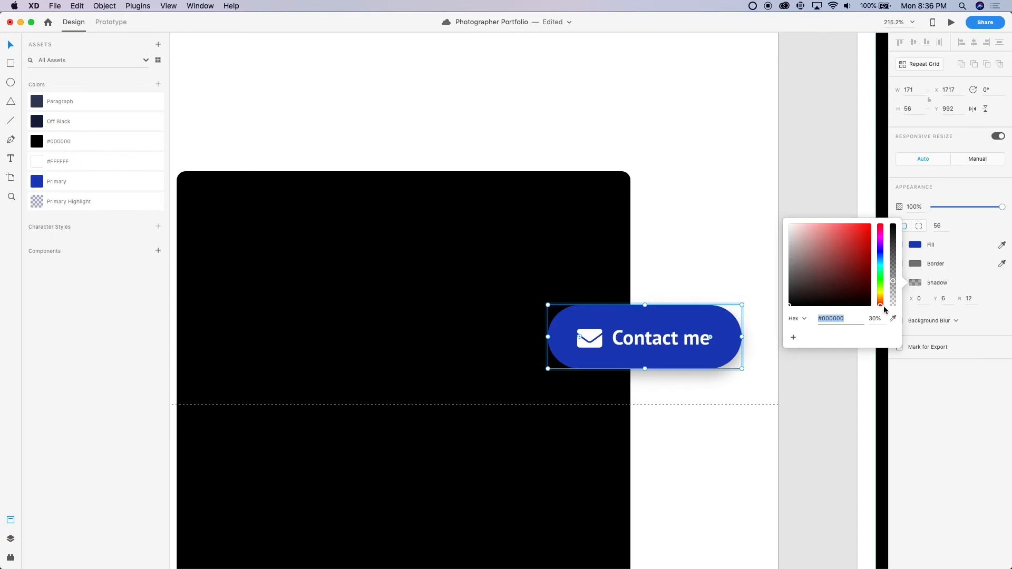
{"action": "key", "text": "Up"}
{"action": "key", "text": "Up"}
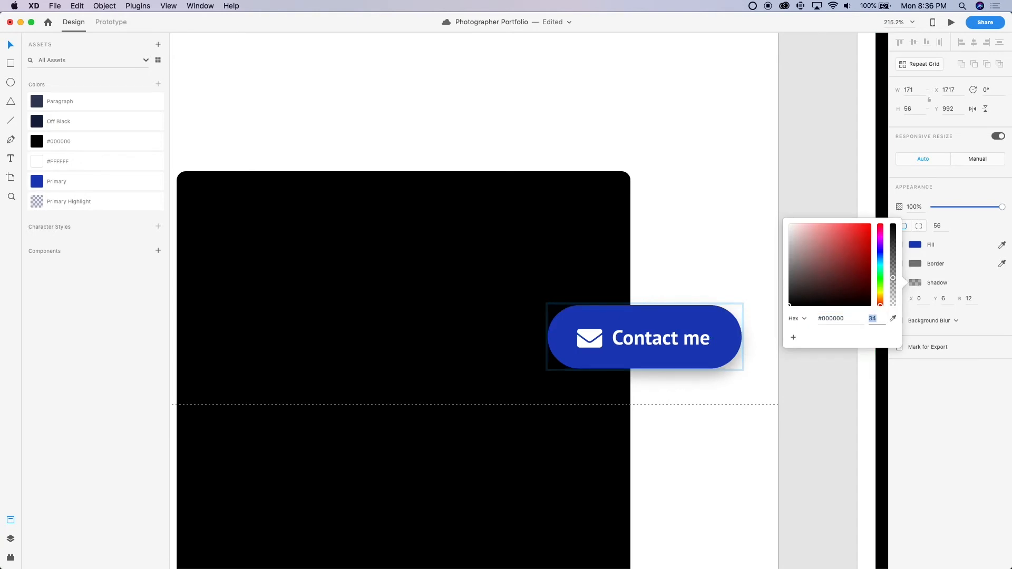
{"action": "key", "text": "Down"}
{"action": "key", "text": "Down"}
{"action": "key", "text": "Down"}
{"action": "left_click", "coordinate": [817, 424]}
{"action": "scroll", "coordinate": [809, 425], "scroll_direction": "down", "scroll_amount": 6}
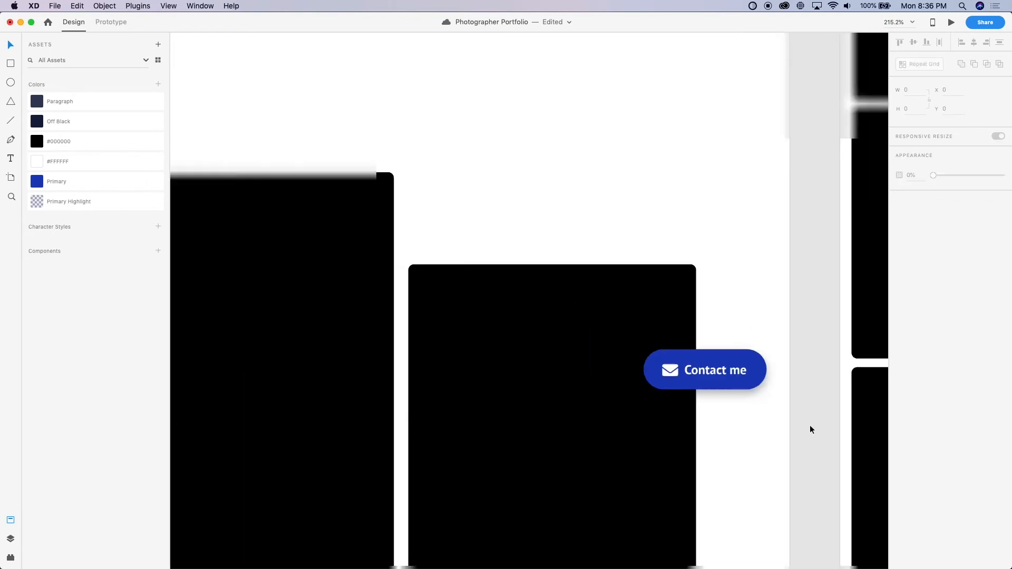
{"action": "scroll", "coordinate": [808, 371], "scroll_direction": "down", "scroll_amount": 2}
{"action": "scroll", "coordinate": [808, 371], "scroll_direction": "down", "scroll_amount": 3}
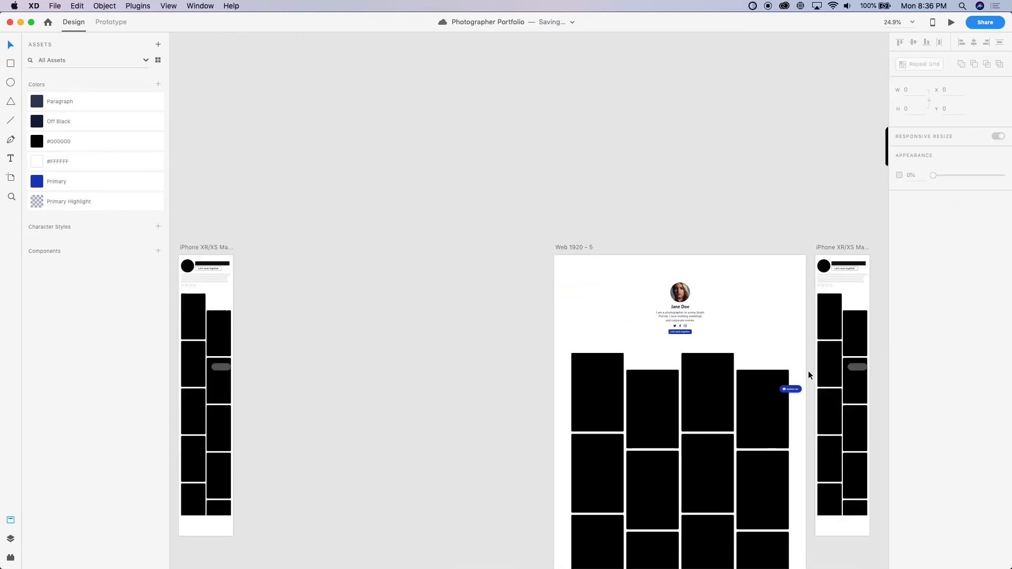
{"action": "scroll", "coordinate": [808, 371], "scroll_direction": "right", "scroll_amount": 3}
{"action": "scroll", "coordinate": [808, 371], "scroll_direction": "up", "scroll_amount": 5}
{"action": "scroll", "coordinate": [254, 259], "scroll_direction": "left", "scroll_amount": 4}
{"action": "scroll", "coordinate": [254, 260], "scroll_direction": "down", "scroll_amount": 3}
{"action": "left_click", "coordinate": [254, 260]}
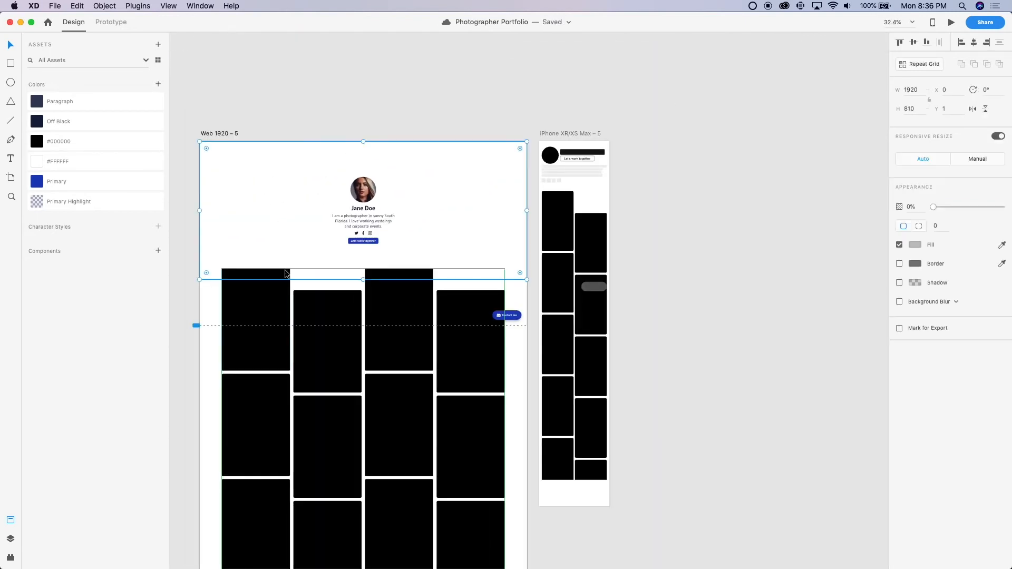
{"action": "key", "text": "super+Return"}
{"action": "left_click_drag", "start_coordinate": [404, 15], "coordinate": [347, 23]}
{"action": "left_click", "coordinate": [25, 21]}
Compare the corner radius of the Let's work together button with that of the first gallery tile
{"action": "scroll", "coordinate": [248, 238], "scroll_direction": "up", "scroll_amount": 5}
{"action": "left_click", "coordinate": [260, 299]}
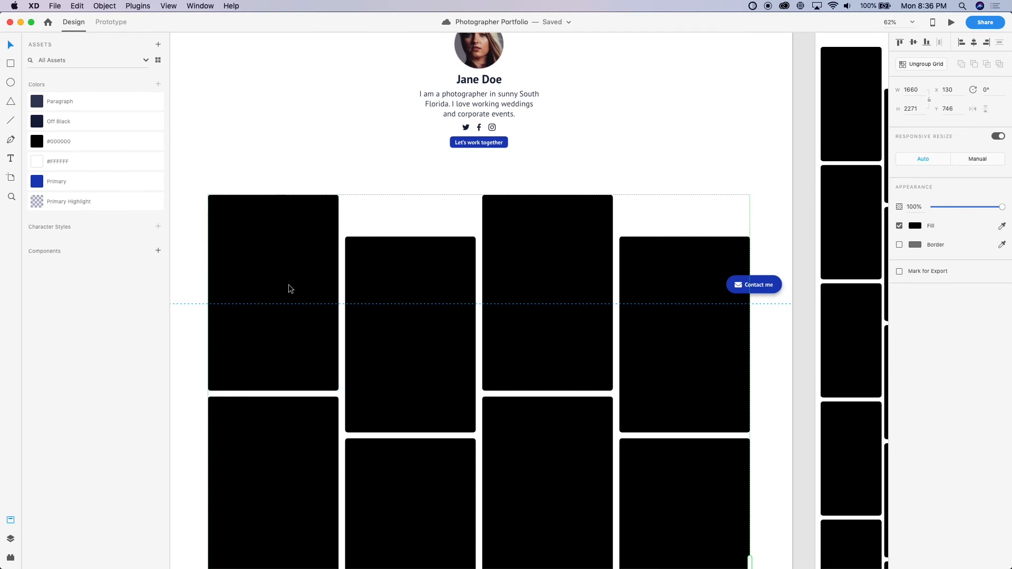
{"action": "scroll", "coordinate": [348, 194], "scroll_direction": "up", "scroll_amount": 5}
{"action": "scroll", "coordinate": [579, 64], "scroll_direction": "up", "scroll_amount": 3}
{"action": "scroll", "coordinate": [580, 64], "scroll_direction": "right", "scroll_amount": 5}
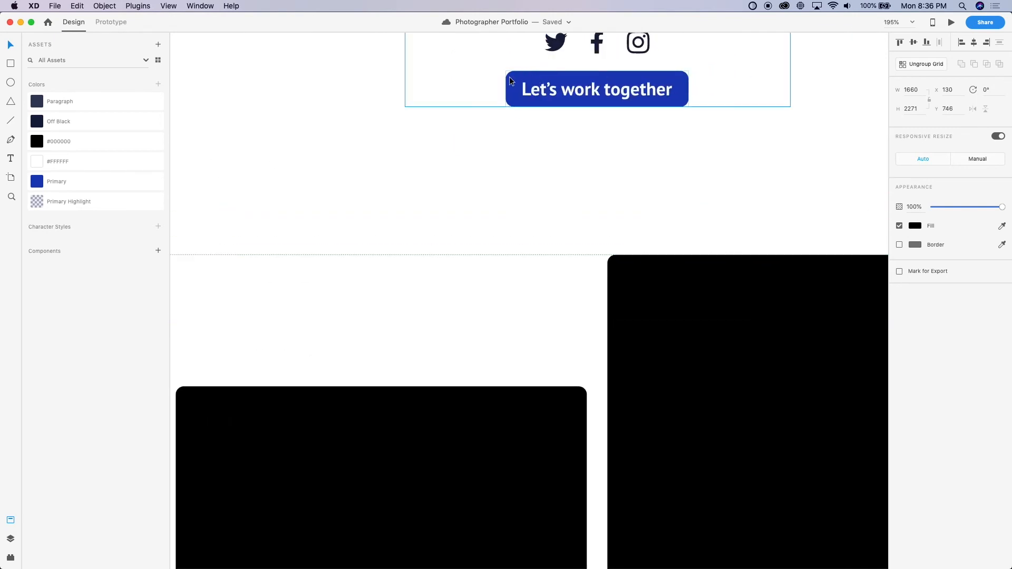
{"action": "left_click", "coordinate": [514, 78]}
{"action": "scroll", "coordinate": [485, 290], "scroll_direction": "down", "scroll_amount": 5}
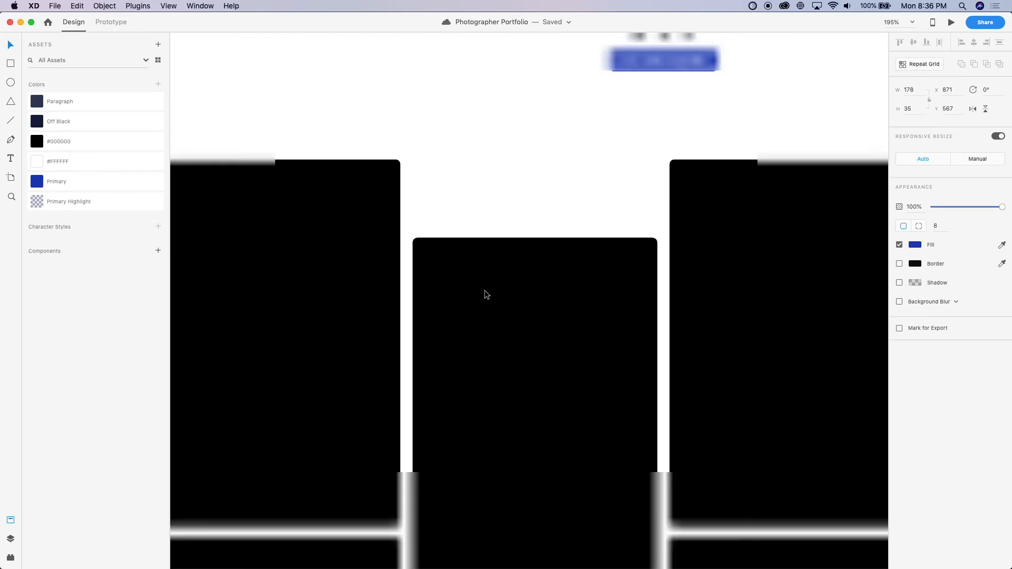
{"action": "left_click", "coordinate": [375, 244]}
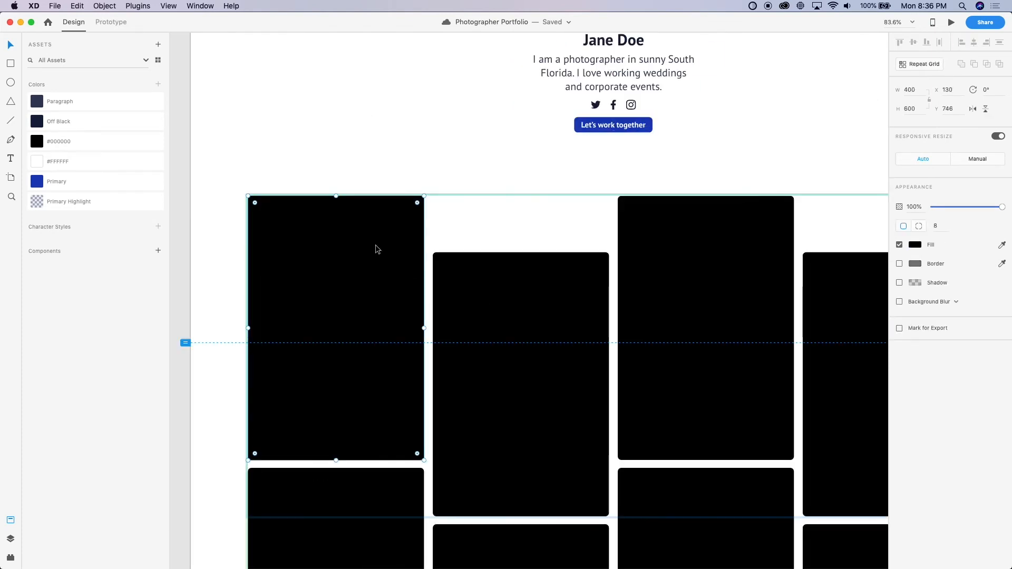
{"action": "scroll", "coordinate": [375, 244], "scroll_direction": "down", "scroll_amount": 5}
{"action": "left_click", "coordinate": [291, 257]}
Select the desktop gallery's repeat grid and bring up the available plugins
{"action": "scroll", "coordinate": [291, 256], "scroll_direction": "up", "scroll_amount": 5}
{"action": "scroll", "coordinate": [291, 256], "scroll_direction": "right", "scroll_amount": 4}
{"action": "scroll", "coordinate": [291, 257], "scroll_direction": "up", "scroll_amount": 3}
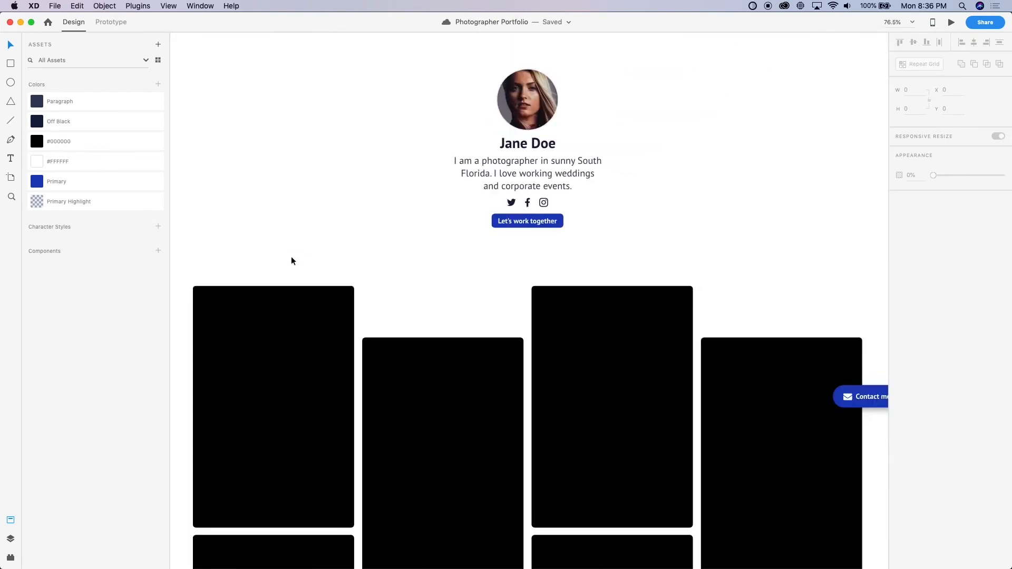
{"action": "scroll", "coordinate": [290, 256], "scroll_direction": "left", "scroll_amount": 3}
{"action": "left_click", "coordinate": [389, 358]}
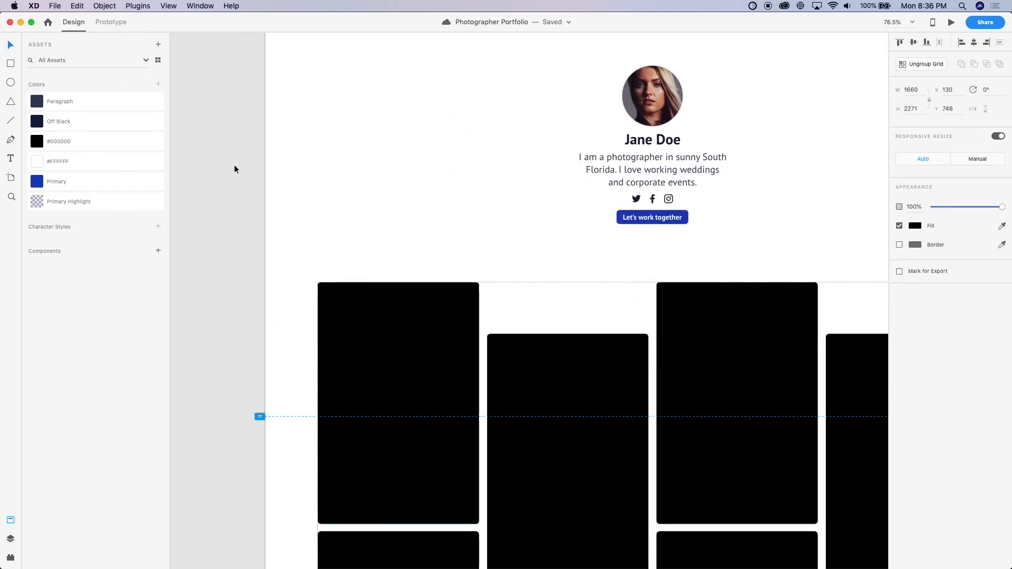
{"action": "left_click", "coordinate": [105, 6]}
{"action": "mouse_move", "coordinate": [136, 5]}
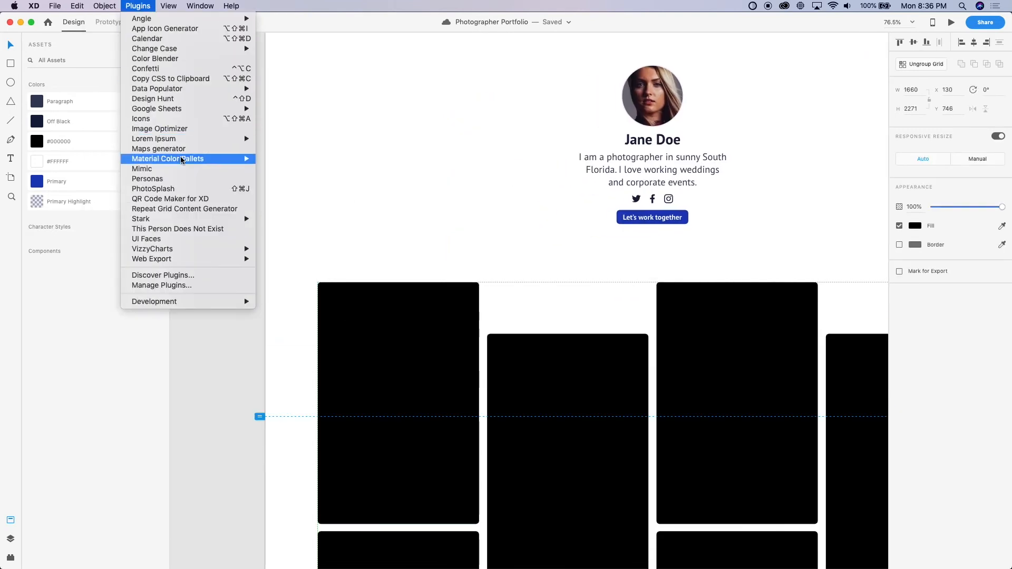
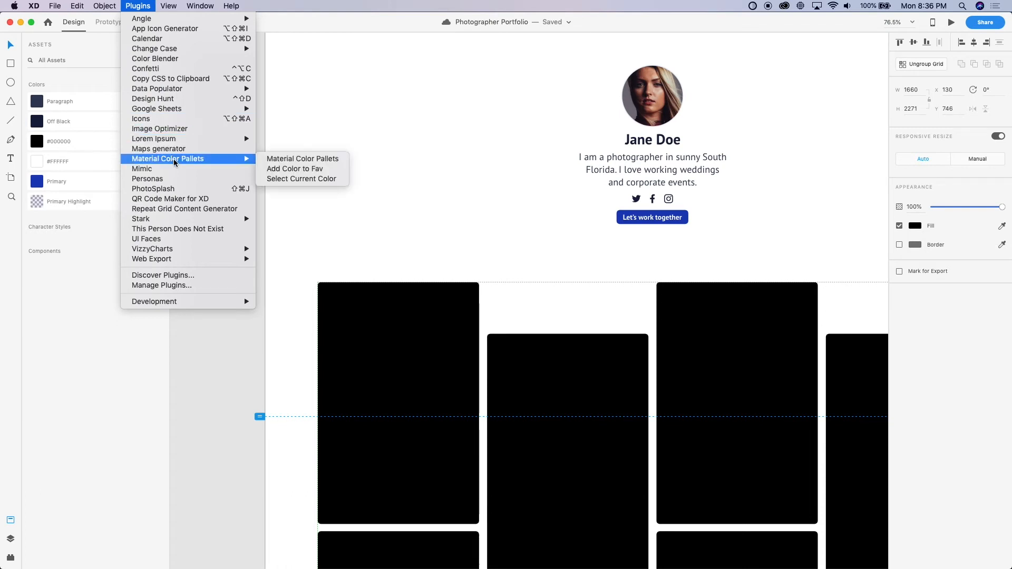
Try to fill the desktop gallery's repeat grid with PhotoSplash images
{"action": "left_click", "coordinate": [180, 189]}
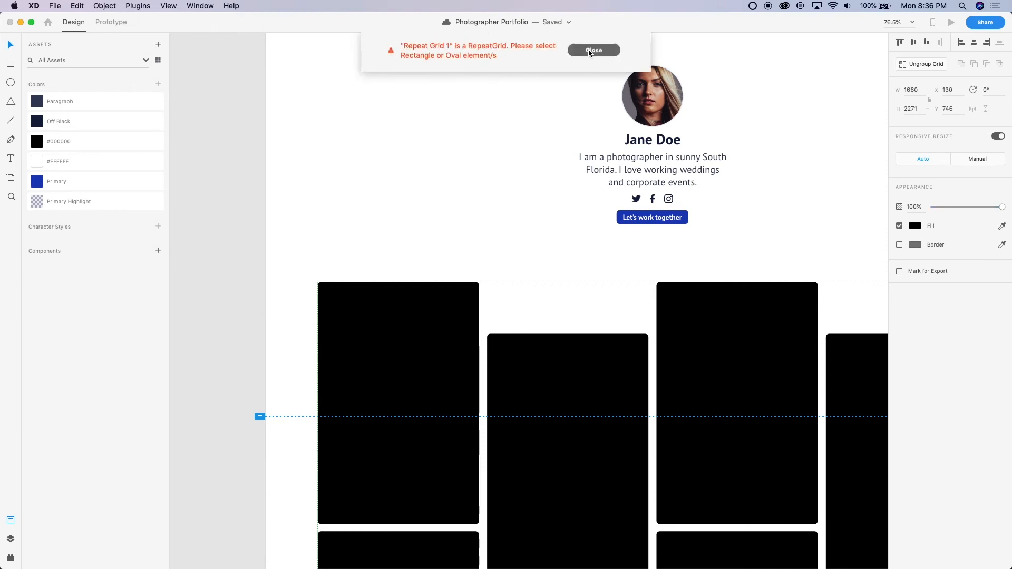
{"action": "left_click", "coordinate": [585, 51]}
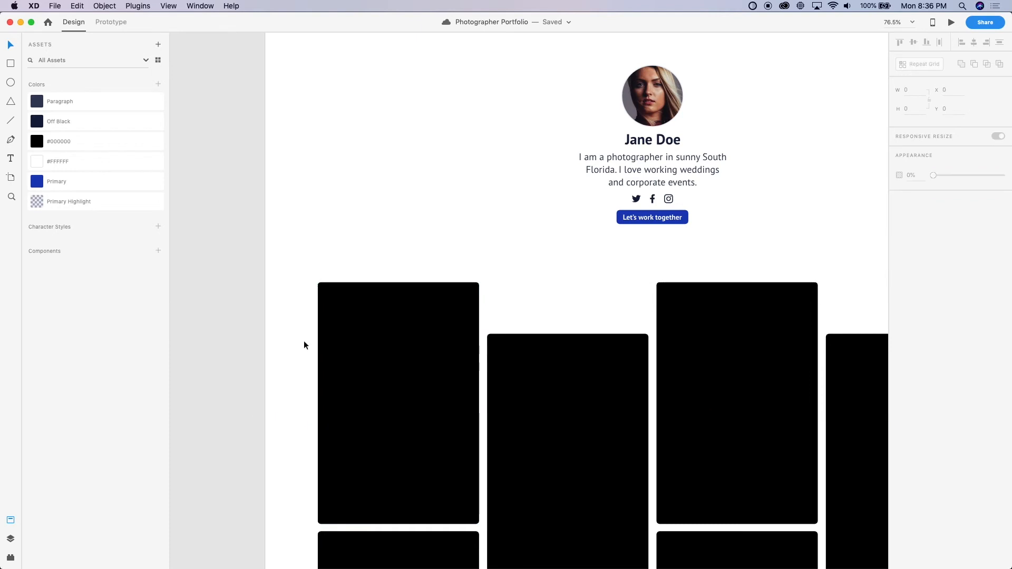
Look through the photos that Repeat Grid Content Generator suggests for each of the gallery's four columns, without applying any
{"action": "left_click", "coordinate": [138, 5]}
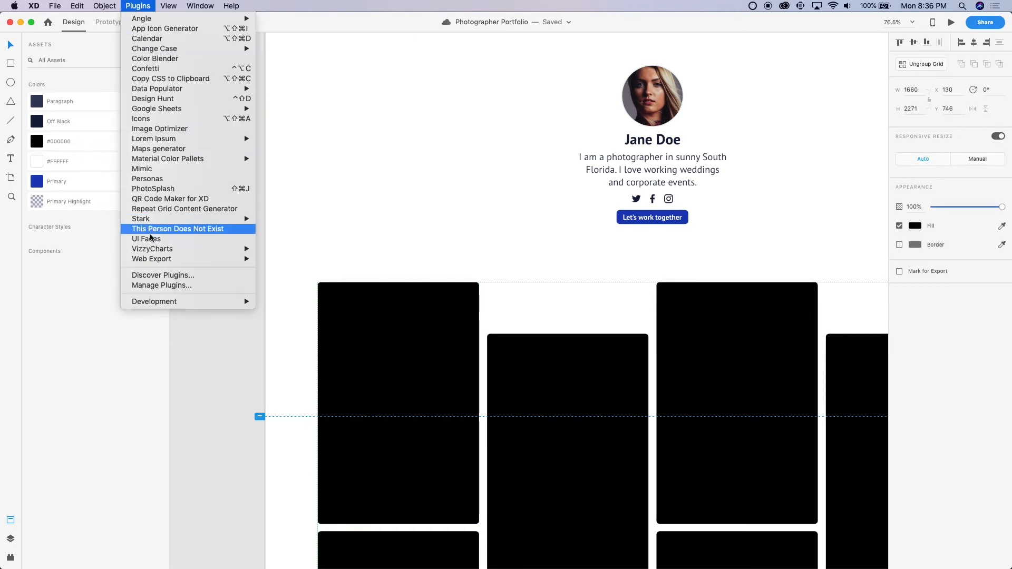
{"action": "left_click", "coordinate": [167, 209]}
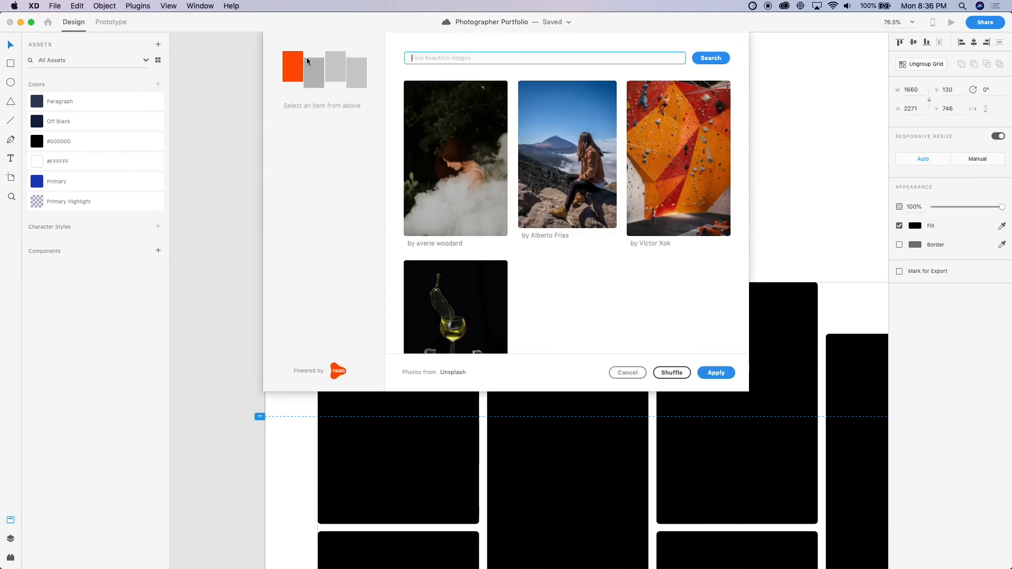
{"action": "left_click", "coordinate": [312, 77]}
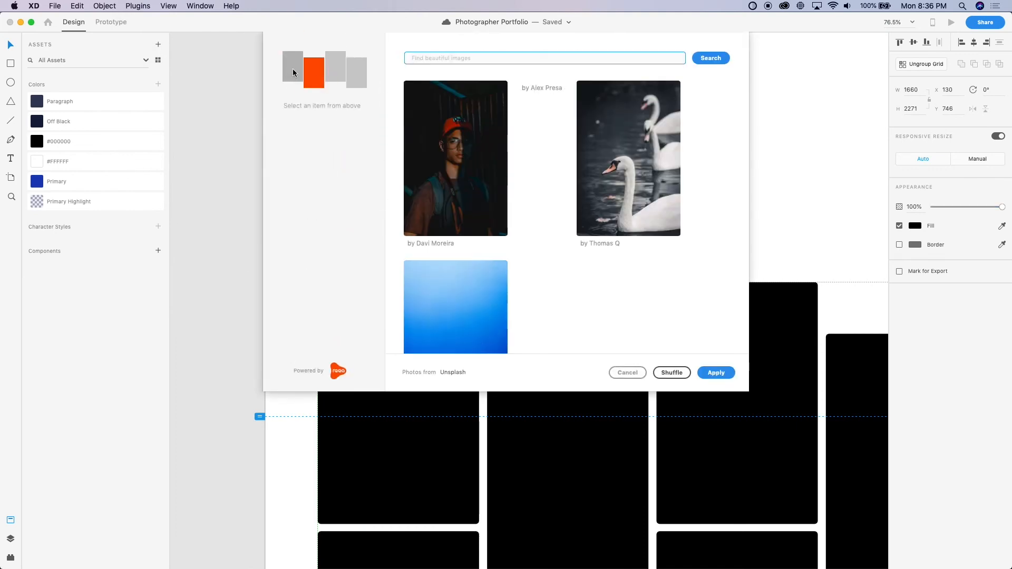
{"action": "left_click", "coordinate": [293, 73]}
{"action": "left_click", "coordinate": [314, 74]}
{"action": "left_click", "coordinate": [353, 79]}
{"action": "left_click", "coordinate": [336, 74]}
{"action": "left_click", "coordinate": [293, 71]}
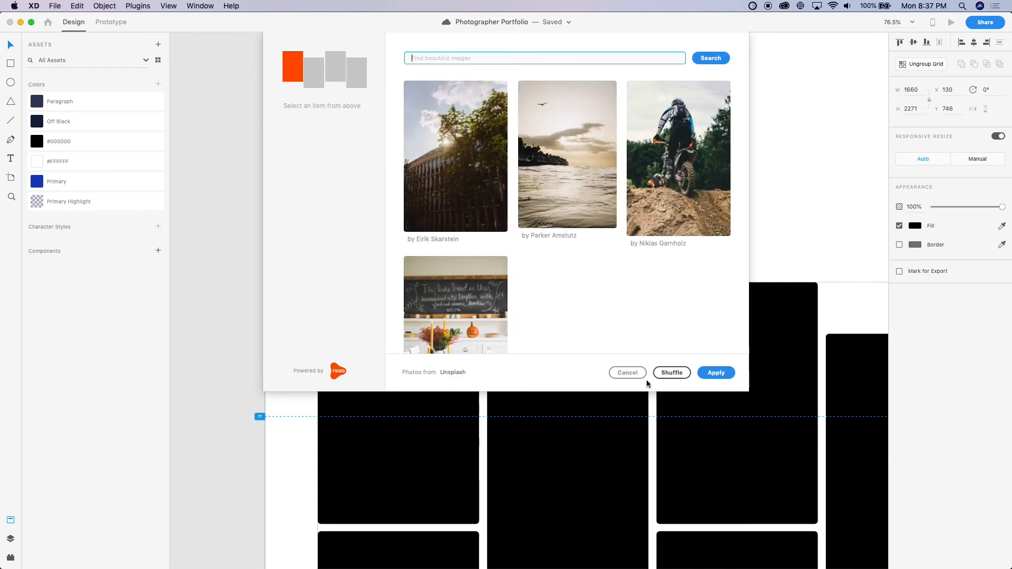
{"action": "left_click", "coordinate": [627, 372]}
Fill the desktop gallery's first column with a shuffled set of photos from Repeat Grid Content Generator
{"action": "scroll", "coordinate": [635, 375], "scroll_direction": "down", "scroll_amount": 5}
{"action": "scroll", "coordinate": [592, 283], "scroll_direction": "down", "scroll_amount": 3}
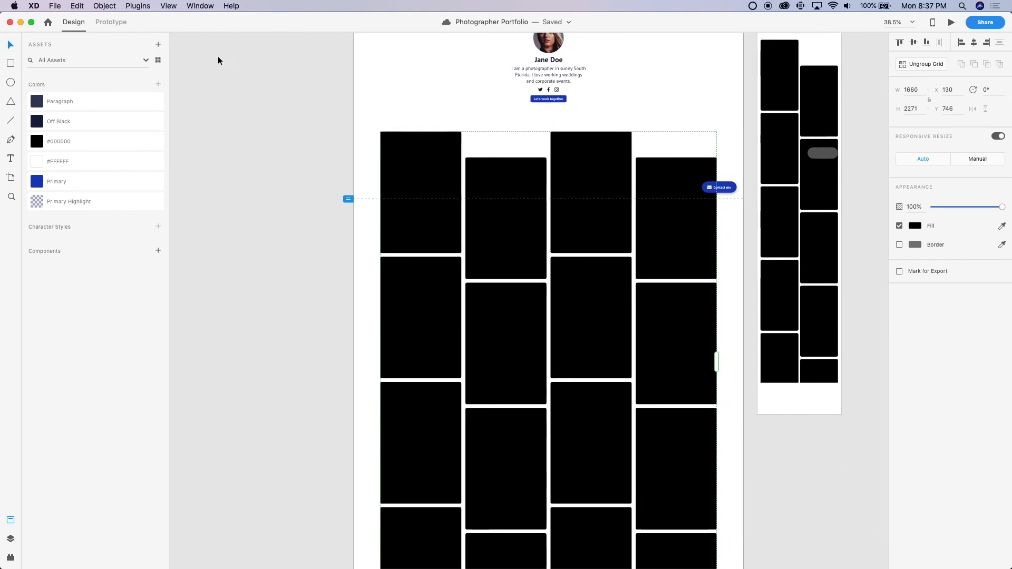
{"action": "left_click", "coordinate": [137, 6]}
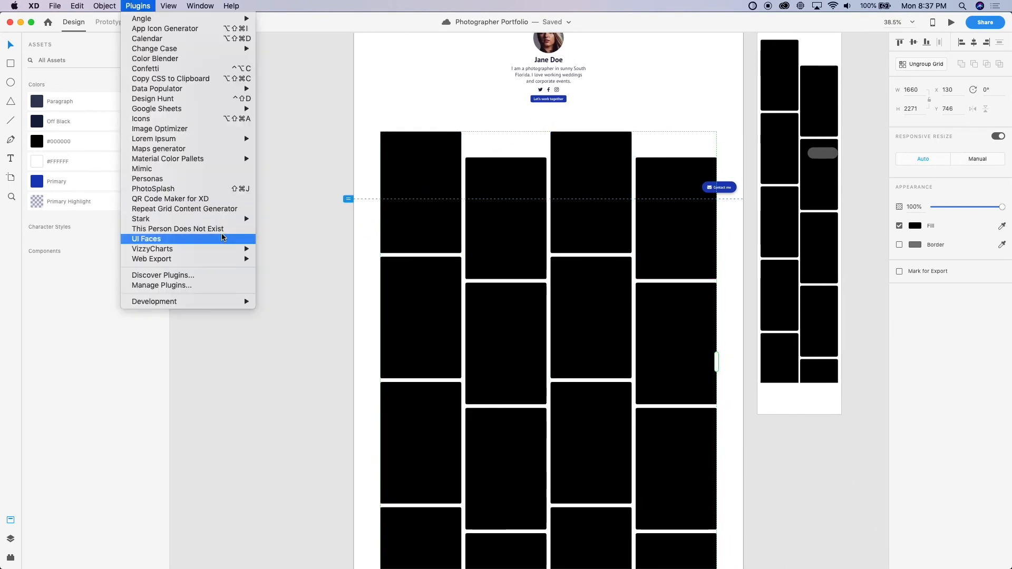
{"action": "left_click", "coordinate": [198, 212]}
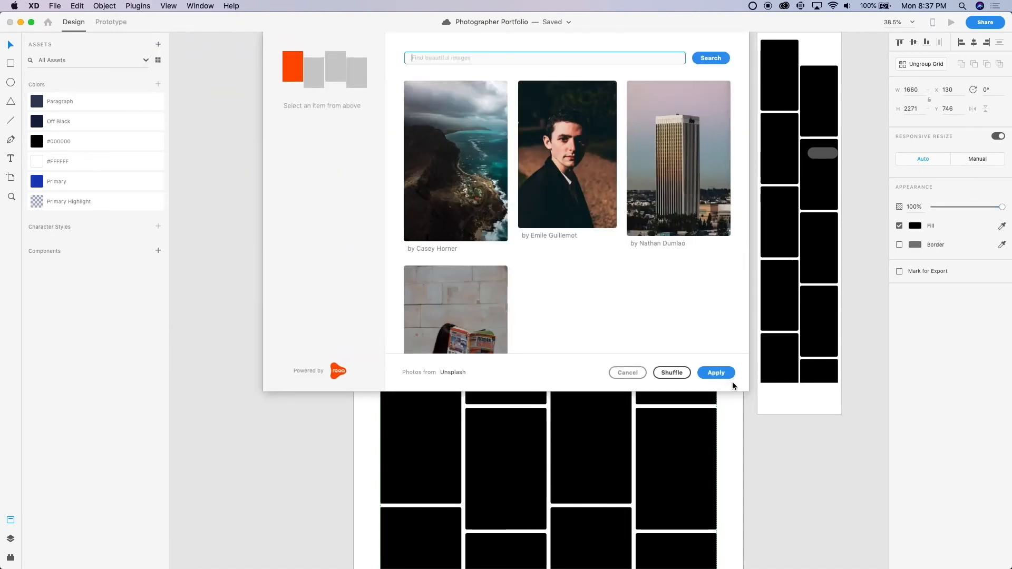
{"action": "left_click", "coordinate": [672, 376]}
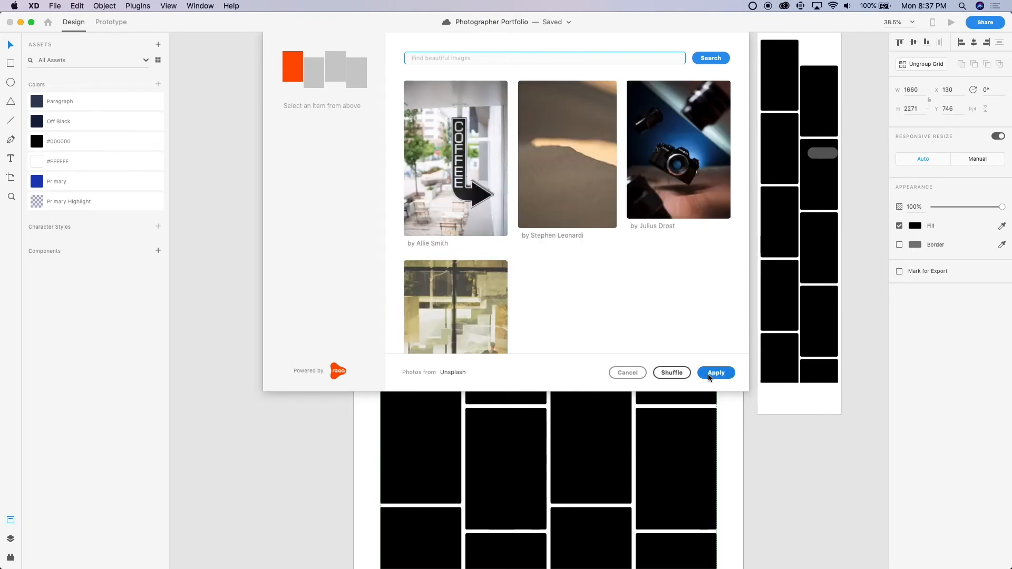
{"action": "left_click", "coordinate": [721, 374]}
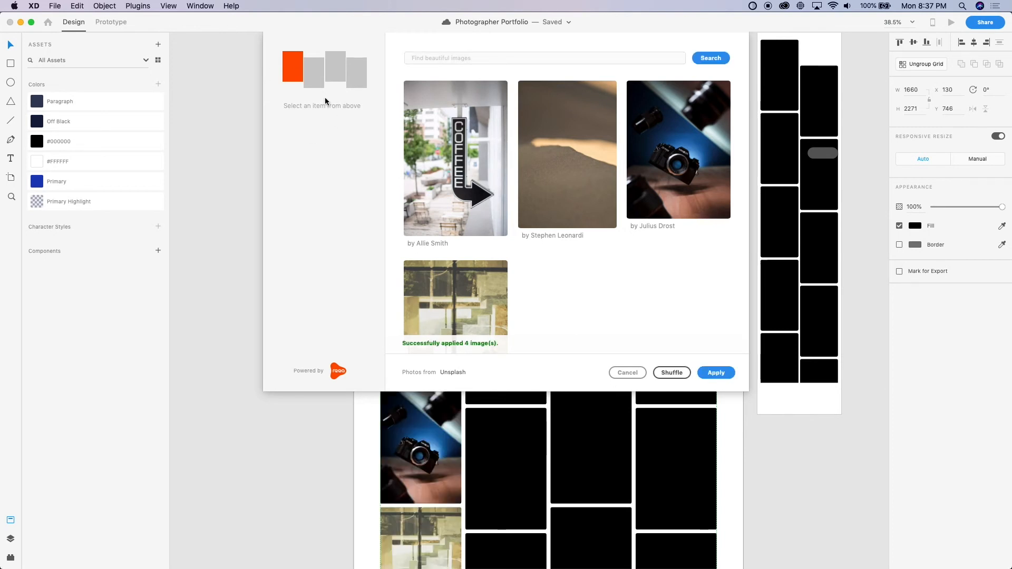
Fill the gallery's second, third and fourth columns with their suggested photos and close the generator
{"action": "left_click", "coordinate": [312, 84]}
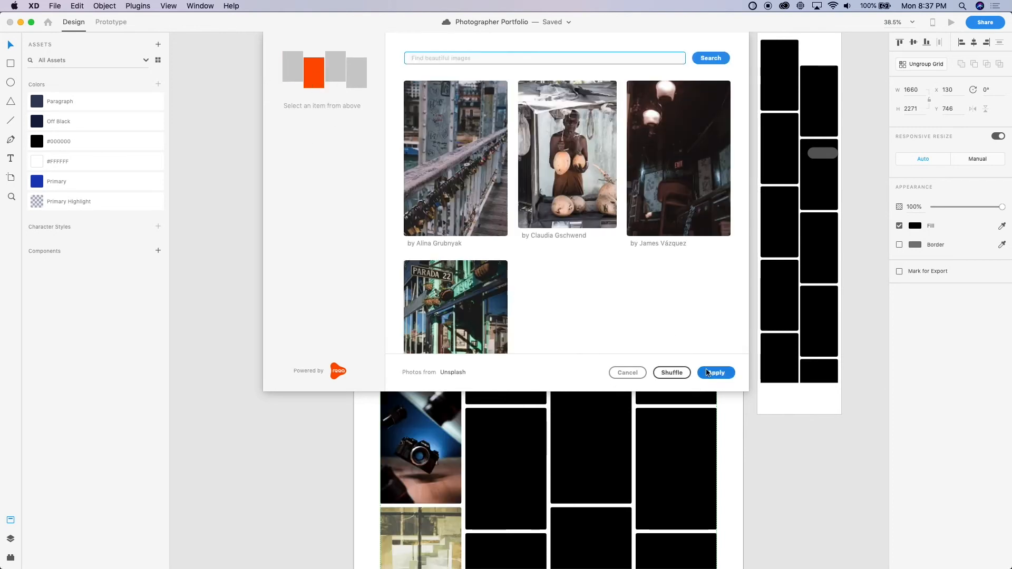
{"action": "left_click", "coordinate": [714, 374]}
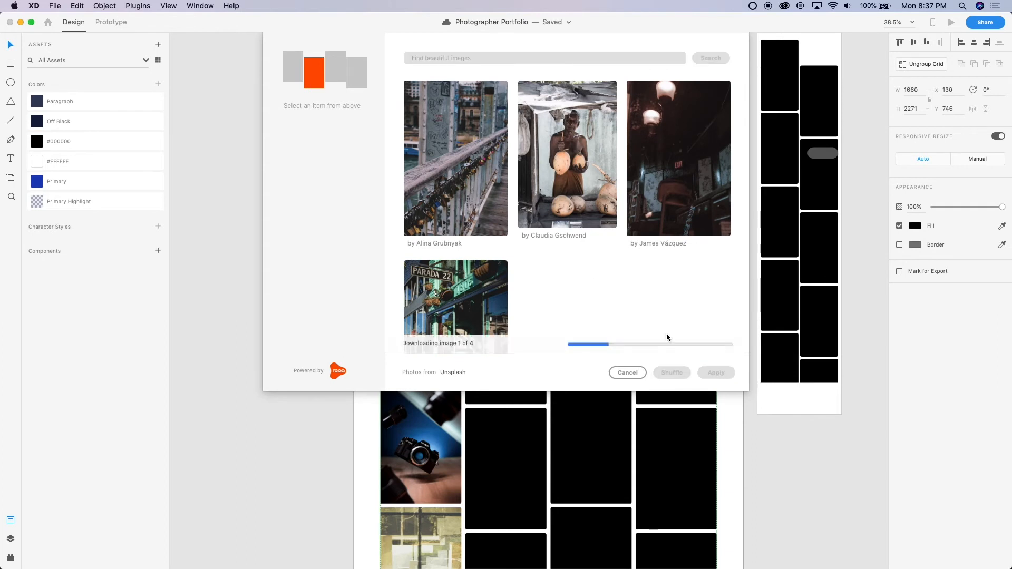
{"action": "left_click", "coordinate": [340, 65]}
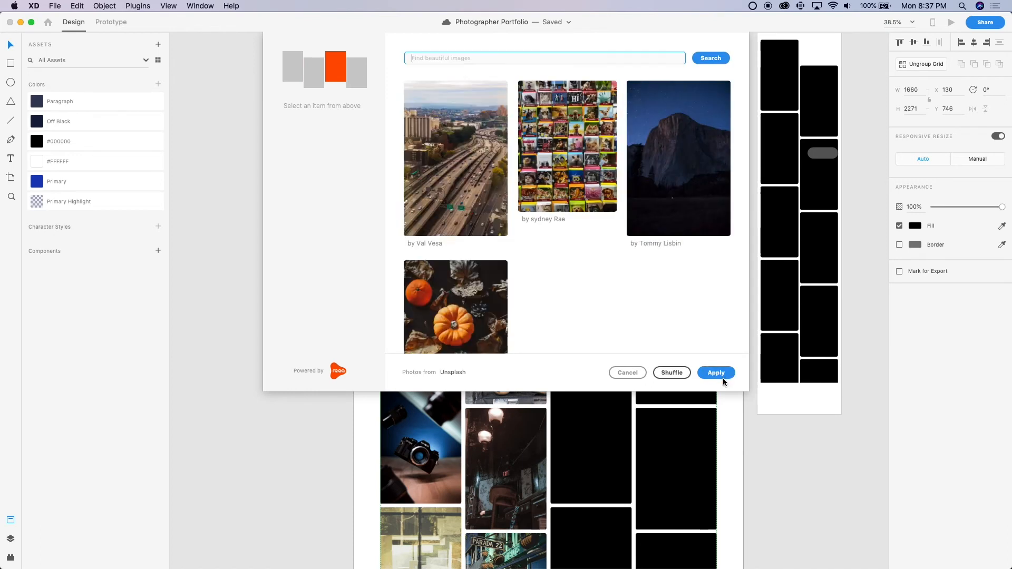
{"action": "left_click", "coordinate": [716, 372]}
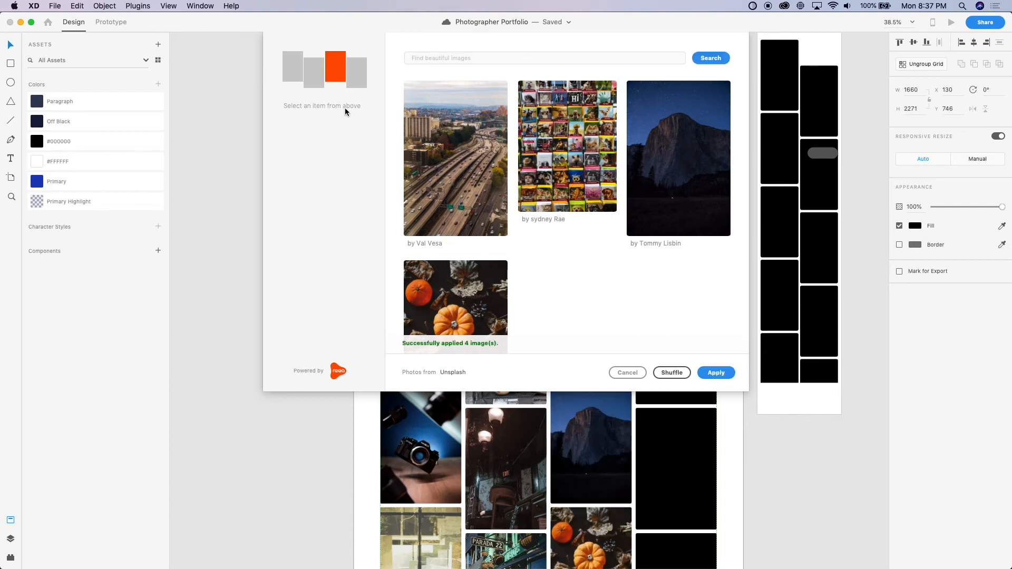
{"action": "left_click", "coordinate": [349, 85]}
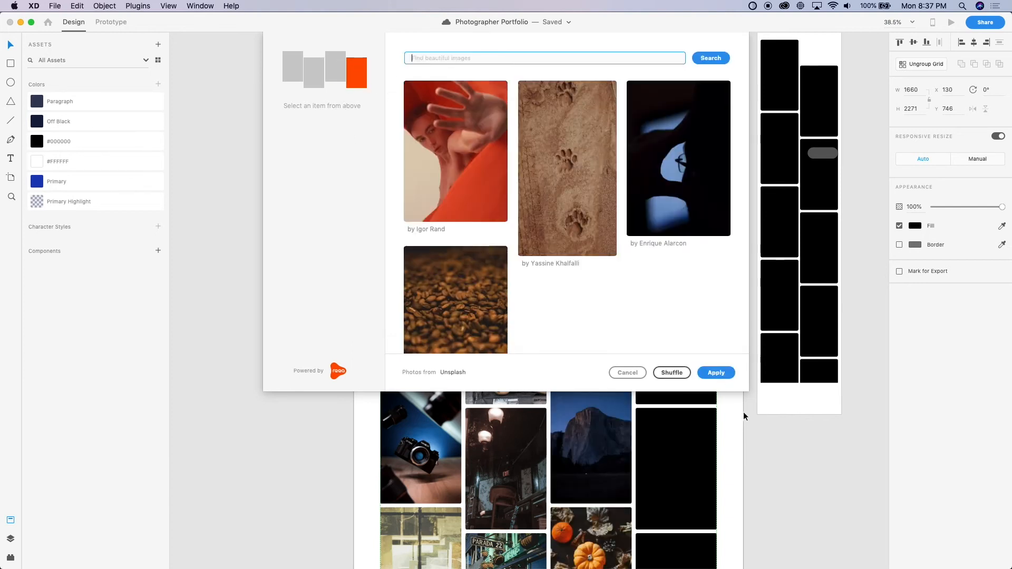
{"action": "left_click", "coordinate": [711, 370]}
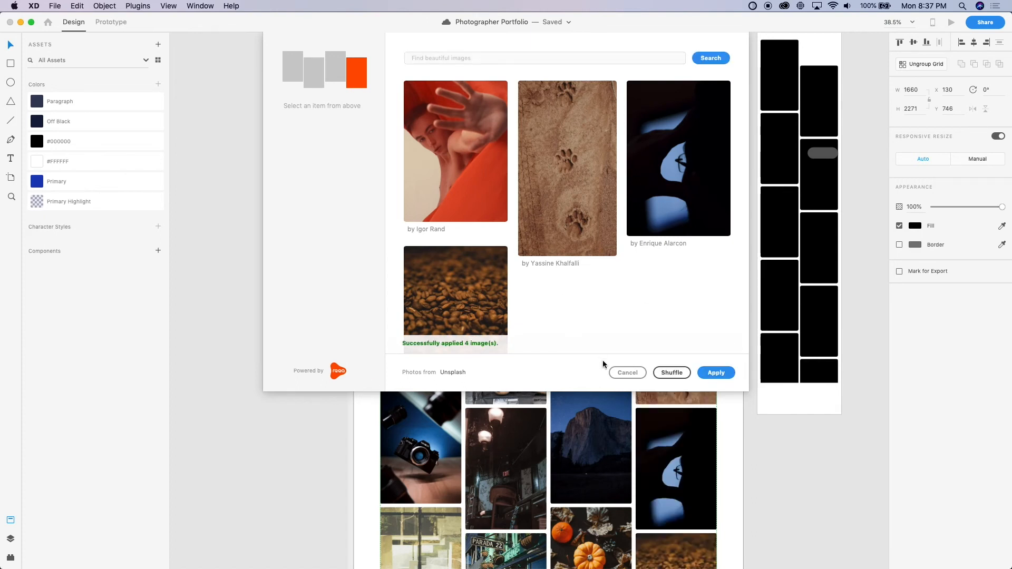
{"action": "left_click", "coordinate": [627, 372]}
Preview the Web 1920 – 5 artboard and check how the gallery and Contact me pill scroll
{"action": "key", "text": "super+0"}
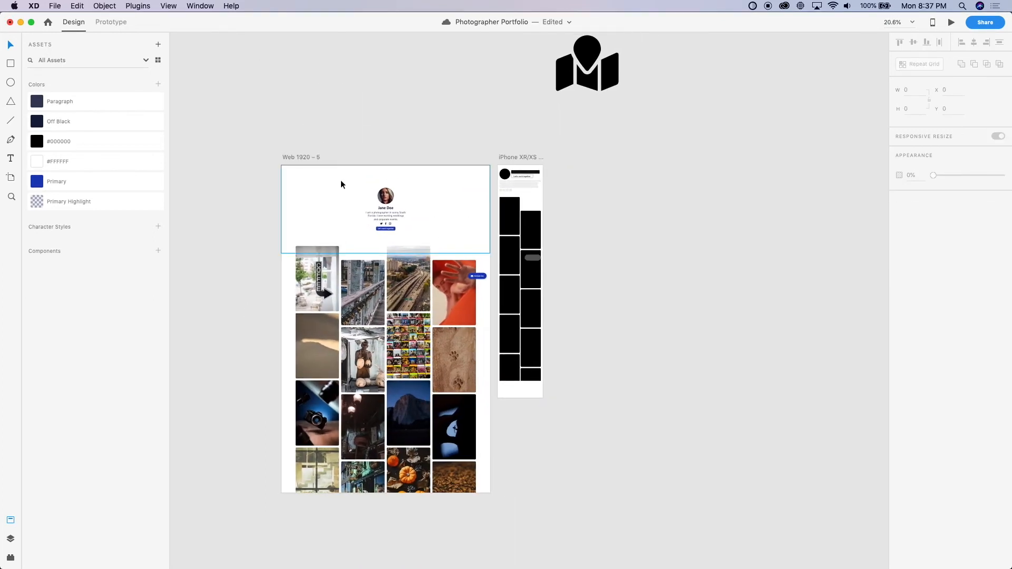
{"action": "left_click", "coordinate": [301, 158]}
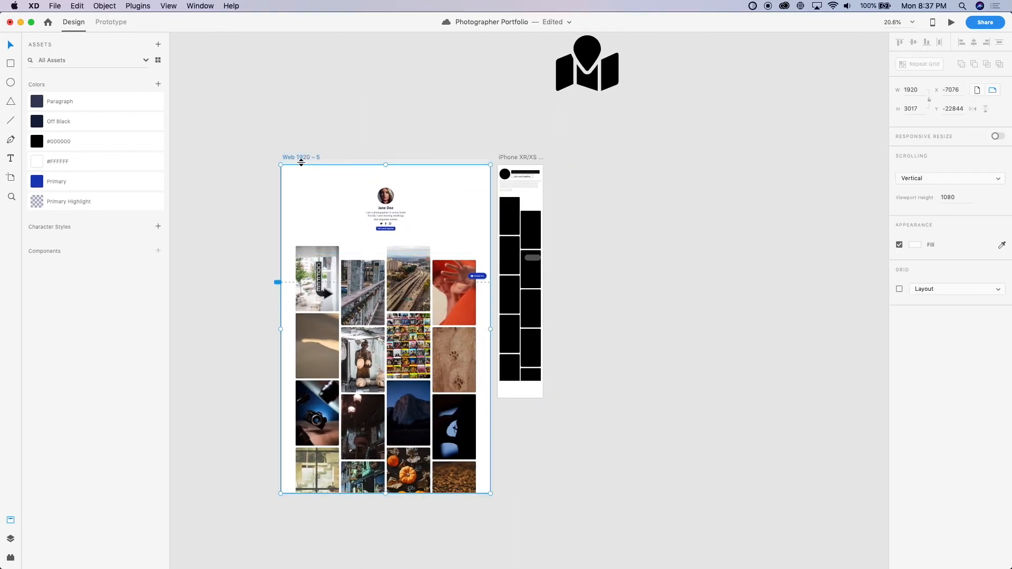
{"action": "key", "text": "super+Return"}
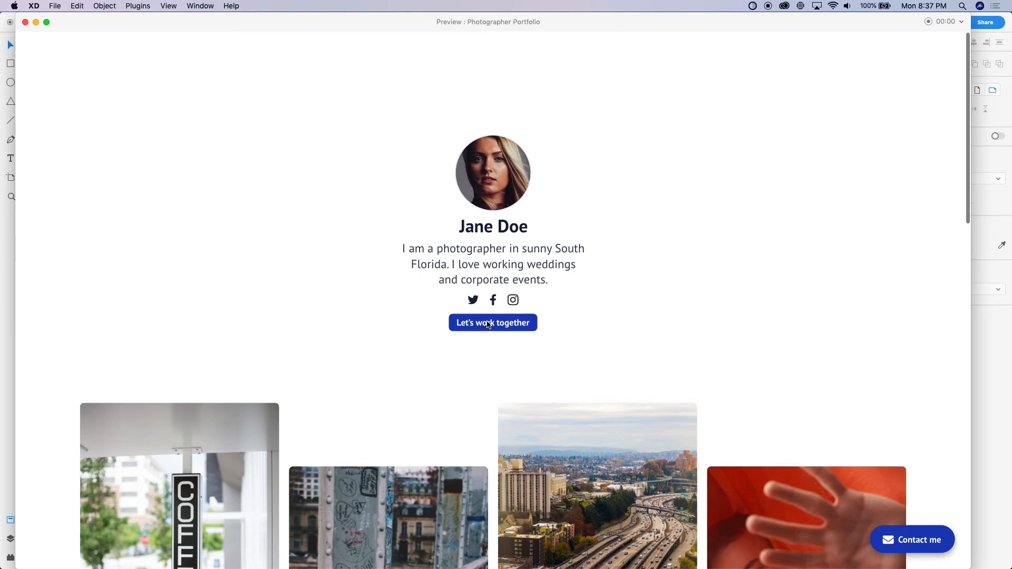
{"action": "scroll", "coordinate": [489, 324], "scroll_direction": "down", "scroll_amount": 2}
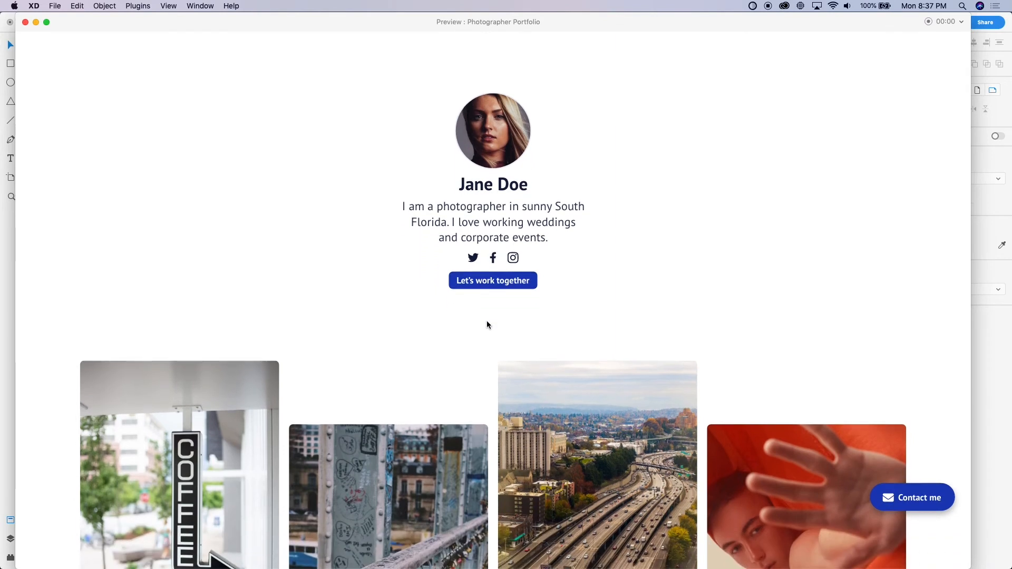
{"action": "scroll", "coordinate": [486, 323], "scroll_direction": "down", "scroll_amount": 6}
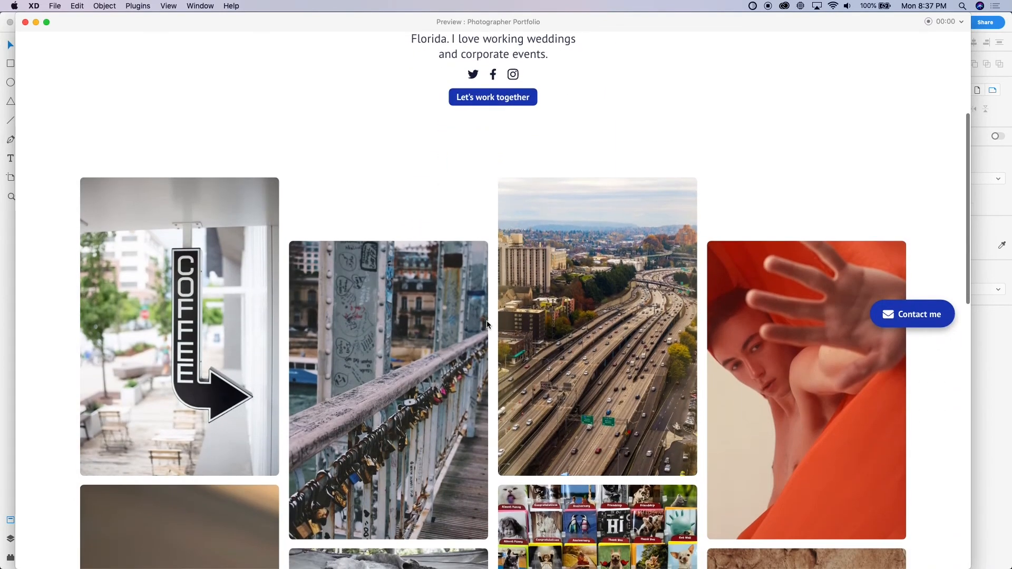
{"action": "scroll", "coordinate": [487, 323], "scroll_direction": "up", "scroll_amount": 7}
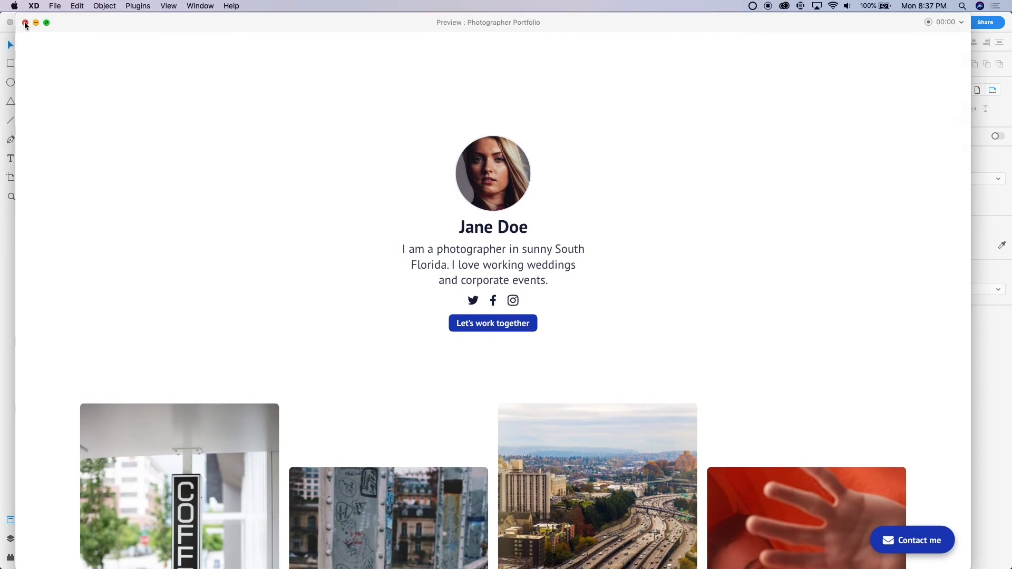
{"action": "left_click", "coordinate": [25, 21]}
Inspect the Contact me pill on the desktop artboard in Prototype mode
{"action": "left_click", "coordinate": [479, 278]}
{"action": "key", "text": "super+2"}
{"action": "left_click", "coordinate": [754, 291]}
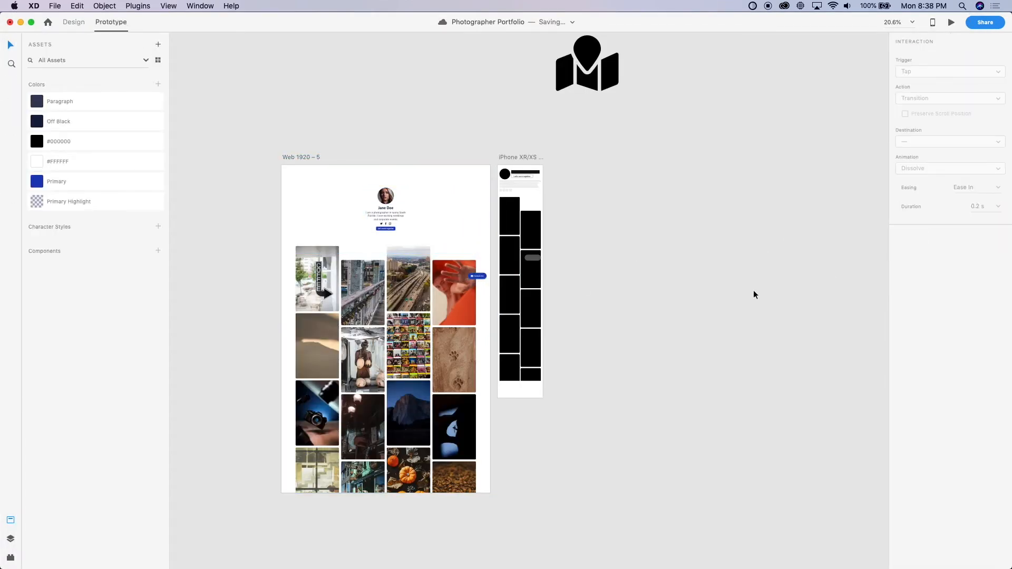
Duplicate the desktop artboard into the empty space beyond the iPhone mockup and preview the copy's scrolling
{"action": "scroll", "coordinate": [658, 333], "scroll_direction": "left", "scroll_amount": 5}
{"action": "scroll", "coordinate": [656, 333], "scroll_direction": "down", "scroll_amount": 5}
{"action": "scroll", "coordinate": [656, 333], "scroll_direction": "right", "scroll_amount": 4}
{"action": "key", "text": "ctrl+Tab"}
{"action": "left_click_drag", "start_coordinate": [418, 161], "coordinate": [665, 160]}
{"action": "left_click", "coordinate": [686, 202]}
{"action": "key", "text": "super+Return"}
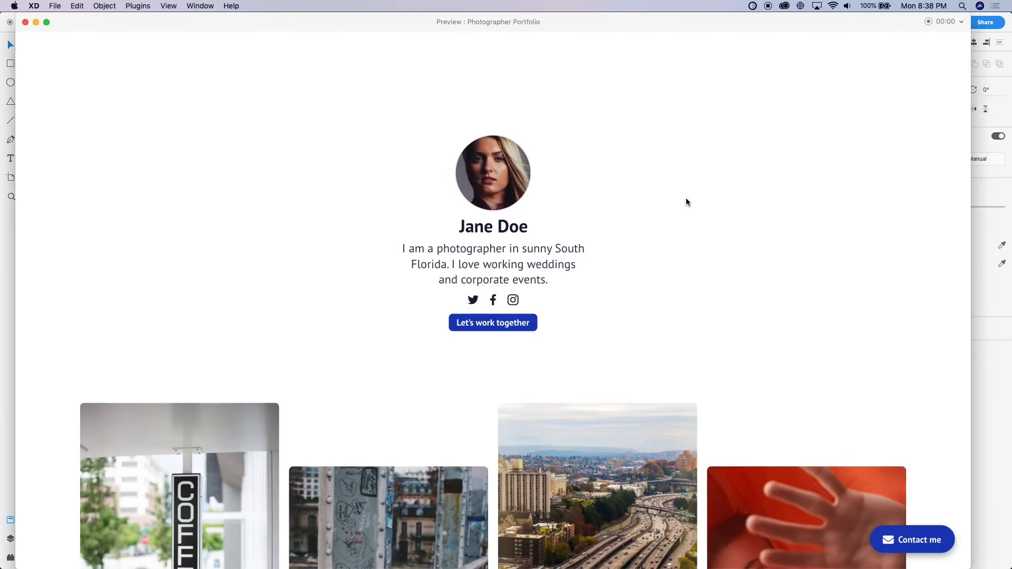
{"action": "scroll", "coordinate": [687, 200], "scroll_direction": "down", "scroll_amount": 5}
{"action": "key", "text": "super+w"}
Delete the duplicated desktop artboard
{"action": "left_click", "coordinate": [627, 156]}
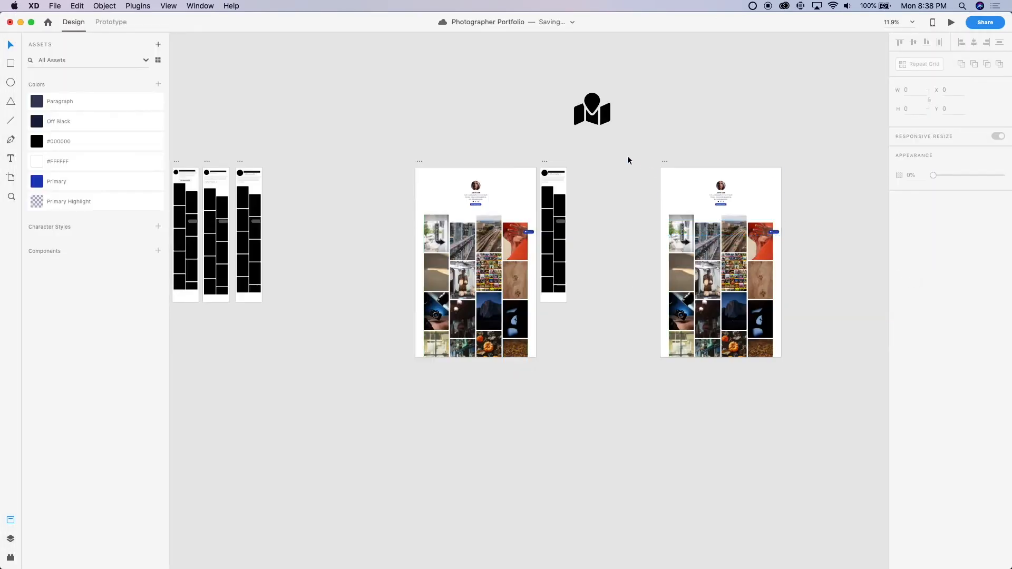
{"action": "left_click", "coordinate": [663, 161]}
{"action": "key", "text": "Delete"}
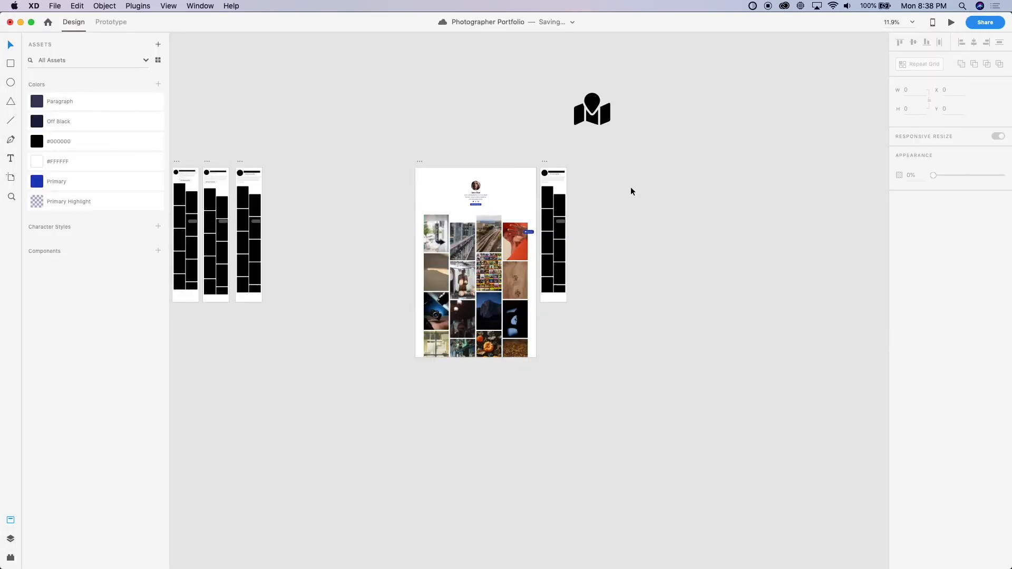
Preview the Web 1920 – 5 artboard again and examine the whole photo gallery and the Contact me pill while scrolling
{"action": "scroll", "coordinate": [630, 186], "scroll_direction": "up", "scroll_amount": 5}
{"action": "scroll", "coordinate": [631, 187], "scroll_direction": "left", "scroll_amount": 10}
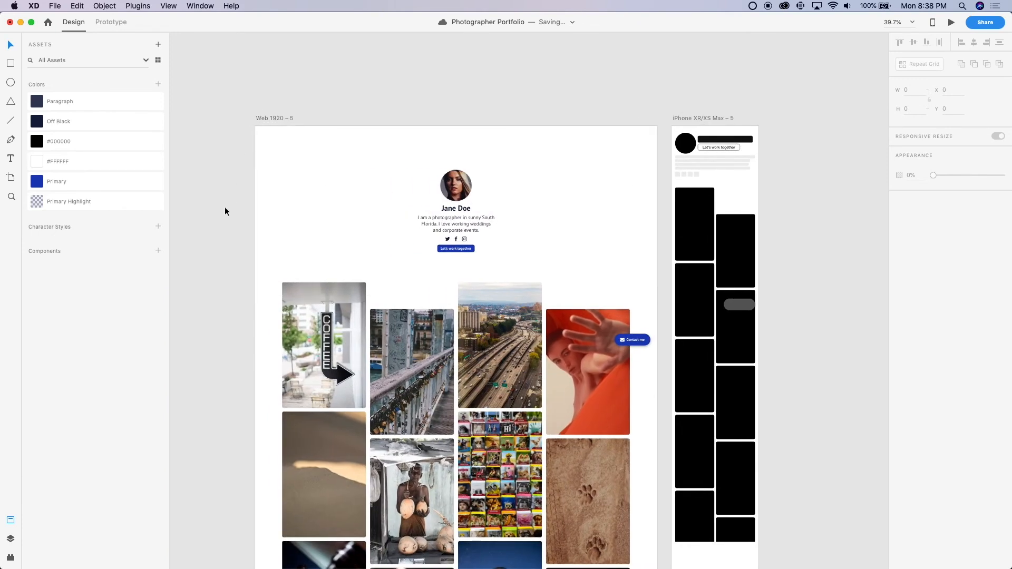
{"action": "left_click", "coordinate": [283, 118]}
{"action": "key", "text": "super+Return"}
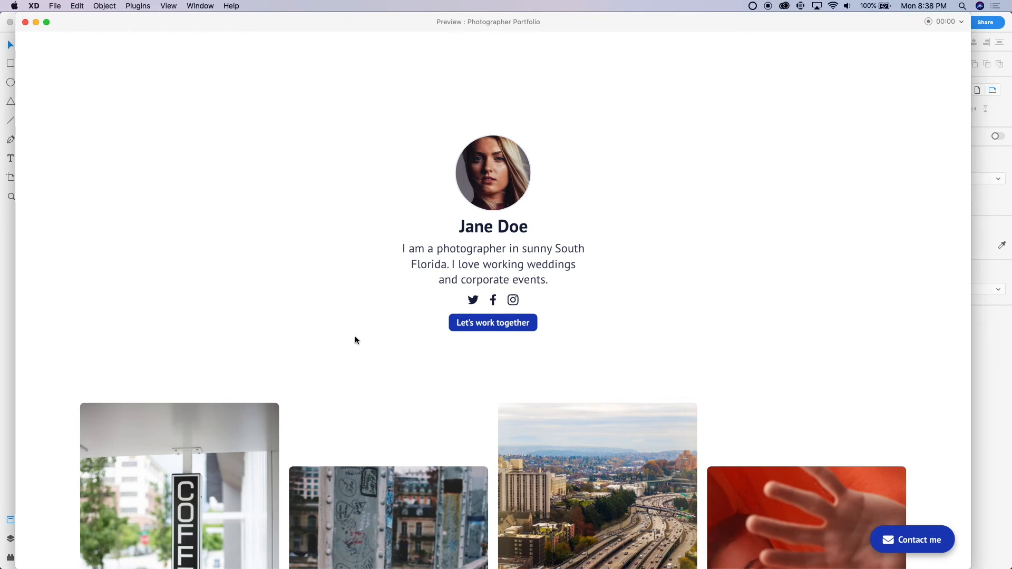
{"action": "scroll", "coordinate": [355, 338], "scroll_direction": "down", "scroll_amount": 5}
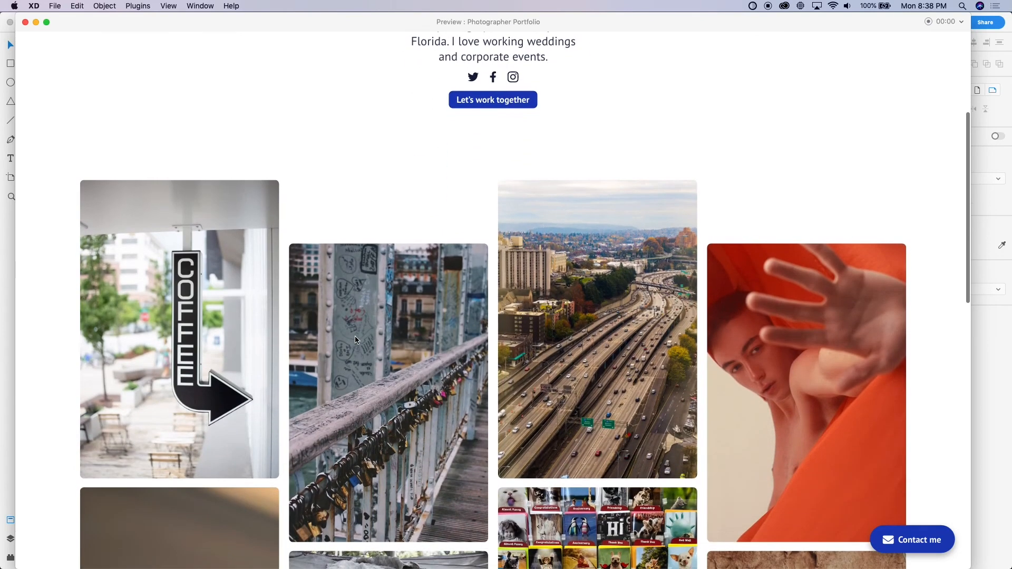
{"action": "scroll", "coordinate": [355, 337], "scroll_direction": "down", "scroll_amount": 3}
{"action": "scroll", "coordinate": [355, 340], "scroll_direction": "down", "scroll_amount": 10}
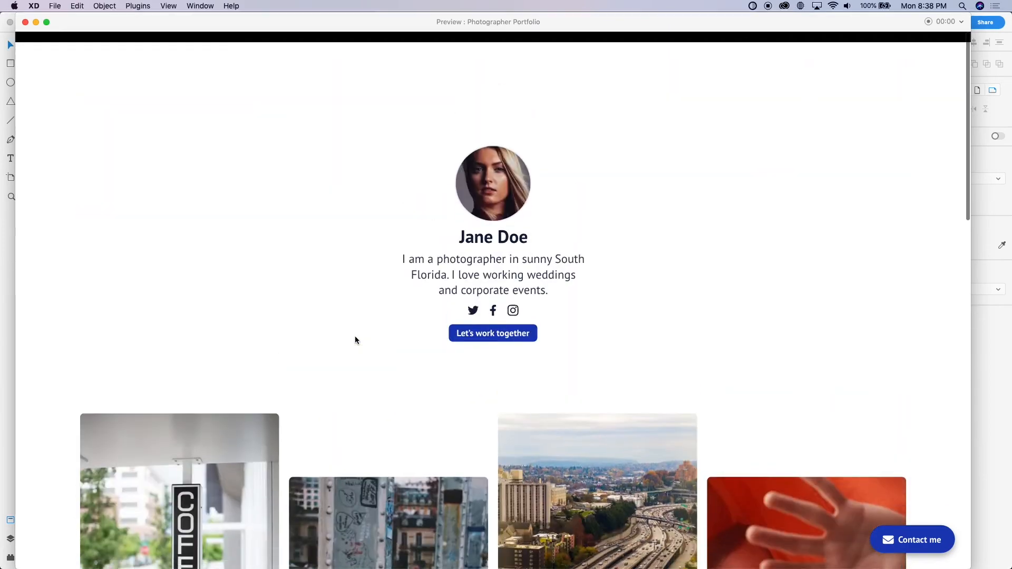
{"action": "scroll", "coordinate": [355, 340], "scroll_direction": "down", "scroll_amount": 12}
{"action": "scroll", "coordinate": [355, 337], "scroll_direction": "up", "scroll_amount": 15}
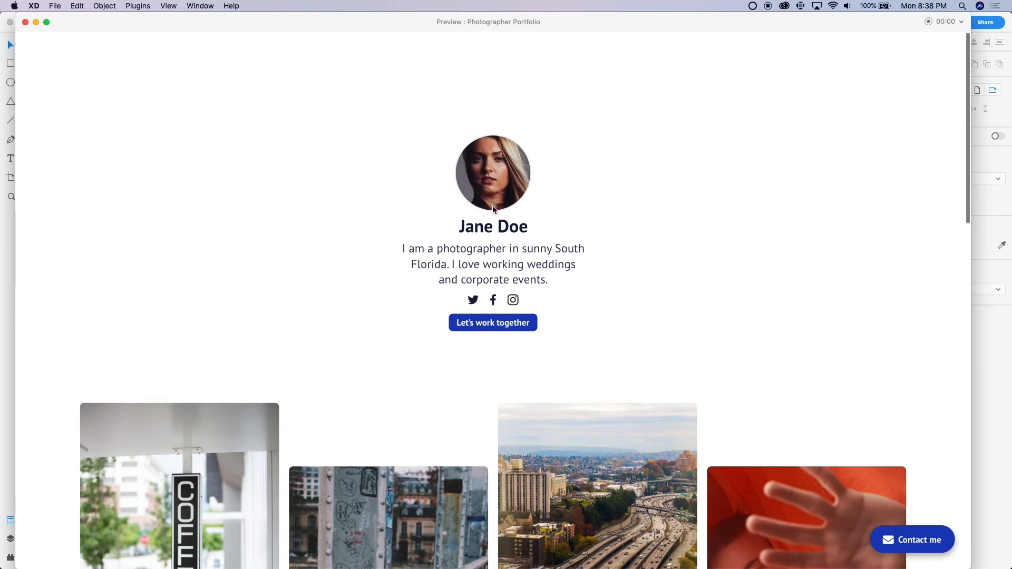
{"action": "scroll", "coordinate": [492, 206], "scroll_direction": "down", "scroll_amount": 15}
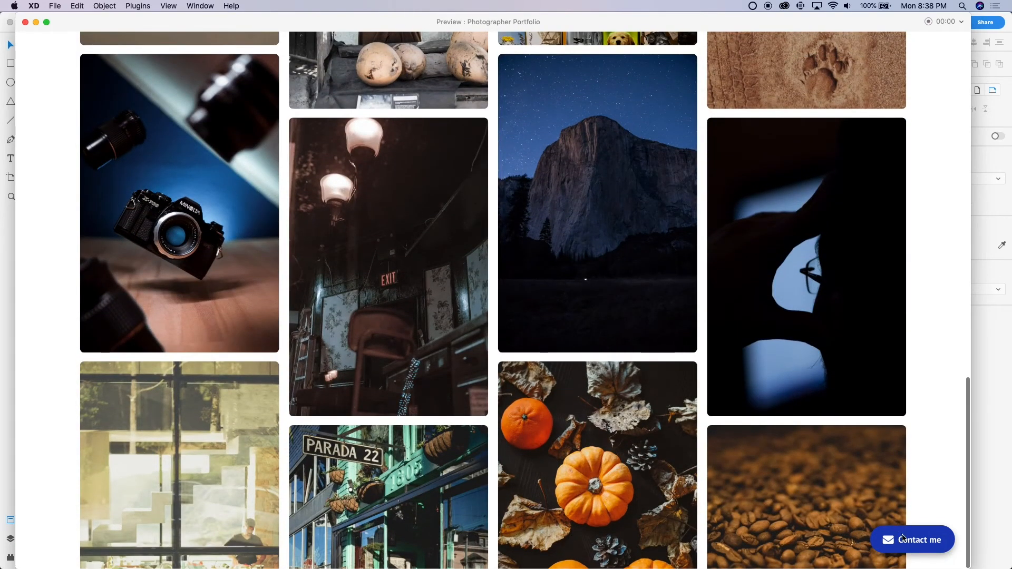
{"action": "left_click", "coordinate": [25, 22]}
{"action": "left_click", "coordinate": [206, 223]}
{"action": "scroll", "coordinate": [577, 263], "scroll_direction": "up", "scroll_amount": 5}
{"action": "left_click", "coordinate": [363, 240]}
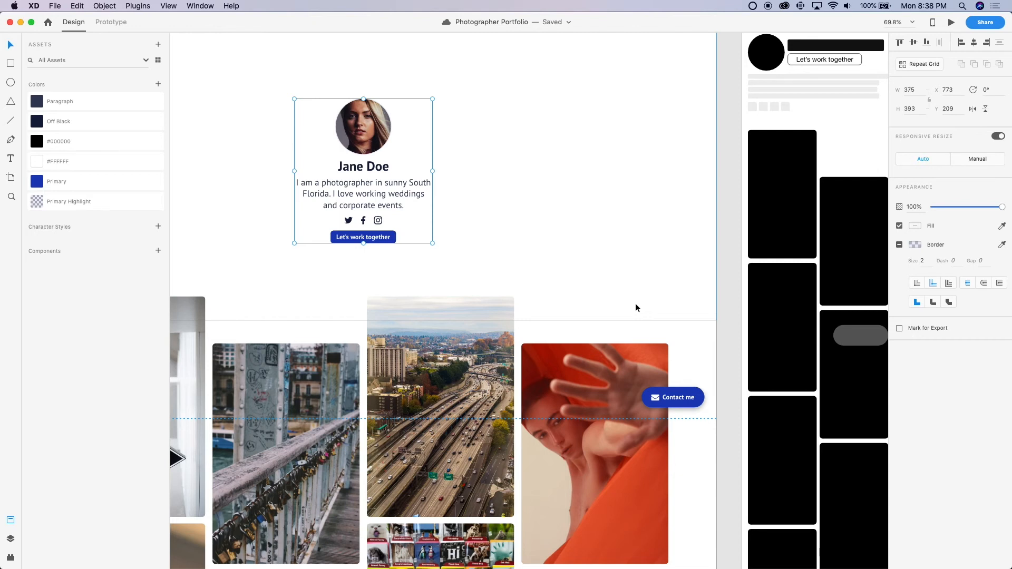
{"action": "left_click", "coordinate": [727, 262]}
{"action": "scroll", "coordinate": [728, 262], "scroll_direction": "down", "scroll_amount": 2}
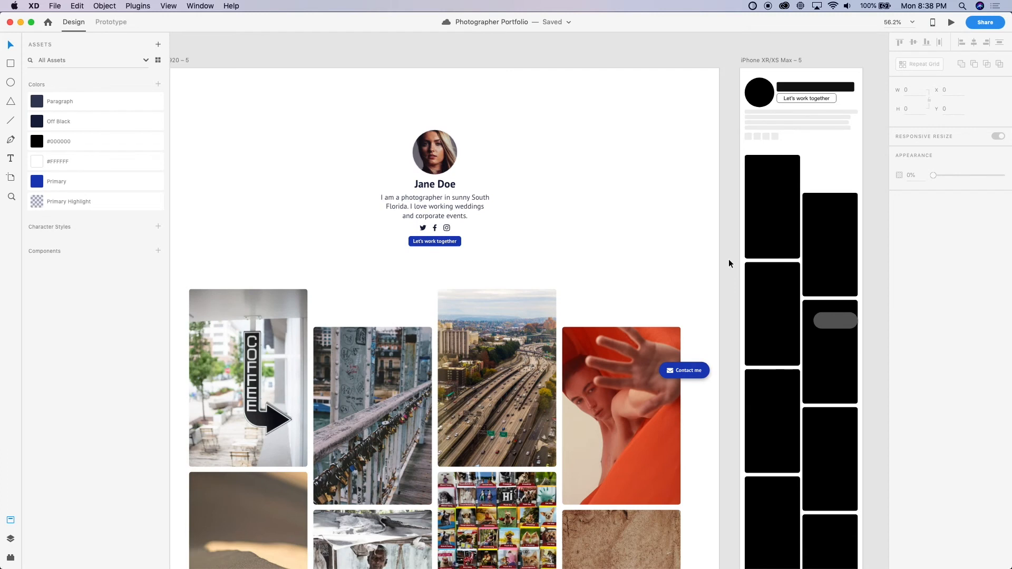
Replace the grey pill placeholder on the iPhone artboard with a copy of the desktop's blue Contact me pill
{"action": "scroll", "coordinate": [728, 259], "scroll_direction": "down", "scroll_amount": 5}
{"action": "scroll", "coordinate": [727, 259], "scroll_direction": "right", "scroll_amount": 3}
{"action": "scroll", "coordinate": [745, 221], "scroll_direction": "up", "scroll_amount": 3}
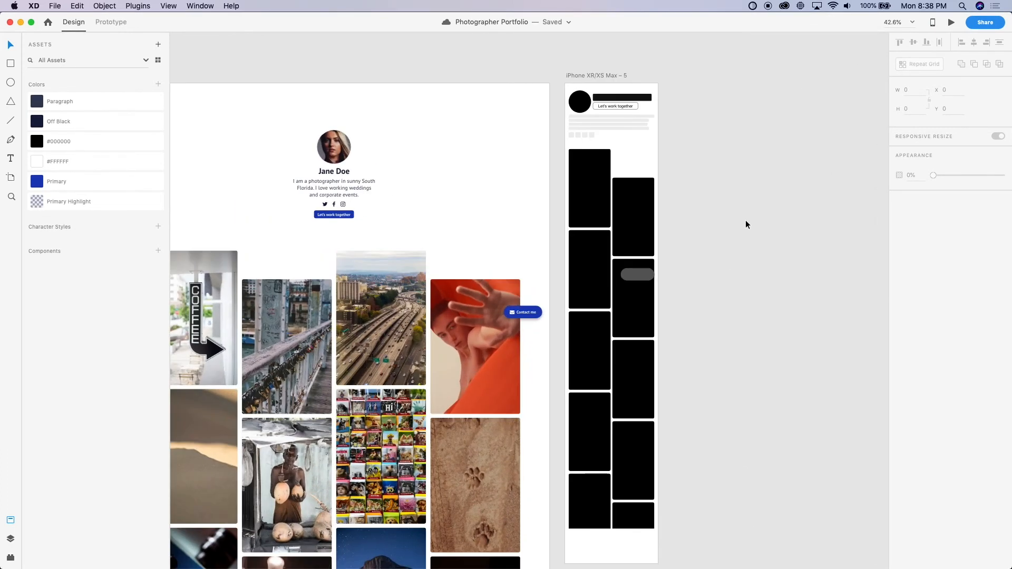
{"action": "scroll", "coordinate": [596, 305], "scroll_direction": "right", "scroll_amount": 1}
{"action": "scroll", "coordinate": [596, 304], "scroll_direction": "up", "scroll_amount": 1}
{"action": "left_click", "coordinate": [496, 336]}
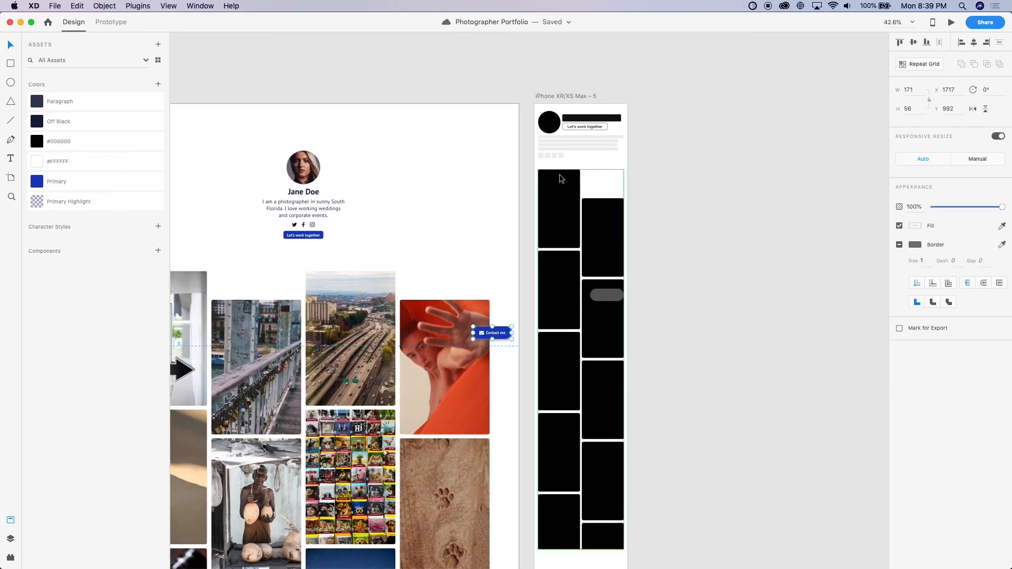
{"action": "left_click", "coordinate": [565, 96]}
{"action": "scroll", "coordinate": [569, 220], "scroll_direction": "up", "scroll_amount": 5}
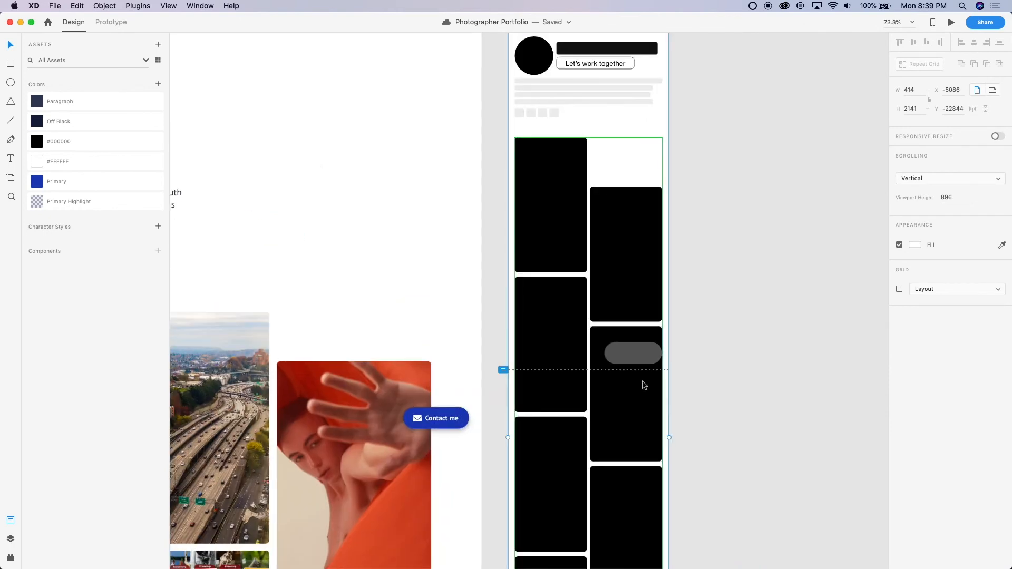
{"action": "left_click", "coordinate": [639, 353]}
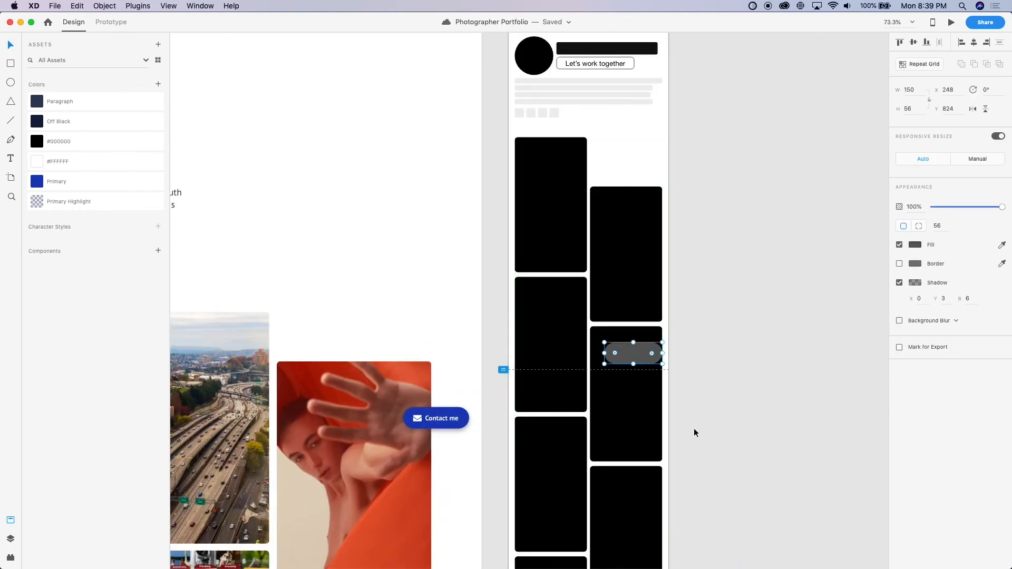
{"action": "key", "text": "BackSpace"}
{"action": "key", "text": "super+v"}
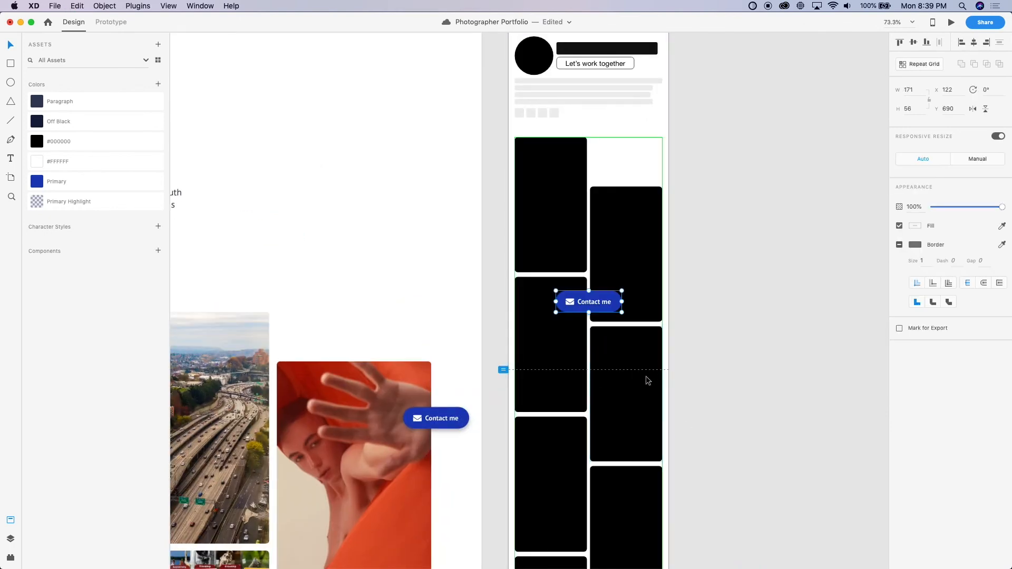
Position the iPhone Contact me pill flush with the gallery's right edge at Y 824, just above the viewport line
{"action": "key", "text": "ctrl+super+Right"}
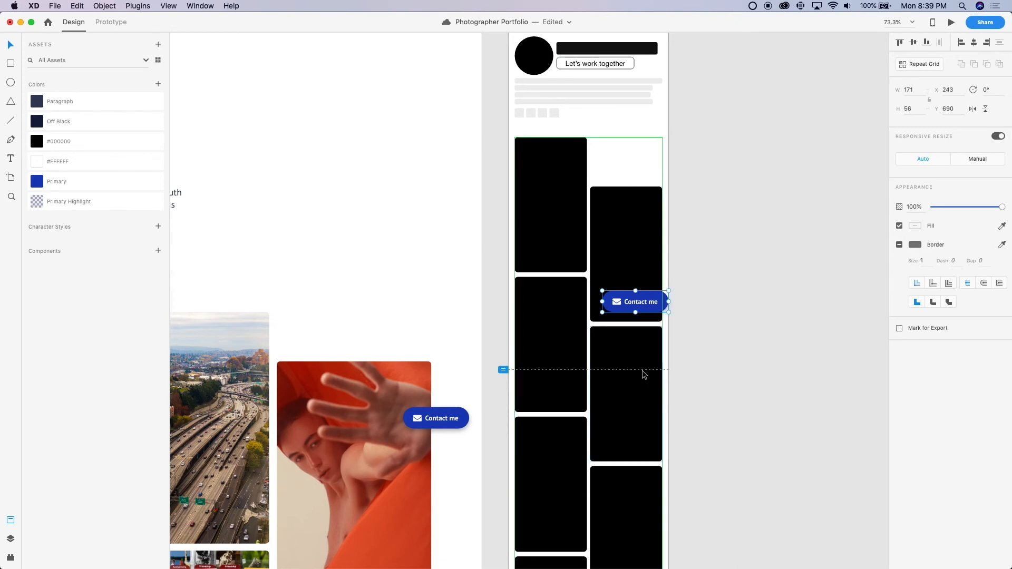
{"action": "left_click_drag", "start_coordinate": [648, 315], "coordinate": [653, 396]}
{"action": "scroll", "coordinate": [644, 356], "scroll_direction": "up", "scroll_amount": 10}
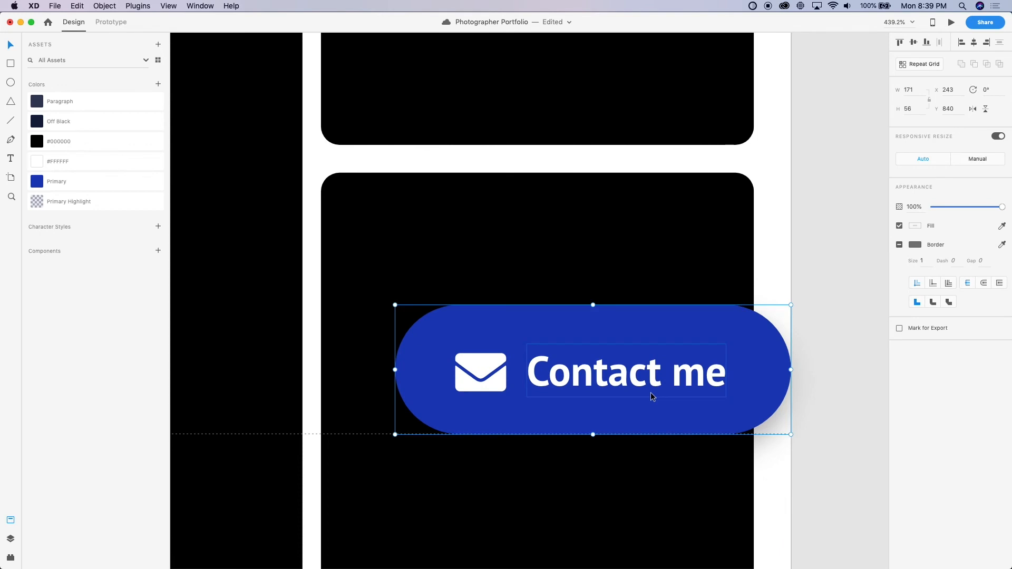
{"action": "key", "text": "shift+Up"}
{"action": "key", "text": "Up"}
{"action": "key", "text": "Up"}
{"action": "key", "text": "Up"}
{"action": "key", "text": "Up"}
{"action": "key", "text": "Up"}
{"action": "key", "text": "Up"}
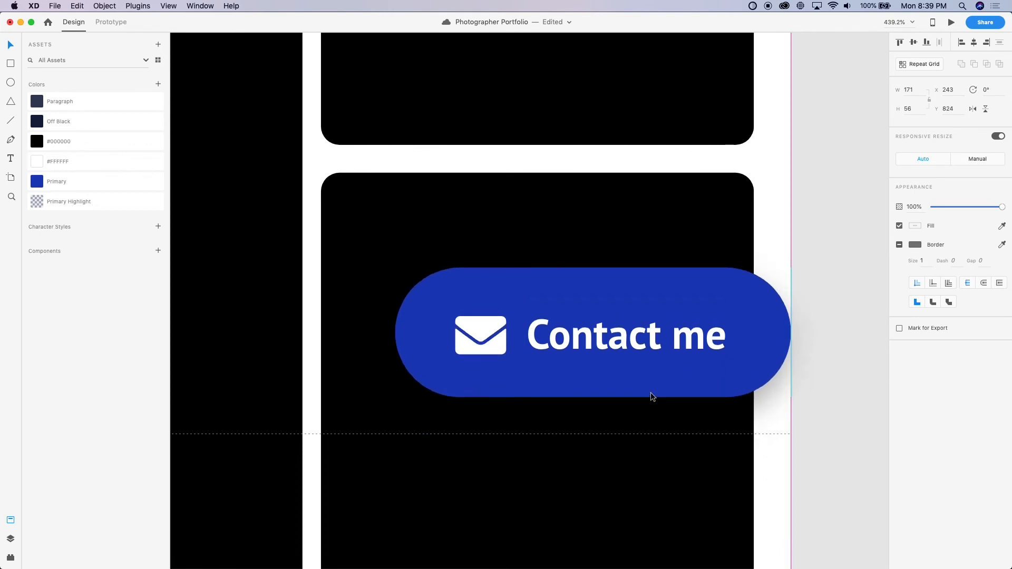
{"action": "key", "text": "shift+Left"}
{"action": "key", "text": "shift+Left"}
{"action": "left_click", "coordinate": [833, 309]}
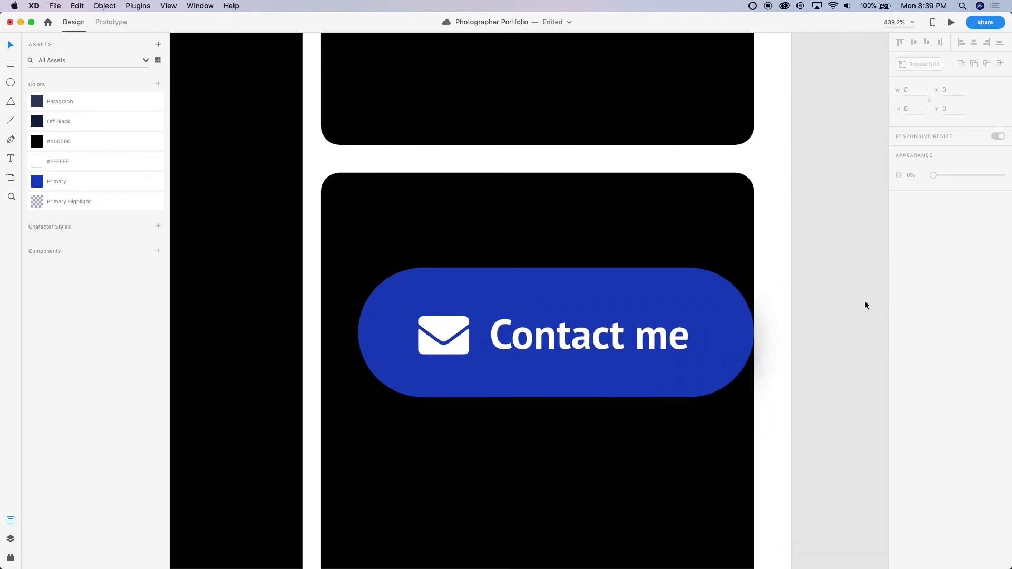
Compare the dimensions of the iPhone's first gallery placeholder with those of a desktop photo tile
{"action": "scroll", "coordinate": [843, 315], "scroll_direction": "down", "scroll_amount": 5}
{"action": "scroll", "coordinate": [843, 320], "scroll_direction": "down", "scroll_amount": 3}
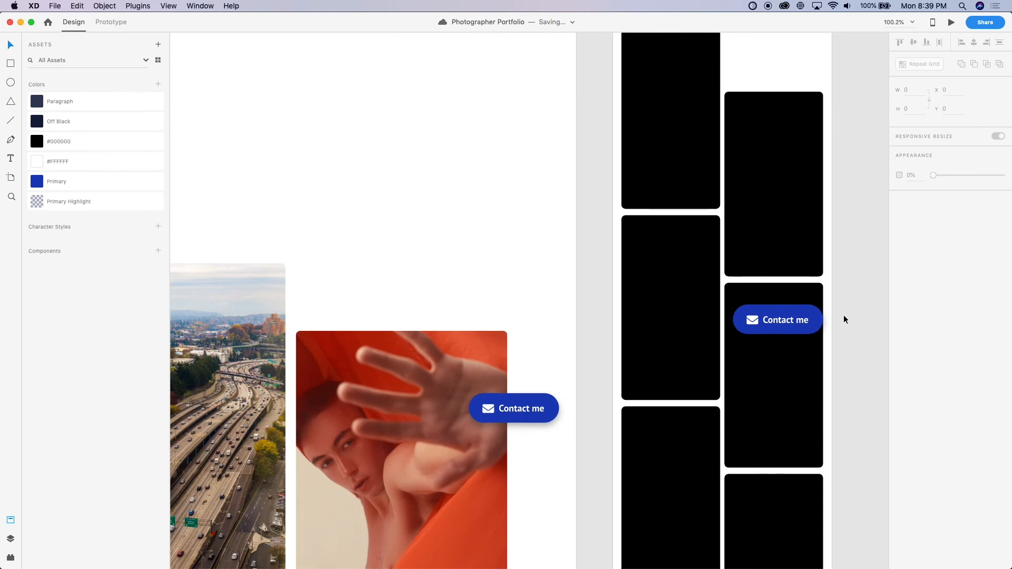
{"action": "scroll", "coordinate": [843, 314], "scroll_direction": "down", "scroll_amount": 3}
{"action": "scroll", "coordinate": [707, 173], "scroll_direction": "up", "scroll_amount": 4}
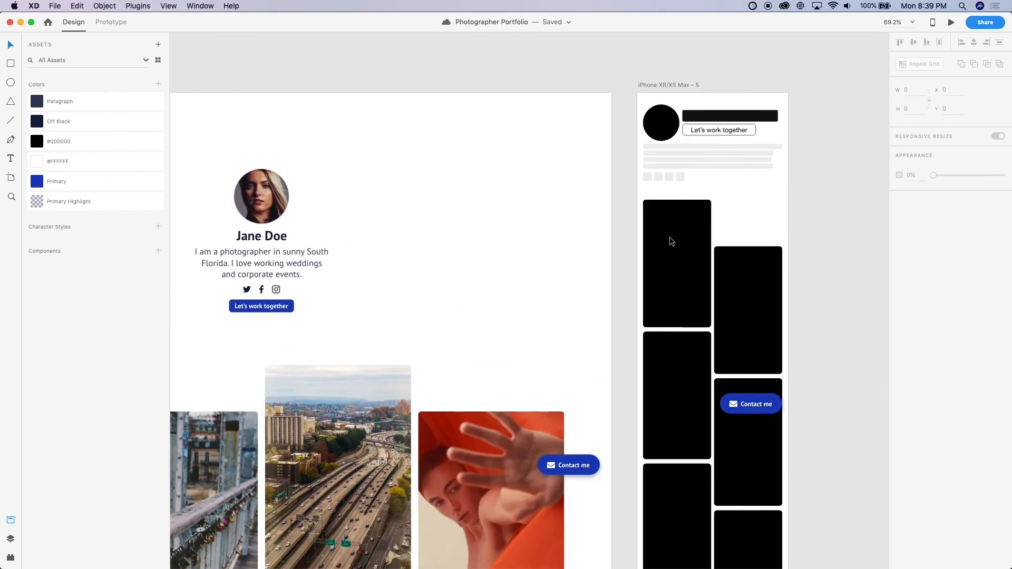
{"action": "double_click", "coordinate": [664, 271]}
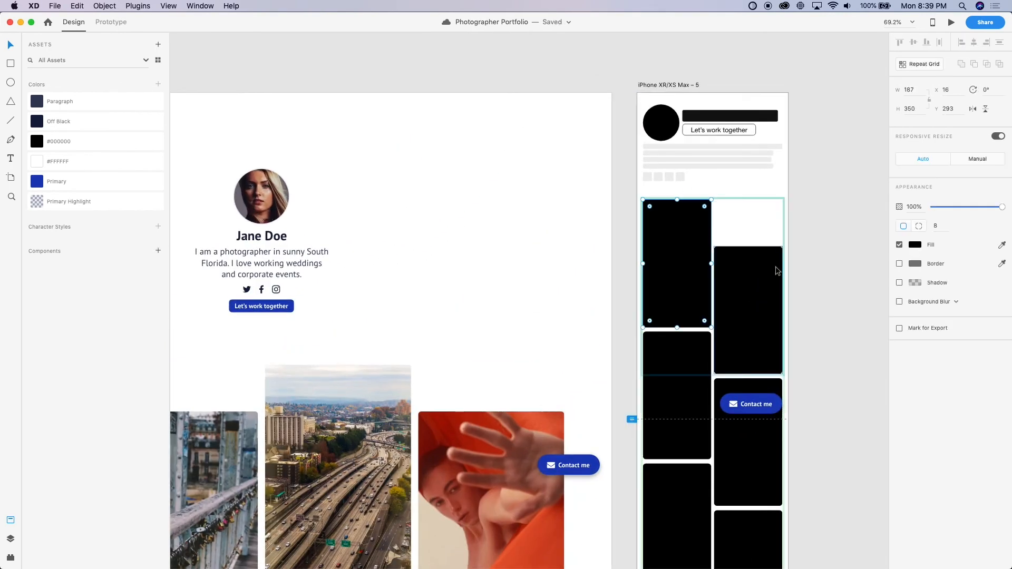
{"action": "left_click", "coordinate": [807, 283]}
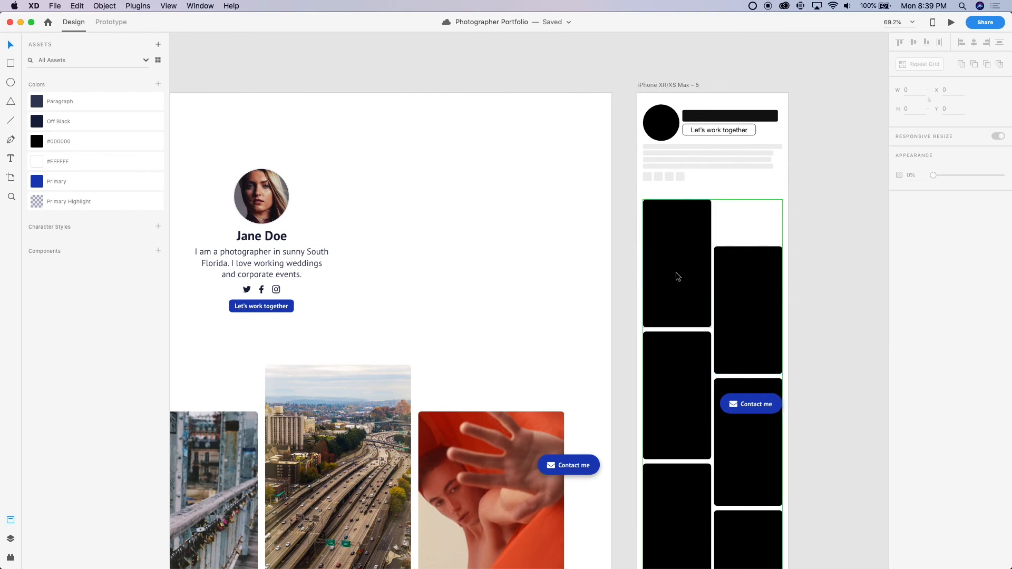
{"action": "scroll", "coordinate": [675, 272], "scroll_direction": "down", "scroll_amount": 5}
{"action": "scroll", "coordinate": [676, 272], "scroll_direction": "left", "scroll_amount": 4}
{"action": "double_click", "coordinate": [433, 350]}
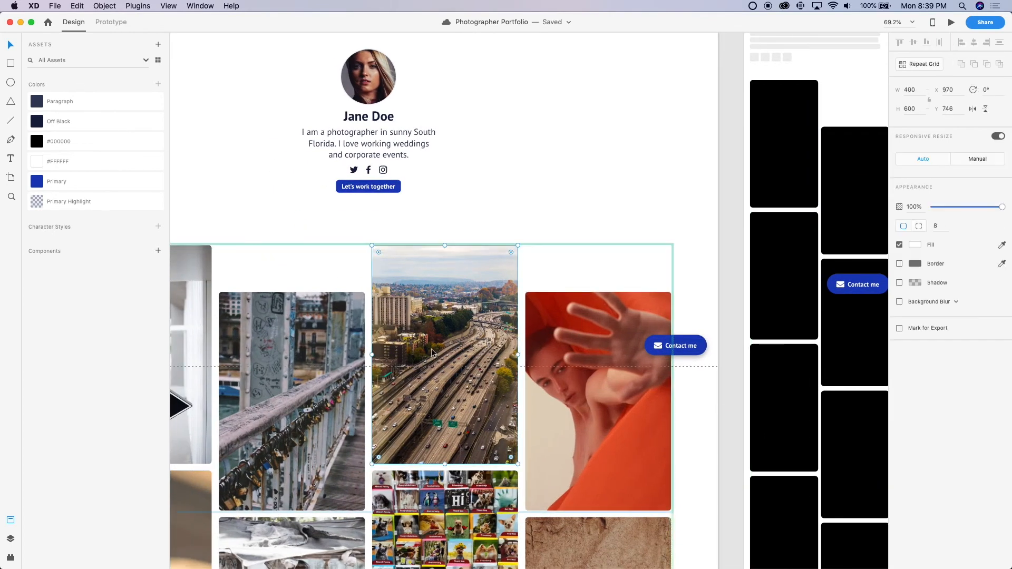
{"action": "scroll", "coordinate": [586, 223], "scroll_direction": "right", "scroll_amount": 5}
{"action": "scroll", "coordinate": [586, 222], "scroll_direction": "up", "scroll_amount": 2}
{"action": "scroll", "coordinate": [586, 223], "scroll_direction": "right", "scroll_amount": 2}
{"action": "scroll", "coordinate": [586, 223], "scroll_direction": "up", "scroll_amount": 1}
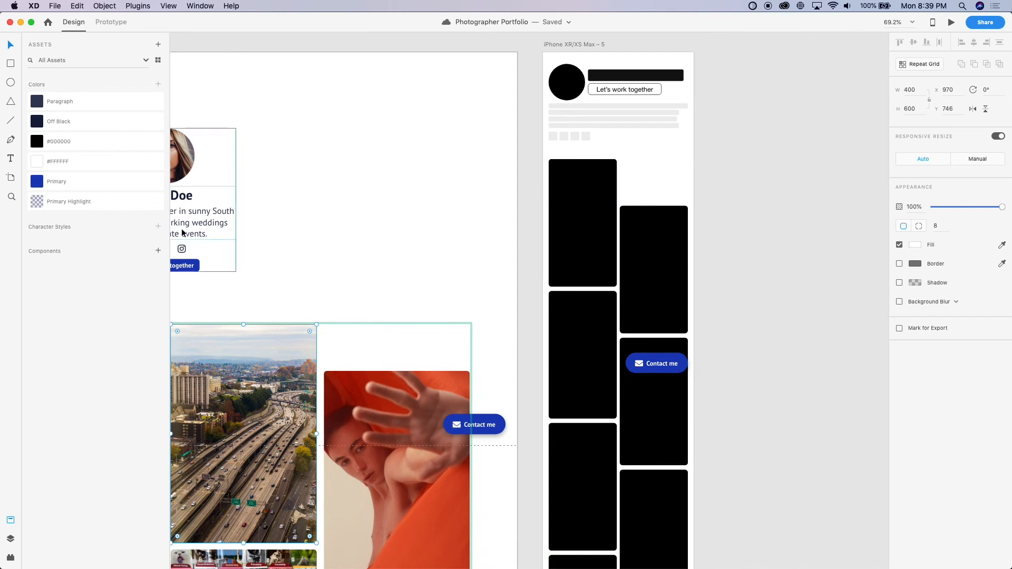
{"action": "double_click", "coordinate": [577, 242]}
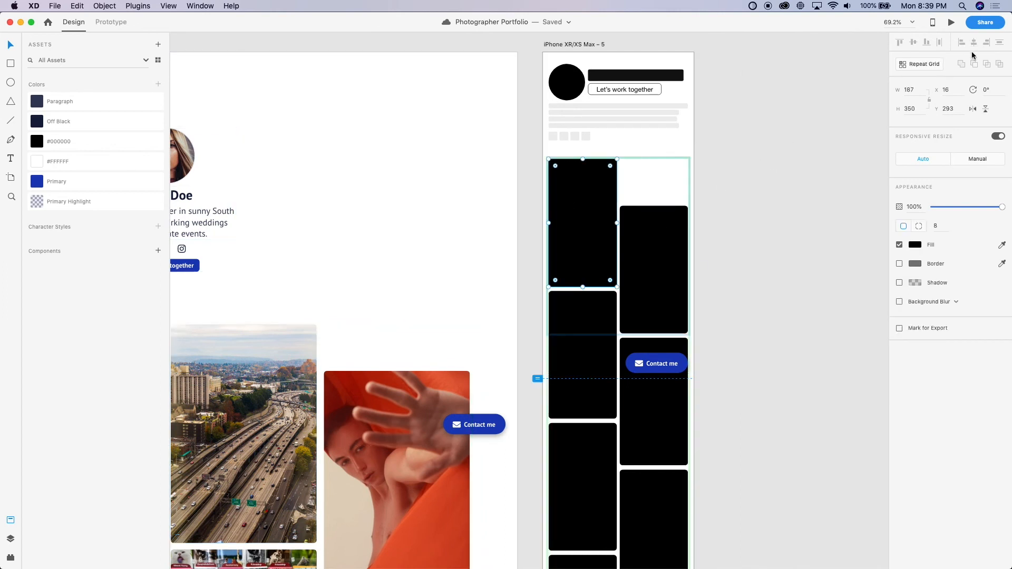
{"action": "left_click", "coordinate": [916, 91]}
{"action": "key", "text": "Right"}
{"action": "type", "text": "("}
{"action": "type", "text": "/2"}
{"action": "key", "text": "Return"}
{"action": "key", "text": "cmd+z"}
Set the height of the iPhone grid's first-column placeholder to 280.5
{"action": "left_click", "coordinate": [918, 113]}
{"action": "type", "text": "1(/2"}
{"action": "key", "text": "Return"}
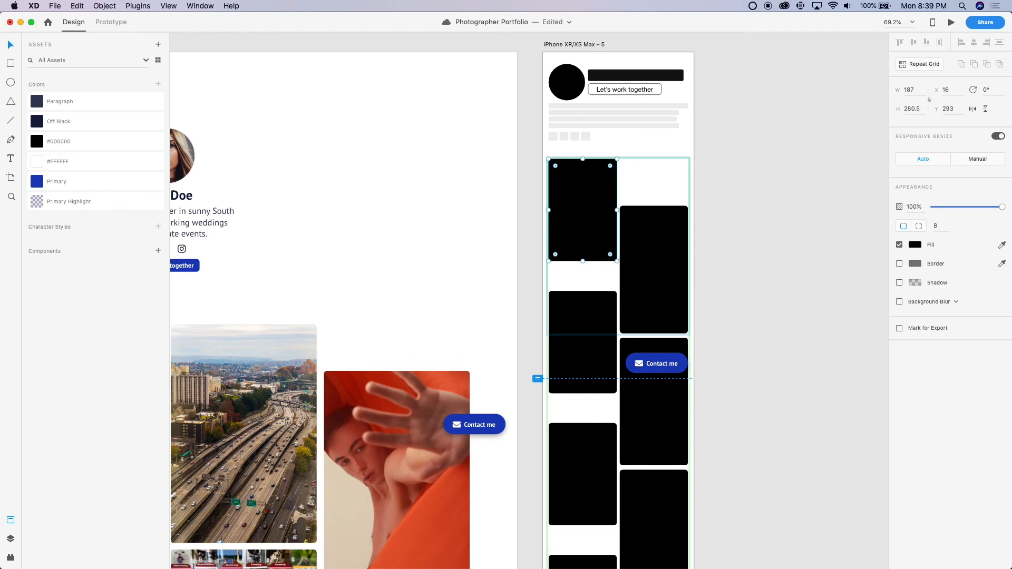
Apply the first-column placeholder's height of 280.5 to the second-column placeholder in the iPhone grid
{"action": "left_click", "coordinate": [667, 250]}
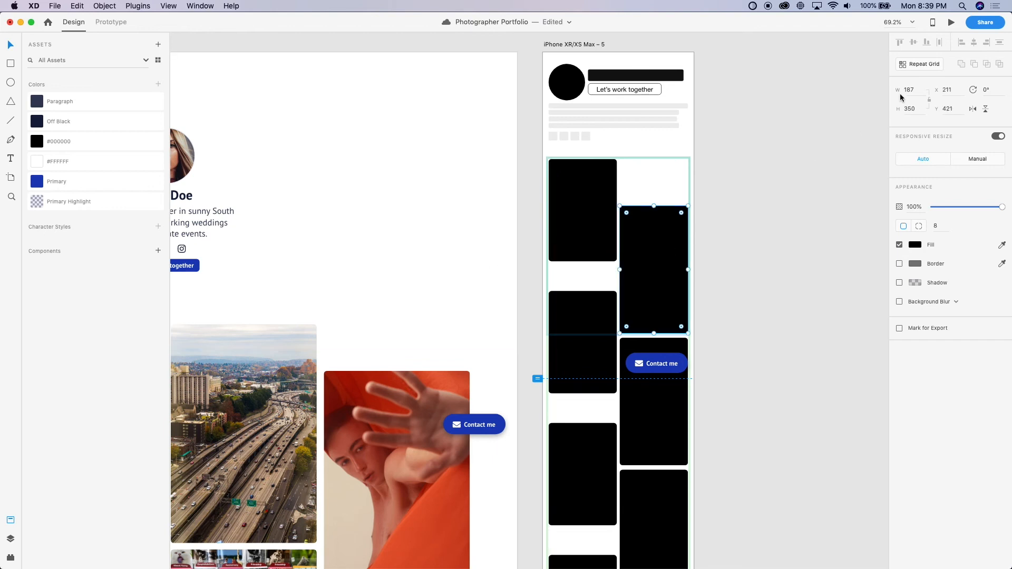
{"action": "left_click", "coordinate": [594, 221]}
{"action": "left_click", "coordinate": [912, 108]}
{"action": "key", "text": "super+c"}
{"action": "left_click", "coordinate": [660, 232]}
{"action": "left_click", "coordinate": [913, 110]}
{"action": "key", "text": "super+v"}
{"action": "key", "text": "Return"}
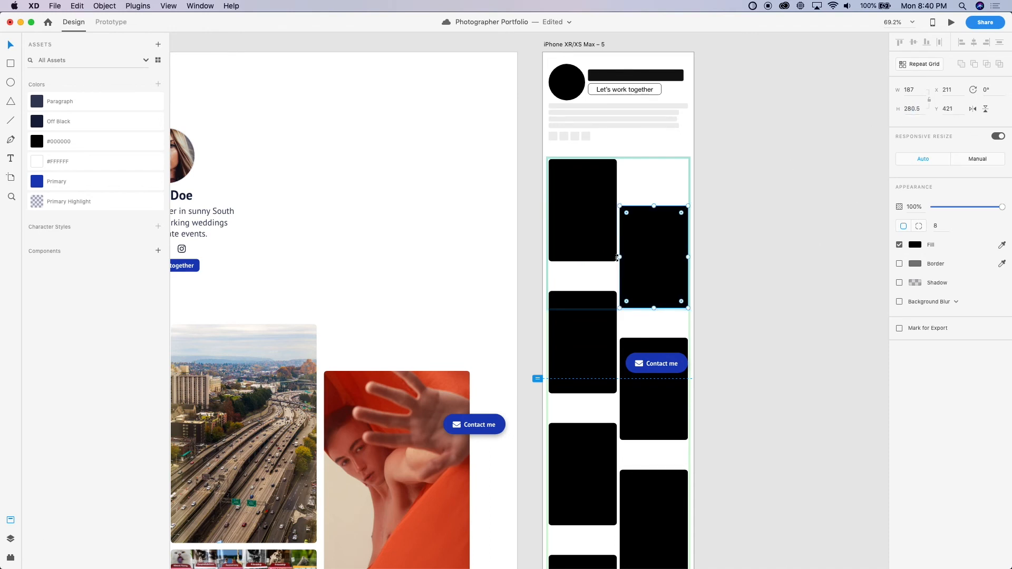
Compare the desktop gallery's staggered columns and row spacing with the iPhone placeholder grid
{"action": "scroll", "coordinate": [576, 253], "scroll_direction": "down", "scroll_amount": 3}
{"action": "scroll", "coordinate": [576, 253], "scroll_direction": "left", "scroll_amount": 10}
{"action": "scroll", "coordinate": [575, 253], "scroll_direction": "down", "scroll_amount": 5}
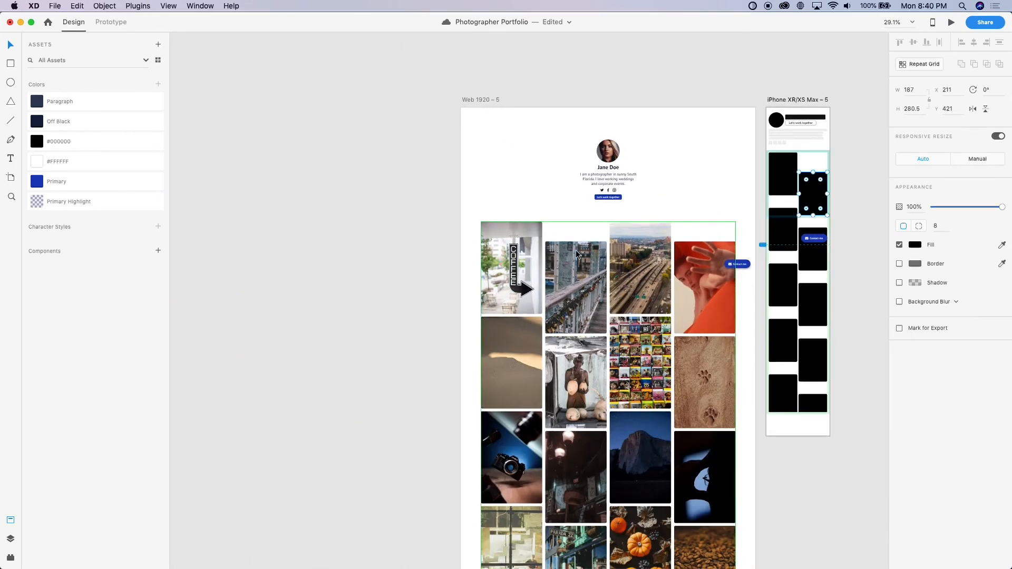
{"action": "scroll", "coordinate": [571, 318], "scroll_direction": "down", "scroll_amount": 3}
{"action": "scroll", "coordinate": [570, 317], "scroll_direction": "right", "scroll_amount": 3}
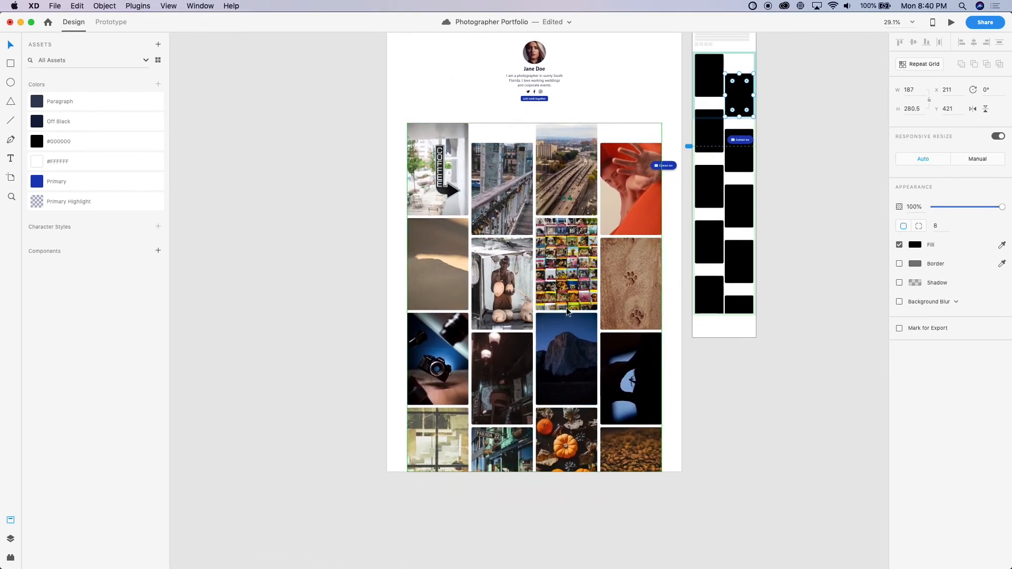
{"action": "scroll", "coordinate": [594, 181], "scroll_direction": "up", "scroll_amount": 3}
{"action": "scroll", "coordinate": [594, 181], "scroll_direction": "right", "scroll_amount": 4}
{"action": "scroll", "coordinate": [596, 184], "scroll_direction": "up", "scroll_amount": 5}
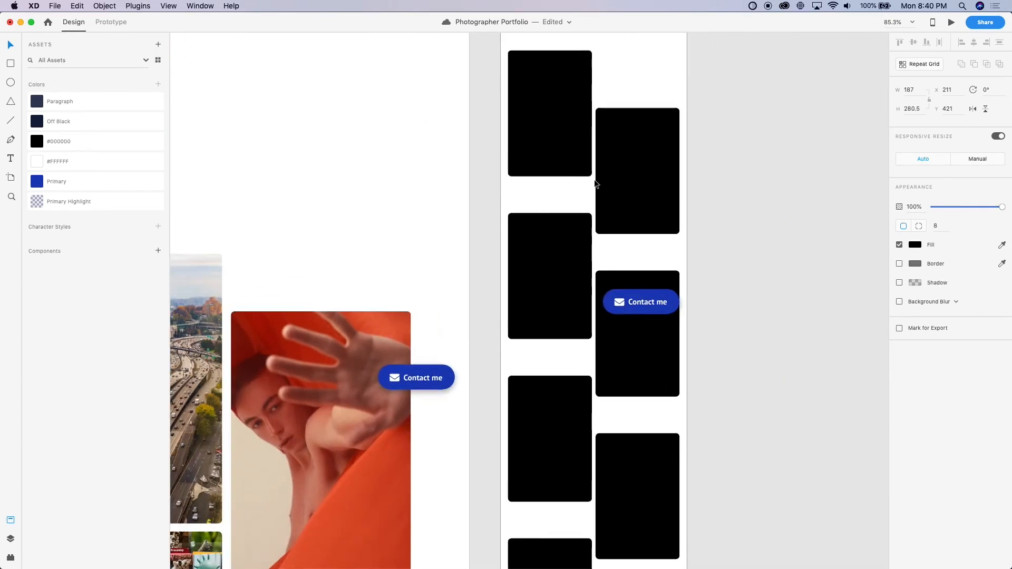
Move the iPhone grid's second-column placeholder to Y 393 so it sits staggered below the first column
{"action": "scroll", "coordinate": [583, 194], "scroll_direction": "right", "scroll_amount": 1}
{"action": "scroll", "coordinate": [584, 194], "scroll_direction": "up", "scroll_amount": 4}
{"action": "left_click_drag", "start_coordinate": [599, 264], "coordinate": [606, 208]}
{"action": "key", "text": "Down"}
{"action": "key", "text": "Down"}
{"action": "key", "text": "Down"}
{"action": "key", "text": "Down"}
{"action": "key", "text": "Down"}
{"action": "key", "text": "Down"}
{"action": "key", "text": "Down"}
{"action": "key", "text": "Down"}
{"action": "key", "text": "Down"}
{"action": "key", "text": "Down"}
{"action": "key", "text": "Down"}
{"action": "key", "text": "Down"}
{"action": "key", "text": "Down"}
{"action": "key", "text": "Down"}
{"action": "key", "text": "Down"}
{"action": "key", "text": "Down"}
{"action": "key", "text": "Down"}
{"action": "key", "text": "Down"}
{"action": "key", "text": "Down"}
{"action": "key", "text": "Down"}
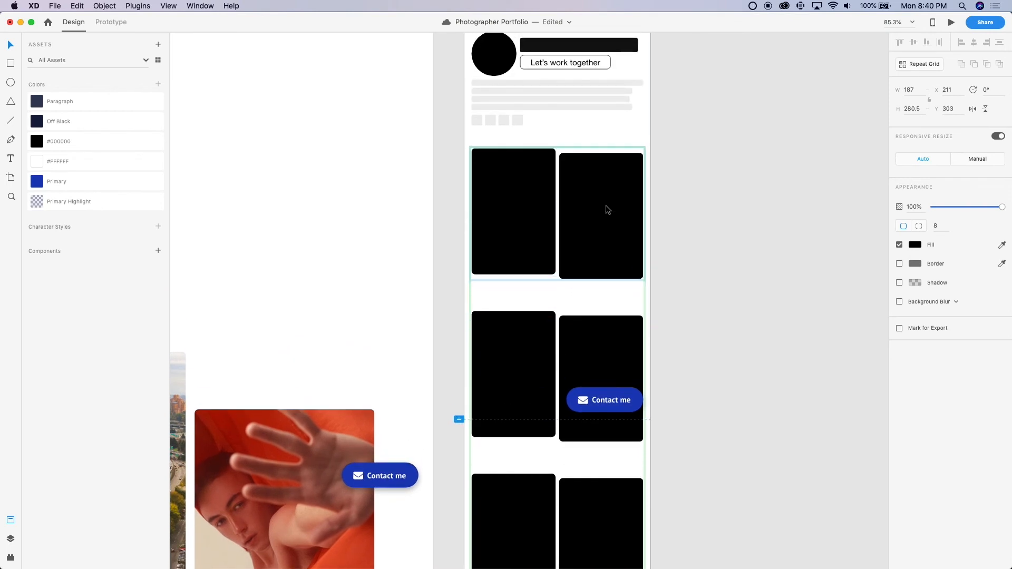
{"action": "key", "text": "Down"}
{"action": "key", "text": "Down"}
{"action": "key", "text": "Down"}
{"action": "key", "text": "Down"}
{"action": "key", "text": "Down"}
{"action": "key", "text": "Down"}
{"action": "key", "text": "Down"}
{"action": "key", "text": "Down"}
{"action": "key", "text": "Down"}
{"action": "key", "text": "Down"}
{"action": "key", "text": "Down"}
{"action": "key", "text": "Down"}
{"action": "key", "text": "Down"}
{"action": "key", "text": "Down"}
{"action": "key", "text": "Down"}
{"action": "key", "text": "Down"}
{"action": "key", "text": "Down"}
{"action": "key", "text": "Down"}
{"action": "key", "text": "Down"}
{"action": "key", "text": "Down"}
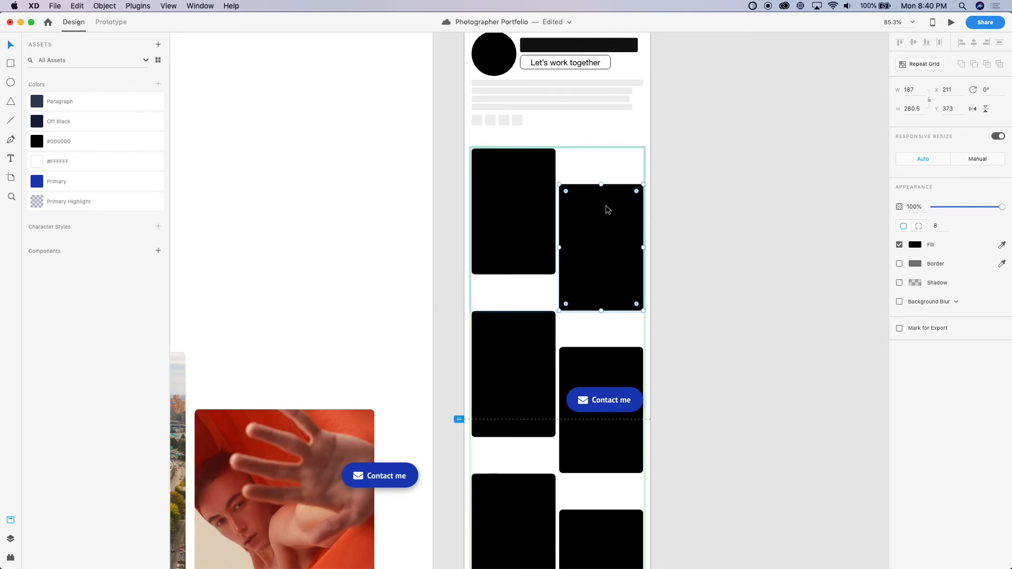
{"action": "key", "text": "Down"}
{"action": "key", "text": "Down"}
{"action": "key", "text": "Down"}
{"action": "key", "text": "Down"}
{"action": "key", "text": "Down"}
{"action": "key", "text": "Down"}
{"action": "key", "text": "Down"}
{"action": "key", "text": "Down"}
{"action": "key", "text": "Down"}
{"action": "key", "text": "Down"}
{"action": "key", "text": "Down"}
{"action": "key", "text": "Down"}
{"action": "key", "text": "Down"}
{"action": "key", "text": "Down"}
{"action": "key", "text": "Down"}
{"action": "key", "text": "Down"}
{"action": "key", "text": "Down"}
{"action": "key", "text": "Down"}
{"action": "key", "text": "Down"}
{"action": "key", "text": "Down"}
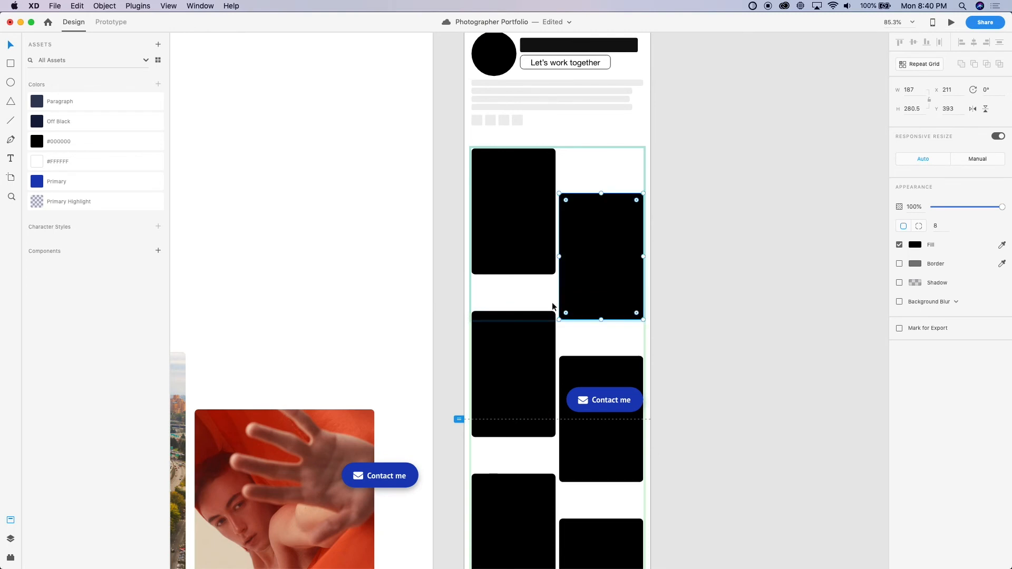
Tighten the iPhone repeat grid's row spacing until only a narrow gap separates the stacked placeholders
{"action": "left_click", "coordinate": [699, 317]}
{"action": "left_click", "coordinate": [522, 340]}
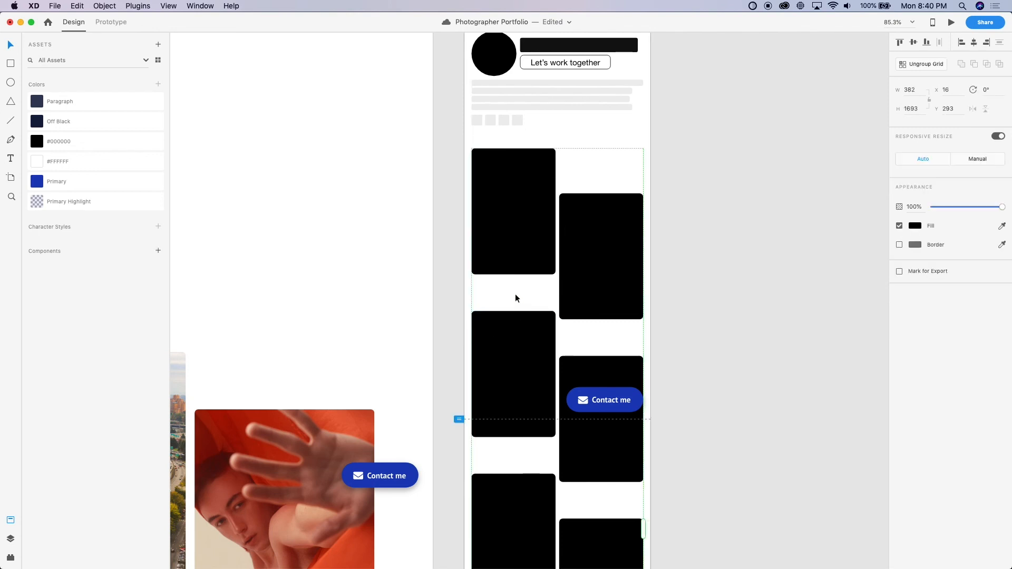
{"action": "left_click_drag", "start_coordinate": [566, 317], "coordinate": [562, 283]}
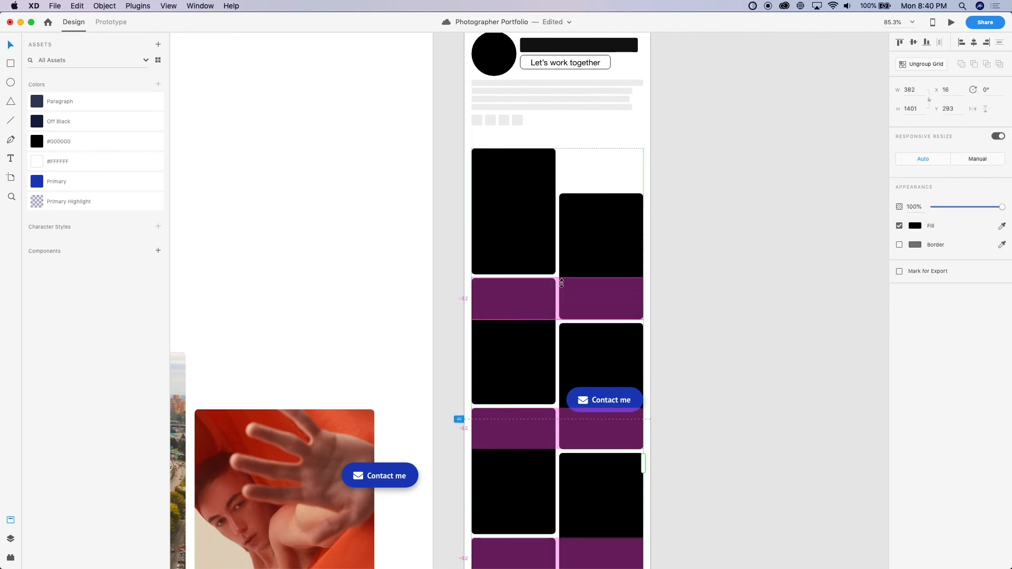
{"action": "left_click_drag", "start_coordinate": [561, 283], "coordinate": [562, 285]}
{"action": "left_click", "coordinate": [684, 255]}
Extend the iPhone repeat grid down to the artboard's bottom edge, to a height of 1848, and save the document
{"action": "scroll", "coordinate": [685, 255], "scroll_direction": "down", "scroll_amount": 5}
{"action": "scroll", "coordinate": [684, 255], "scroll_direction": "left", "scroll_amount": 2}
{"action": "scroll", "coordinate": [684, 255], "scroll_direction": "down", "scroll_amount": 1}
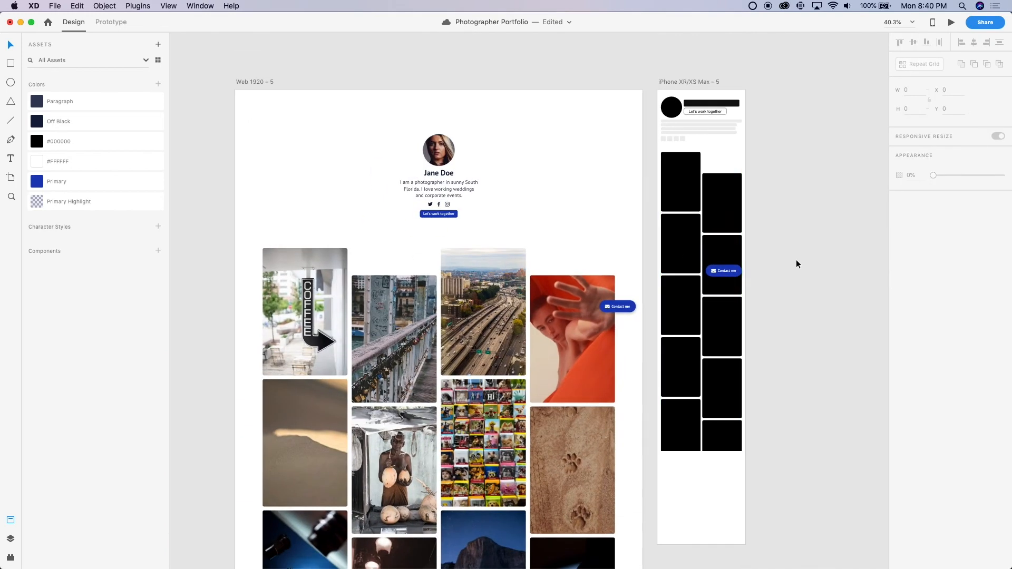
{"action": "scroll", "coordinate": [701, 263], "scroll_direction": "down", "scroll_amount": 3}
{"action": "left_click", "coordinate": [701, 294]}
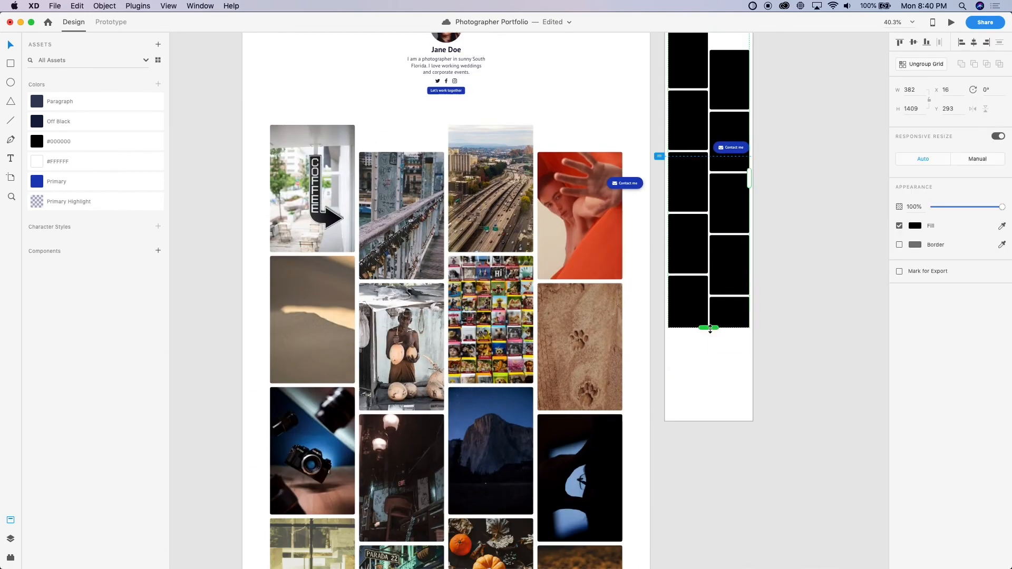
{"action": "left_click_drag", "start_coordinate": [710, 328], "coordinate": [709, 421]}
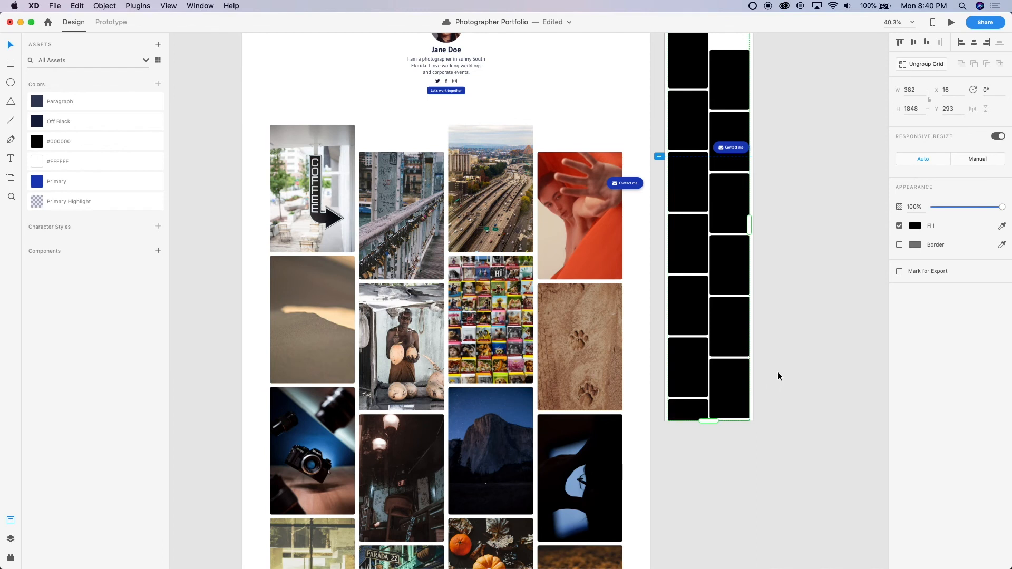
{"action": "left_click", "coordinate": [776, 375]}
{"action": "key", "text": "super+s"}
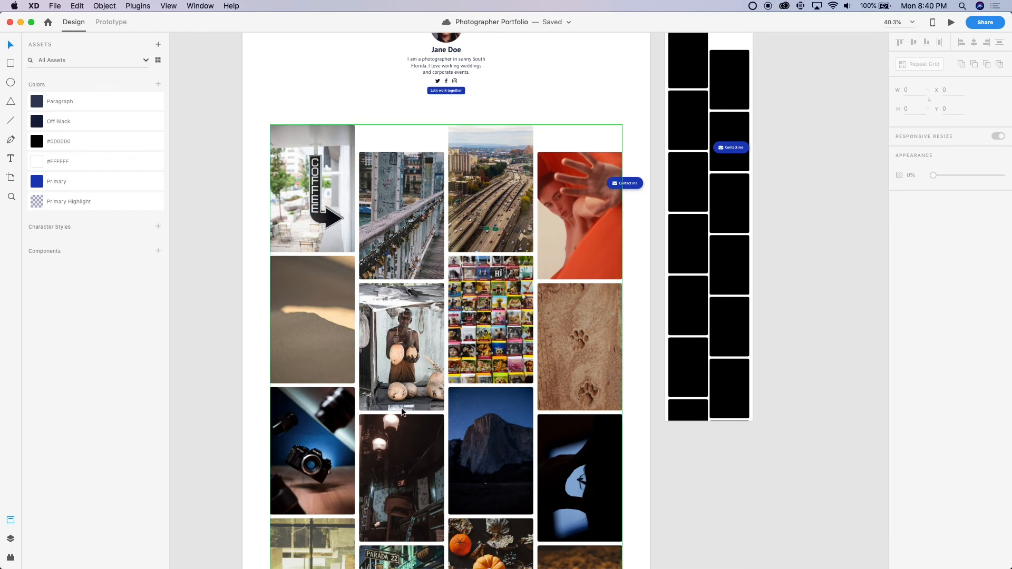
{"action": "scroll", "coordinate": [400, 407], "scroll_direction": "up", "scroll_amount": 3}
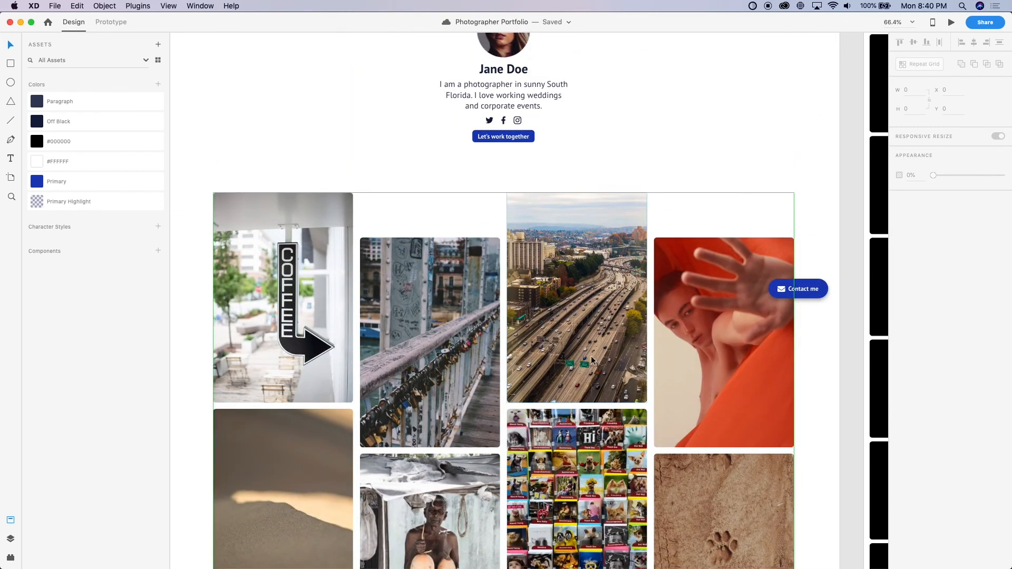
{"action": "scroll", "coordinate": [450, 429], "scroll_direction": "down", "scroll_amount": 2}
{"action": "scroll", "coordinate": [450, 429], "scroll_direction": "left", "scroll_amount": 1}
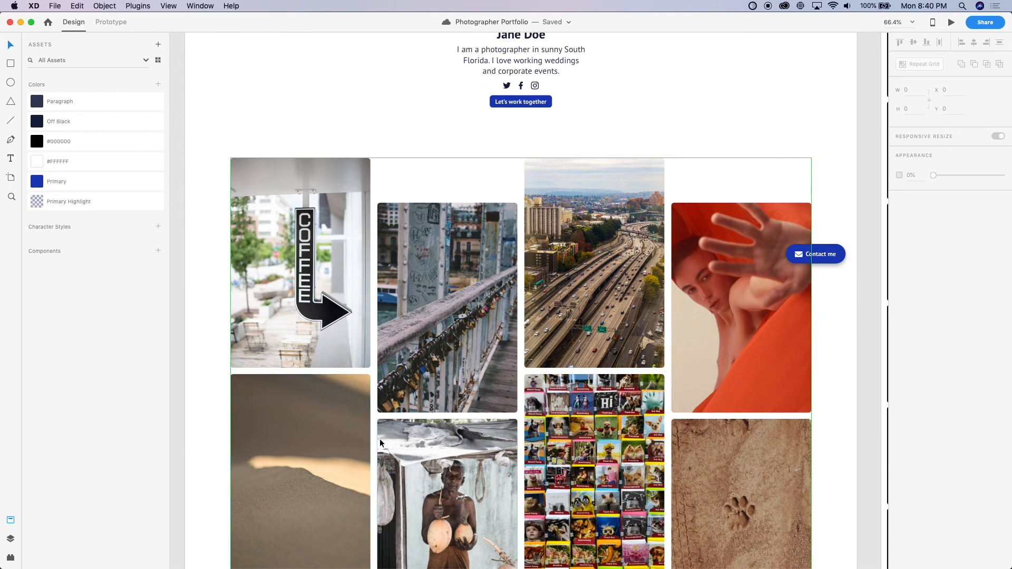
{"action": "scroll", "coordinate": [377, 425], "scroll_direction": "down", "scroll_amount": 3}
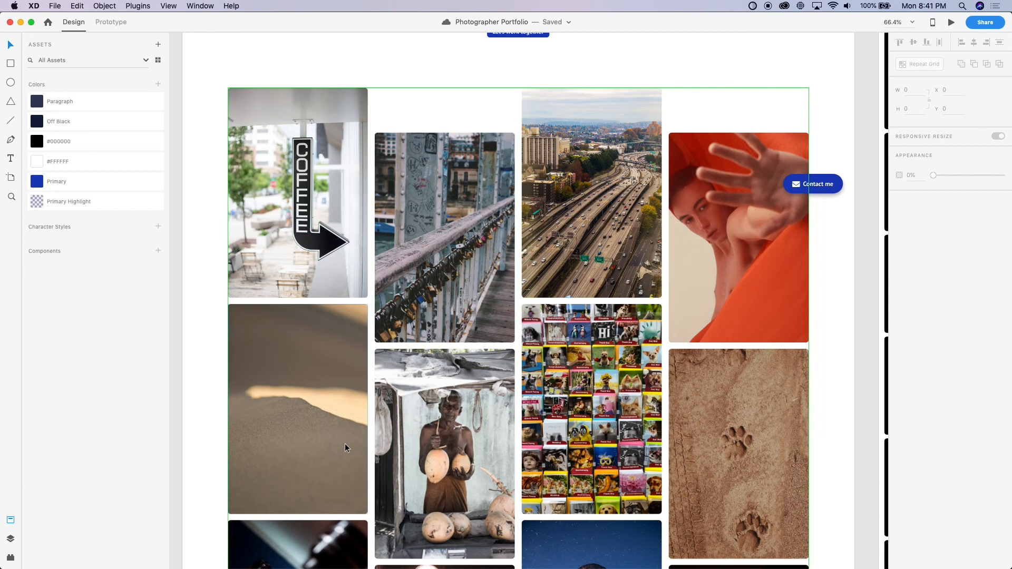
{"action": "key", "text": "super+0"}
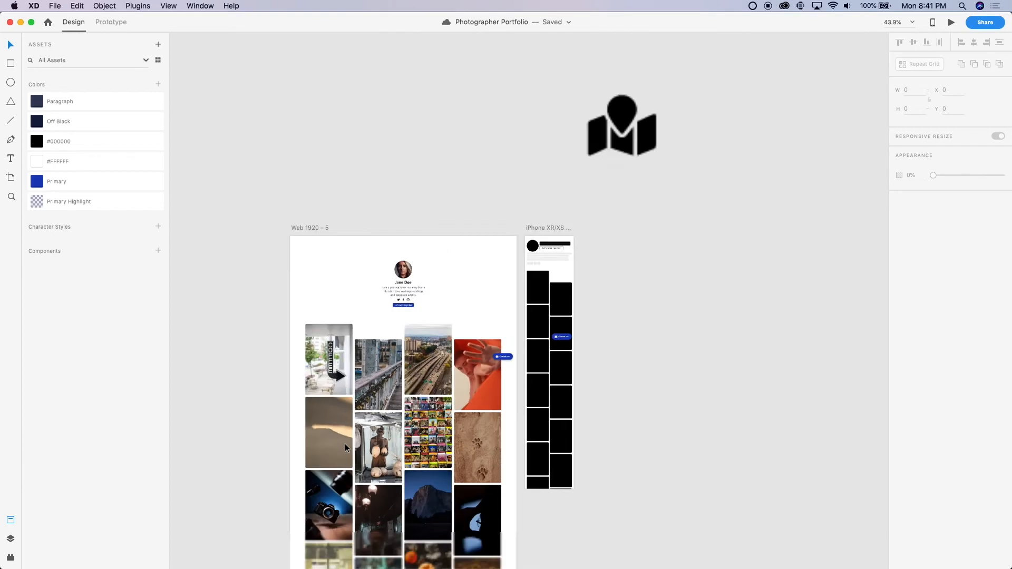
Copy the desktop profile header group onto the empty canvas beside the iPhone artboard
{"action": "scroll", "coordinate": [525, 305], "scroll_direction": "up", "scroll_amount": 5}
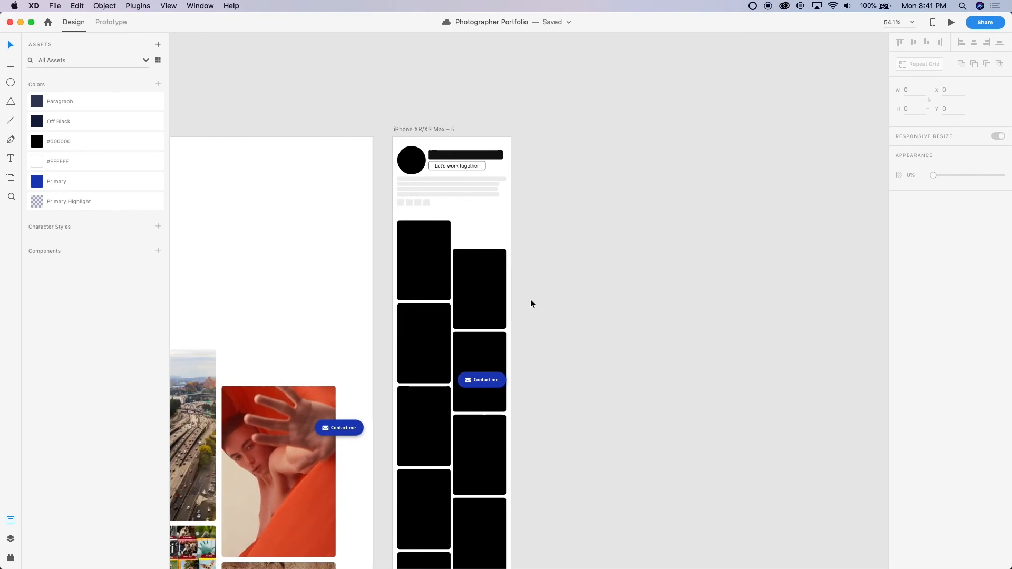
{"action": "scroll", "coordinate": [507, 372], "scroll_direction": "left", "scroll_amount": 6}
{"action": "scroll", "coordinate": [507, 372], "scroll_direction": "down", "scroll_amount": 3}
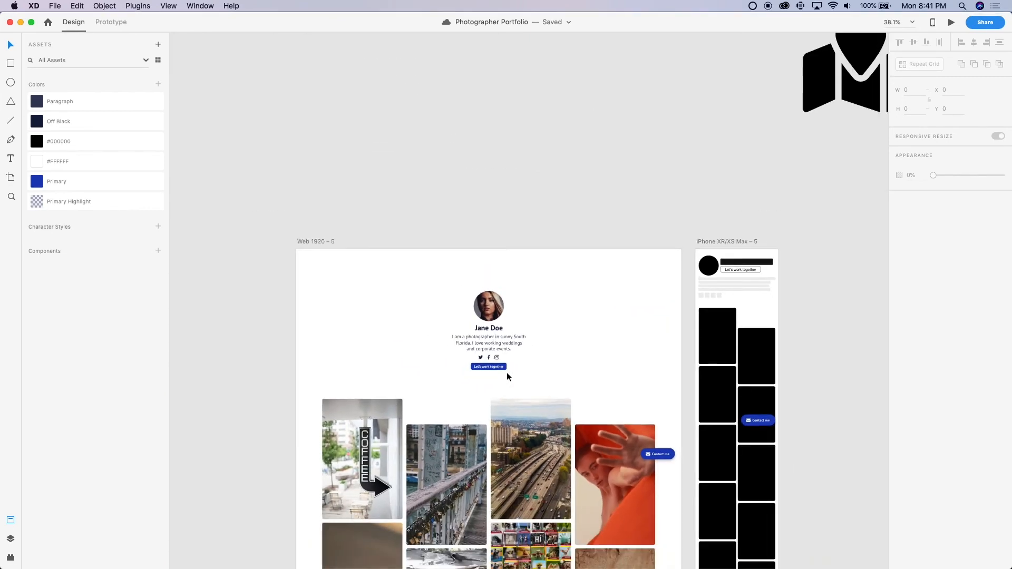
{"action": "scroll", "coordinate": [507, 372], "scroll_direction": "down", "scroll_amount": 3}
{"action": "scroll", "coordinate": [507, 373], "scroll_direction": "right", "scroll_amount": 3}
{"action": "scroll", "coordinate": [507, 372], "scroll_direction": "up", "scroll_amount": 2}
{"action": "left_click", "coordinate": [510, 347]}
{"action": "scroll", "coordinate": [510, 347], "scroll_direction": "up", "scroll_amount": 6}
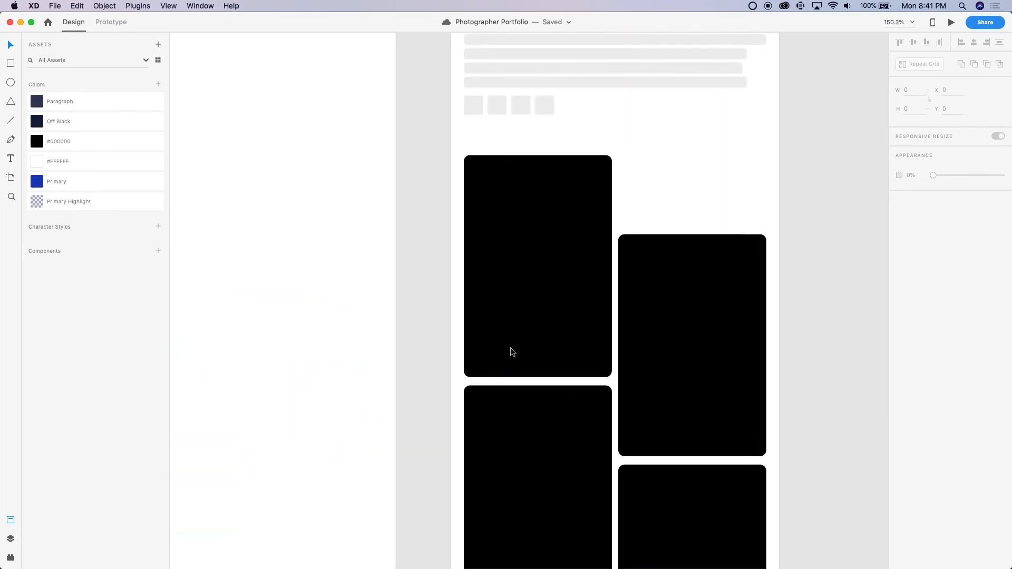
{"action": "scroll", "coordinate": [475, 332], "scroll_direction": "up", "scroll_amount": 2}
{"action": "scroll", "coordinate": [474, 332], "scroll_direction": "right", "scroll_amount": 2}
{"action": "scroll", "coordinate": [490, 208], "scroll_direction": "down", "scroll_amount": 5}
{"action": "left_click", "coordinate": [232, 225]}
{"action": "left_click_drag", "start_coordinate": [232, 226], "coordinate": [781, 149]}
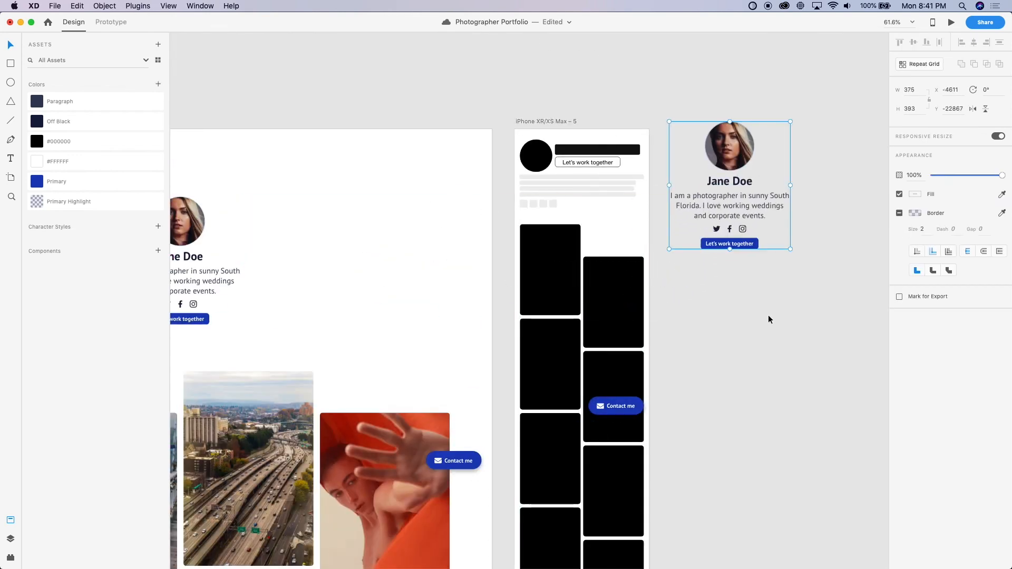
{"action": "left_click", "coordinate": [768, 318]}
Move the copied social icons into the iPhone header at X 16, Y 218, replacing the grey placeholder squares
{"action": "scroll", "coordinate": [639, 217], "scroll_direction": "up", "scroll_amount": 6}
{"action": "scroll", "coordinate": [639, 217], "scroll_direction": "left", "scroll_amount": 1}
{"action": "scroll", "coordinate": [637, 217], "scroll_direction": "up", "scroll_amount": 3}
{"action": "scroll", "coordinate": [638, 217], "scroll_direction": "left", "scroll_amount": 2}
{"action": "scroll", "coordinate": [638, 217], "scroll_direction": "right", "scroll_amount": 3}
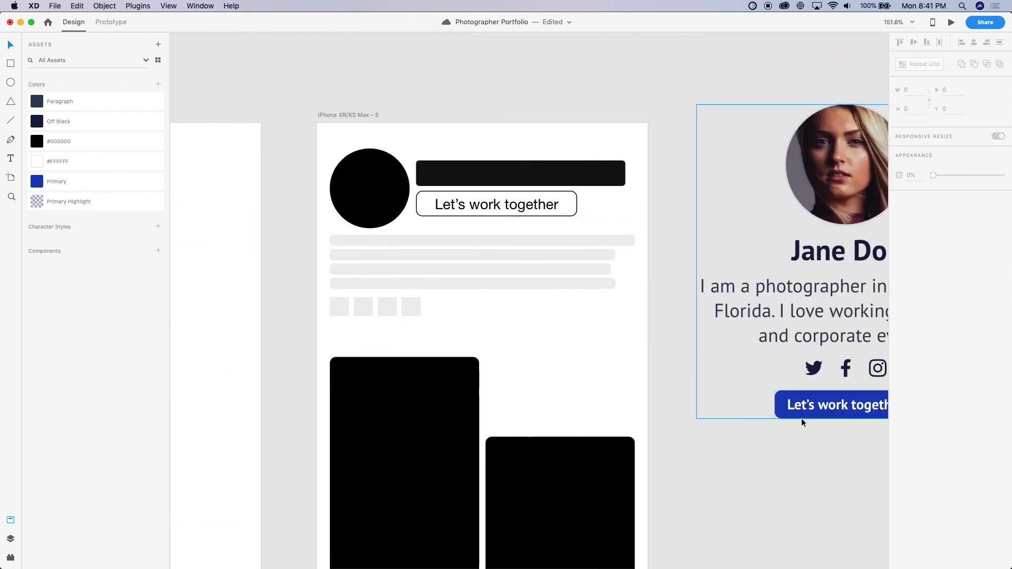
{"action": "double_click", "coordinate": [814, 368]}
{"action": "key", "text": "super+x"}
{"action": "left_click_drag", "start_coordinate": [428, 320], "coordinate": [328, 309]}
{"action": "scroll", "coordinate": [328, 309], "scroll_direction": "up", "scroll_amount": 5}
{"action": "key", "text": "super+v"}
{"action": "left_click_drag", "start_coordinate": [523, 299], "coordinate": [365, 311]}
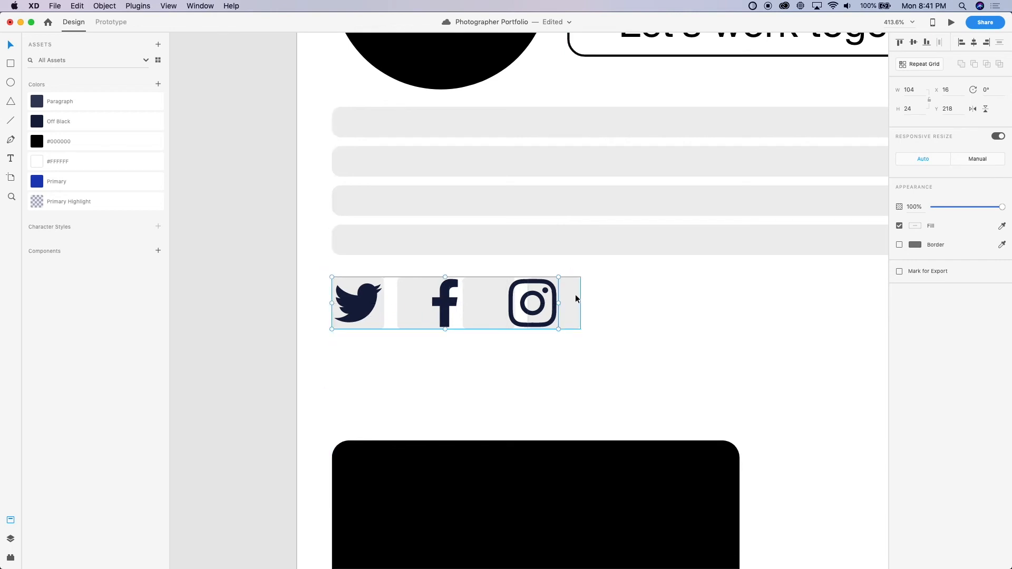
{"action": "key", "text": "Delete"}
Ungroup the copied profile header and its nested text group into separate photo, name, paragraph and button
{"action": "scroll", "coordinate": [575, 294], "scroll_direction": "down", "scroll_amount": 10}
{"action": "scroll", "coordinate": [576, 294], "scroll_direction": "right", "scroll_amount": 5}
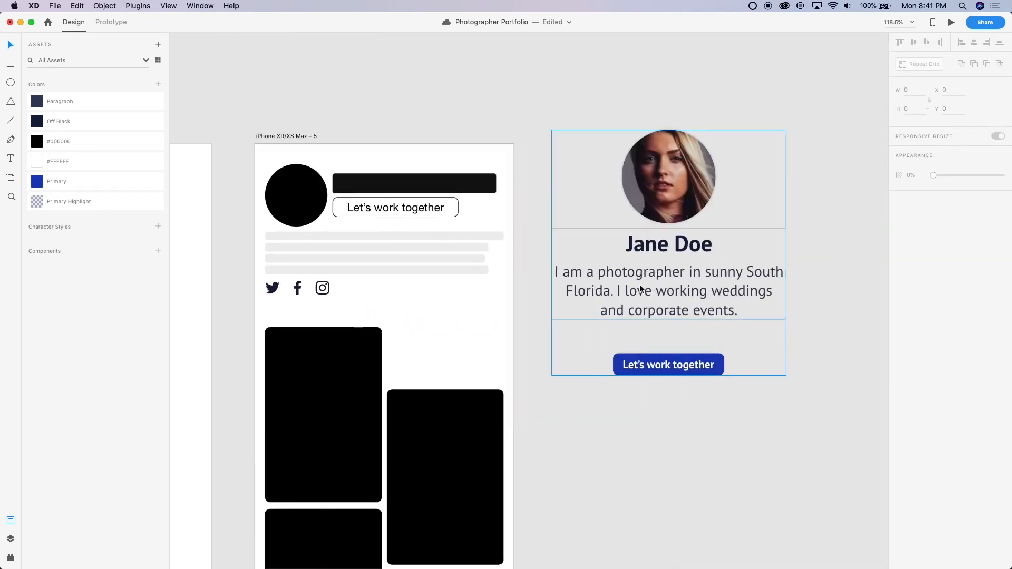
{"action": "left_click", "coordinate": [643, 284]}
{"action": "left_click", "coordinate": [641, 483]}
{"action": "double_click", "coordinate": [663, 296]}
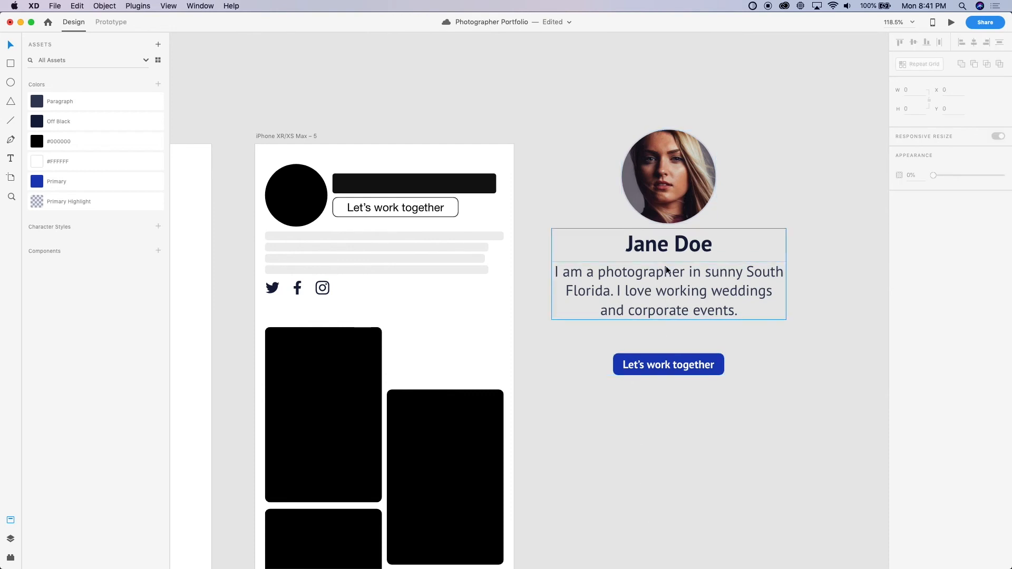
{"action": "left_click", "coordinate": [641, 435]}
Place the name heading and profile photo in the iPhone header, replacing the black circle placeholder
{"action": "left_click", "coordinate": [647, 253], "text": "super"}
{"action": "left_click_drag", "start_coordinate": [647, 253], "coordinate": [354, 191]}
{"action": "left_click_drag", "start_coordinate": [669, 186], "coordinate": [332, 213]}
{"action": "left_click", "coordinate": [272, 191]}
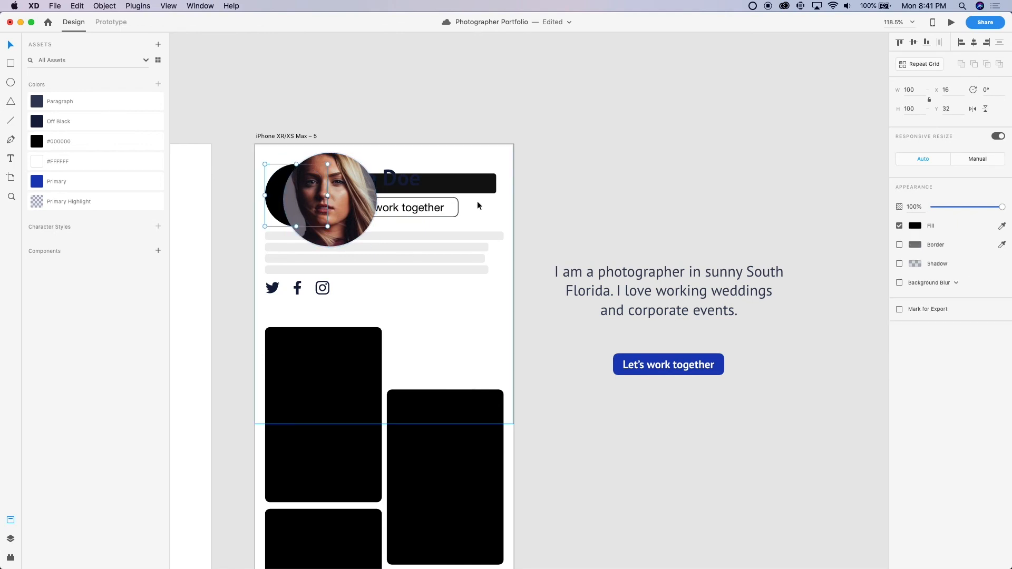
{"action": "key", "text": "Delete"}
Resize the iPhone profile photo to 100 by 100
{"action": "left_click", "coordinate": [327, 185]}
{"action": "left_click", "coordinate": [915, 89]}
{"action": "type", "text": "100"}
{"action": "key", "text": "Return"}
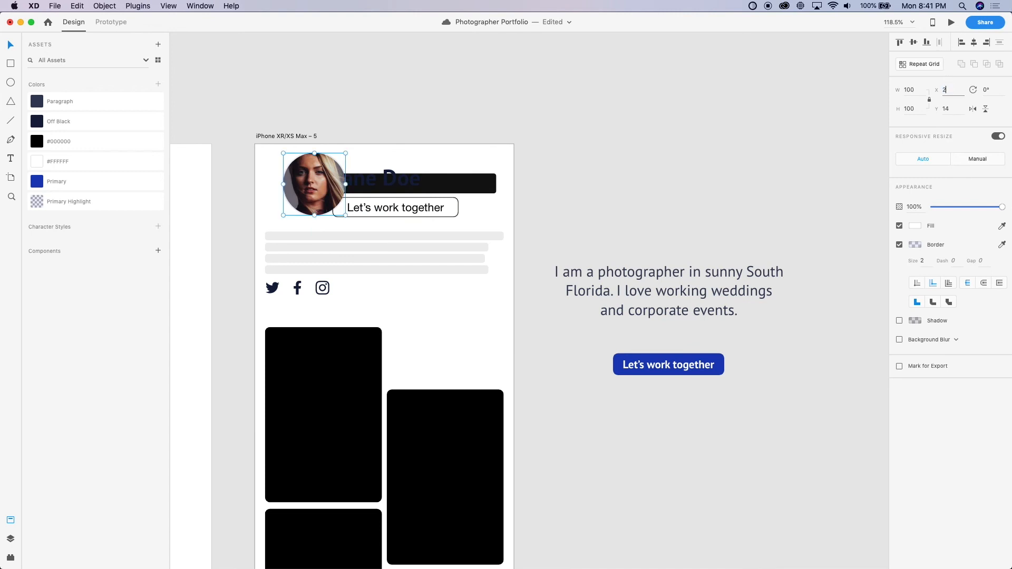
Try positioning the iPhone profile photo at X 32, Y 16
{"action": "type", "text": "32"}
{"action": "key", "text": "Tab"}
{"action": "type", "text": "16"}
{"action": "key", "text": "Return"}
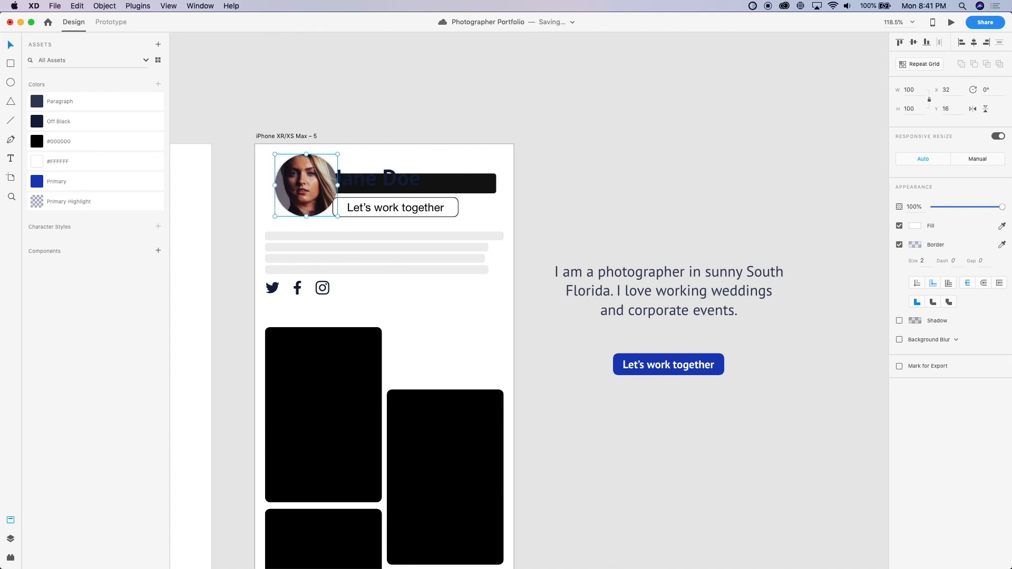
Position the iPhone profile photo at X 16, Y 32
{"action": "left_click", "coordinate": [947, 90]}
{"action": "type", "text": "16"}
{"action": "key", "text": "Tab"}
{"action": "type", "text": "42"}
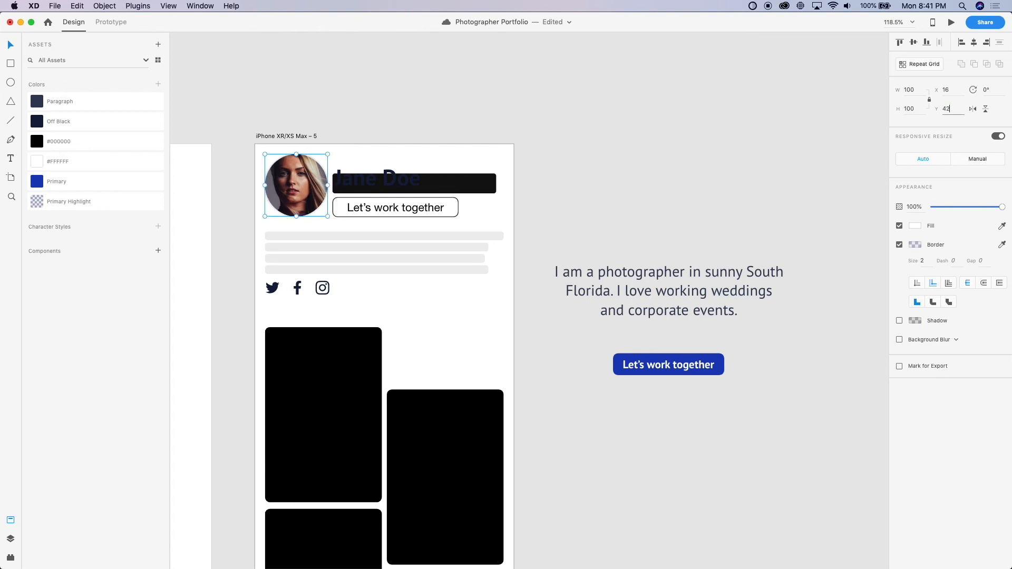
{"action": "key", "text": "Return"}
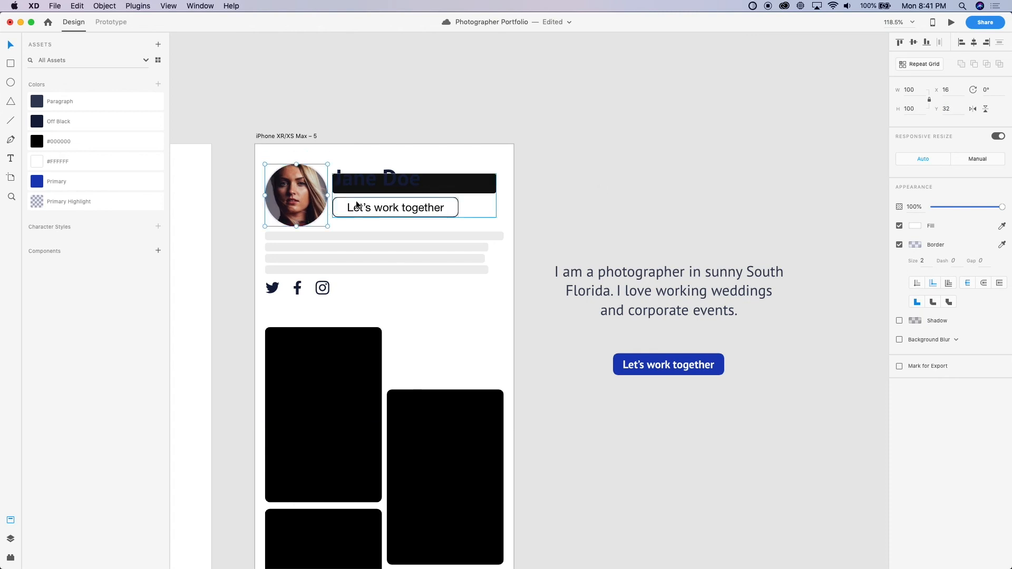
Delete the black bar behind the name heading and move the heading down to Y 38
{"action": "left_click", "coordinate": [596, 193]}
{"action": "double_click", "coordinate": [491, 189]}
{"action": "key", "text": "BackSpace"}
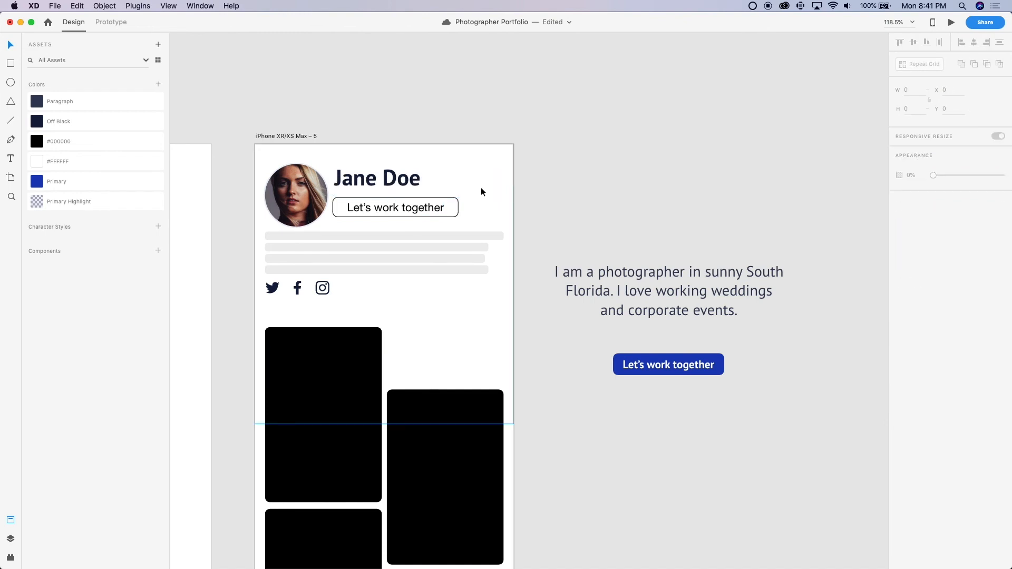
{"action": "left_click", "coordinate": [401, 184]}
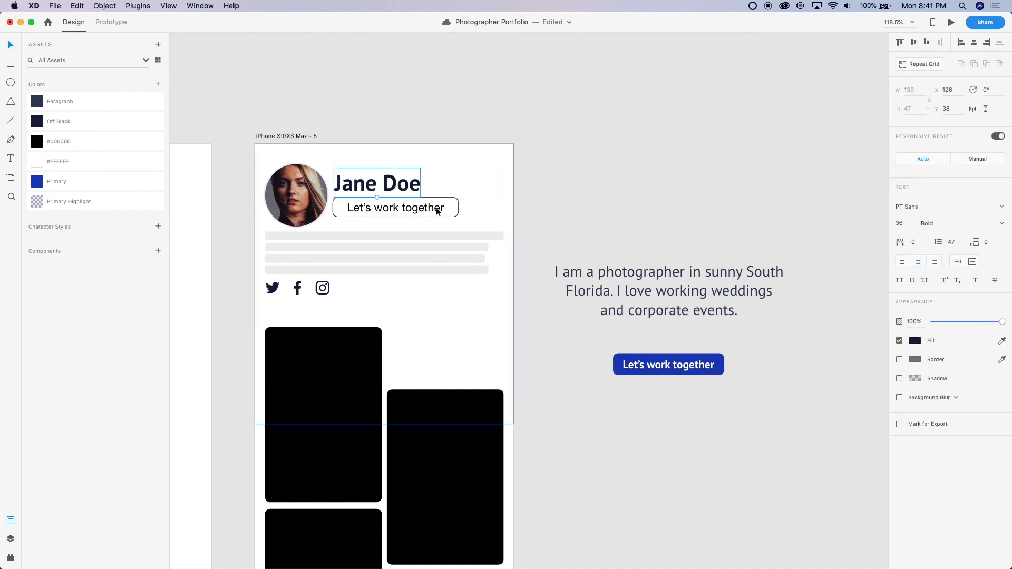
Replace the outlined "Let's work together" placeholder in the iPhone header with the blue button
{"action": "left_click", "coordinate": [389, 201]}
{"action": "key", "text": "BackSpace"}
{"action": "left_click_drag", "start_coordinate": [640, 362], "coordinate": [361, 209]}
Line up the name heading and blue button beside the profile photo, at X 124, Y 39
{"action": "scroll", "coordinate": [361, 208], "scroll_direction": "up", "scroll_amount": 5}
{"action": "left_click", "coordinate": [338, 144]}
{"action": "scroll", "coordinate": [342, 150], "scroll_direction": "left", "scroll_amount": 1}
{"action": "left_click_drag", "start_coordinate": [349, 157], "coordinate": [353, 160]}
{"action": "left_click", "coordinate": [363, 225], "text": "shift"}
{"action": "mouse_move", "coordinate": [364, 224]}
{"action": "left_mouse_down"}
{"action": "mouse_move", "coordinate": [364, 213]}
{"action": "mouse_move", "coordinate": [365, 226]}
{"action": "left_mouse_up"}
{"action": "scroll", "coordinate": [365, 226], "scroll_direction": "down", "scroll_amount": 6}
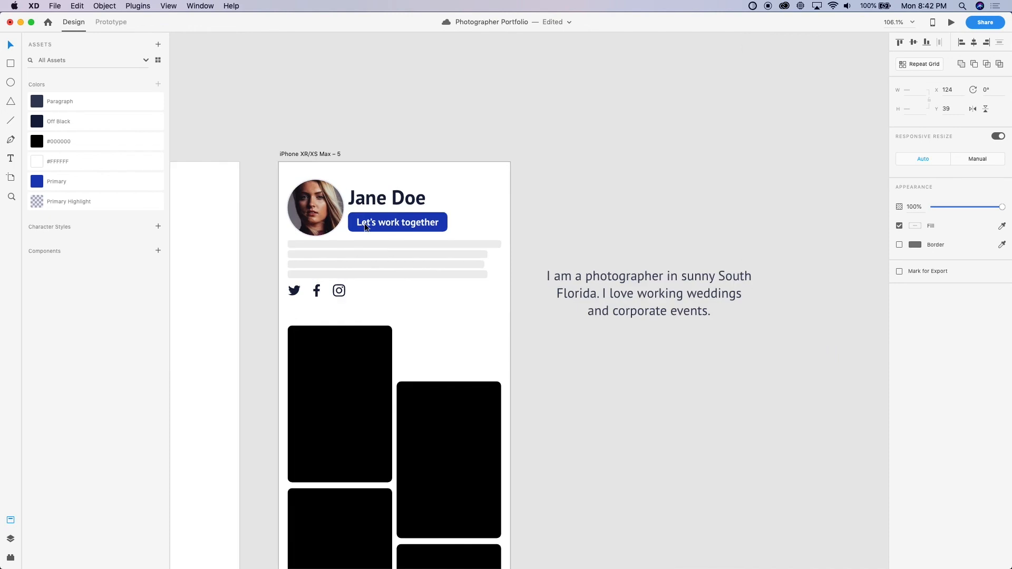
Left-align the biography paragraph and place it over the grey text lines on the iPhone artboard
{"action": "left_click", "coordinate": [601, 140]}
{"action": "left_click", "coordinate": [610, 274]}
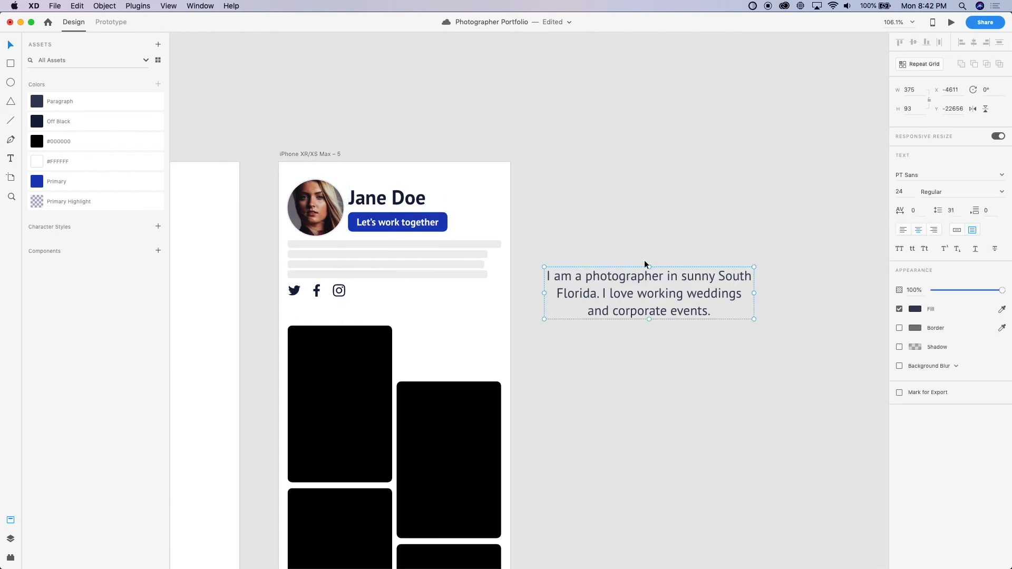
{"action": "left_click", "coordinate": [903, 230]}
{"action": "left_click_drag", "start_coordinate": [611, 304], "coordinate": [355, 270]}
Delete the grey placeholder lines behind the biography and position the paragraph at X 16, Y 140
{"action": "scroll", "coordinate": [503, 243], "scroll_direction": "up", "scroll_amount": 6}
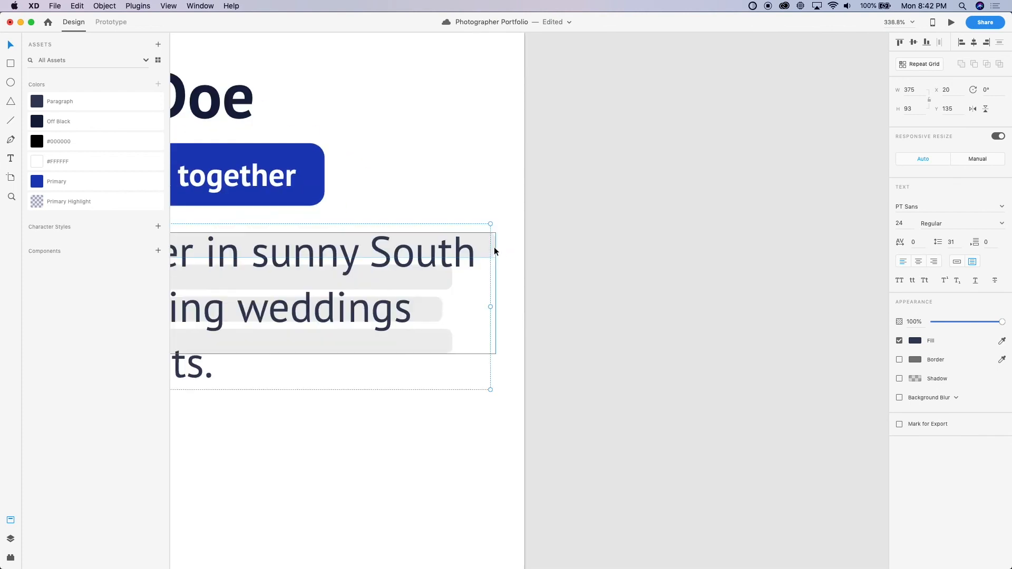
{"action": "left_click", "coordinate": [495, 248]}
{"action": "key", "text": "Delete"}
{"action": "scroll", "coordinate": [494, 246], "scroll_direction": "left", "scroll_amount": 10}
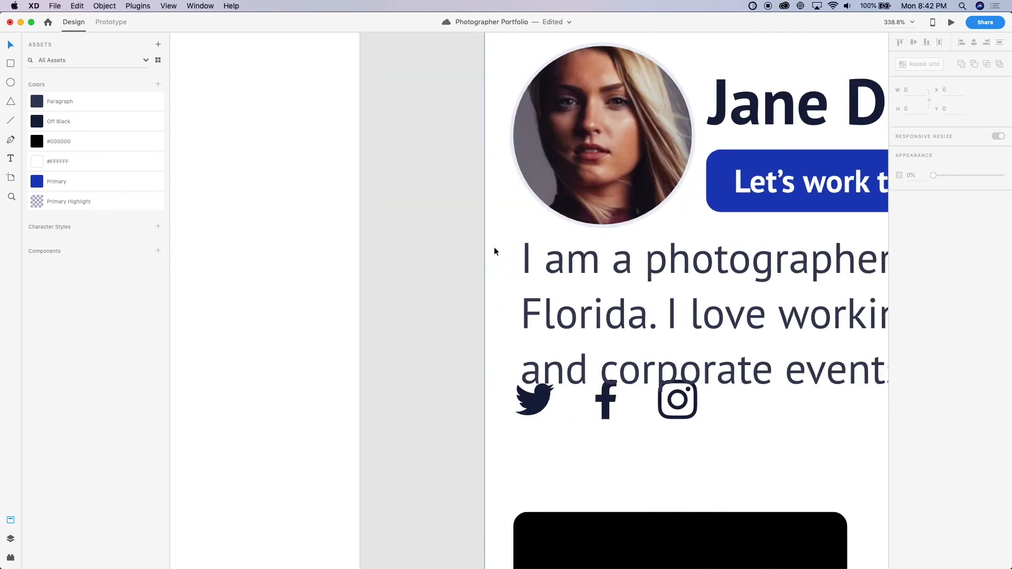
{"action": "left_click", "coordinate": [619, 271]}
{"action": "key", "text": "Down"}
{"action": "key", "text": "Down"}
{"action": "key", "text": "Down"}
{"action": "key", "text": "Down"}
{"action": "key", "text": "Down"}
{"action": "key", "text": "Down"}
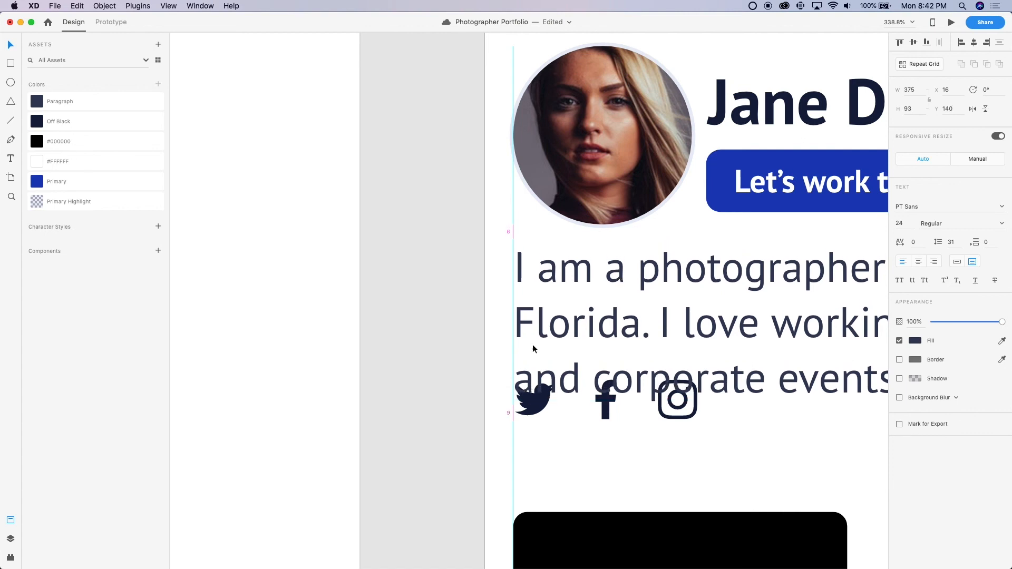
Move the social icons below the biography paragraph to X 16, Y 245
{"action": "scroll", "coordinate": [506, 456], "scroll_direction": "down", "scroll_amount": 3}
{"action": "scroll", "coordinate": [506, 456], "scroll_direction": "right", "scroll_amount": 3}
{"action": "left_click", "coordinate": [444, 326]}
{"action": "left_click_drag", "start_coordinate": [438, 325], "coordinate": [437, 356]}
{"action": "key", "text": "shift+Down"}
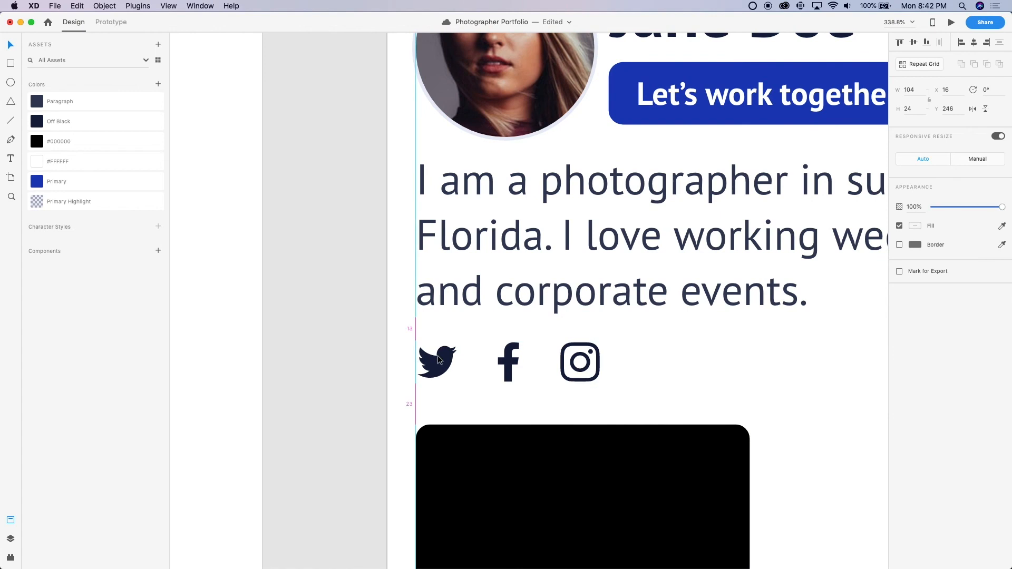
{"action": "key", "text": "Up"}
{"action": "key", "text": "Up"}
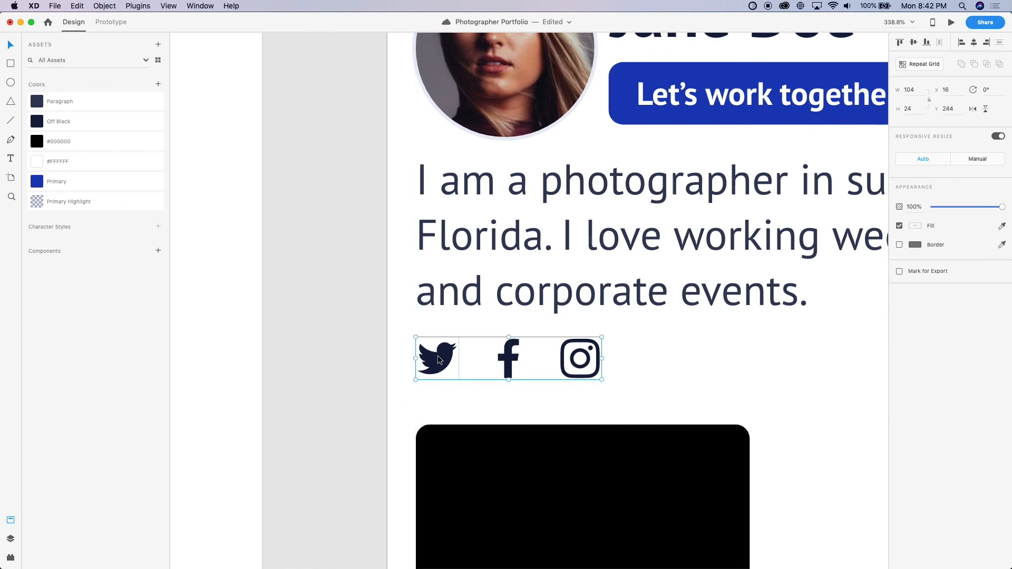
{"action": "key", "text": "Down"}
{"action": "key", "text": "Down"}
{"action": "key", "text": "Down"}
{"action": "key", "text": "Up"}
{"action": "key", "text": "Down"}
{"action": "key", "text": "Down"}
{"action": "key", "text": "Down"}
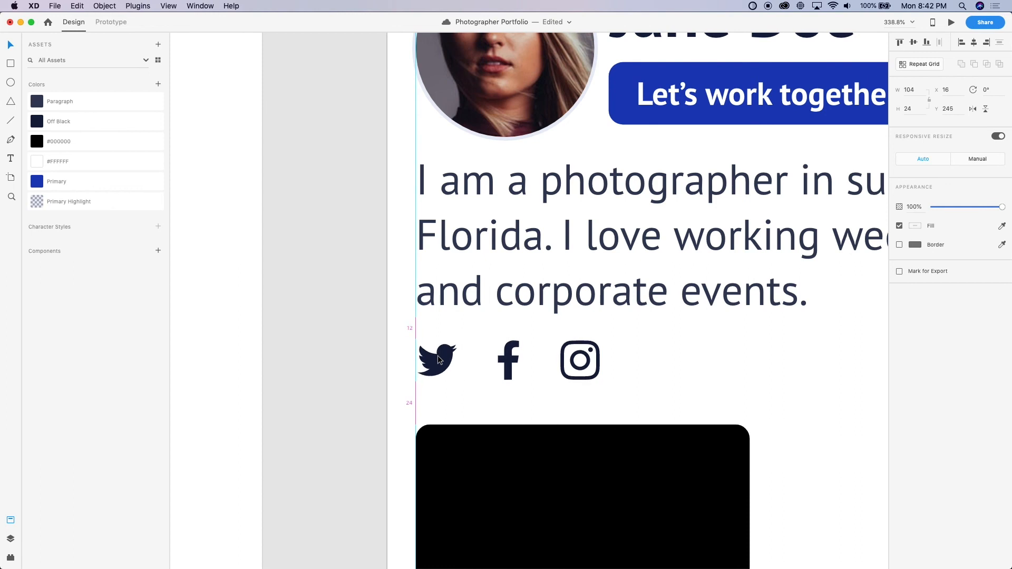
Align the iPhone repeat grid with the bottom of the social icons, and add 64 to its Y position
{"action": "left_click", "coordinate": [315, 341]}
{"action": "scroll", "coordinate": [314, 342], "scroll_direction": "down", "scroll_amount": 5}
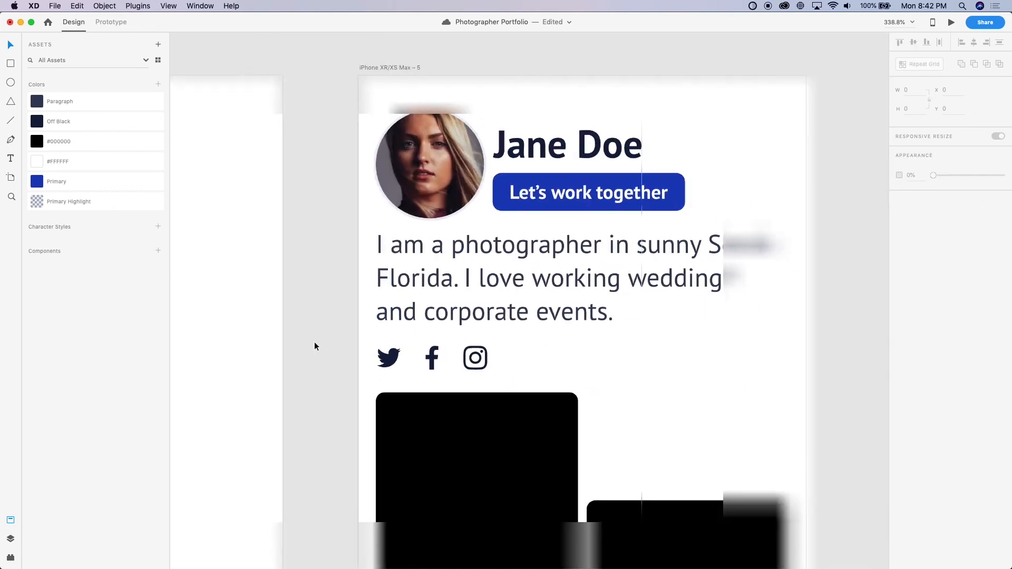
{"action": "scroll", "coordinate": [314, 341], "scroll_direction": "down", "scroll_amount": 1}
{"action": "scroll", "coordinate": [714, 244], "scroll_direction": "down", "scroll_amount": 5}
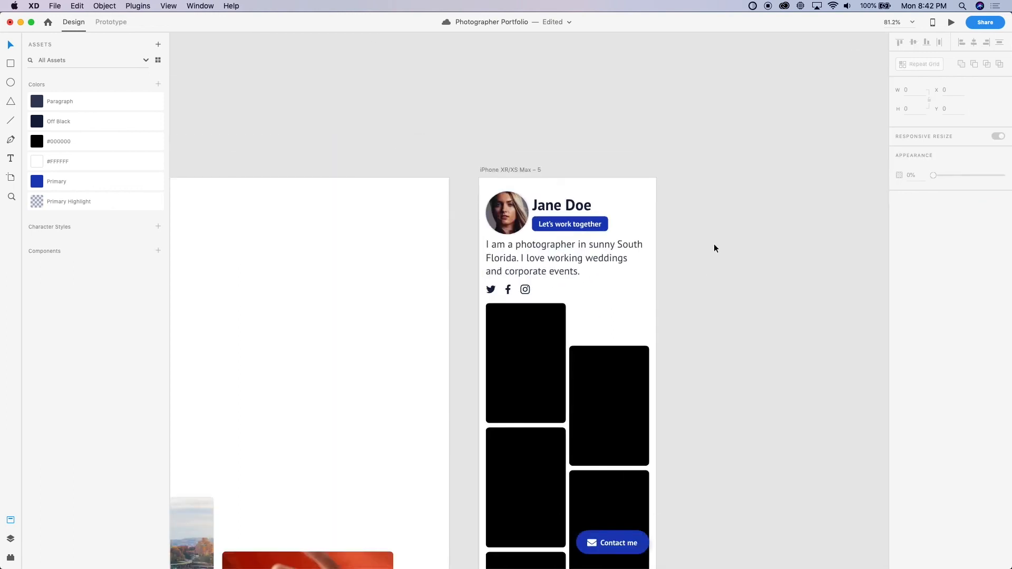
{"action": "scroll", "coordinate": [713, 244], "scroll_direction": "right", "scroll_amount": 3}
{"action": "left_click_drag", "start_coordinate": [441, 310], "coordinate": [440, 301]}
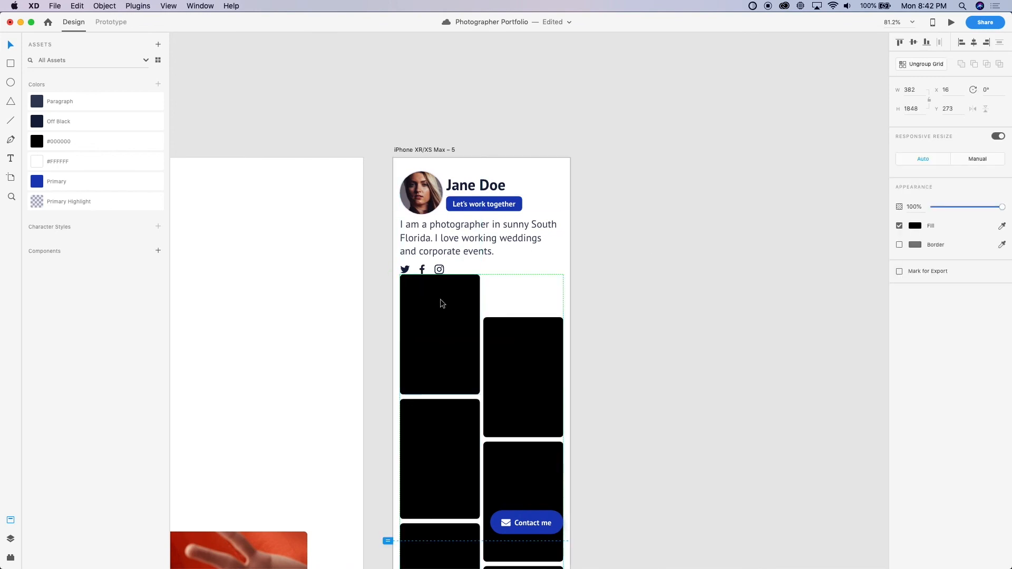
{"action": "left_click", "coordinate": [957, 111]}
{"action": "key", "text": "Right"}
{"action": "type", "text": "+64"}
{"action": "key", "text": "Return"}
Delete the transparent 414 by 448 rectangle behind the iPhone header
{"action": "left_click", "coordinate": [505, 269]}
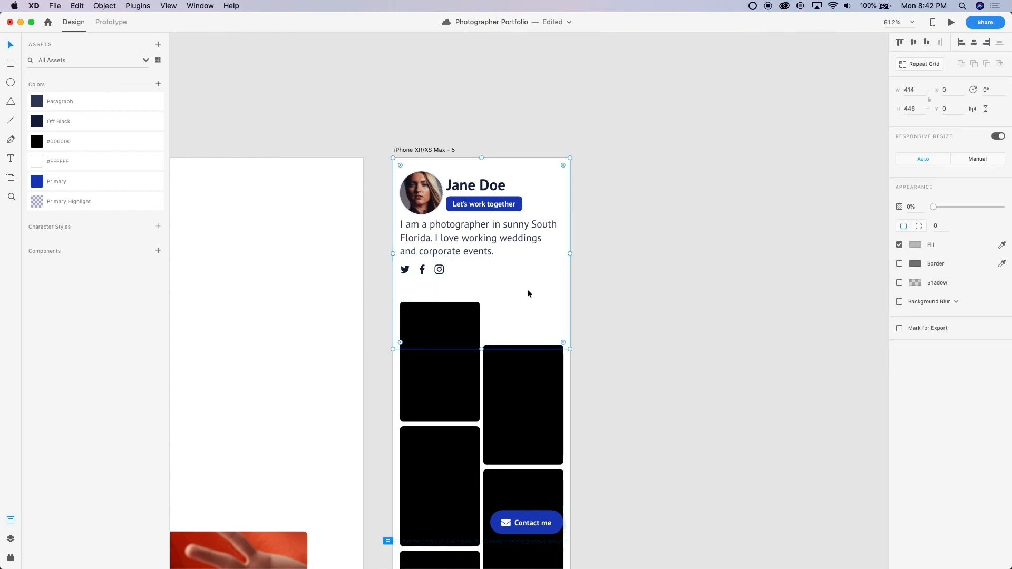
{"action": "left_click", "coordinate": [576, 327]}
{"action": "scroll", "coordinate": [579, 330], "scroll_direction": "down", "scroll_amount": 5}
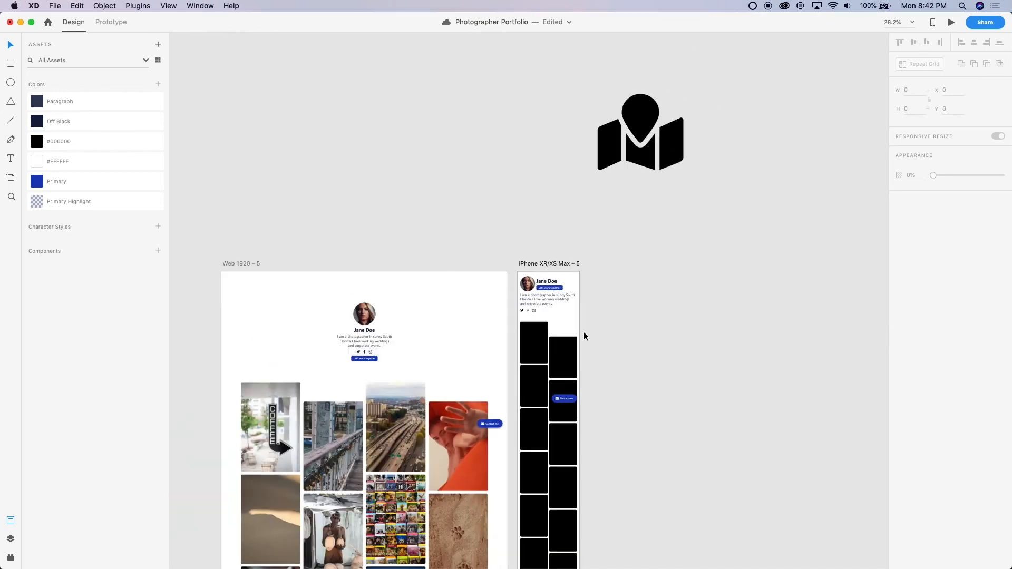
{"action": "left_click", "coordinate": [562, 303]}
{"action": "key", "text": "Delete"}
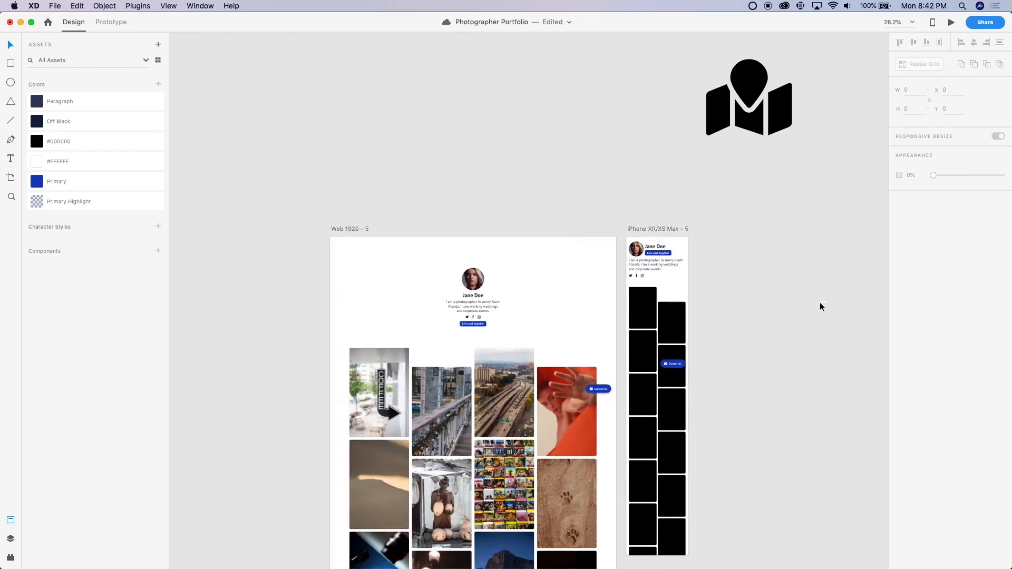
Fill the first column of the iPhone repeat grid with Unsplash photos using the photo plugin
{"action": "scroll", "coordinate": [814, 299], "scroll_direction": "right", "scroll_amount": 3}
{"action": "scroll", "coordinate": [583, 236], "scroll_direction": "up", "scroll_amount": 5}
{"action": "scroll", "coordinate": [634, 298], "scroll_direction": "down", "scroll_amount": 2}
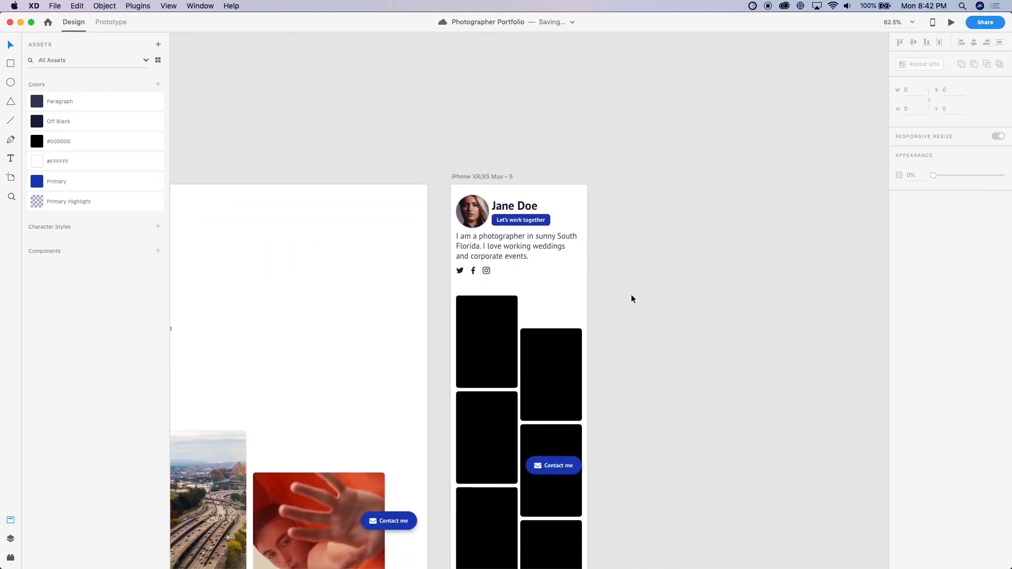
{"action": "left_click", "coordinate": [460, 350]}
{"action": "double_click", "coordinate": [487, 350]}
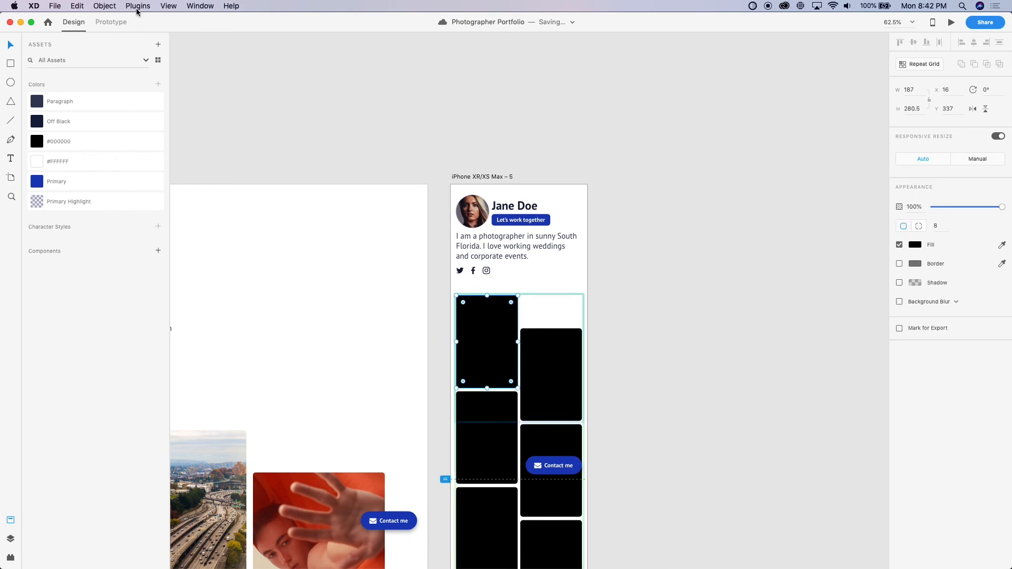
{"action": "left_click", "coordinate": [428, 158]}
{"action": "left_click", "coordinate": [477, 361]}
{"action": "left_click", "coordinate": [138, 6]}
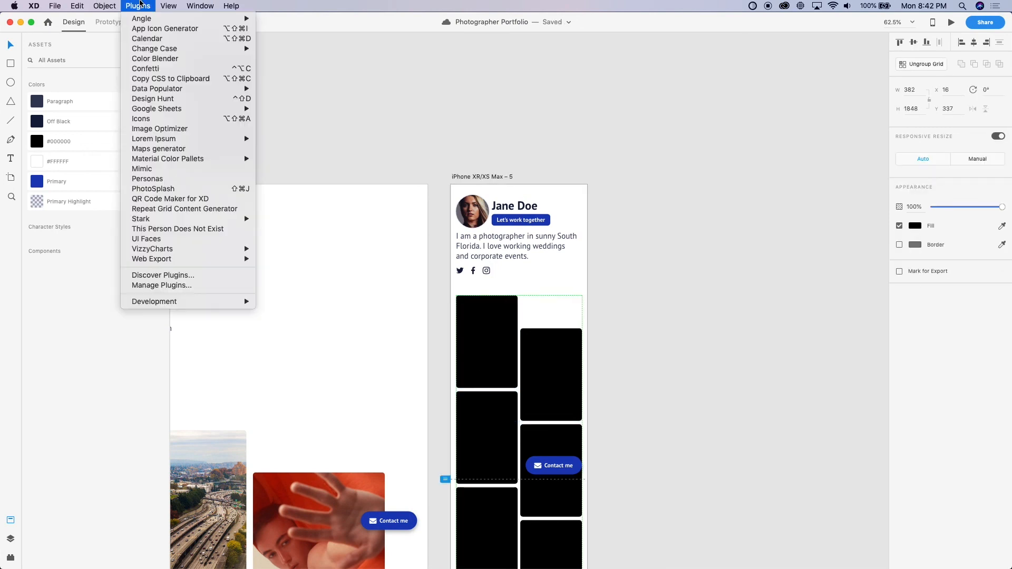
{"action": "left_click", "coordinate": [160, 210]}
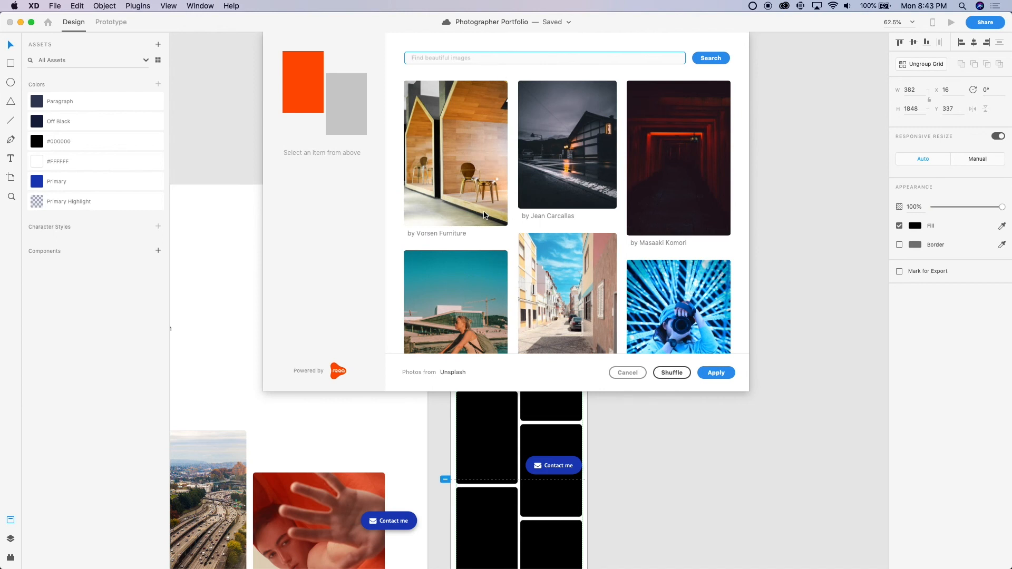
{"action": "left_click", "coordinate": [714, 374]}
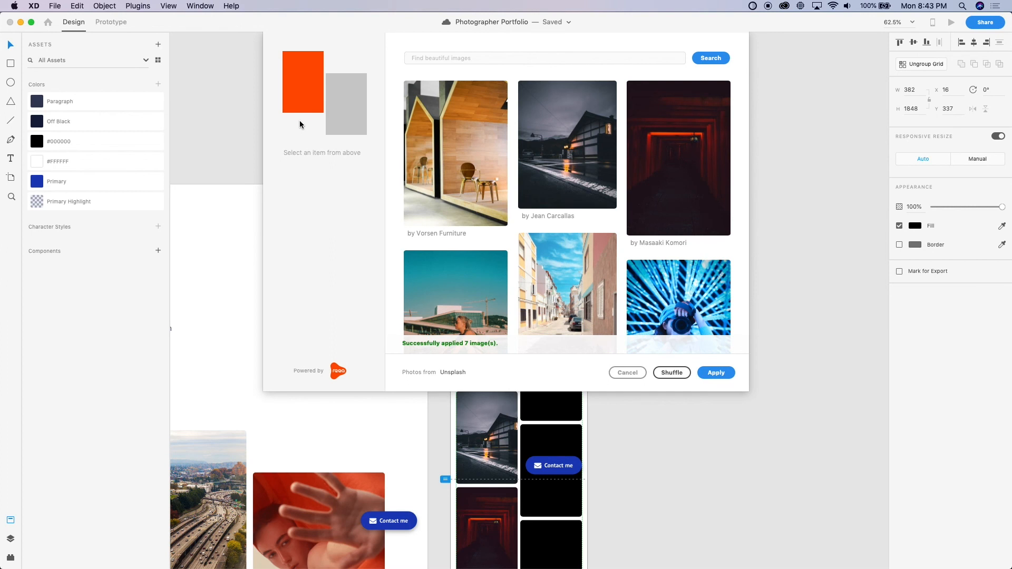
Fill the second column of the iPhone repeat grid with Unsplash photos, close the photo plugin and save the document
{"action": "left_click", "coordinate": [337, 119]}
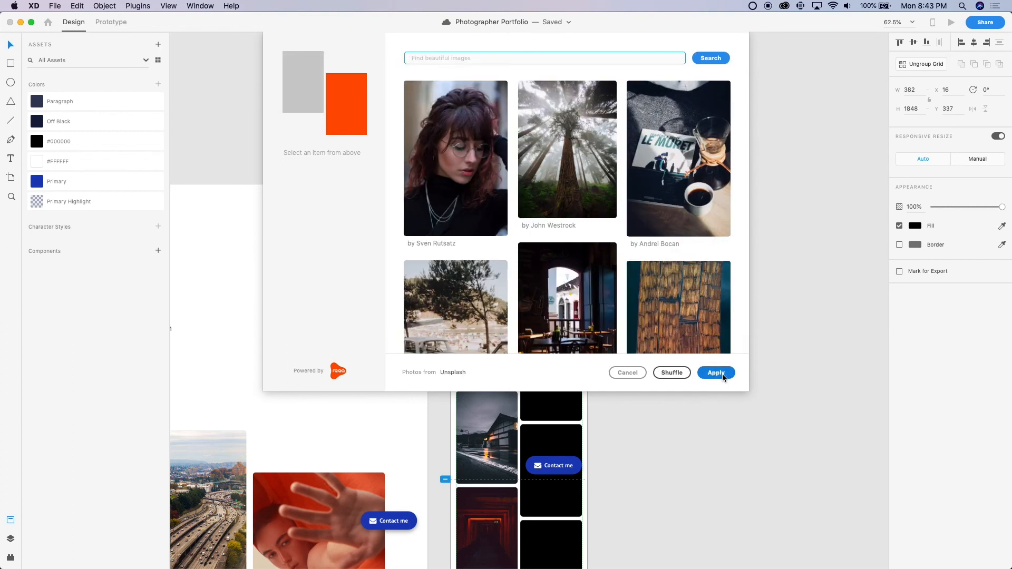
{"action": "left_click", "coordinate": [722, 374]}
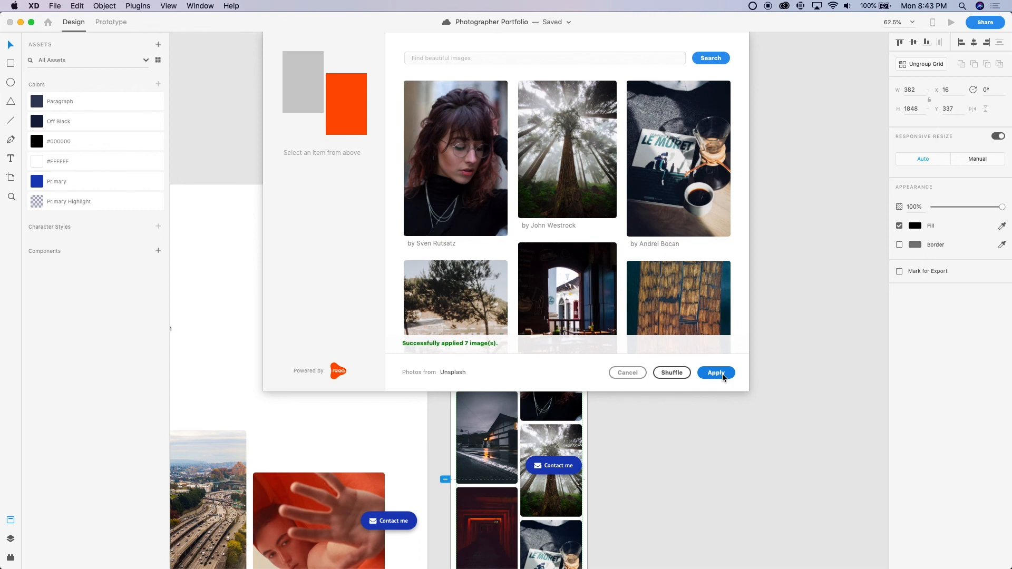
{"action": "left_click", "coordinate": [631, 371]}
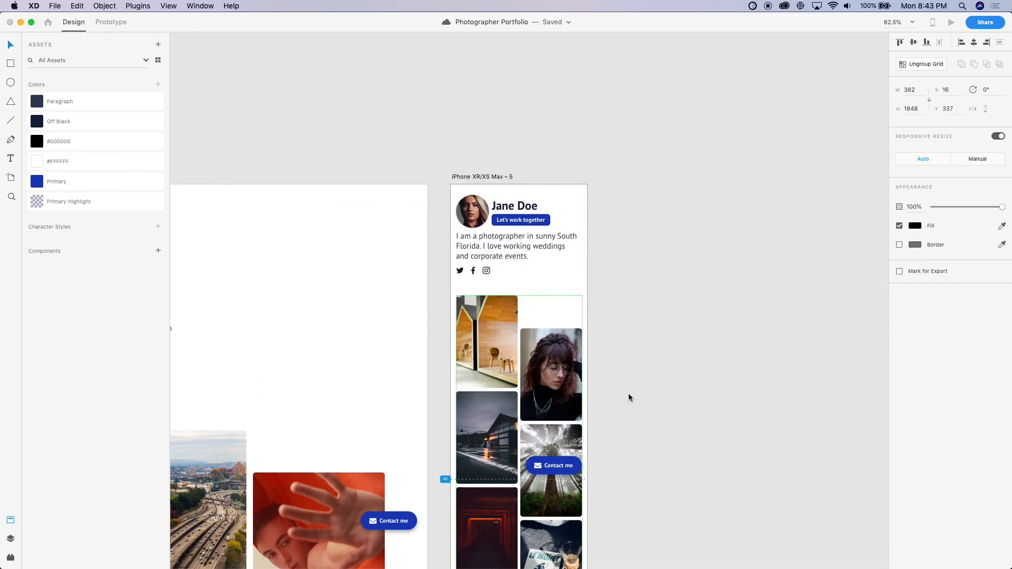
{"action": "scroll", "coordinate": [624, 391], "scroll_direction": "down", "scroll_amount": 5}
{"action": "scroll", "coordinate": [624, 391], "scroll_direction": "down", "scroll_amount": 5}
{"action": "key", "text": "super+s"}
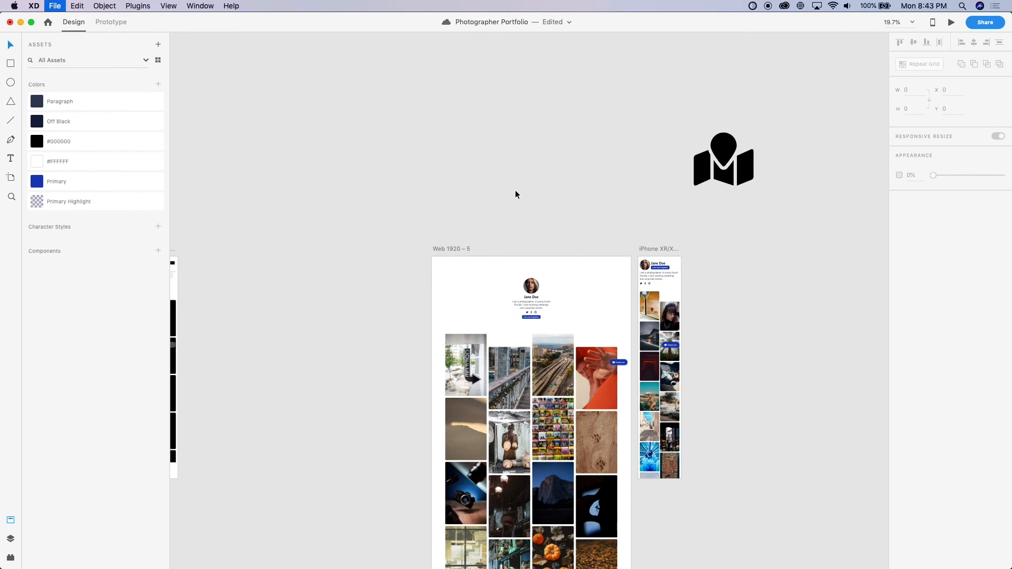
Preview the iPhone XR/XS Max – 5 artboard and check its header, photo grid and Contact me pill while scrolling
{"action": "scroll", "coordinate": [514, 191], "scroll_direction": "right", "scroll_amount": 2}
{"action": "scroll", "coordinate": [514, 191], "scroll_direction": "down", "scroll_amount": 1}
{"action": "scroll", "coordinate": [495, 153], "scroll_direction": "up", "scroll_amount": 4}
{"action": "left_click", "coordinate": [619, 226]}
{"action": "key", "text": "super+Return"}
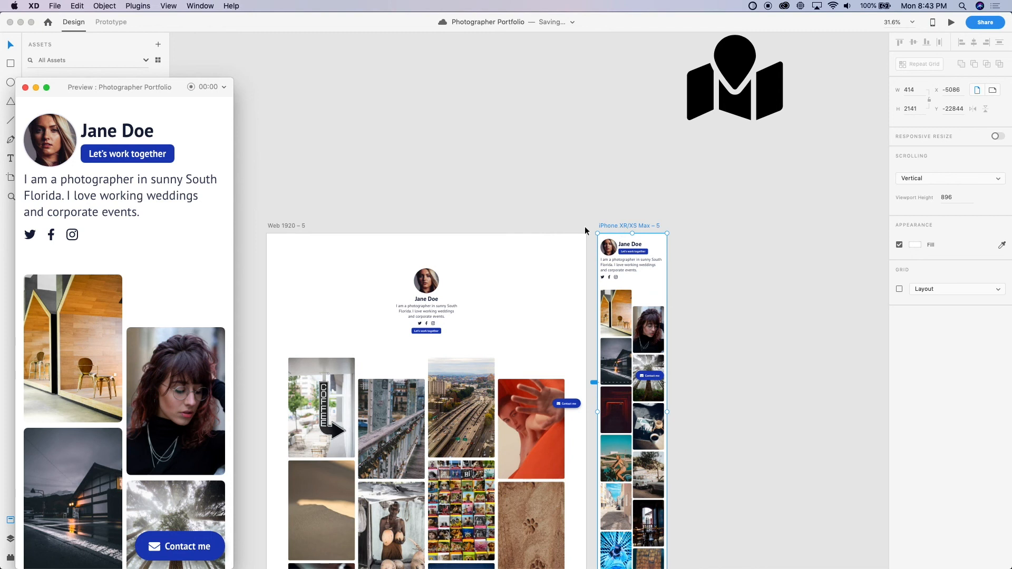
{"action": "scroll", "coordinate": [130, 340], "scroll_direction": "down", "scroll_amount": 5}
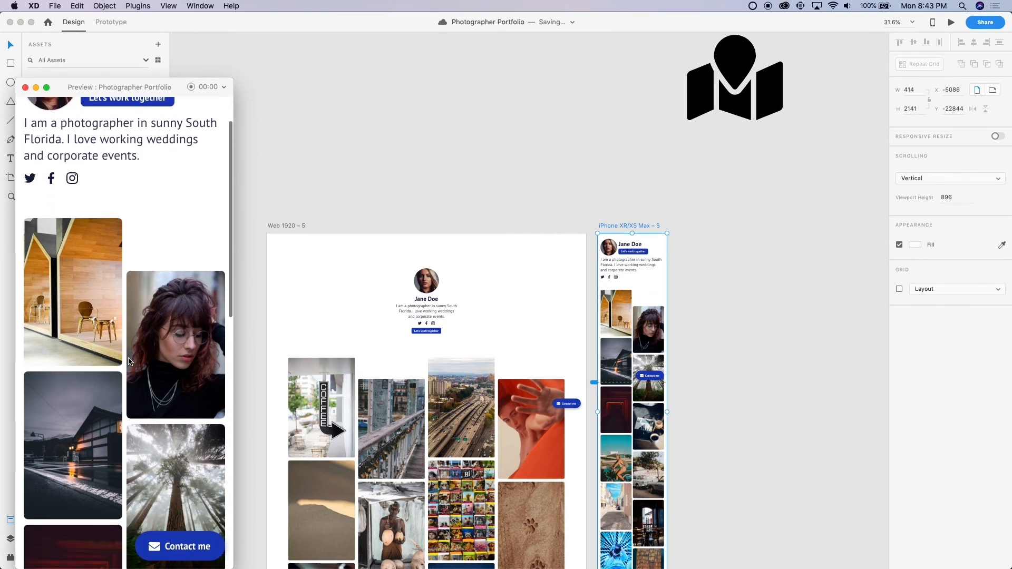
{"action": "scroll", "coordinate": [129, 361], "scroll_direction": "down", "scroll_amount": 15}
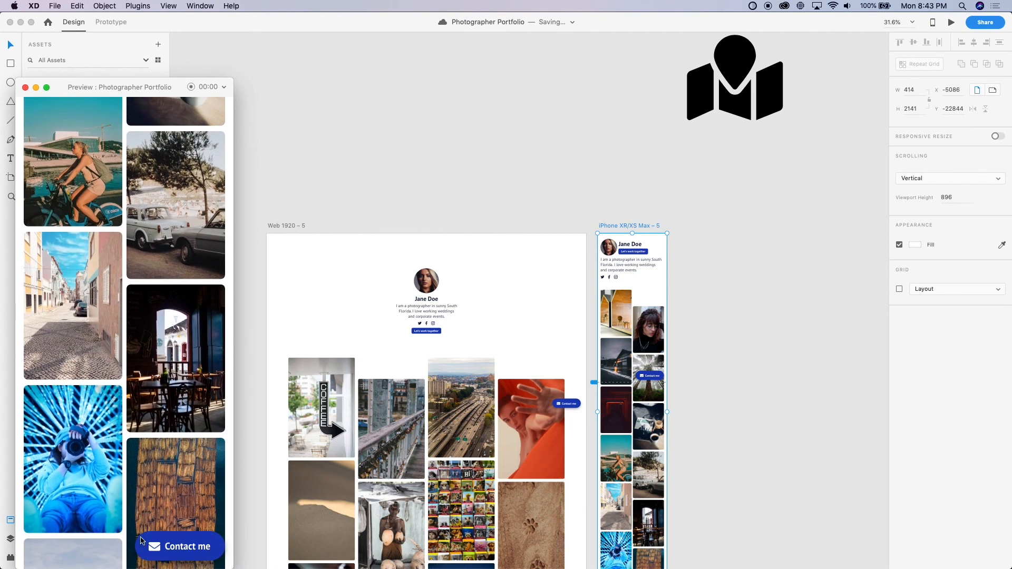
{"action": "left_click", "coordinate": [210, 542]}
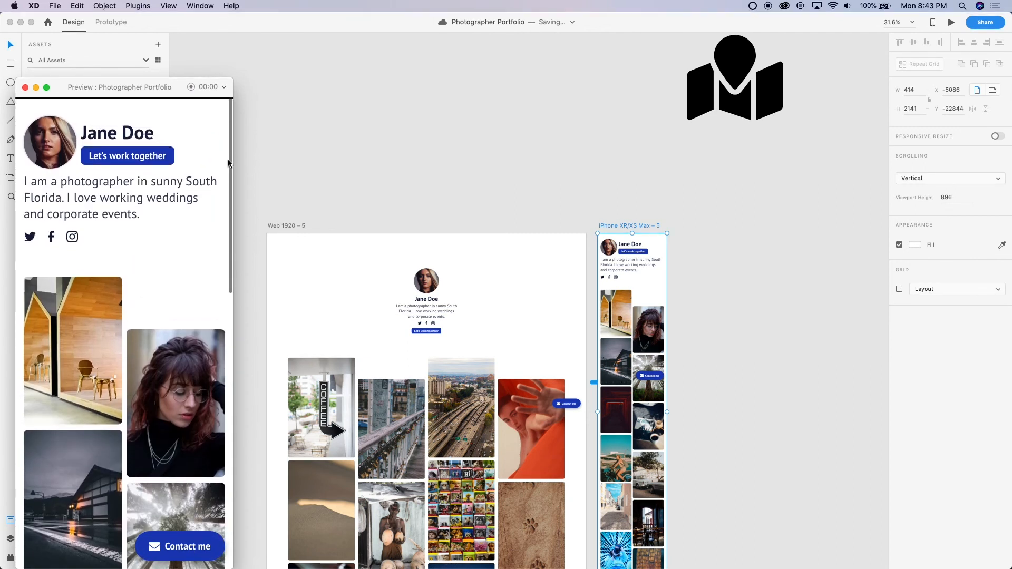
Reopen the preview for the Web 1920 – 5 artboard and check the profile header, photo grid and Contact me pill while scrolling
{"action": "left_click", "coordinate": [289, 224]}
{"action": "left_click", "coordinate": [290, 224]}
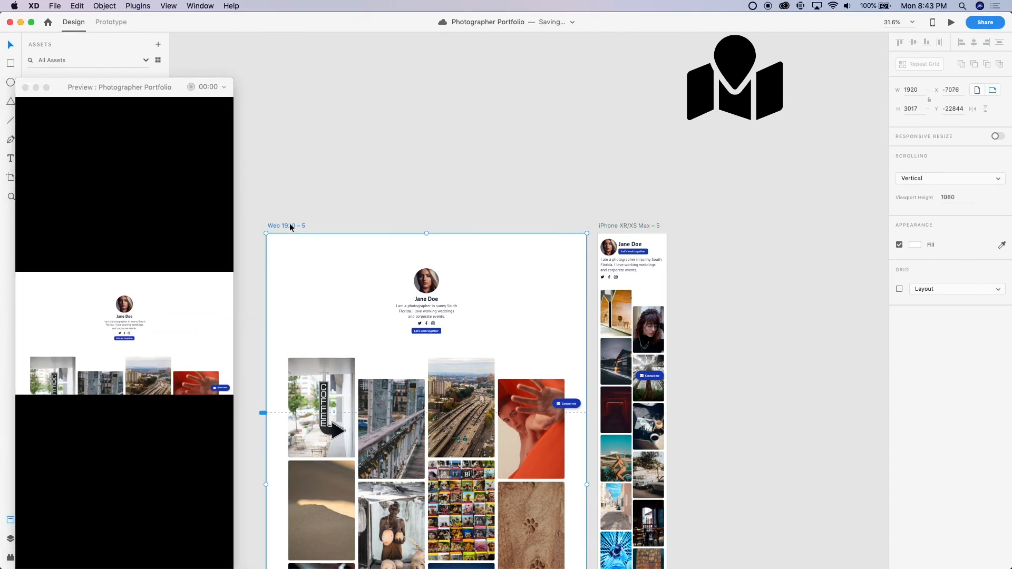
{"action": "left_click", "coordinate": [115, 86]}
{"action": "key", "text": "super+w"}
{"action": "key", "text": "super+Return"}
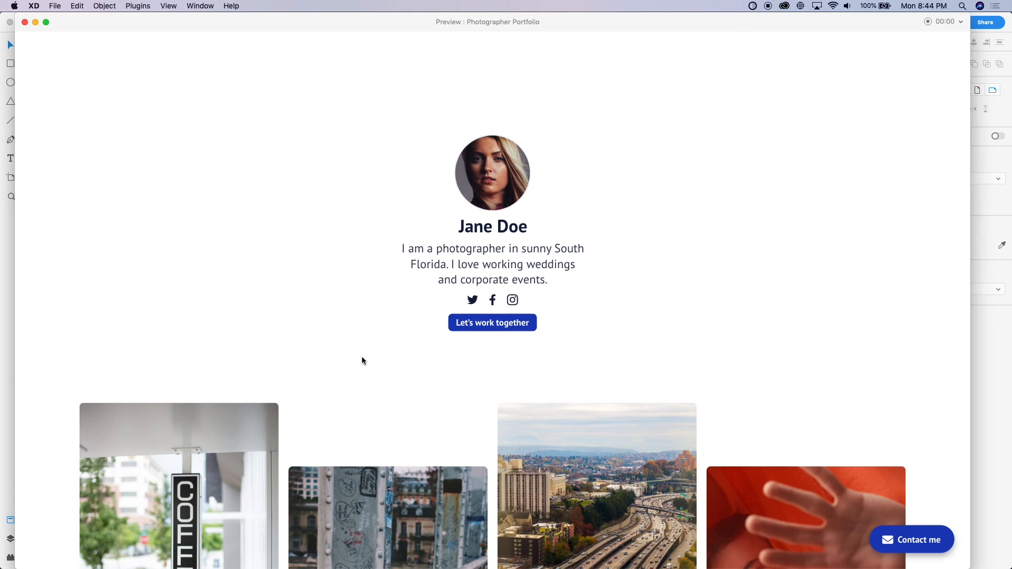
{"action": "scroll", "coordinate": [358, 390], "scroll_direction": "down", "scroll_amount": 10}
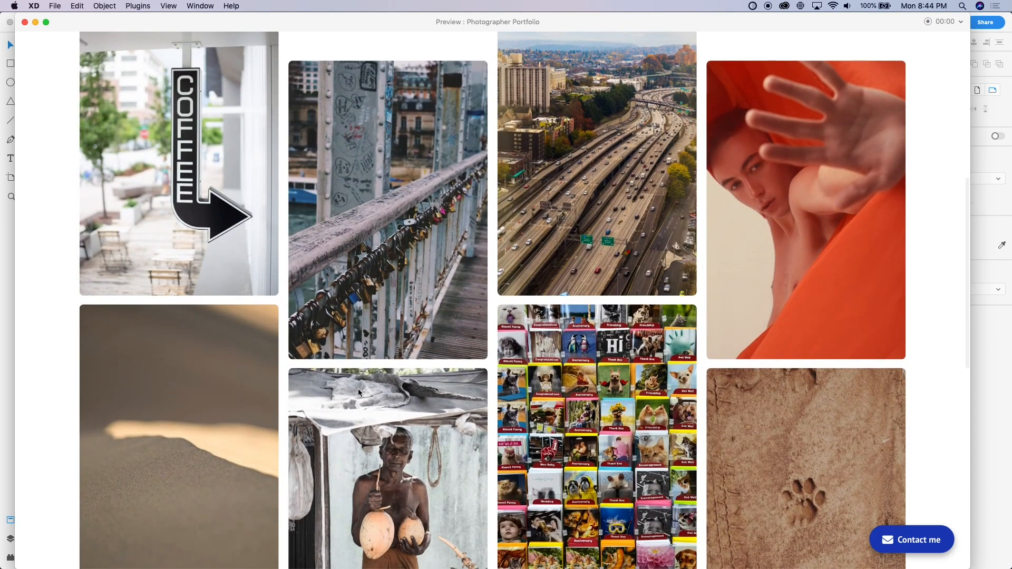
{"action": "scroll", "coordinate": [359, 391], "scroll_direction": "up", "scroll_amount": 10}
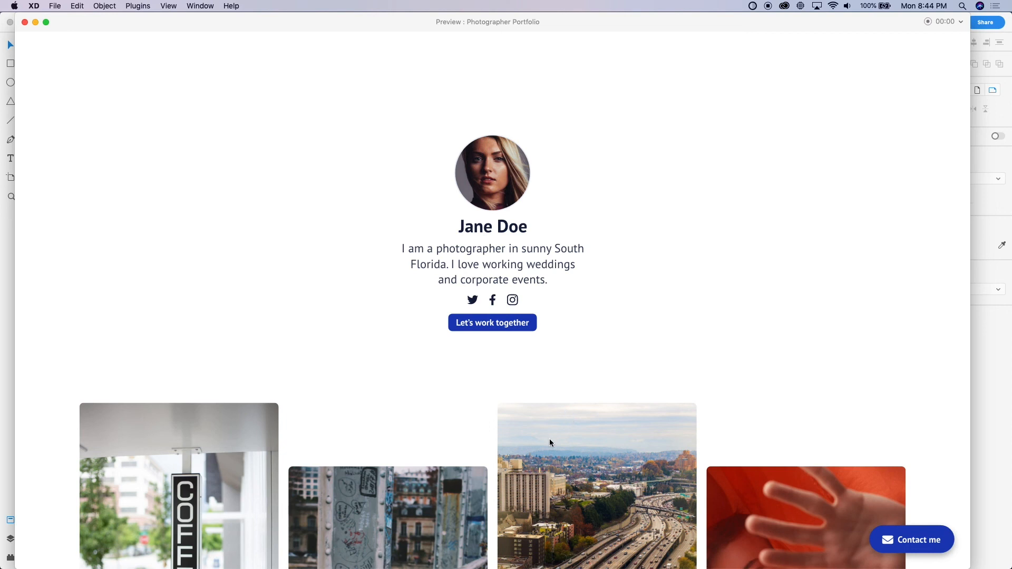
{"action": "scroll", "coordinate": [549, 440], "scroll_direction": "down", "scroll_amount": 5}
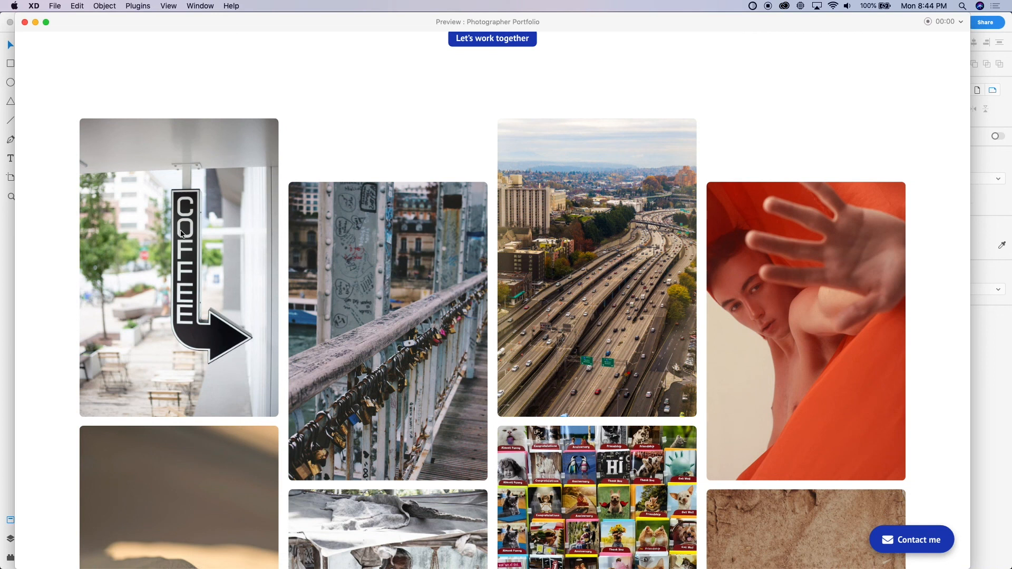
{"action": "scroll", "coordinate": [470, 367], "scroll_direction": "down", "scroll_amount": 6}
{"action": "scroll", "coordinate": [470, 368], "scroll_direction": "down", "scroll_amount": 7}
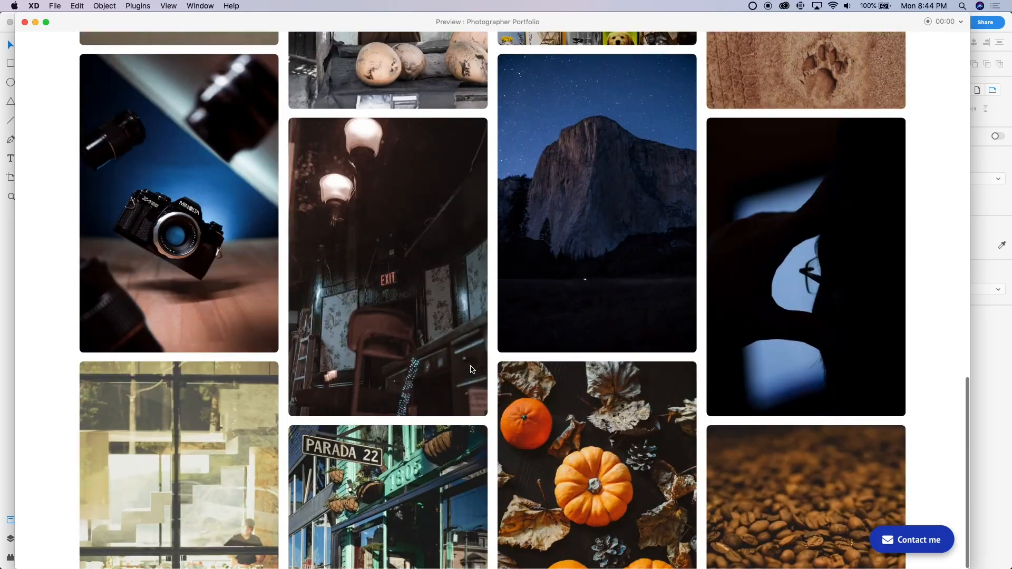